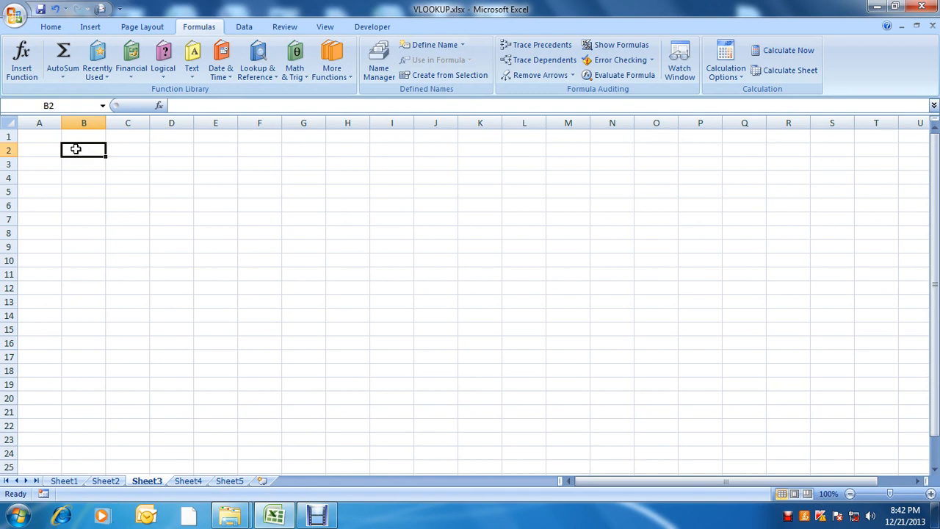
- Enter LOGICAL FORMULA in cell B2 and auto-fit the width of column B to the text
type("LOGICAL FORMULA")
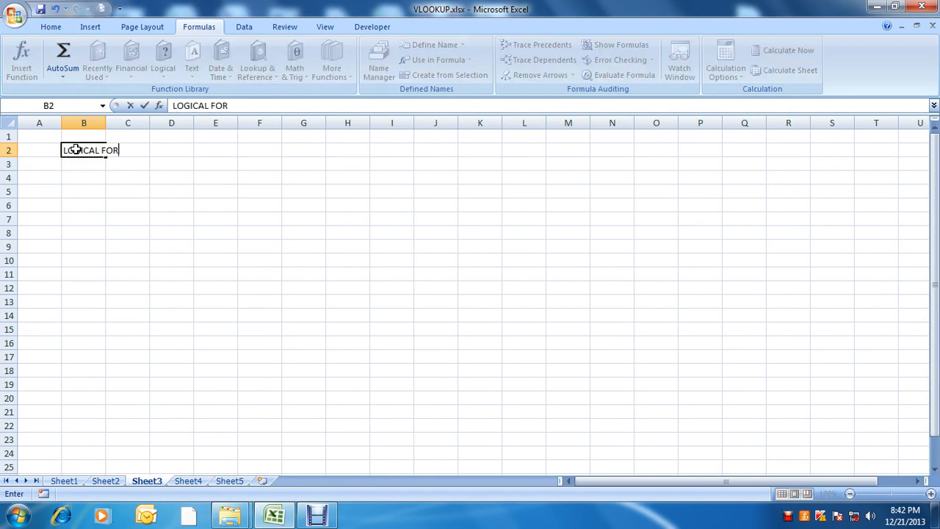
key("Return")
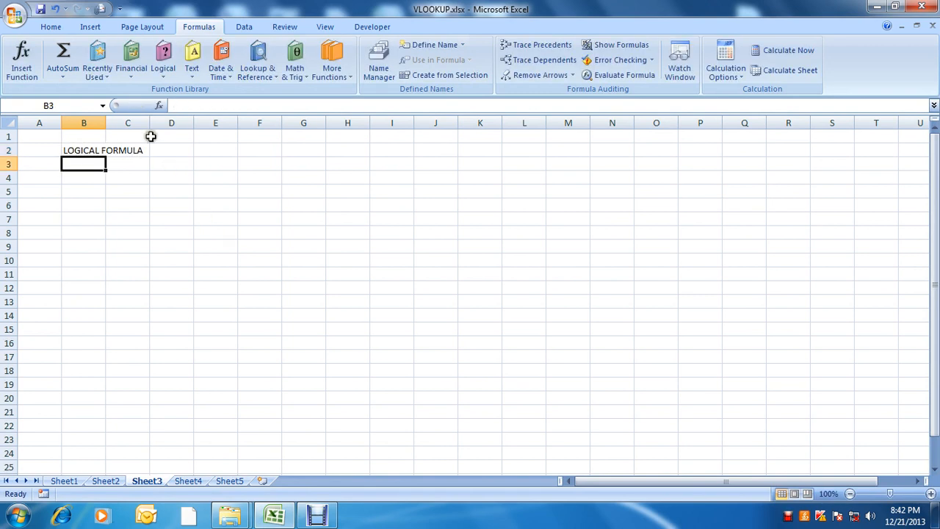
double_click(106, 123)
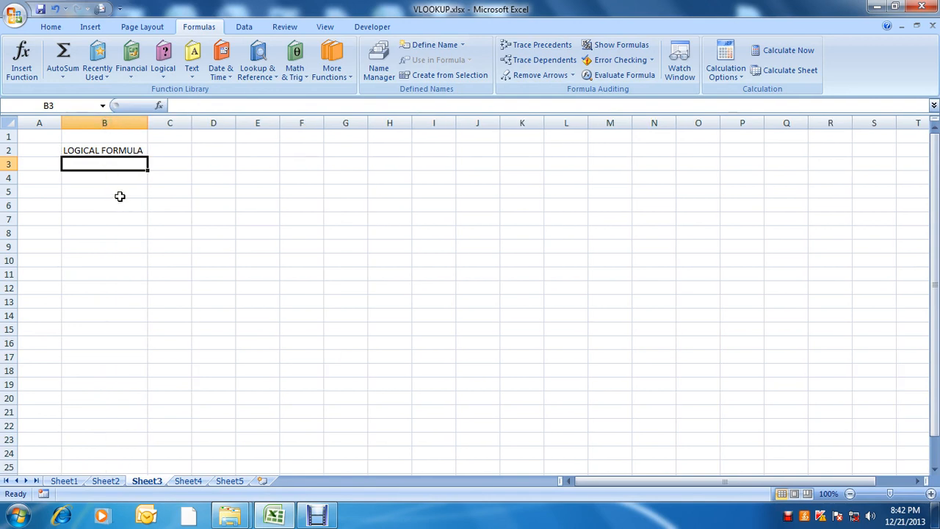
- Clear the LOGICAL FORMULA text from cell B2
key("Up")
key("Delete")
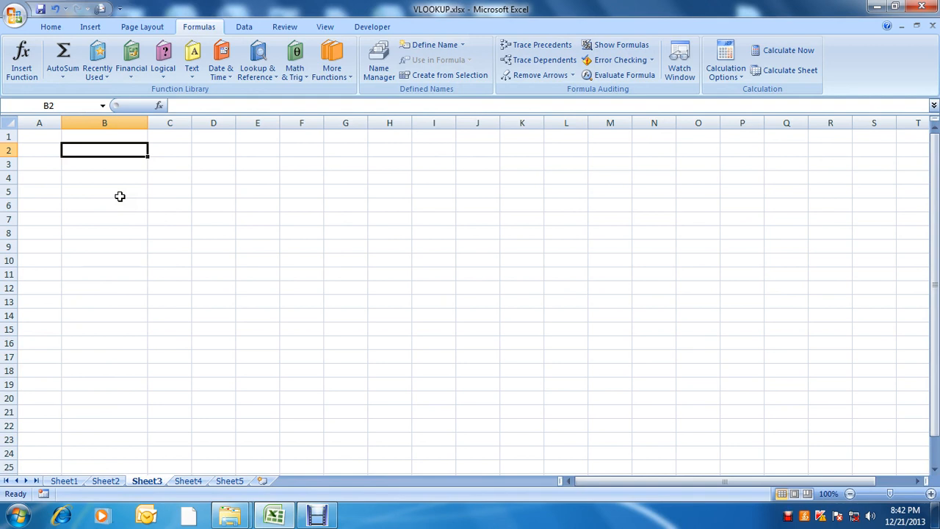
key("Left")
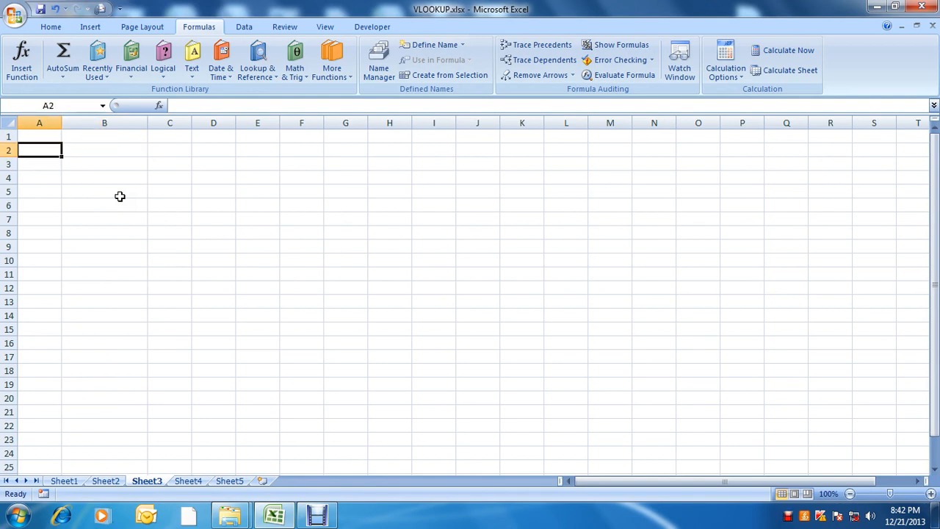
key("Down")
key("Up")
key("Right")
key("Left")
key("Right")
key("Left")
key("Right")
key("Left")
key("Right")
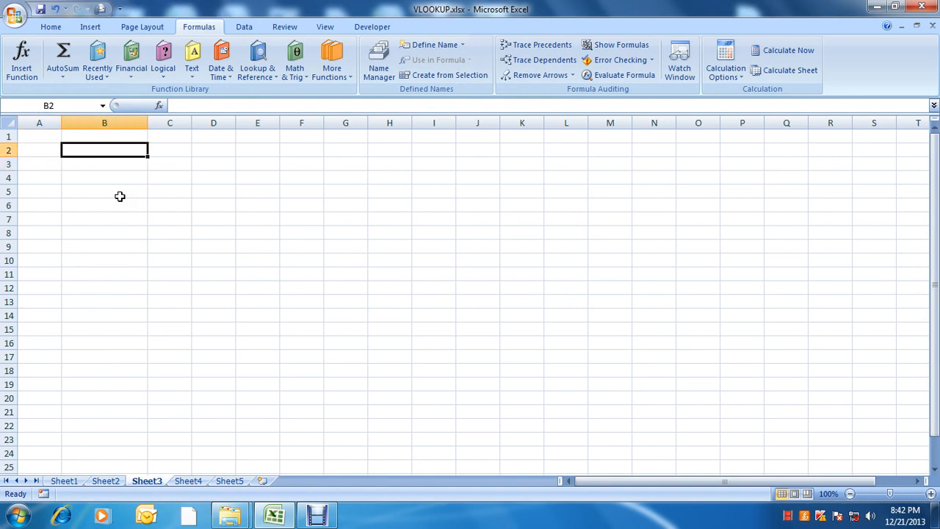
key("Left")
key("Right")
key("Left")
key("Right")
key("Left")
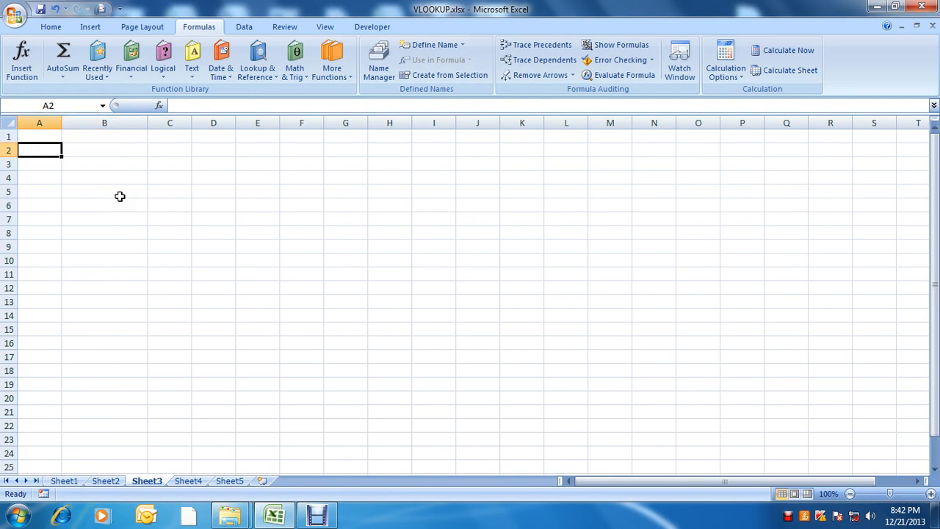
key("Right")
key("Up")
key("Left")
key("Right")
key("Down")
key("Left")
key("Right")
key("Up")
key("Down")
key("Up")
key("Left")
key("Right")
key("Down")
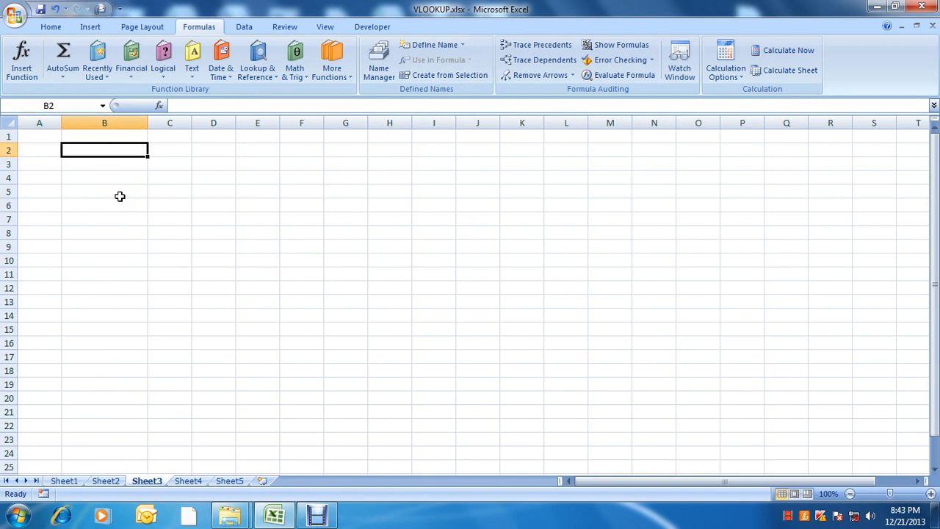
key("Left")
key("Up")
key("Right")
key("Down")
key("Left")
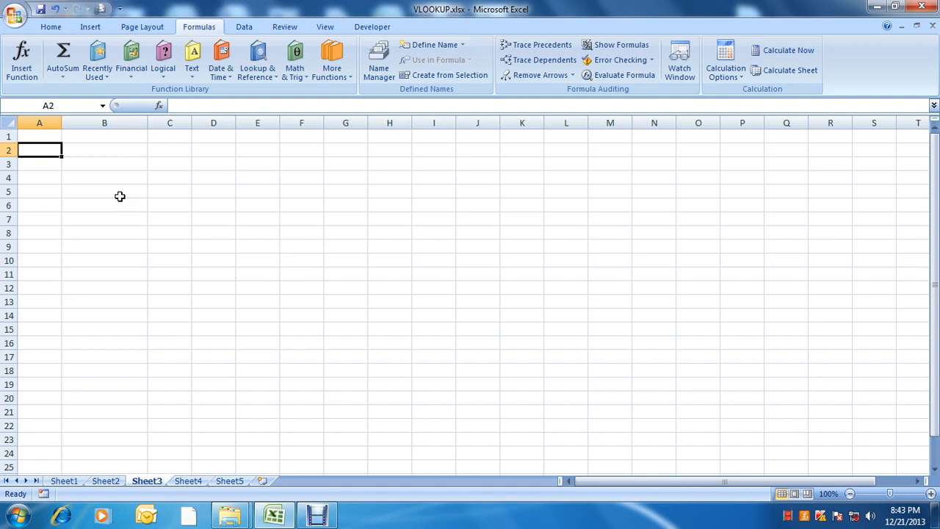
key("Up")
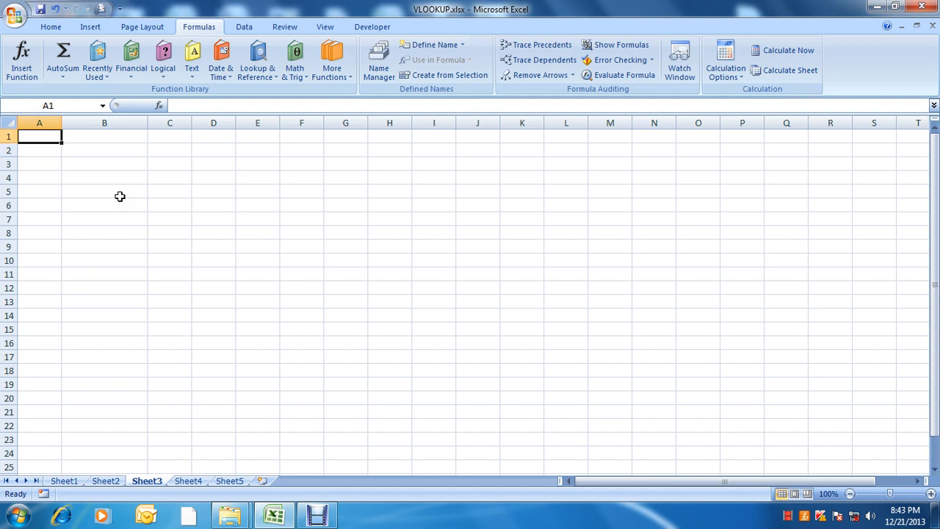
key("Down")
key("Down")
key("Up")
key("Up")
key("Down")
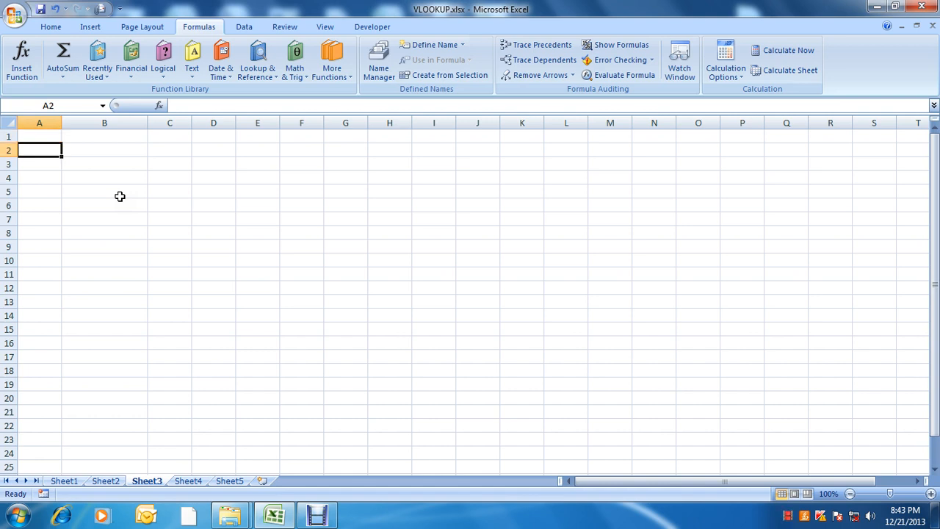
key("Up")
key("Down")
key("Up")
key("Down")
key("Up")
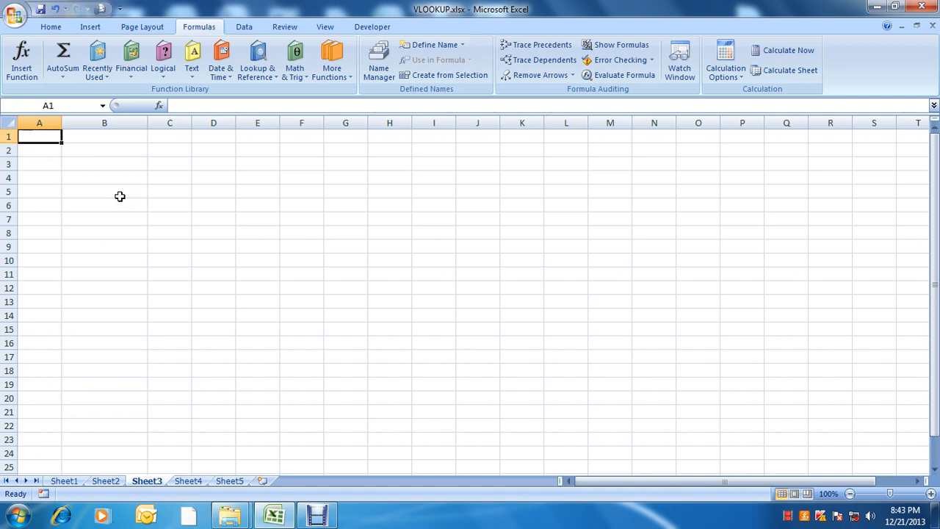
key("Down")
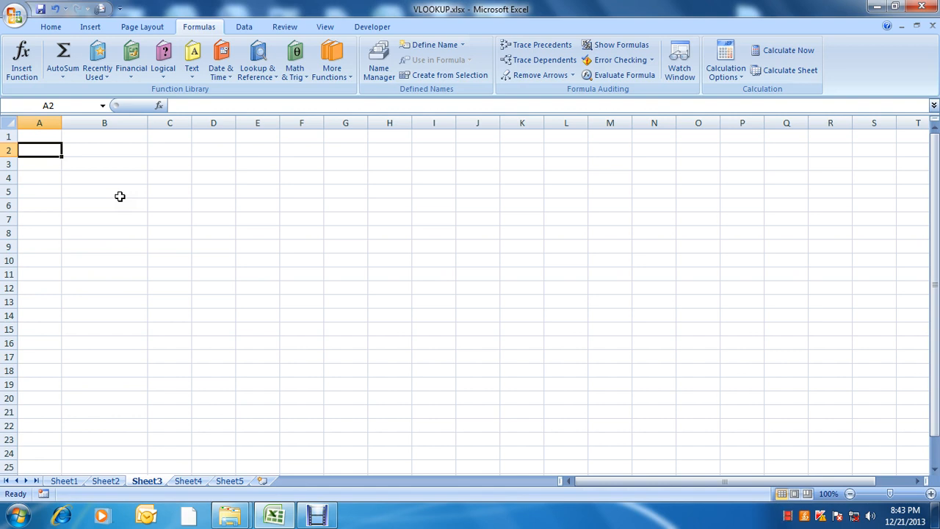
key("Up")
key("Down")
key("Down")
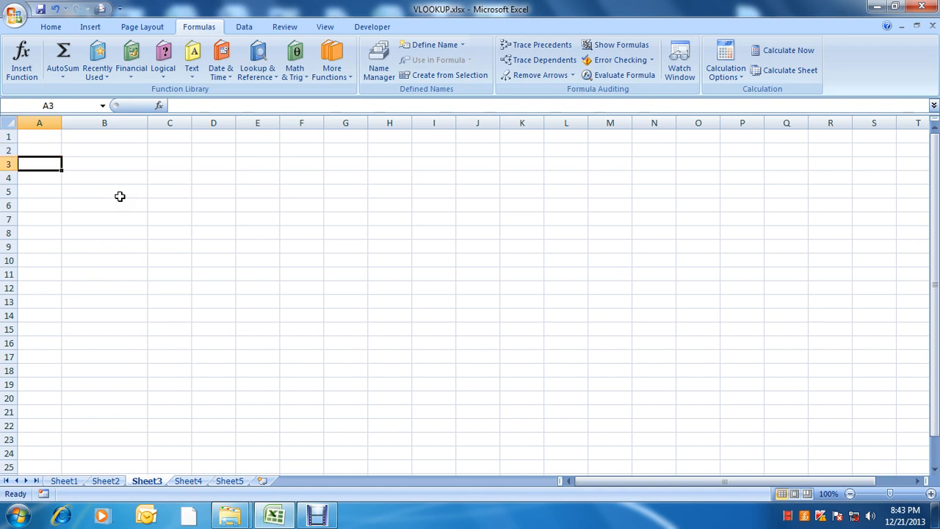
key("Down")
key("Down")
key("Down")
key("Down")
key("Down")
key("Down")
key("Up")
key("Up")
key("Up")
key("Up")
key("Up")
key("Up")
key("Up")
key("Up")
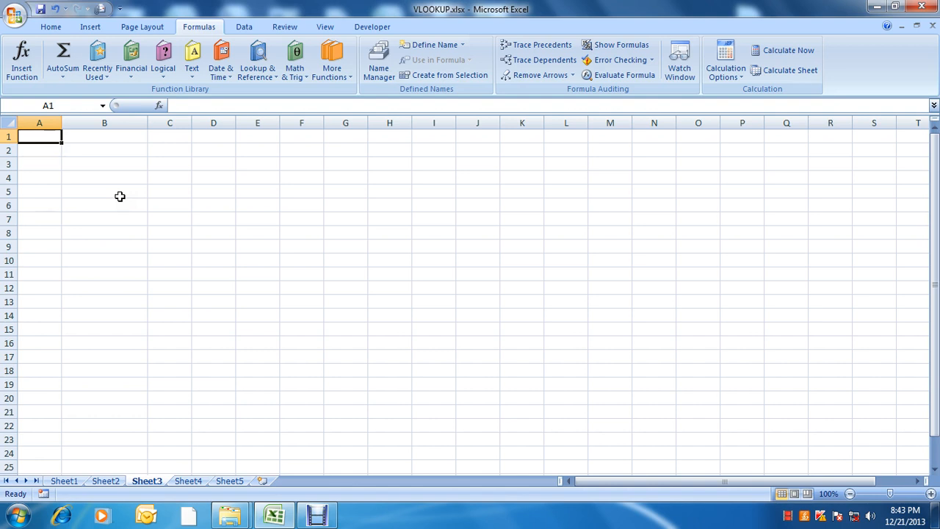
key("Down")
key("Down")
key("Up")
key("Up")
key("Down")
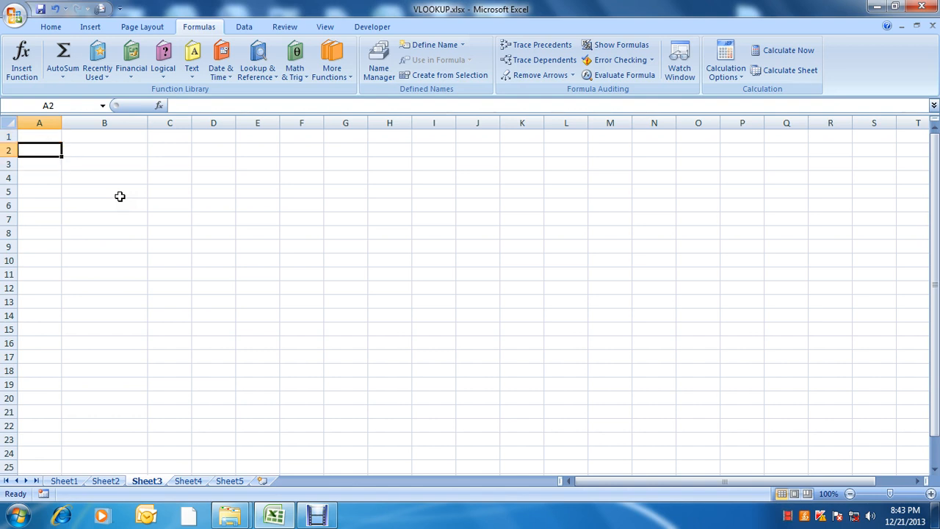
key("Up")
key("Down")
key("Up")
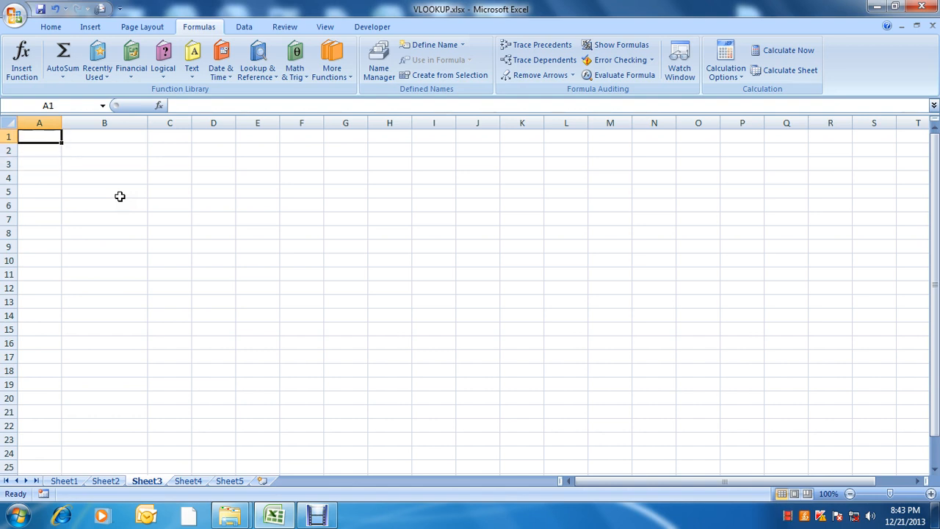
key("Down")
key("Up")
key("Down")
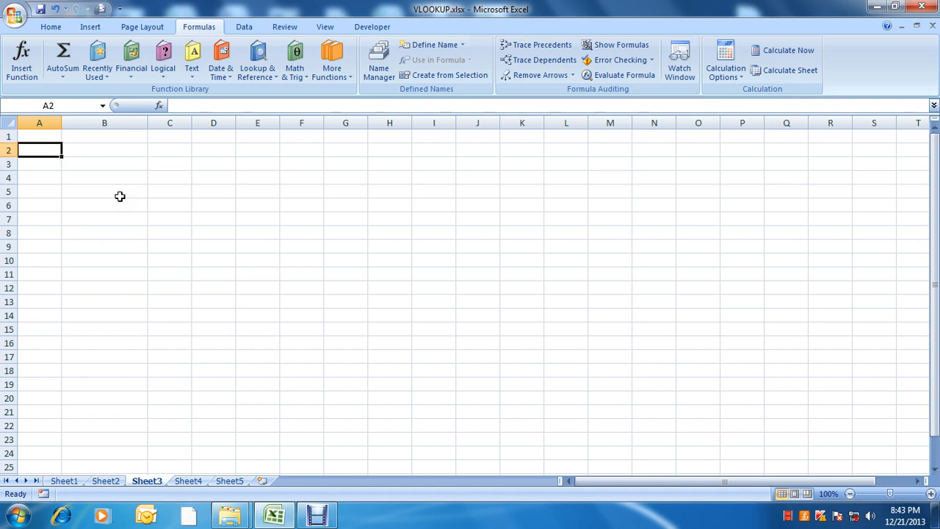
key("Up")
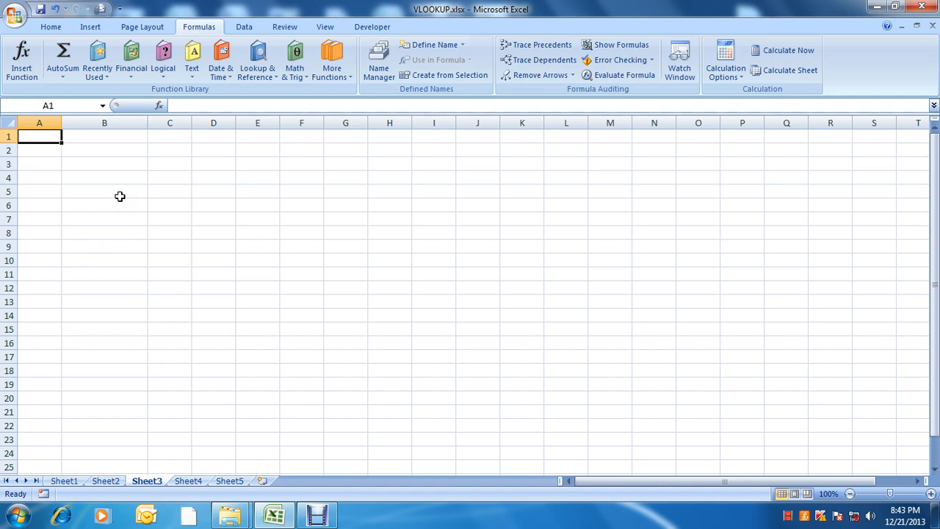
left_click(165, 73)
left_click(180, 92)
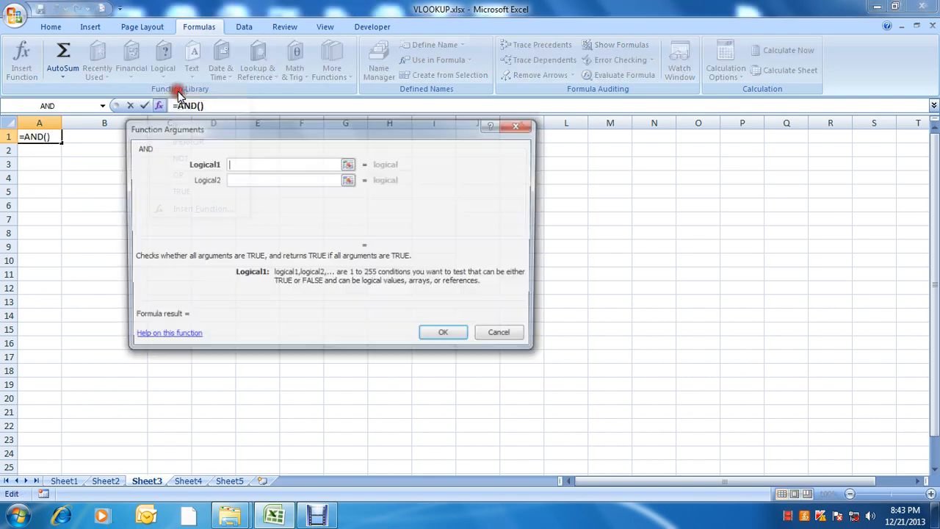
key("Escape")
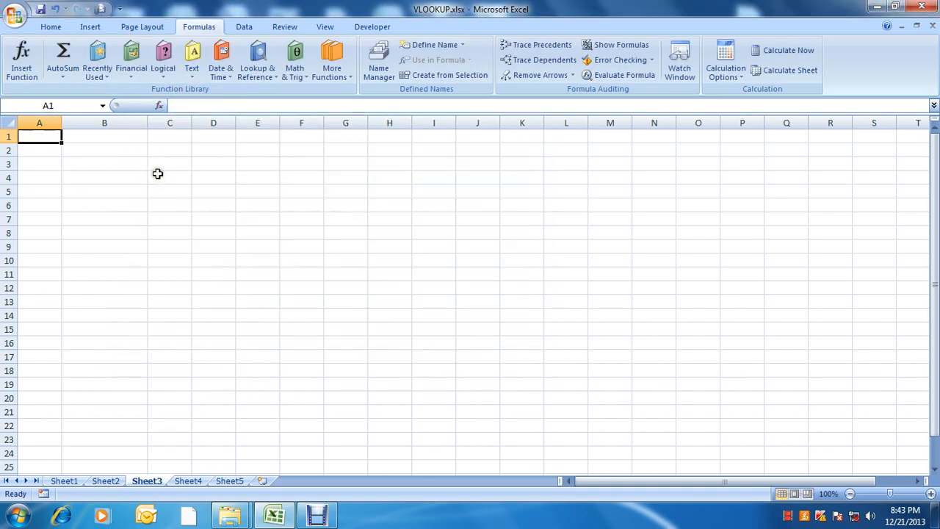
type("AND")
key("Return")
key("Up")
key("Delete")
- Enter the heading AC OPENING IN BANK in cell B1
key("Right")
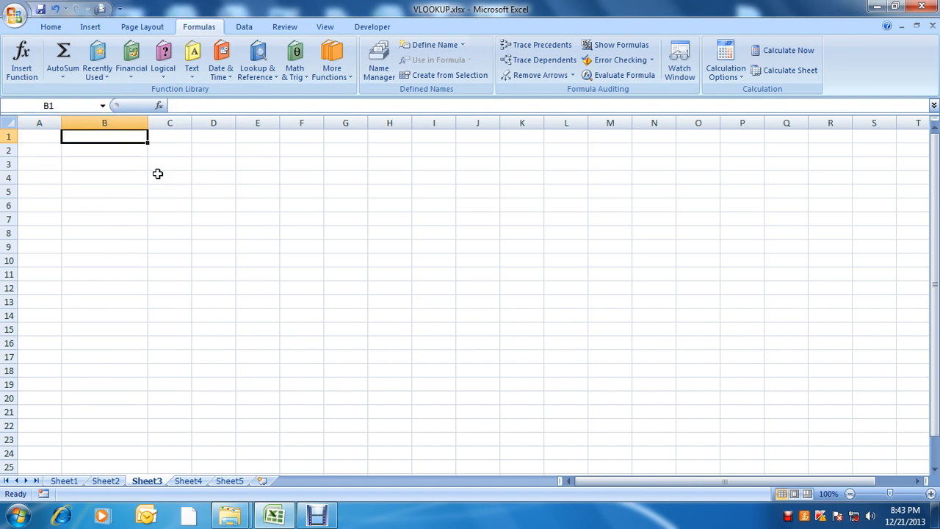
type("BANK")
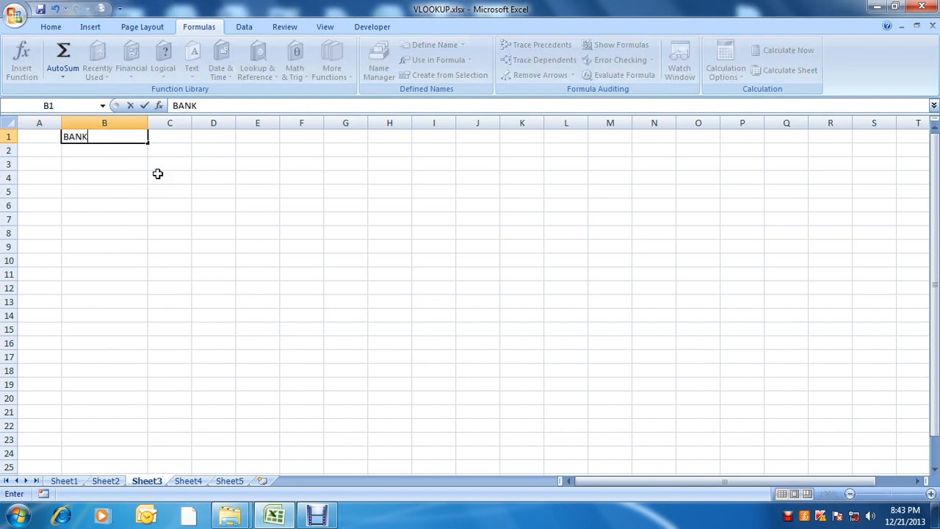
key("Return")
key("Up")
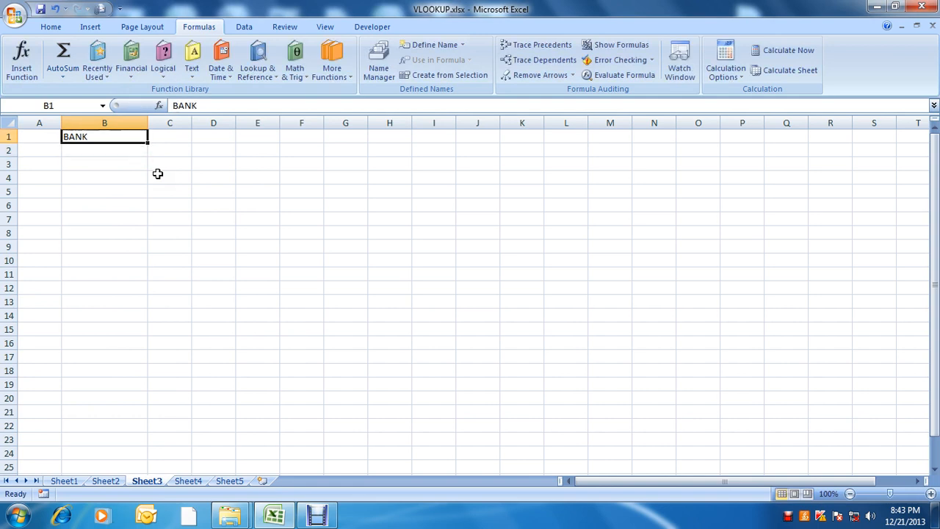
type("AC")
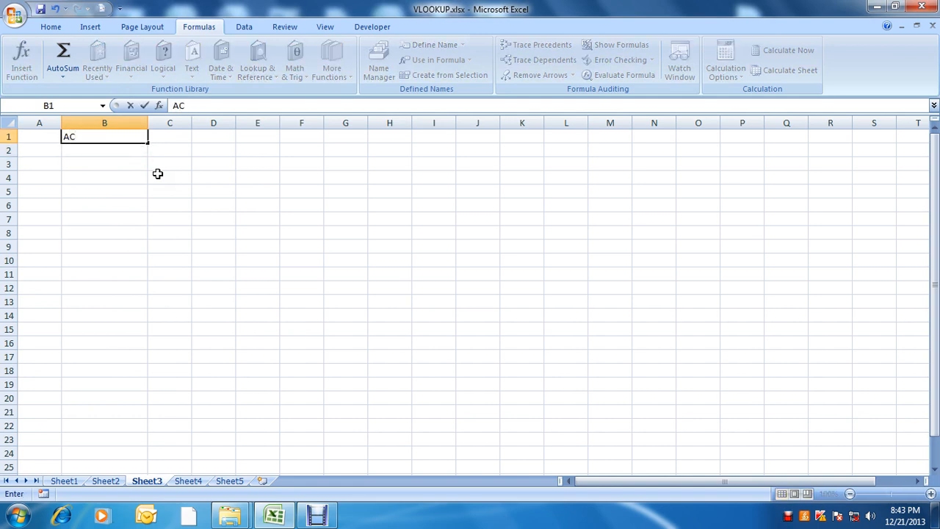
type(" OPENING IN BANK")
key("Return")
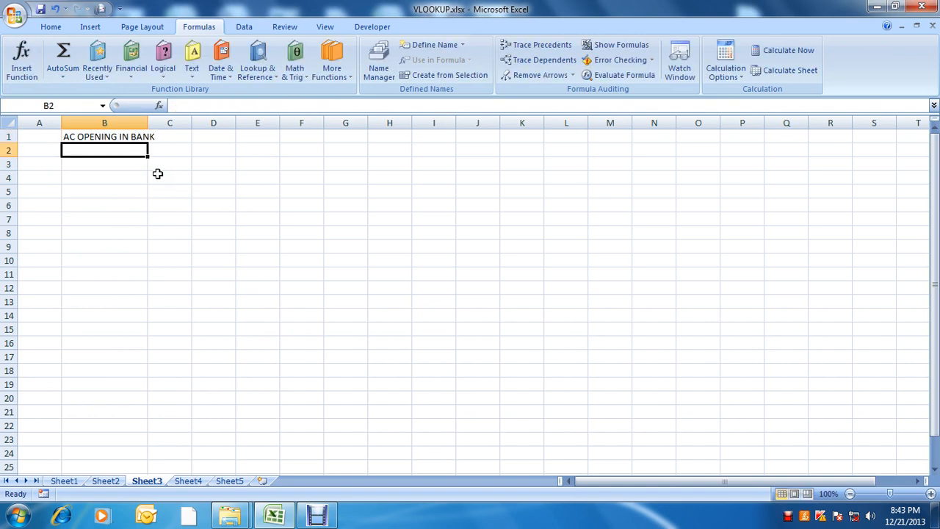
- Enter the label PAN CARD in cell B5, below the bank account heading
key("Down")
key("Down")
key("Down")
key("Left")
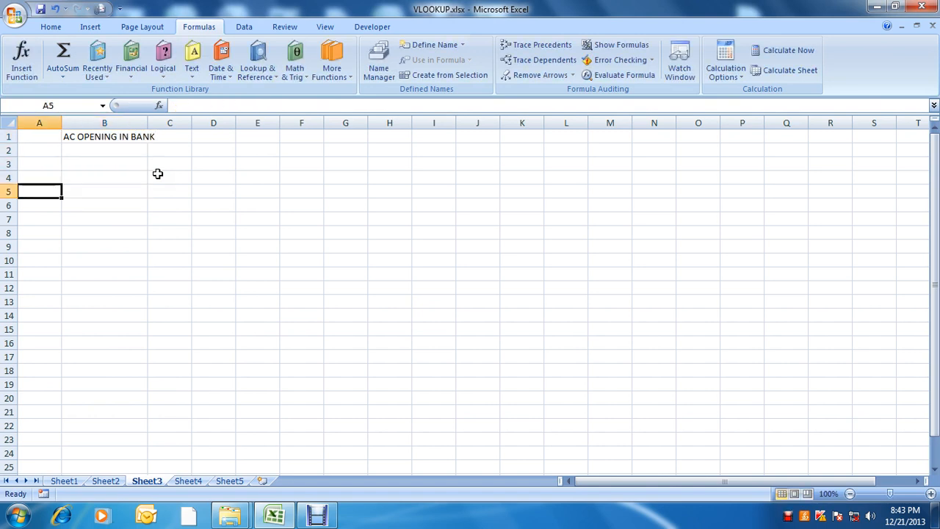
key("Right")
key("Left")
key("Right")
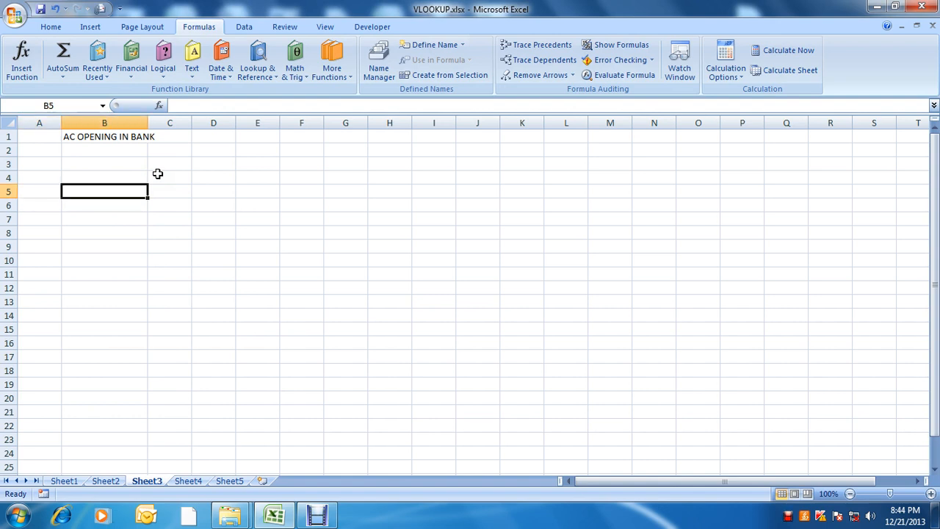
type("PAN CAR")
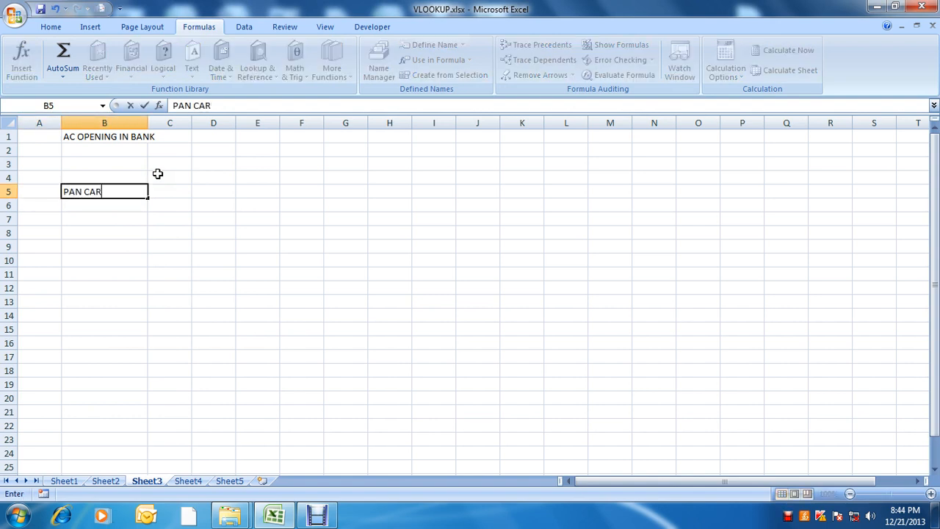
type("D")
key("ctrl+Return")
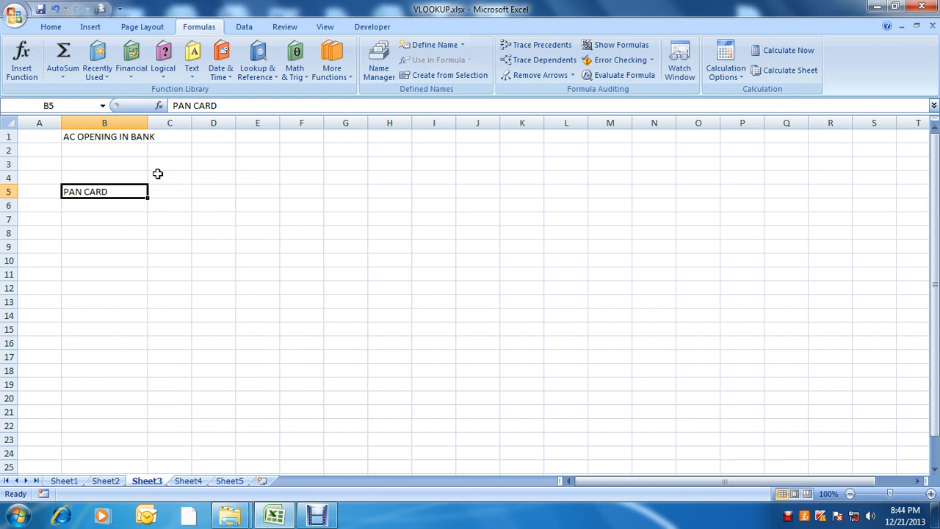
- Enter the label ADDRESS PROOF in cell D4, with a space between the two words
key("Up")
key("Right")
key("Right")
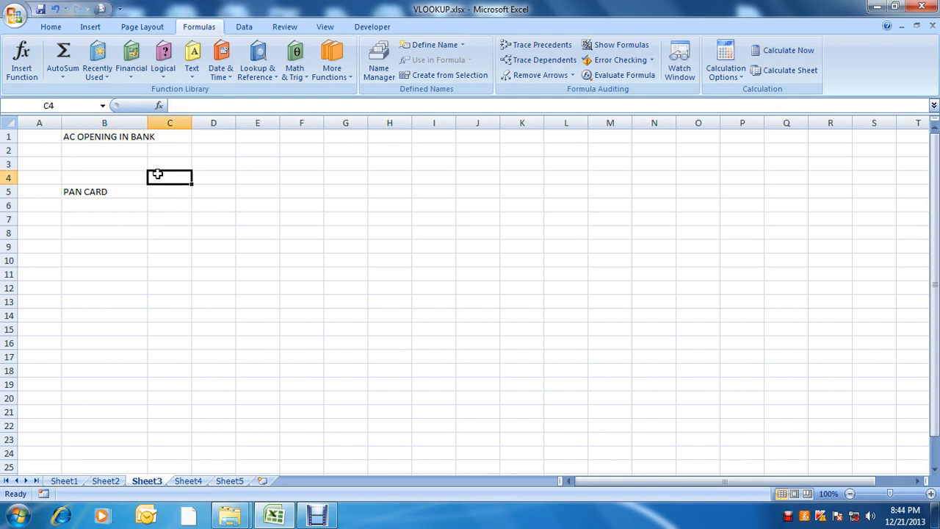
type("ADDRES")
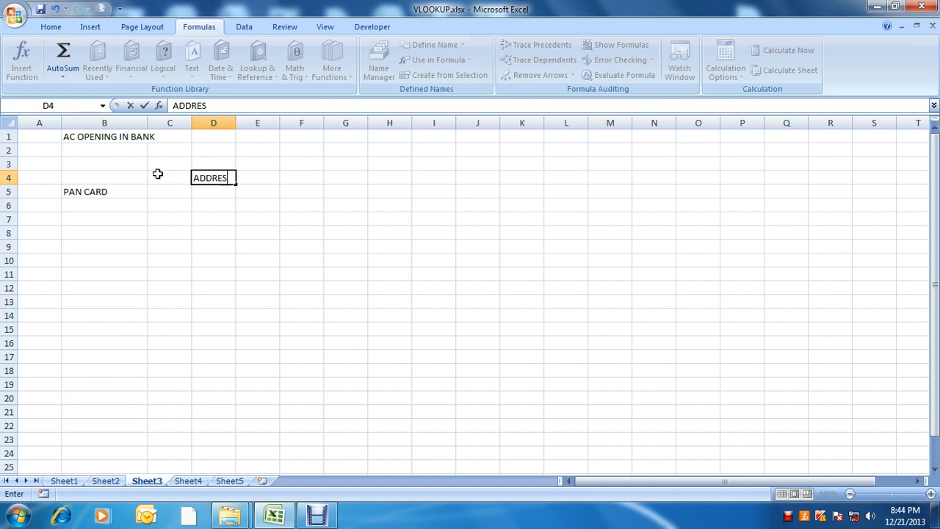
type("SPROOF")
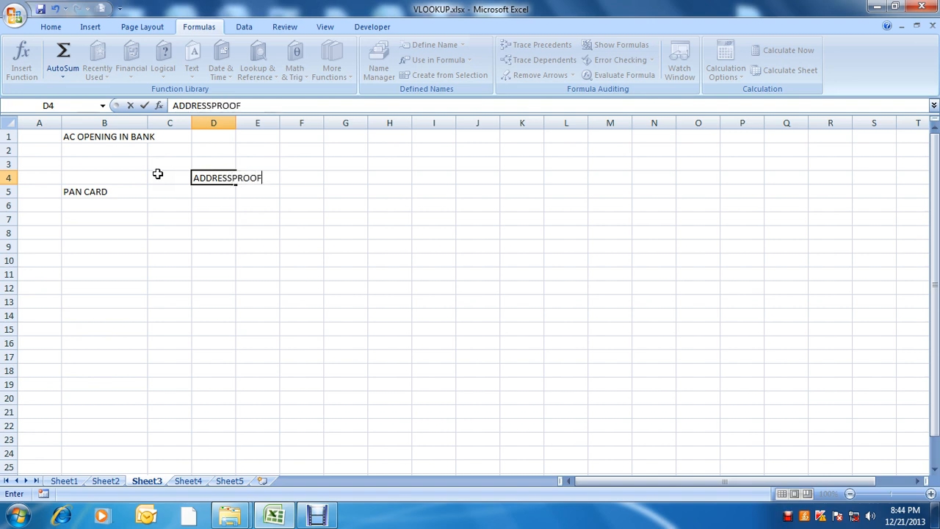
key("Return")
key("Up")
key("F2")
key("Left")
key("Left")
key("Left")
key("Left")
key("Left")
key("Return")
key("Up")
key("Return")
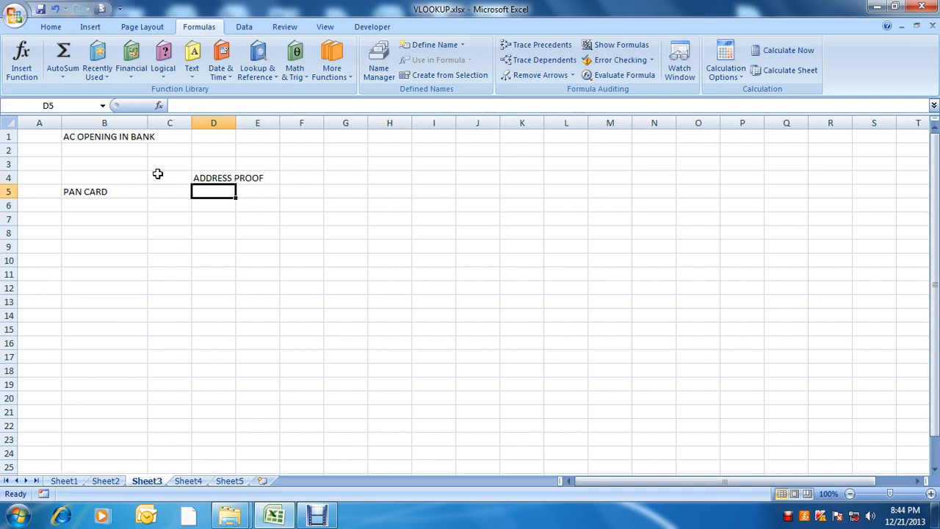
key("Down")
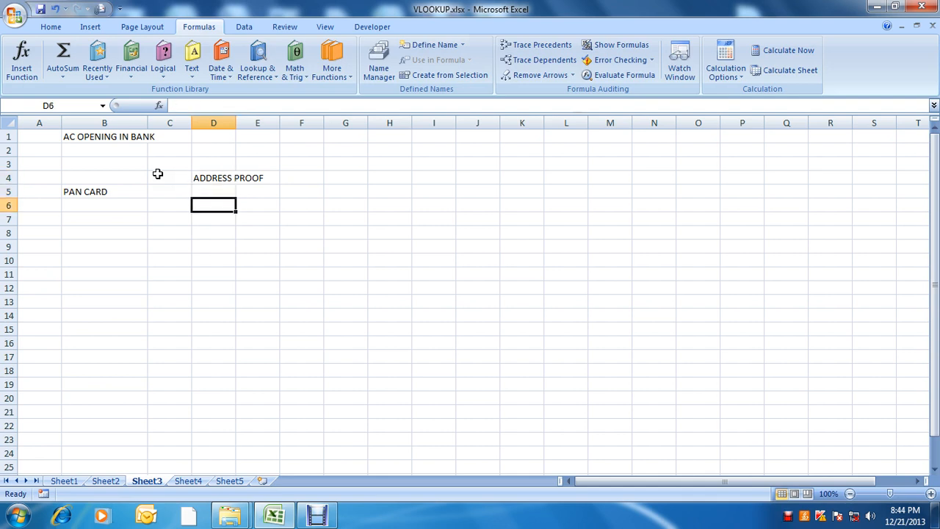
- List DL, VOTER ID and RATION CARD in cells D6 to D8 under the ADDRESS PROOF label
type("DL")
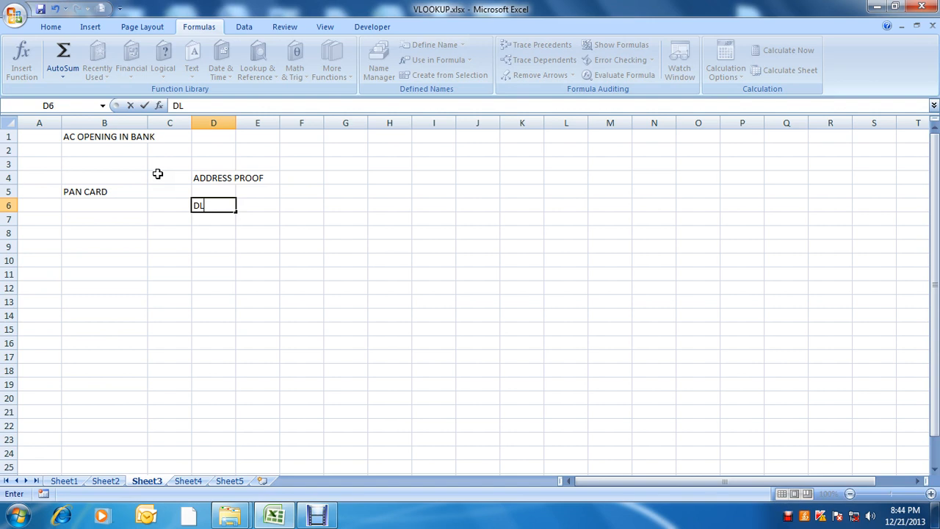
key("Return")
type("V")
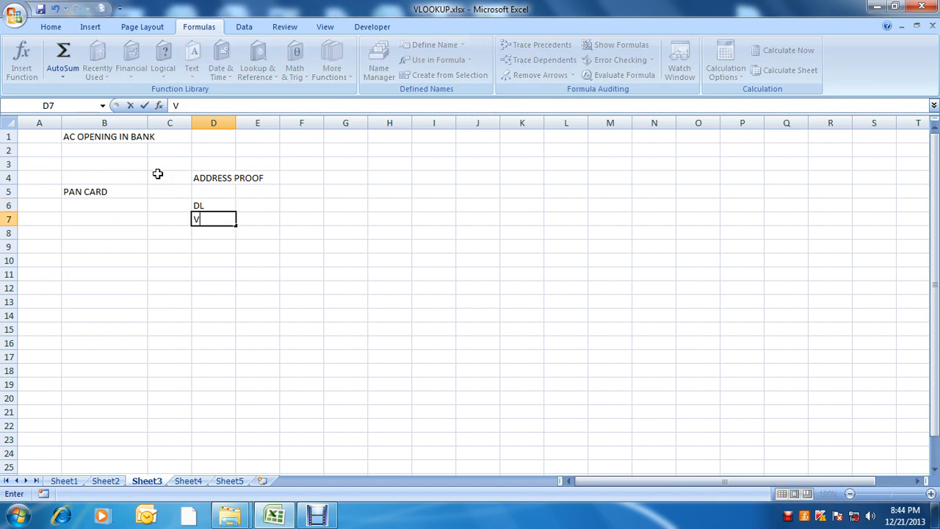
type("OTER ID")
key("Return")
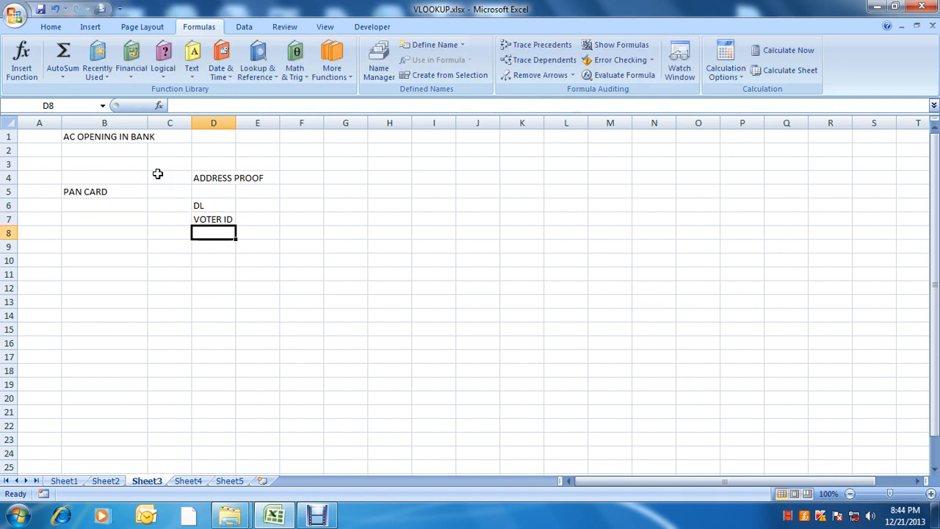
type("RATION CARD")
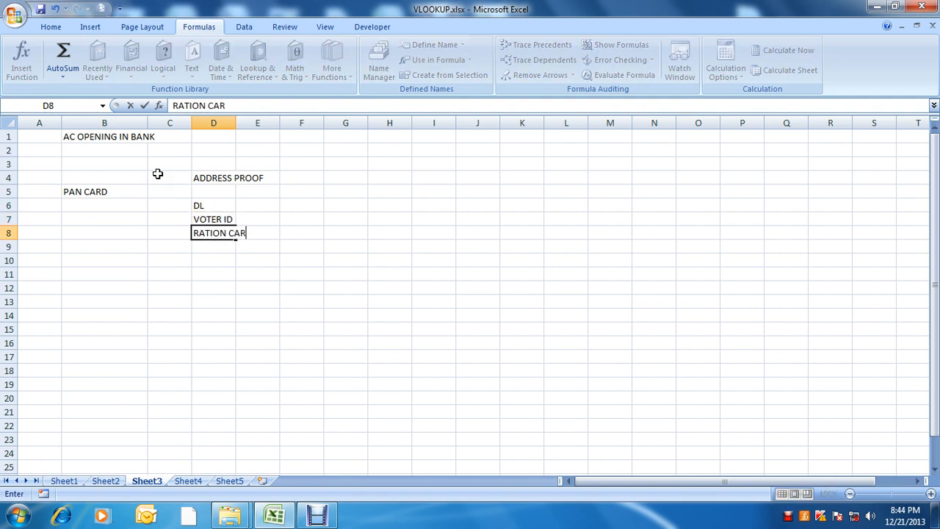
key("Return")
- Add POWER BILL, LIC RECPET and ADHAR CARD in cells D9 to D11 and fit column D's width to its text
type("BI")
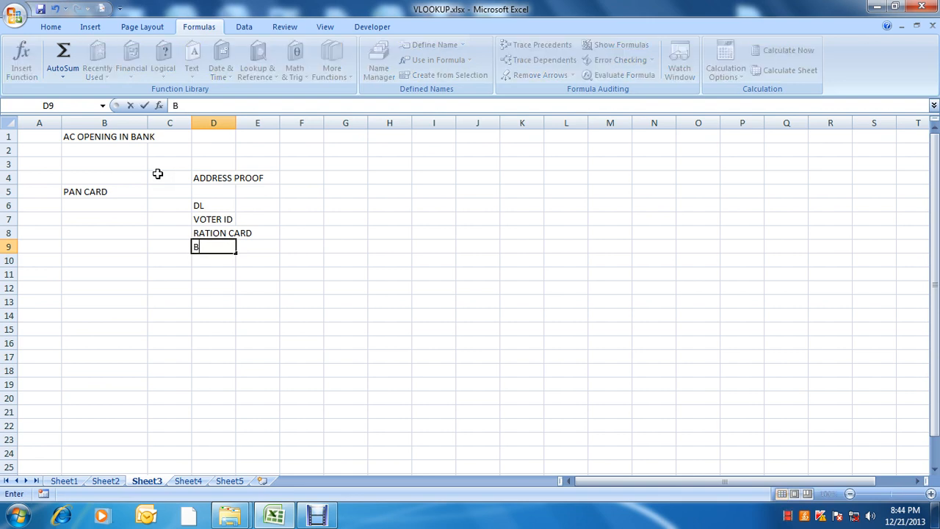
key("Escape")
type("POWER BILL")
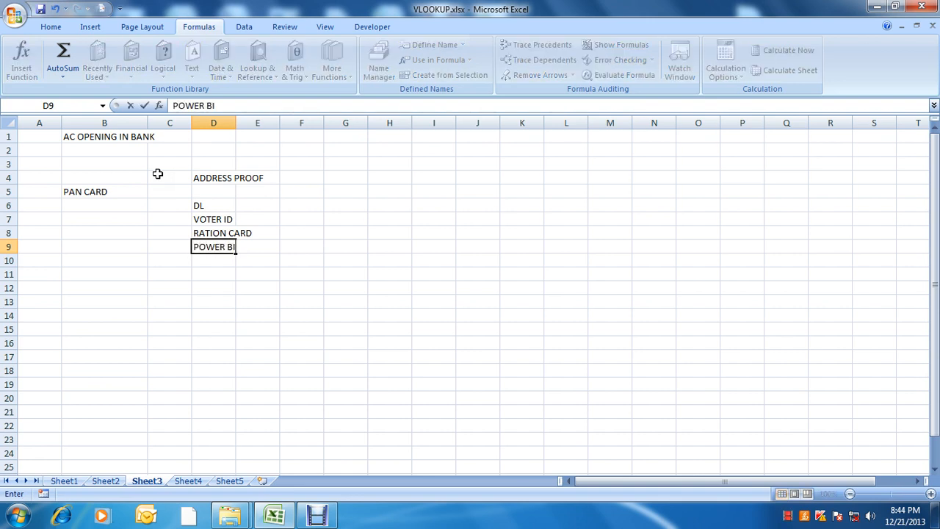
key("Return")
type("LIC R")
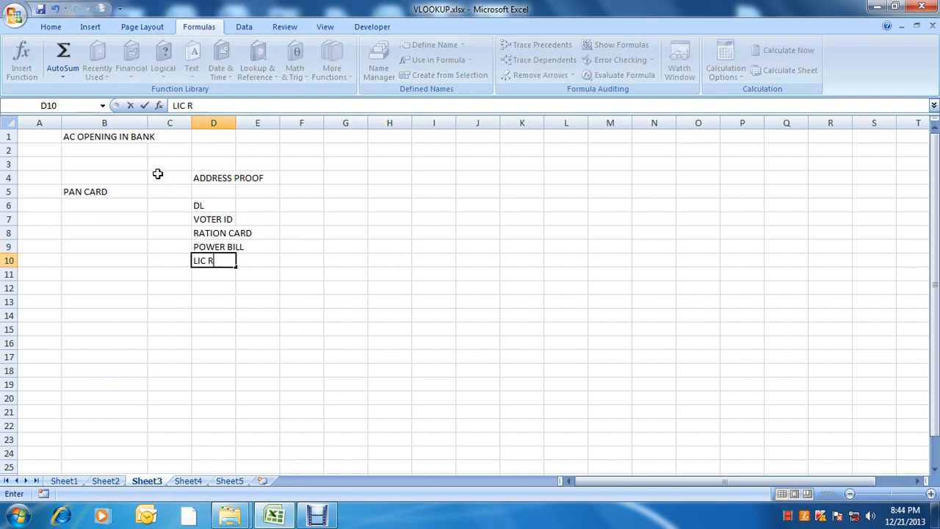
type("ECPET")
key("Return")
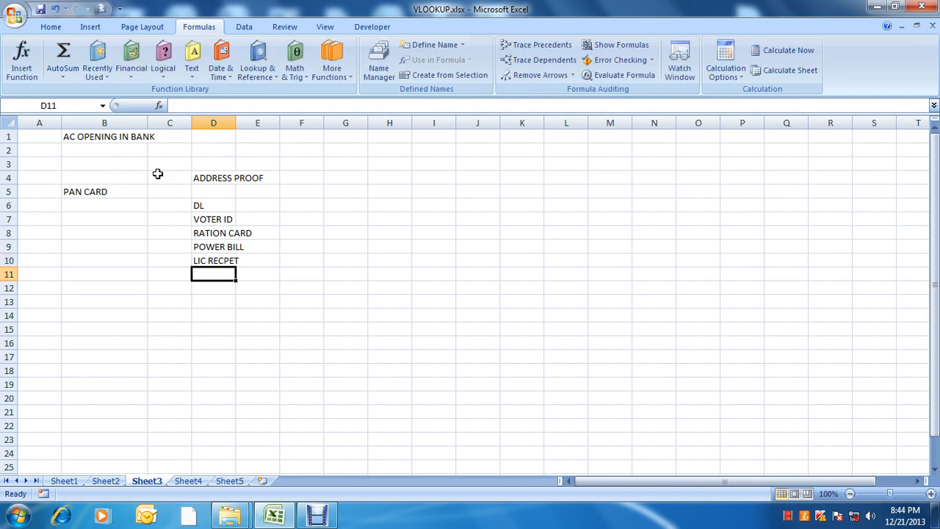
type("ADHAR")
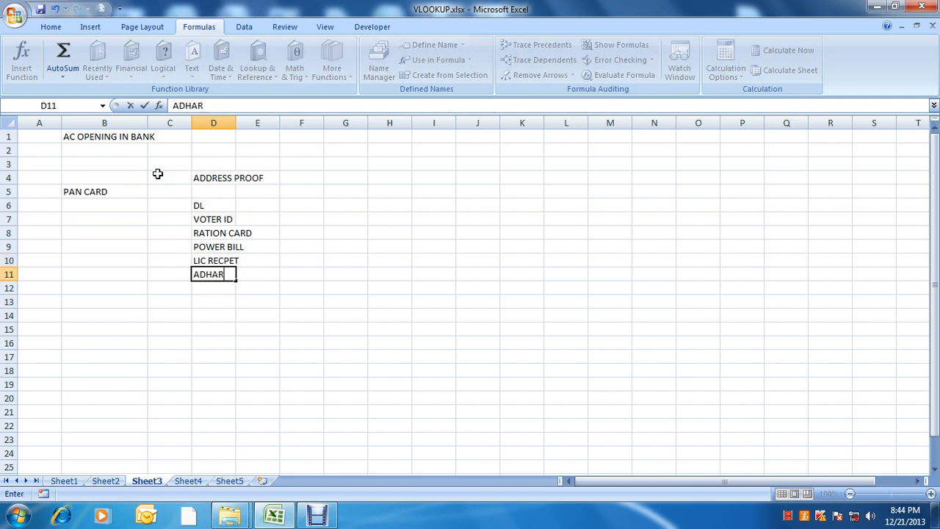
type(" CARD")
key("Return")
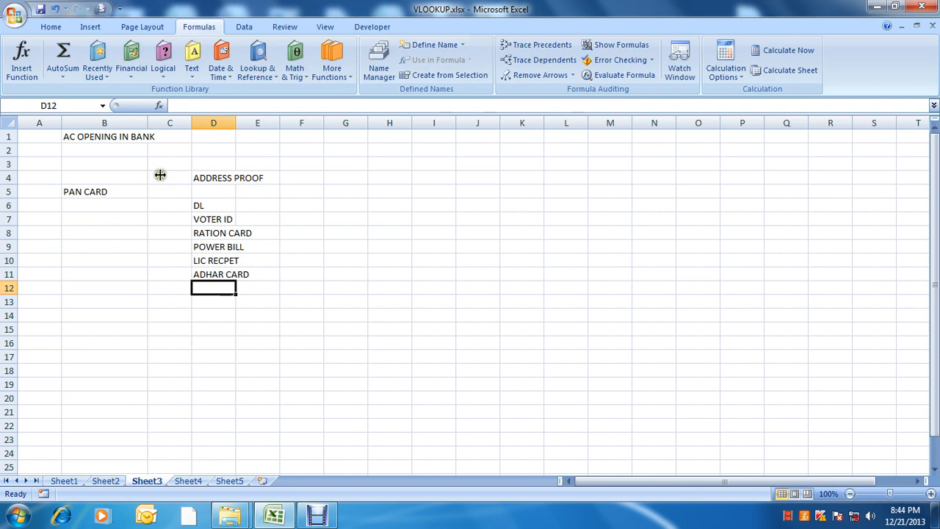
double_click(237, 123)
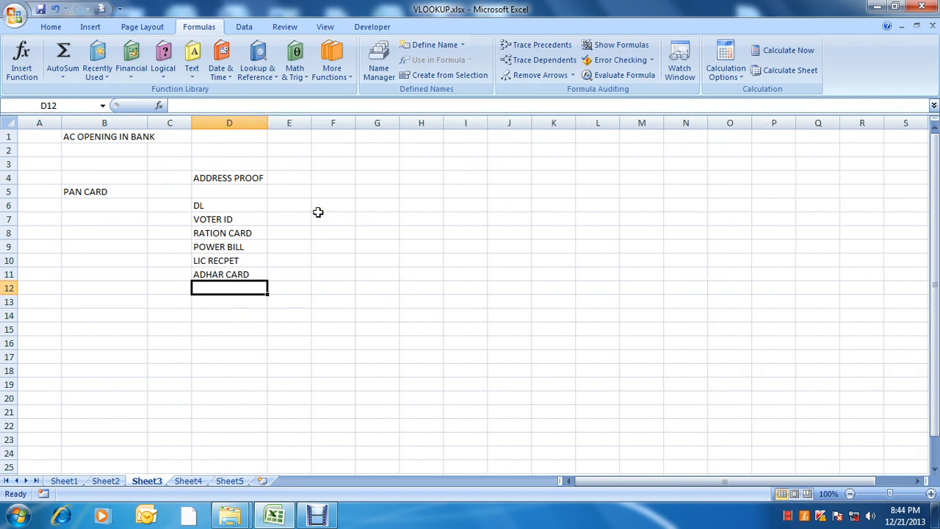
- Review the PAN CARD requirement in B5 against the address proof documents listed in D6:D11
left_click(132, 207)
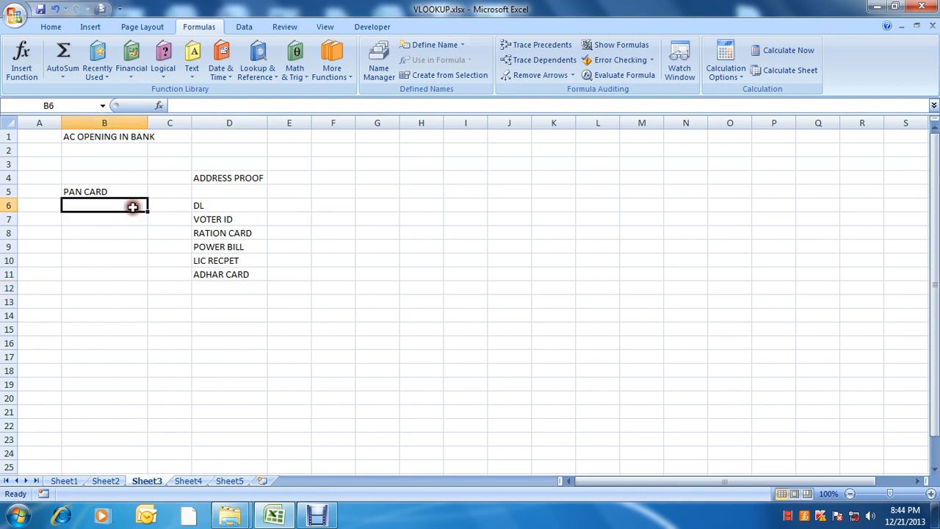
left_click(159, 193)
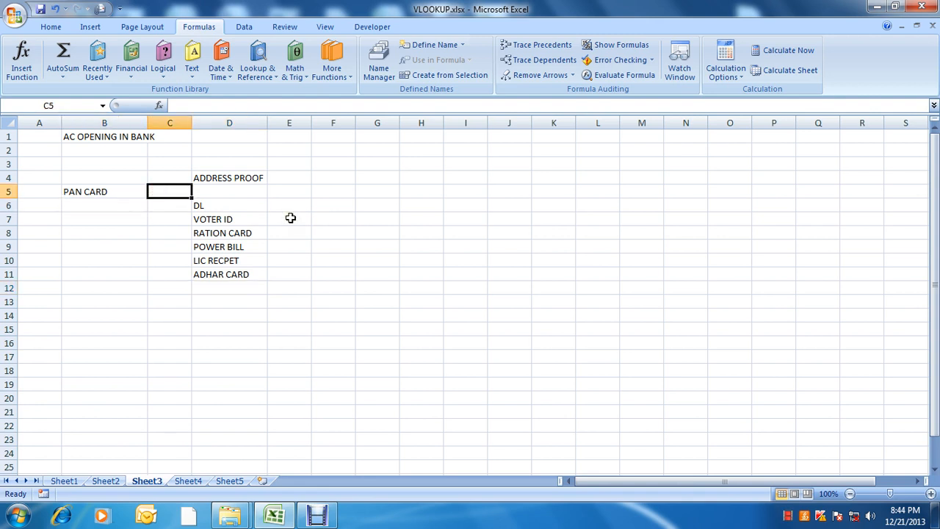
key("Left")
key("Left")
key("Up")
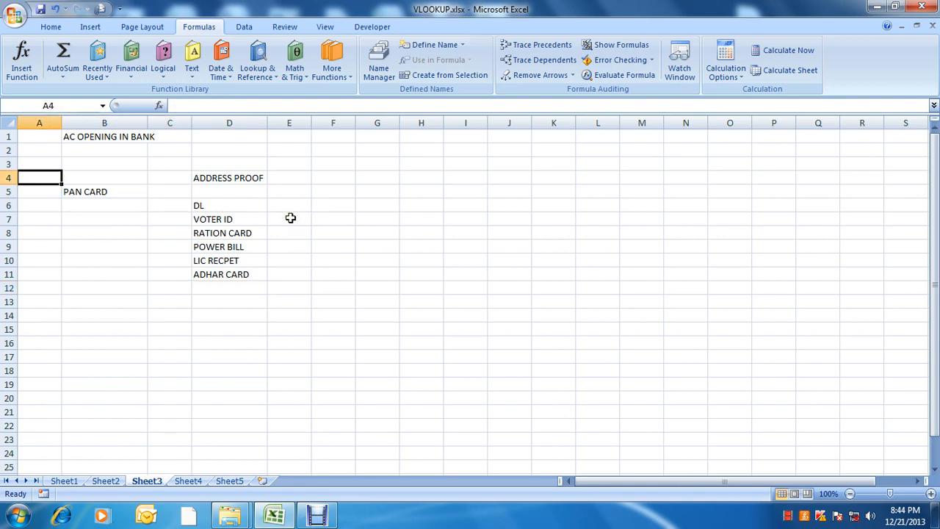
key("Down")
key("Right")
key("Right")
key("Right")
key("Up")
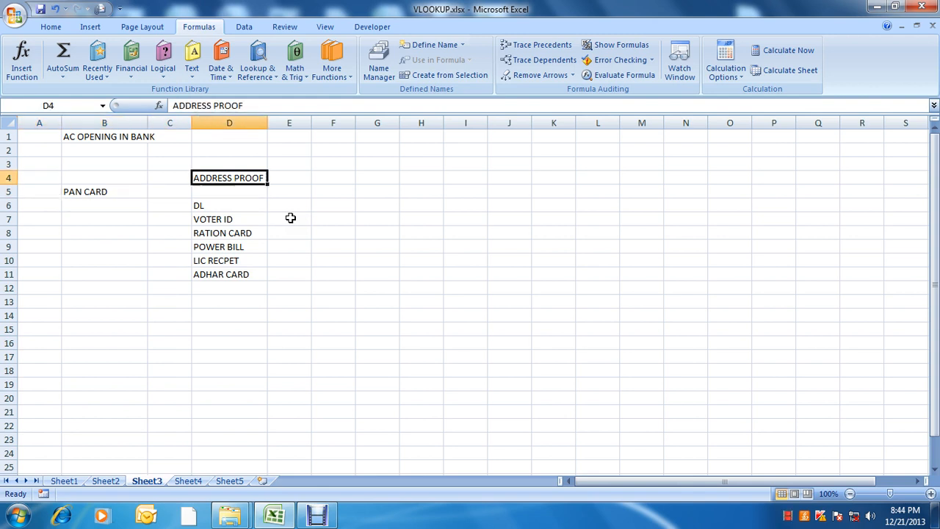
key("Down")
key("Left")
key("Left")
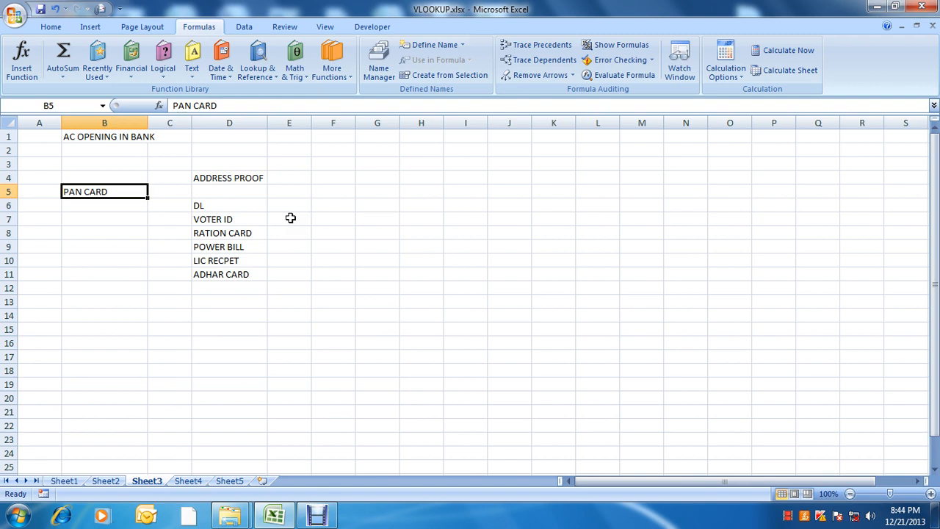
key("Right")
key("Left")
key("Right")
key("Right")
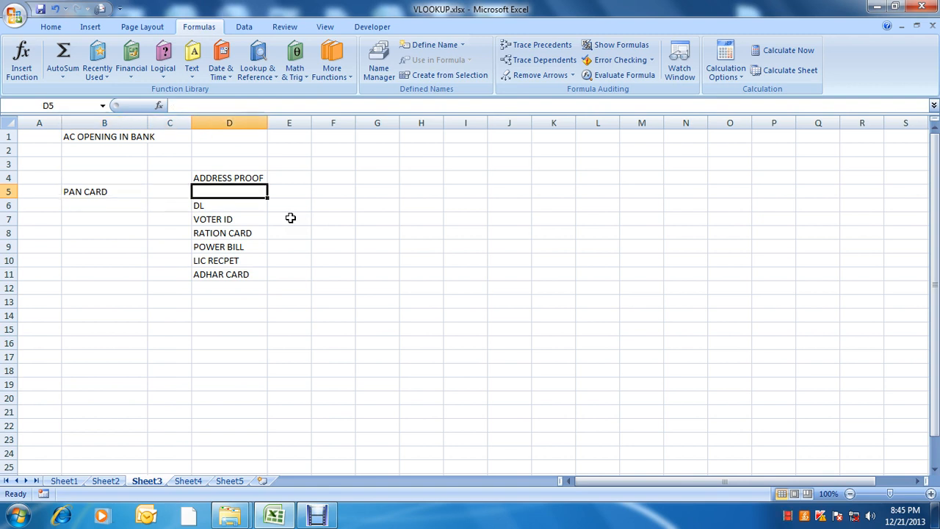
key("Up")
key("Down")
key("Down")
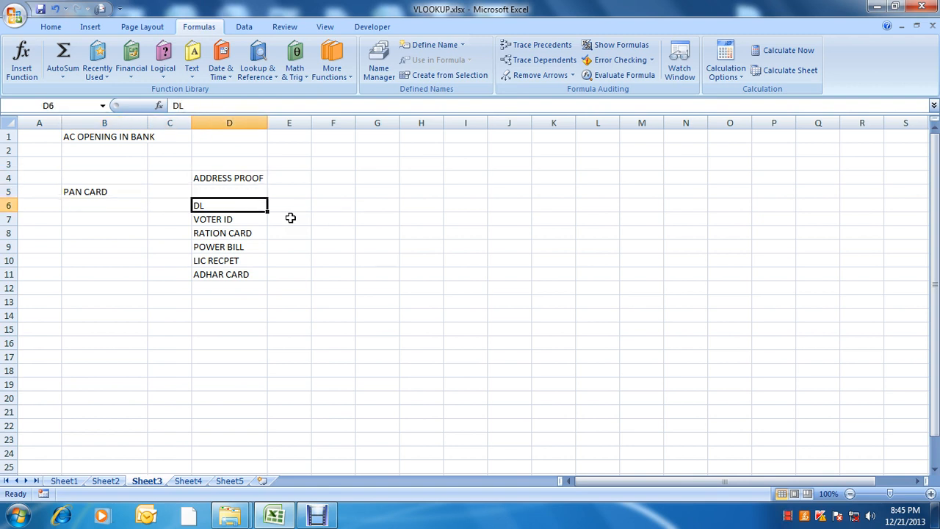
key("shift+Down")
key("shift+Down")
key("shift+Down")
key("shift+Down")
key("shift+Down")
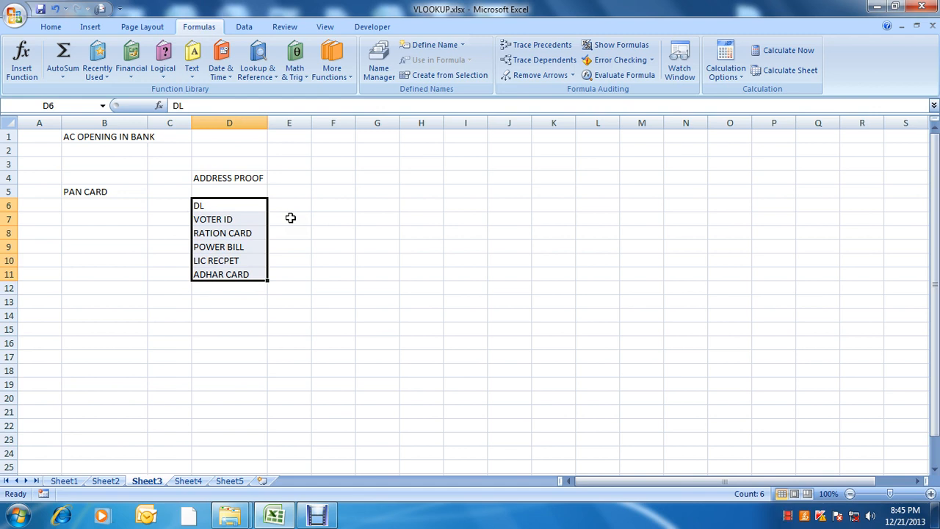
key("Left")
key("Right")
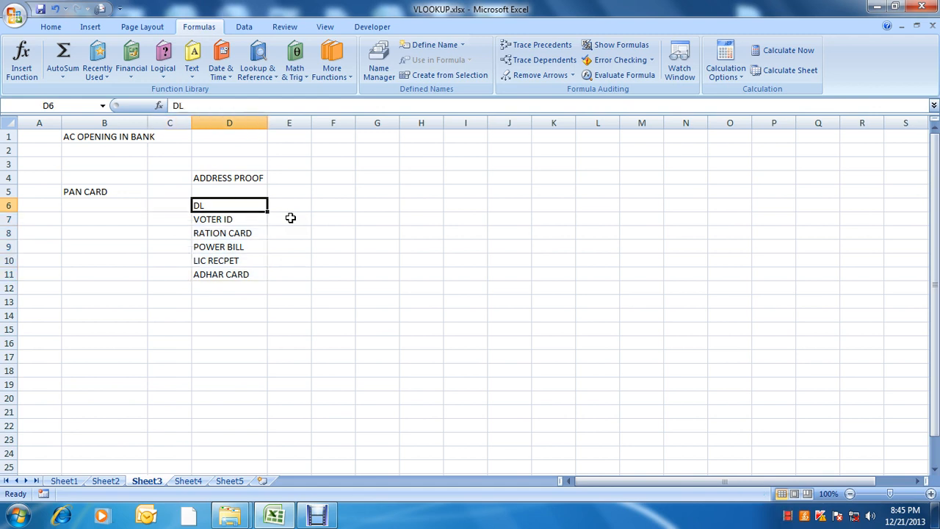
key("Right")
key("Right")
key("Left")
key("Left")
key("Left")
key("Left")
key("Up")
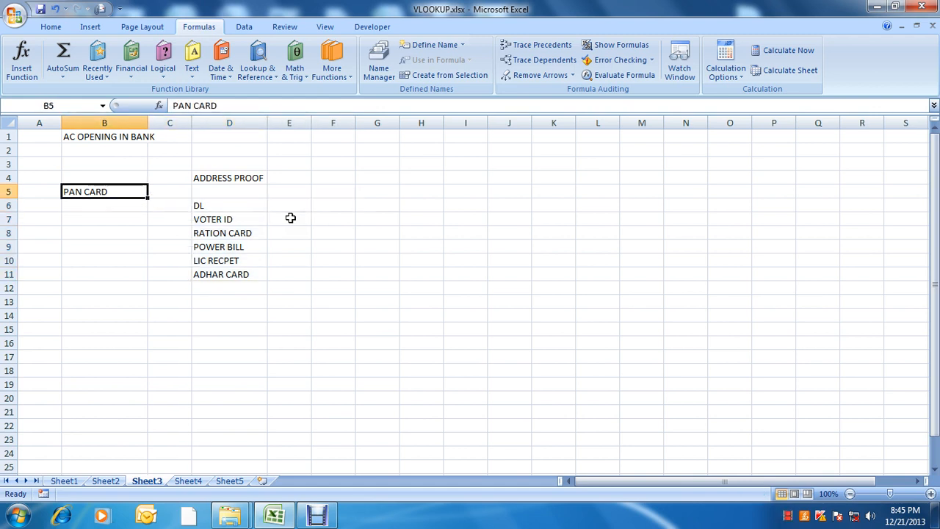
key("Right")
key("Right")
key("Down")
key("Left")
key("Up")
key("Up")
key("Left")
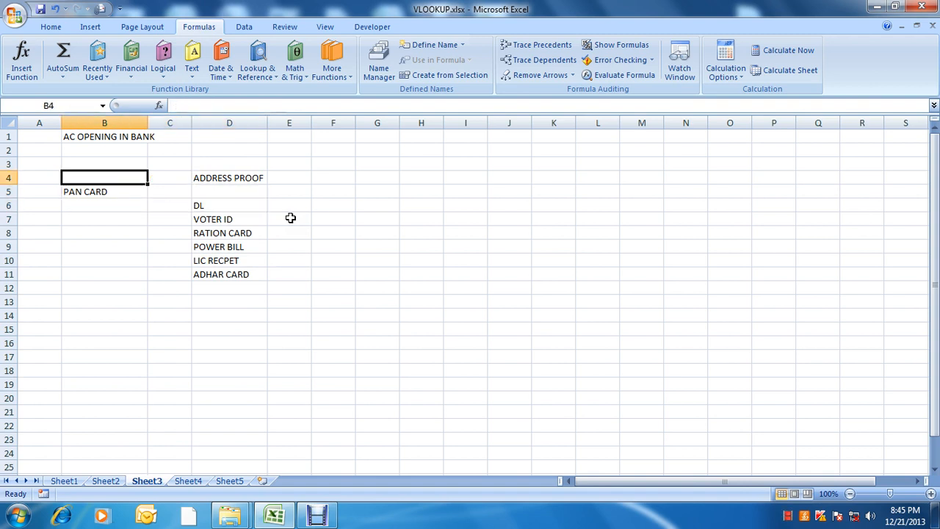
- Copy the PAN CARD label from B5 into cell F3 as the first column header
key("Down")
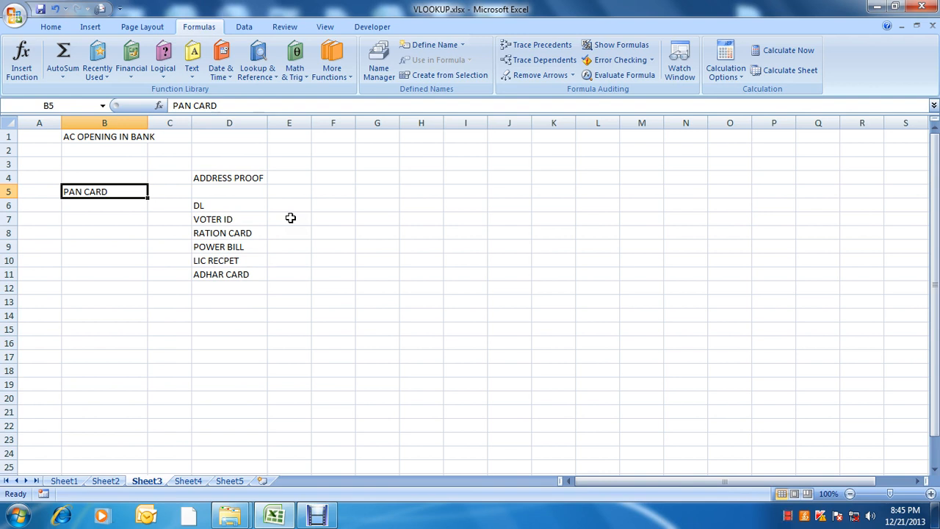
key("ctrl+c")
key("Right")
key("Right")
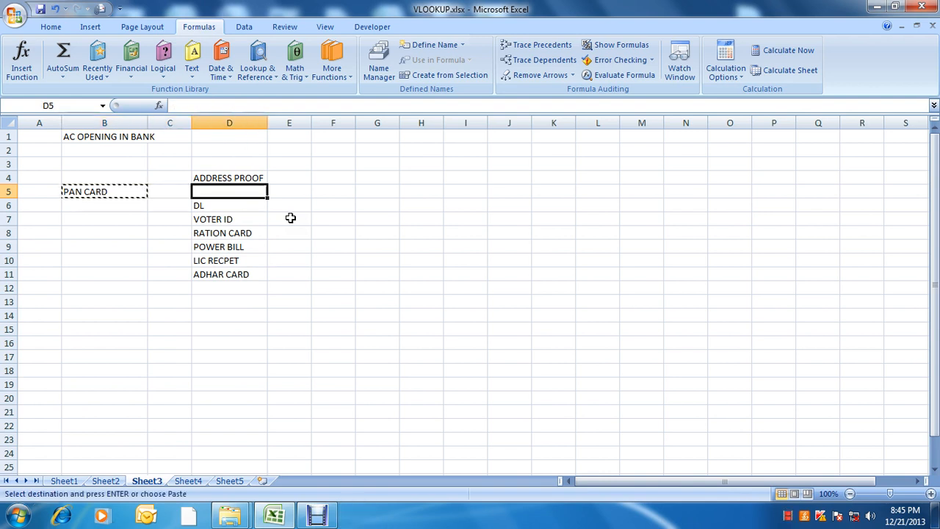
key("Right")
key("Up")
key("Up")
key("Up")
key("Up")
key("Down")
key("Down")
key("Right")
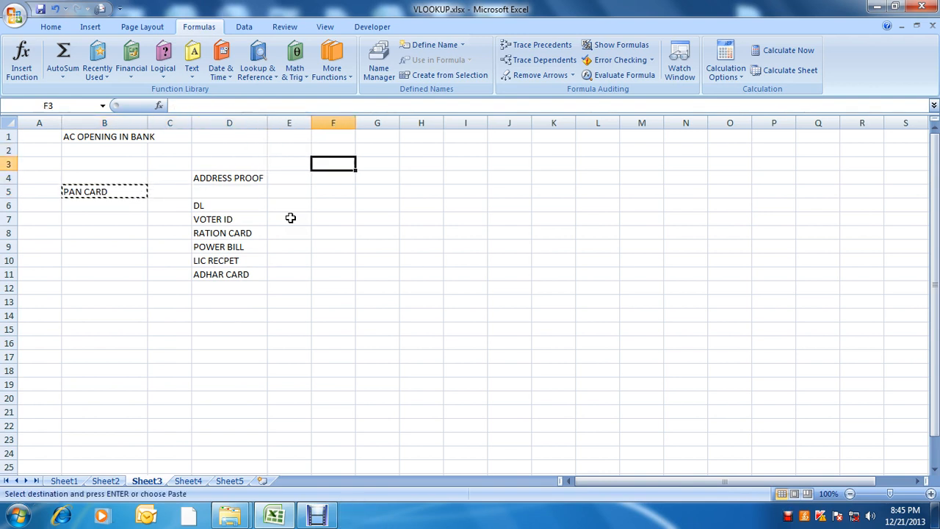
key("Return")
- Copy the address proof documents in D6:D11 and paste them transposed across row 3, starting at cell G3
key("Left")
key("Down")
key("Down")
key("Down")
key("Down")
key("Left")
key("Up")
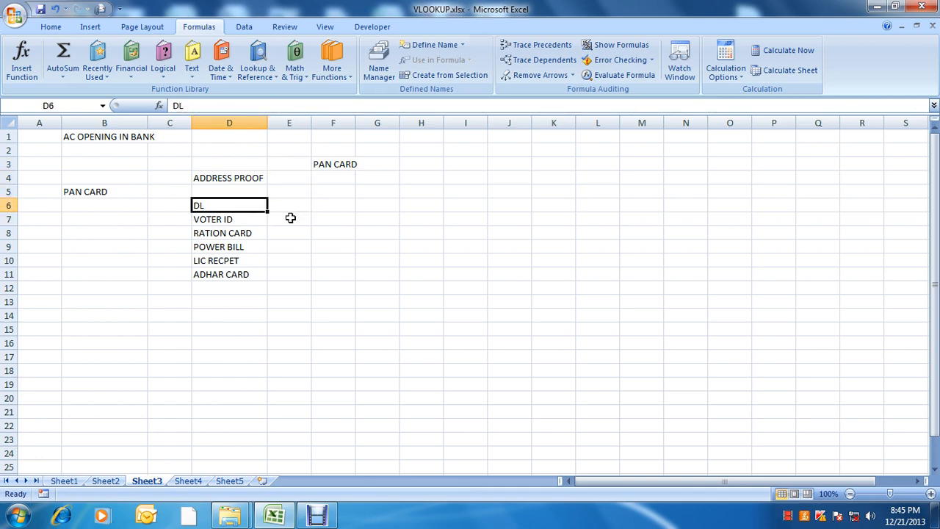
key("shift+Down")
key("shift+Down")
key("shift+Down")
key("shift+Down")
key("shift+Down")
key("ctrl+c")
key("Right")
key("Right")
key("Up")
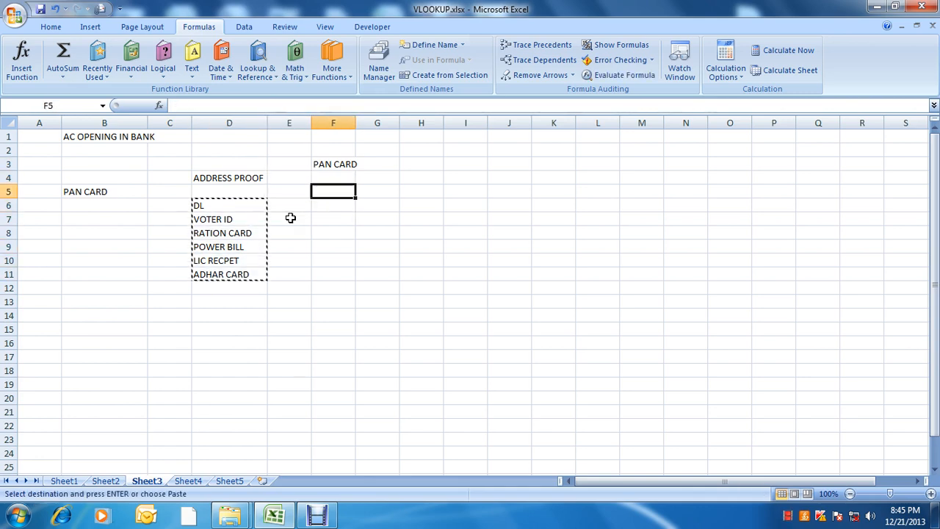
key("Up")
key("Up")
key("Right")
key("shift+F10")
key("s")
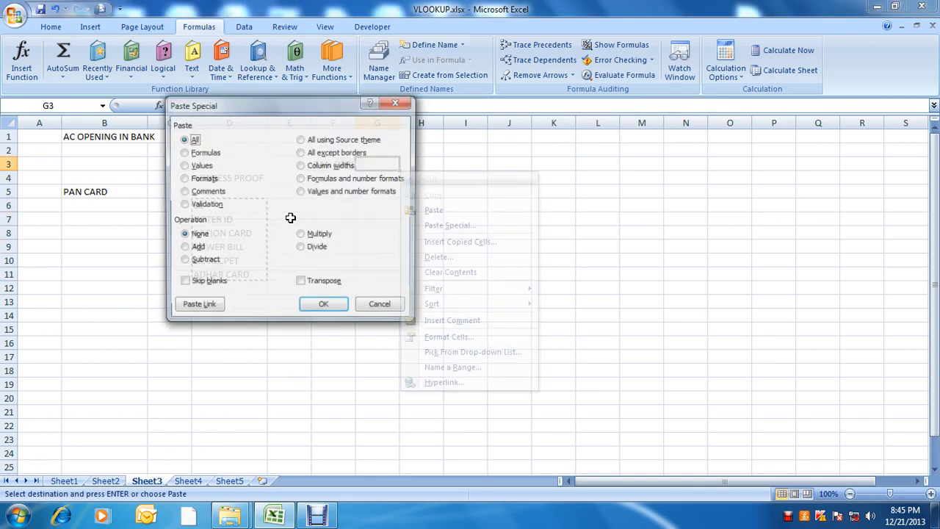
left_click(301, 282)
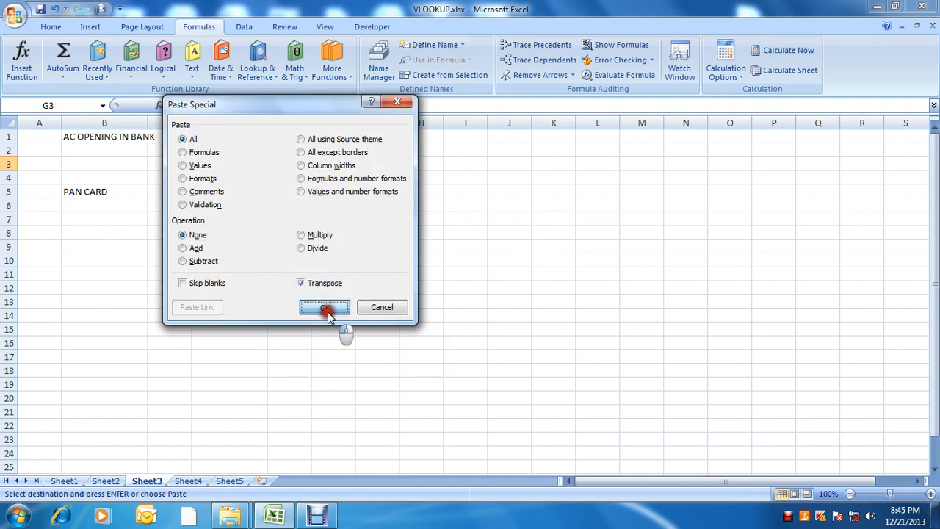
left_click(324, 307)
- Fit the widths of columns G through L to the document headers in row 3
left_click_drag(399, 122, 370, 123)
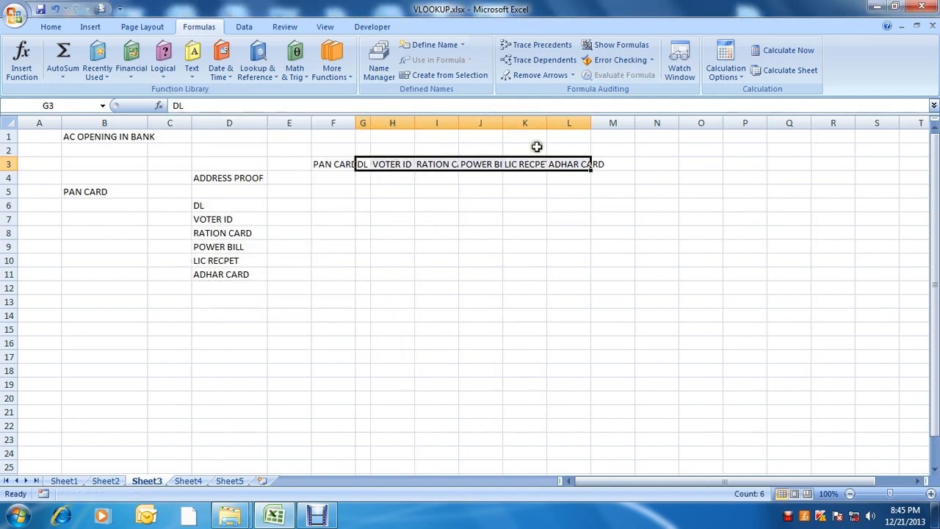
double_click(415, 123)
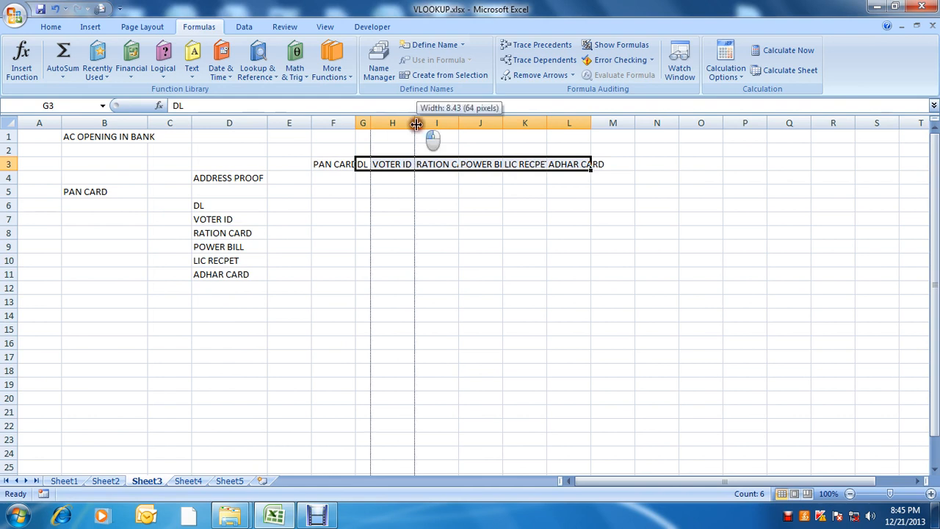
double_click(458, 122)
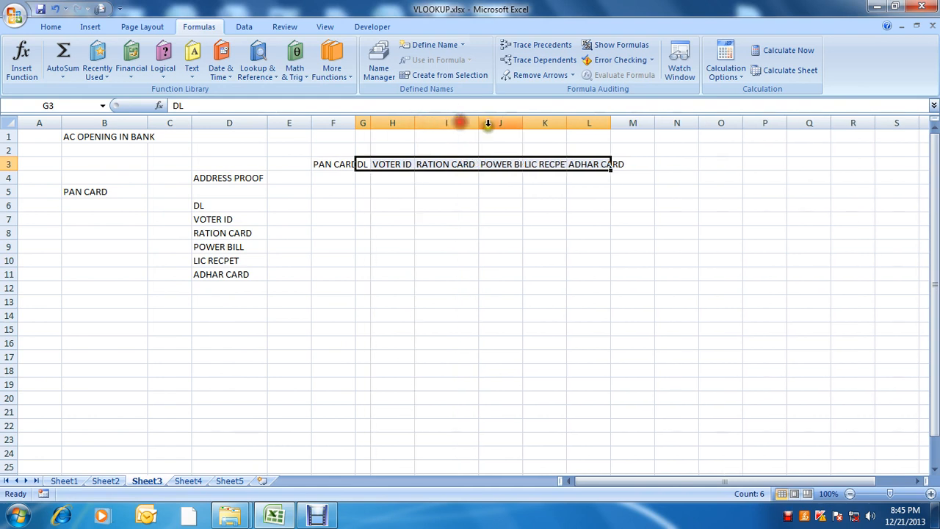
double_click(533, 122)
left_click(571, 121)
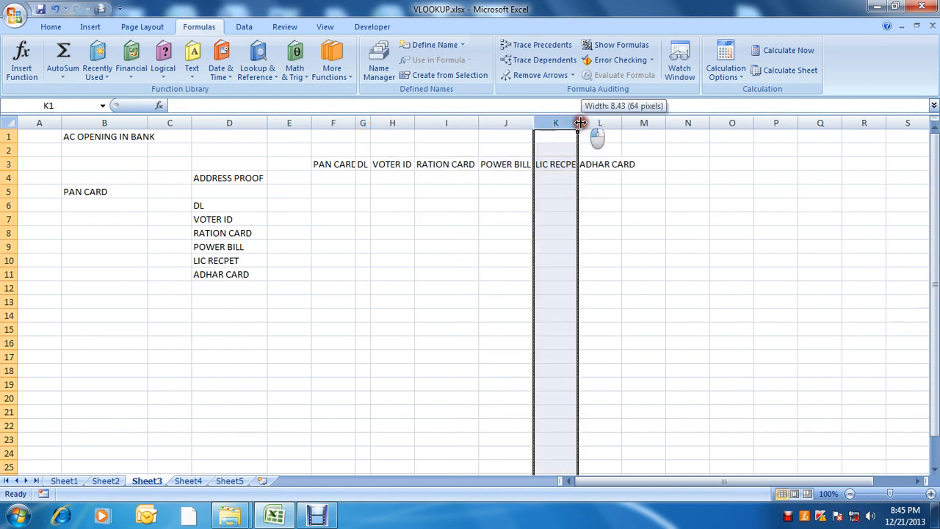
double_click(579, 123)
left_click(633, 123)
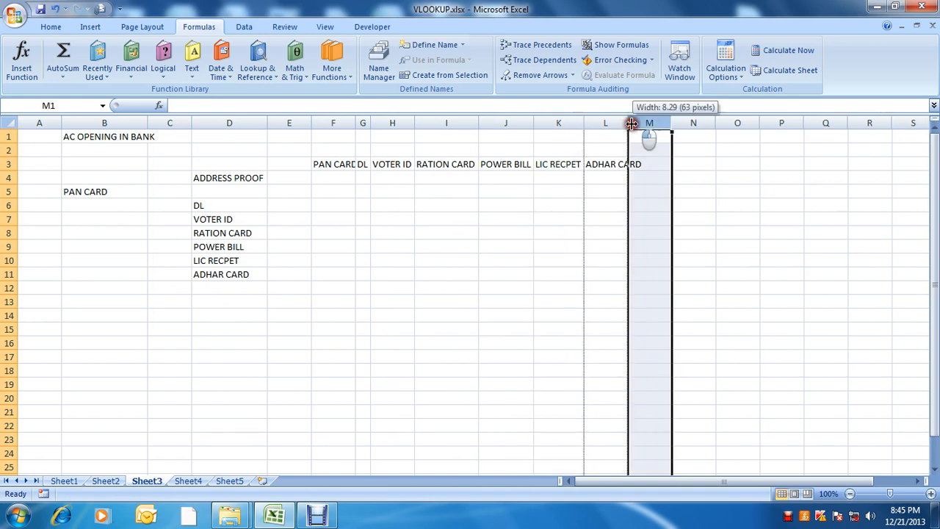
double_click(629, 122)
key("Left")
key("Left")
key("Left")
key("Left")
key("Left")
key("Left")
key("Left")
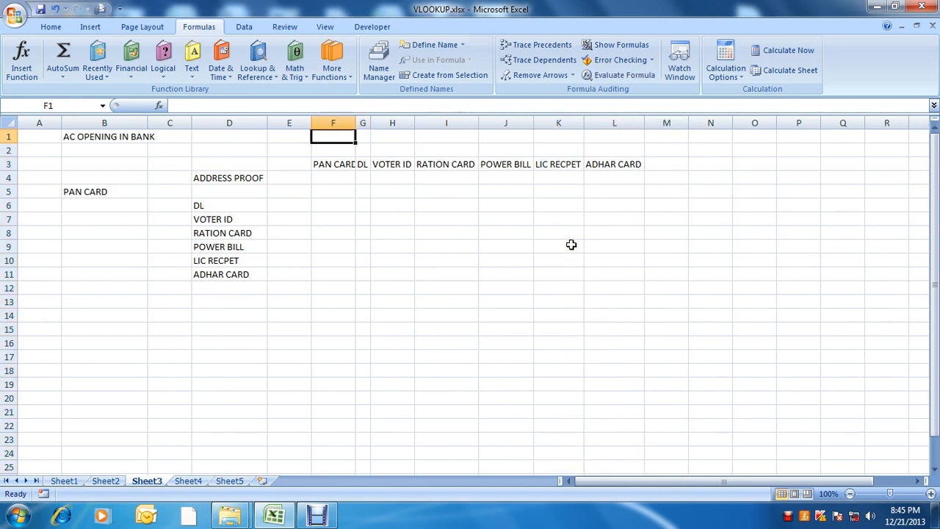
- Insert an empty column at column E, between the address proof list and the PAN CARD header
key("Down")
key("Down")
key("Left")
key("Left")
key("Right")
key("ctrl+space")
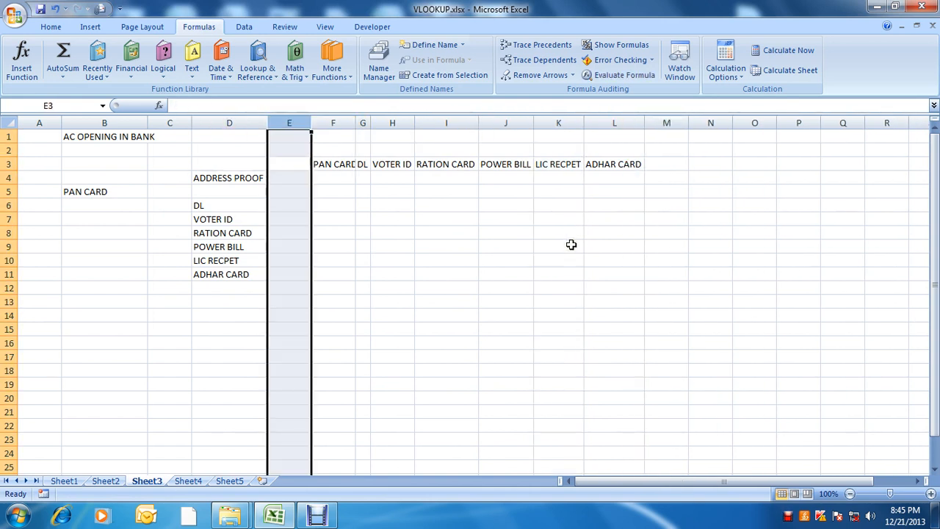
key("ctrl+shift+equal")
- Enter the applicant's name in F4 and mark Y under PAN CARD in G4
key("Down")
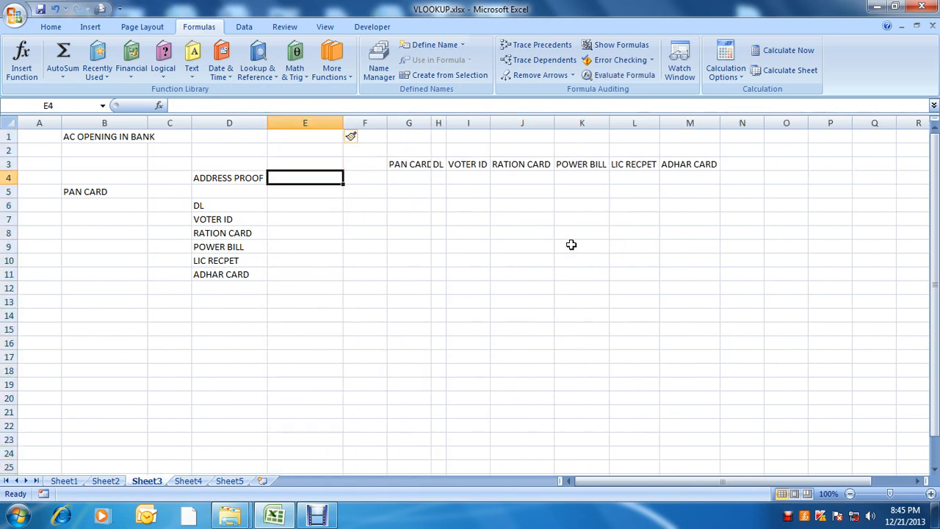
key("Right")
type("JAMES")
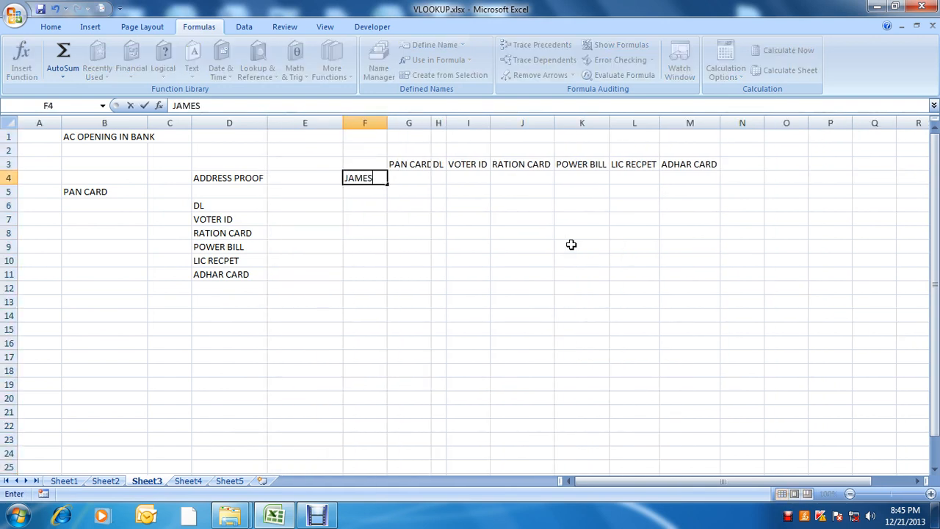
key("Return")
key("Up")
key("Right")
type("Y")
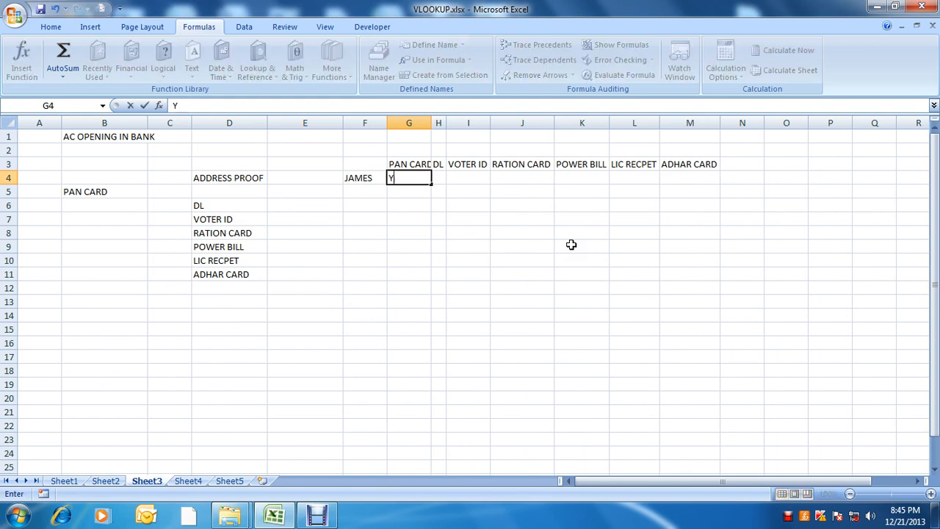
key("Return")
key("Up")
key("Right")
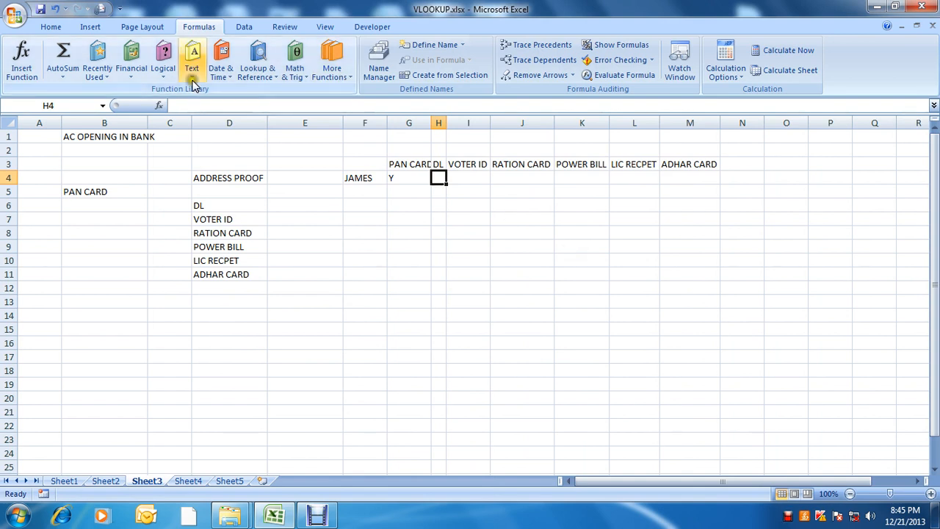
left_click(162, 59)
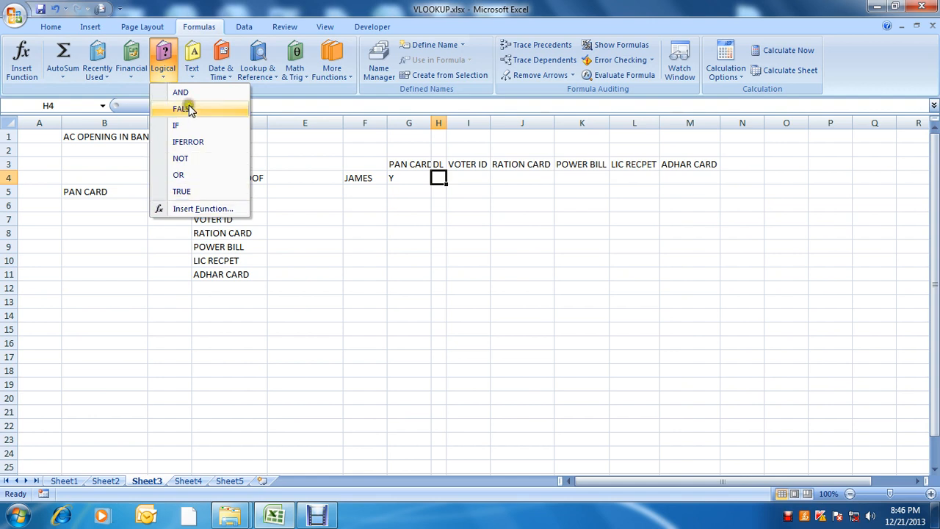
left_click(430, 262)
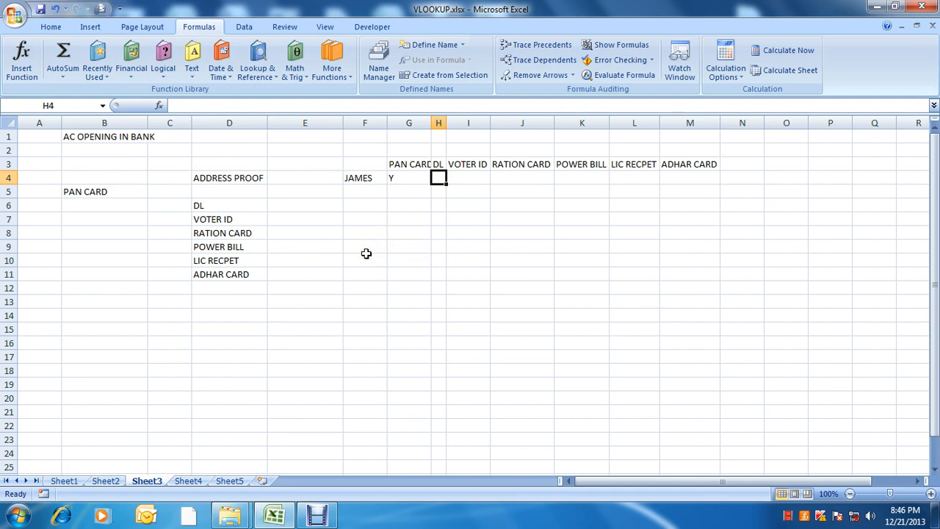
left_click(193, 73)
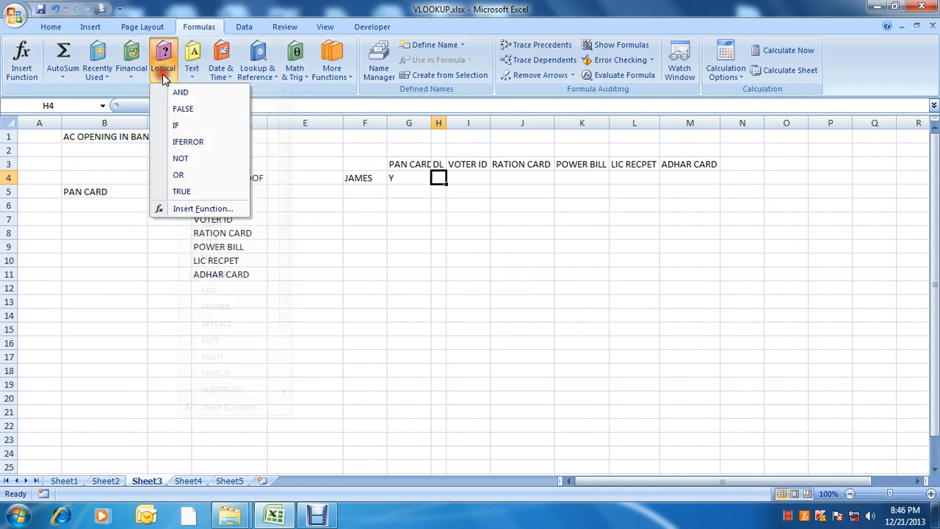
left_click(161, 73)
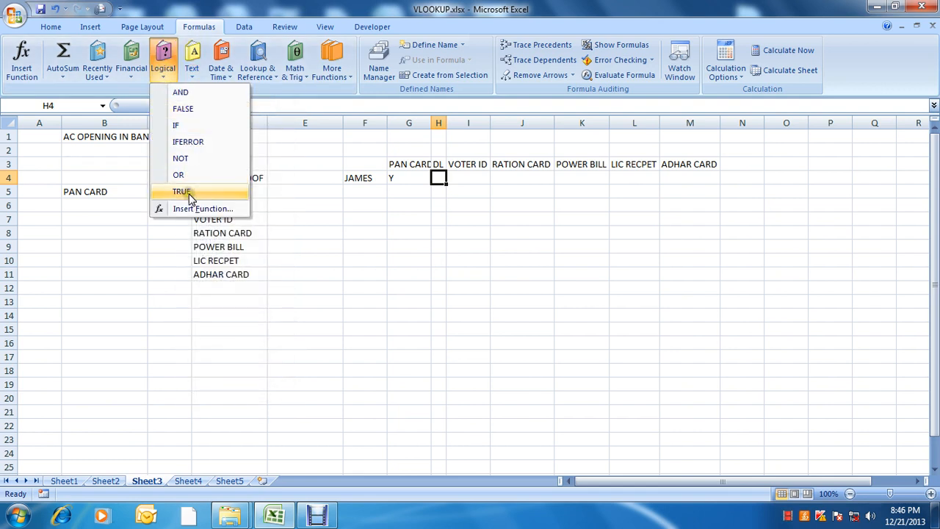
- Enter 16 in both G10 and H10 as a pair of numbers for comparison
left_click(415, 260)
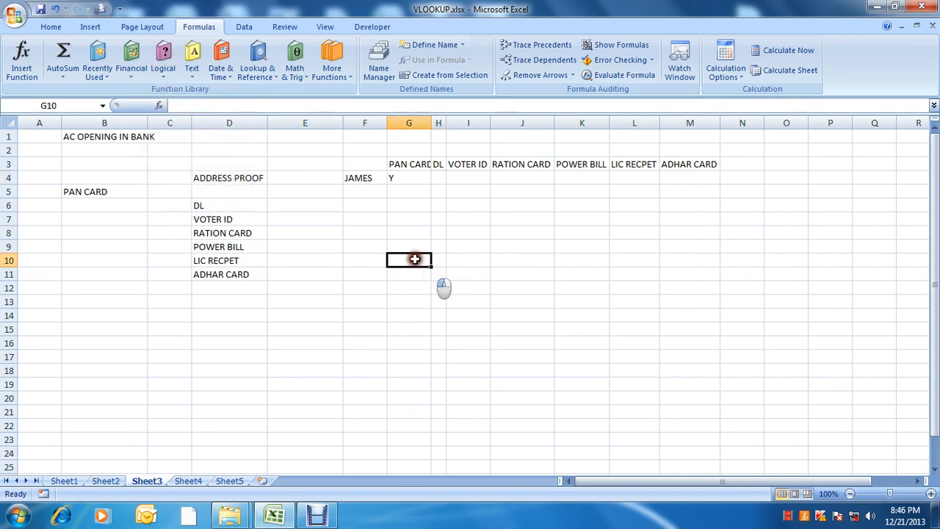
type("16")
key("Return")
key("Up")
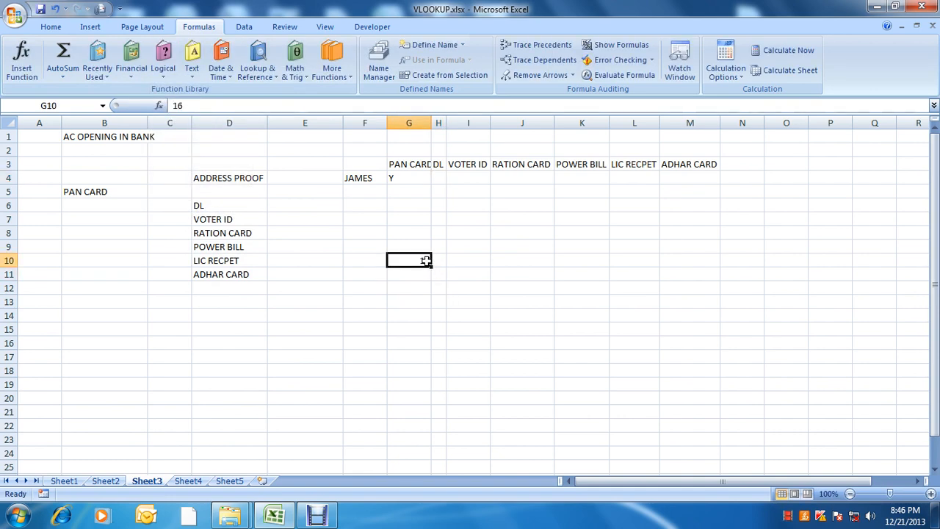
key("Right")
type("16")
key("Return")
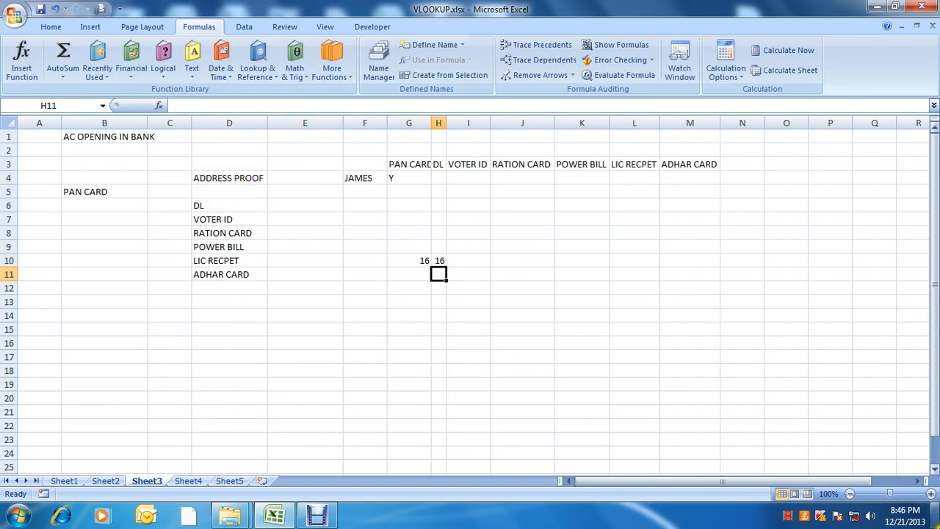
- Enter the formula =G10=H10 in J10 to test whether the two numbers are equal
key("Up")
key("Right")
key("Right")
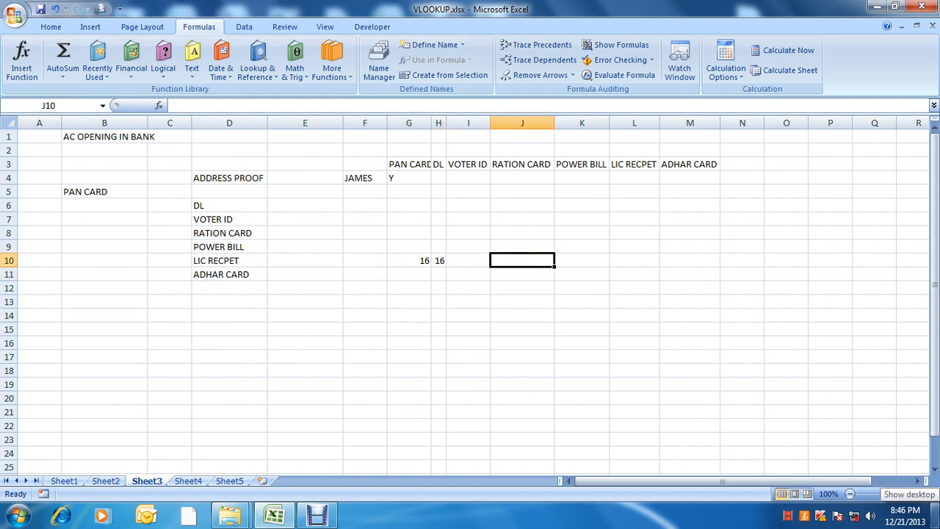
type("=")
key("Left")
key("Left")
key("Left")
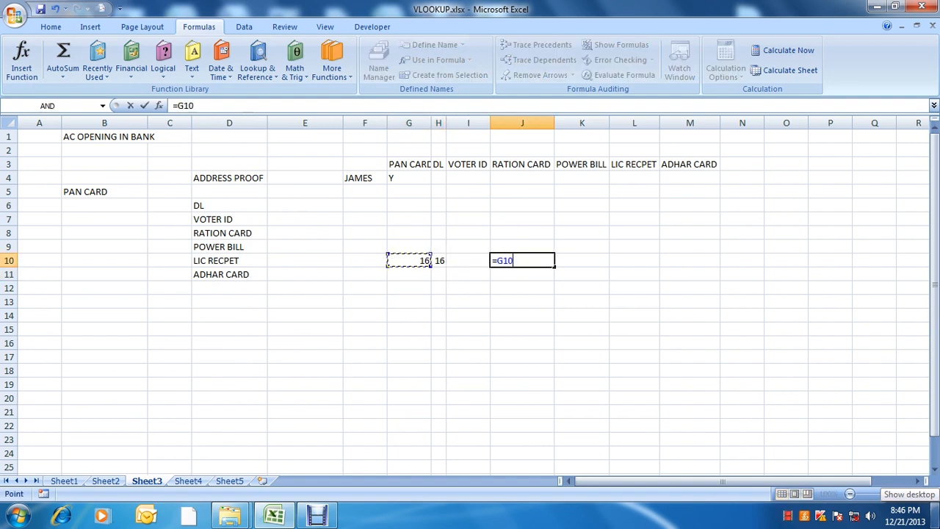
type("=")
key("Left")
key("Left")
key("Return")
key("Up")
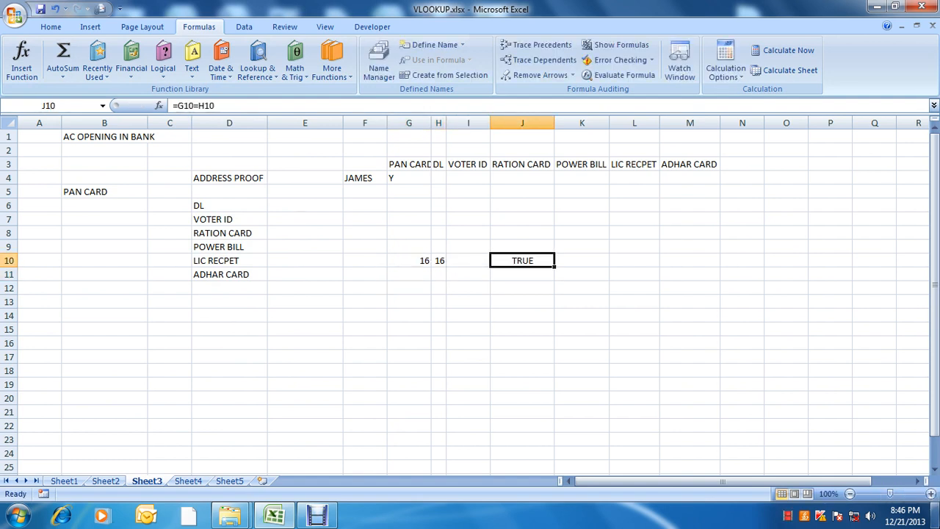
- Enter 16 in G11 and 18 in H11 as a second pair of numbers for comparison
key("Left")
key("Left")
key("Left")
key("Down")
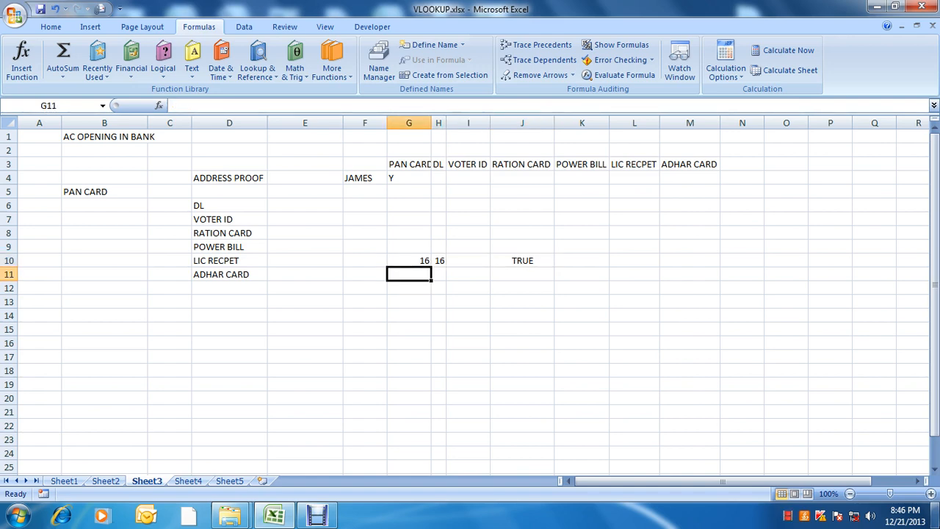
type("16")
key("Return")
key("Up")
key("Right")
type("18")
key("Return")
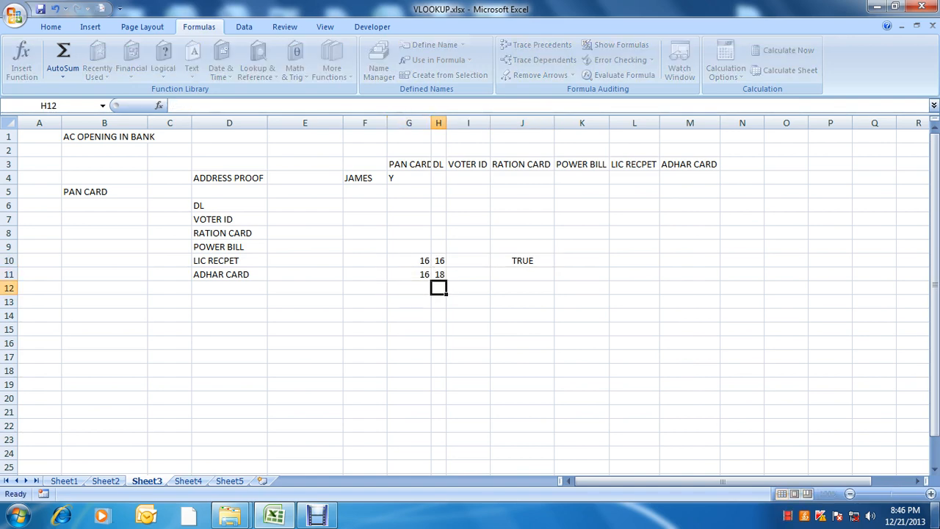
- Enter the formula =G11=H11 in J11 to test whether the second pair is equal
key("Up")
key("Right")
key("Right")
type("=")
key("Left")
key("Left")
key("Left")
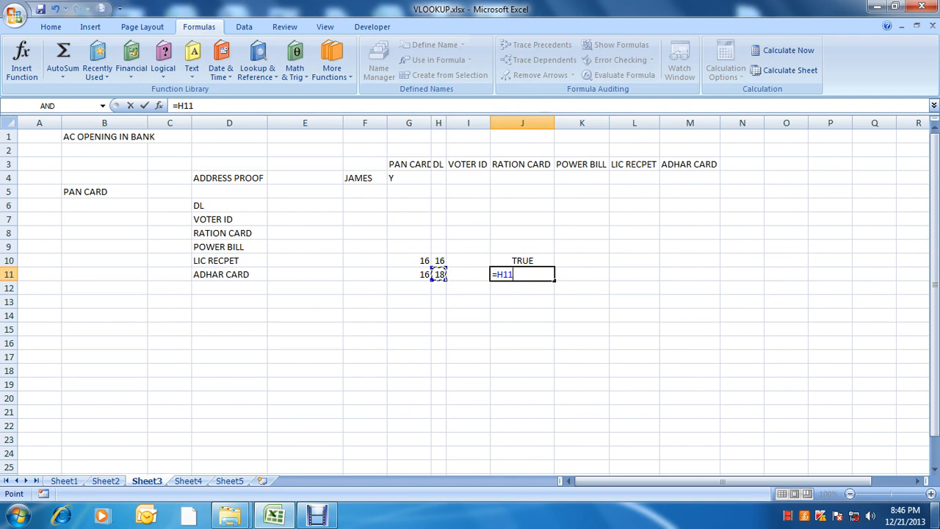
type("=")
key("Left")
key("Left")
key("Return")
type("\\")
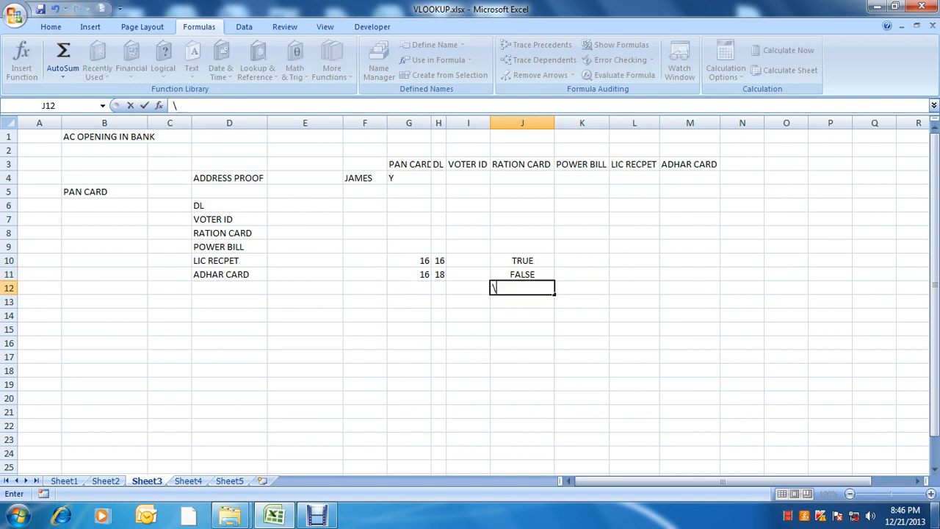
key("Up")
key("Down")
key("Up")
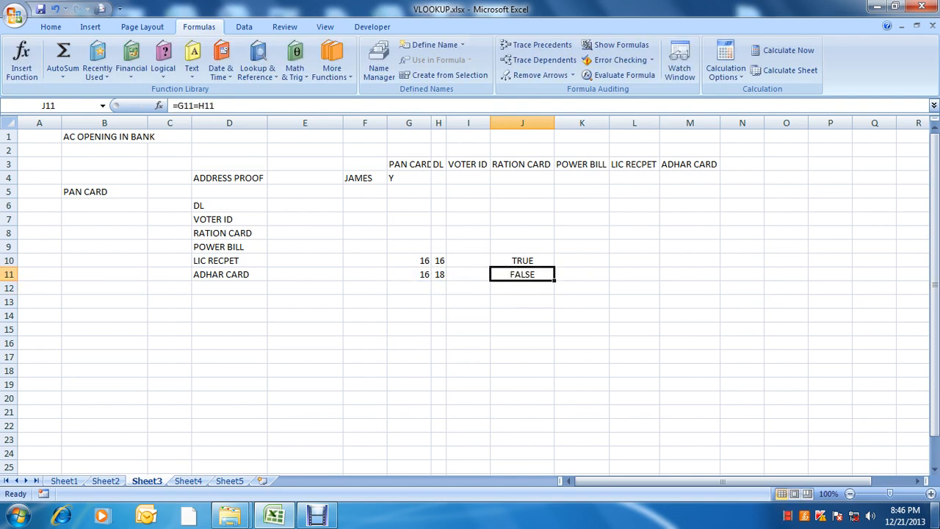
- Compare the results in J10 and J11 with the number pairs in G10:H11
key("Left")
key("Left")
key("Left")
key("Up")
key("Right")
key("Right")
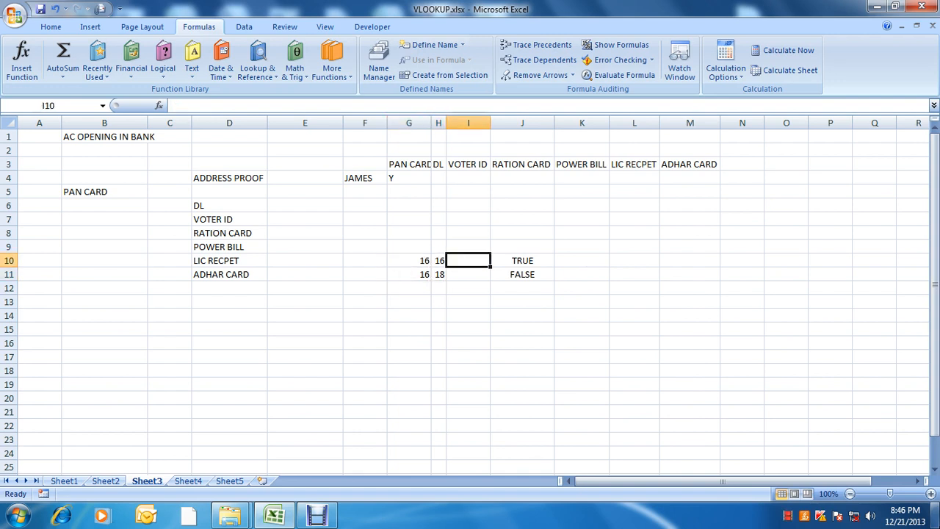
key("Right")
key("Down")
key("Up")
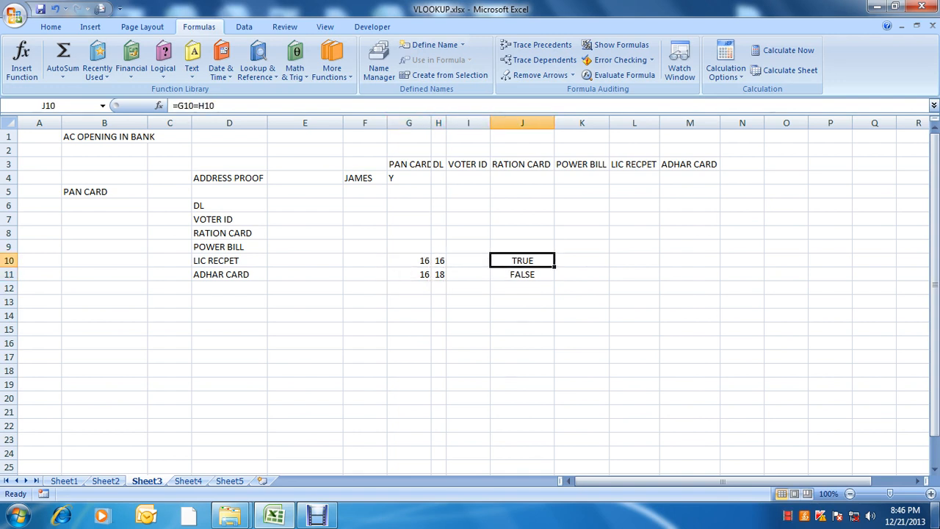
key("Down")
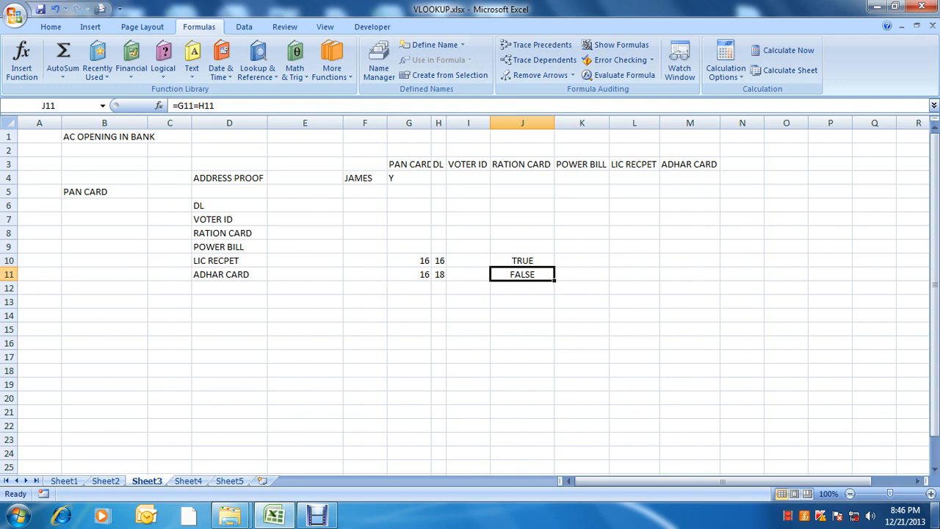
- Review the available logical functions and the cells referenced by the formula in J11
left_click(164, 74)
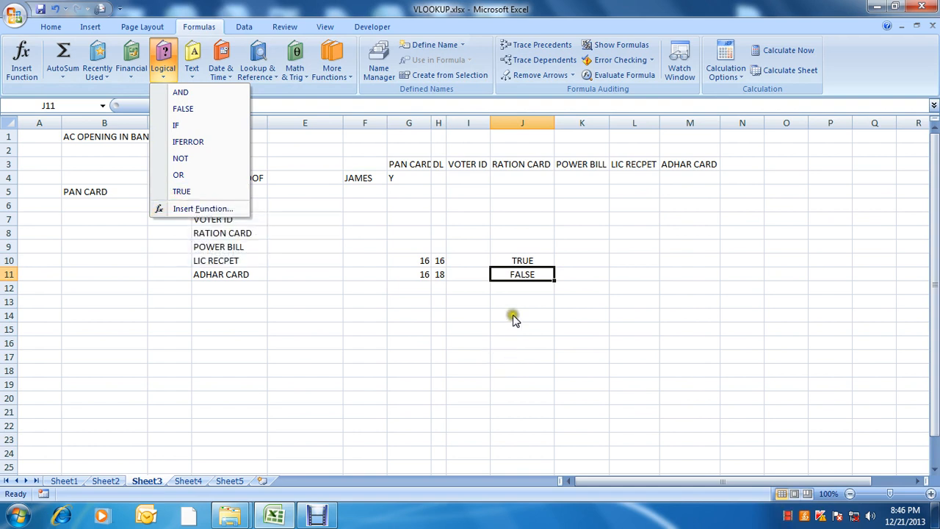
key("Escape")
key("F2")
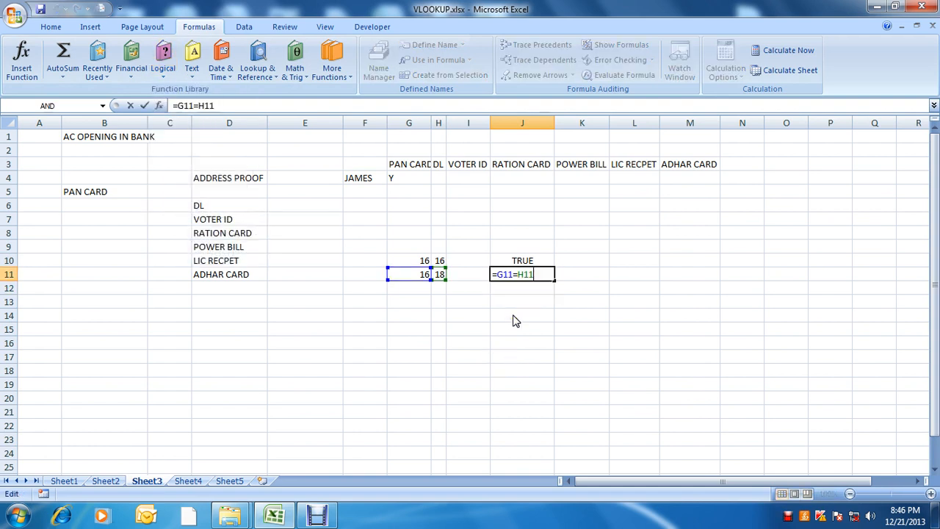
key("ctrl+Return")
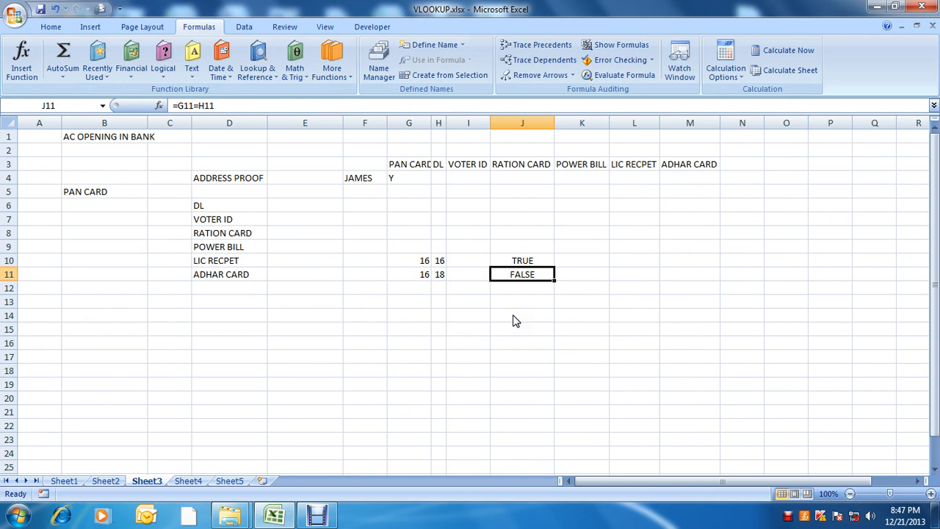
key("Left")
key("Right")
key("Right")
key("Left")
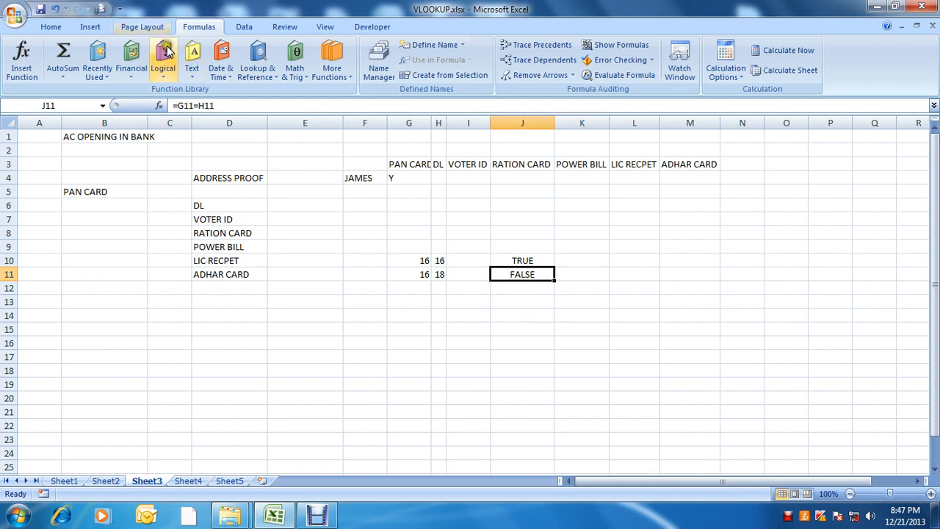
- Inspect the comparison formulas in J10 and J11 one after the other
left_click(189, 69)
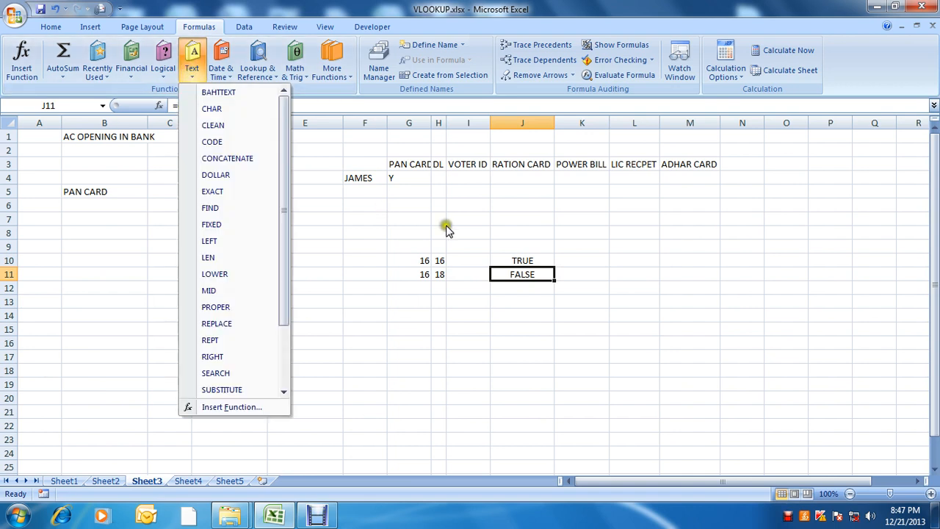
left_click(511, 223)
left_click(523, 260)
left_click(525, 287)
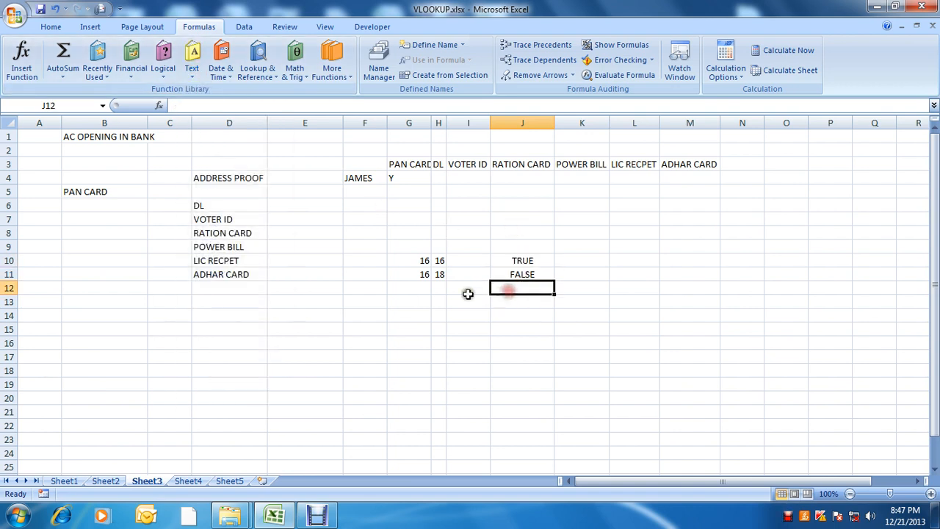
left_click(458, 288)
left_click(527, 259)
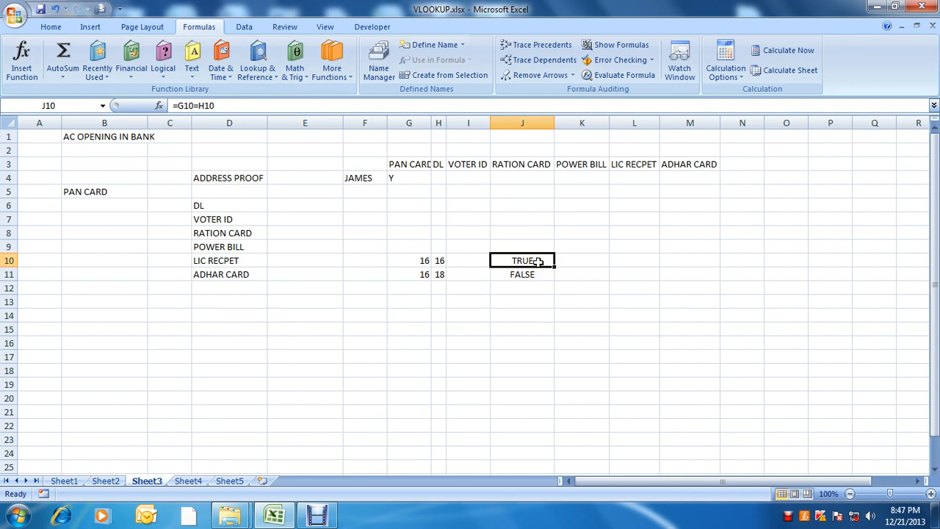
left_click(532, 288)
left_click(526, 275)
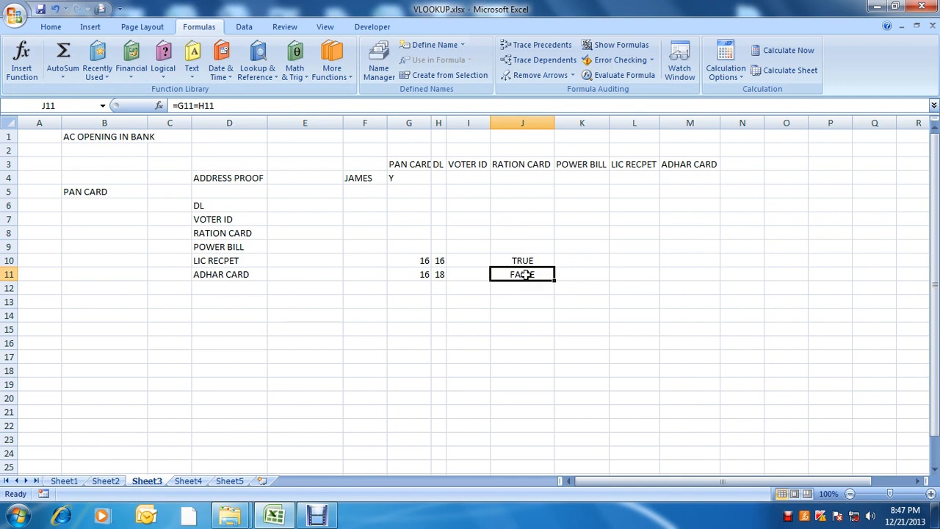
left_click(518, 314)
left_click(519, 300)
left_click(517, 317)
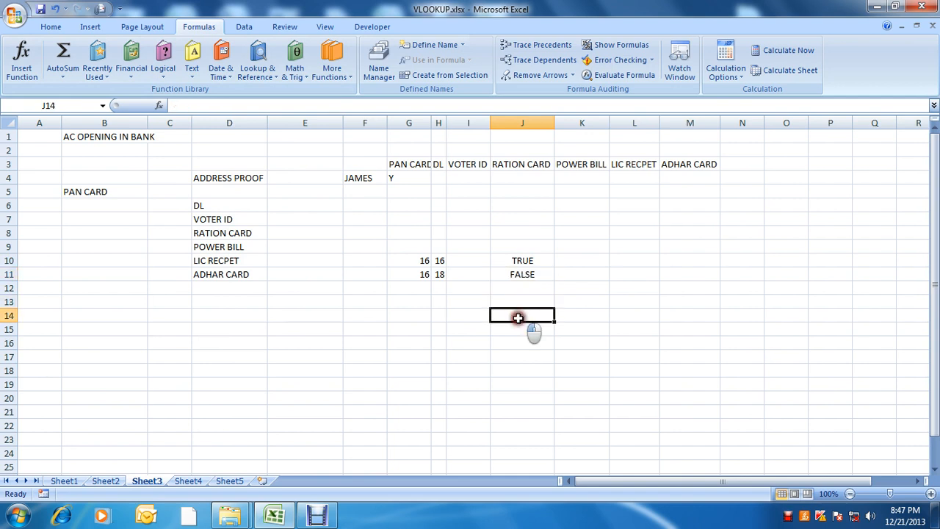
left_click(519, 301)
left_click(519, 314)
left_click(518, 300)
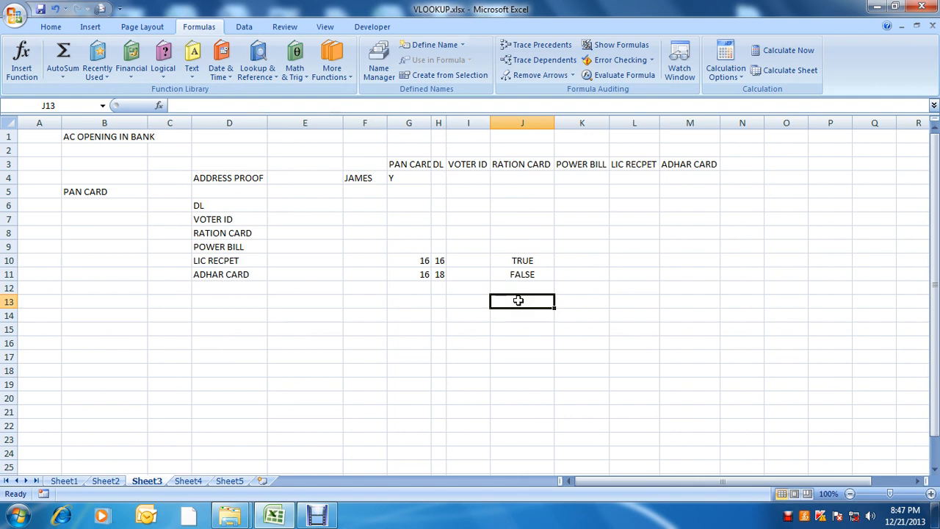
- Wrap the comparison in J11 in NOT so that the formula reads =NOT(G11=H11)
left_click(522, 275)
key("F2")
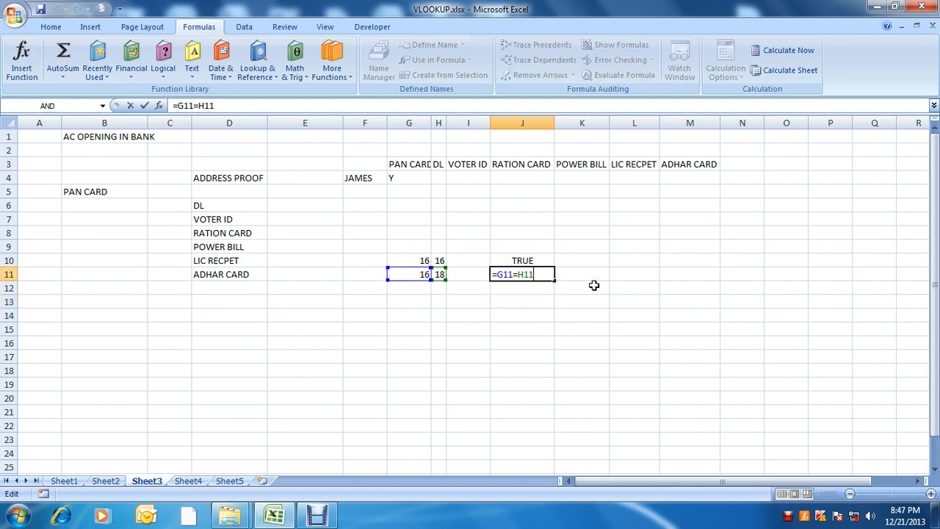
type("NOT(")
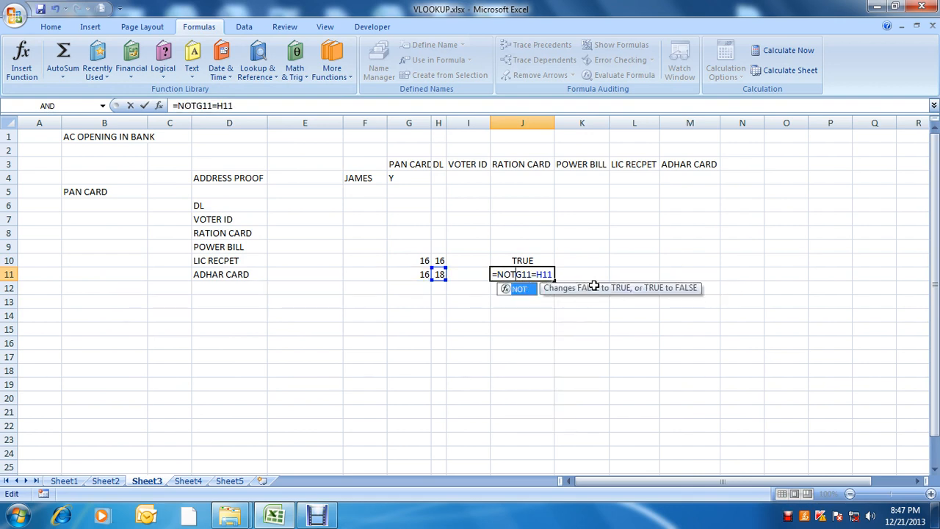
key("Return")
key("Up")
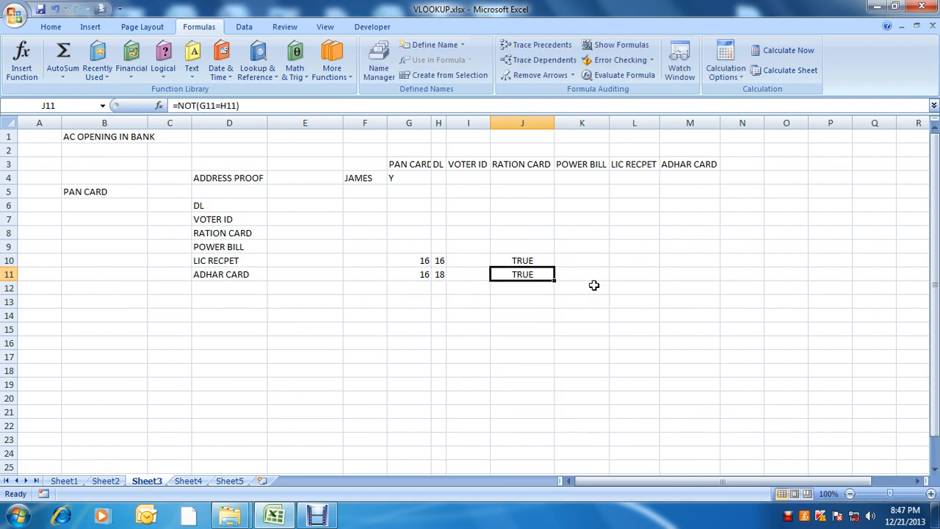
- Compare the NOT result in J11 with the numbers in G11:H11 and review the list of available logical functions
key("Left")
key("Left")
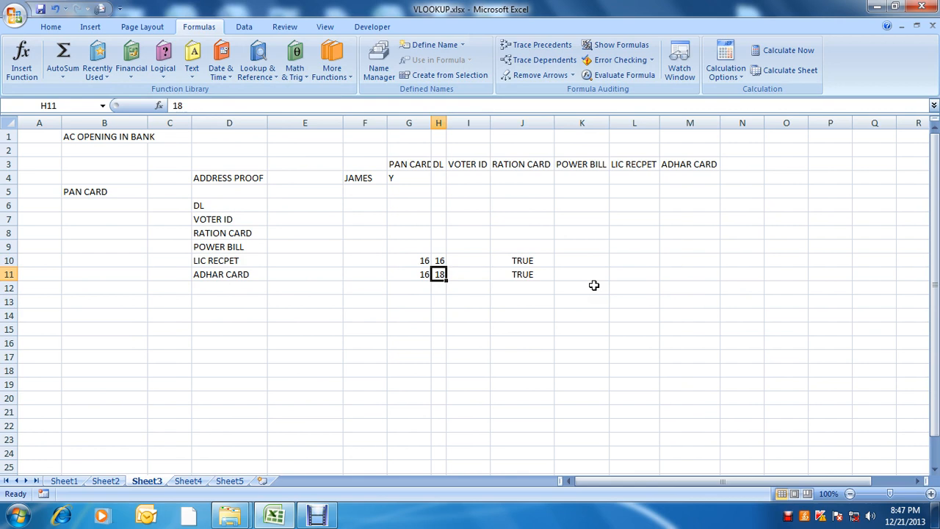
key("Left")
key("Right")
key("Left")
key("Right")
key("Left")
key("Right")
key("Right")
key("Right")
key("Right")
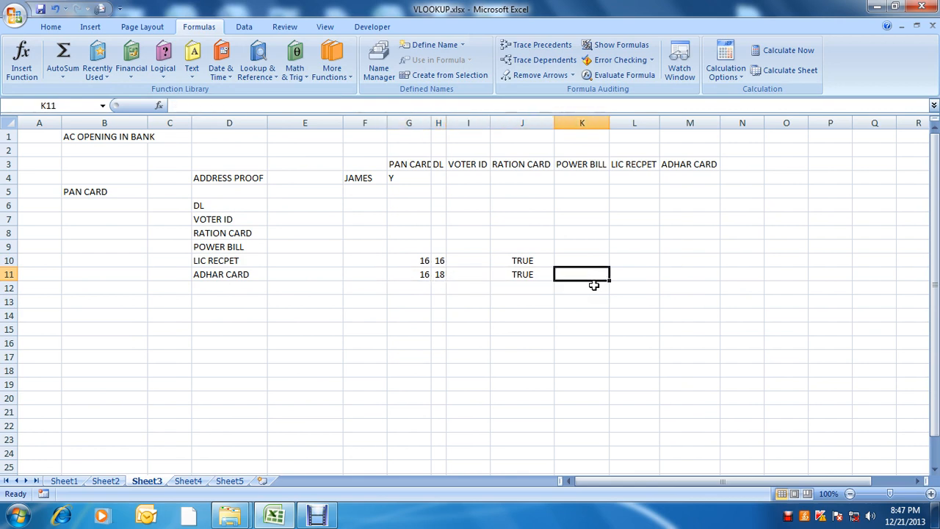
key("Left")
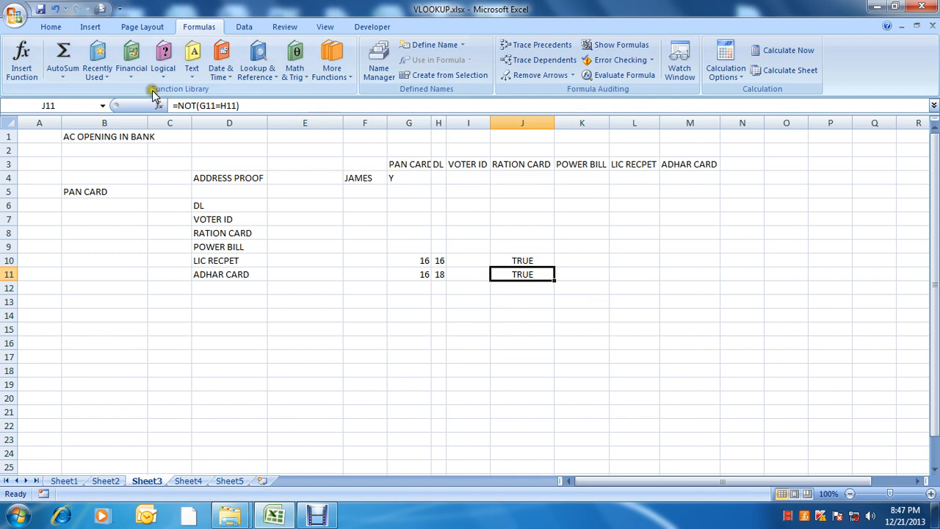
left_click(163, 66)
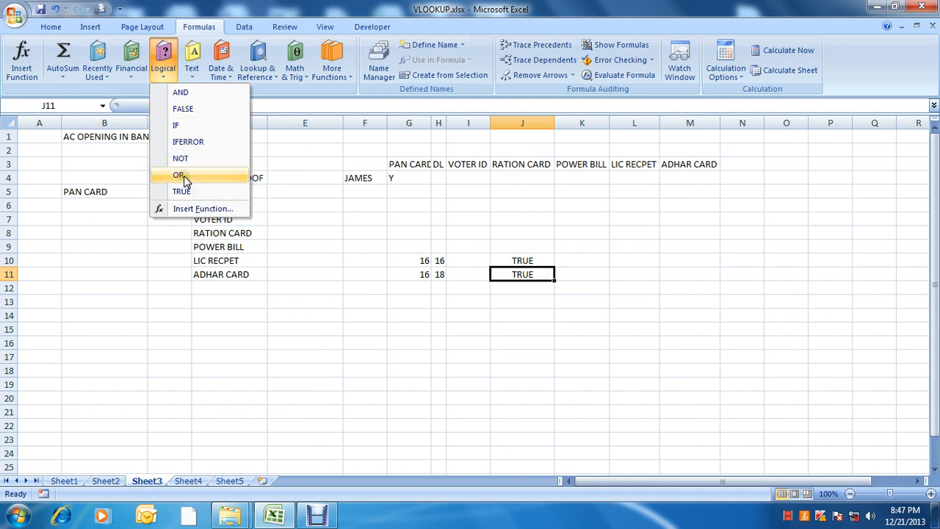
left_click(187, 318)
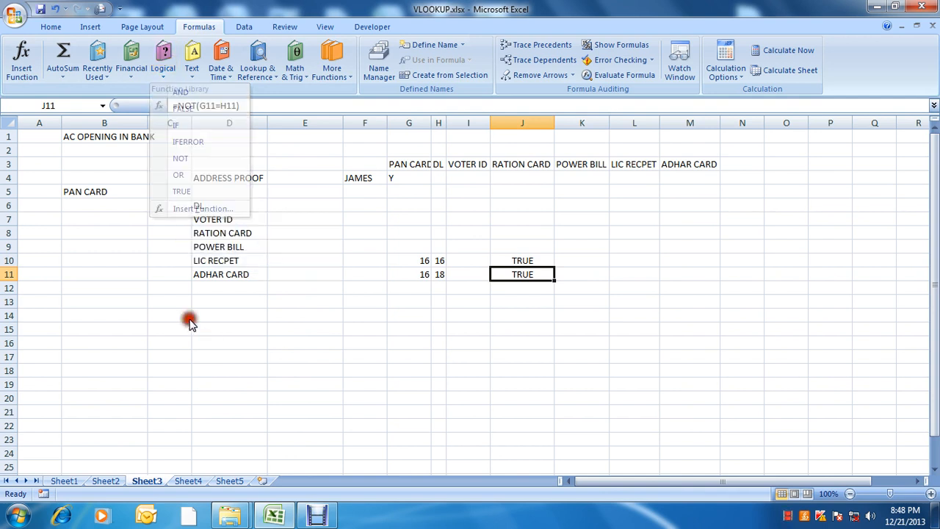
left_click(189, 317)
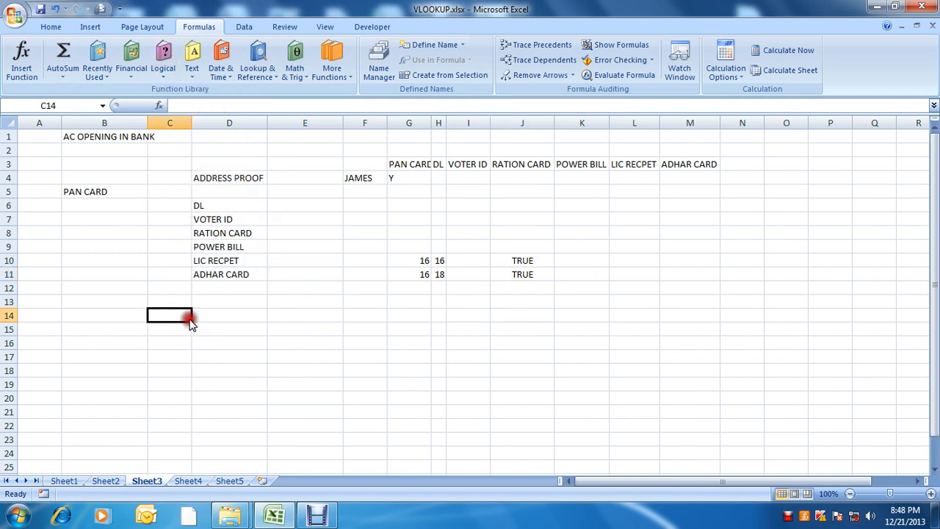
- Enter the heading NEED VOTER CARD in cell B14
left_click(444, 165)
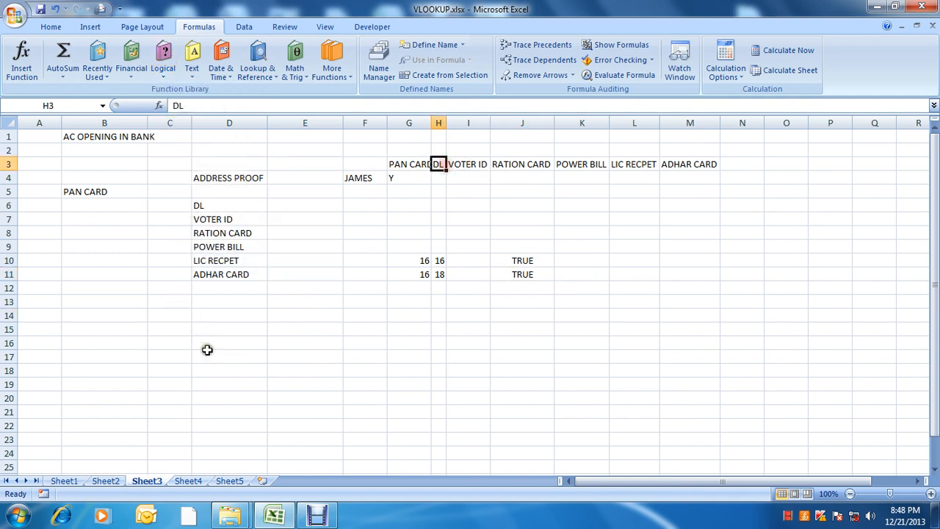
left_click(198, 307)
left_click(100, 314)
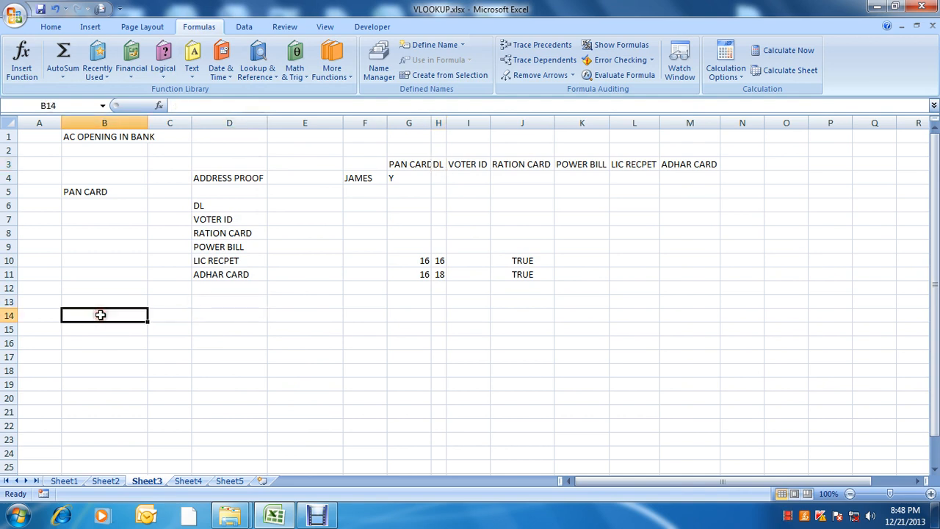
key("Left")
key("Right")
type("NEED TVO")
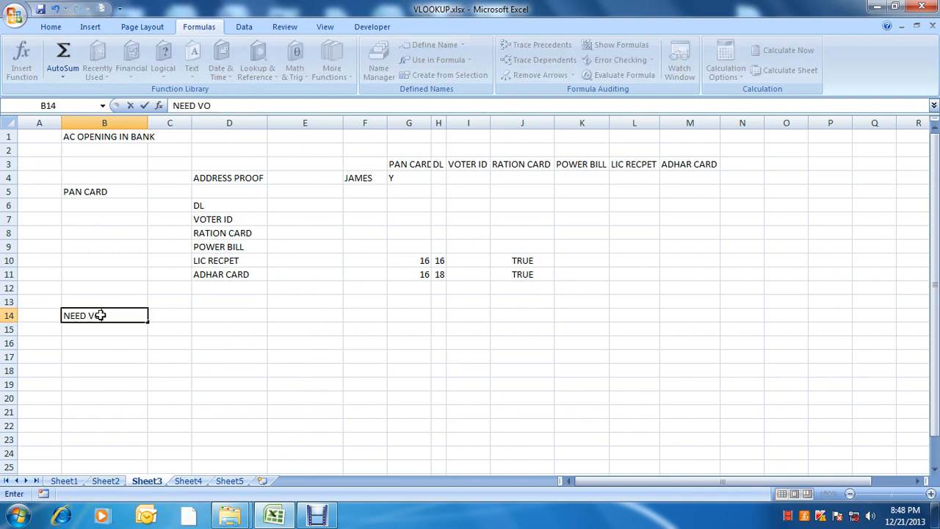
type("TER CARD")
key("Return")
- Copy the document headers in H3:M3 to row 15 starting at C15, and widen column H
left_click(100, 315)
key("Down")
key("Down")
key("Down")
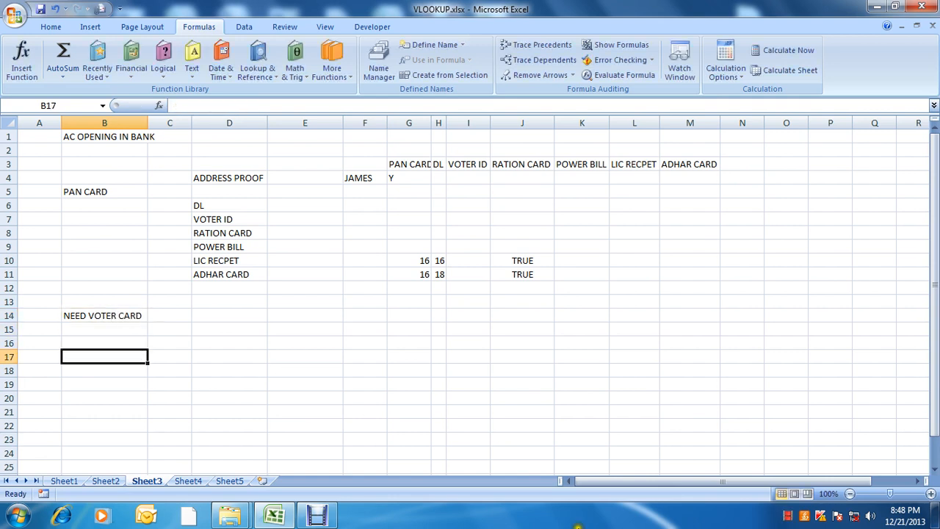
key("Up")
key("Up")
key("Up")
key("Up")
key("Up")
key("Up")
key("Up")
key("Up")
key("Up")
key("Up")
key("Up")
key("Up")
key("Right")
key("Right")
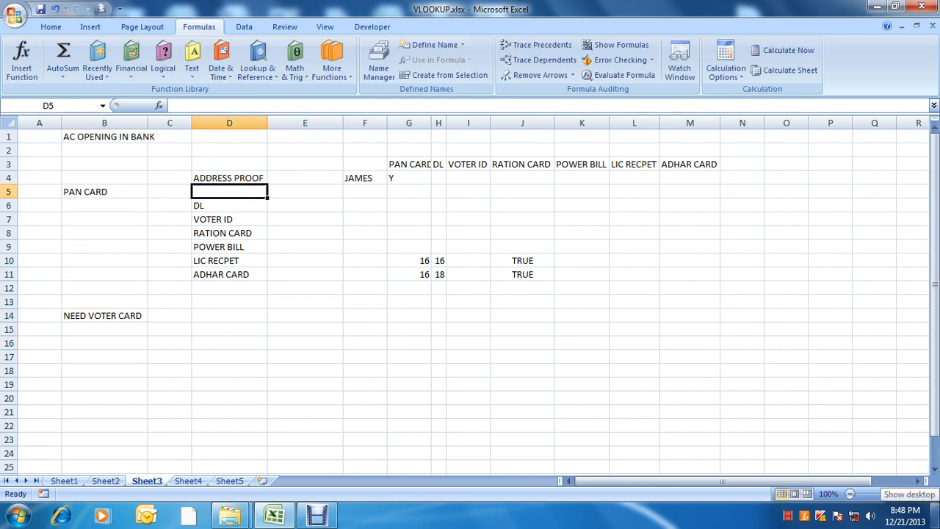
key("Right")
key("Right")
key("Right")
key("Up")
key("Up")
key("Right")
key("shift+Right")
key("shift+Right")
key("shift+Right")
key("shift+Right")
key("shift+Right")
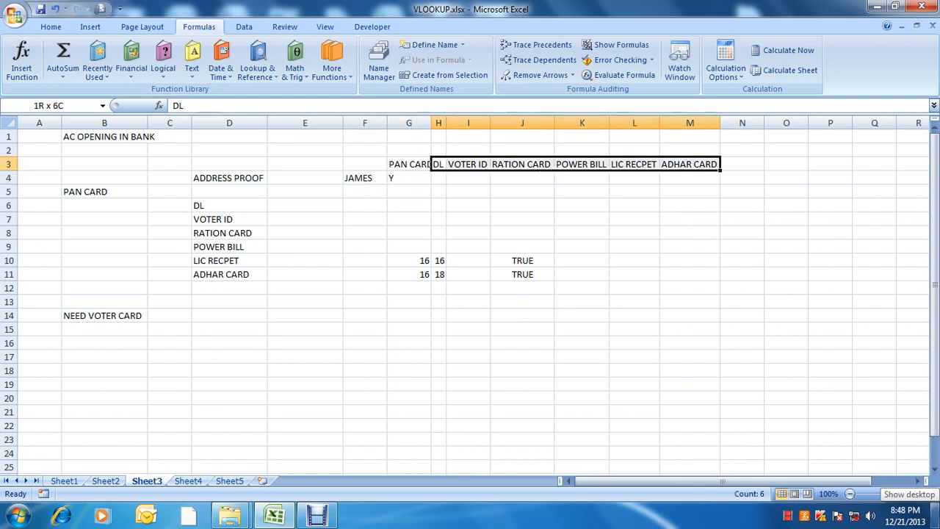
key("ctrl+c")
key("Left")
key("Left")
key("Left")
key("Left")
key("Left")
key("Down")
key("Down")
key("Down")
key("Down")
key("Down")
key("Down")
key("Down")
key("Down")
key("Down")
key("Down")
key("Down")
key("Down")
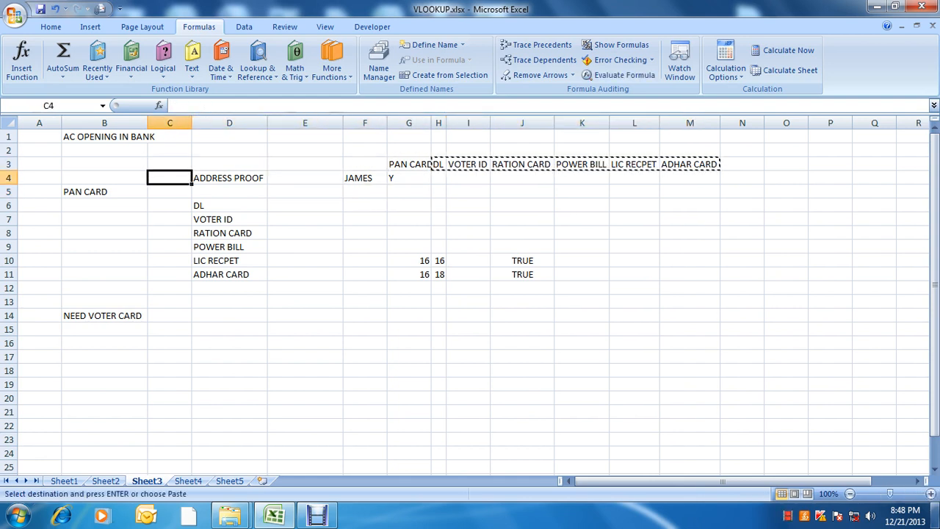
key("ctrl+v")
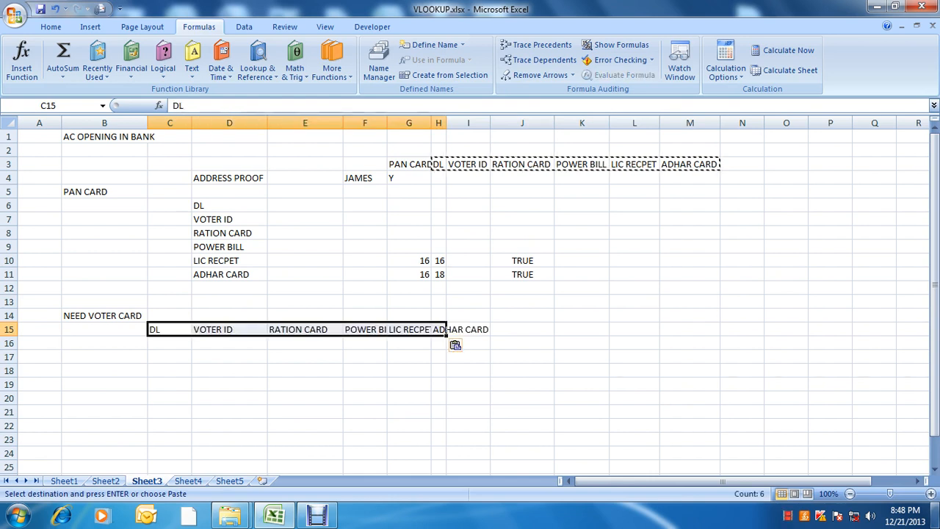
key("Escape")
key("Left")
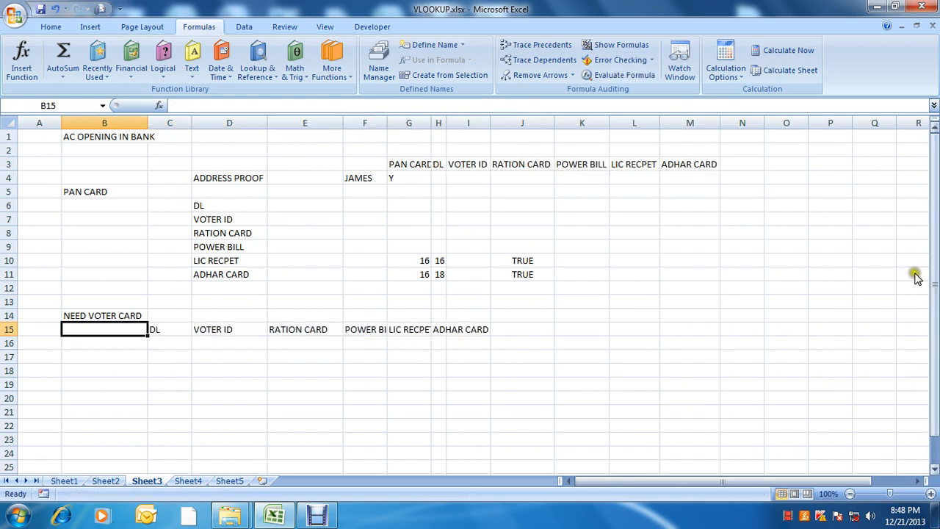
left_click_drag(454, 127, 491, 122)
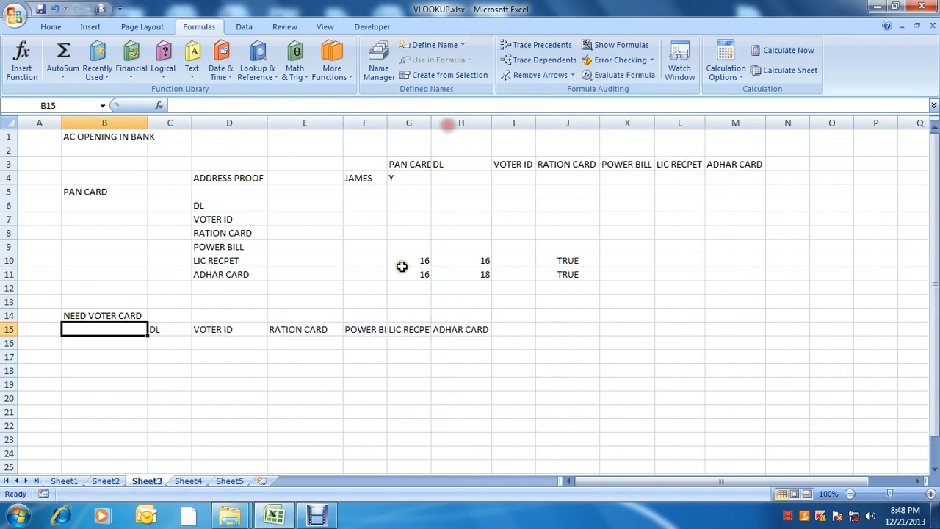
- Delete the VOTER ID header from cell D15
left_click(191, 342)
left_click(188, 335)
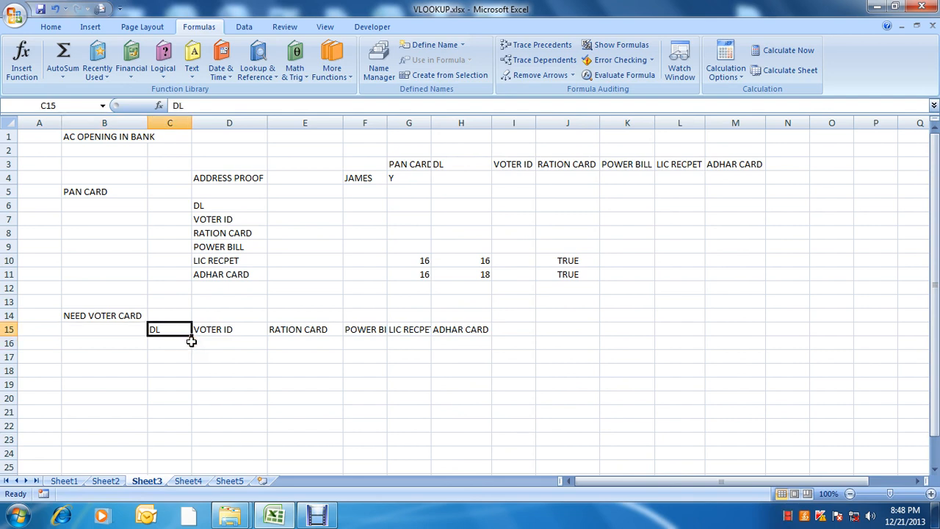
left_click(193, 342)
key("Up")
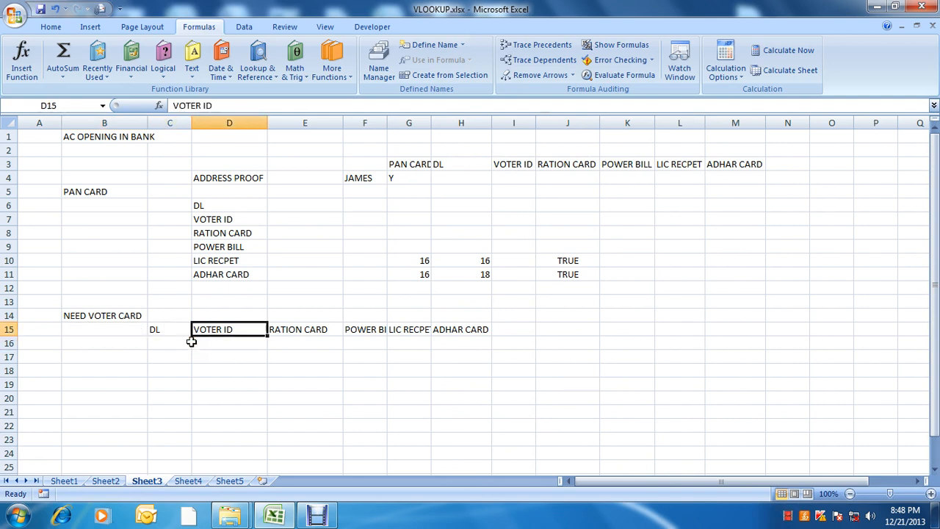
key("Delete")
- Move the headers RATION CARD through ADHAR CARD from E15:H15 to D15 to close the gap
key("Right")
key("shift+Right")
key("shift+Right")
key("shift+Right")
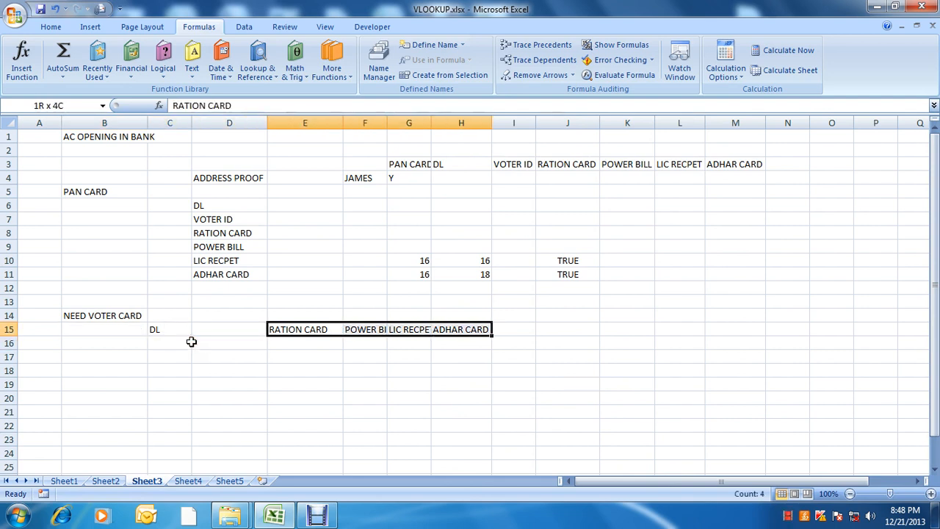
key("shift+Right")
key("shift+Left")
key("ctrl+x")
key("Left")
key("Return")
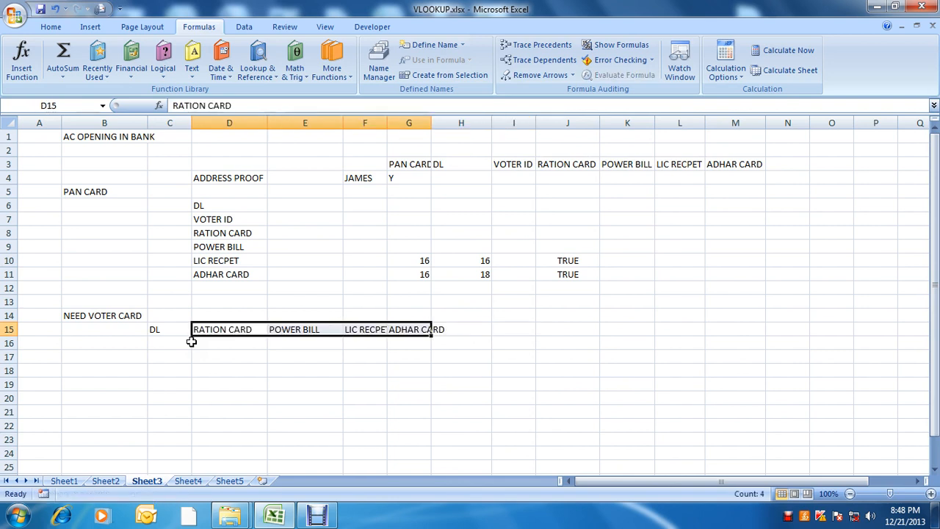
- Check the row 15 headers and autofit columns F and G to their contents
key("Left")
key("Right")
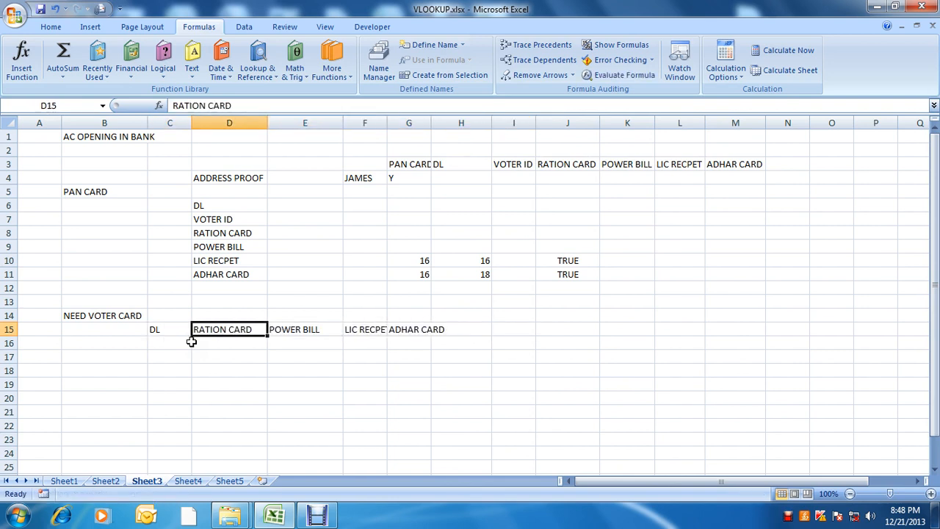
key("Right")
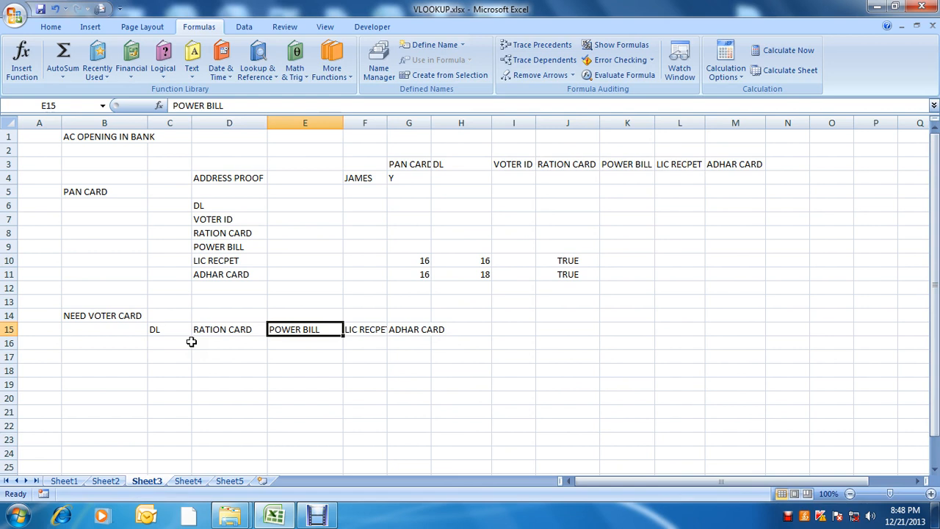
key("Right")
key("Right")
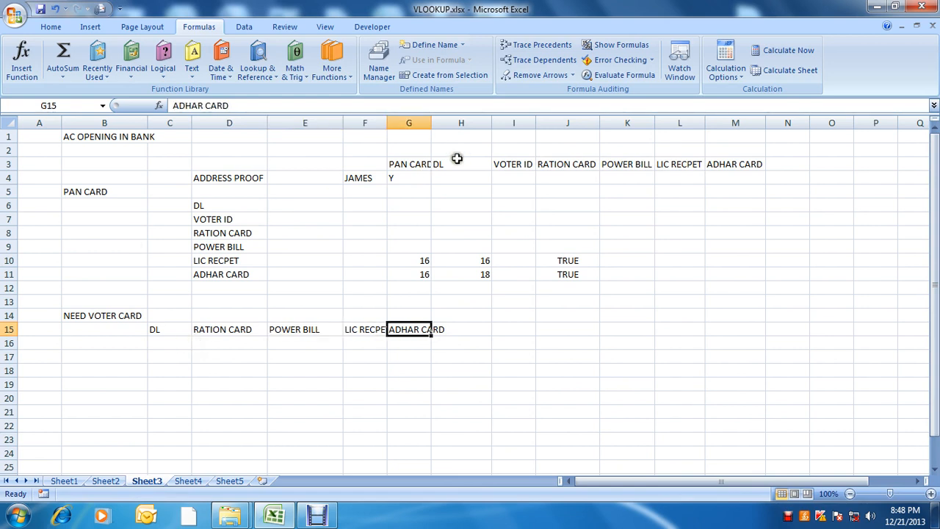
left_click(433, 122)
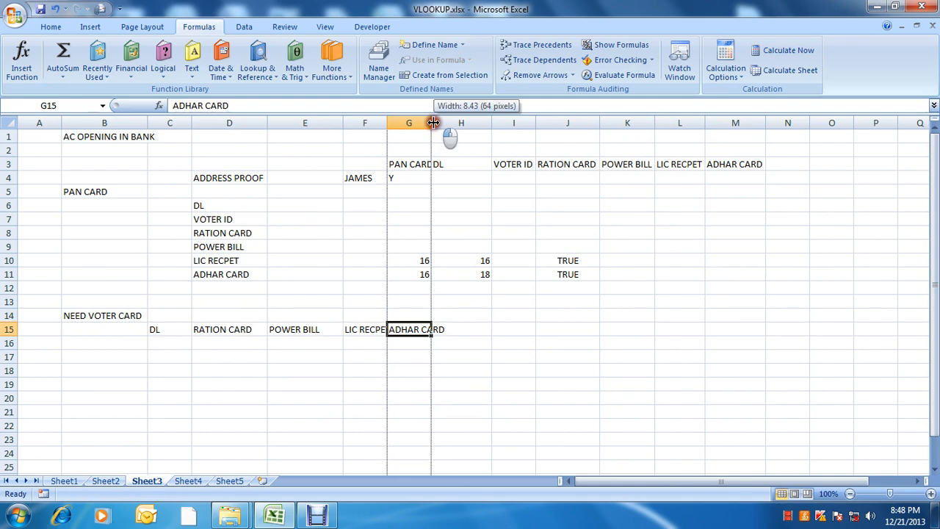
double_click(386, 122)
left_click(433, 119)
double_click(433, 120)
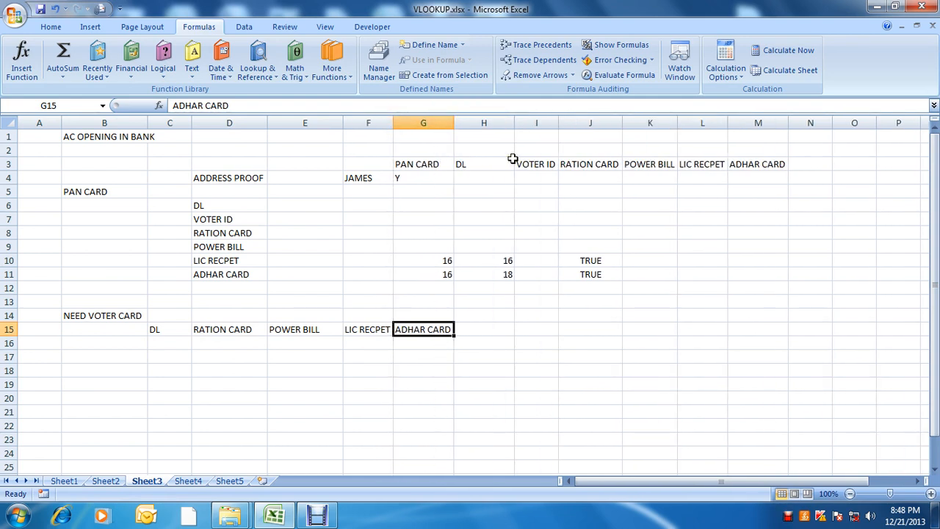
- Mark DL as submitted by entering Y in C16
key("Left")
key("Left")
key("Left")
key("Left")
key("Left")
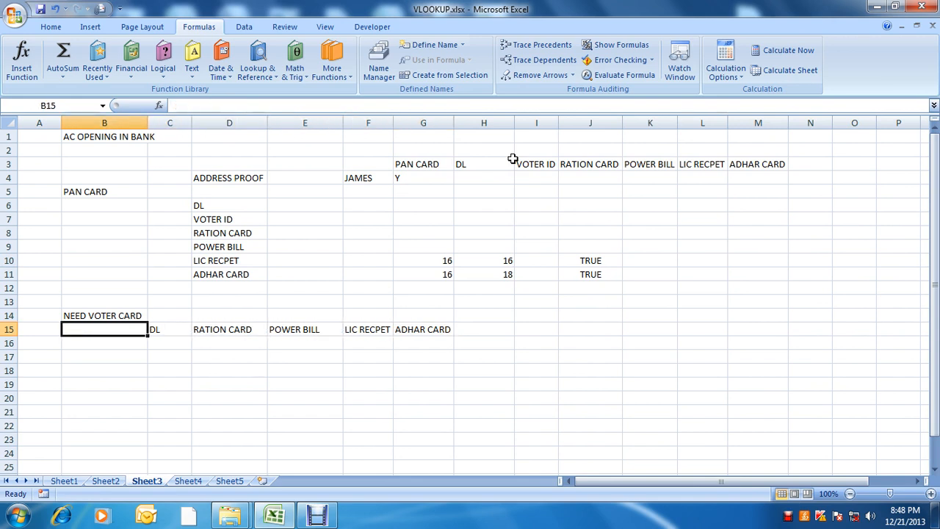
key("Down")
key("Down")
key("Right")
key("Up")
key("Up")
key("Down")
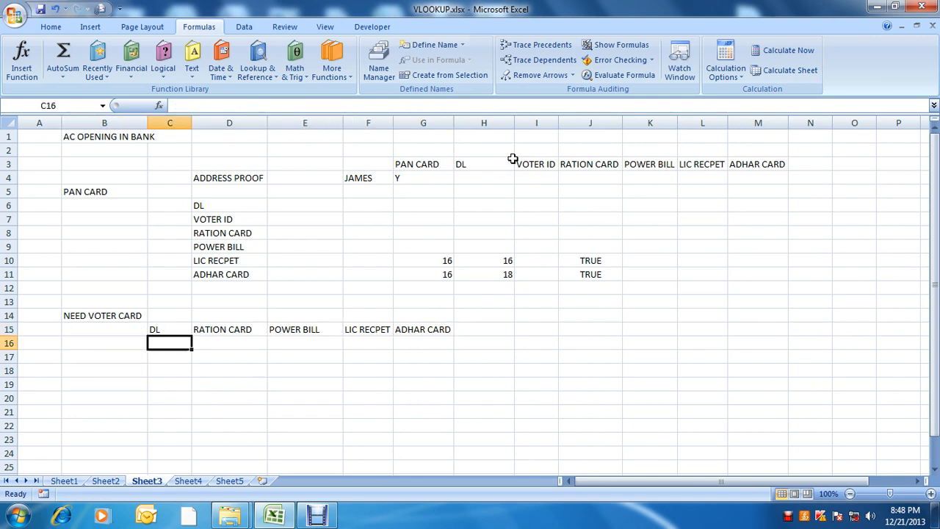
type("Y")
key("Return")
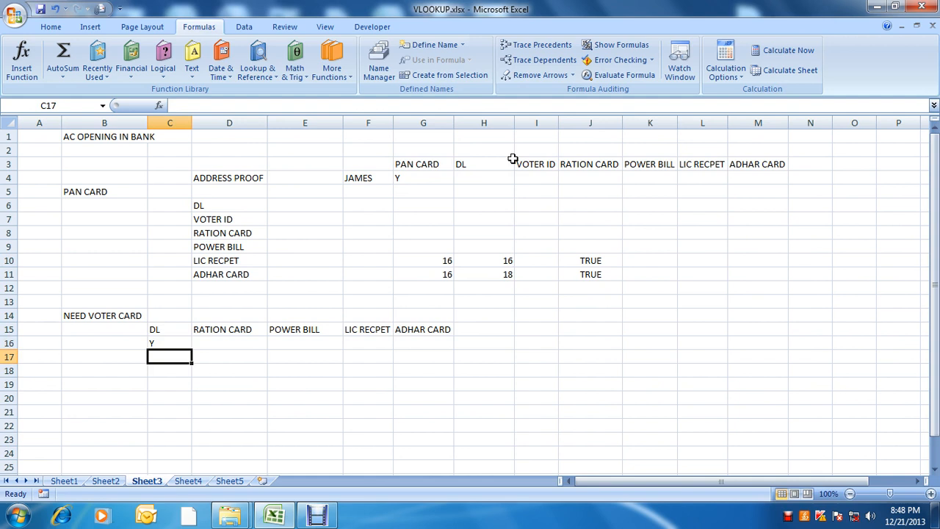
- Enter Y under RATION CARD in D16 and clear the mark under DL in C16
key("Up")
key("Right")
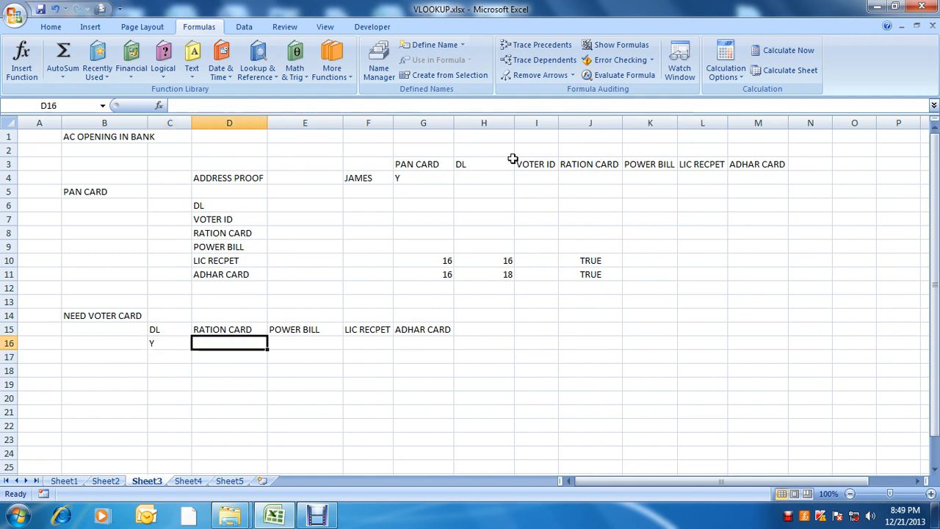
type("Y")
key("Return")
key("Up")
key("Left")
key("Delete")
- Enter Y under POWER BILL in E16 and clear the mark under RATION CARD in D16
key("Right")
key("Right")
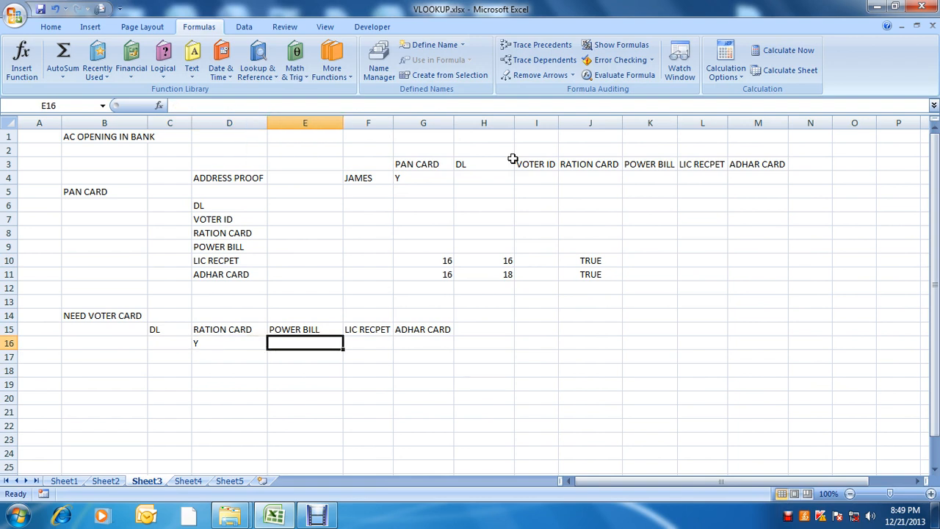
type("Y")
key("Return")
key("Up")
key("Left")
key("Left")
key("Right")
key("Delete")
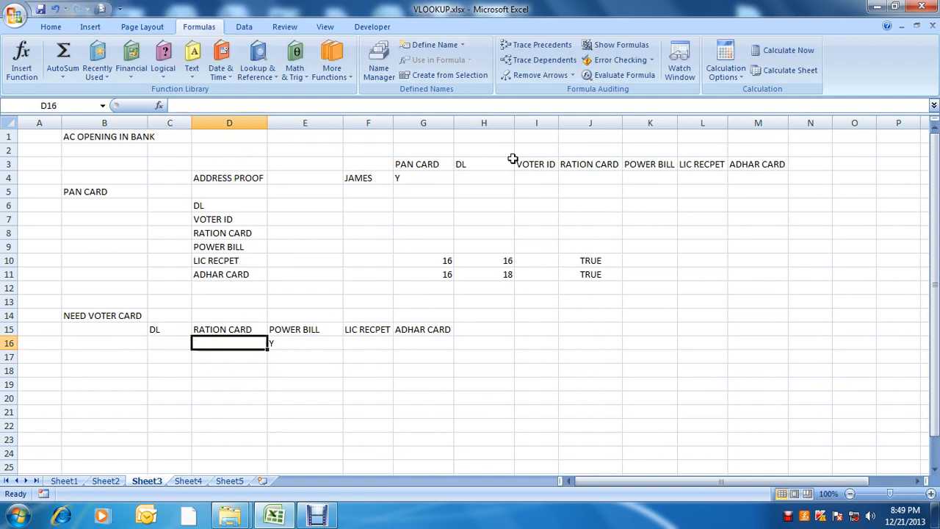
- Clear all marks under the document headers in C16:G16
key("Left")
key("shift+Right")
key("shift+Right")
key("shift+Right")
key("shift+Right")
key("Delete")
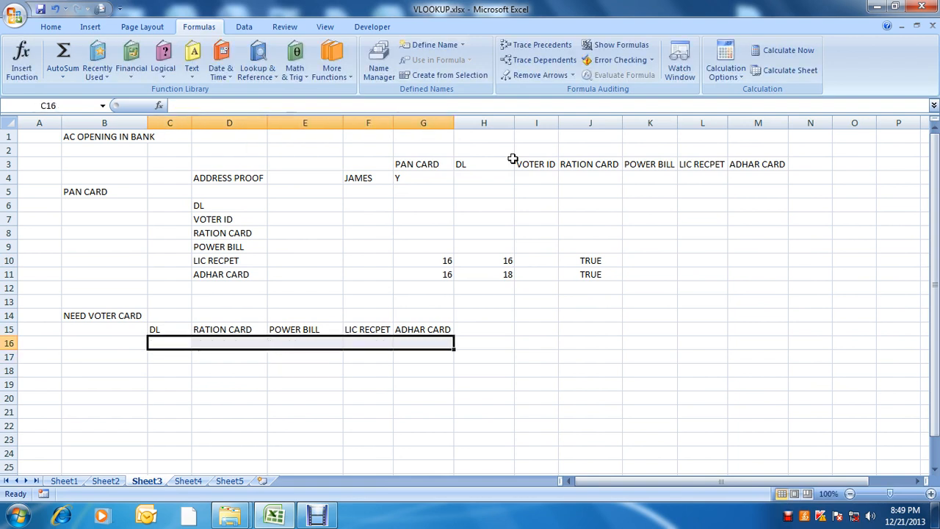
- Enter the text OR in cell I16 and clear it again
key("Right")
key("Right")
key("Right")
key("Right")
key("Right")
key("Right")
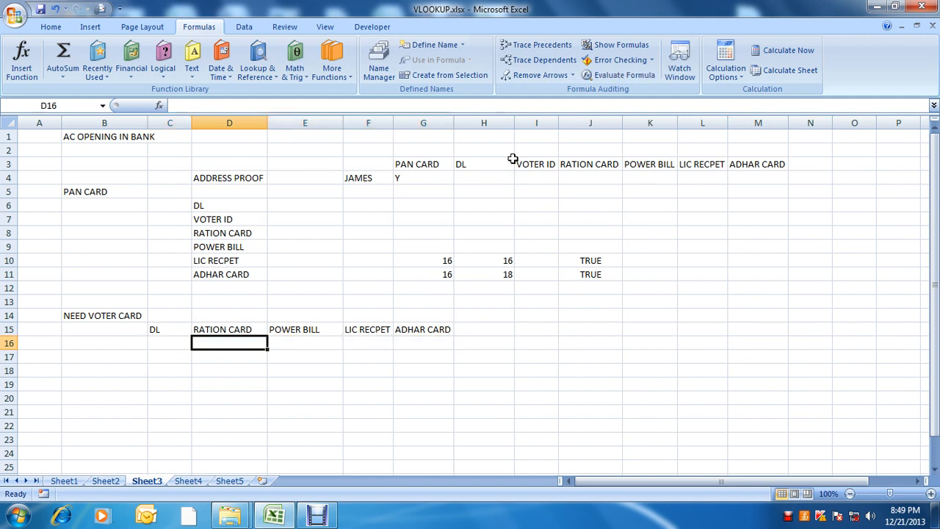
type("OR")
key("Return")
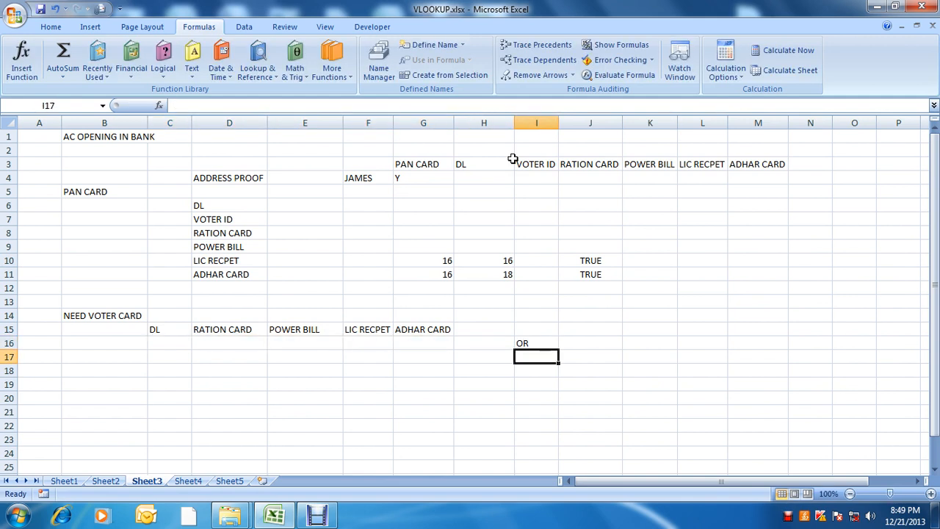
key("Up")
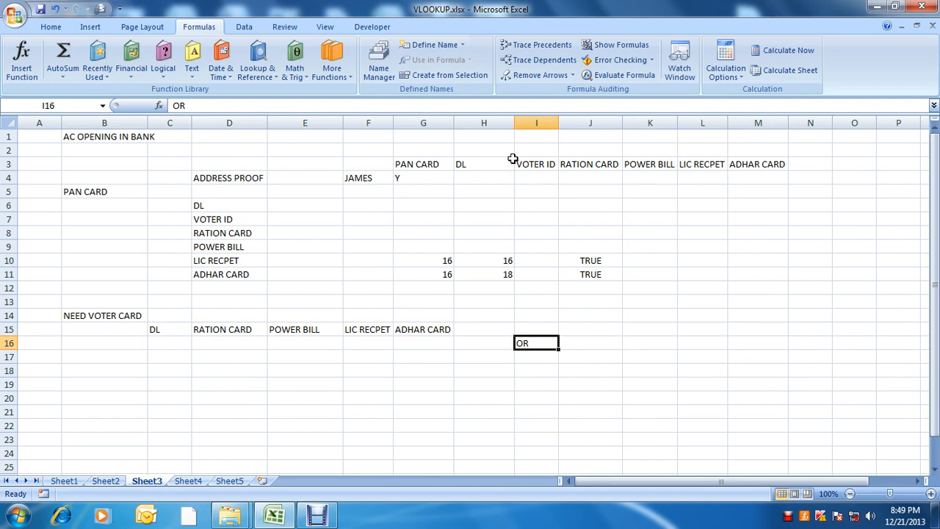
key("Escape")
- Enter Y under DL in C16 and under RATION CARD in D16
key("Left")
key("Left")
key("Left")
key("Left")
key("Left")
key("Left")
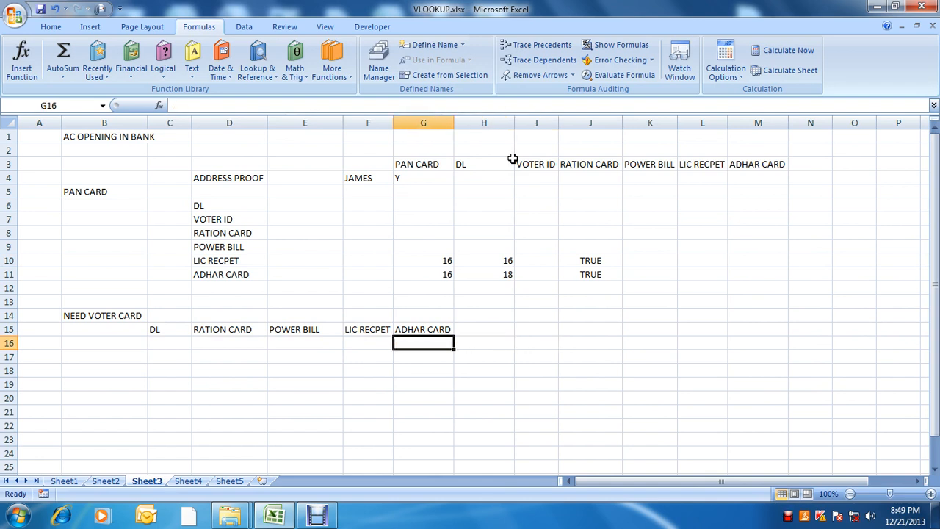
type("Y")
key("Right")
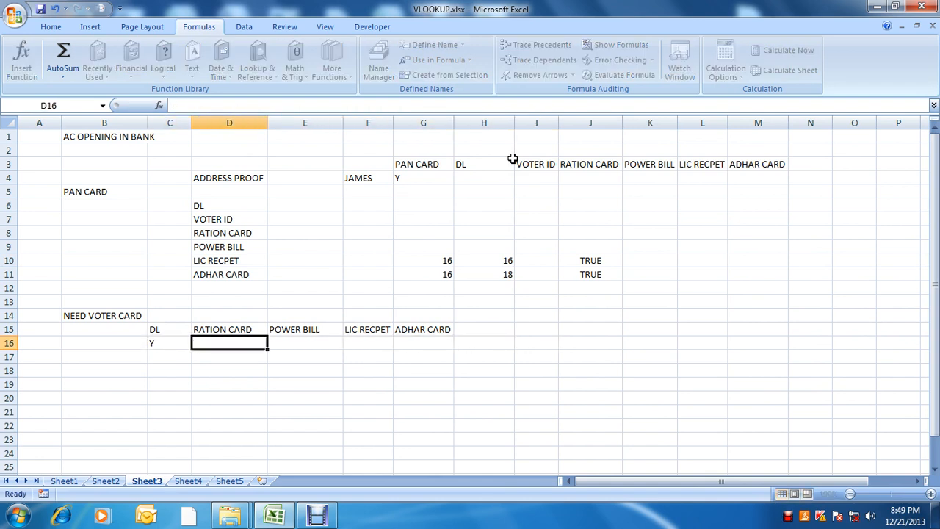
type("Y")
key("Right")
- Start an OR formula in I16 with C16="Y" as its first condition
key("Right")
key("Right")
key("Right")
key("Right")
key("Right")
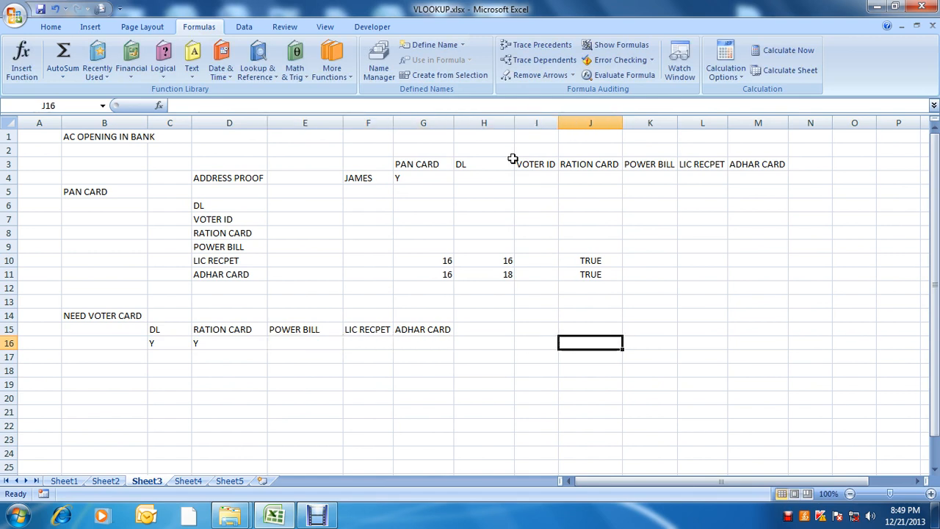
key("Left")
type("=OR(")
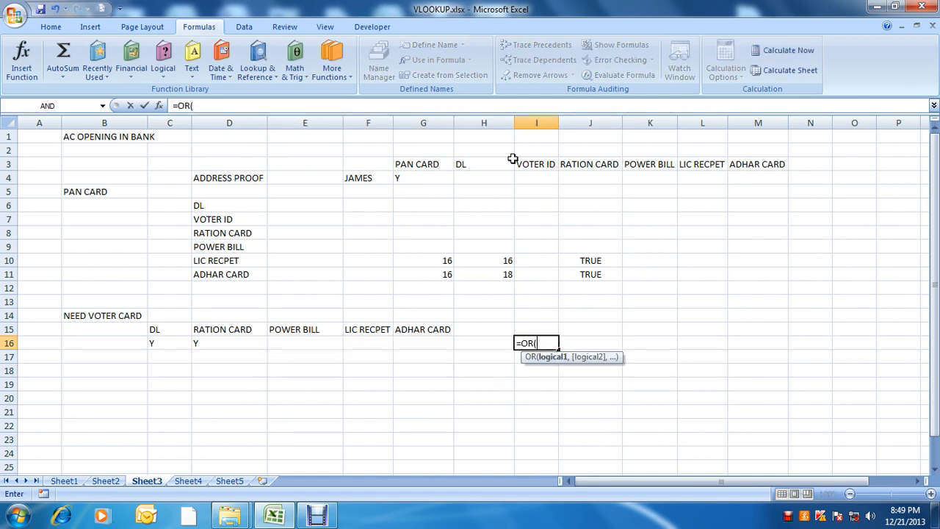
key("Left")
key("Left")
key("Left")
key("Left")
key("Left")
key("Left")
key("Left")
key("Right")
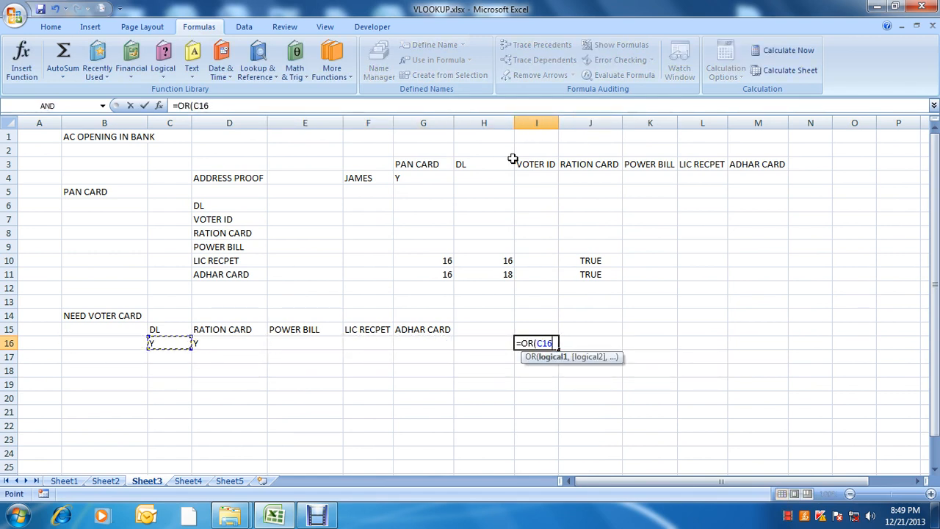
type("=\"Y\"")
- Add D16="Y" as the second condition and complete the OR formula in I16
type(",")
key("Left")
key("Left")
key("Left")
key("Left")
key("Left")
key("Left")
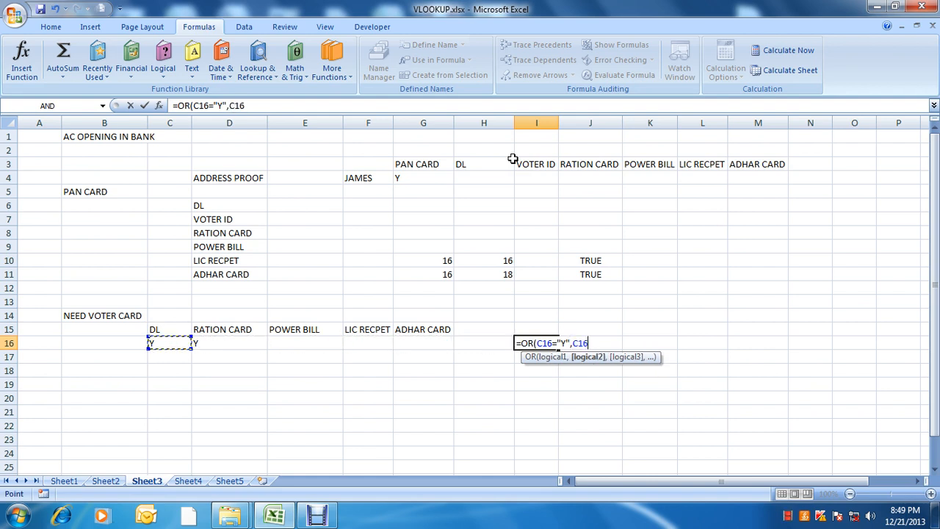
key("Right")
type("=\"Y\"")
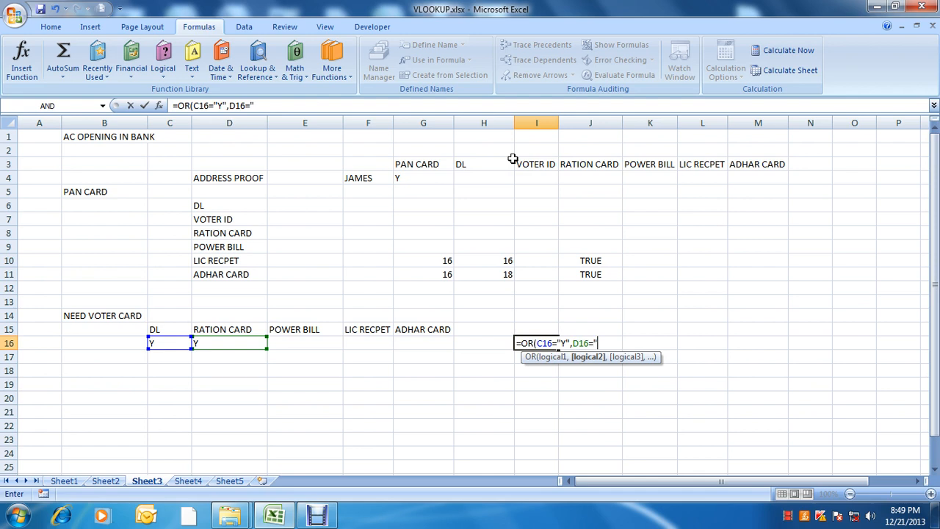
type(")")
key("Return")
key("Up")
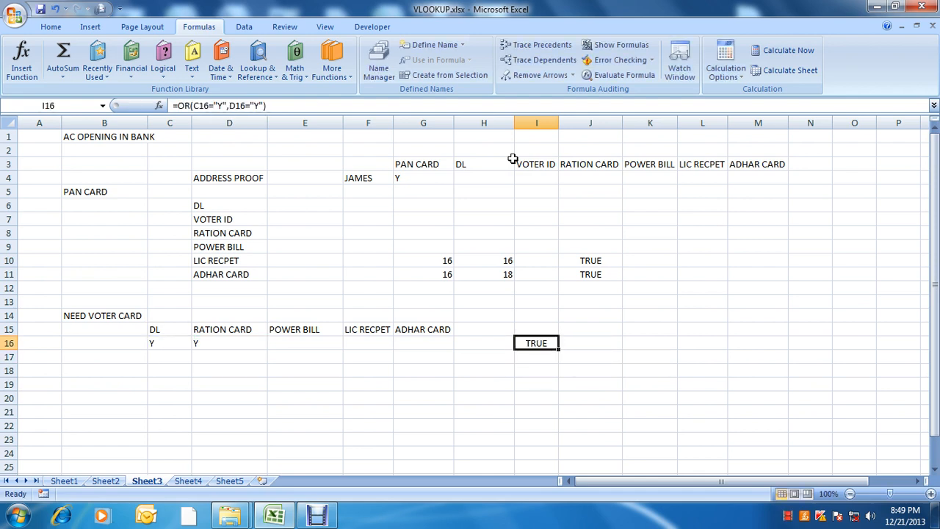
- Examine the first condition of the OR formula in I16
key("Left")
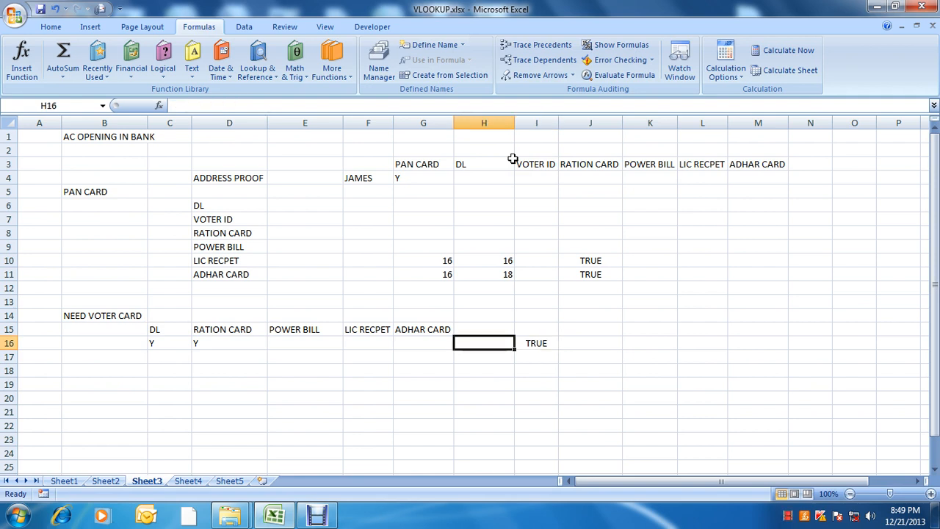
key("Right")
key("F2")
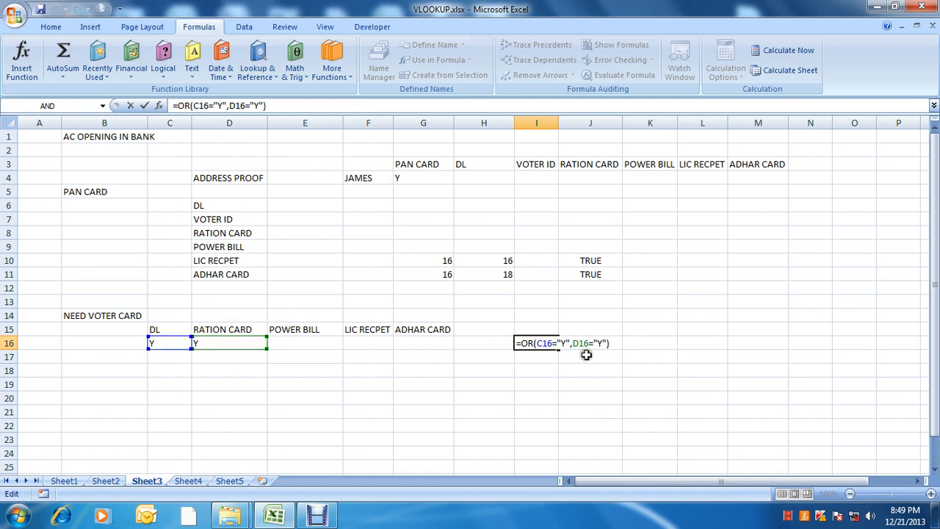
left_click(565, 343)
left_click_drag(565, 343, 538, 343)
key("Escape")
- Replace the mark under DL in C16 with Z
key("Left")
key("Left")
key("Left")
key("Left")
key("Left")
key("Left")
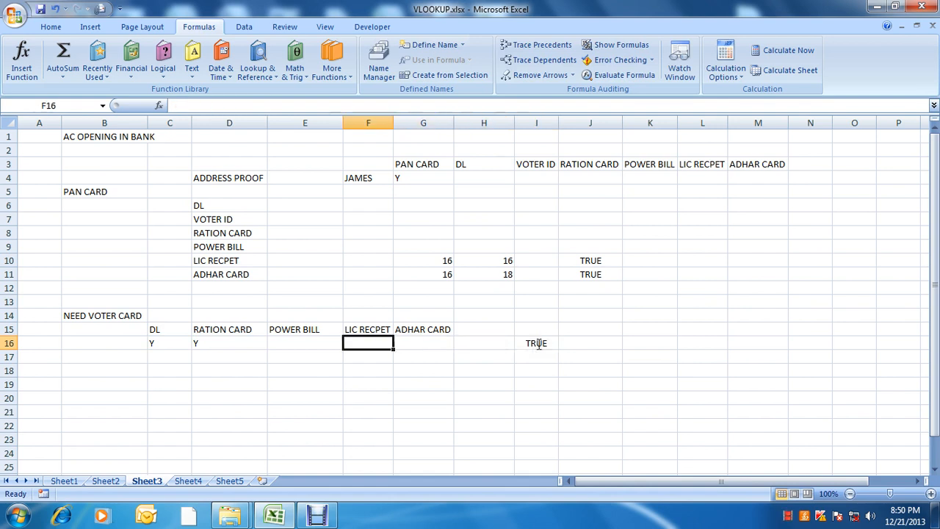
type("Z")
key("ctrl+Return")
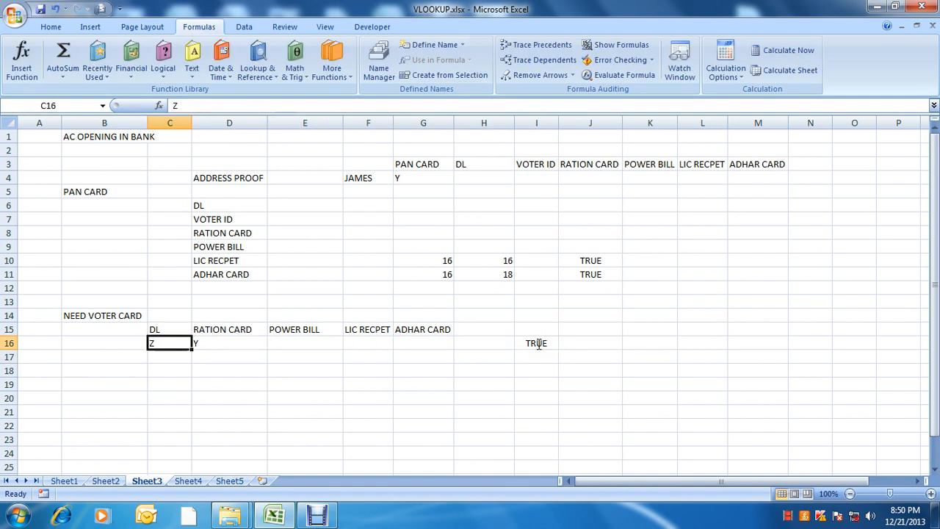
- Compare the conditions of the OR formula in I16 with the marks in C16 and D16
left_click(538, 343)
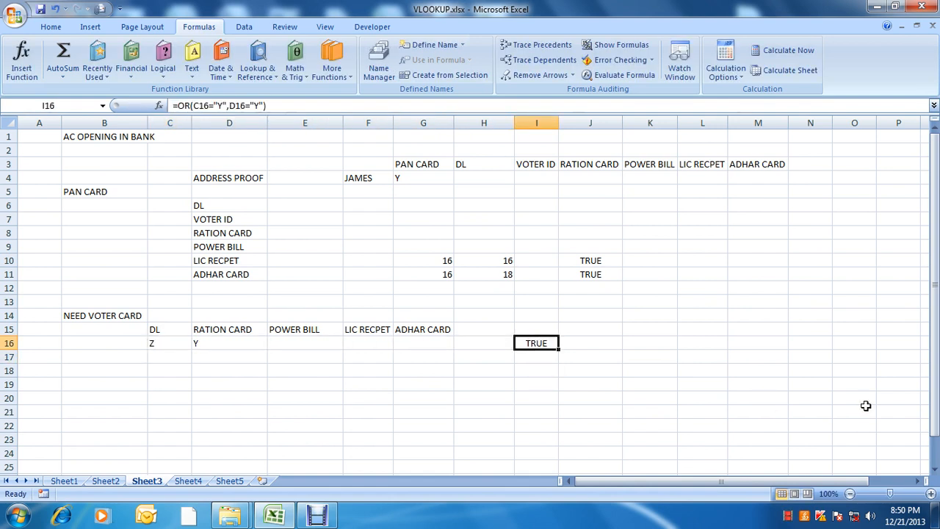
key("F2")
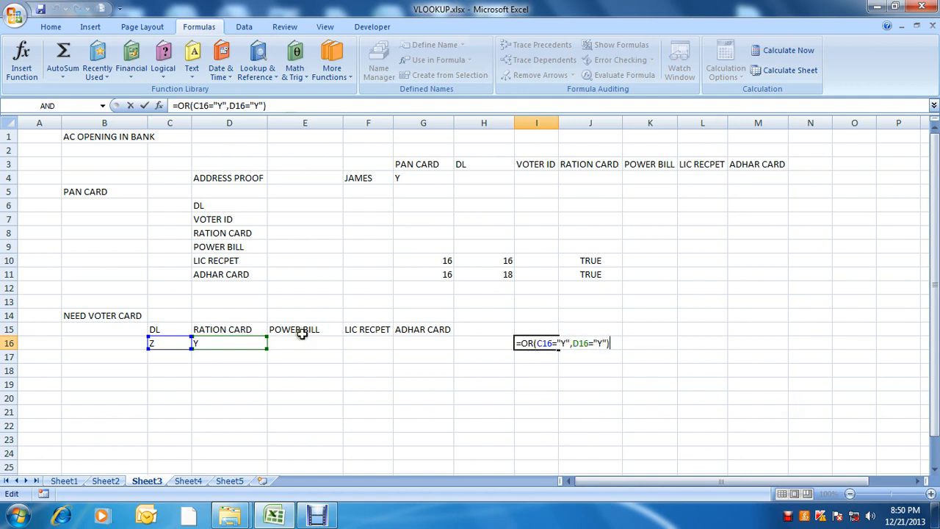
left_click_drag(567, 342, 540, 344)
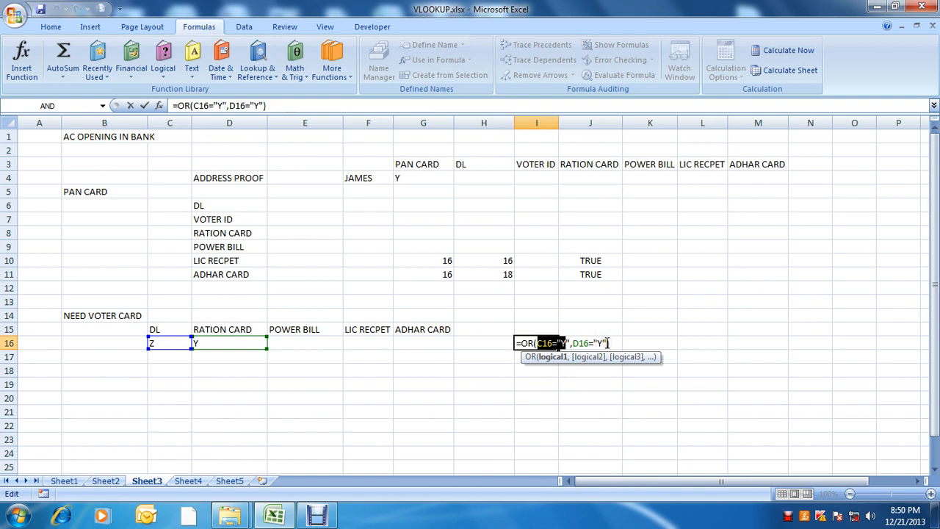
key("Return")
key("Up")
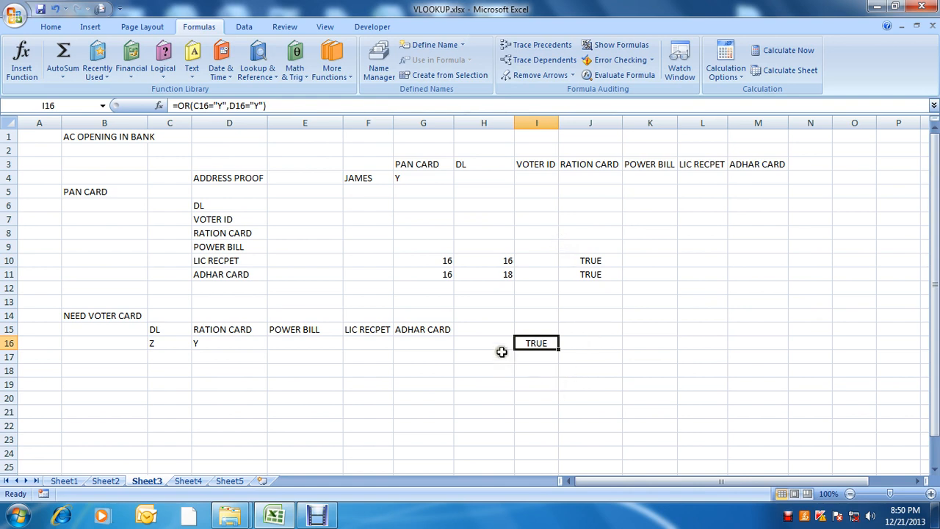
key("F2")
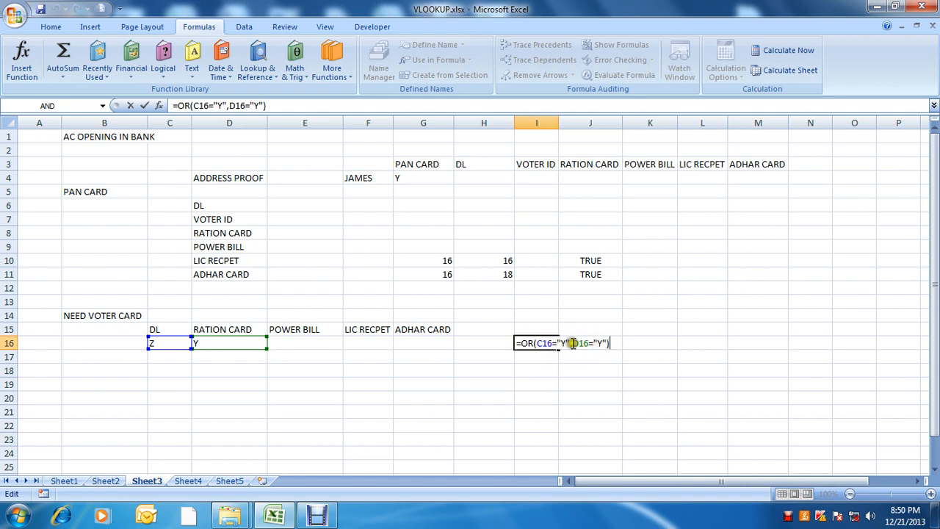
left_click_drag(569, 342, 535, 342)
left_click(574, 375)
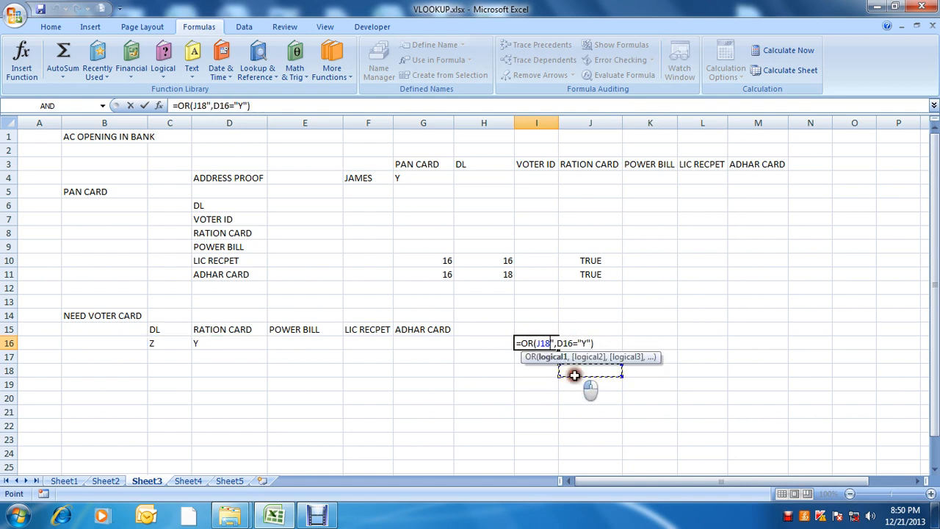
key("Escape")
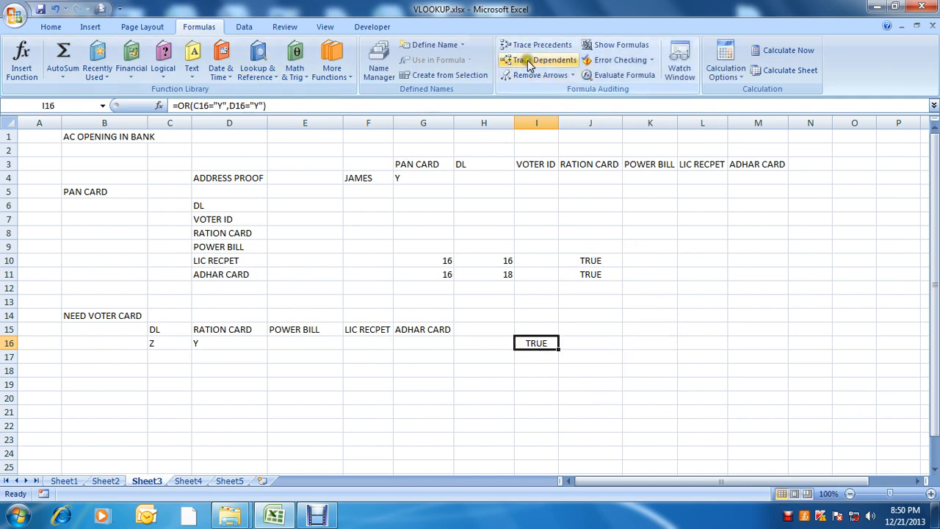
- Run Evaluate Formula on I16 through every stage of the OR calculation and close it
left_click(613, 76)
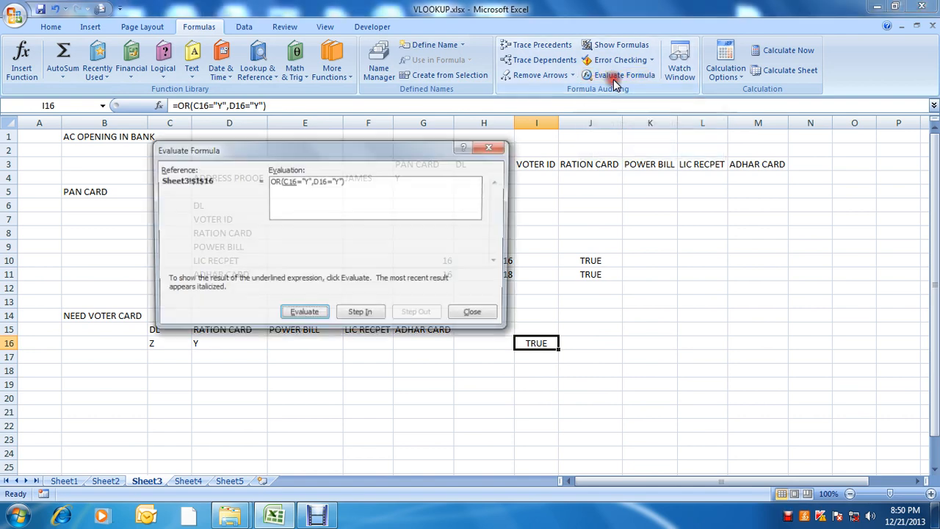
left_click_drag(367, 149, 254, 108)
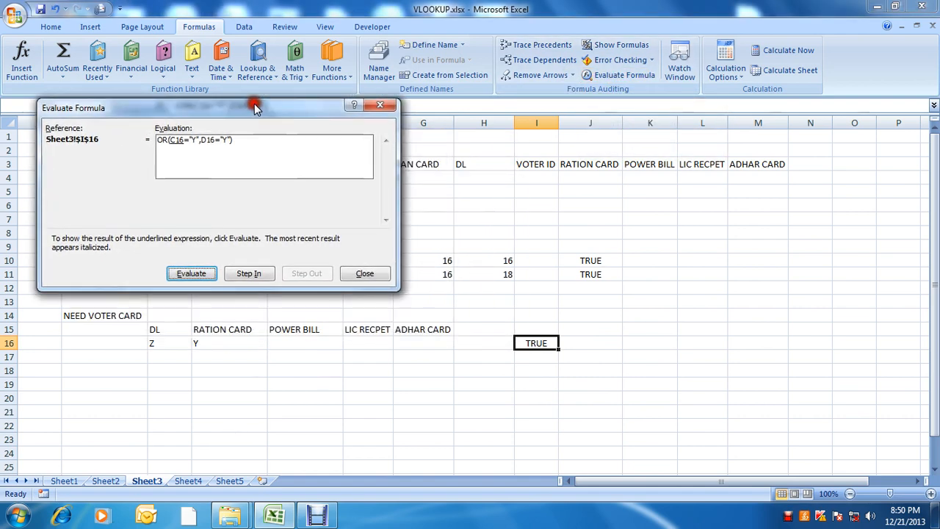
left_click(192, 274)
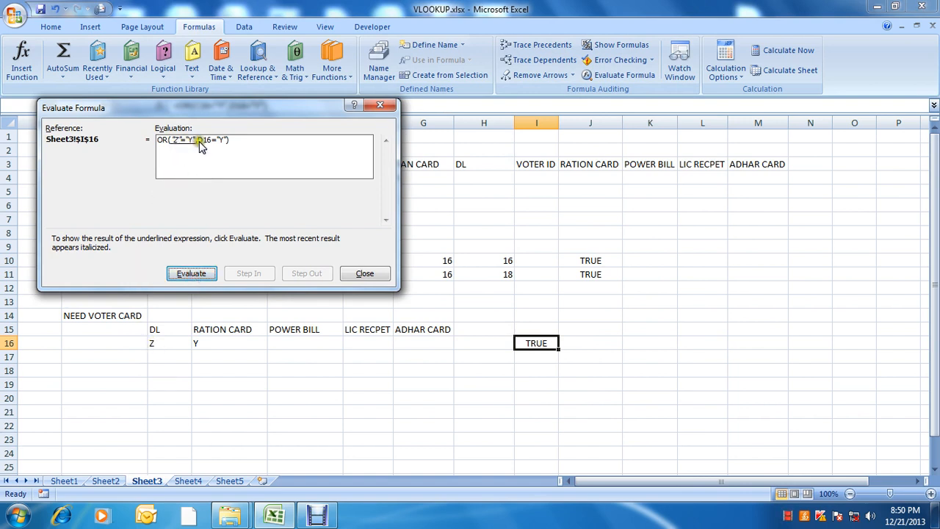
left_click(191, 273)
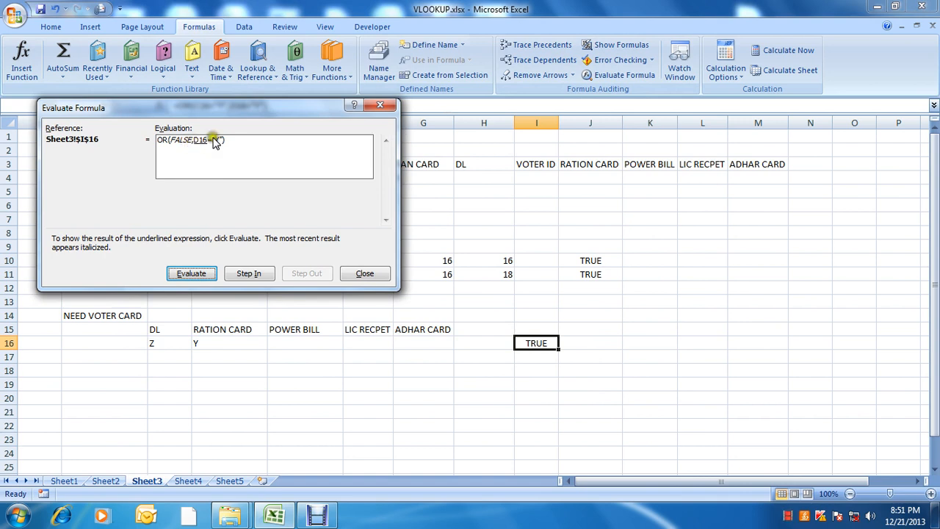
left_click(202, 274)
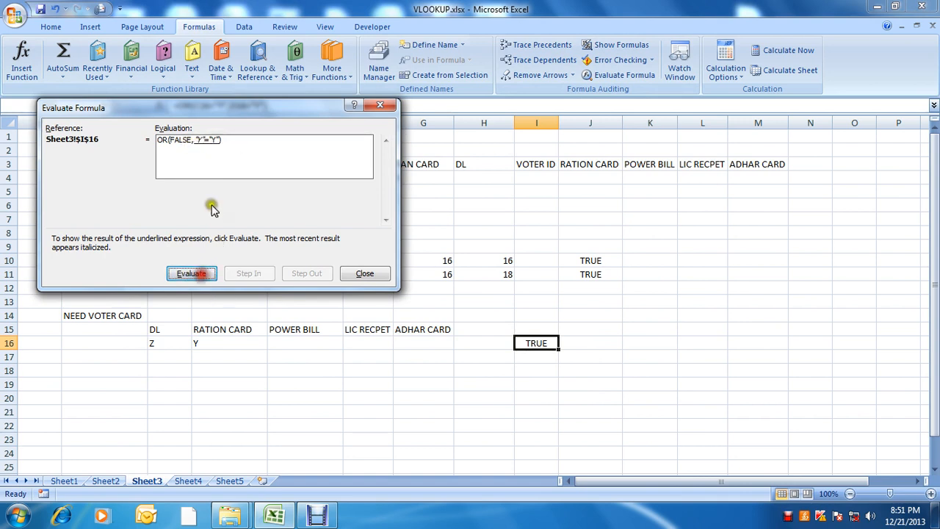
left_click(203, 275)
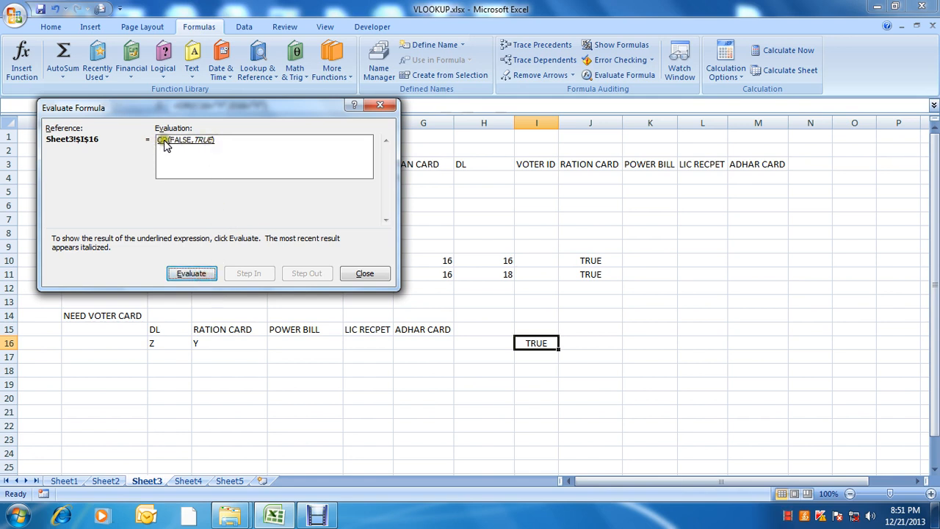
left_click(192, 274)
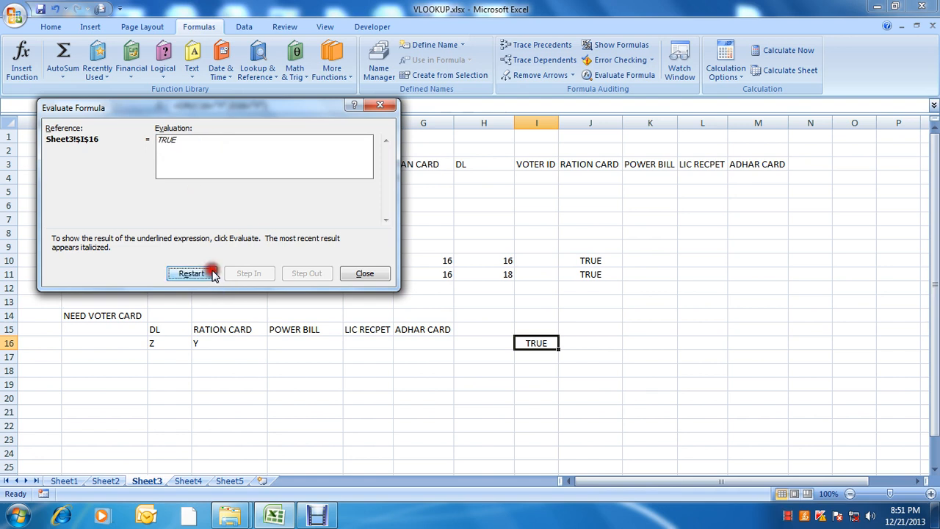
left_click(347, 278)
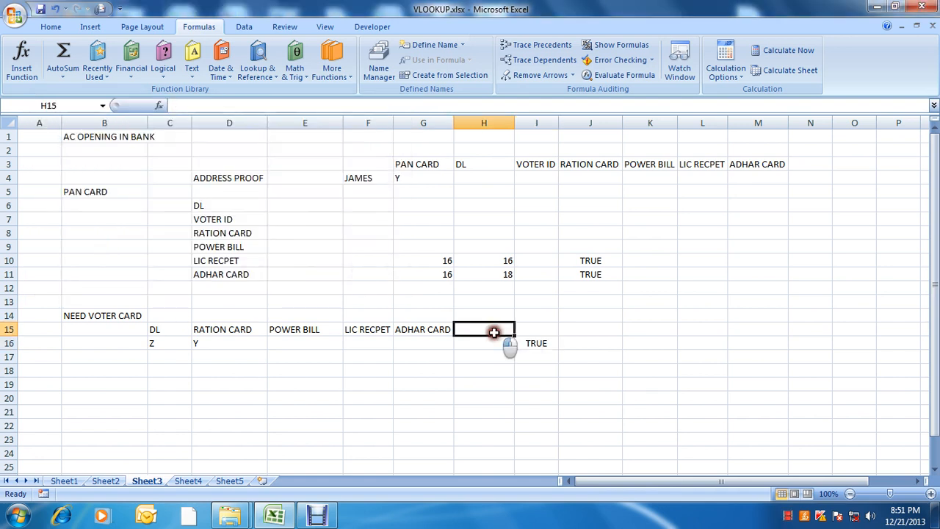
- Review the complete OR formula in I16 once more without editing it
key("F2")
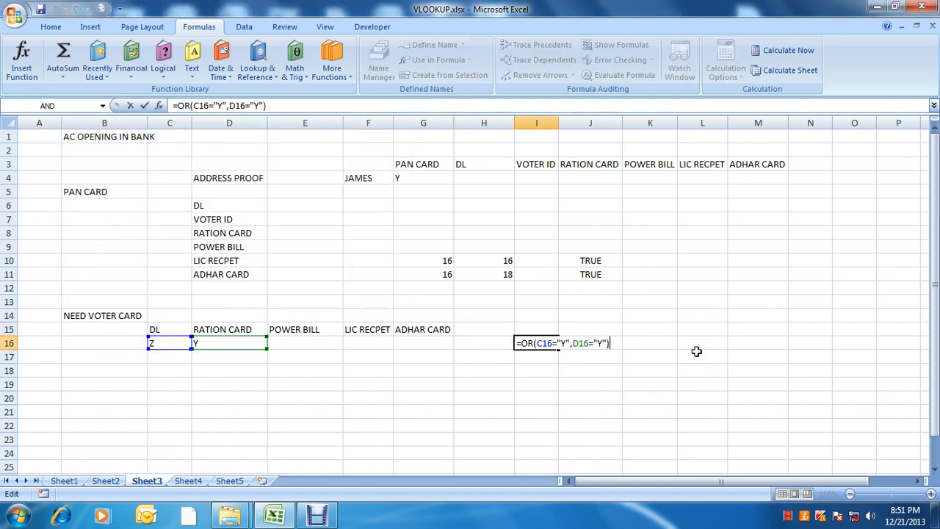
key("Escape")
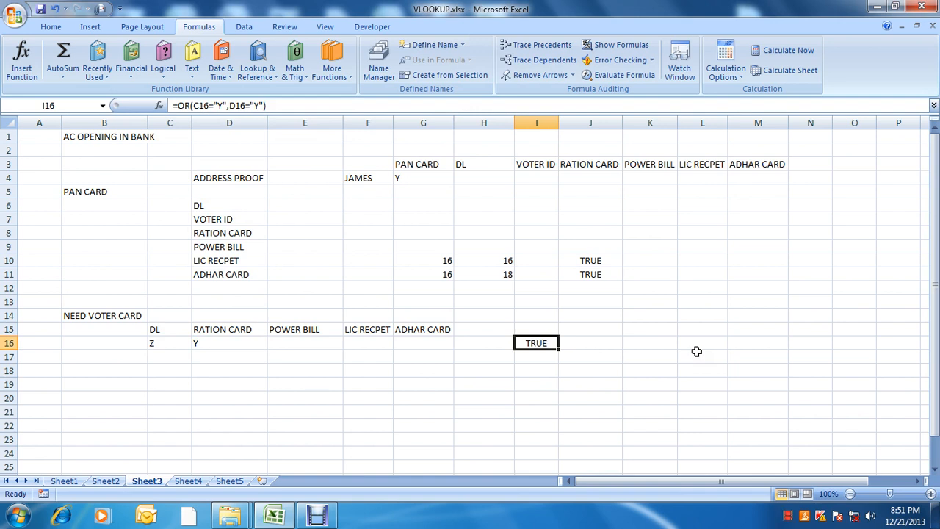
key("Left")
key("Right")
key("Left")
key("Right")
key("Left")
key("Right")
- Replace the marks under DL in C16 and RATION CARD in D16 with N
key("Left")
key("Left")
key("Left")
key("Left")
key("Left")
key("Left")
key("Delete")
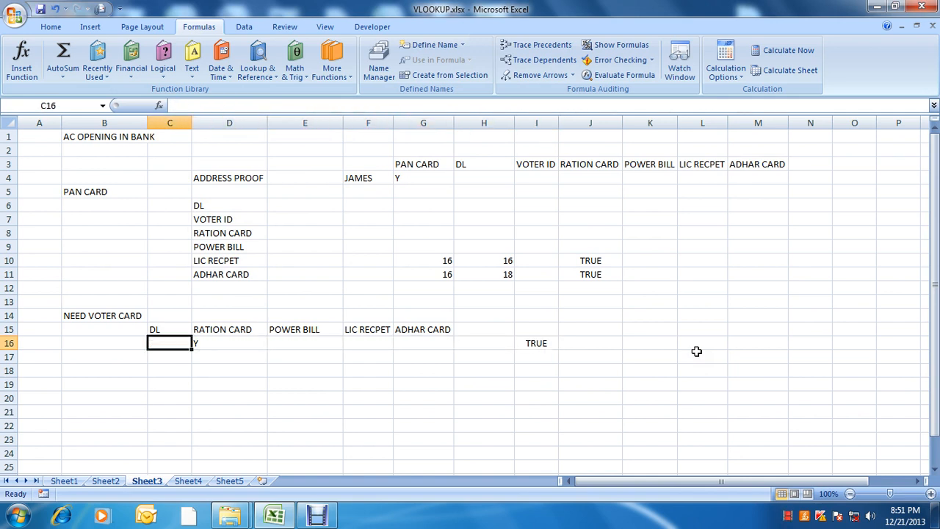
type("N")
key("Right")
type("N")
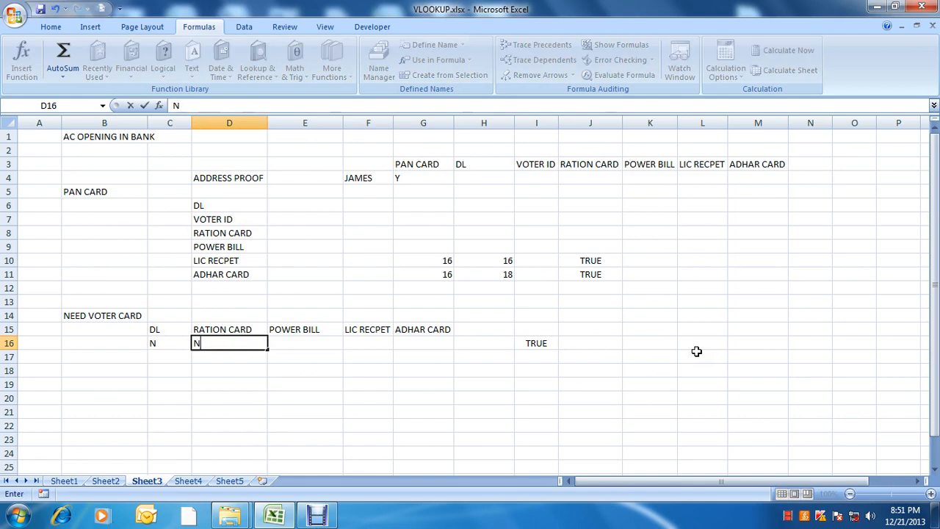
key("Right")
- Enter N under POWER BILL, LIC RECPET and ADHAR CARD in E16:G16
type("N")
key("Right")
type("N")
key("Right")
type("N")
key("Right")
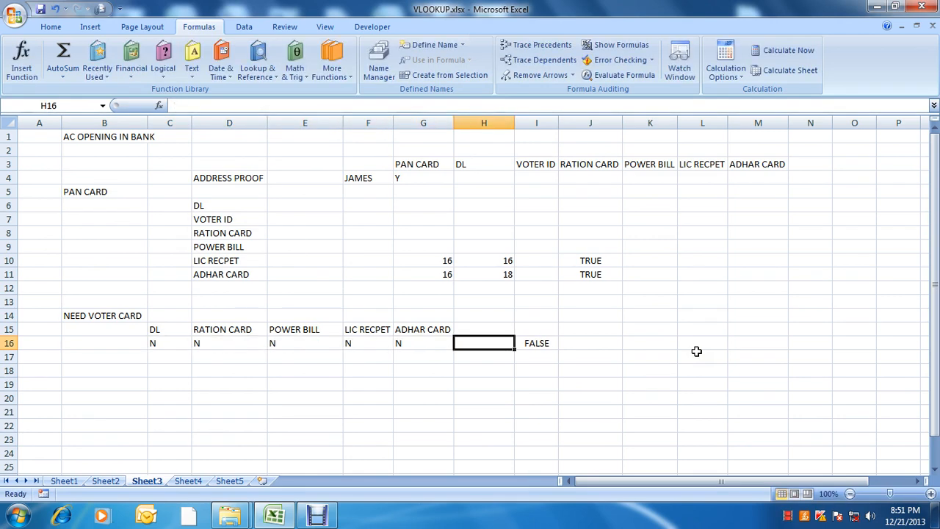
- Clear the existing two-condition OR formula from I16
key("Right")
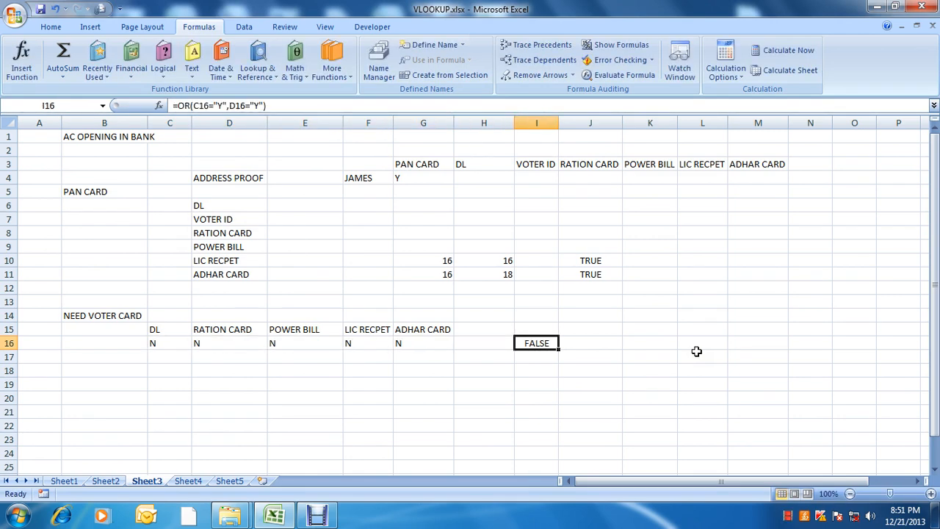
key("Left")
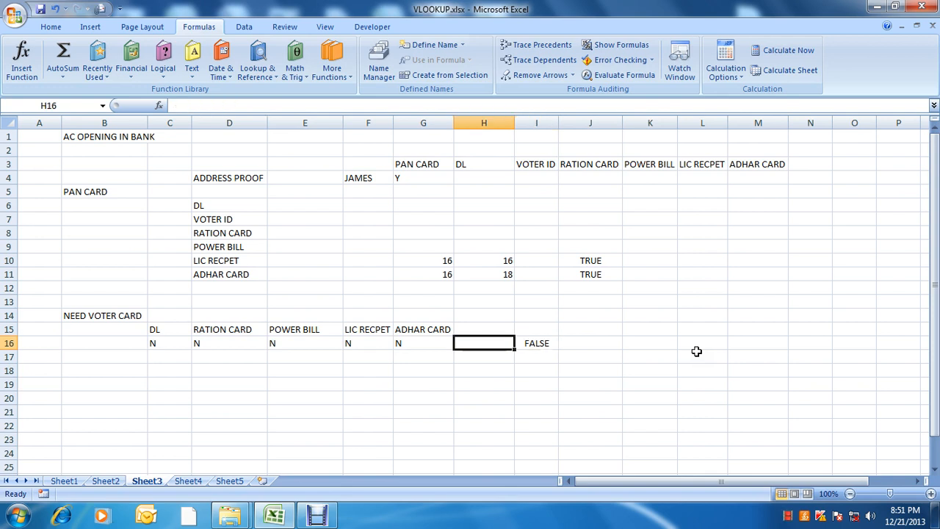
key("Right")
key("Delete")
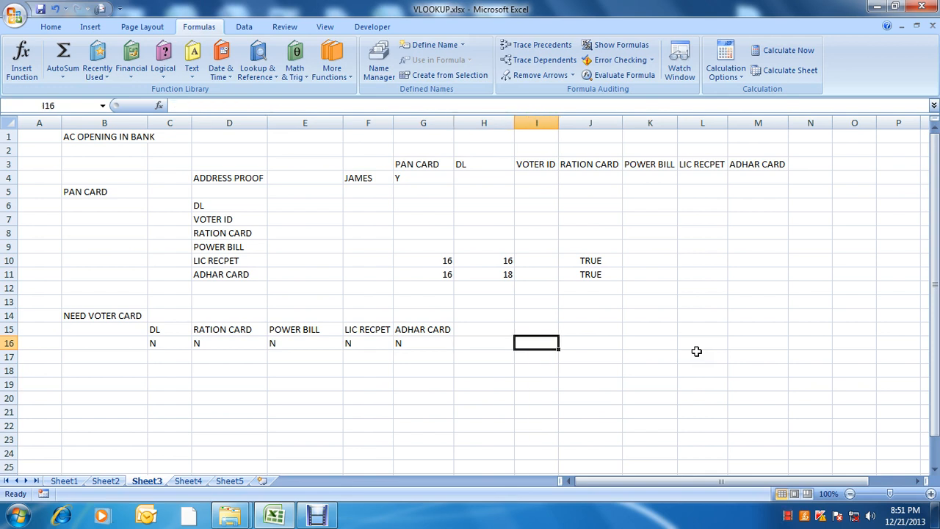
- Begin a new OR formula in I16 with C16="Y" as its first condition
type("=OR(")
key("Left")
key("Left")
key("Left")
key("Left")
key("Left")
key("Left")
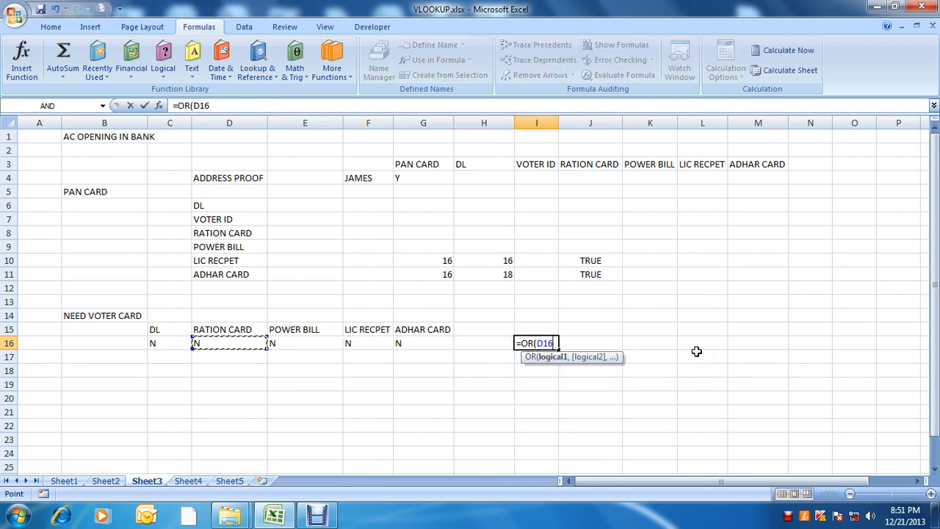
type("=\"")
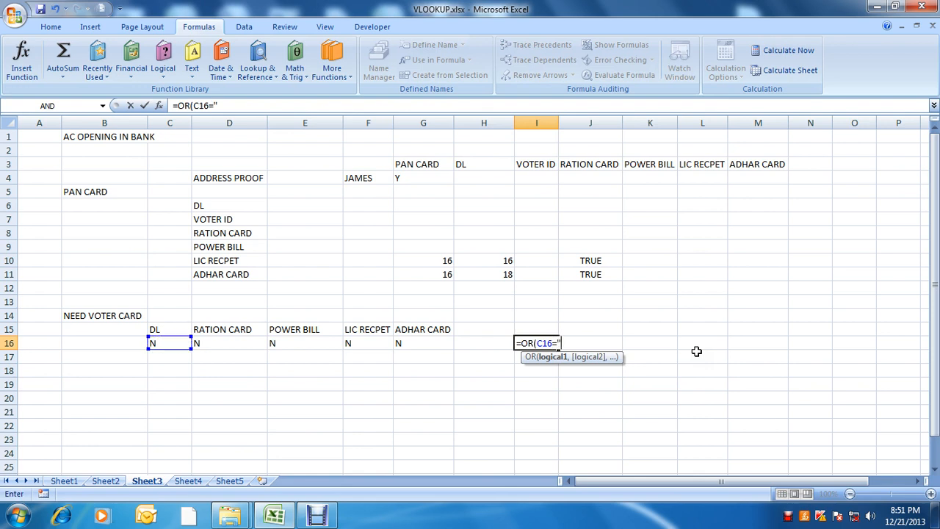
type("Y\",")
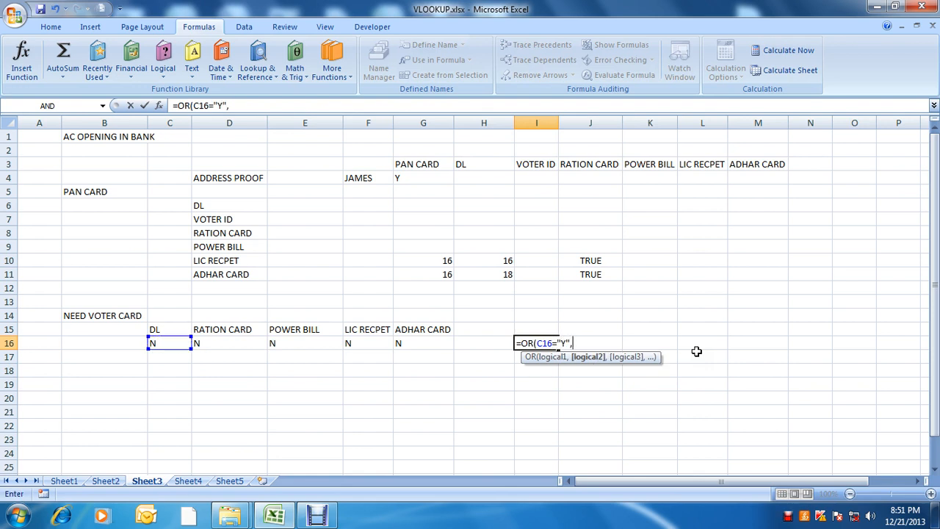
- Add D16="Y" as the second condition of the OR formula in I16
key("Left")
key("Left")
key("Left")
key("Left")
key("Left")
type("=\"")
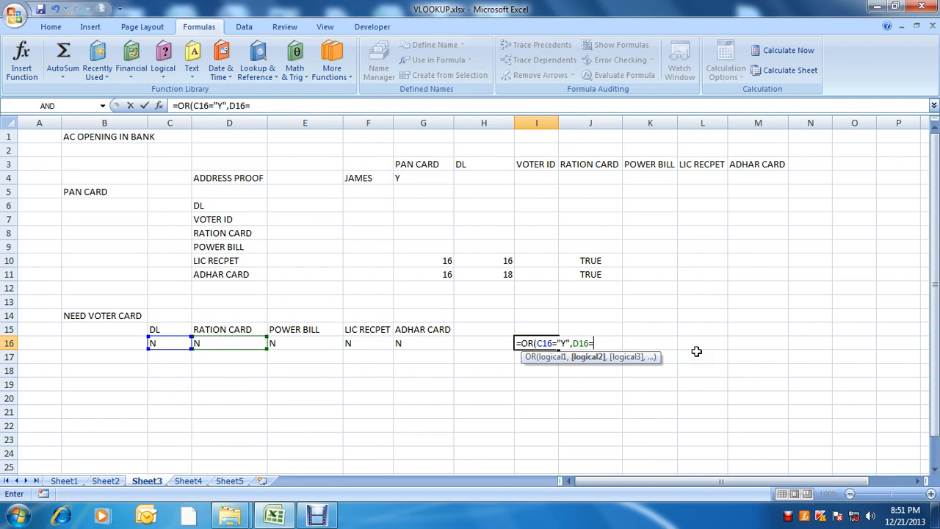
type("Y\",")
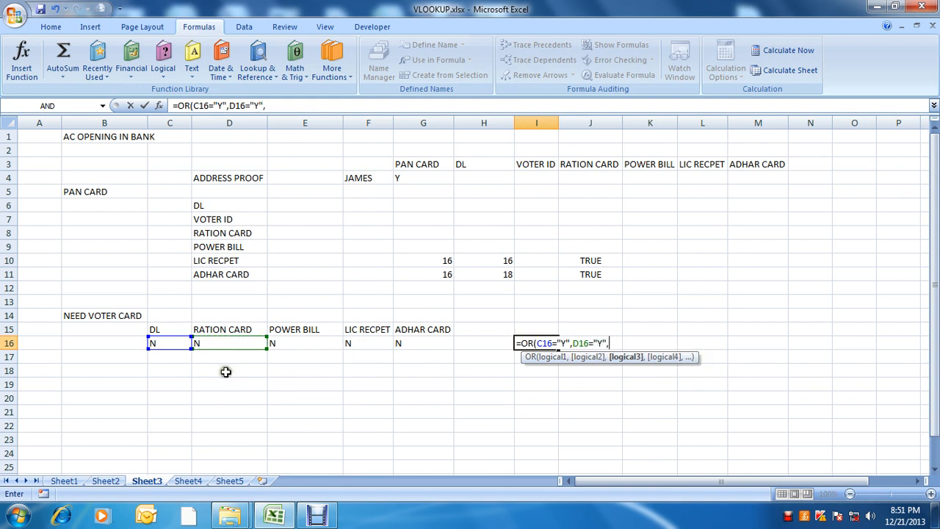
- Extend the OR formula in I16 with the conditions E16="Y" and F16="Y"
left_click(308, 345)
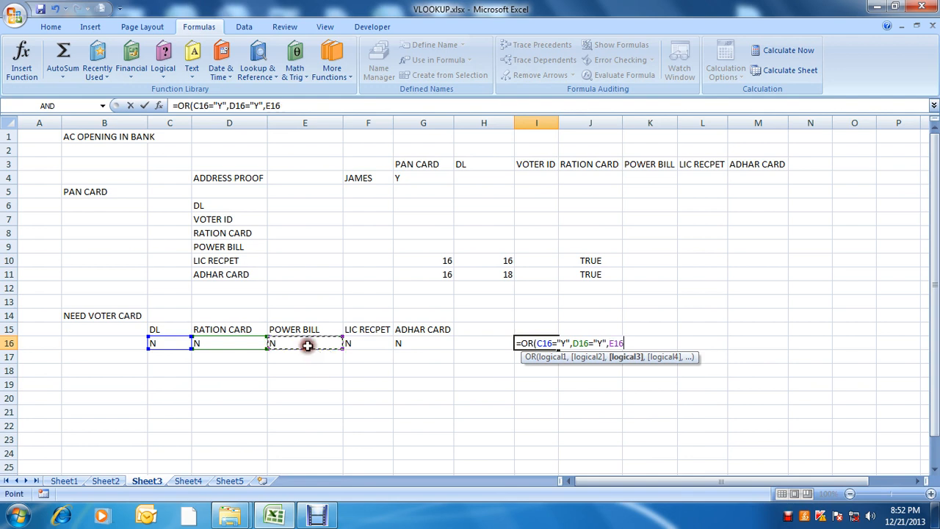
type("=\"Y\"")
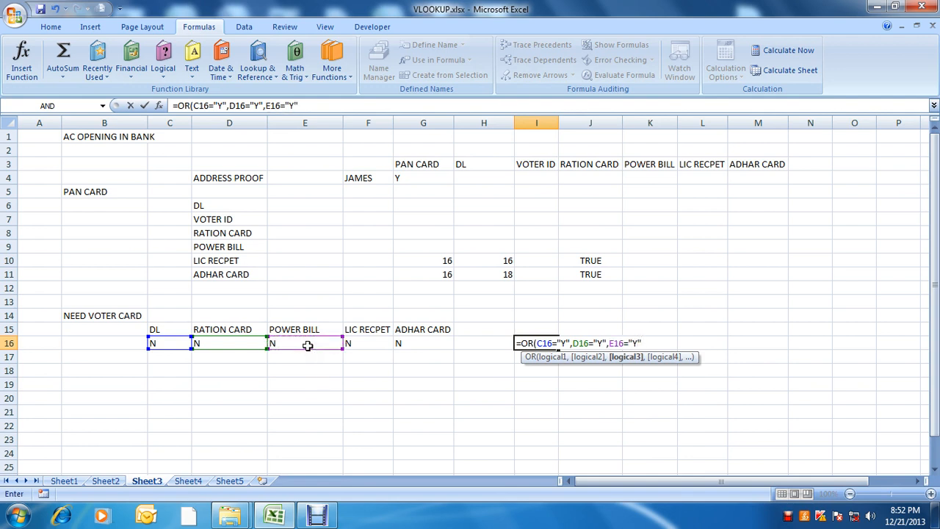
type(",")
left_click(363, 344)
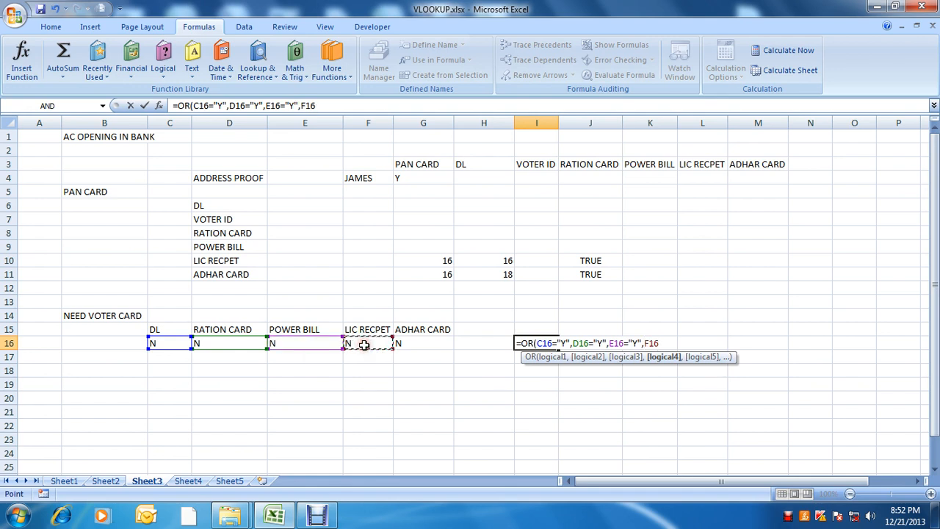
type("=\"Y\",")
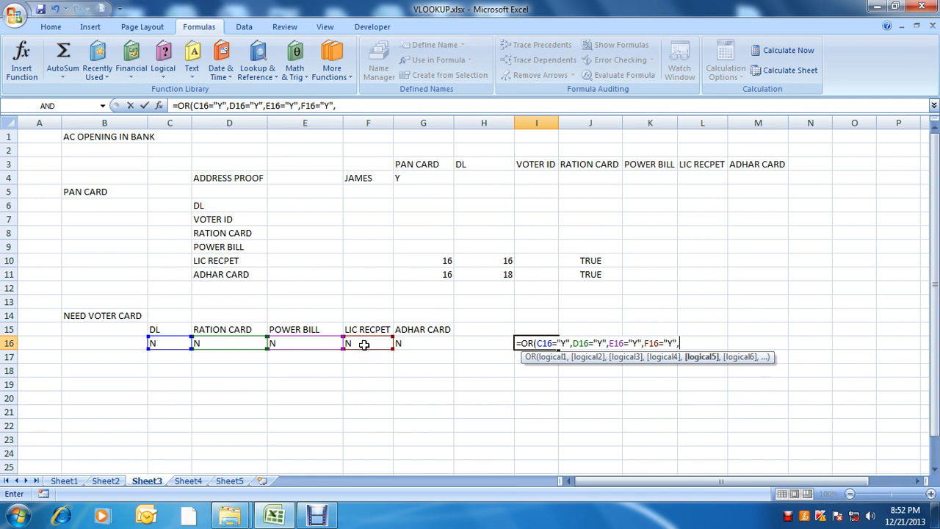
- Add G16="Y" as the fifth condition, complete the OR formula and reselect I16
left_click(411, 345)
type("=\"")
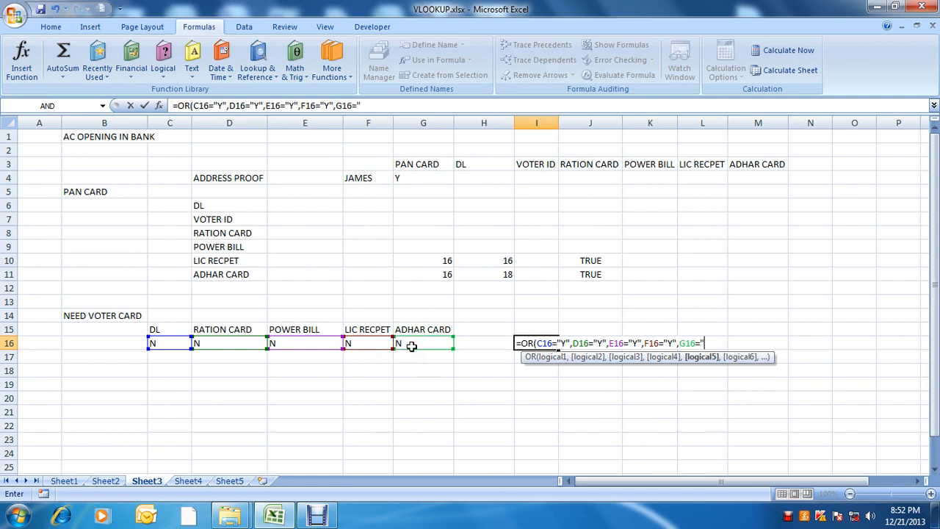
type("Y\"")
key("Return")
key("Up")
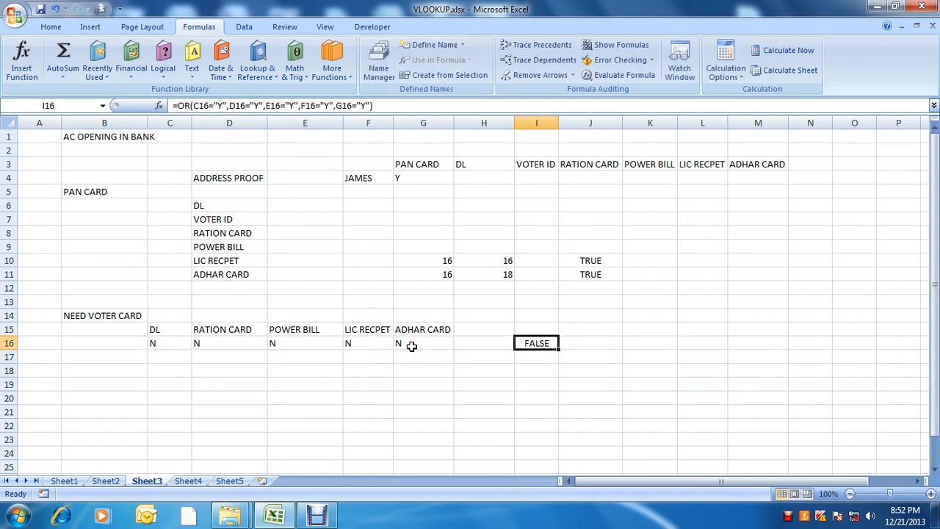
- Run Evaluate Formula on I16 through all five document conditions to the final result and close it
left_click(600, 76)
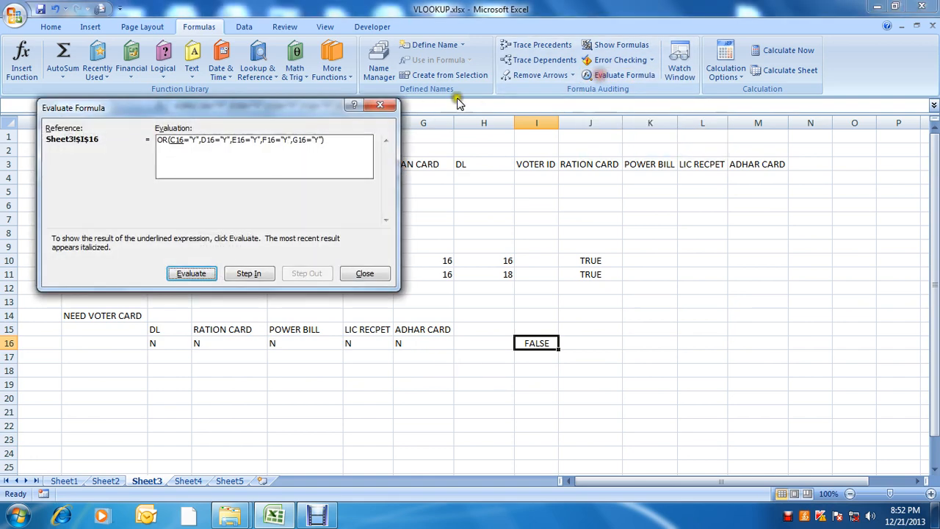
left_click(194, 274)
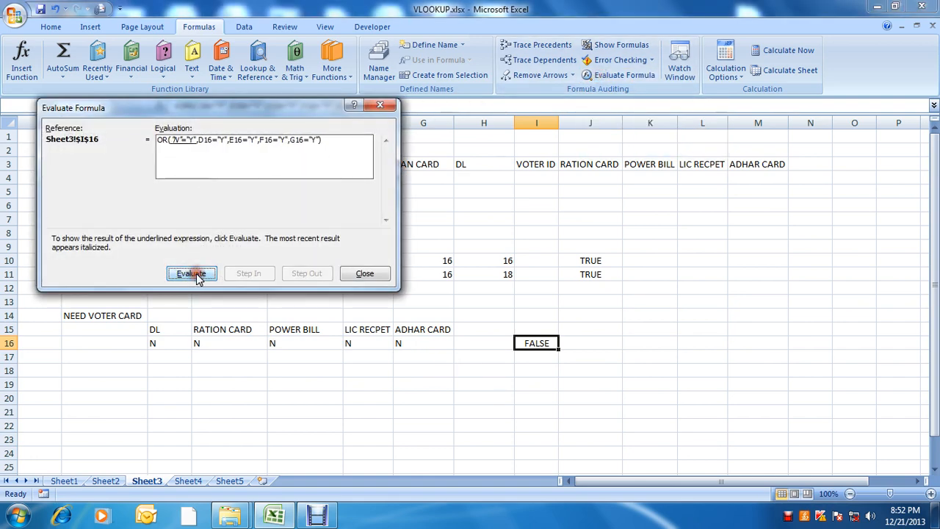
left_click(196, 276)
left_click(195, 275)
left_click(195, 276)
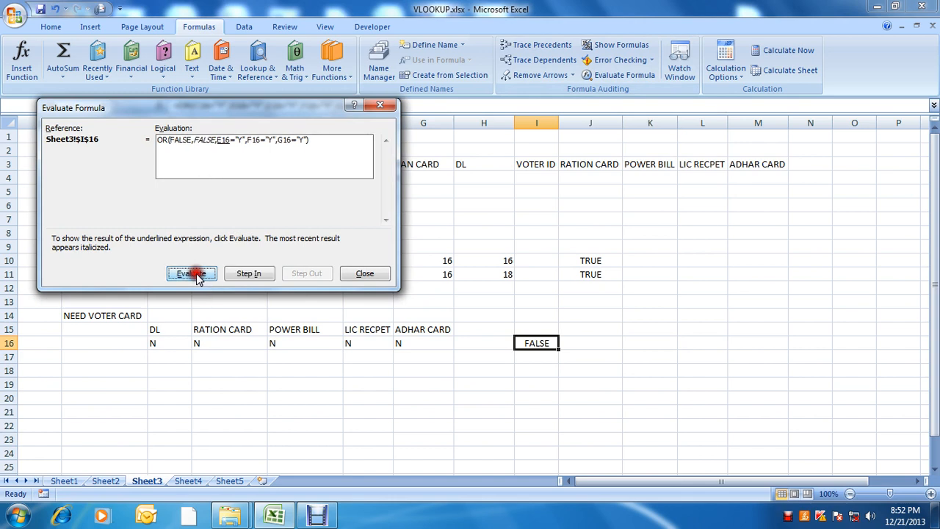
left_click(195, 275)
left_click(196, 275)
left_click(195, 276)
left_click(195, 276)
left_click(195, 276)
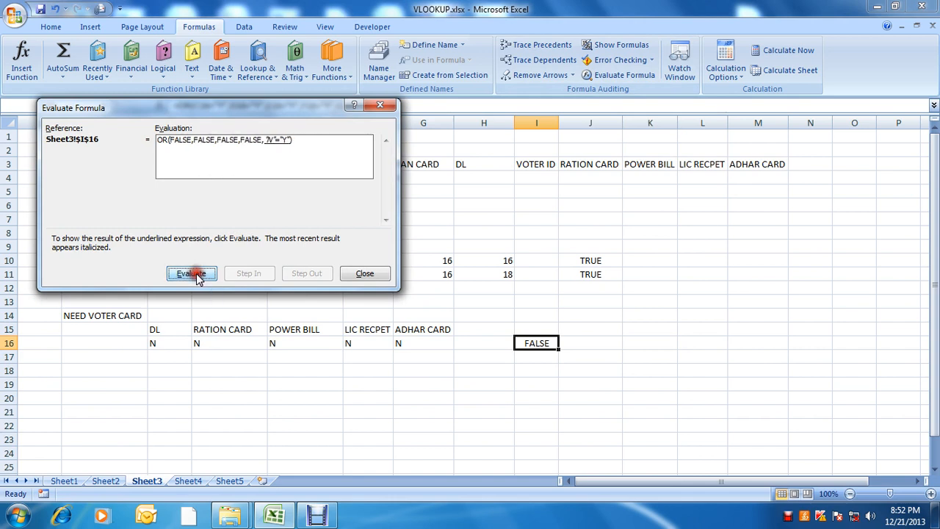
left_click(210, 276)
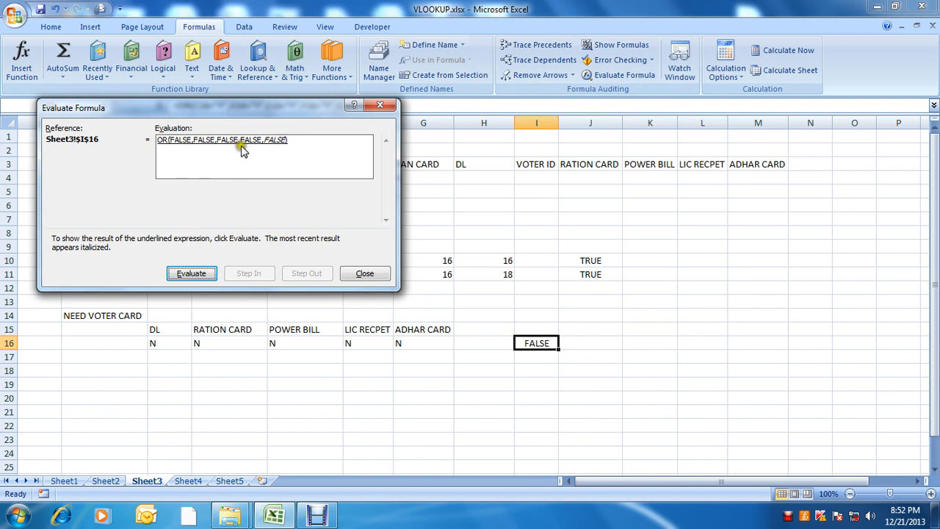
left_click(202, 273)
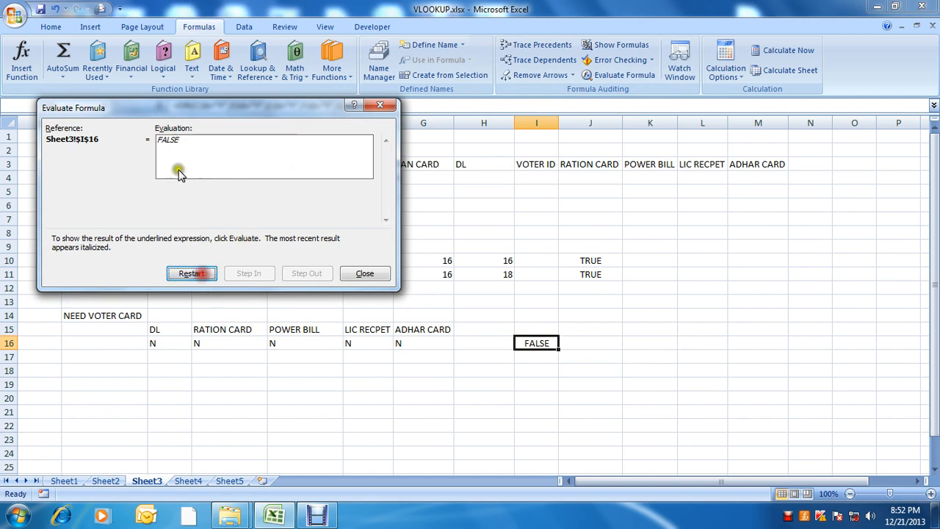
left_click(364, 273)
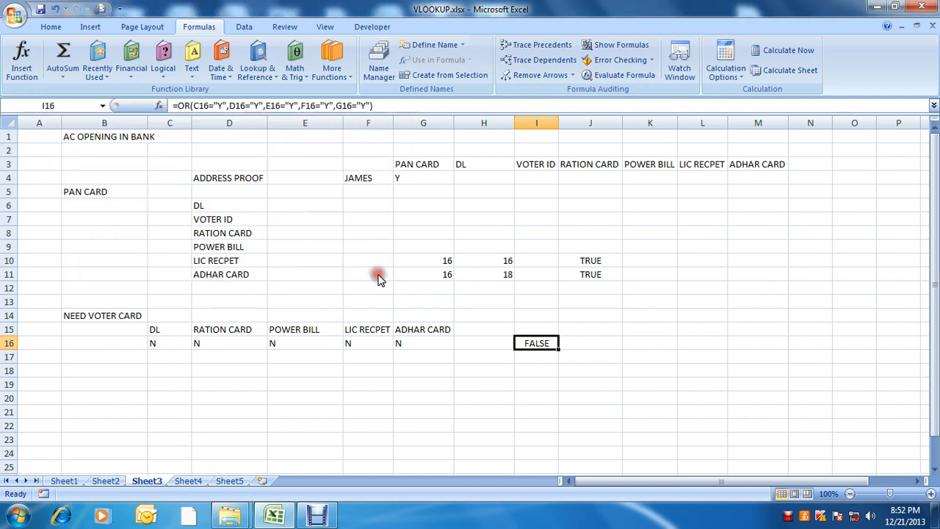
key("Left")
key("Left")
key("Left")
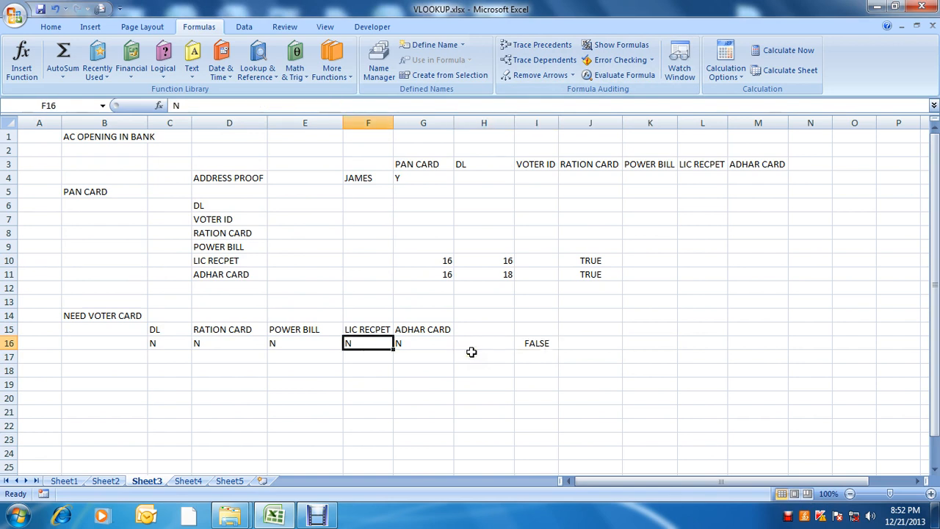
key("Down")
key("Up")
key("Up")
key("Down")
key("Down")
key("Up")
key("Down")
key("Down")
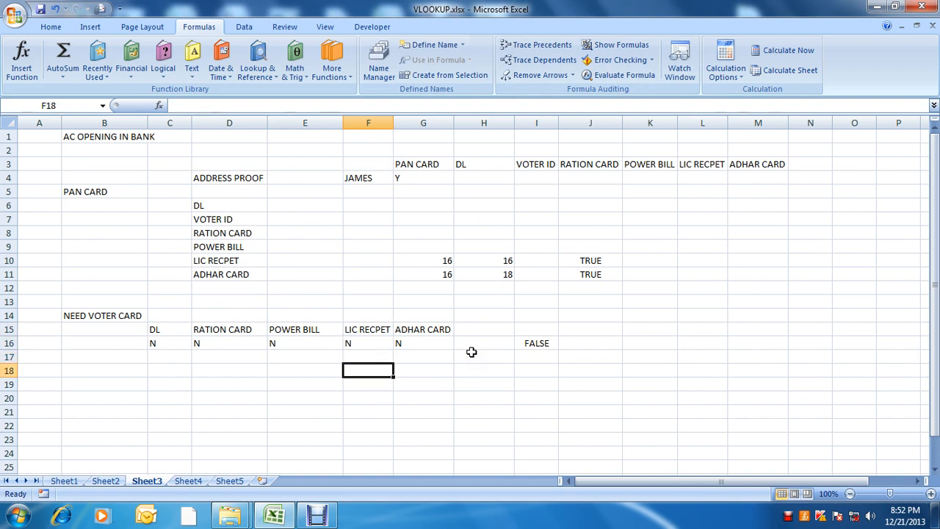
key("Up")
key("Up")
key("Down")
key("Down")
key("Up")
key("Up")
key("Up")
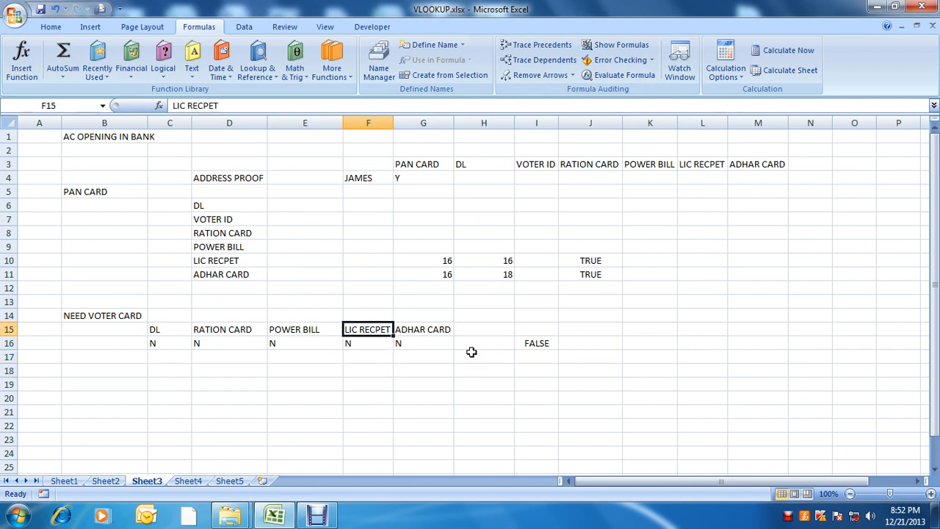
key("Down")
key("Down")
key("Down")
key("Down")
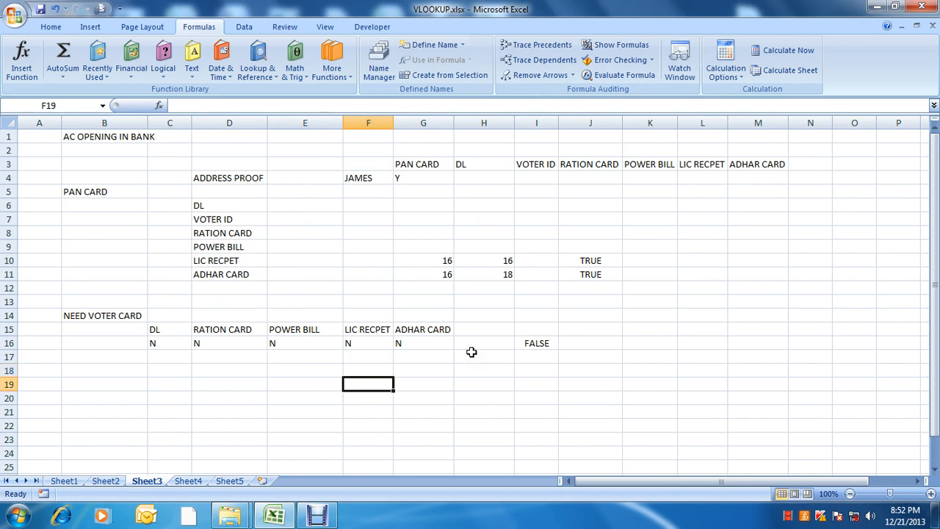
key("Up")
key("Up")
key("Down")
key("Up")
key("Up")
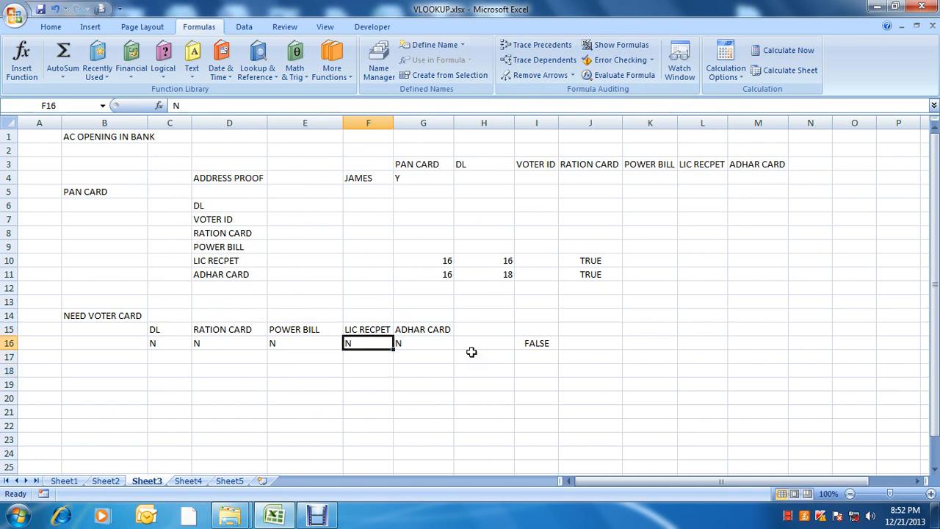
- Change the mark under LIC RECPET in F16 to Y and check the OR result in I16
type("Y")
key("ctrl+Return")
left_click(563, 343)
left_click(536, 343)
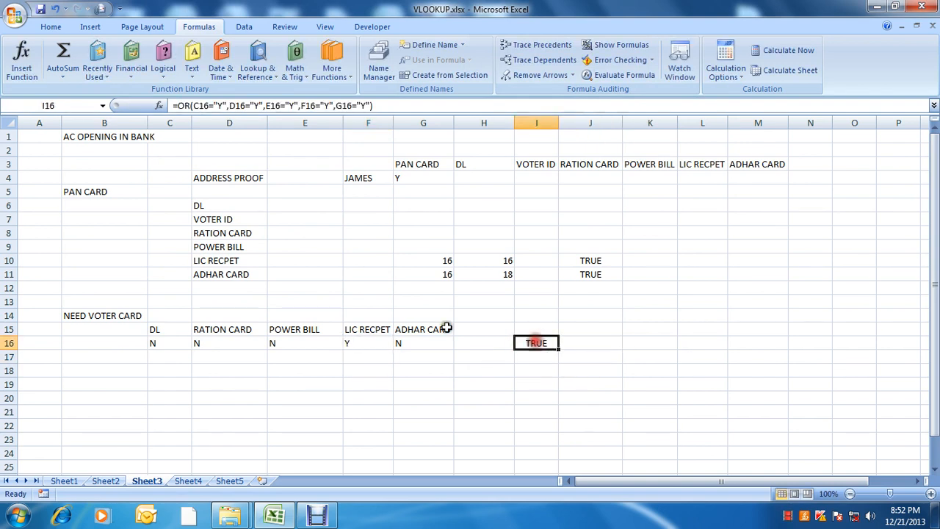
left_click(369, 343)
- Evaluate the I16 formula with LIC RECPET marked Y until every condition is resolved, and close Evaluate Formula
left_click(537, 343)
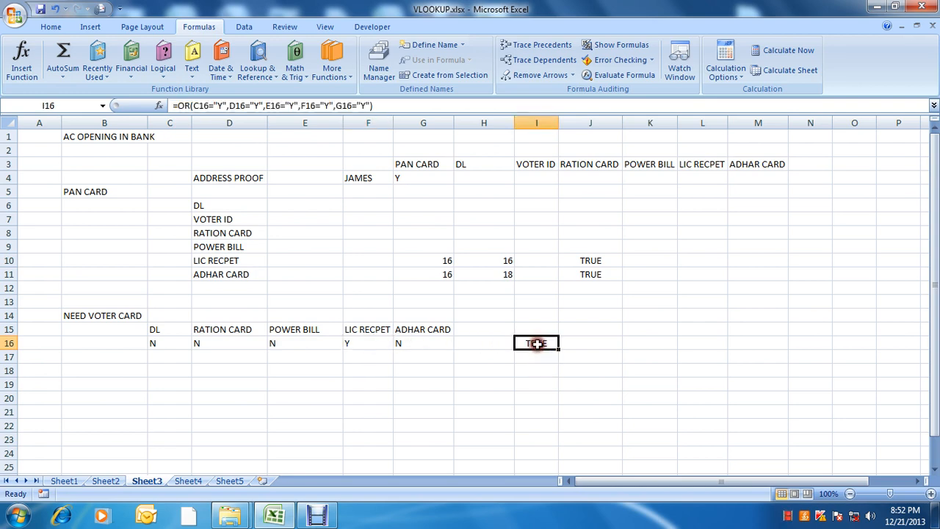
left_click(615, 75)
left_click(192, 275)
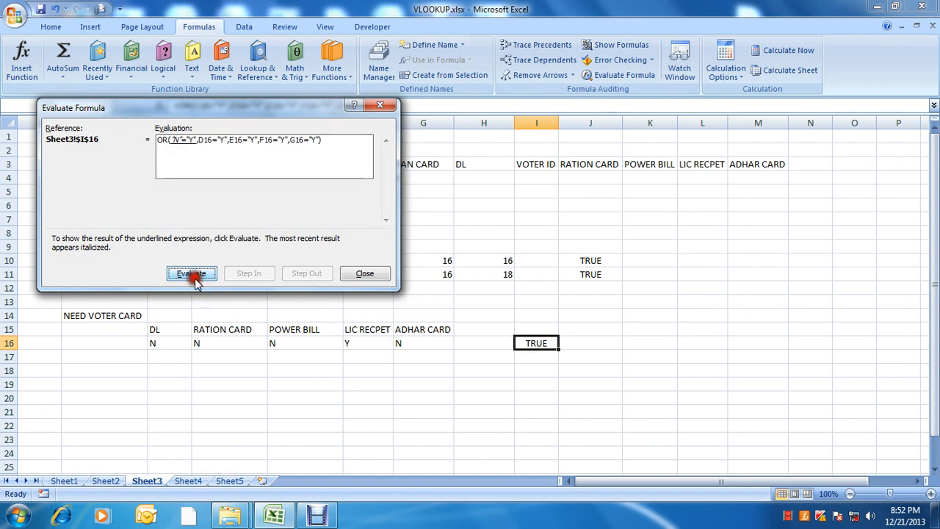
left_click(196, 279)
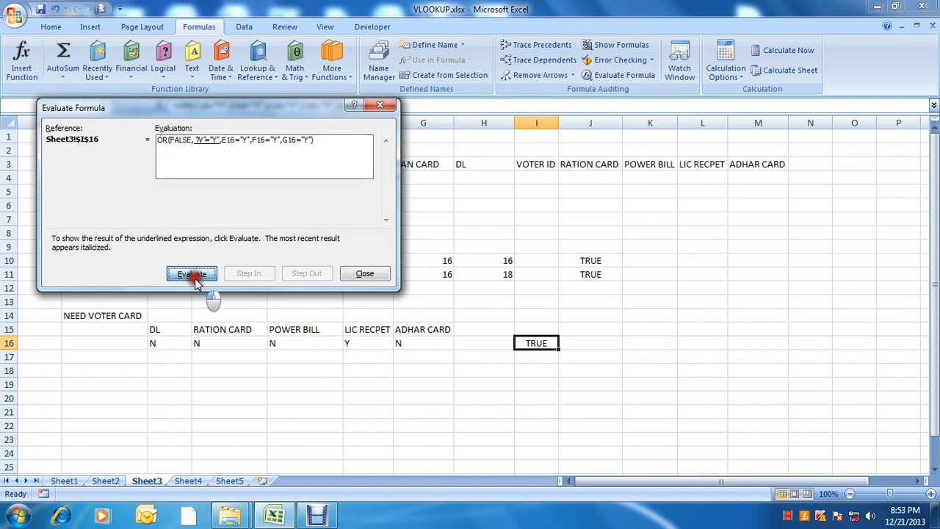
left_click(194, 277)
left_click(194, 277)
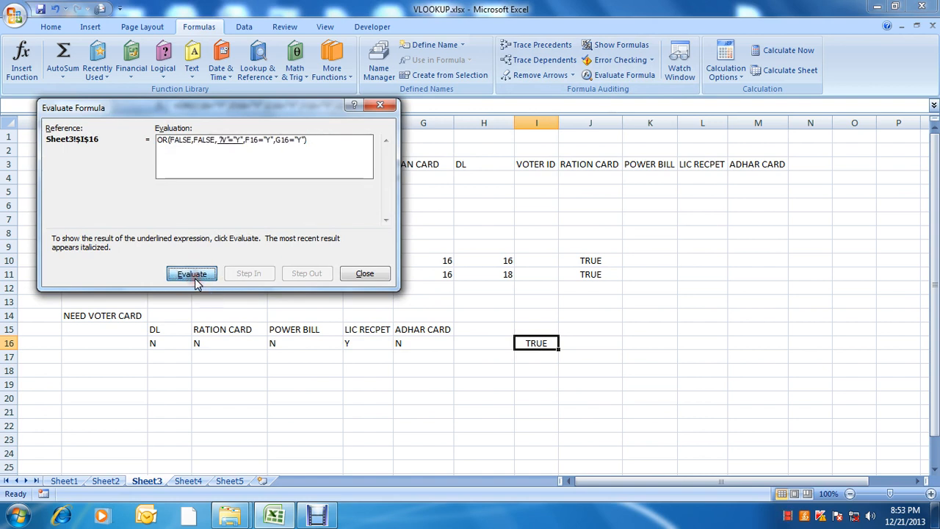
left_click(194, 277)
left_click(193, 278)
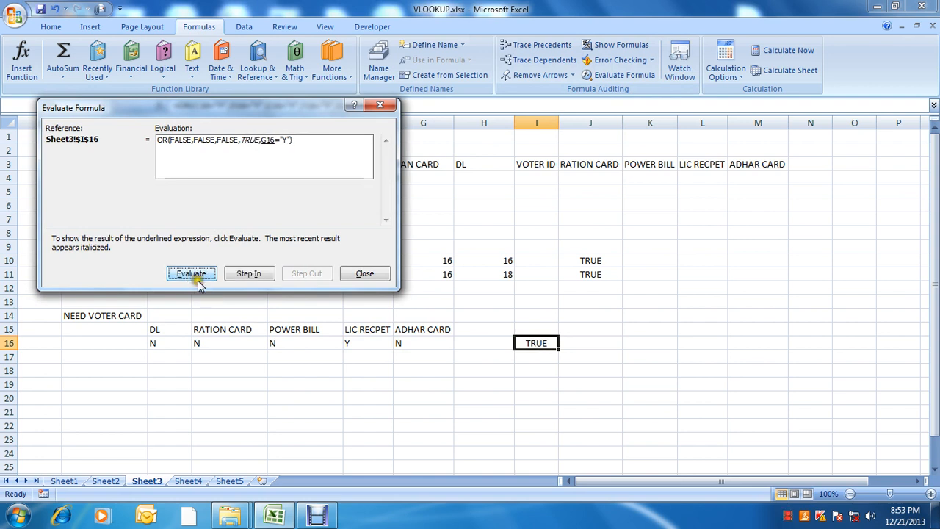
left_click(196, 276)
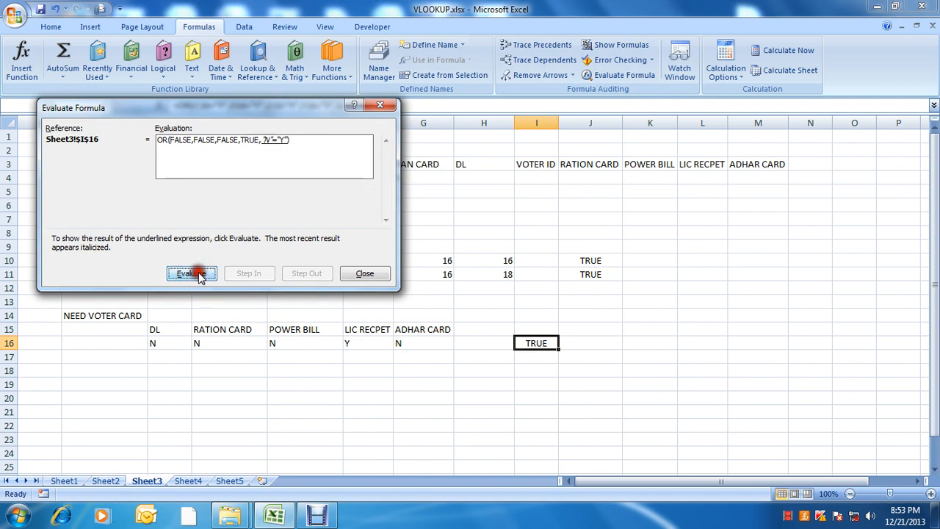
left_click(199, 276)
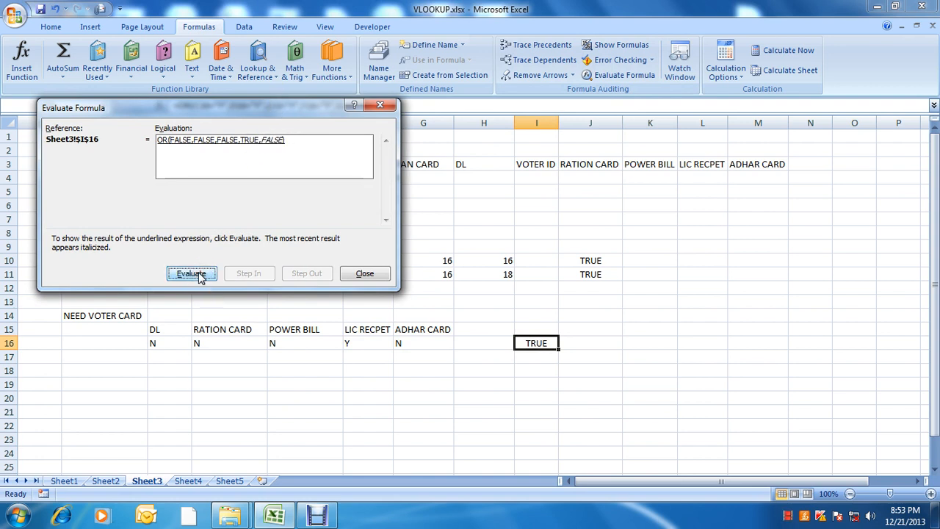
left_click(362, 273)
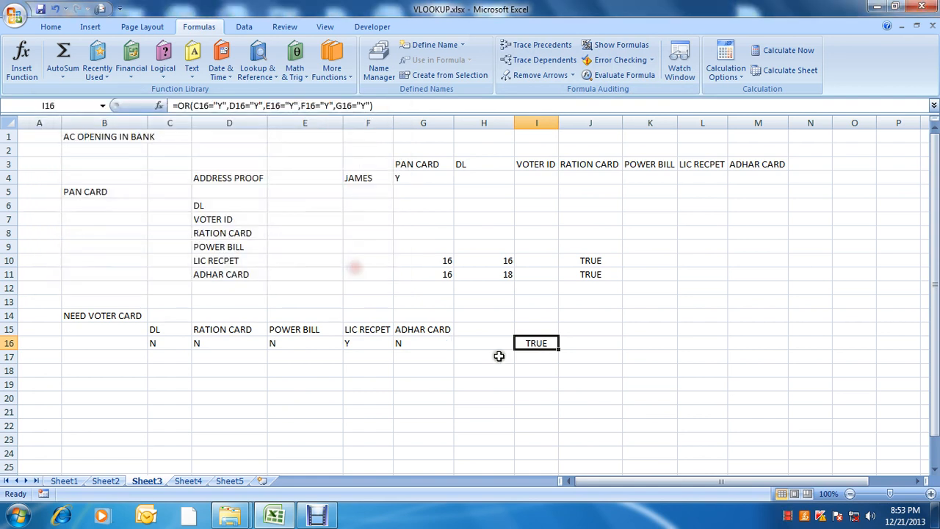
left_click(493, 356)
key("Up")
key("Right")
key("Left")
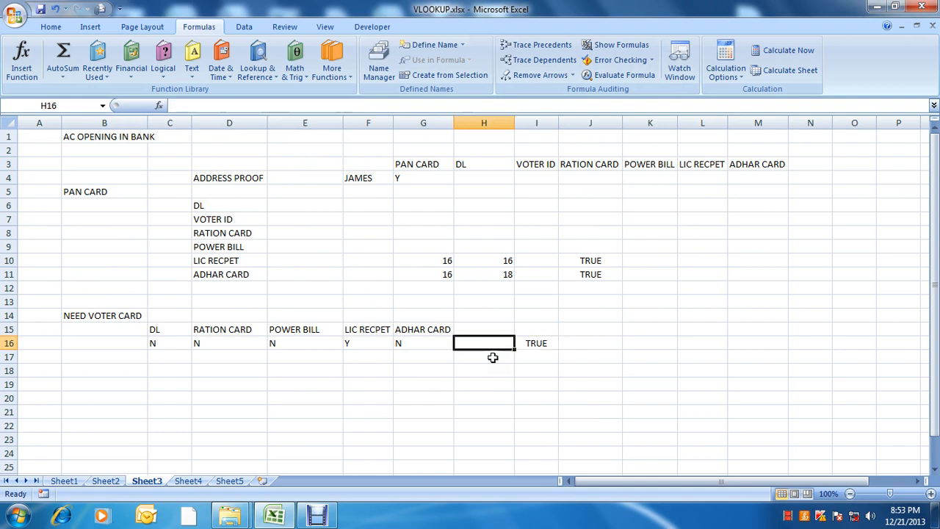
key("Right")
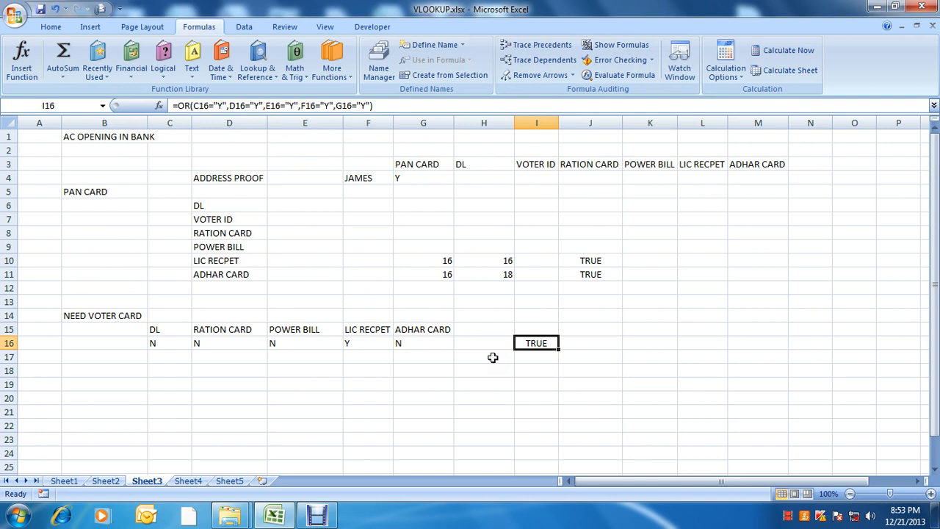
- Insert a blank column before column B so there is room for another document field
key("Left")
key("Left")
key("Left")
key("Left")
key("Left")
key("Left")
key("Left")
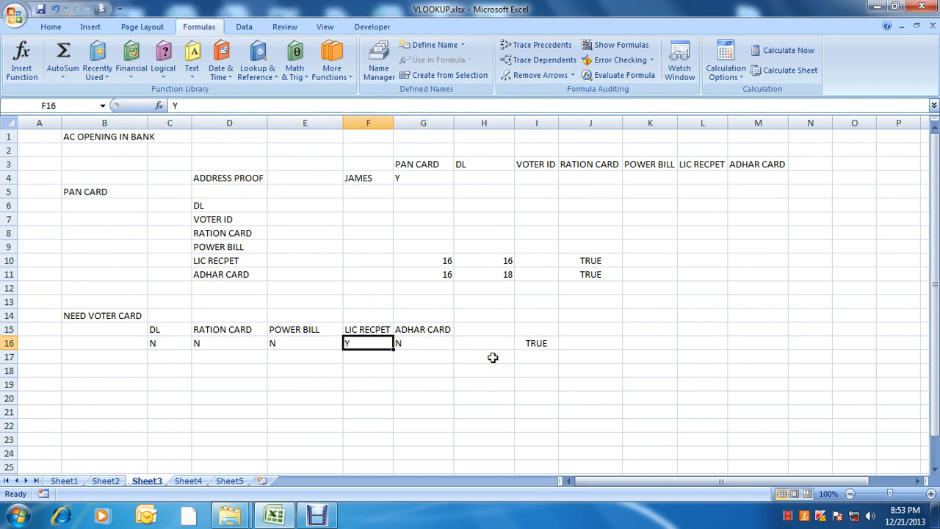
key("ctrl+space")
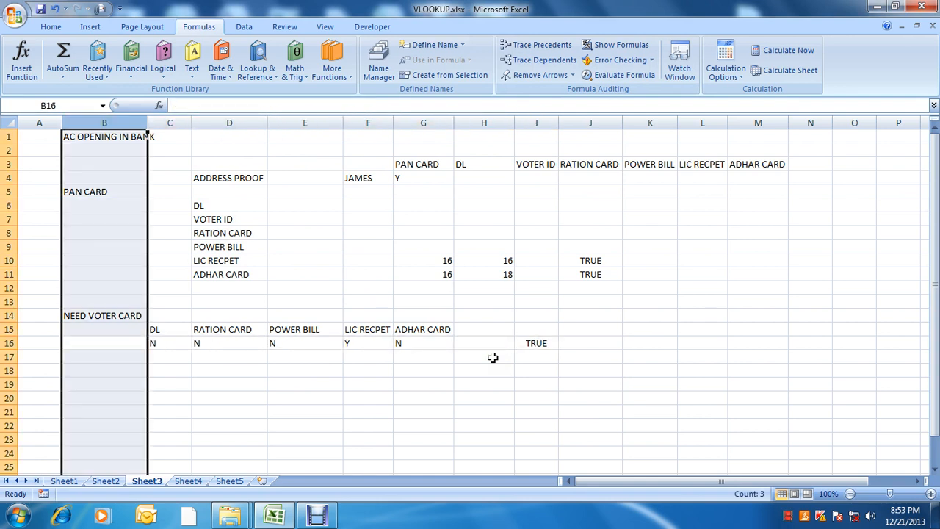
key("ctrl+plus")
- Clear the NEED VOTER CARD label from C14
key("Up")
key("Up")
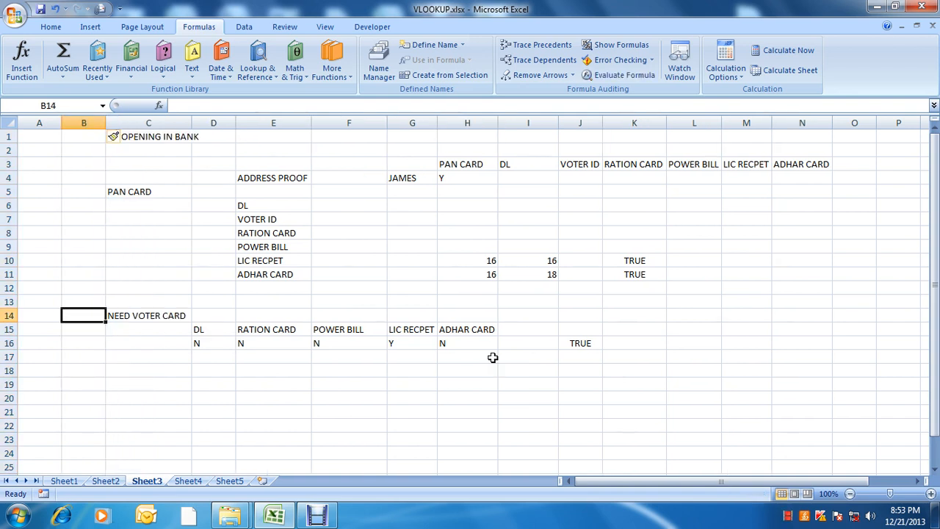
key("Right")
key("Delete")
key("Left")
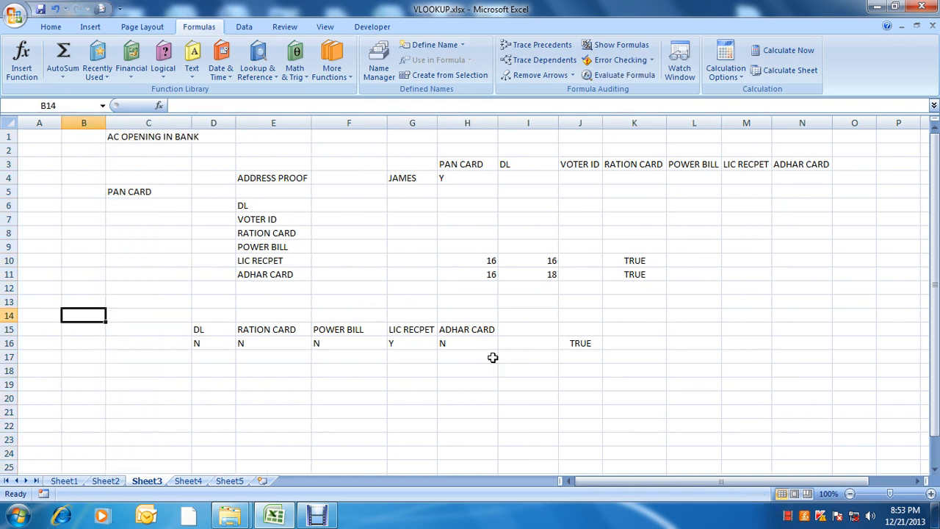
- Enter the heading PANCARD in B15, ahead of the other document headings
key("Down")
type("PAN")
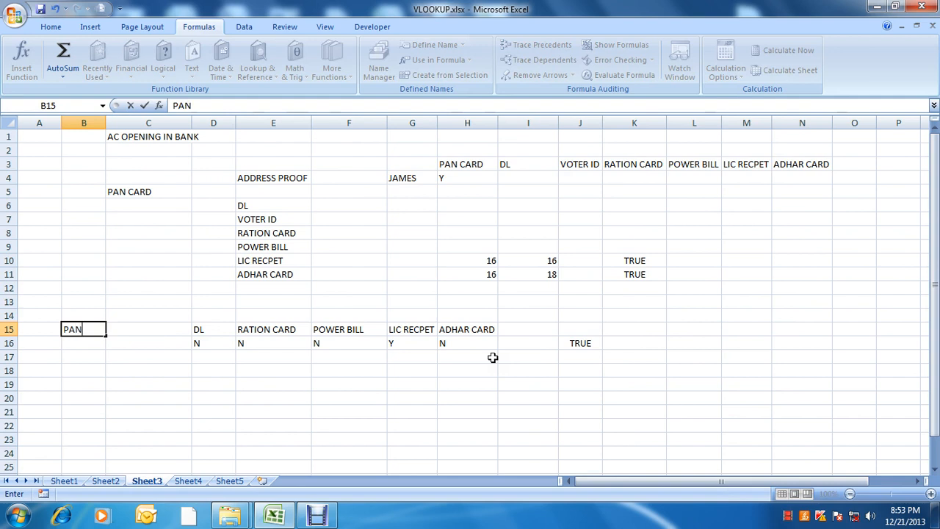
type("CARD")
key("Return")
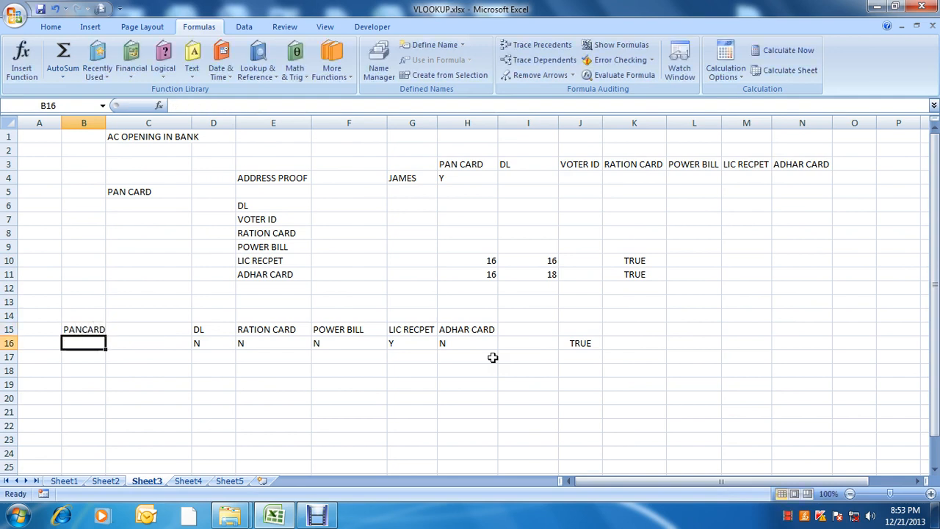
- Copy the document table in B15:J16, including its OR formula, and paste it starting at B18
key("Up")
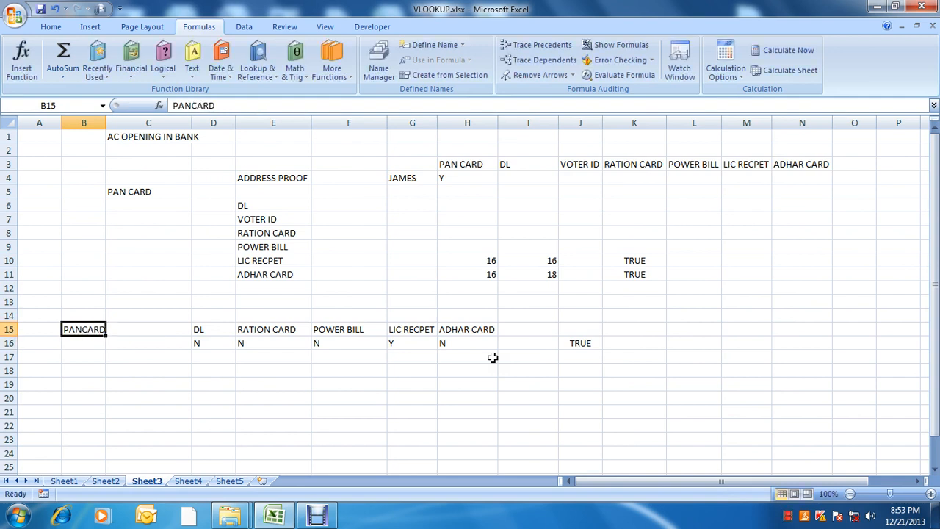
key("shift+Down")
key("shift+Right")
key("shift+Right")
key("shift+Right")
key("shift+Right")
key("shift+Right")
key("shift+Right")
key("shift+Right")
key("shift+Right")
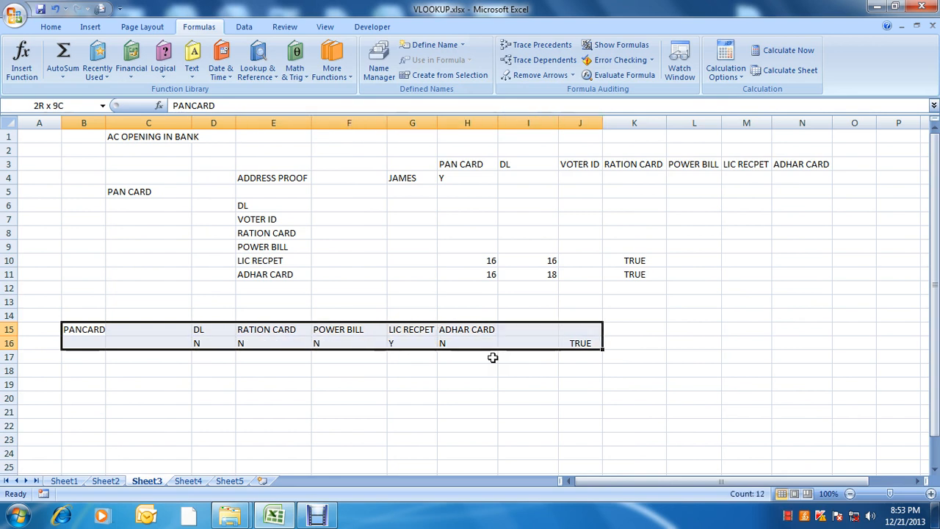
key("ctrl+c")
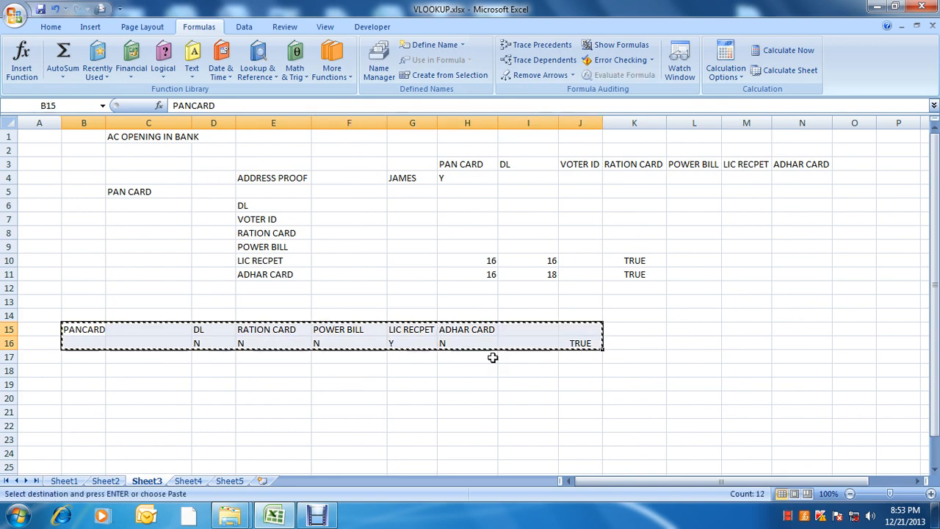
key("Down")
key("Down")
key("Down")
key("ctrl+v")
key("Return")
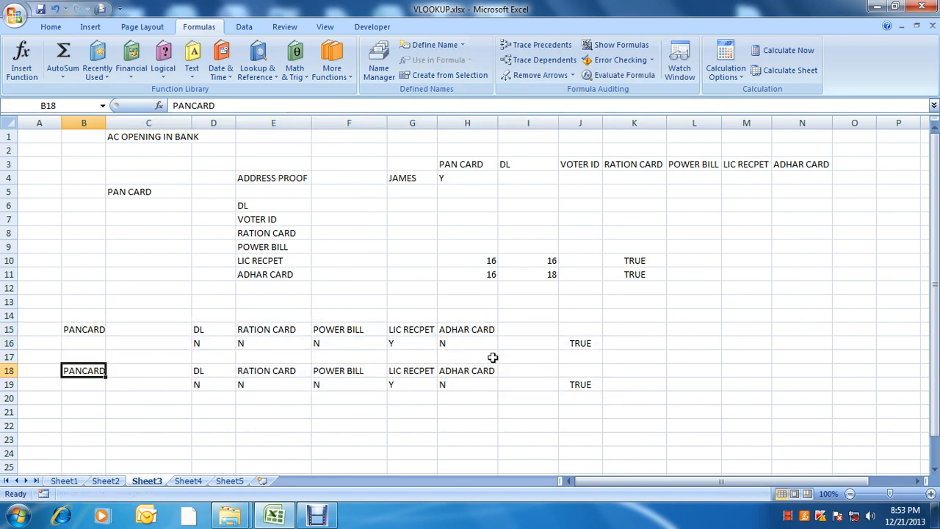
key("Right")
key("Right")
key("Right")
key("Right")
key("Right")
key("Right")
key("Right")
key("Right")
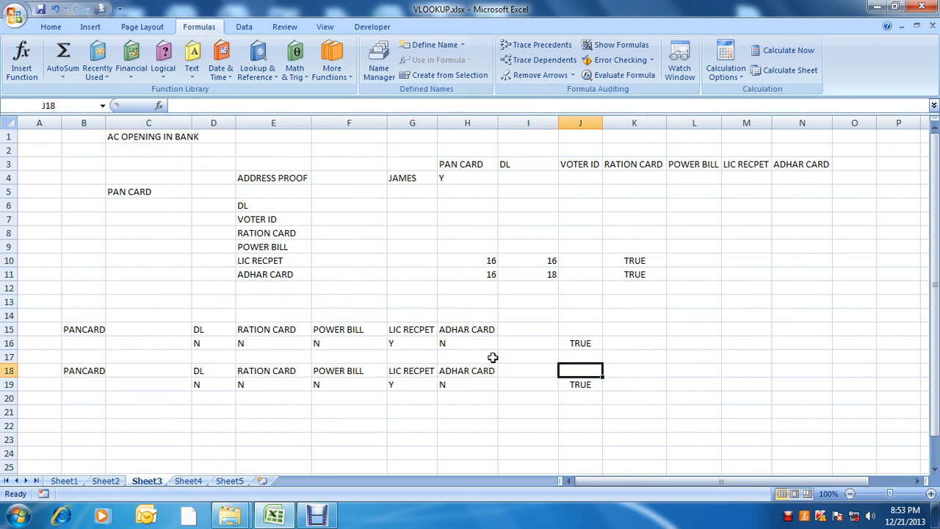
key("Left")
key("Left")
key("Left")
key("Left")
key("Left")
key("Left")
key("Left")
key("Left")
- Mark PANCARD as Y in B19 and check the copied OR formula in J19
key("Down")
key("Right")
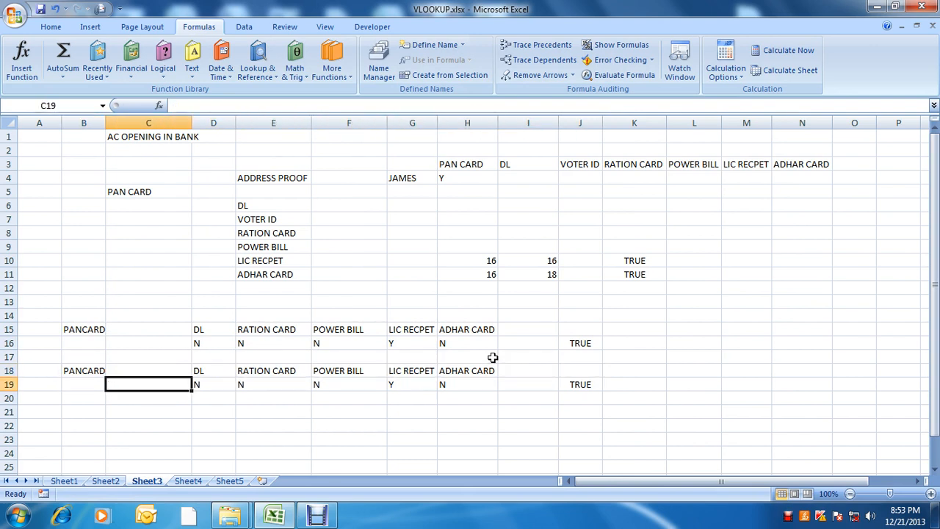
key("Right")
key("Right")
key("Left")
key("Left")
key("Left")
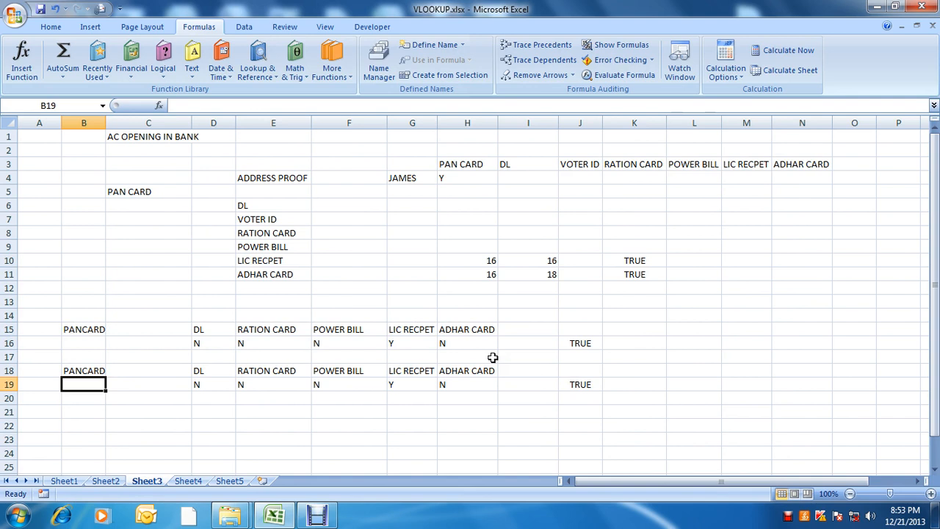
type("Y")
key("Return")
key("Up")
key("Right")
key("Right")
key("Right")
key("Right")
key("Right")
key("Right")
key("Right")
key("Right")
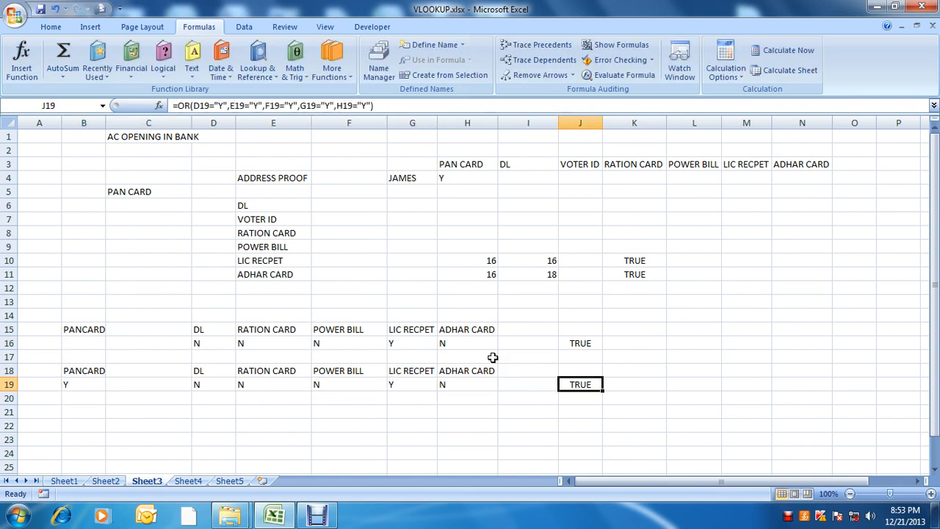
- Enter the formula =B19="Y" in L19 to test whether the PANCARD is submitted
key("Right")
key("Right")
type("=")
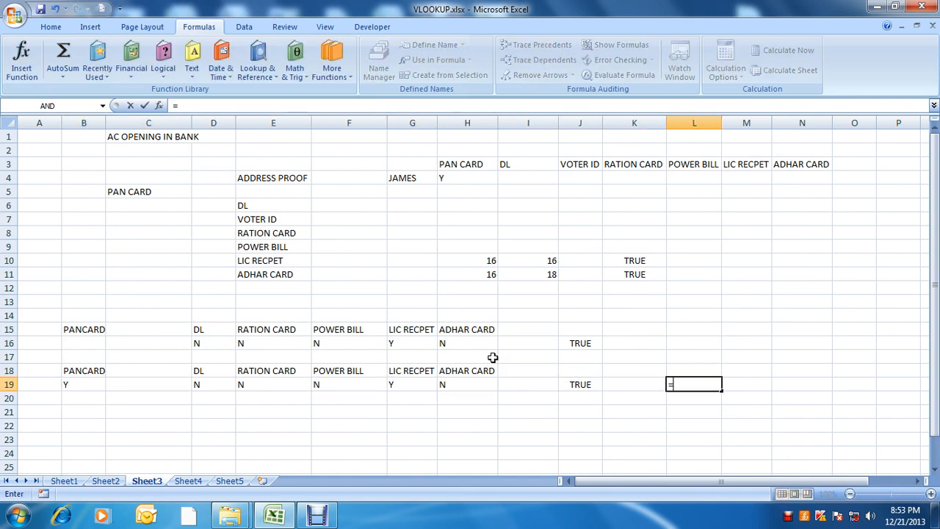
key("Left")
key("Left")
key("Left")
key("Left")
key("Left")
key("Left")
key("Left")
key("Left")
key("Left")
key("Left")
key("Left")
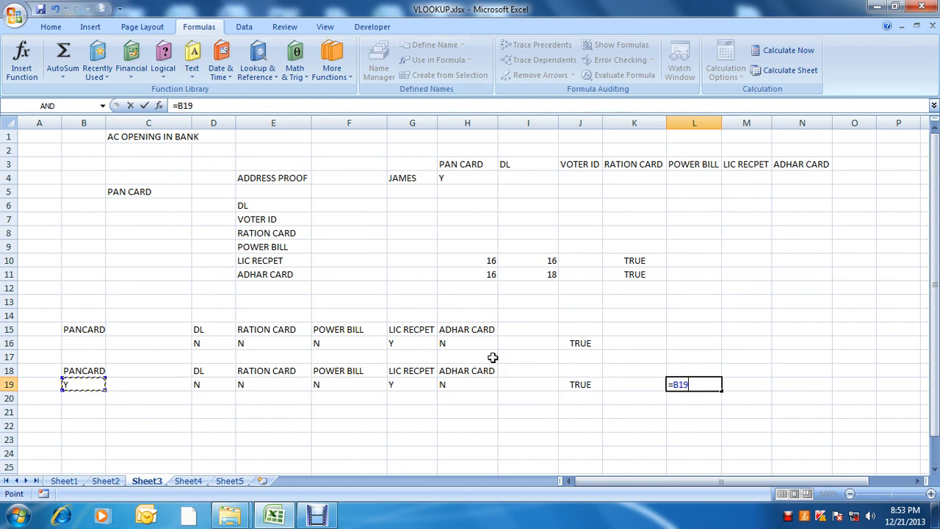
key("Right")
type("=")
key("Return")
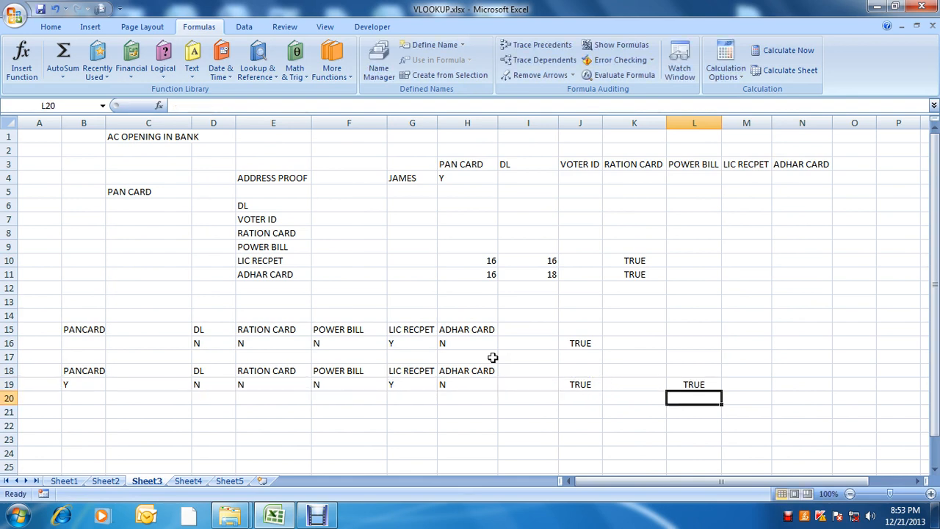
- Change the PANCARD mark in B19 to N and check the test result in L19
key("Up")
key("Left")
key("Left")
key("Left")
key("Left")
key("Left")
key("Left")
key("Left")
key("Left")
key("Left")
key("Left")
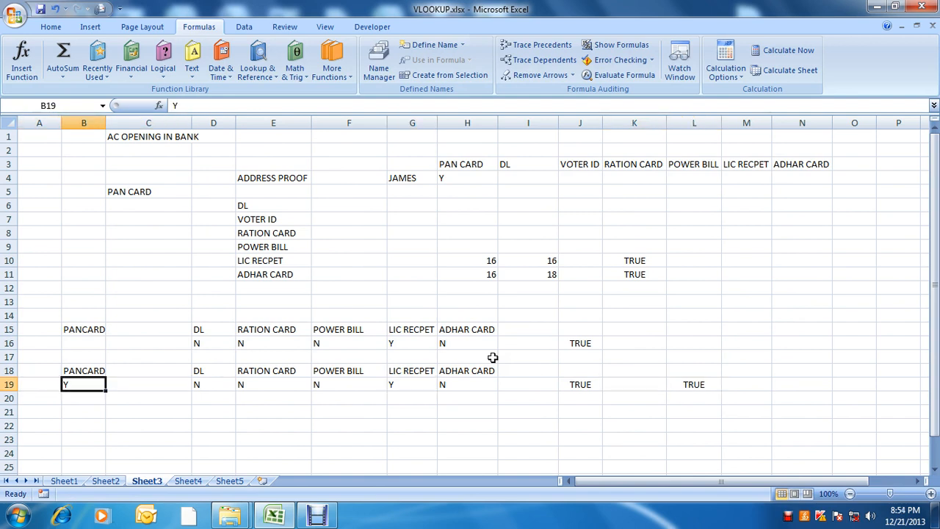
type("N")
key("Return")
key("Up")
key("Right")
key("Right")
key("Right")
key("Right")
key("Right")
key("Right")
key("Right")
key("Right")
key("Right")
key("Right")
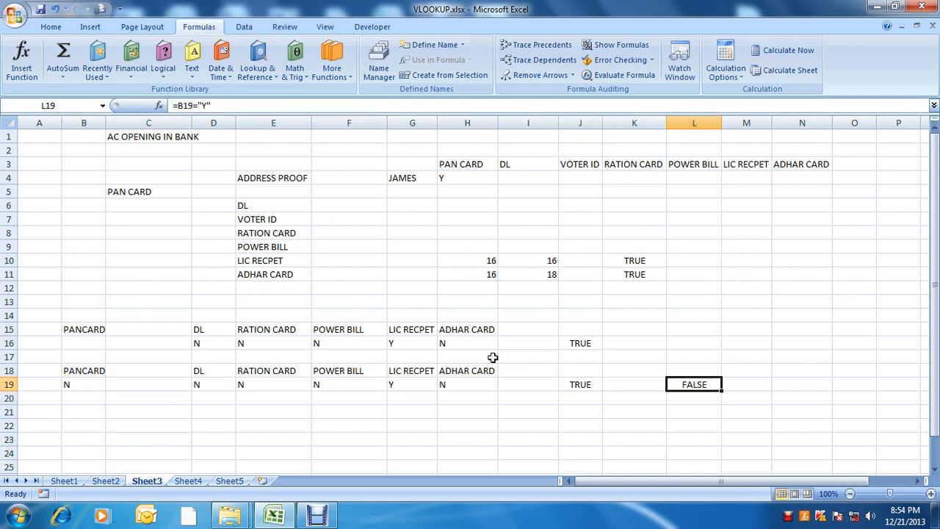
- Compare the OR result in J19 with the PANCARD test in L19 and inspect the L19 formula's reference
key("Left")
key("Left")
key("Right")
key("Right")
key("Left")
key("Left")
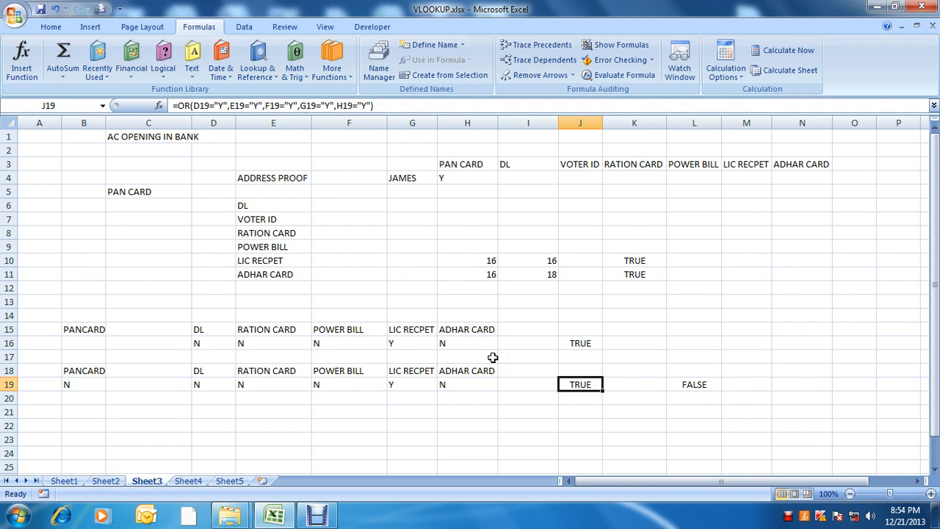
key("Right")
key("Right")
key("Right")
key("Left")
key("Left")
key("Left")
key("Left")
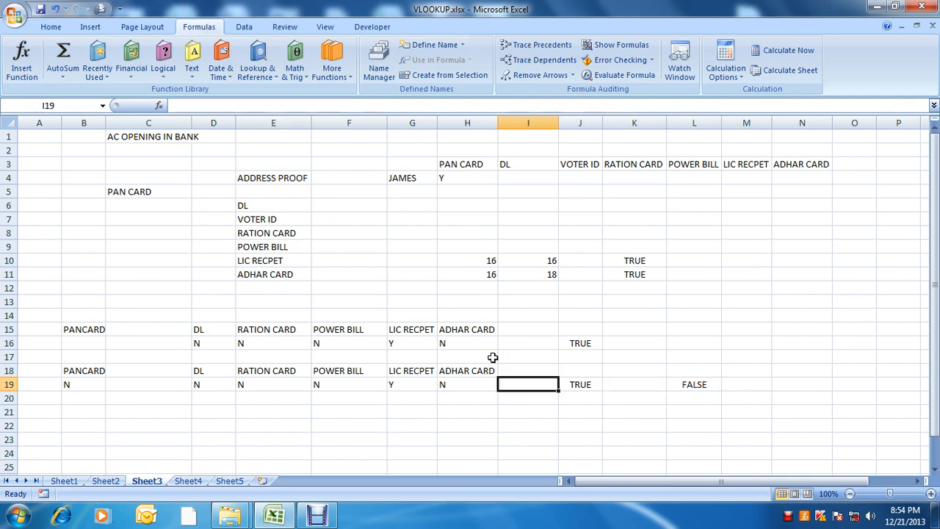
key("Right")
key("Right")
key("Right")
key("Left")
key("Left")
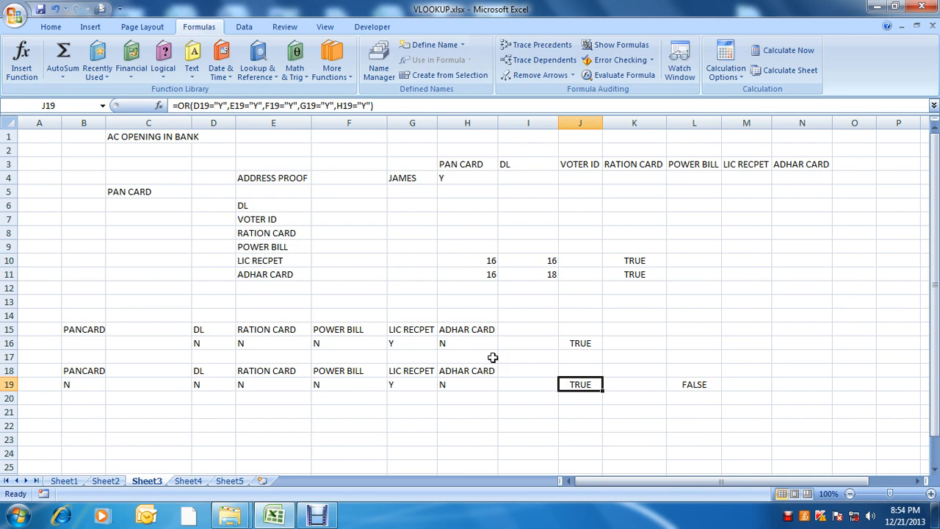
key("Right")
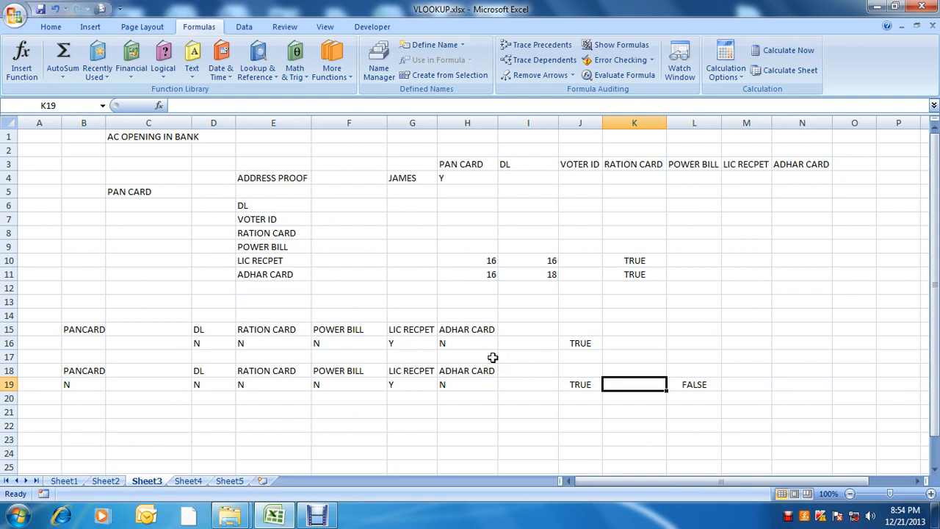
key("Right")
key("F2")
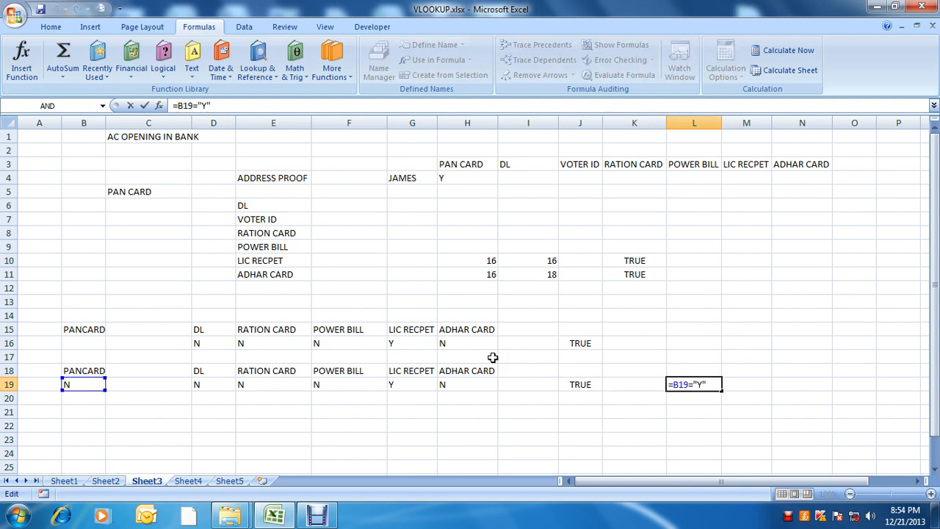
- Enter =AND(J19,L19) in J21 to combine the OR result with the PANCARD test, and reselect J21
key("Left")
key("Left")
key("Down")
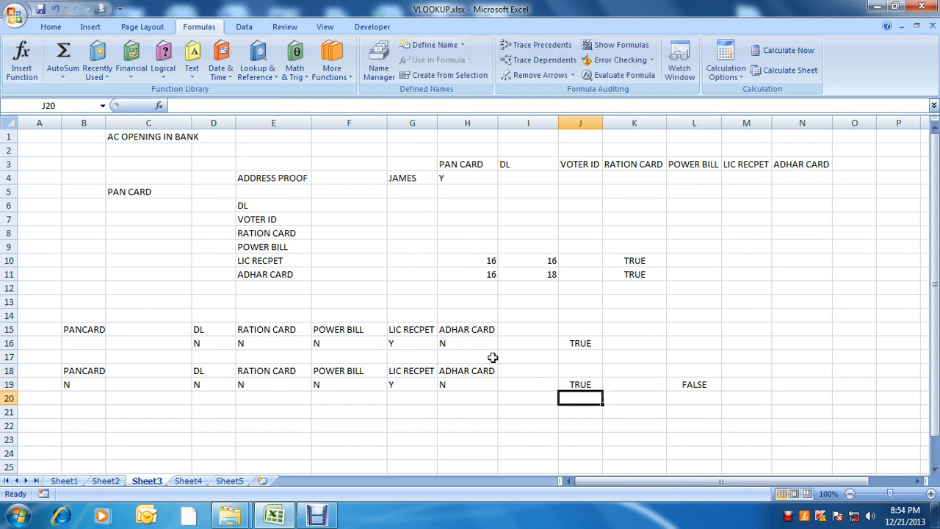
key("Down")
type("=AMD")
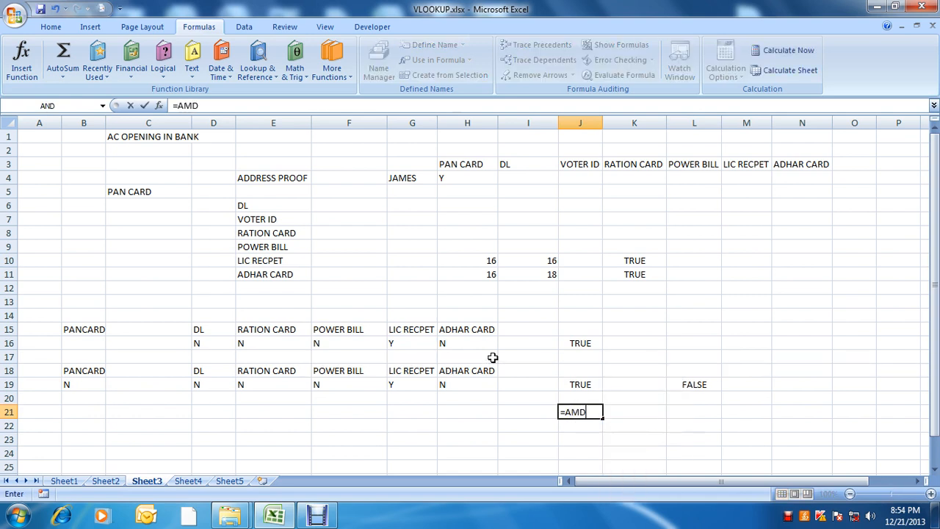
key("BackSpace")
key("BackSpace")
type("ND(")
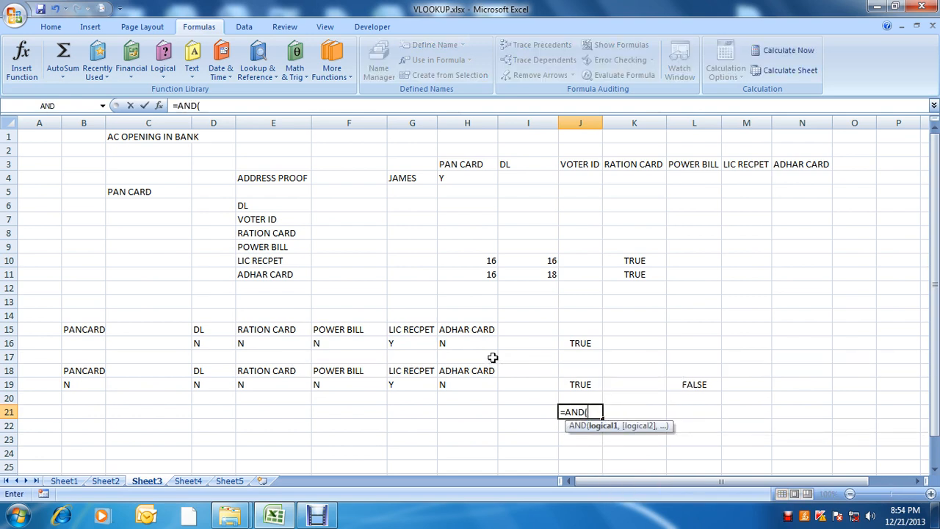
key("Up")
key("Up")
type(",")
key("Up")
key("Up")
key("Right")
key("Right")
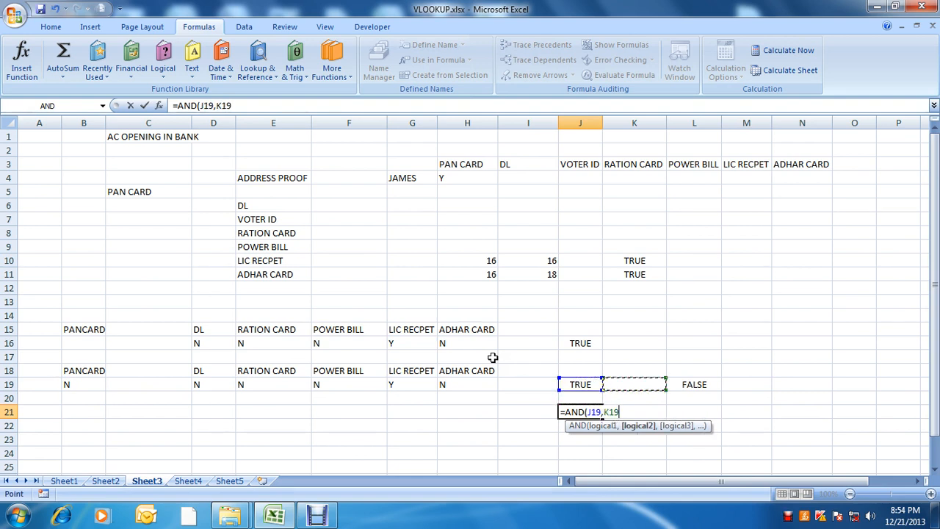
key("Return")
key("Up")
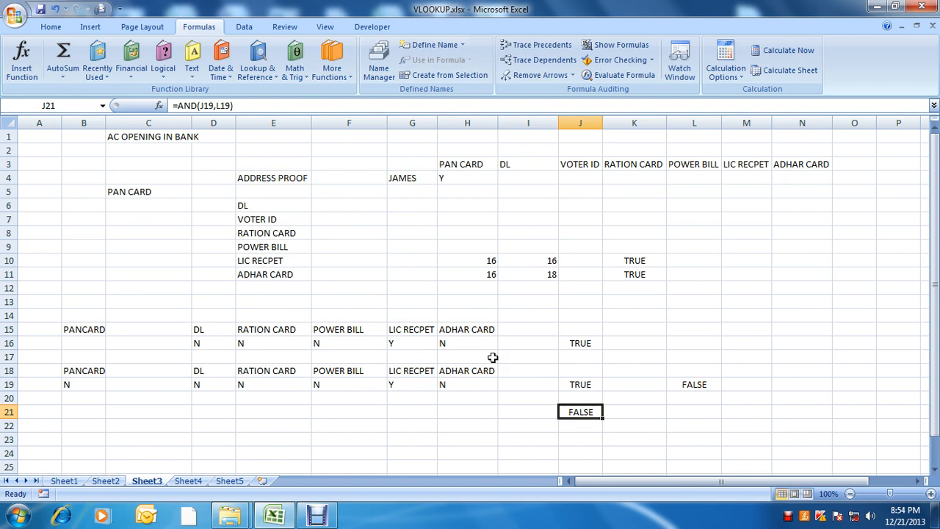
- Change the PANCARD mark in B19 to Y
key("Left")
key("Left")
key("Left")
key("Left")
key("Left")
key("Left")
key("Left")
key("Left")
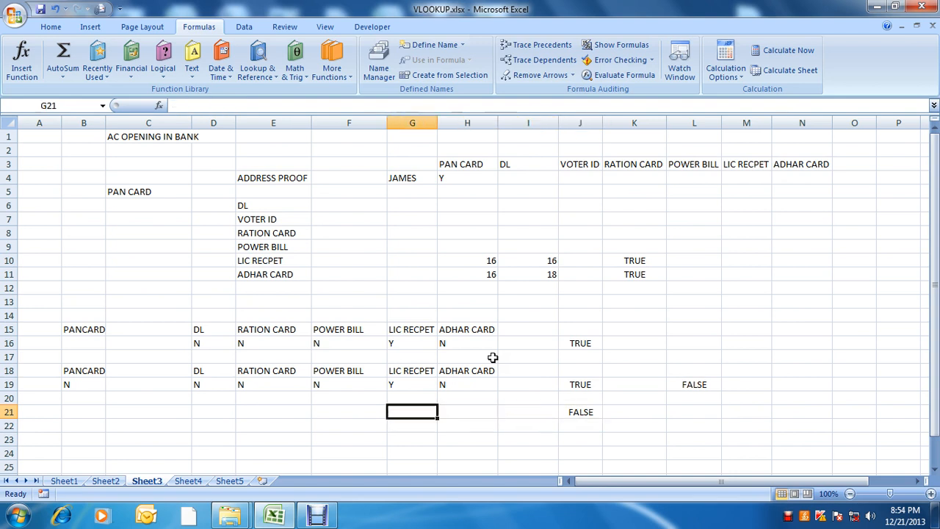
key("Up")
key("Up")
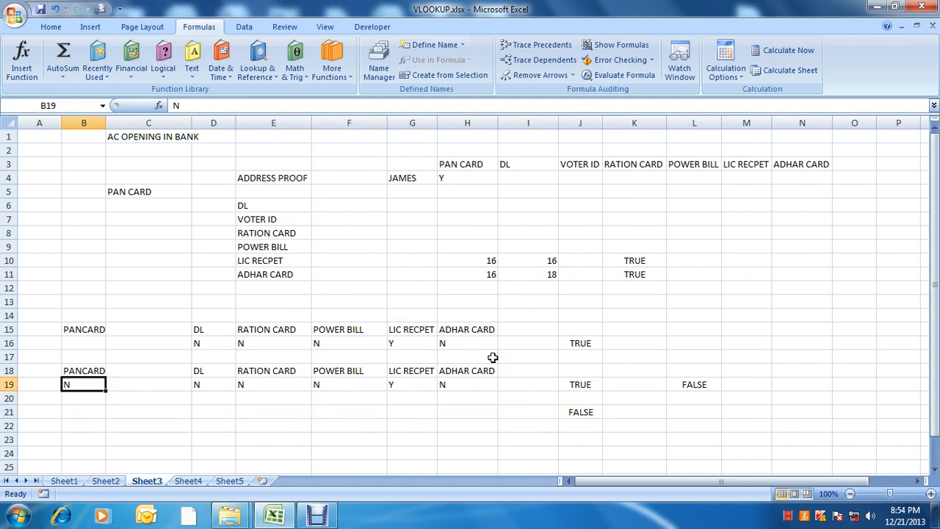
type("Y")
key("Return")
- Review the OR formula in J19 and highlight the five document marks in D19:H19 that it tests
key("Up")
key("Right")
key("Right")
key("Right")
key("Right")
key("Right")
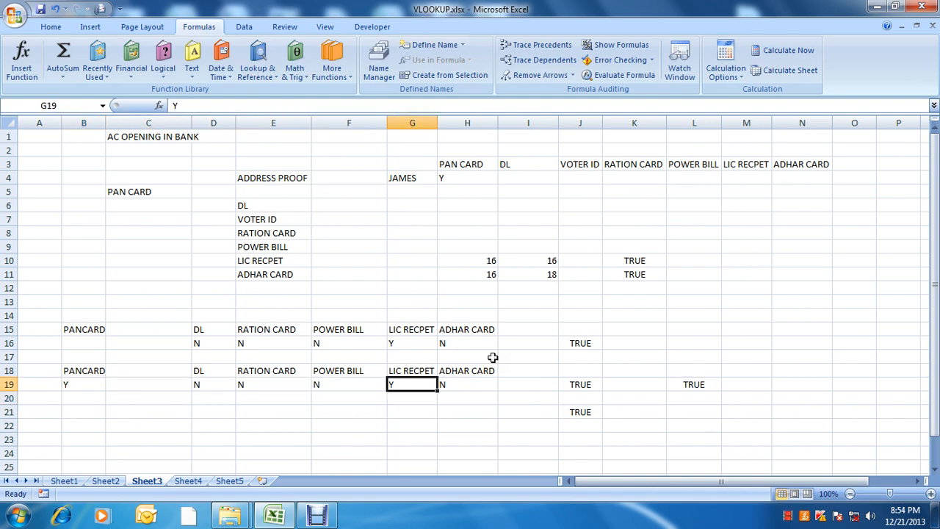
key("Right")
key("Right")
key("Right")
key("Right")
key("Left")
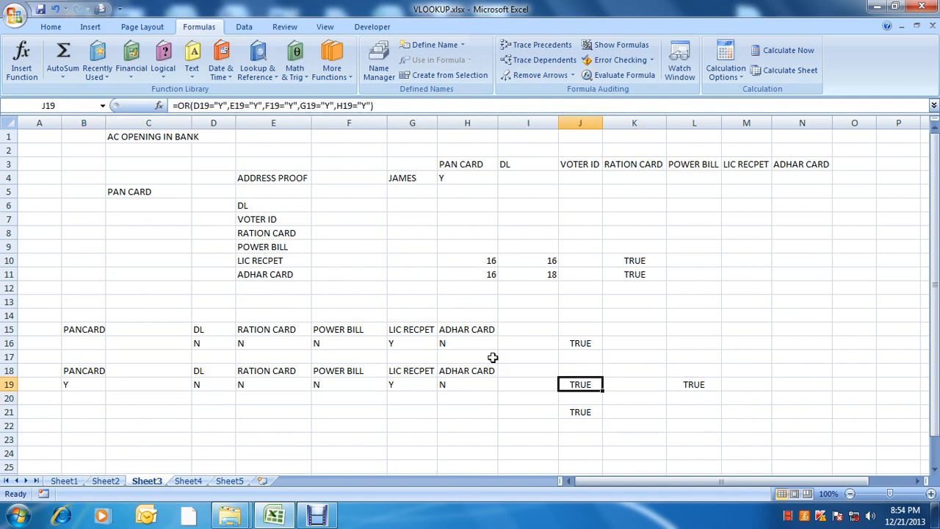
key("Left")
key("Left")
key("shift+Left")
key("shift+Left")
key("shift+Left")
key("shift+Left")
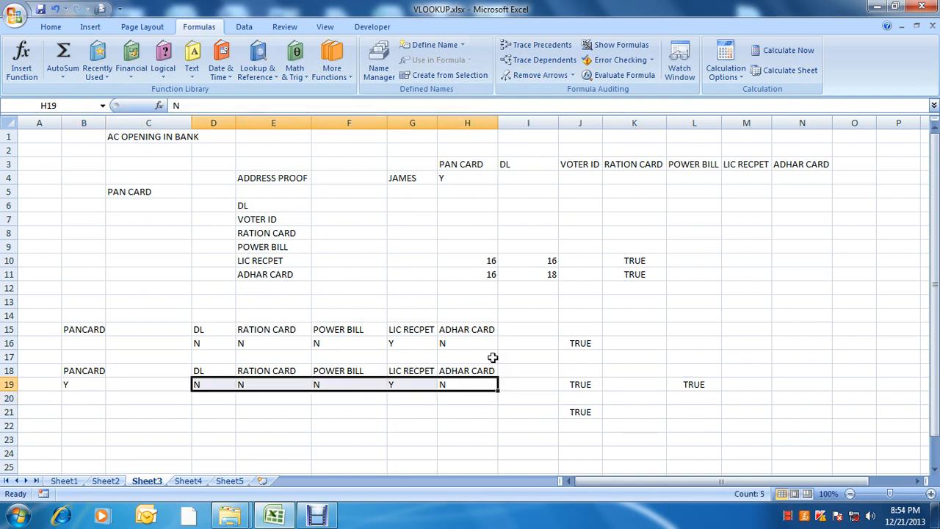
- Check the PANCARD test in L19 and the combined AND formula in J21
key("Right")
key("Right")
key("Right")
key("Right")
key("Right")
key("Left")
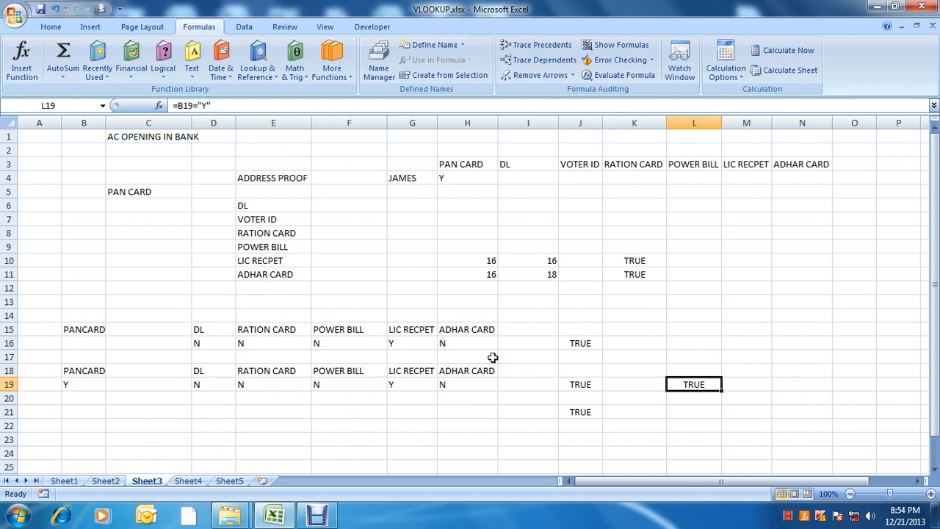
key("Down")
key("Down")
key("Left")
key("Left")
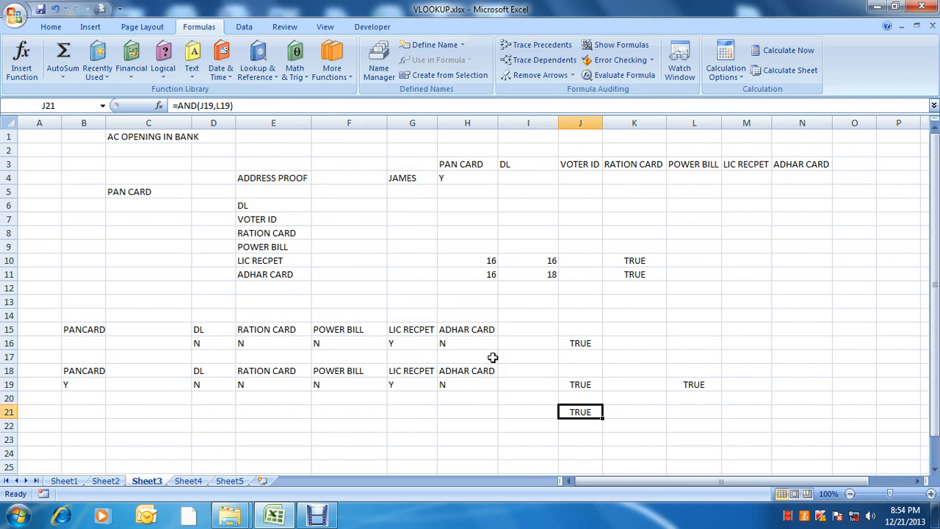
- Clear the combined AND formula from J21 and return to the OR formula in J19
key("Delete")
key("Up")
key("Up")
key("Down")
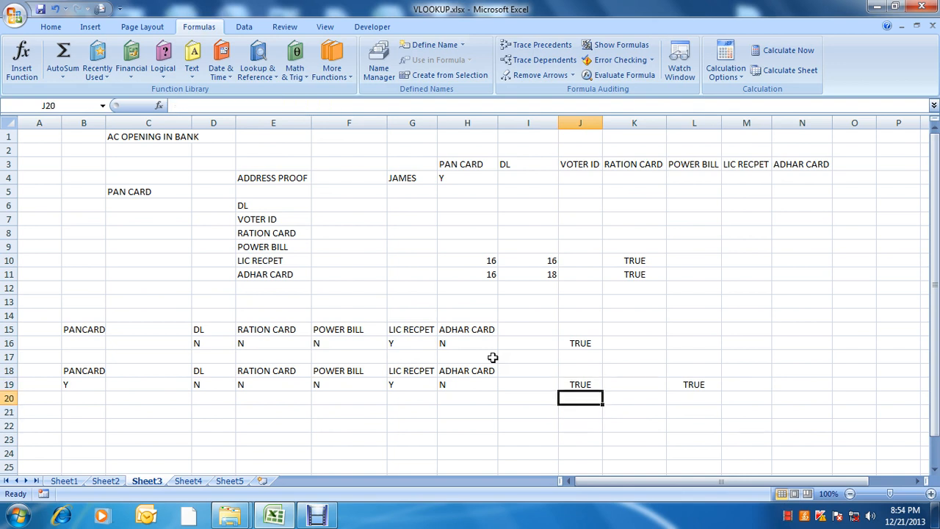
key("Down")
key("ctrl+z")
key("ctrl+c")
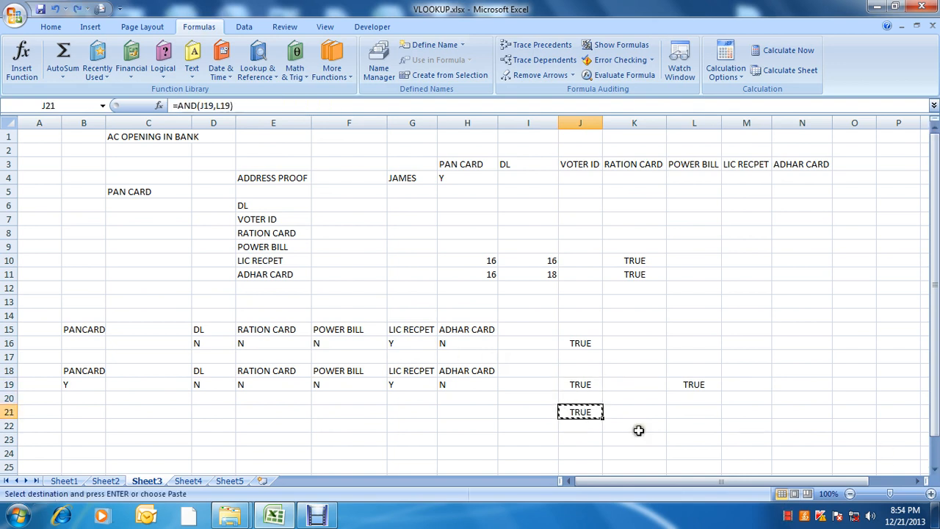
key("Escape")
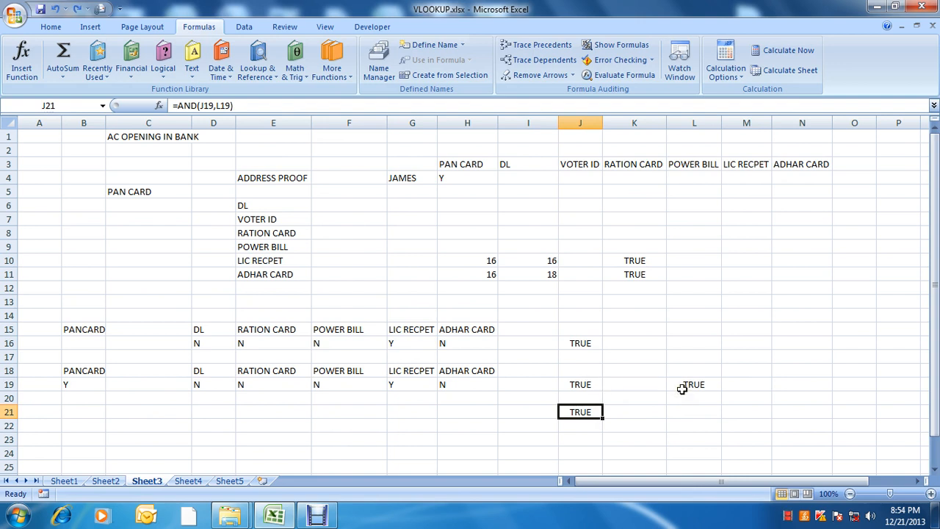
key("Up")
key("Up")
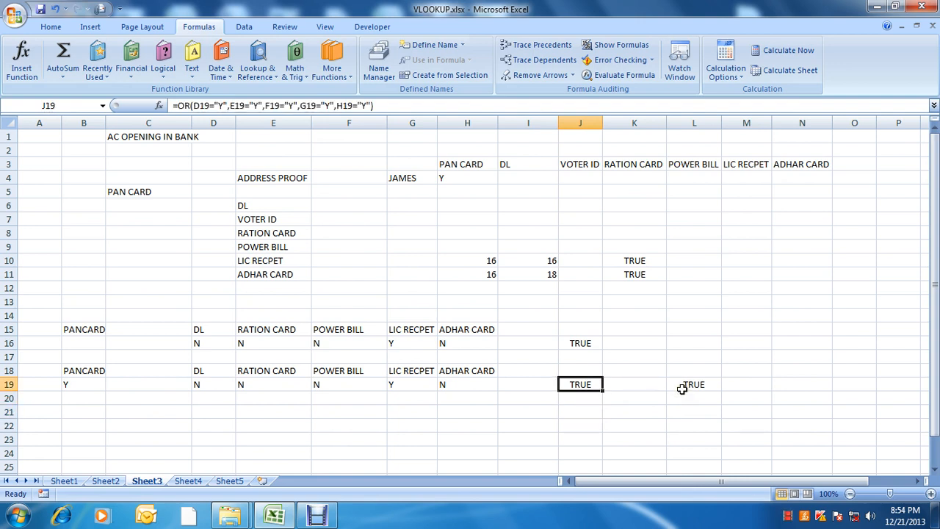
- Inspect the cell reference in the L19 PANCARD test and return to J19 without changing anything
key("Right")
key("Right")
key("F2")
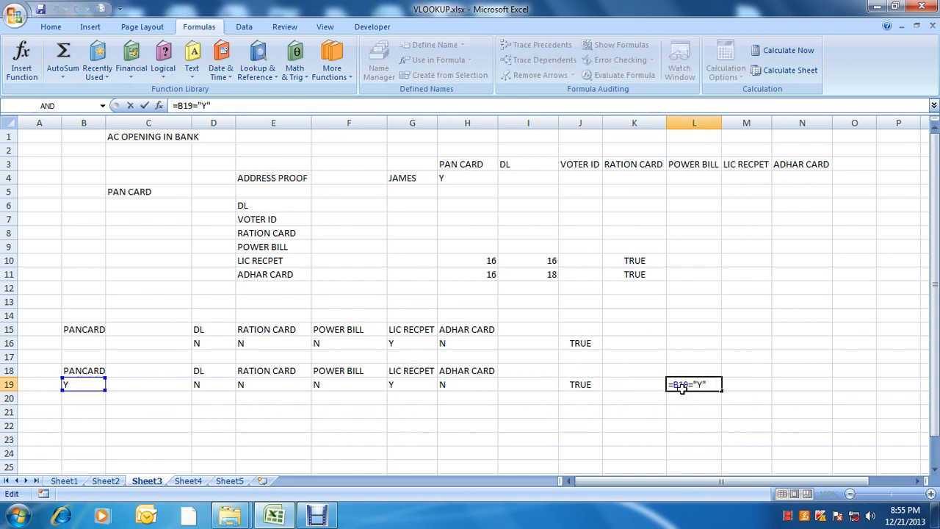
left_click_drag(682, 389, 682, 389)
key("Escape")
key("Left")
key("Left")
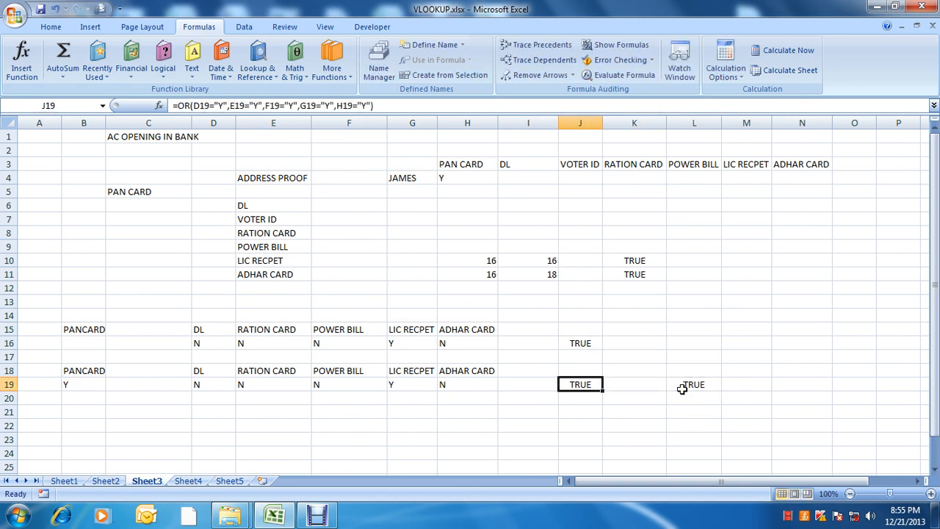
- Extend the J19 formula to =AND(B19="Y",OR(D19="Y",E19="Y",F19="Y",G19="Y",H19="Y")) and reselect J19
key("F2")
type("AND")
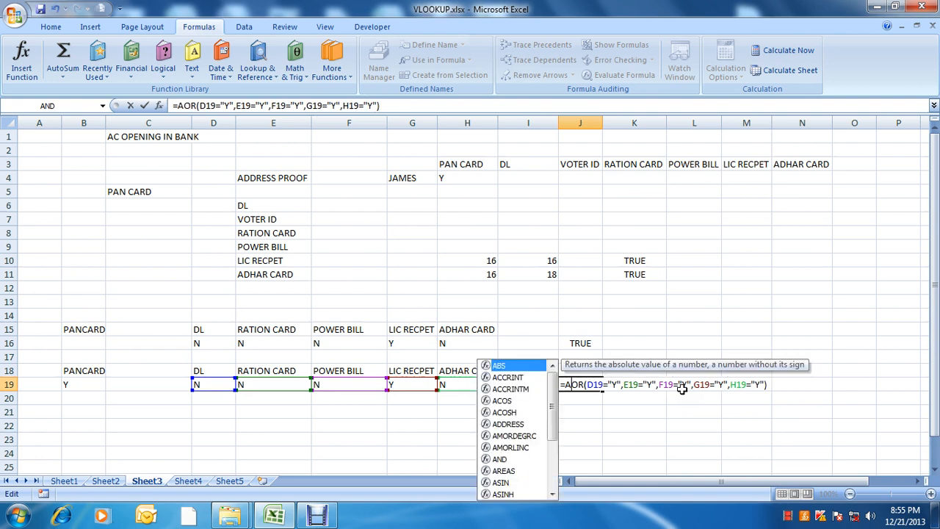
type("(")
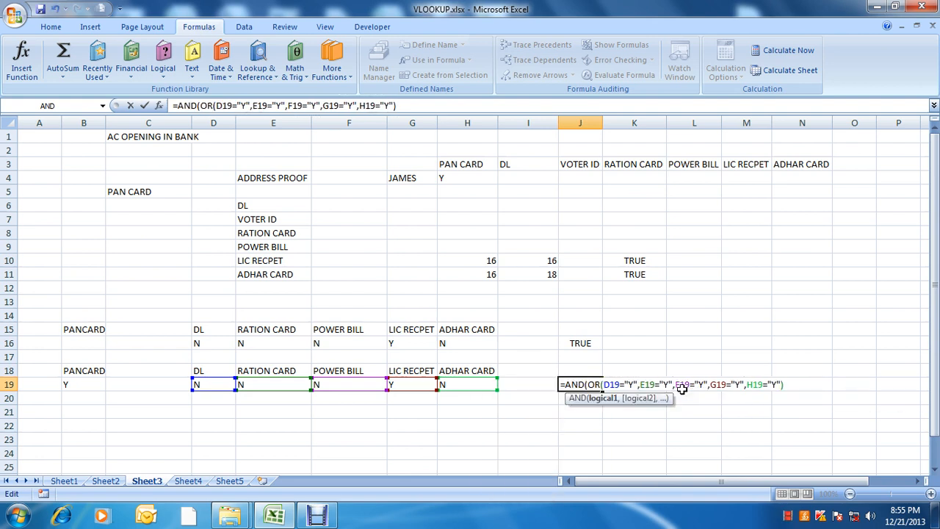
type("B19=\"Y\"")
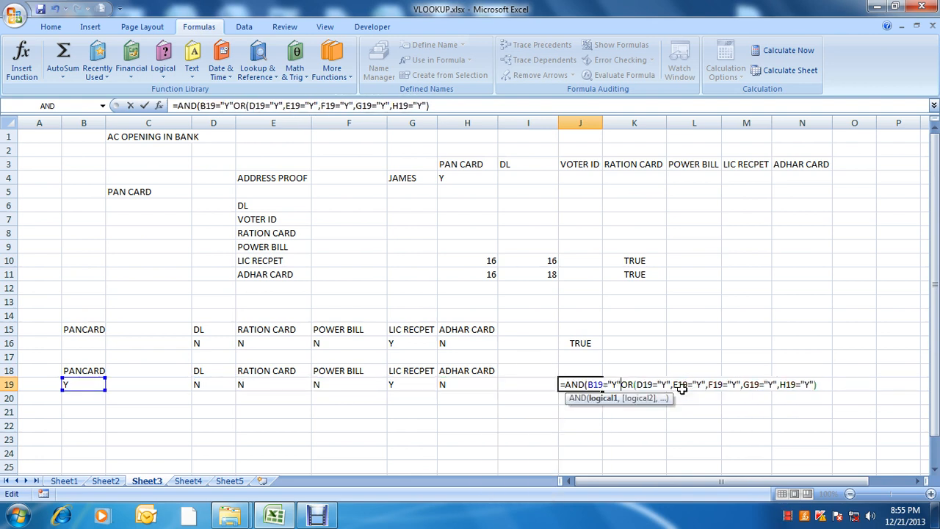
type(",")
key("Return")
key("Return")
key("Up")
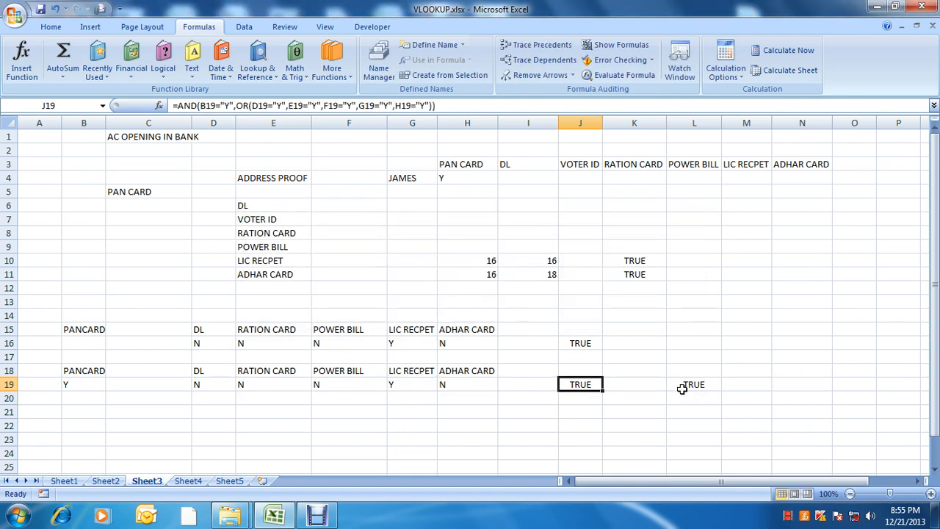
- Delete the separate PANCARD test from L19 and return to J19
left_click(681, 390)
key("Delete")
key("Left")
key("Left")
- Examine the nested J19 formula, highlighting its B19 condition and its OR part, and leave it unchanged
key("F2")
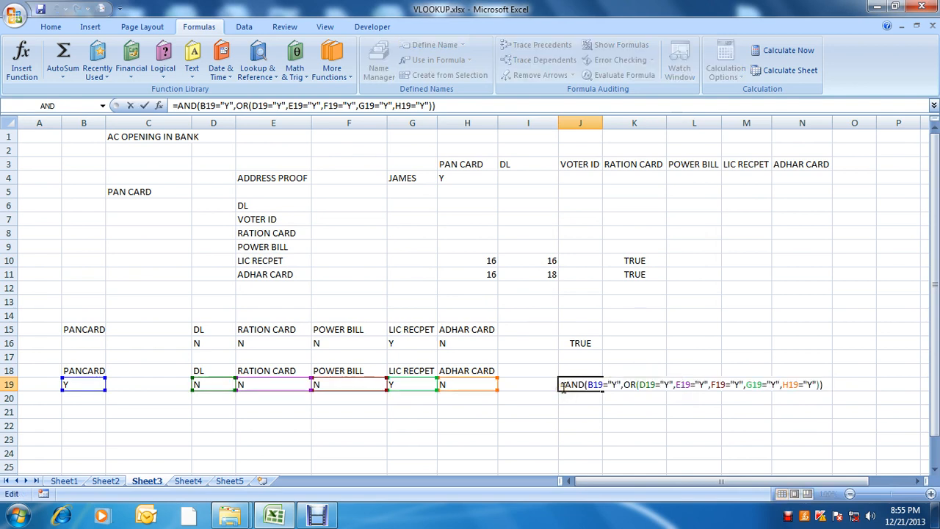
left_click(615, 384)
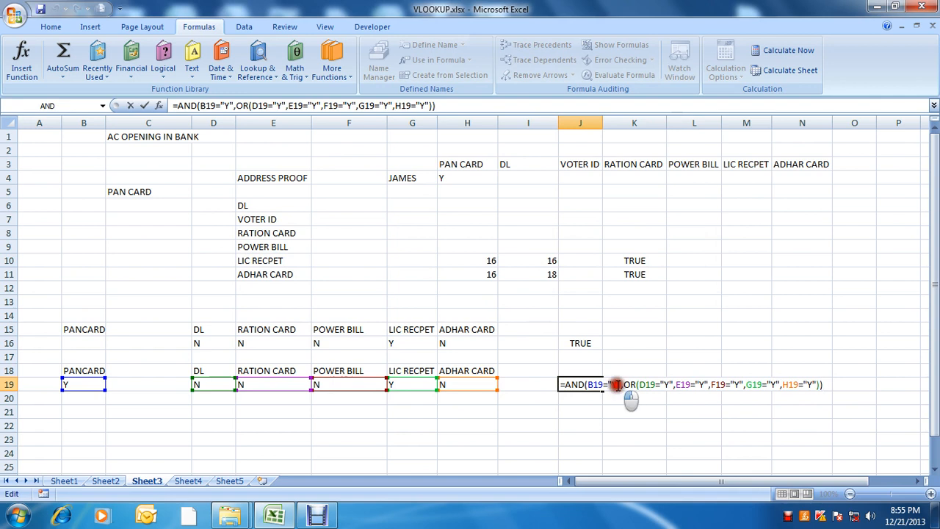
left_click_drag(615, 385, 587, 385)
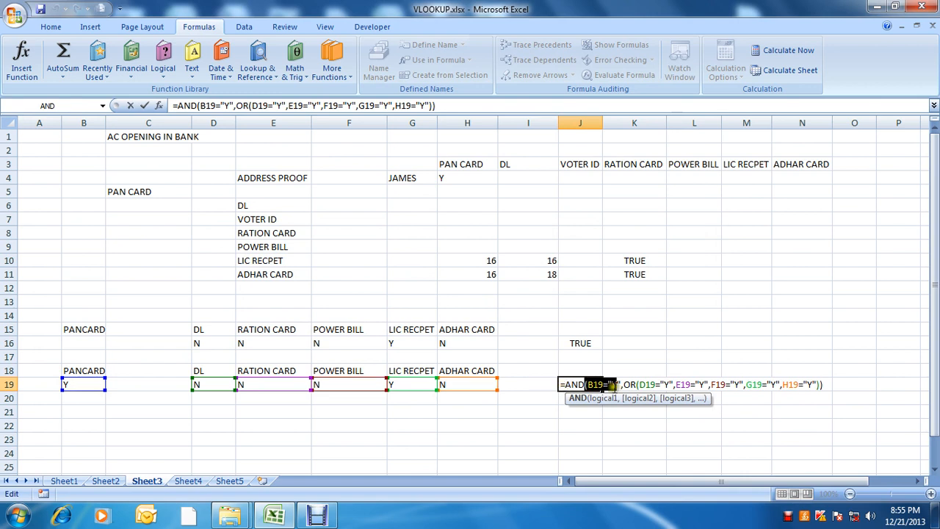
left_click_drag(623, 384, 810, 383)
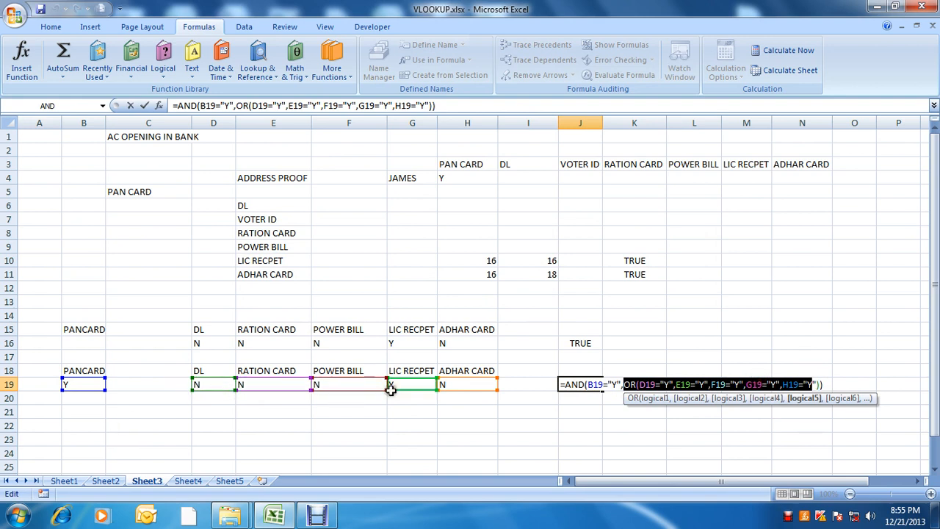
key("Return")
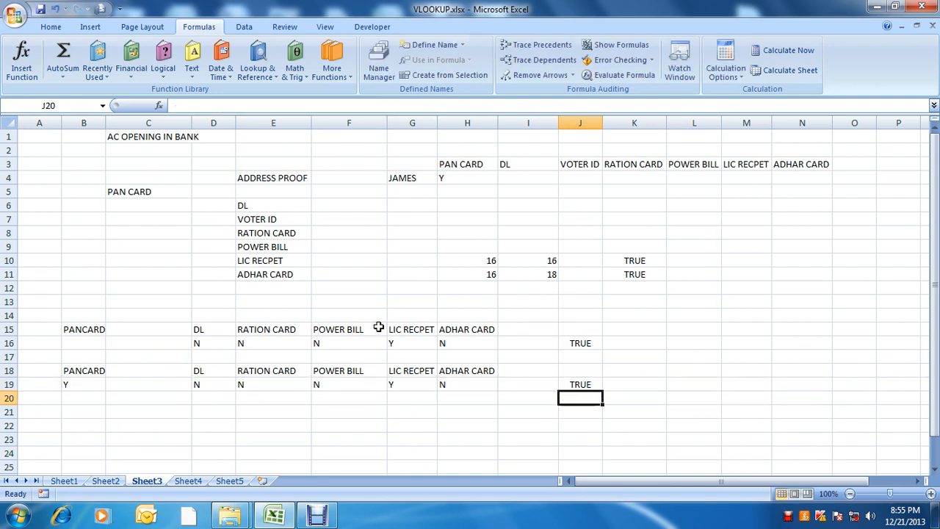
key("Up")
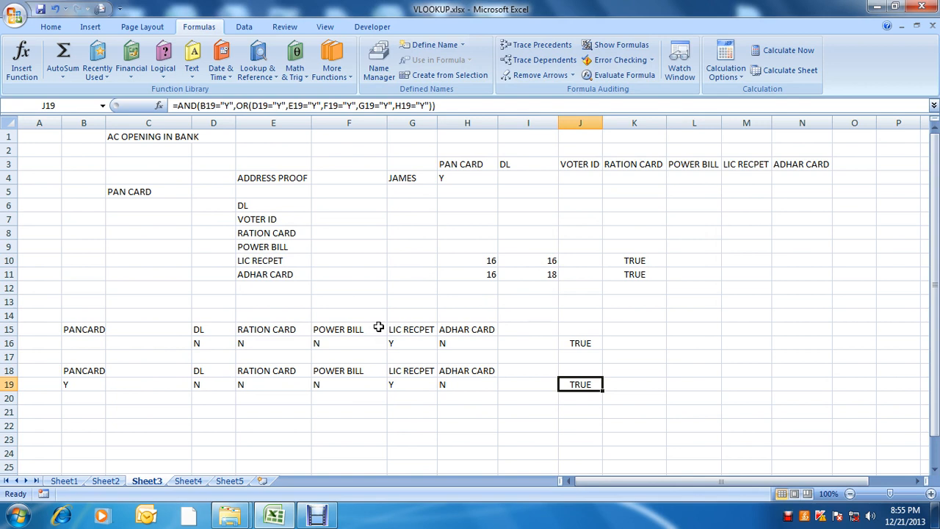
key("F2")
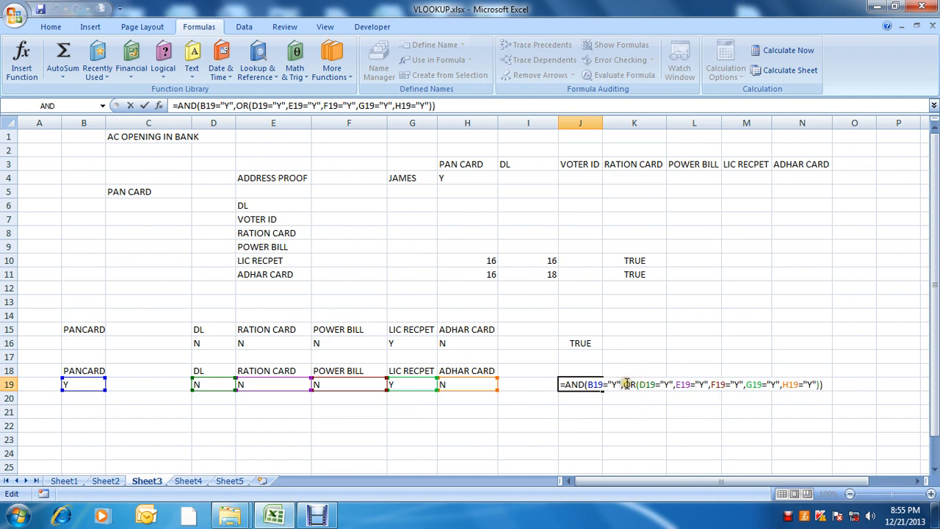
left_click_drag(626, 383, 804, 381)
left_click_drag(817, 379, 821, 381)
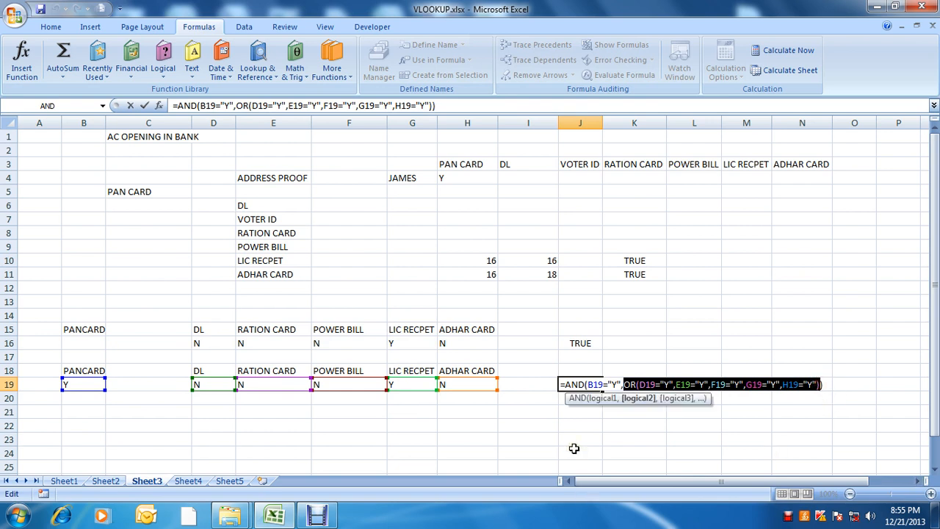
key("Return")
key("Up")
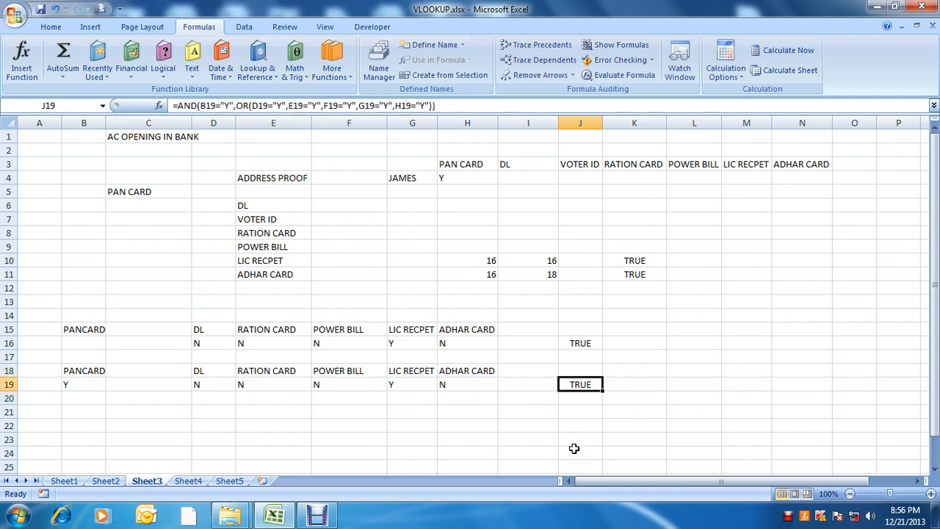
- Review the document marks across row 19 from J19 to A19 and back to the nested formula
key("Left")
key("Left")
key("Left")
key("Left")
key("Left")
key("Left")
key("Left")
key("Left")
key("Left")
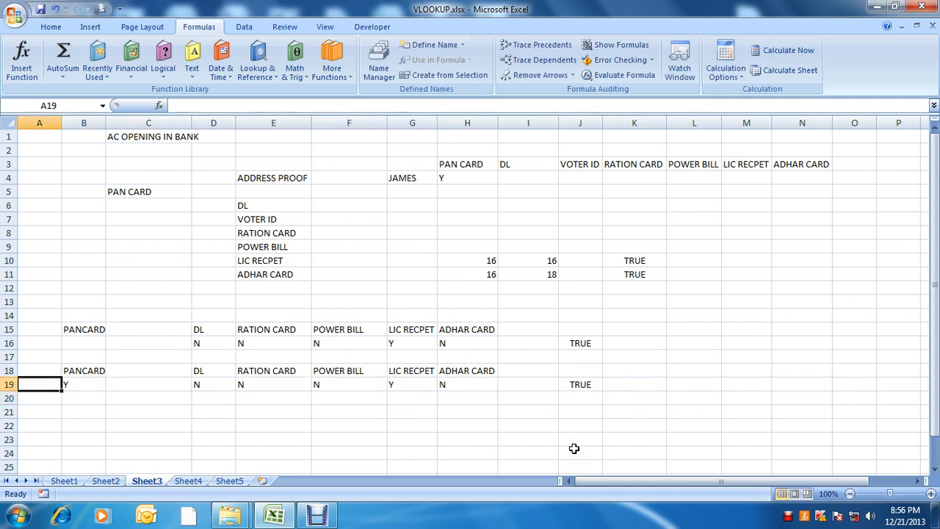
key("Right")
key("Right")
key("Right")
key("Right")
key("Right")
key("Right")
key("Right")
key("Right")
key("Right")
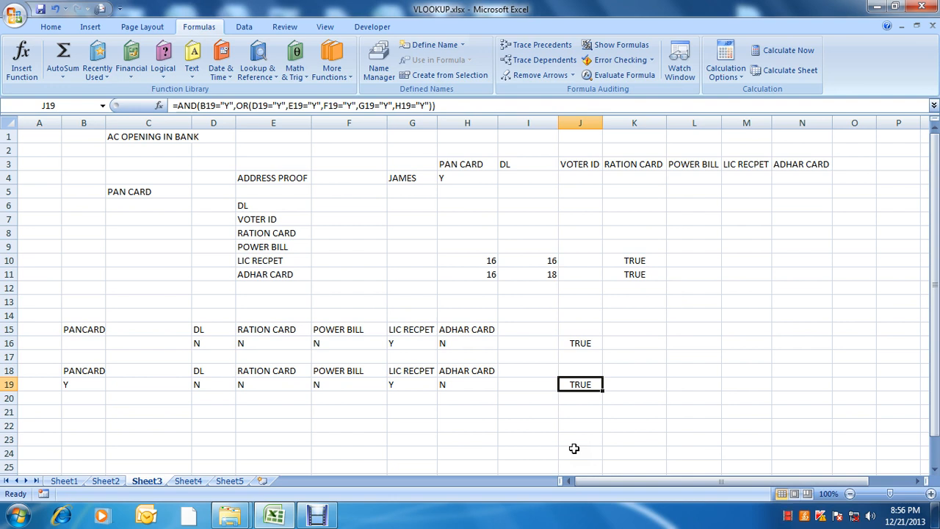
- Try N as the PANCARD mark in B19 to test the nested J19 formula, and undo the change
key("Left")
key("Left")
key("Left")
key("Left")
key("Left")
key("Left")
key("Left")
key("Left")
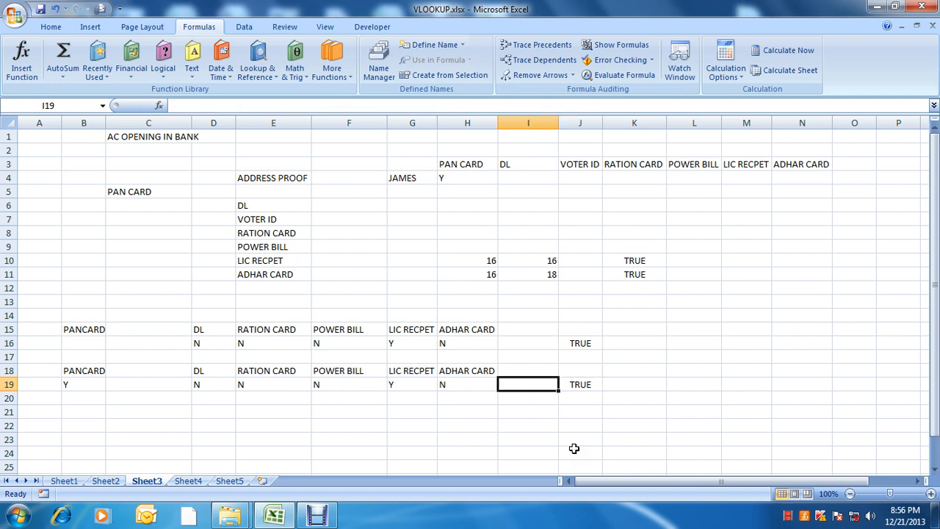
type("N")
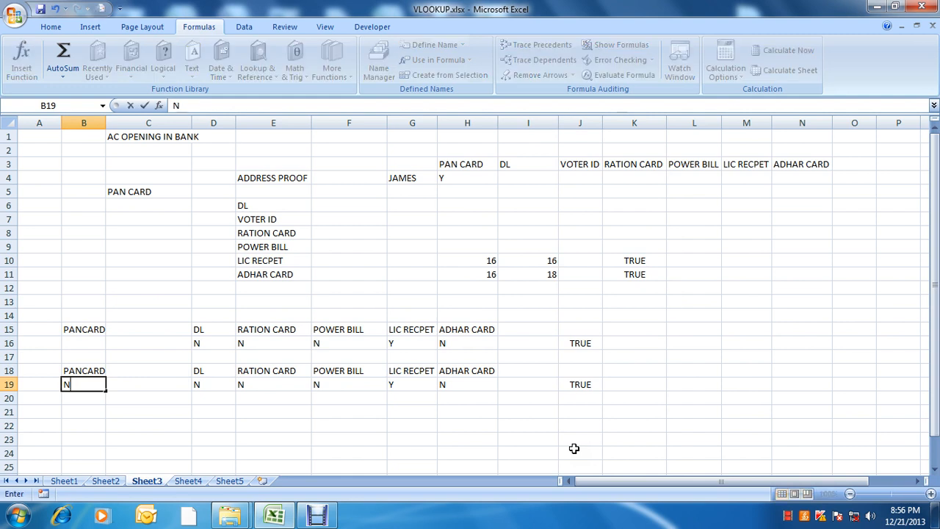
key("Return")
key("Up")
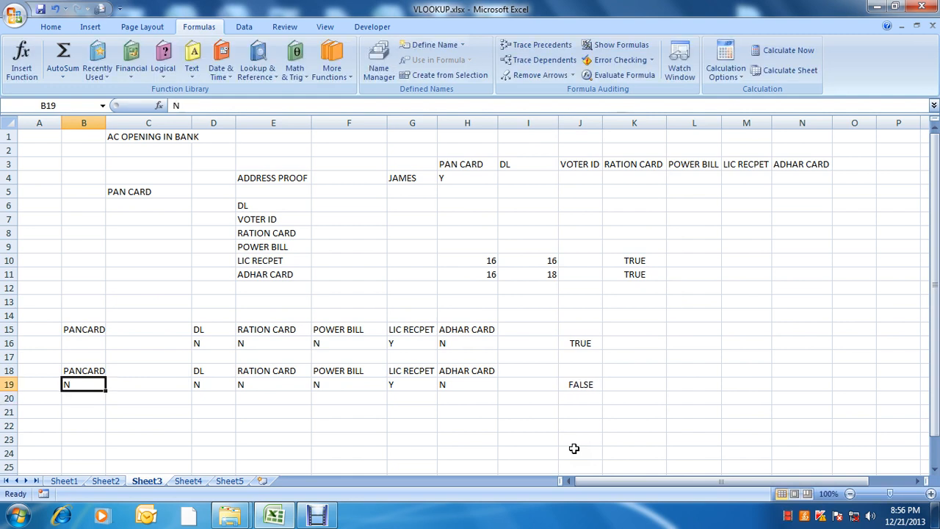
key("ctrl+z")
- Look through the available logical functions and the IF function's arguments, and cancel without inserting the function
key("Up")
key("Right")
key("Right")
key("Right")
key("Right")
key("Right")
key("Right")
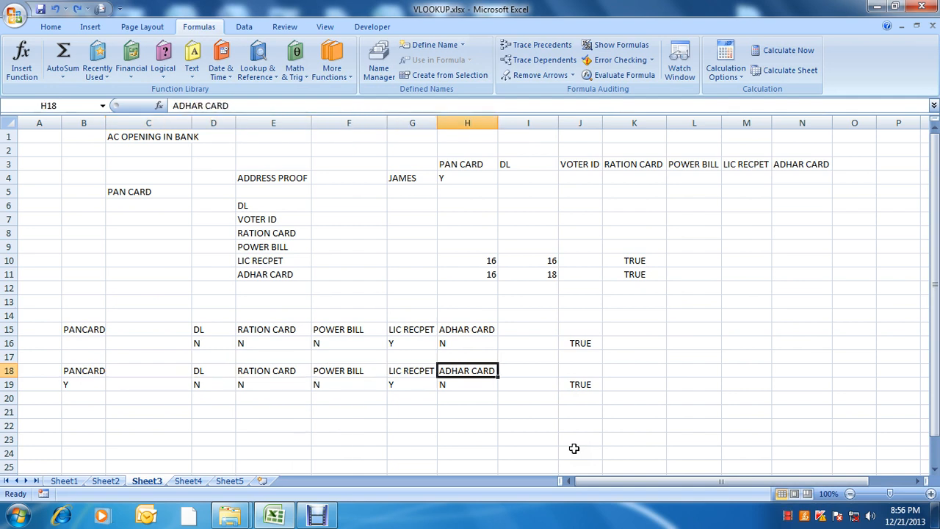
left_click(166, 74)
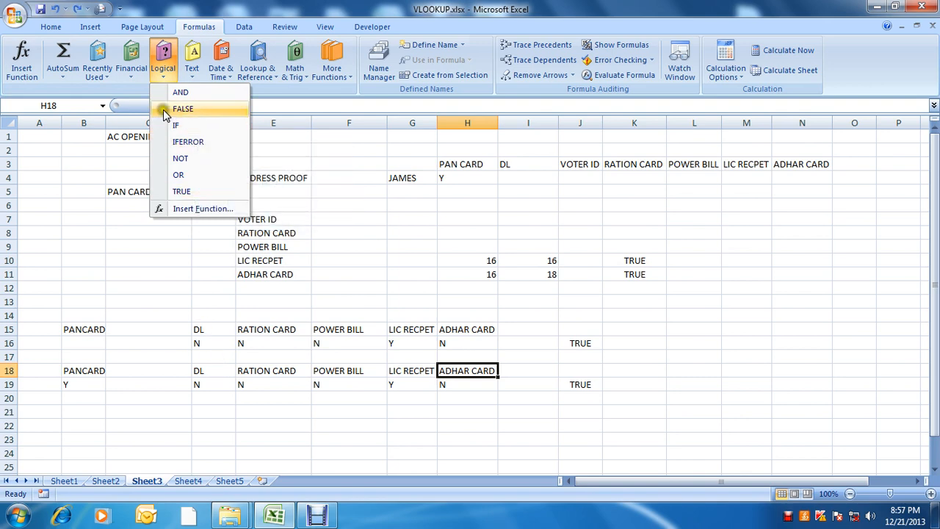
left_click(180, 125)
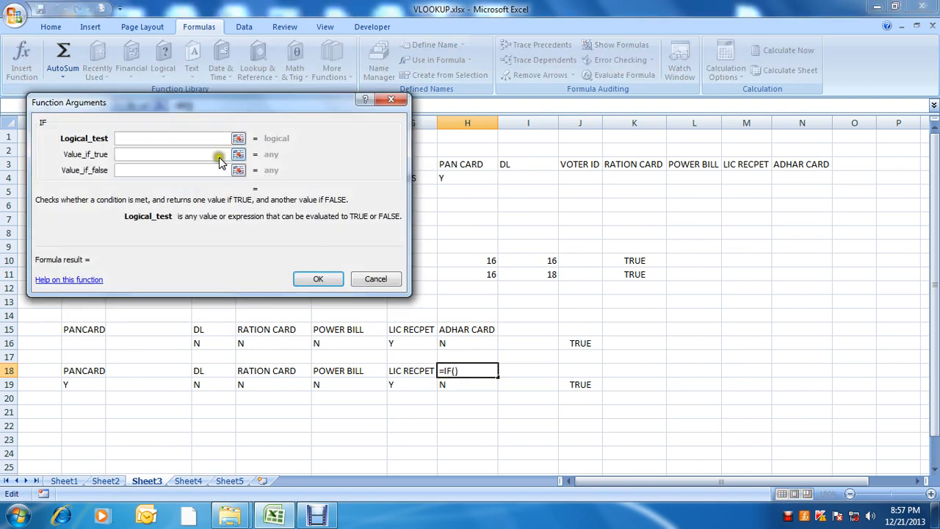
left_click(374, 281)
scroll(367, 280, "down", 4)
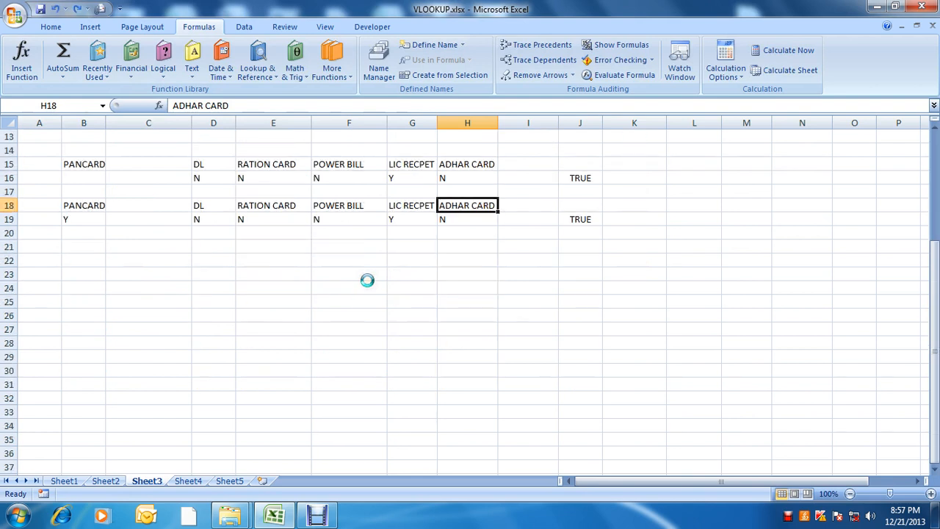
- Enter 16 in C25, below the document tables, as the first value for a comparison example
scroll(367, 280, "down", 1)
left_click(130, 264)
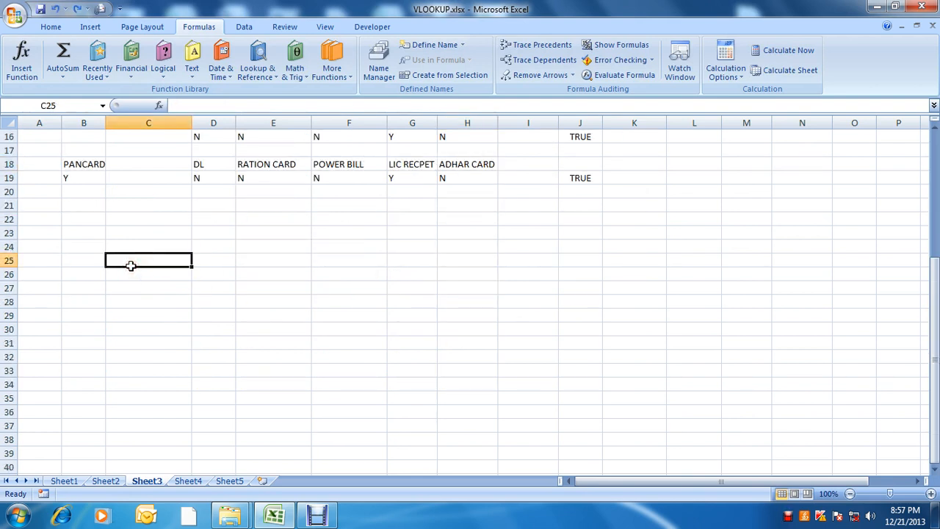
key("Left")
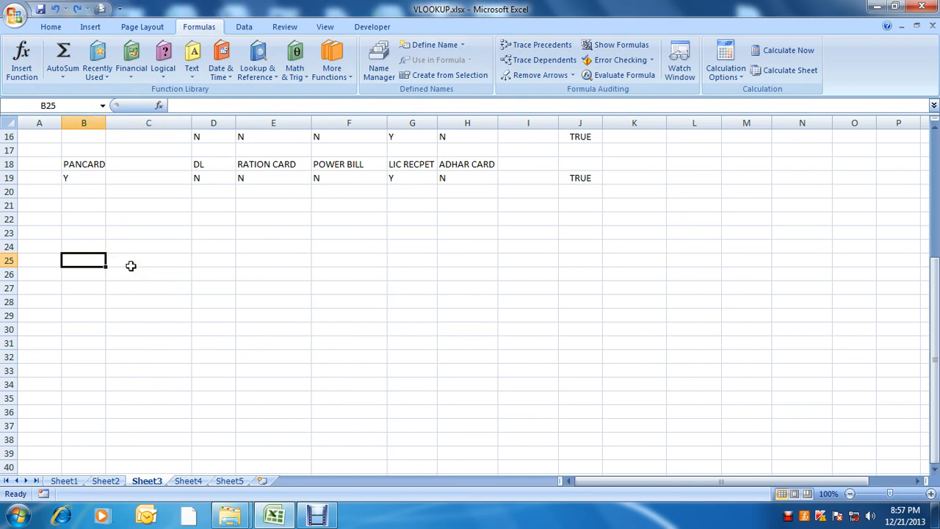
left_click(131, 265)
type("16")
key("Tab")
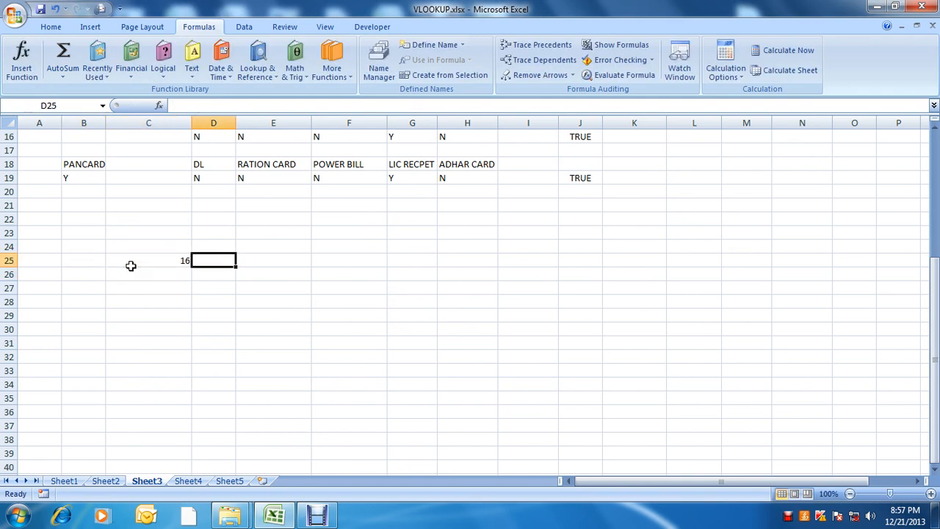
key("Right")
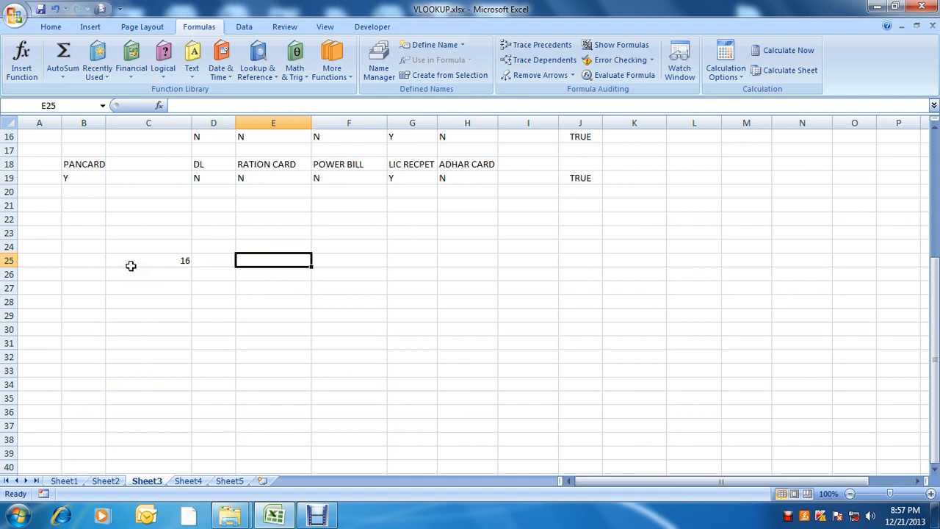
type("=if(")
key("Escape")
type("=")
key("Left")
key("Left")
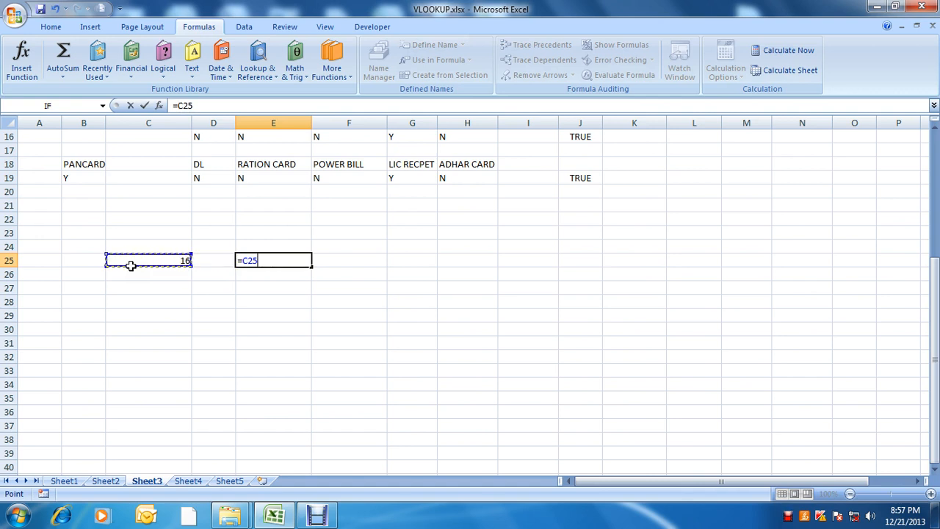
type("+")
key("Escape")
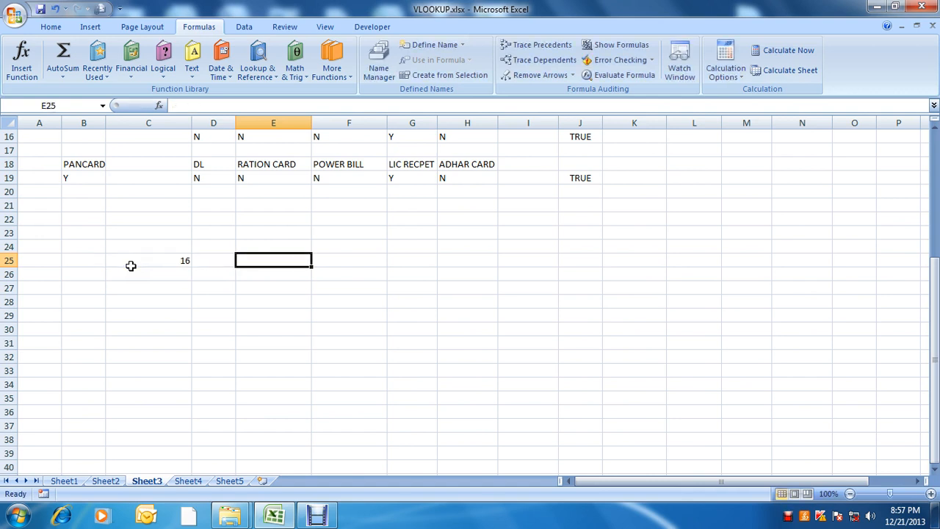
- Try listing the comparison operators >, < and = from E25 downward, and undo the entries
type(">")
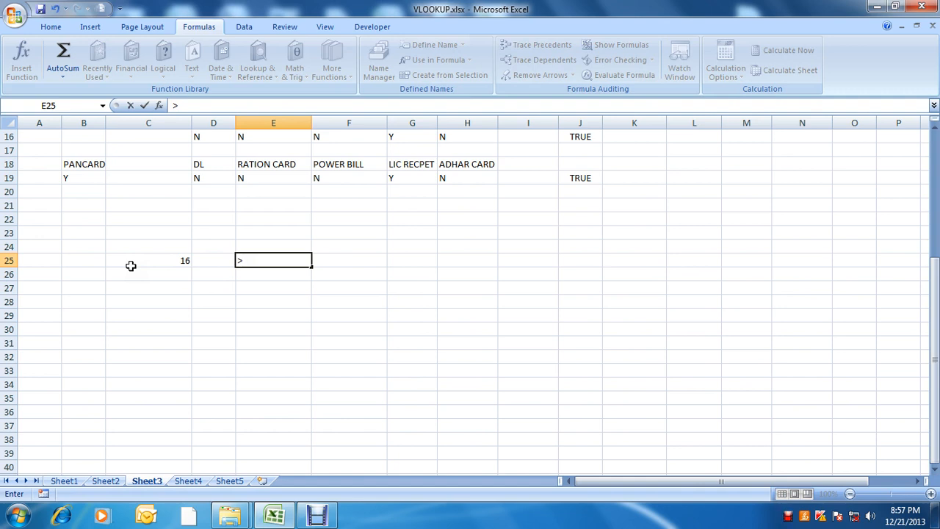
key("Return")
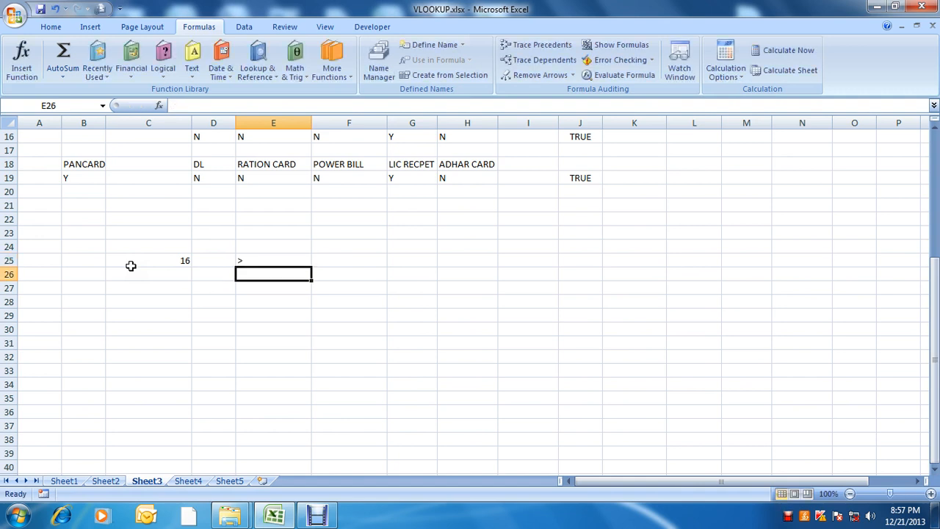
type(">")
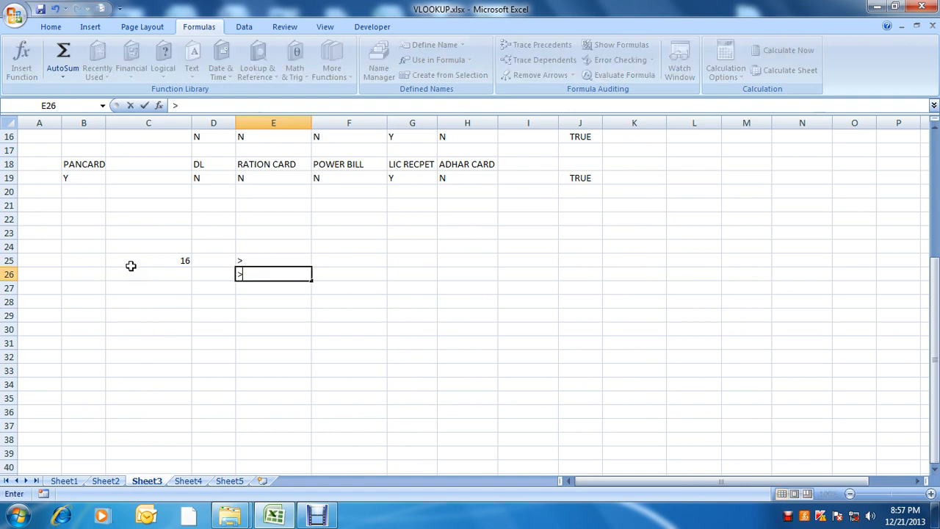
key("BackSpace")
type("<")
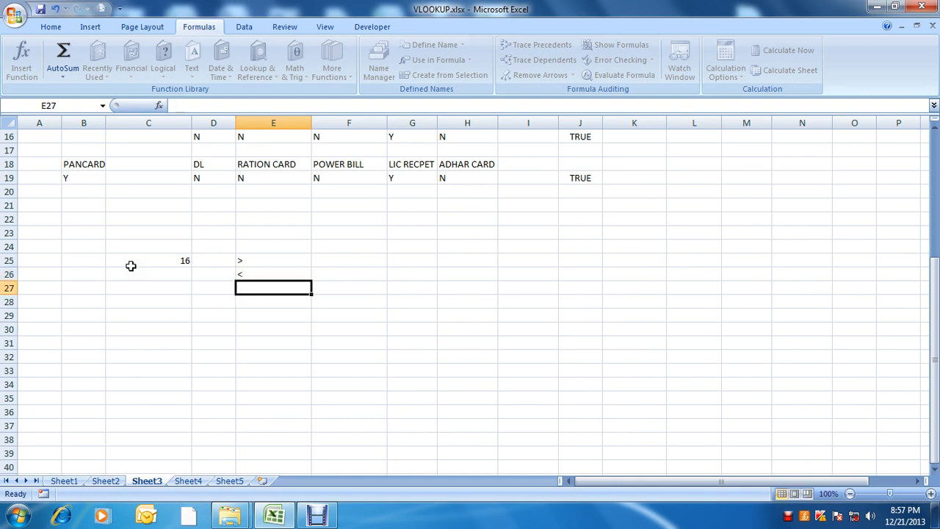
key("Return")
type("=")
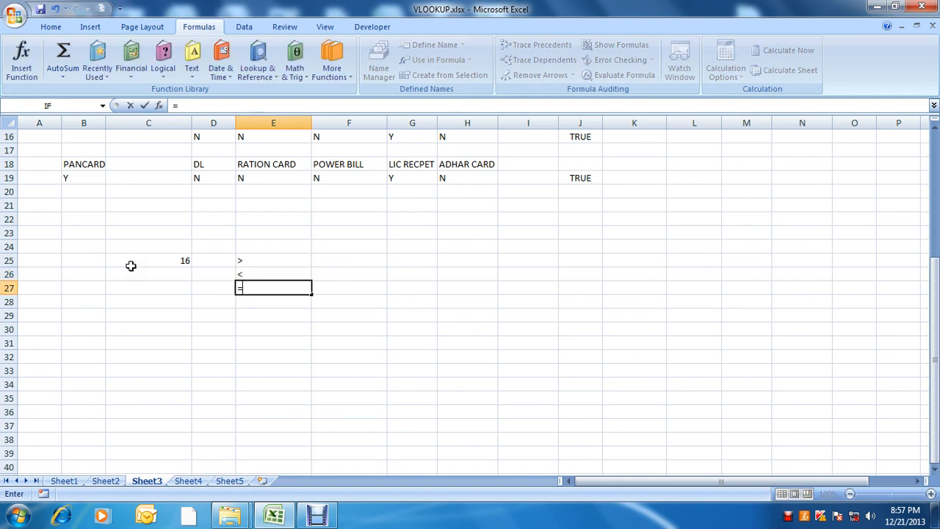
key("Return")
key("ctrl+z")
key("ctrl+z")
key("ctrl+z")
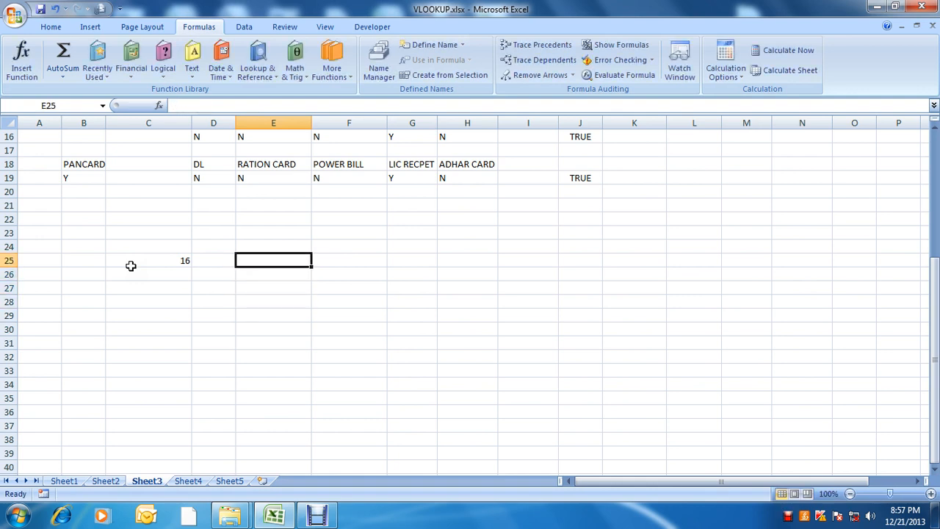
- Enter 20 in D25 as the second value for the comparison
key("Left")
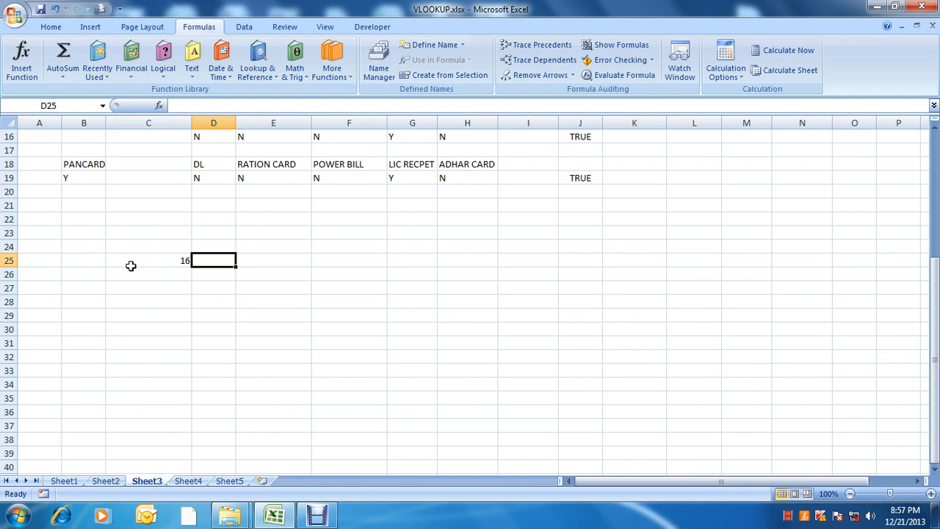
type("20")
key("Return")
key("Up")
key("Right")
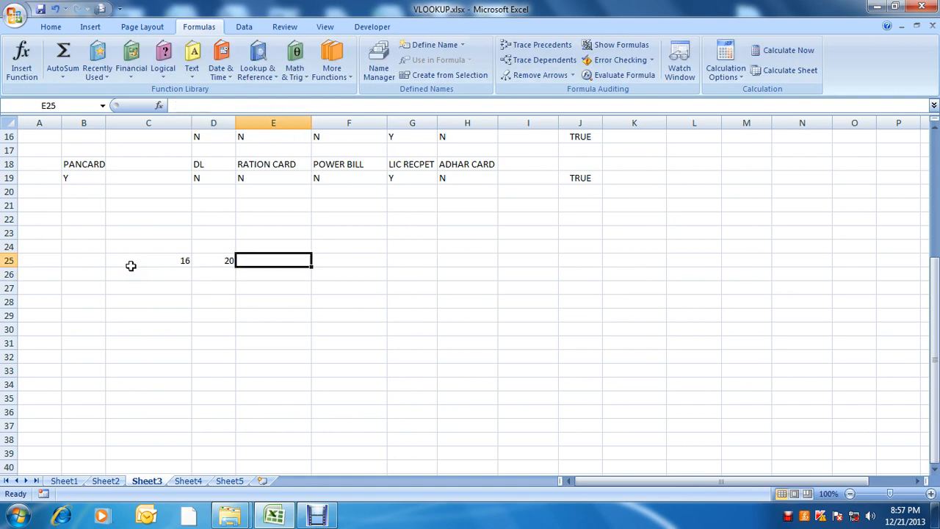
- Enter the comparison formula =C25>D25 in F25
key("Right")
type("=")
key("Left")
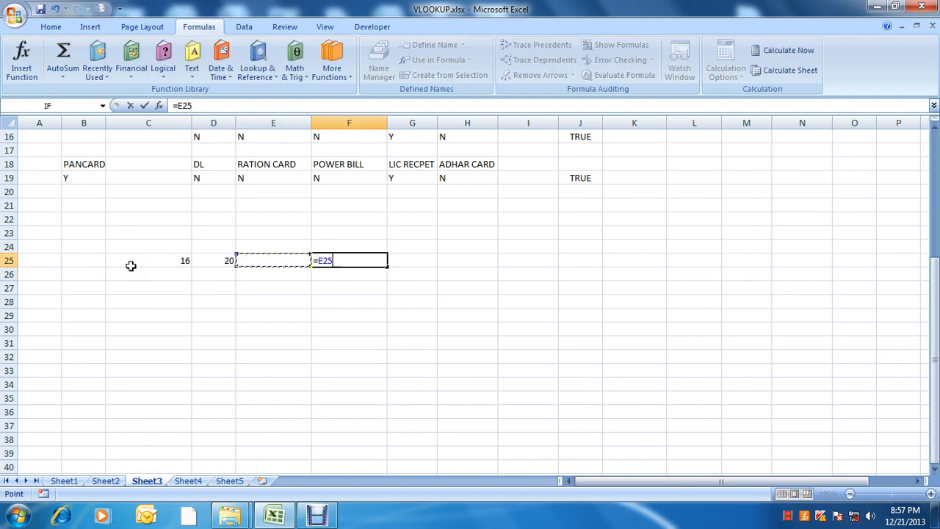
key("Left")
key("Left")
type(">")
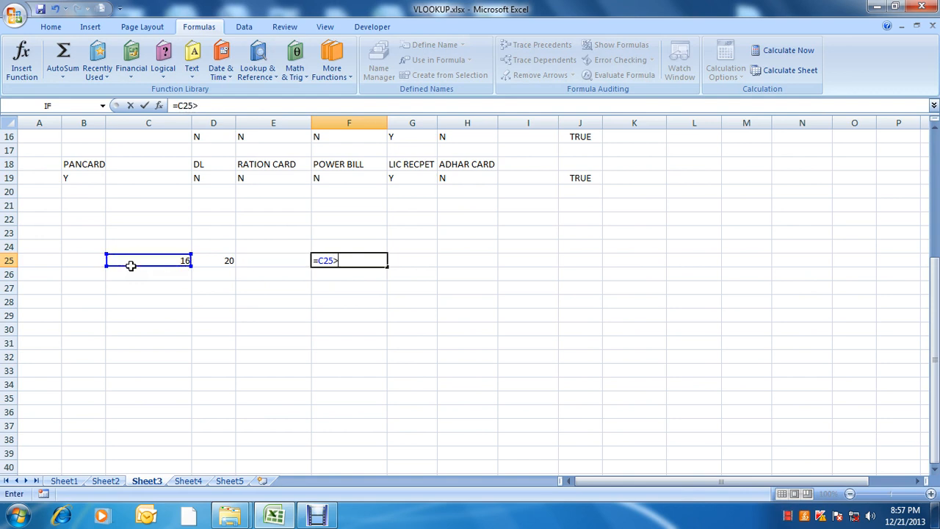
key("Left")
key("Left")
key("Return")
key("Up")
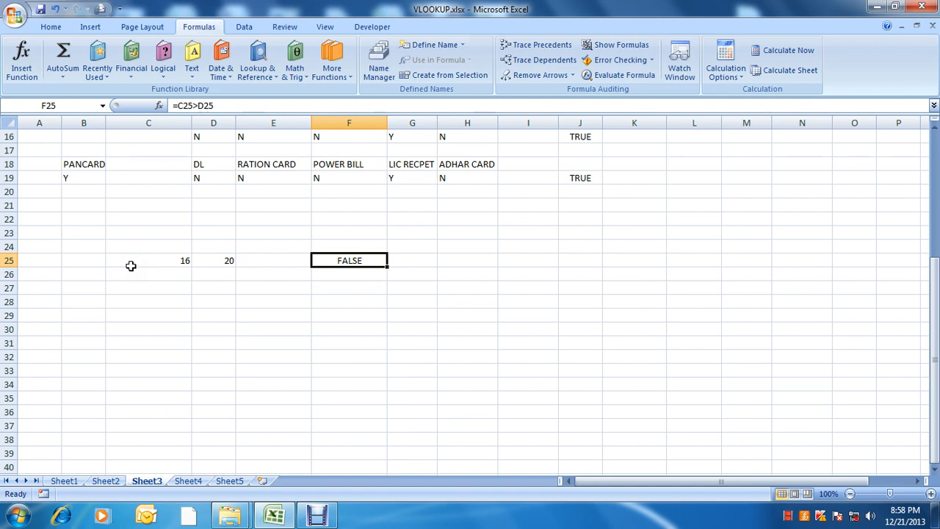
- Review the two compared values in row 25 and examine the F25 formula without editing it
key("Left")
key("Left")
key("Left")
key("Right")
key("Right")
key("Right")
key("F2")
key("Escape")
key("F2")
key("Escape")
- Wrap the C25>D25 comparison in F25 in an IF function as its logical test
key("F2")
type("IF(")
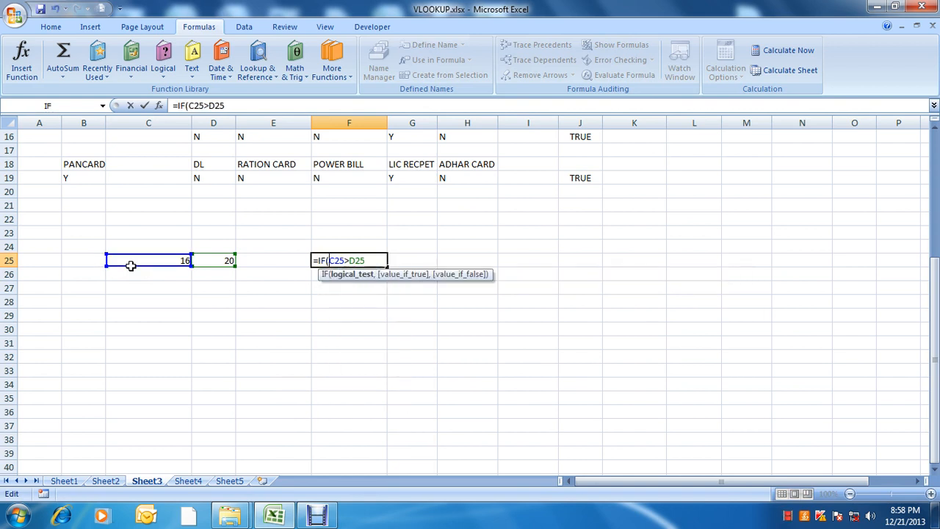
key("Right")
key("Right")
key("Right")
key("Right")
key("Right")
type(",")
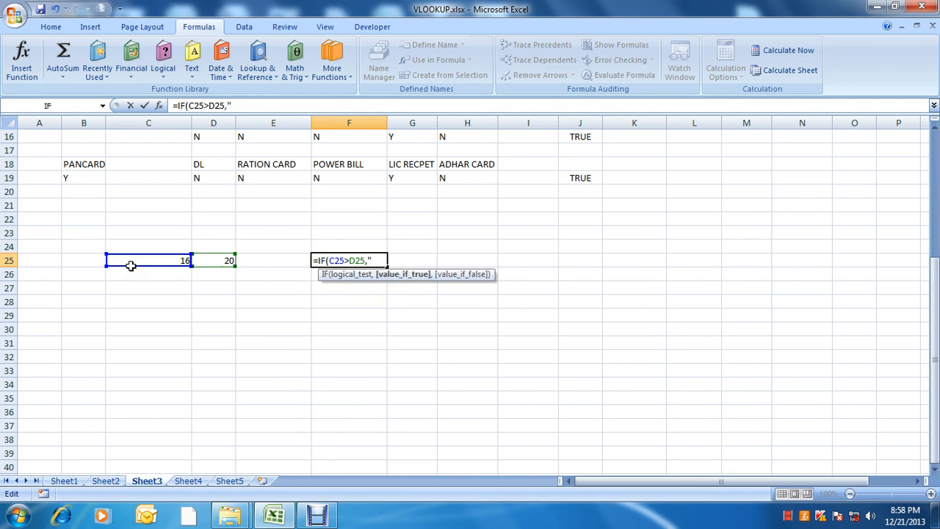
- Complete the F25 formula as =IF(C25>D25,1,2), returning 1 when true and 2 when false
type("\"Y\",")
key("BackSpace")
key("BackSpace")
key("BackSpace")
key("BackSpace")
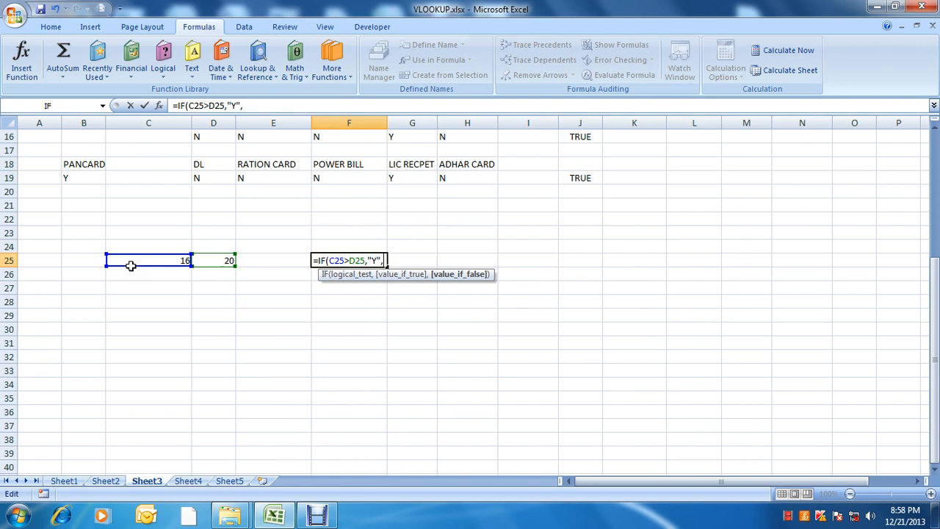
type("1")
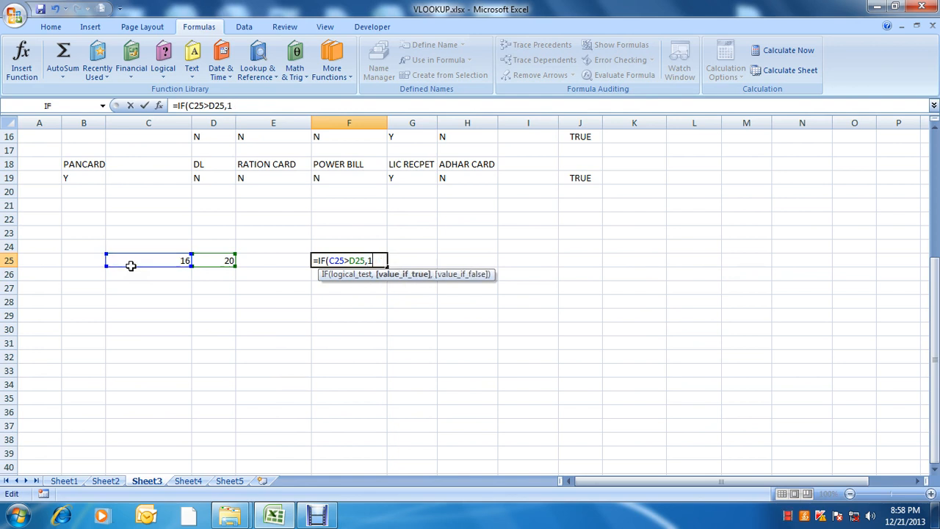
type(",2")
key("Return")
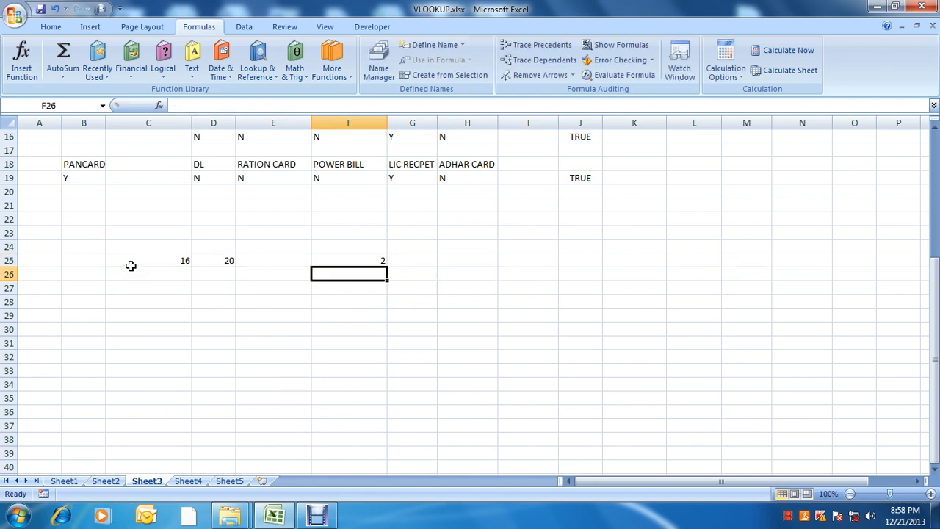
key("Up")
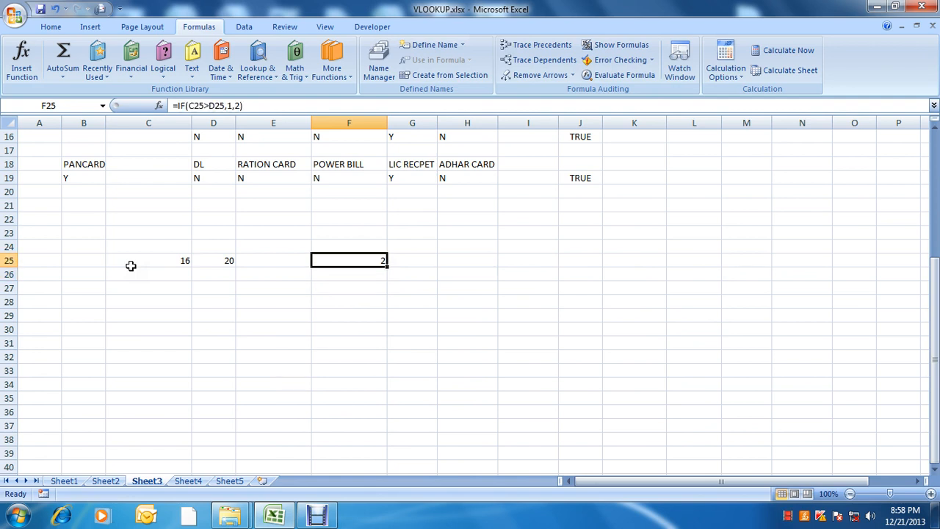
- Set C25 to 25 to test the true branch of the IF formula
left_click(130, 265)
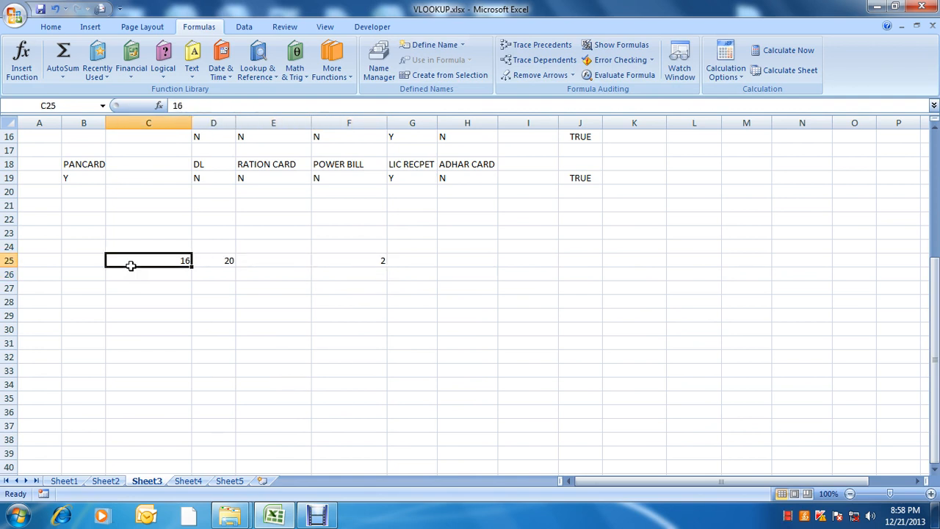
type("25")
key("Return")
key("Up")
key("Right")
key("Right")
key("Right")
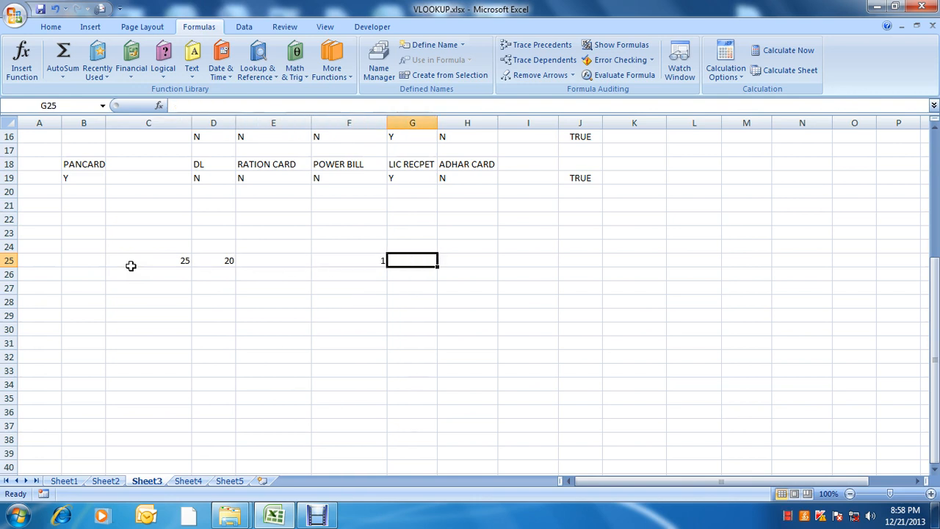
key("F2")
key("Left")
key("Left")
key("Left")
key("Left")
key("Left")
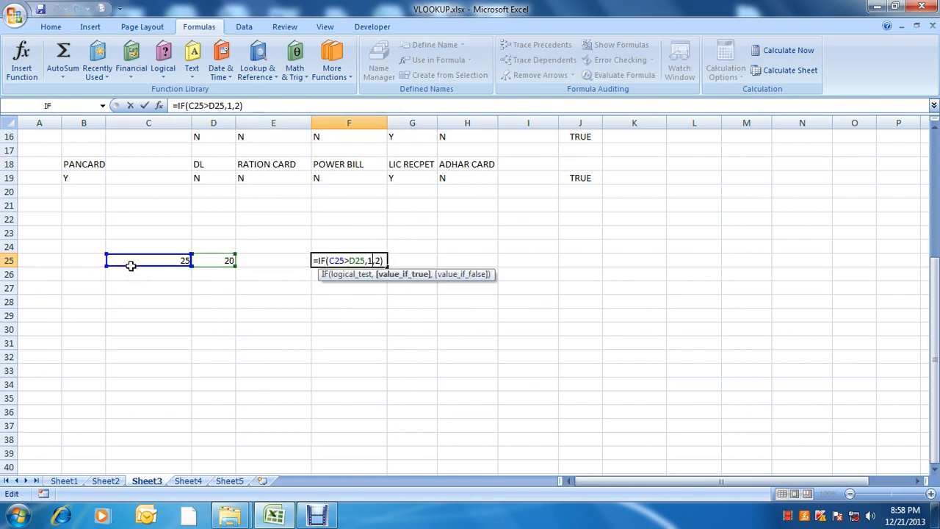
key("shift+End")
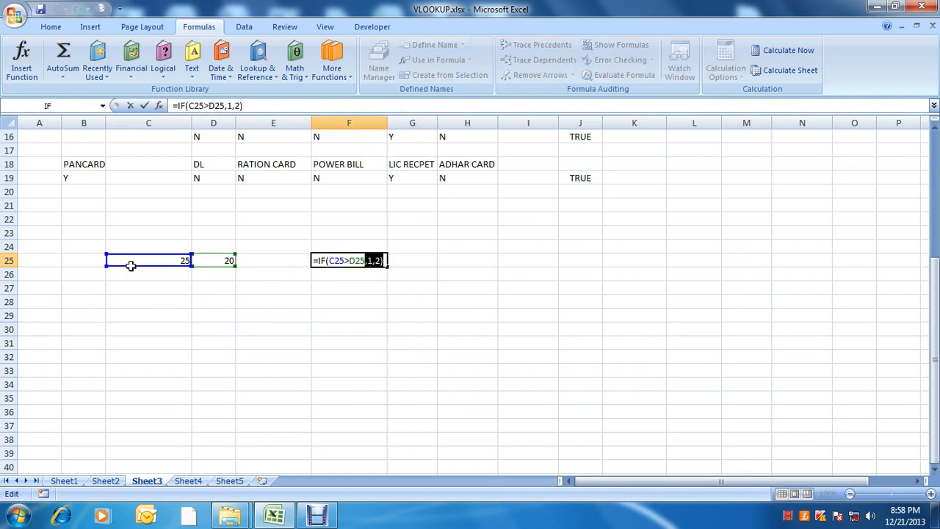
key("Escape")
type("=IF(")
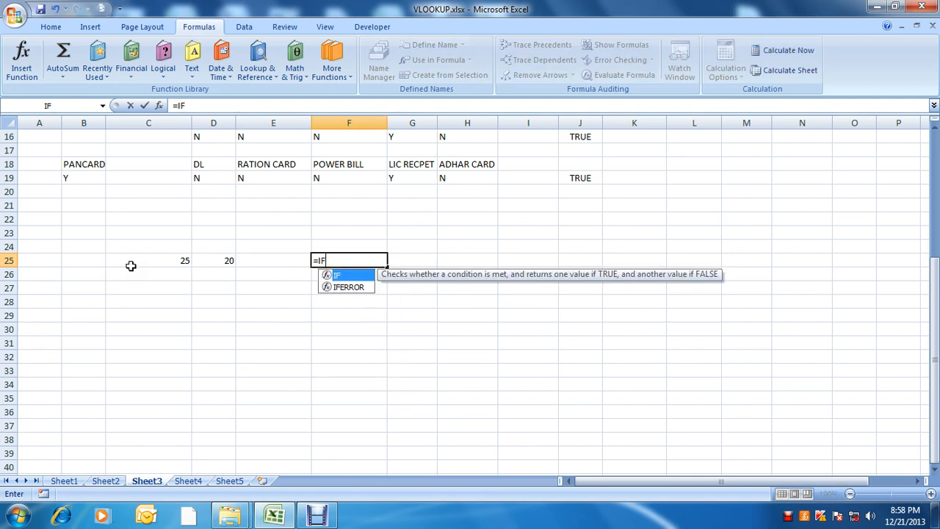
key("Left")
key("Left")
key("Left")
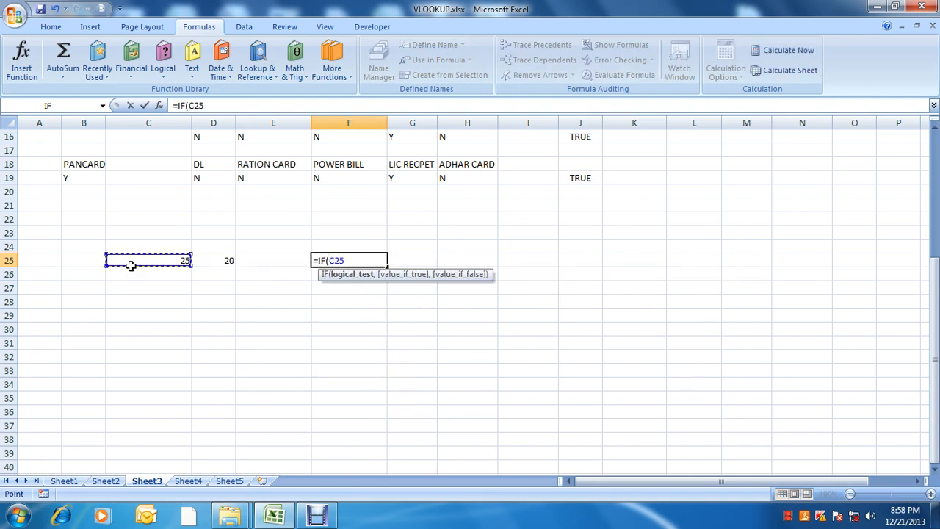
type("<")
key("Left")
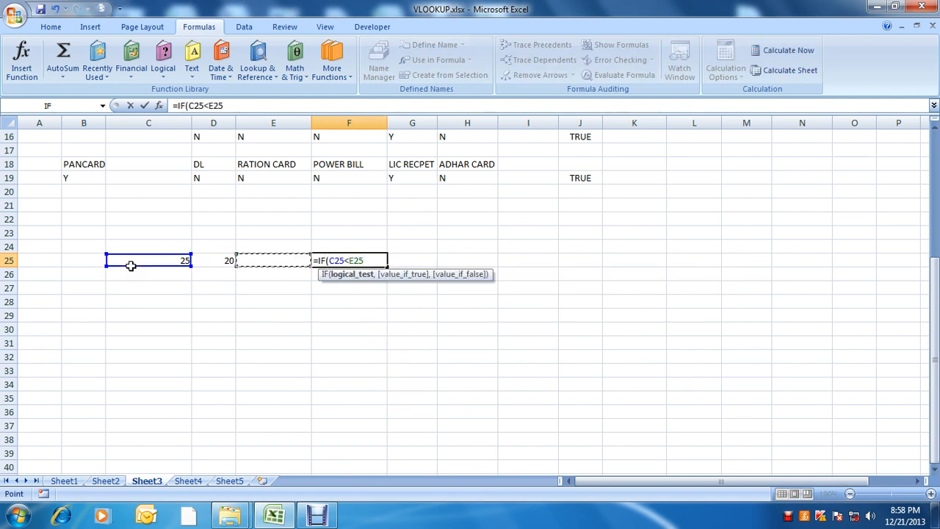
key("Escape")
- Replace the formula in F25 with =IF(C25>D25,"YES","NO")
type("=if(")
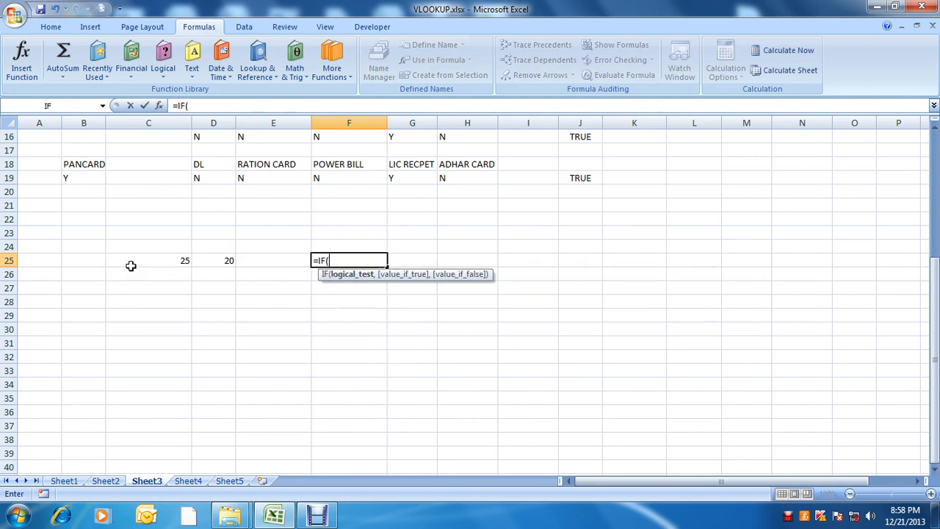
key("Left")
key("Left")
key("Left")
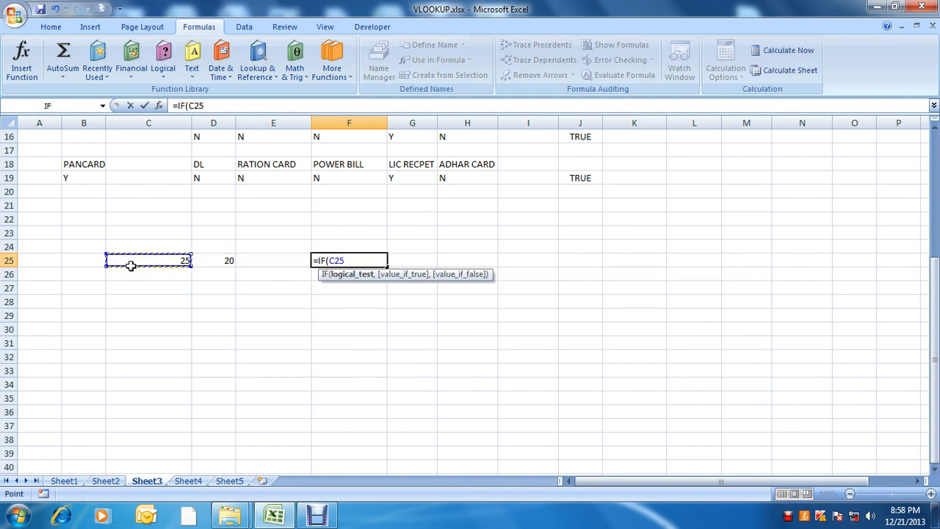
type(">")
key("Left")
key("Left")
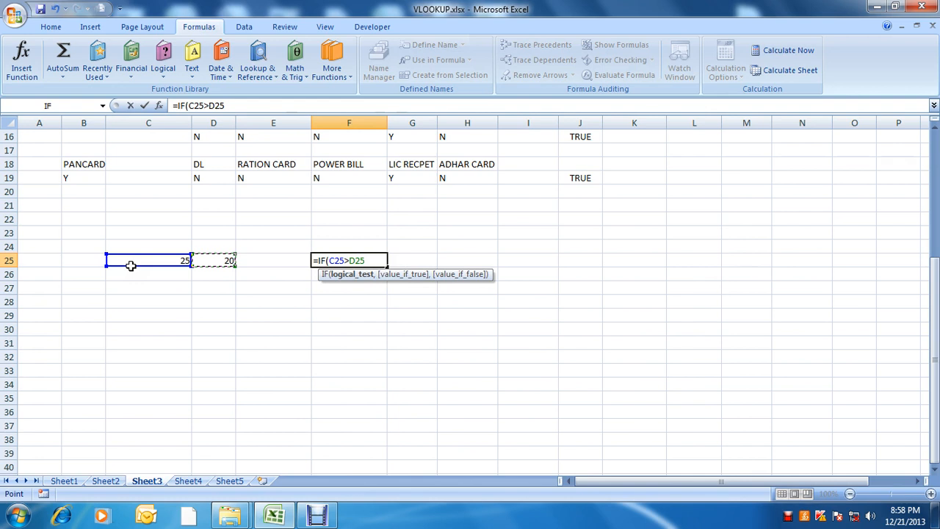
type(",\"")
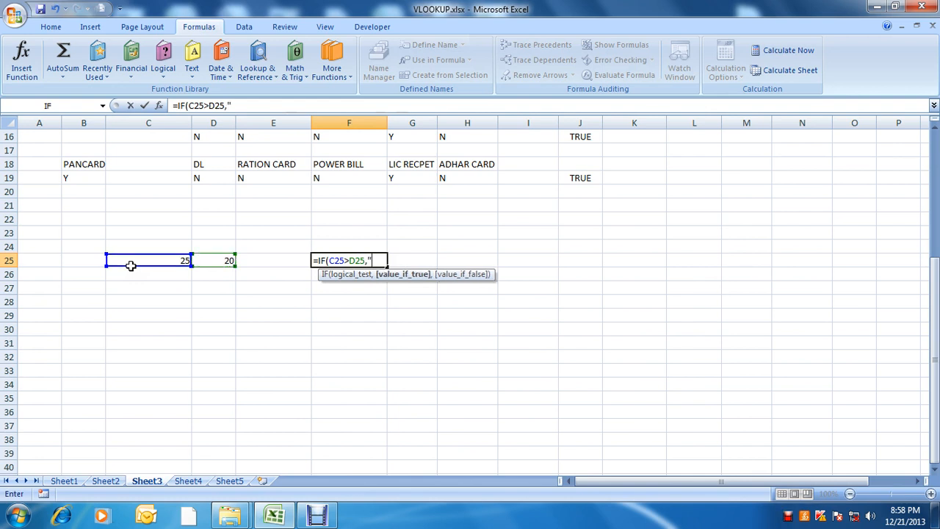
type("YES\",\"N")
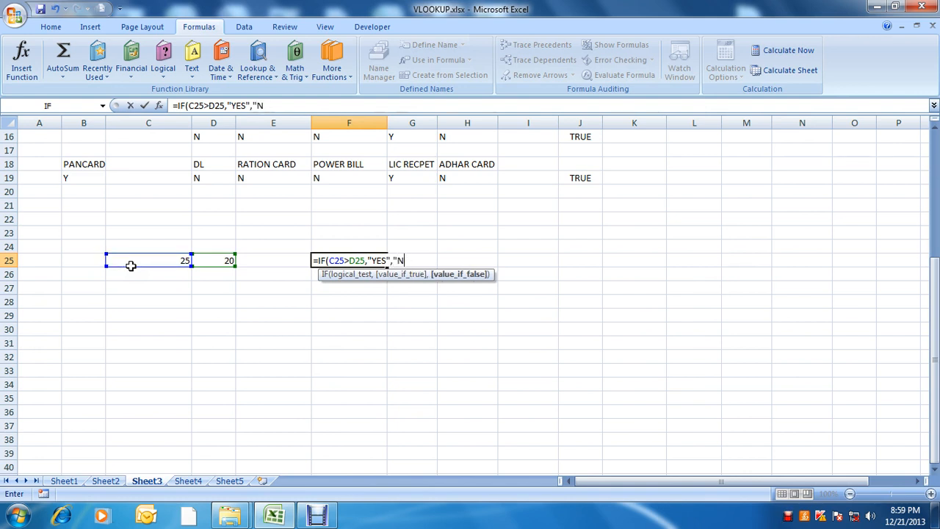
type("O\")")
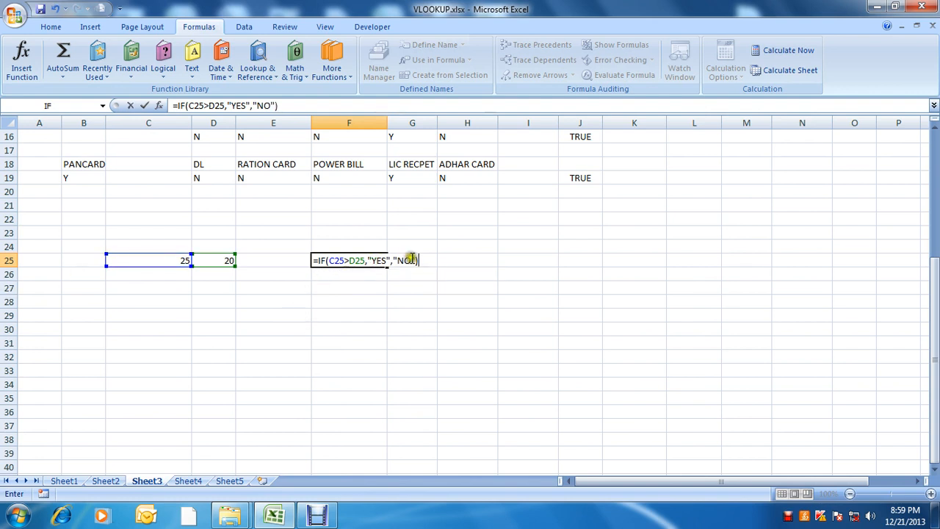
left_click_drag(371, 260, 392, 258)
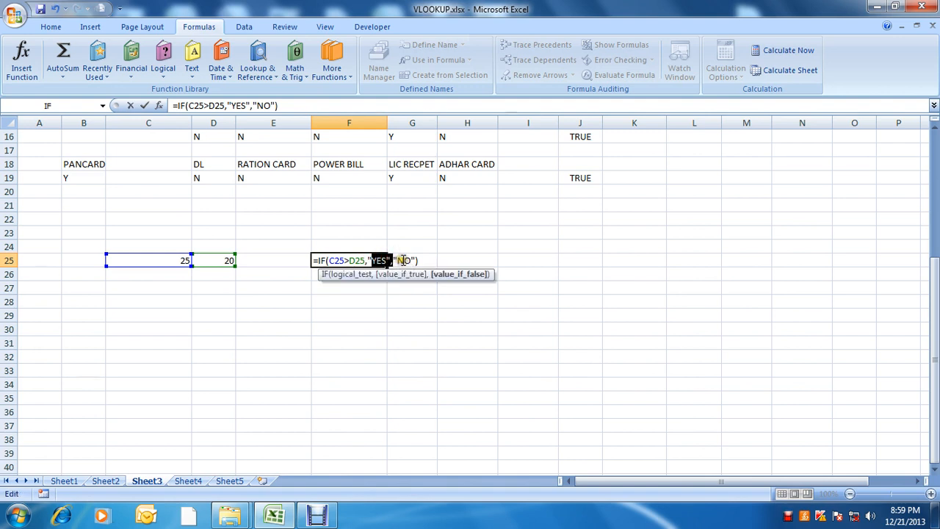
key("Return")
key("Up")
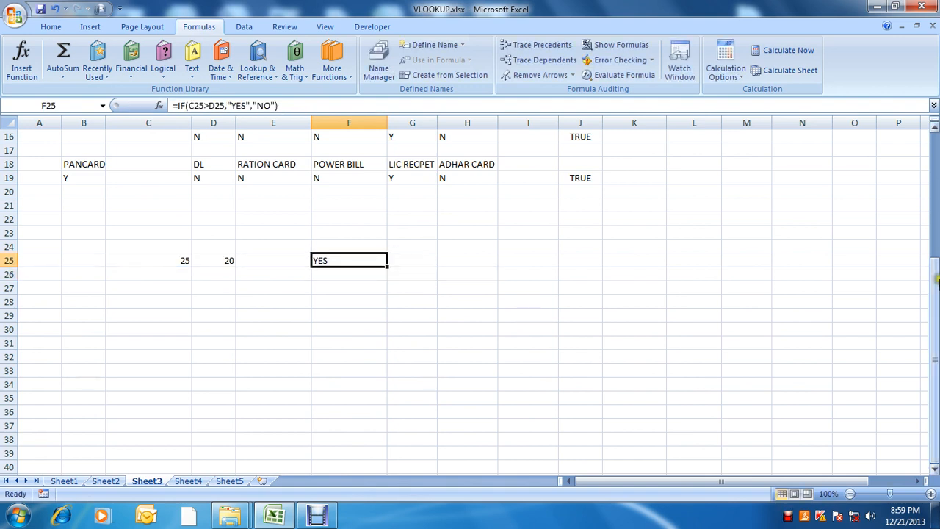
- Set the value in C25 to 5 to test the IF formula's false case
key("Left")
key("Left")
key("Left")
type("5")
key("Return")
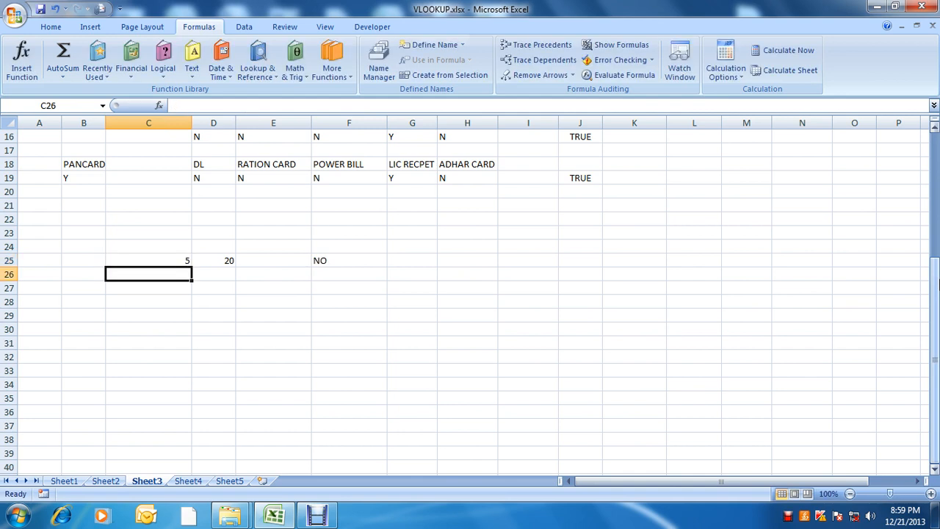
- Set the value in C25 to 24 to test the IF formula's true case
key("Up")
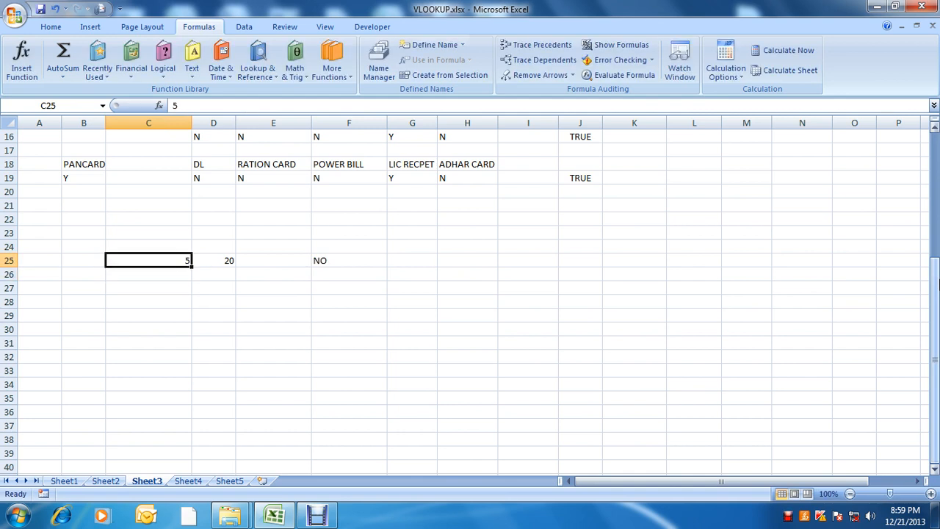
type("24")
key("ctrl+Return")
key("Right")
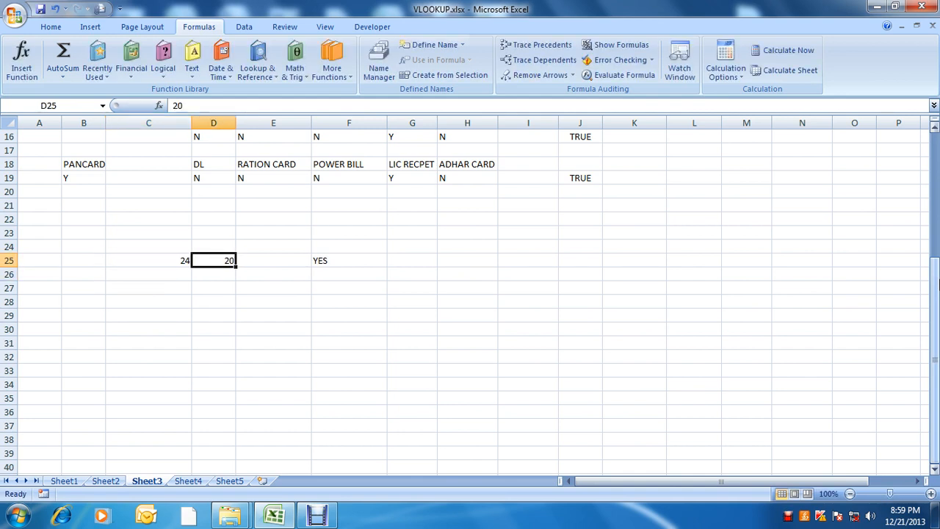
- Evaluate the IF formula in F25 step by step through to its final result, keeping row 25 in view, and close the evaluation
left_click(342, 262)
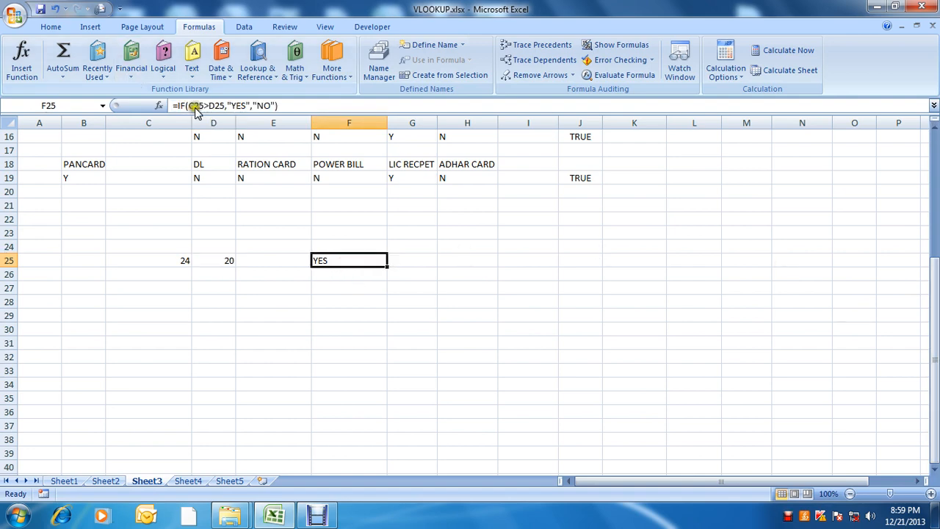
left_click(622, 75)
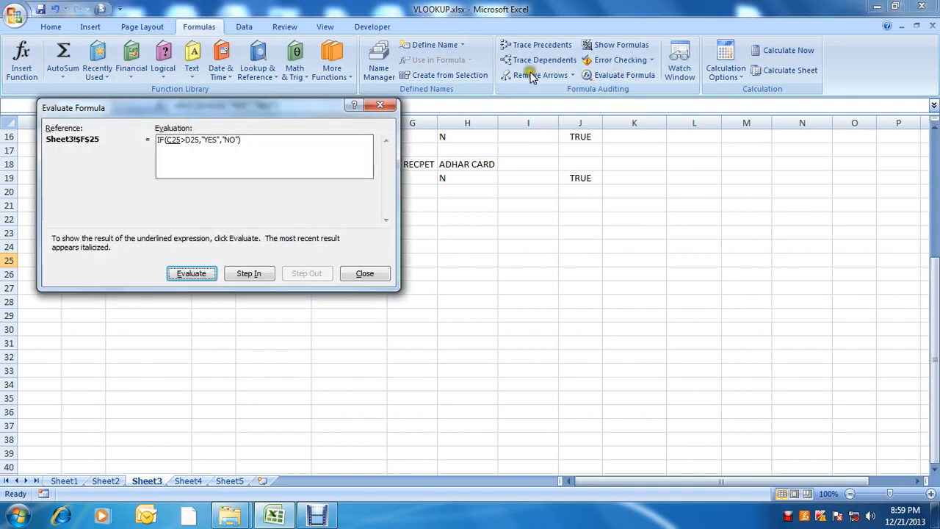
left_click_drag(215, 106, 636, 218)
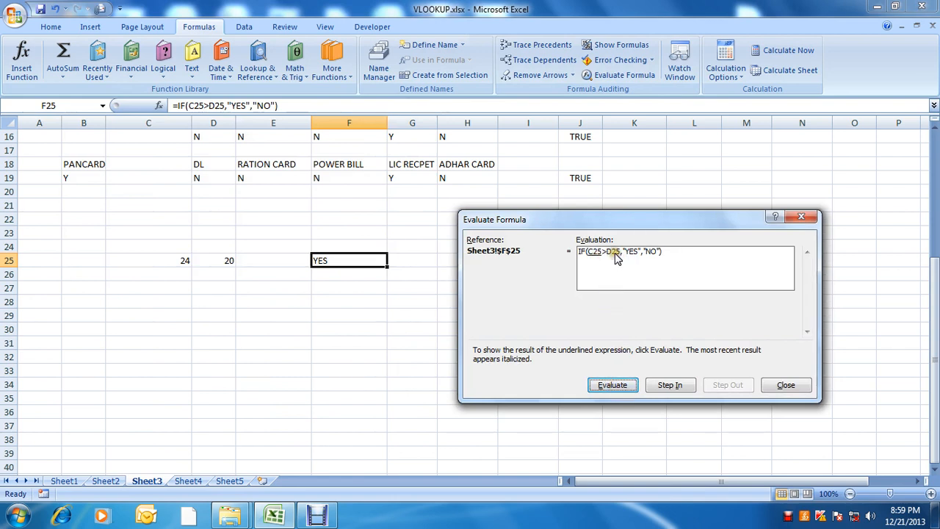
left_click(621, 389)
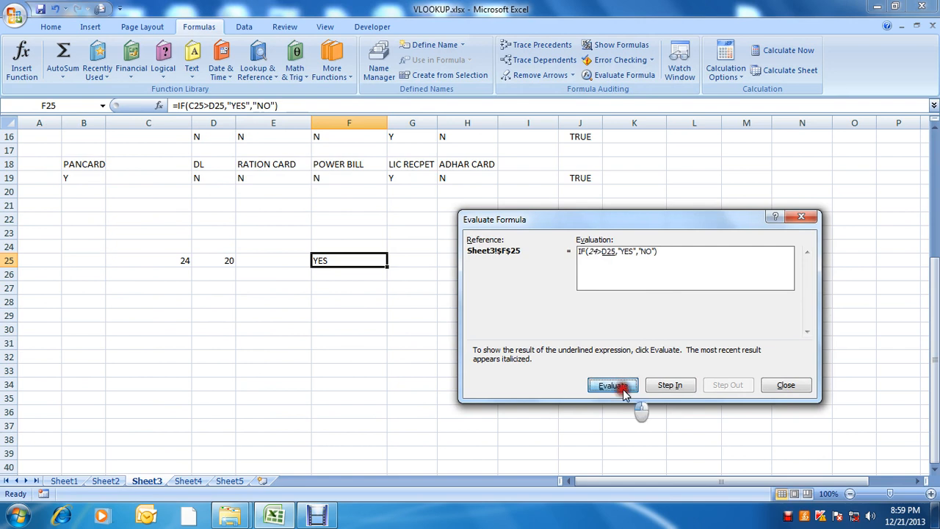
left_click(621, 389)
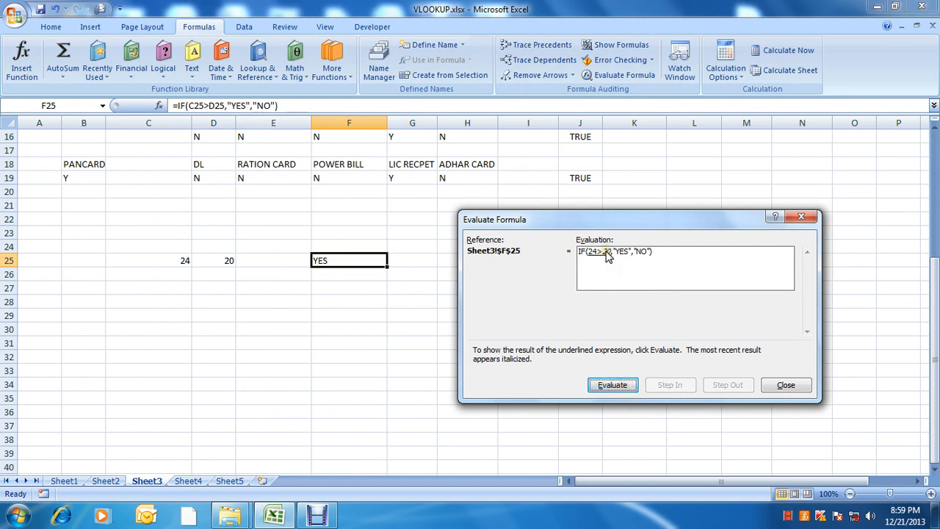
left_click(615, 387)
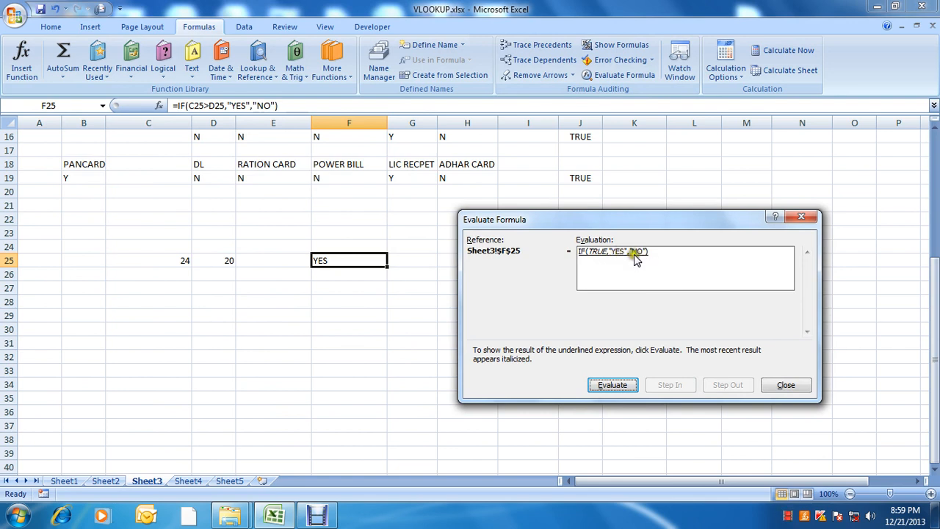
left_click(621, 388)
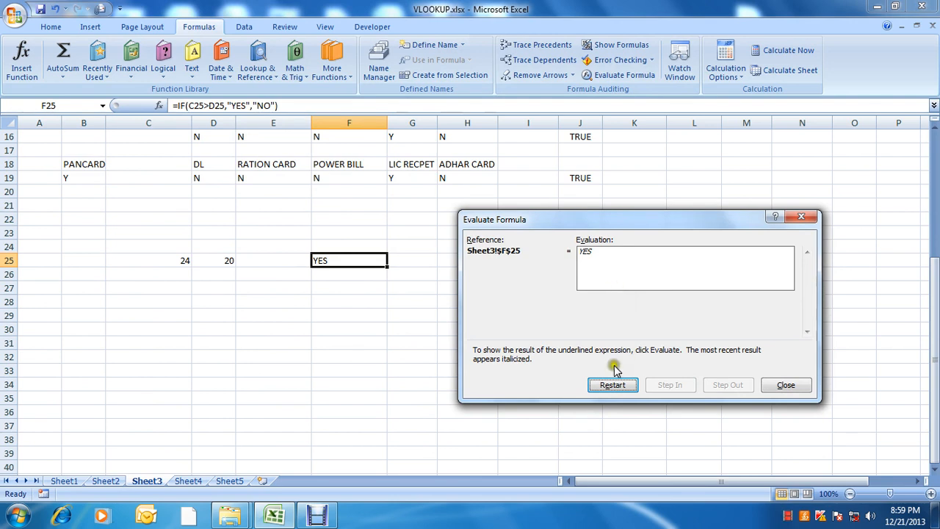
left_click(613, 385)
key("Escape")
- Set the value in C25 to 17
key("Left")
key("Left")
key("Left")
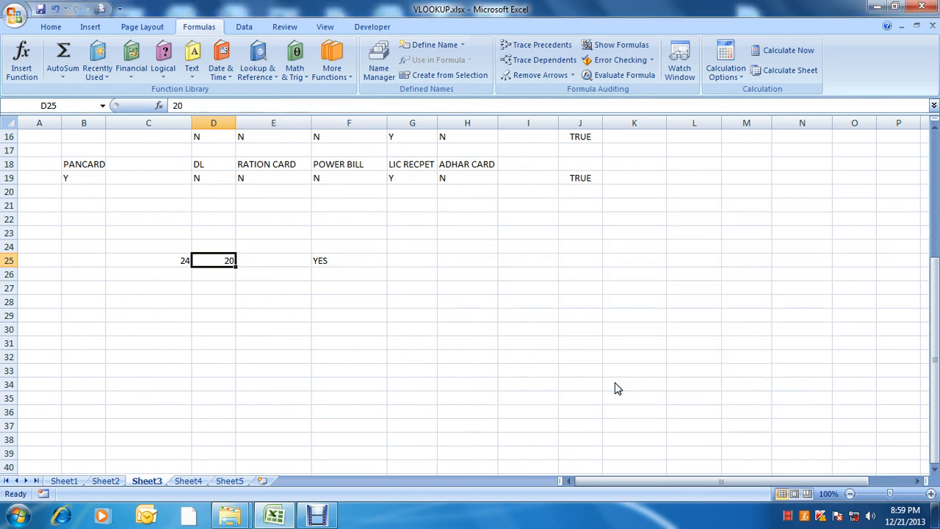
type("17")
key("Return")
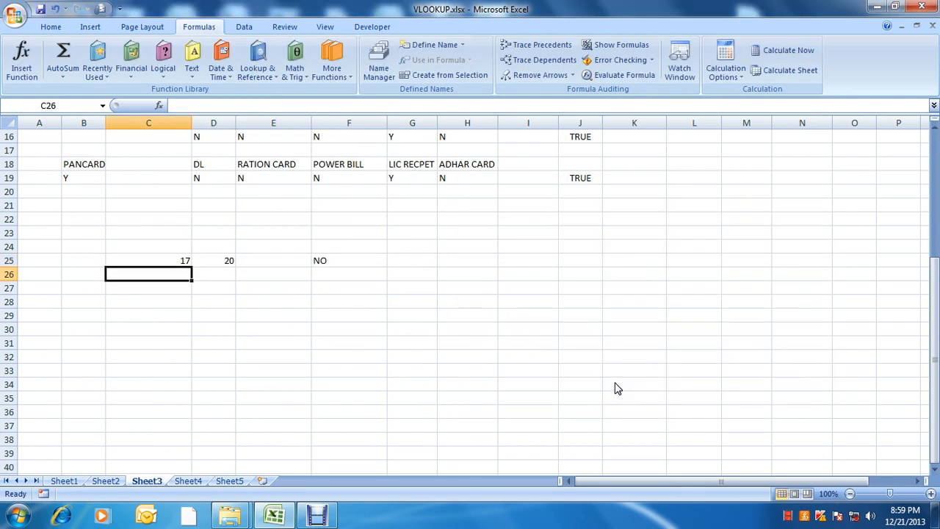
- Evaluate the F25 formula again, stepping through the comparison of 17 with D25 to the final result, and close the evaluation
key("Up")
key("Right")
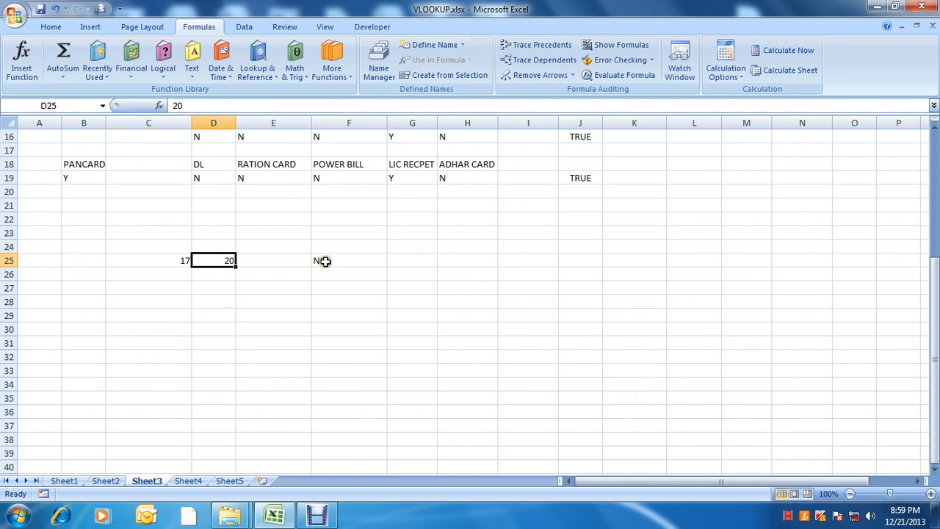
left_click(323, 260)
left_click(650, 73)
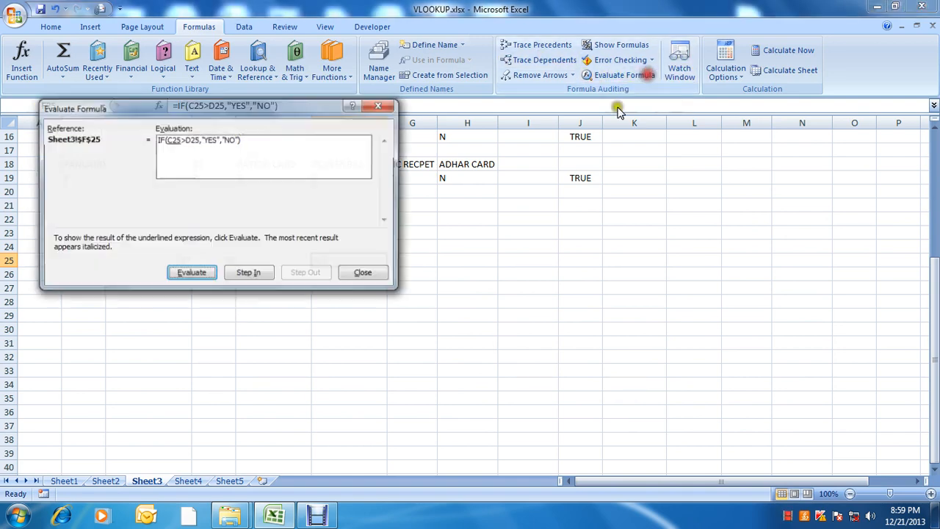
left_click_drag(286, 106, 666, 203)
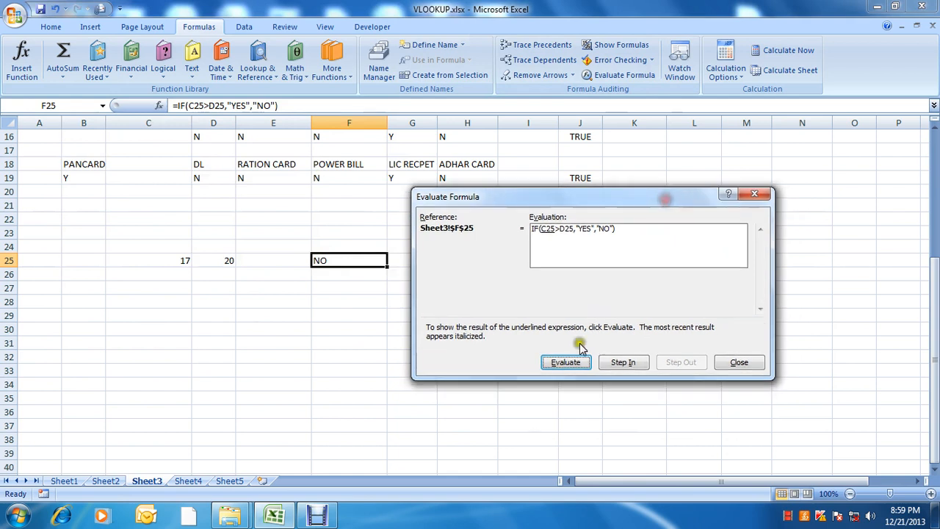
left_click(567, 362)
left_click(567, 362)
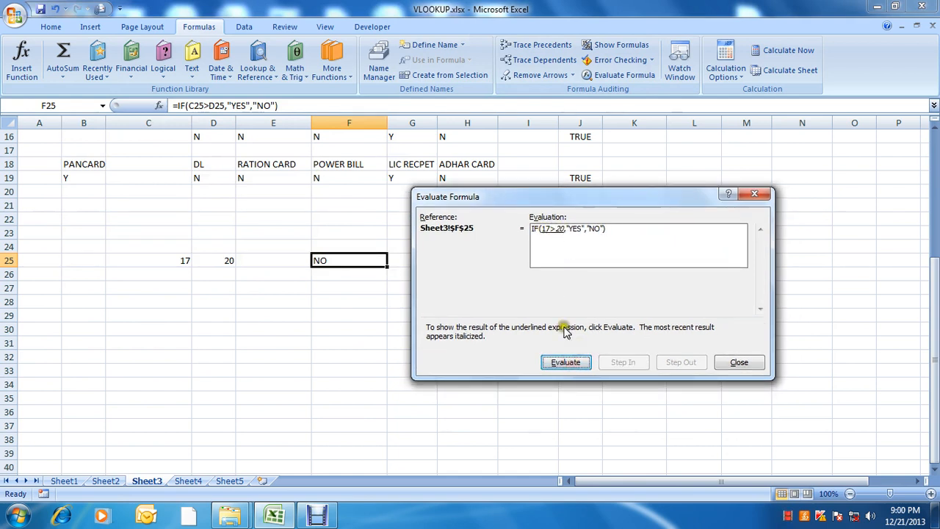
left_click(577, 367)
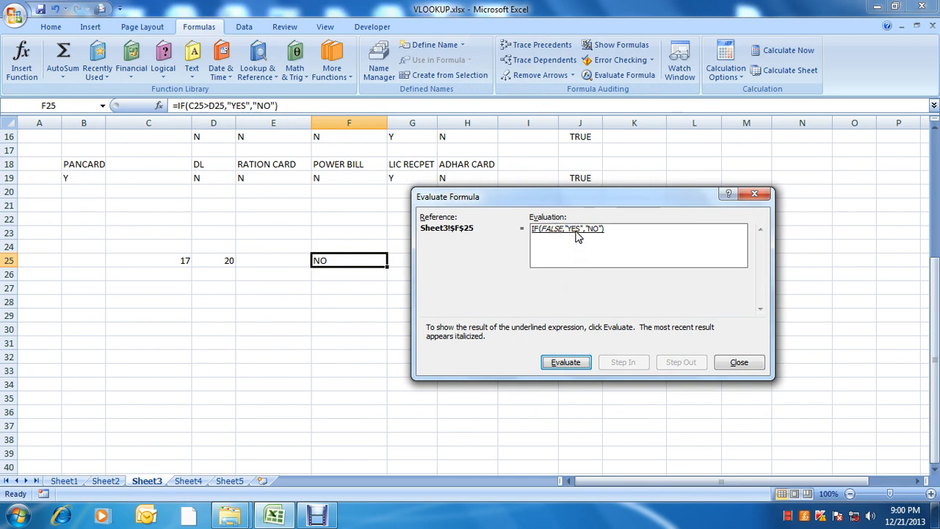
left_click(599, 230)
left_click(566, 367)
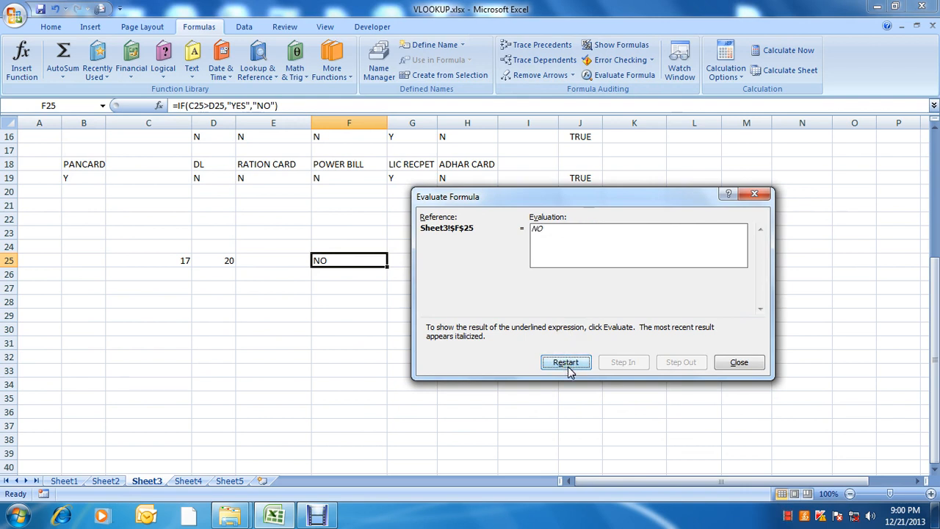
key("Escape")
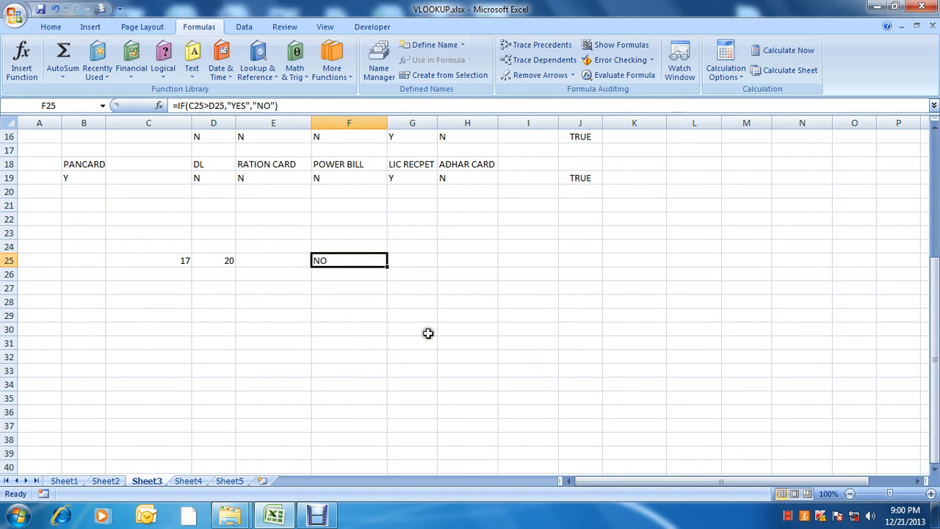
left_click(385, 330)
left_click(164, 74)
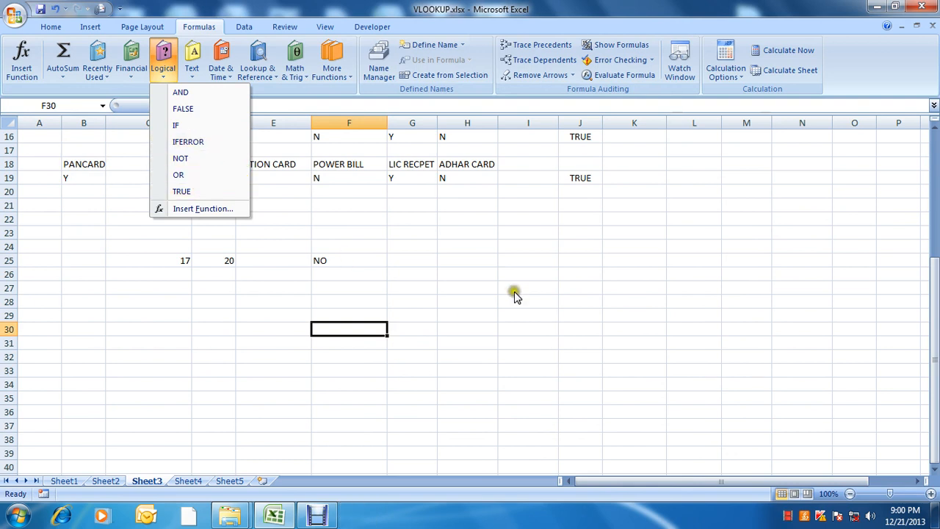
left_click(399, 271)
left_click(341, 278)
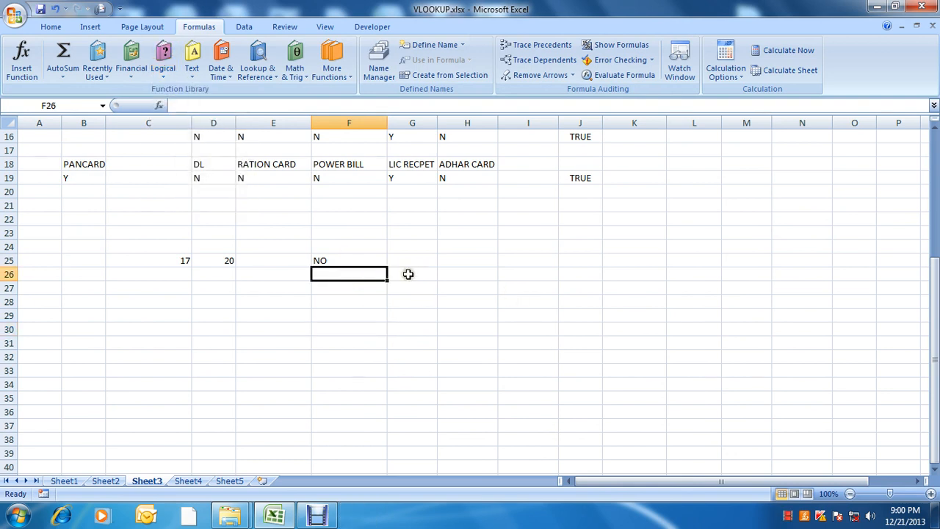
key("Up")
key("Down")
key("Up")
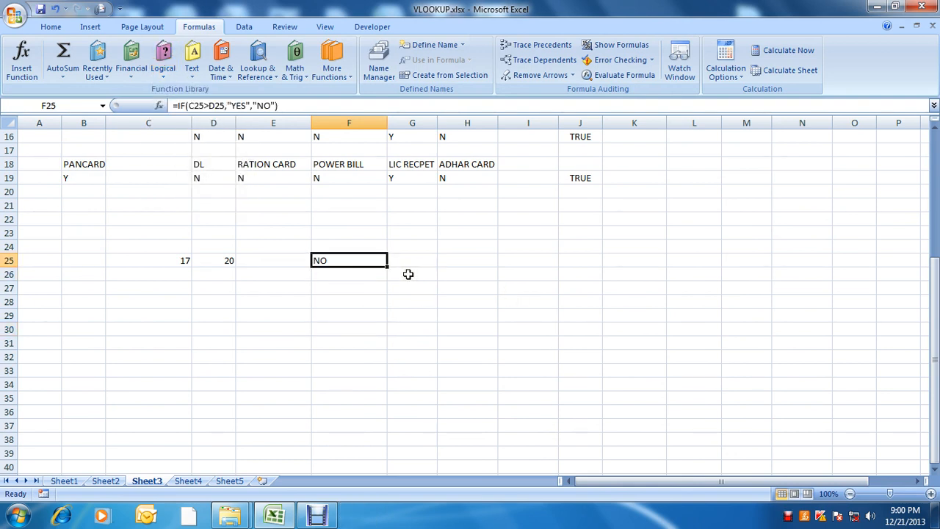
- Examine the compared values in C25 and D25 and the IF result in F25
key("Left")
key("Left")
key("Left")
key("Right")
key("Right")
key("Right")
key("Right")
key("Left")
key("Left")
key("Left")
key("Left")
key("Down")
key("Up")
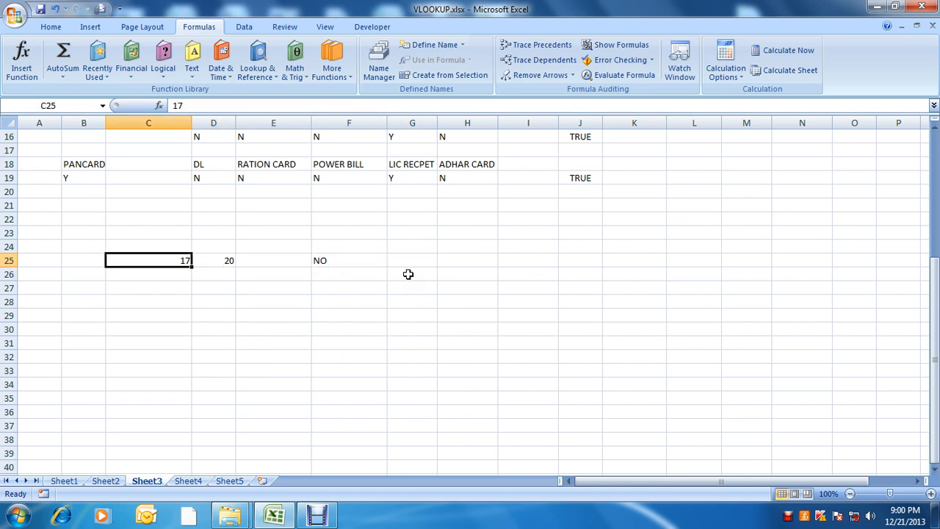
- Change the value-if-true text in F25's IF formula to "1ST VALUE GREATER THAN 2ND VALUE"
key("Right")
key("Right")
key("Right")
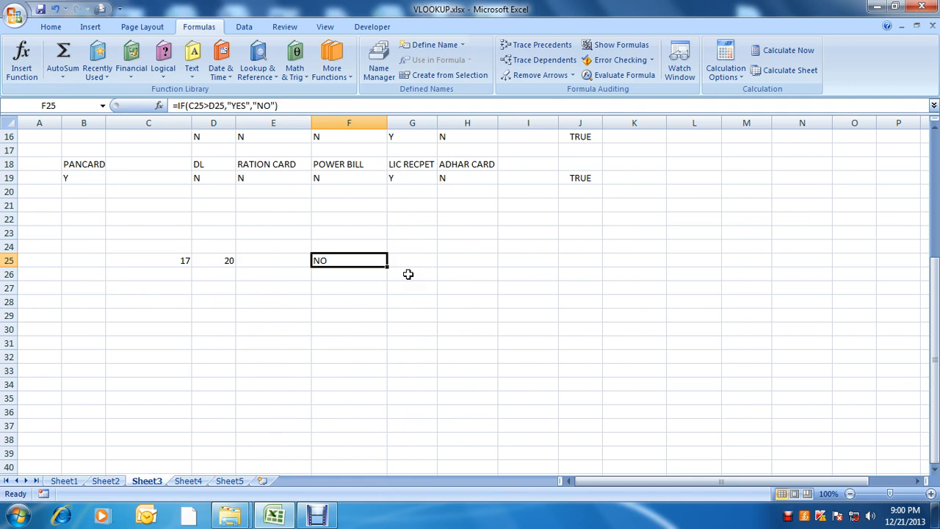
key("F2")
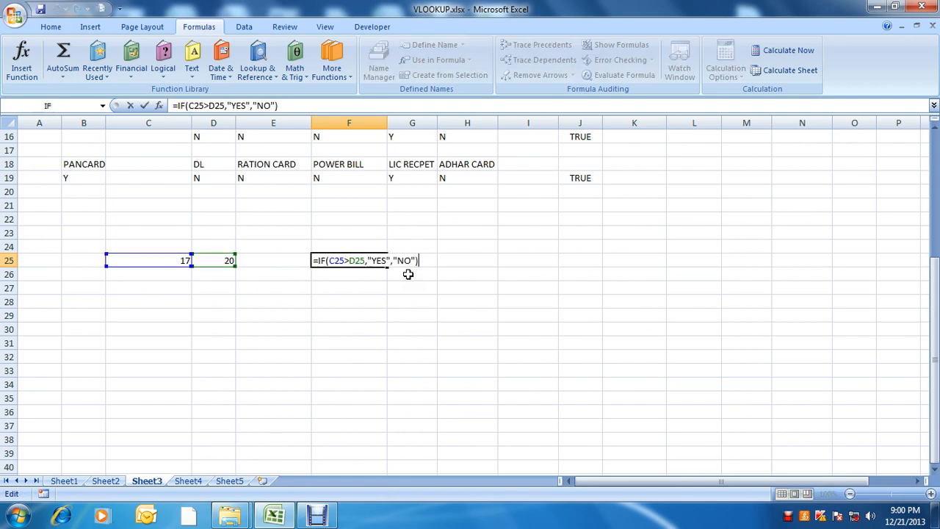
key("Left")
key("Left")
key("Left")
key("Left")
key("Left")
key("Left")
key("BackSpace")
key("BackSpace")
key("BackSpace")
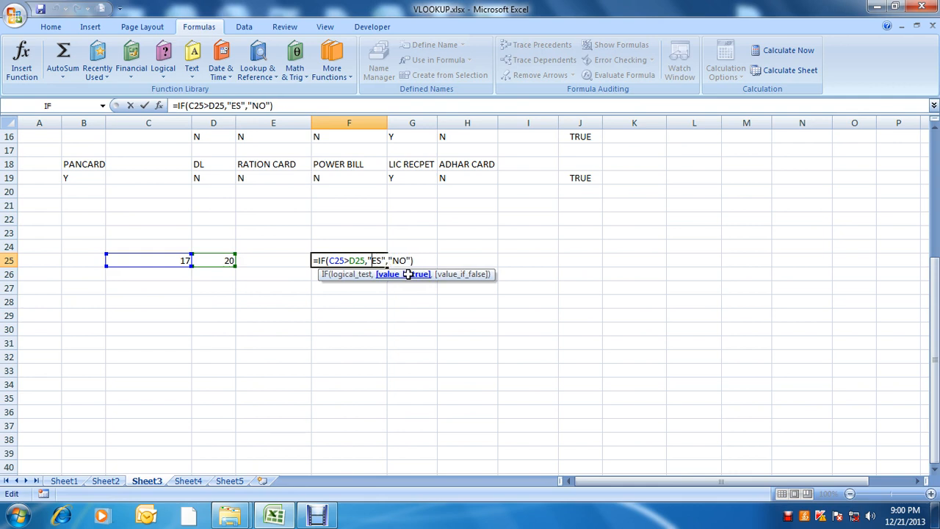
type("1ST")
type(" VALUE ")
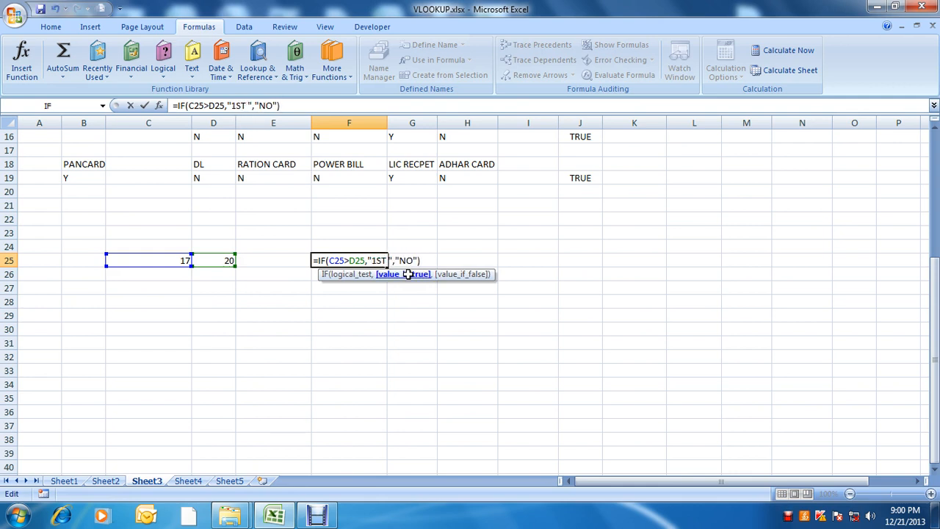
type("GREATER THAN ")
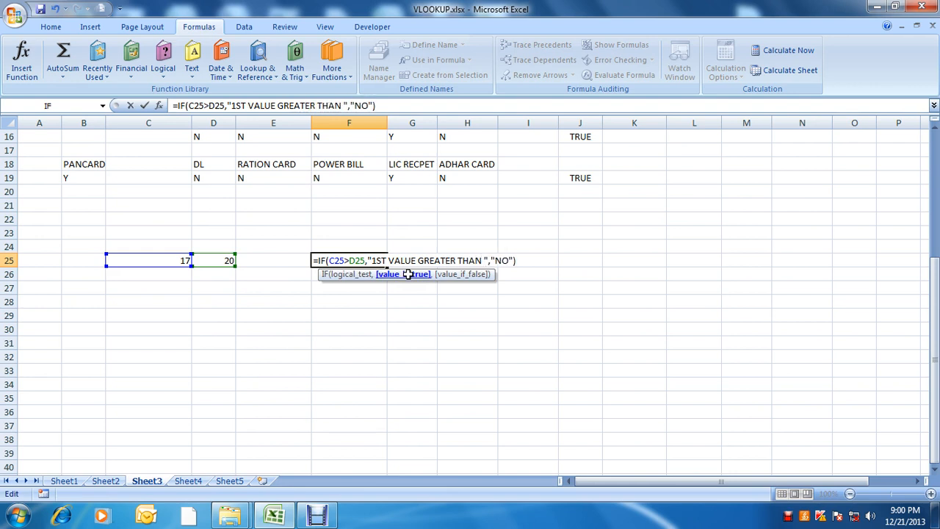
type("2ND VALUE")
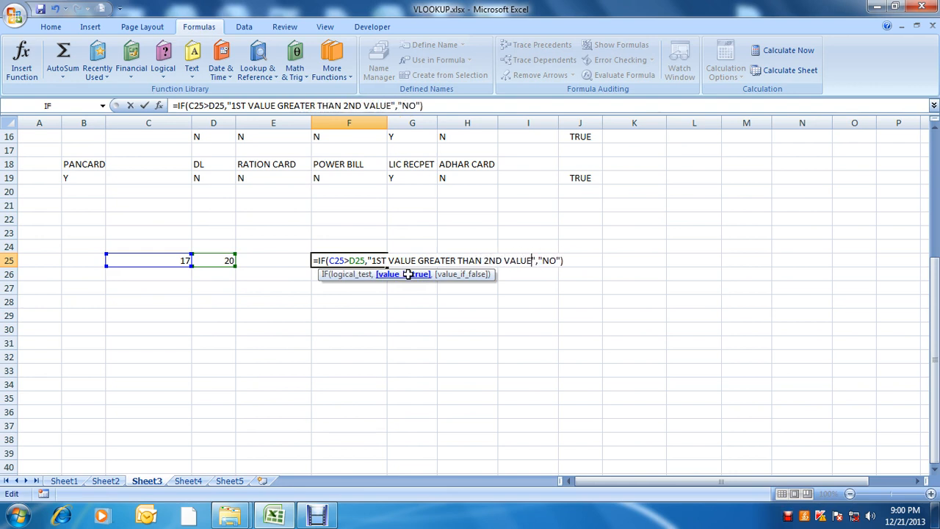
- Change the value-if-false text in F25's IF formula to "1ST VALUE NOT GREATER THAN 2ND VALUE" and commit the formula
key("Right")
key("Right")
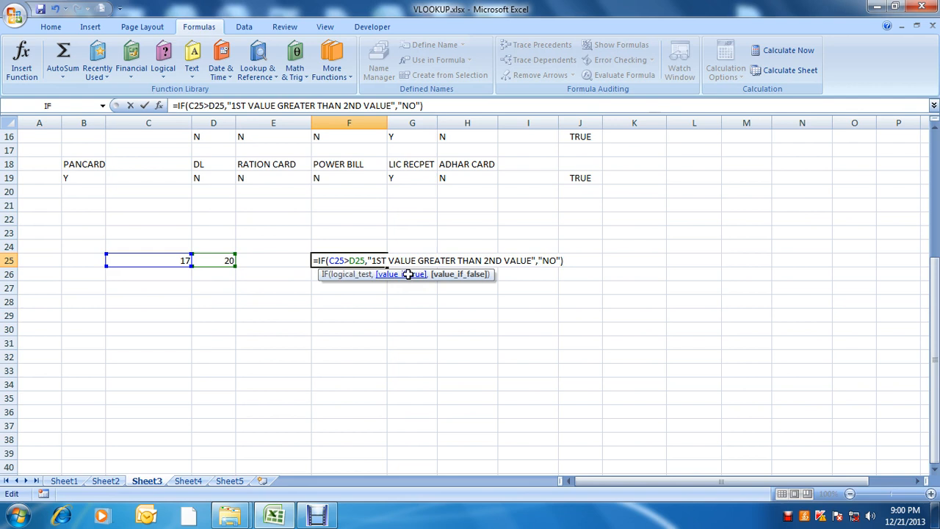
key("Delete")
key("Delete")
type("1ST VA")
type("K")
key("BackSpace")
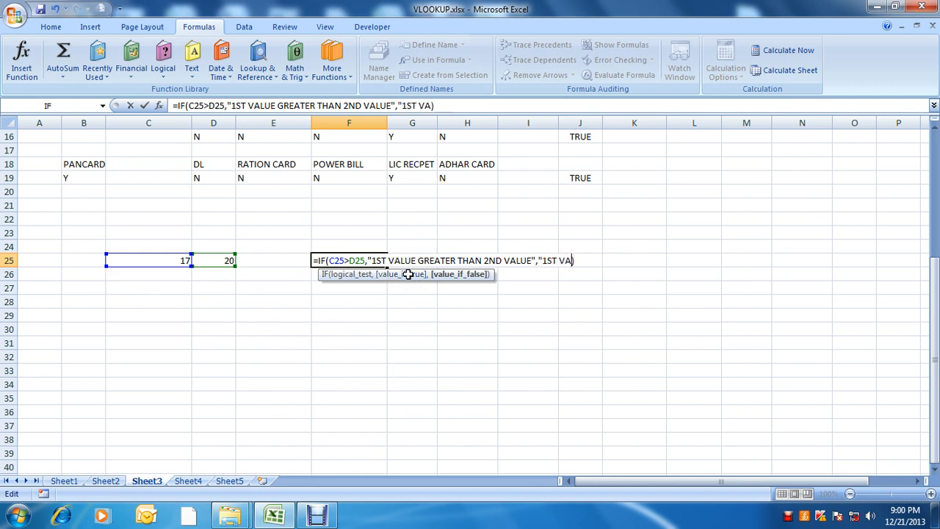
type("LUE ")
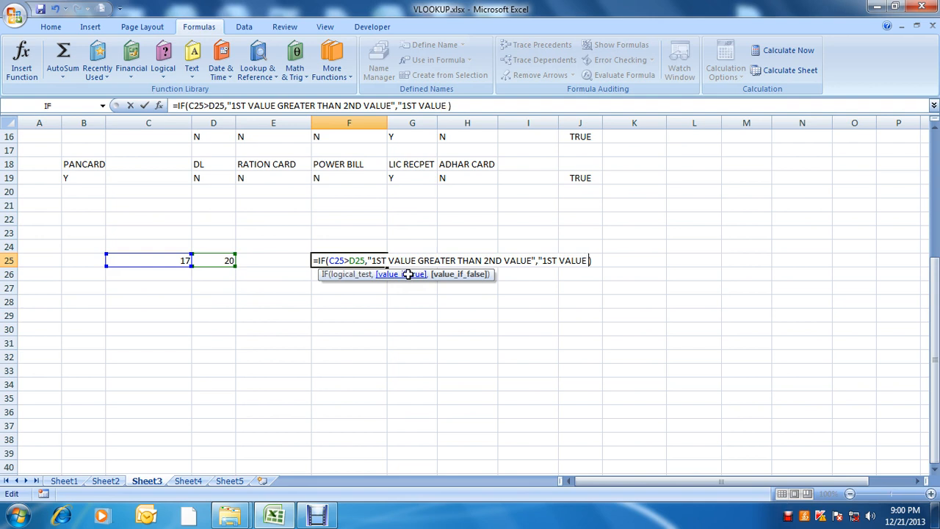
type("NOT GREAT")
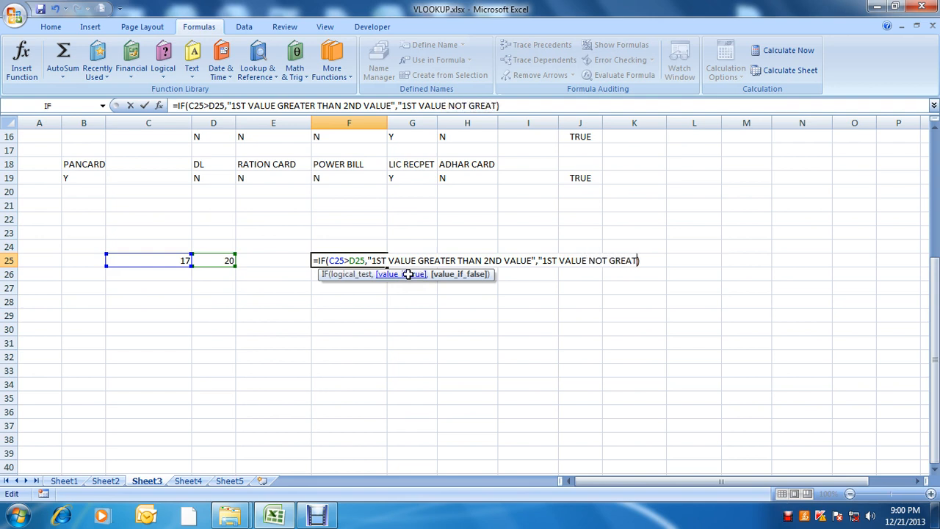
type("ER THAN ")
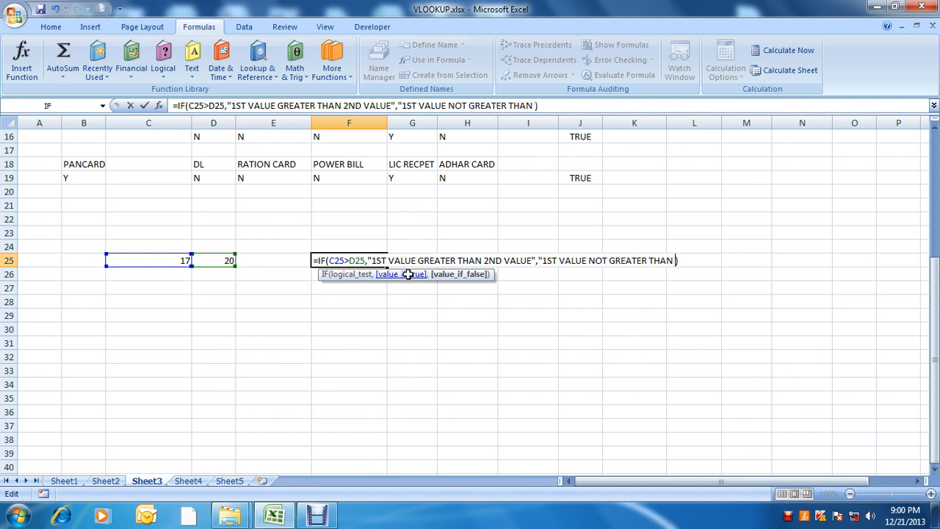
type("2ND VALUE")
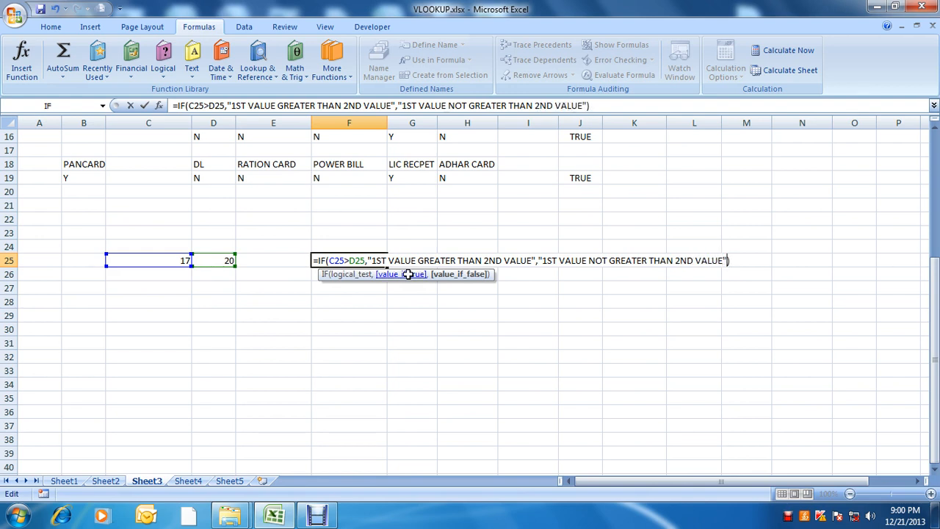
type("\")")
key("Return")
key("Up")
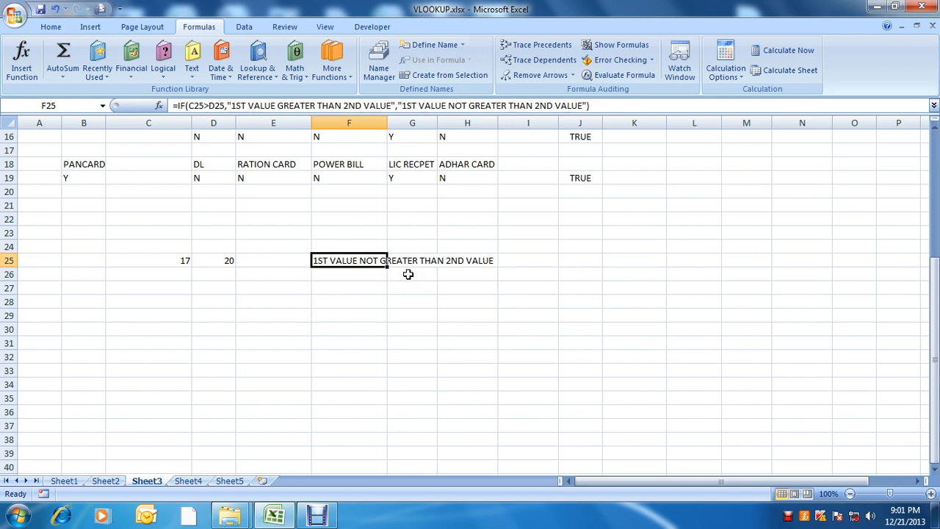
- Autofit column F to the width of its contents and select F25
left_click(391, 122)
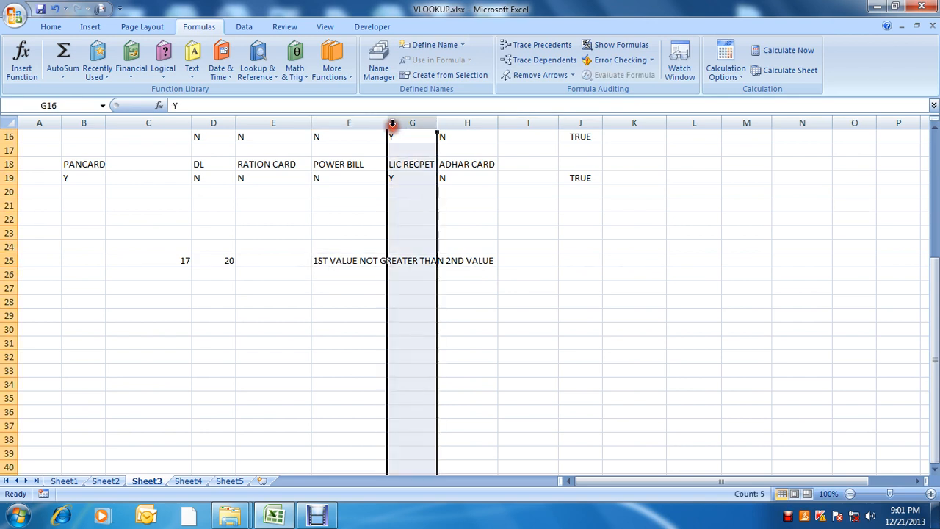
double_click(386, 119)
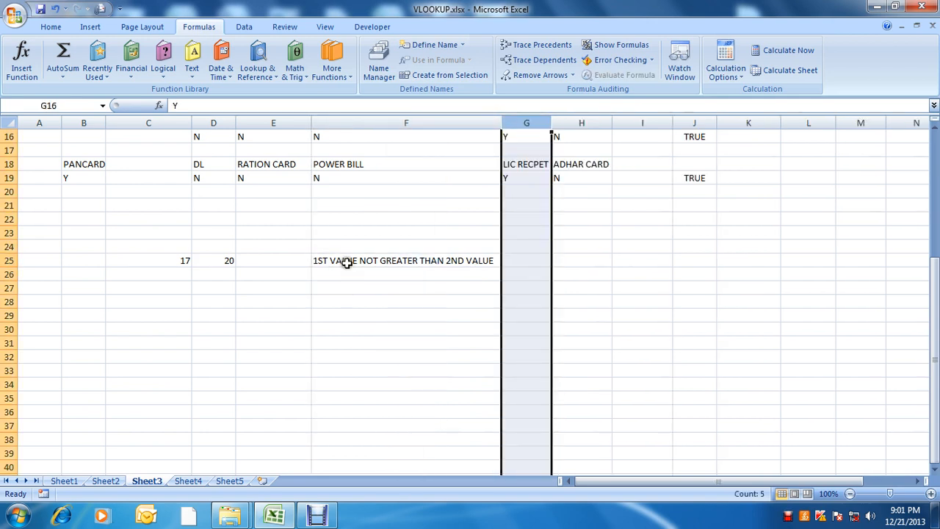
left_click(344, 261)
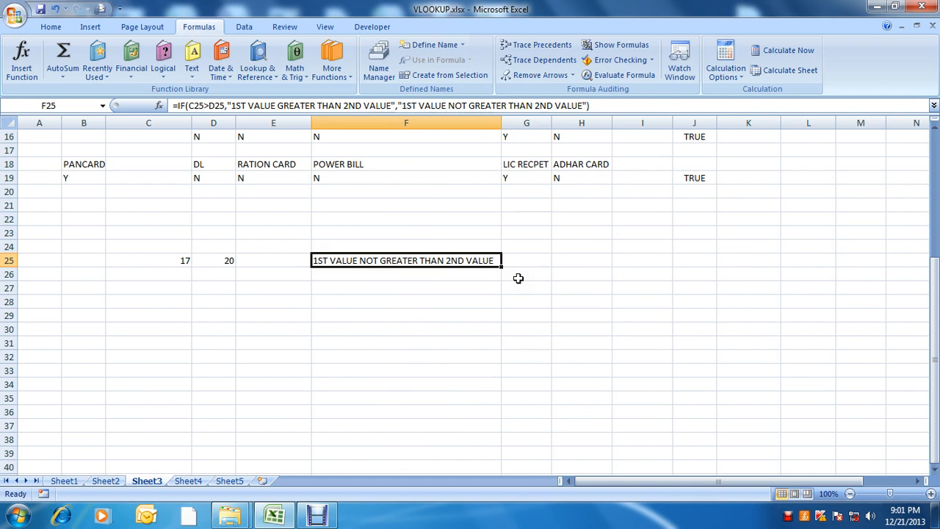
- Review the IF formula in F25 with its referenced cells, leaving it unedited
left_click(347, 312)
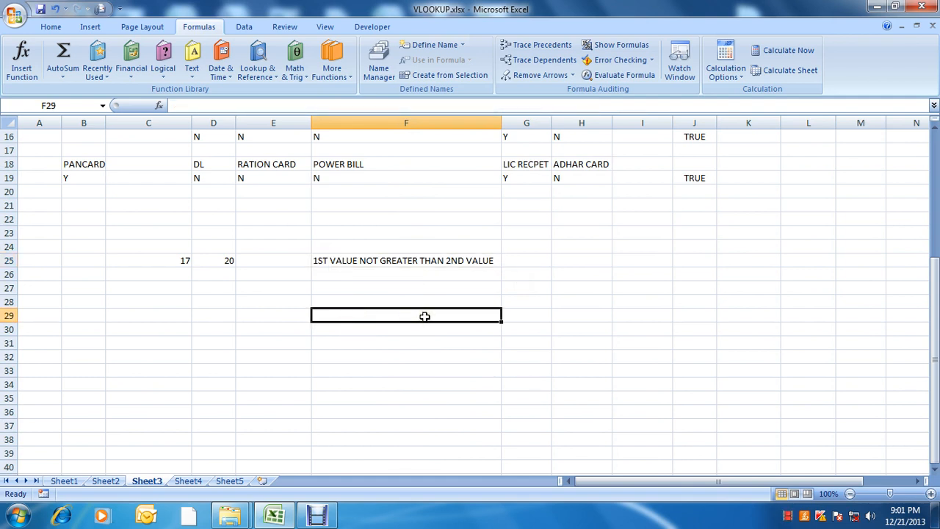
key("Up")
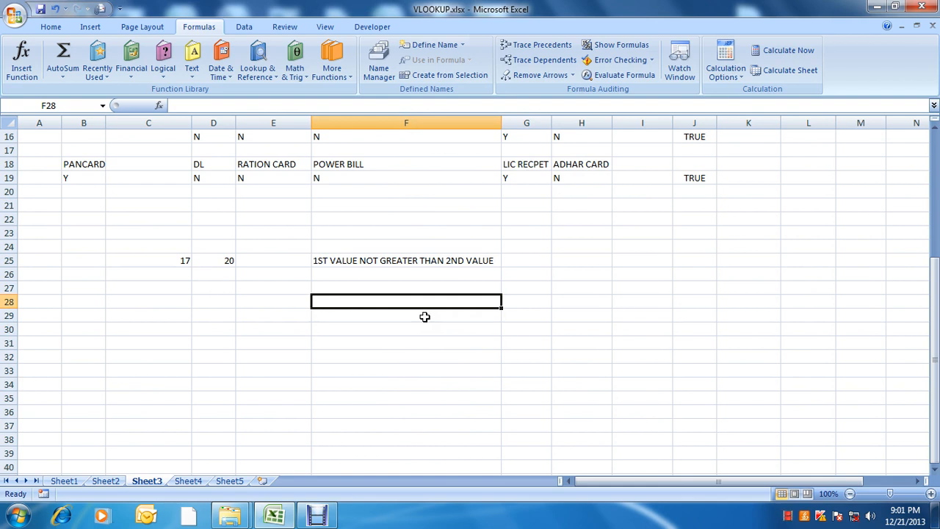
key("Up")
key("Up")
key("Up")
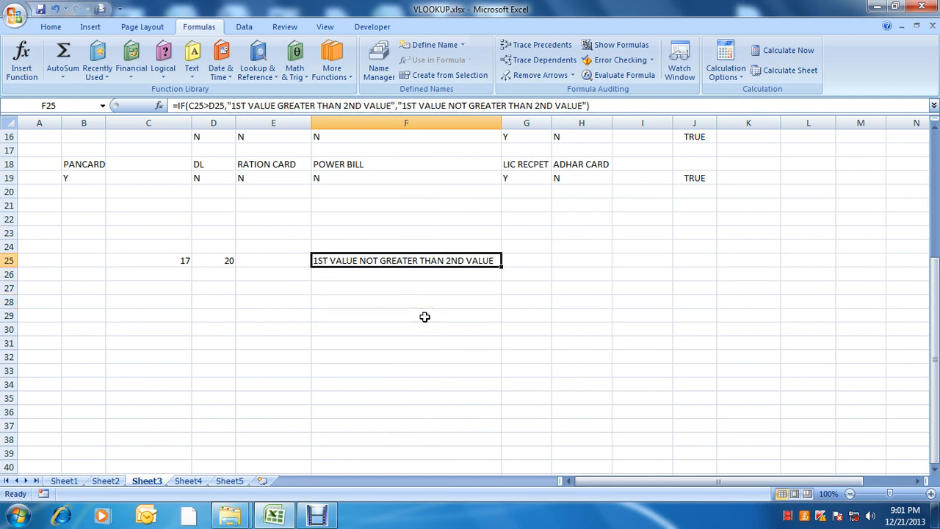
key("F2")
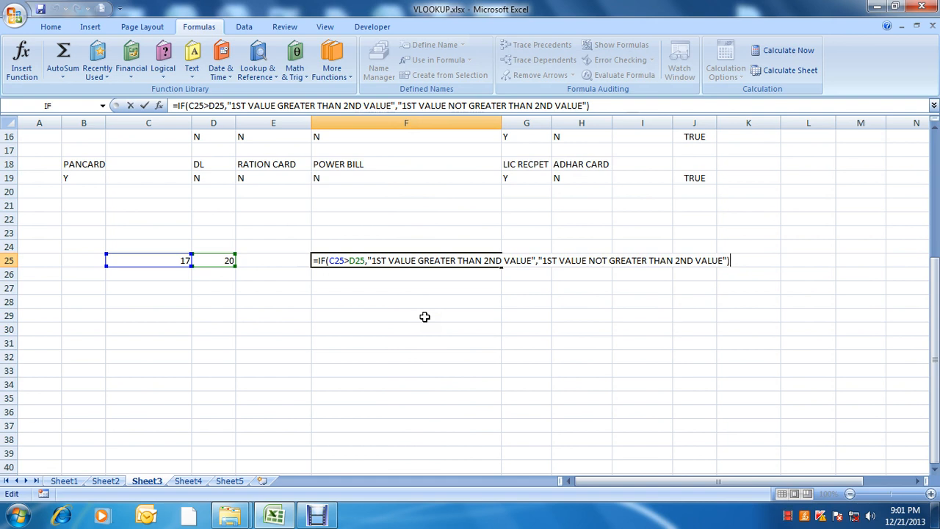
key("Escape")
key("Left")
key("Left")
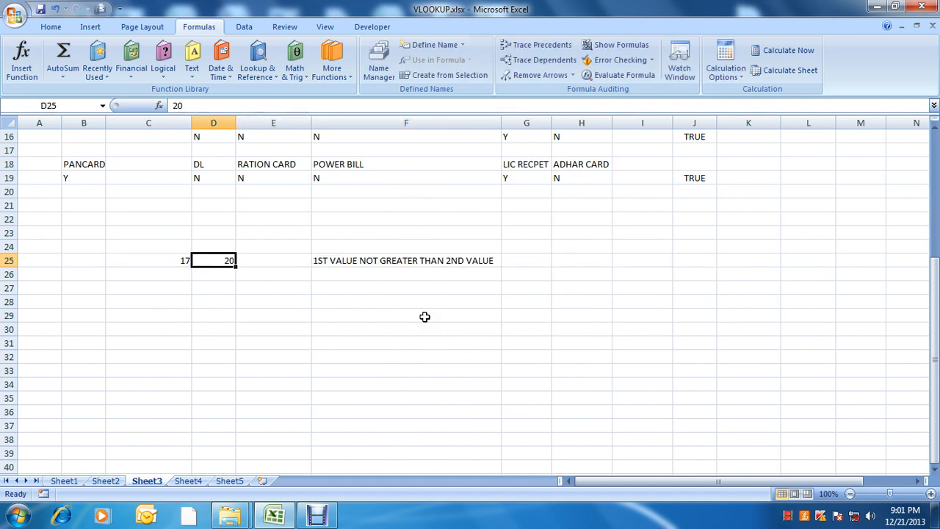
- Enter the heading BASIC SLARY in C36, in the empty area below the IF example
key("Down")
key("Down")
key("Left")
key("Down")
key("Down")
key("Down")
key("Down")
key("Down")
key("Down")
key("Down")
key("Down")
key("Down")
key("Down")
key("Down")
key("Down")
key("Down")
key("Down")
key("Down")
key("Down")
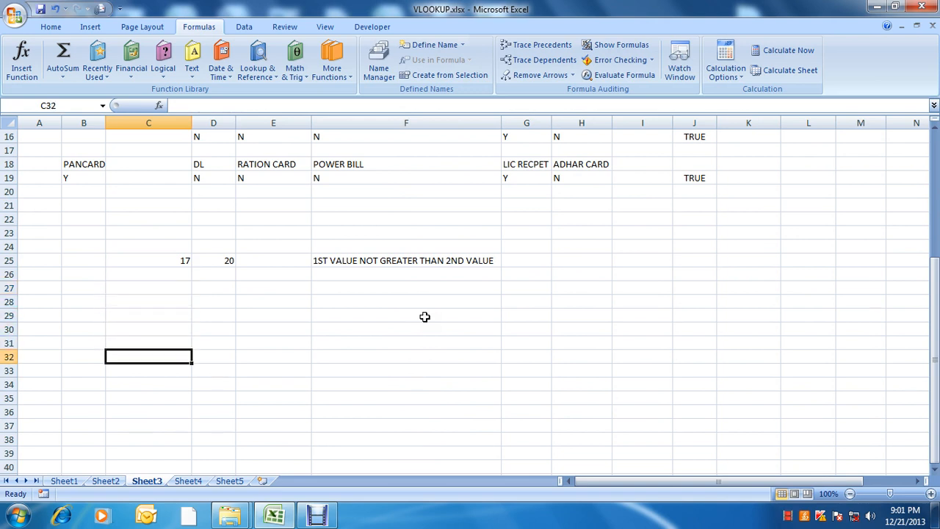
key("Down")
key("Down")
key("Down")
key("Down")
key("Down")
key("Down")
key("Down")
key("Down")
key("Down")
key("Down")
key("Down")
key("Down")
key("Down")
key("Down")
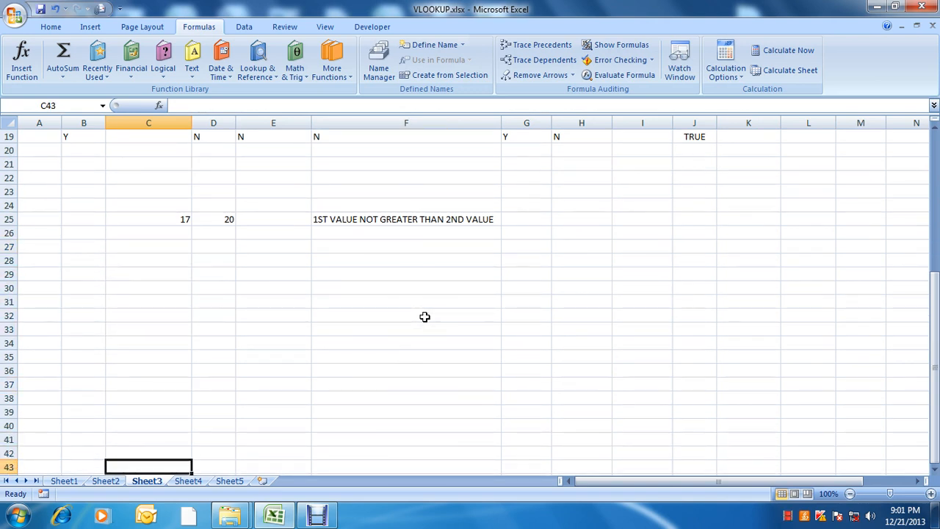
key("Up")
key("Up")
key("Up")
key("Up")
key("Up")
key("Up")
key("Up")
key("Up")
key("Up")
key("Up")
key("Up")
key("Up")
key("Up")
key("Up")
key("Up")
key("Up")
key("Up")
key("Up")
key("Up")
key("Up")
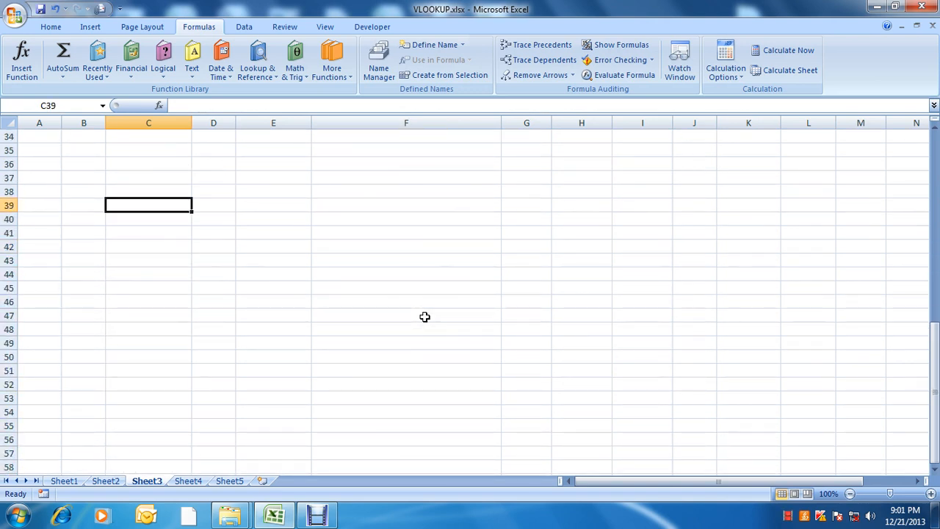
key("Up")
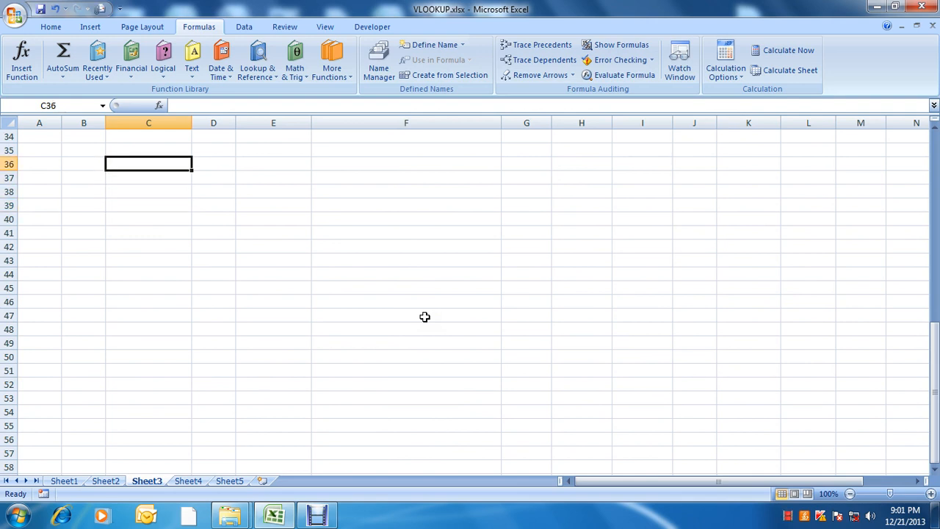
type("BASI")
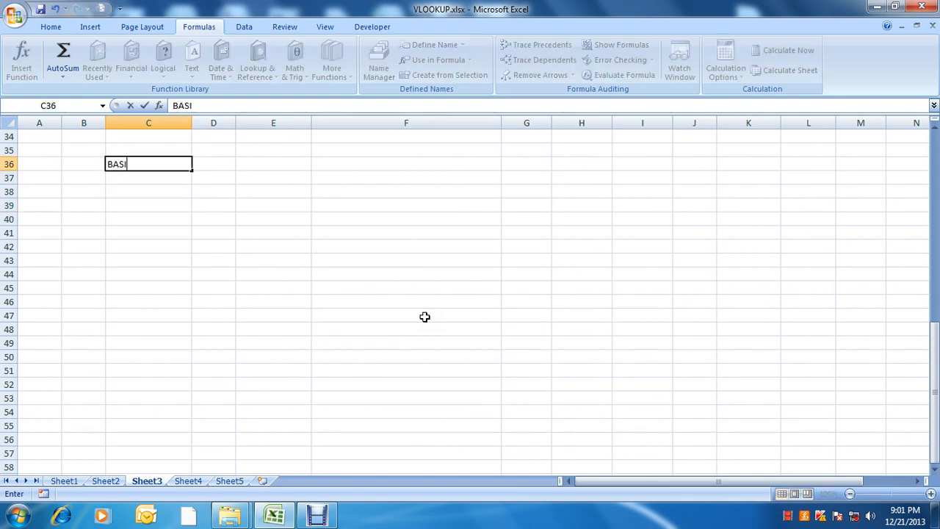
type("C SLARY")
key("Return")
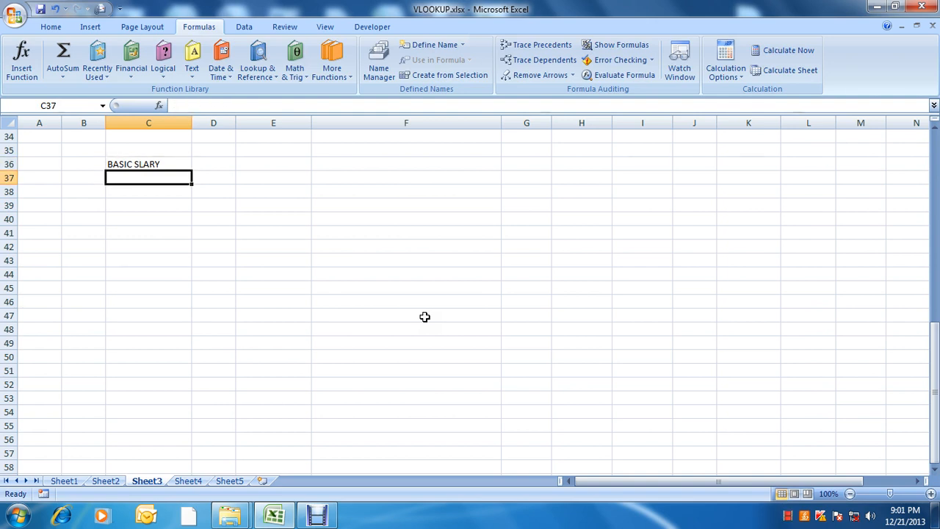
- Enter the salary values 5000, 1000, 2000, 3000 and 4000 in C37 through C41
type("5000")
key("Return")
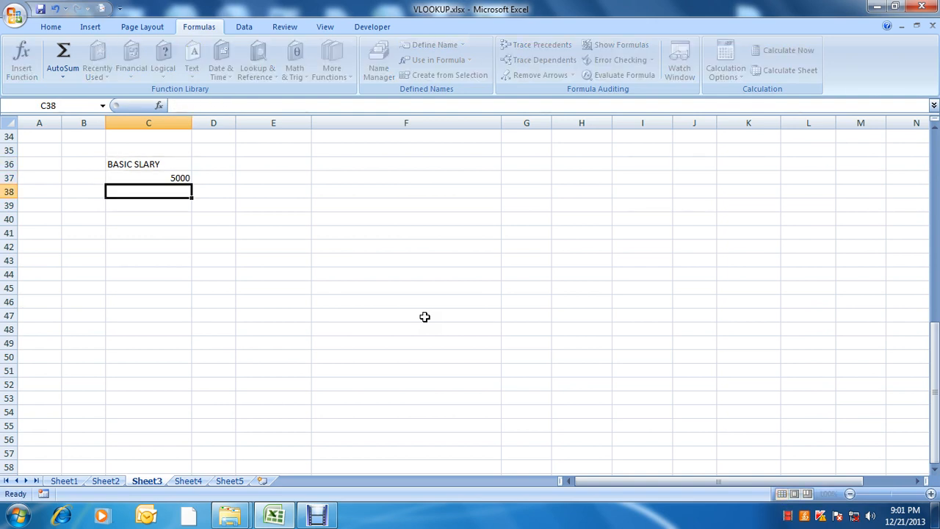
type("1000")
key("Return")
type("200")
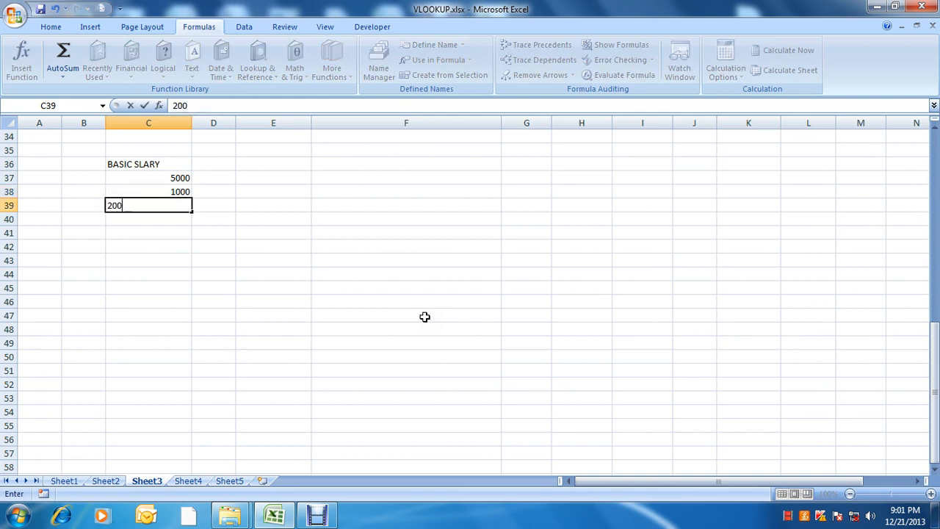
type("0")
key("Return")
type("3000")
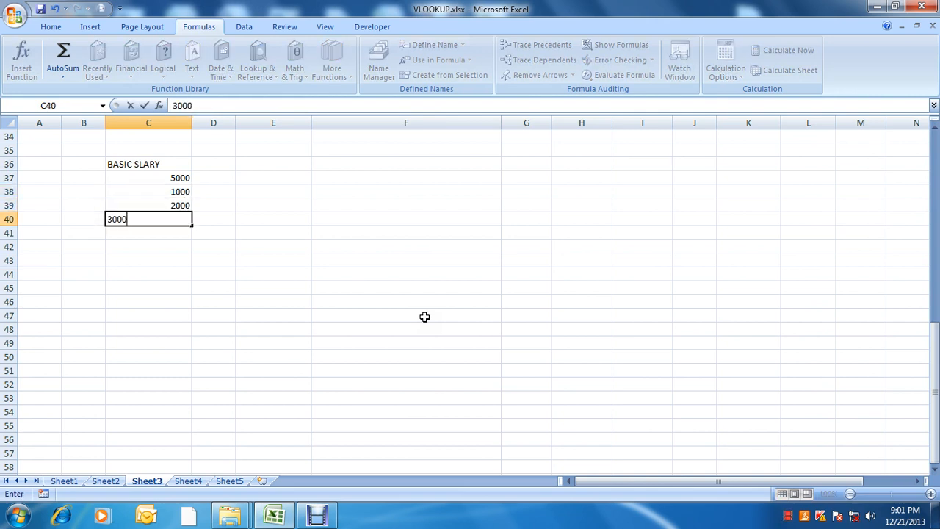
key("Return")
type("4000")
key("Return")
- Enter the heading TARGET in D36, beside the BASIC SLARY heading
key("Up")
key("Up")
key("Up")
key("Up")
key("Up")
key("Up")
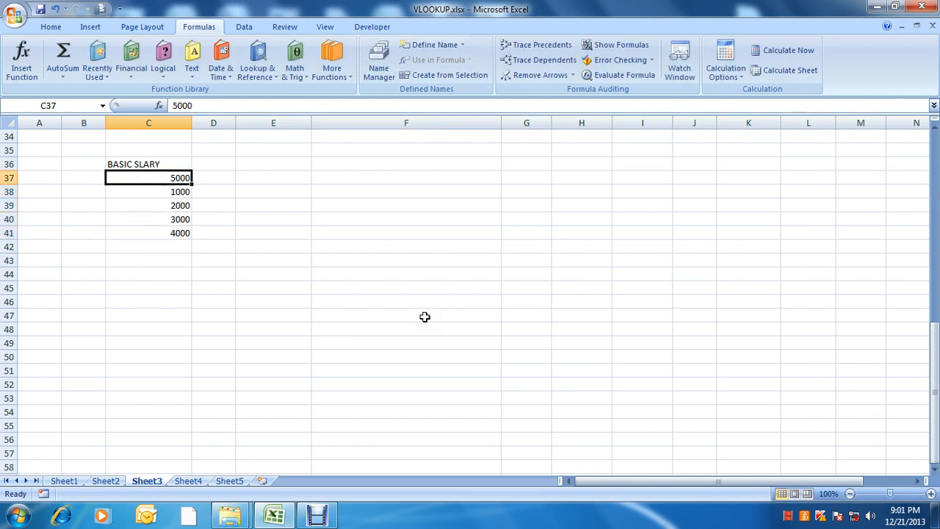
key("Right")
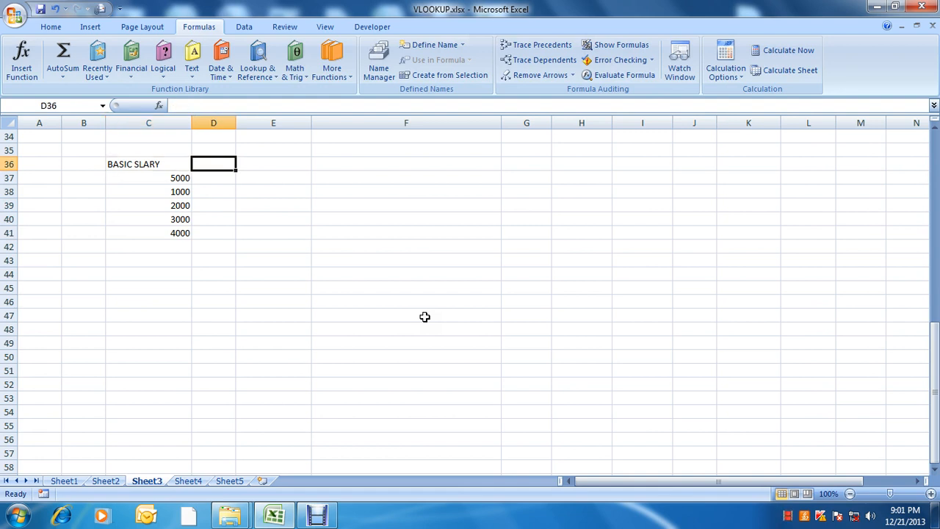
type("TAGAR")
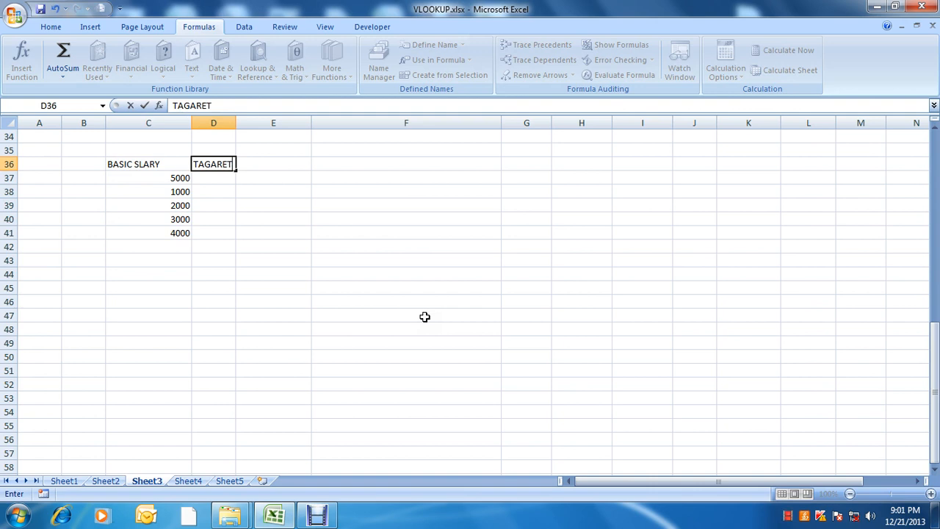
type("ET")
key("Return")
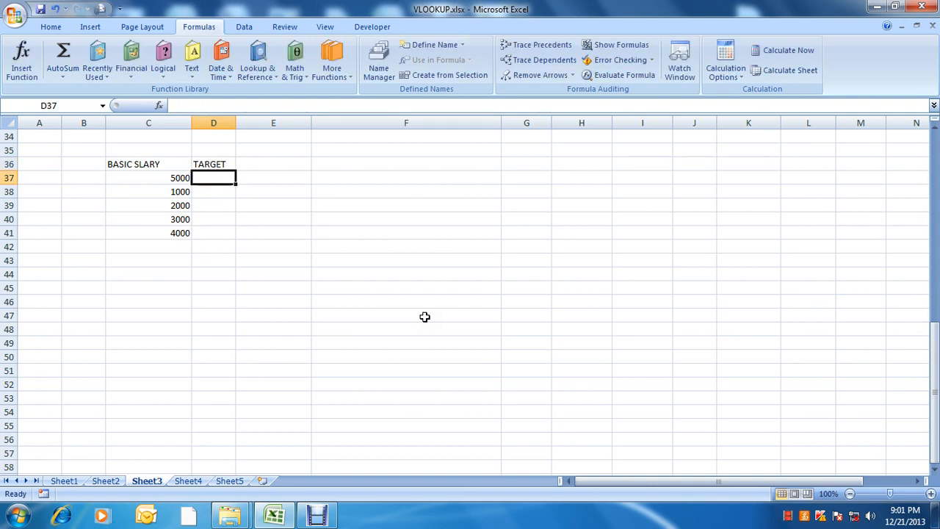
- Replace the salary values in C37 through C41 with 15000, 17000, 16000, 20000 and 25000
key("Up")
key("Left")
key("Down")
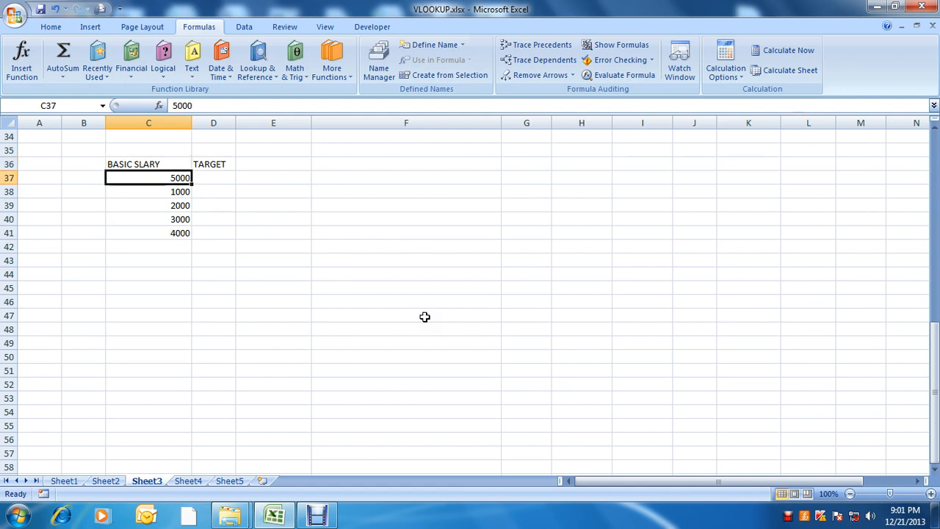
type("15000")
key("Return")
type("1700")
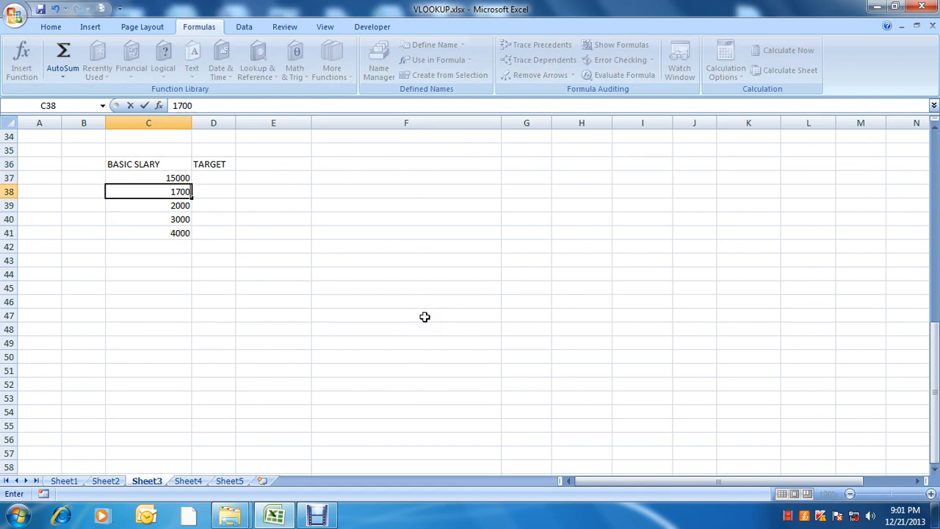
type("0")
key("Return")
type("16000")
key("Return")
type("20")
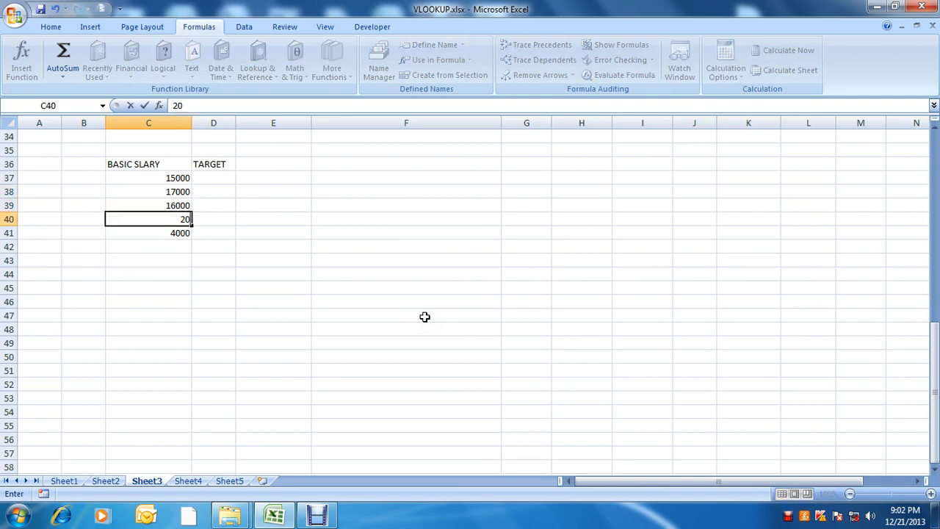
type("000")
key("Return")
type("2500")
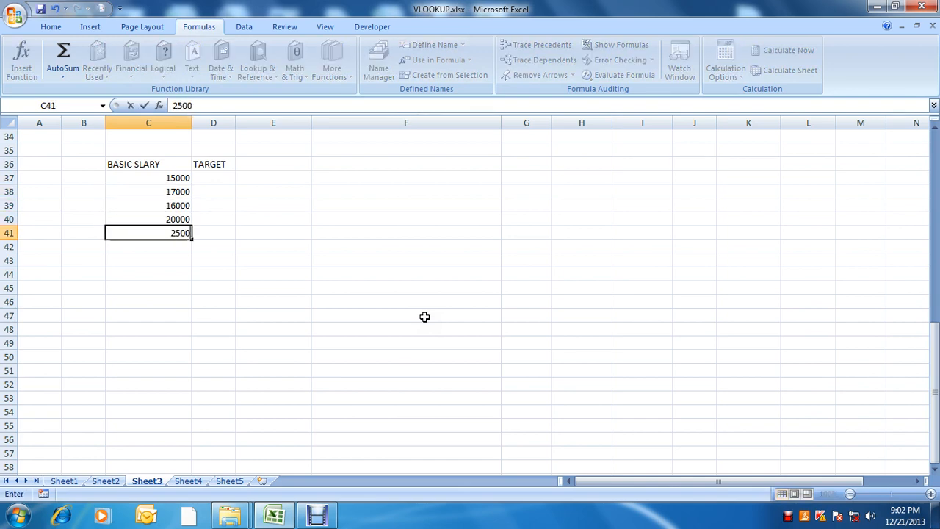
type("0")
key("Return")
- Clear the salary values from C37 through C41 under the BASIC SLARY heading
key("Up")
key("Up")
key("Up")
key("Up")
key("Up")
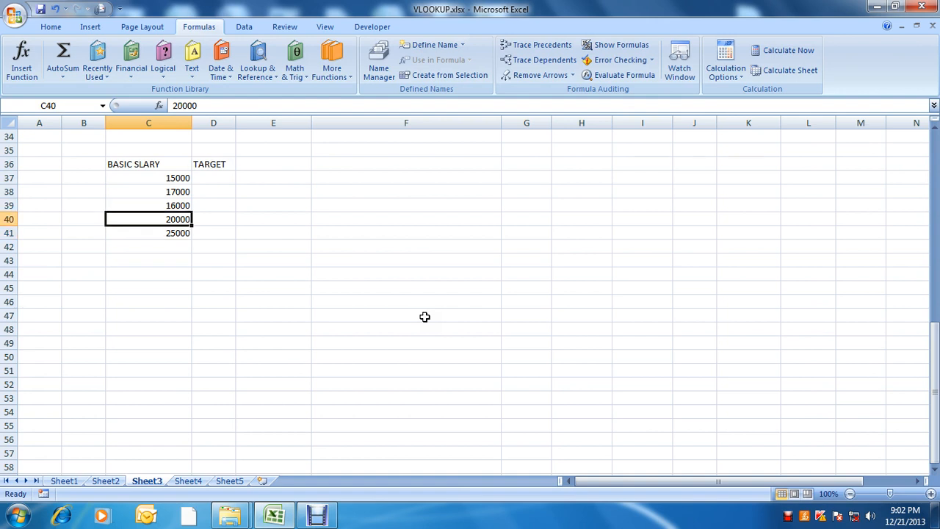
key("shift+Down")
key("shift+Down")
key("shift+Down")
key("shift+Down")
key("Delete")
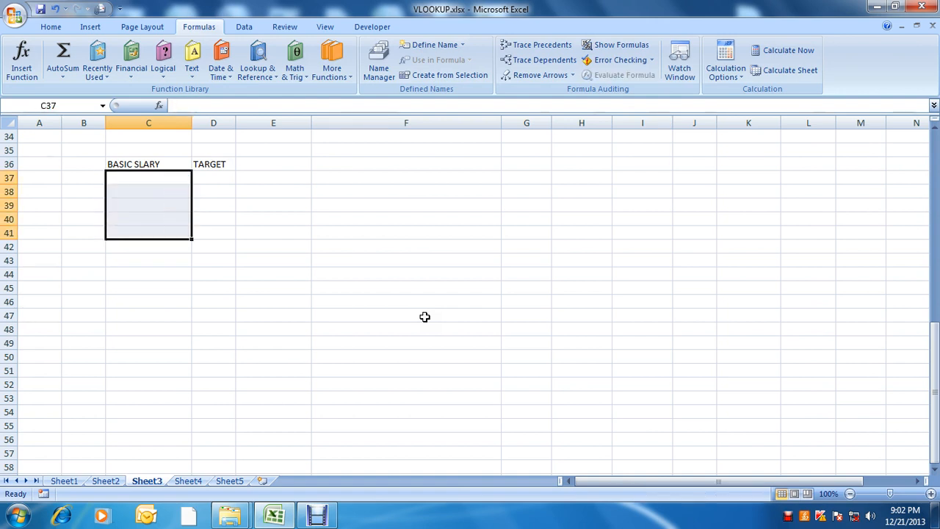
- Enter 10000 as the basic salary in each cell from C37 through C41
key("Up")
key("Down")
type("1000")
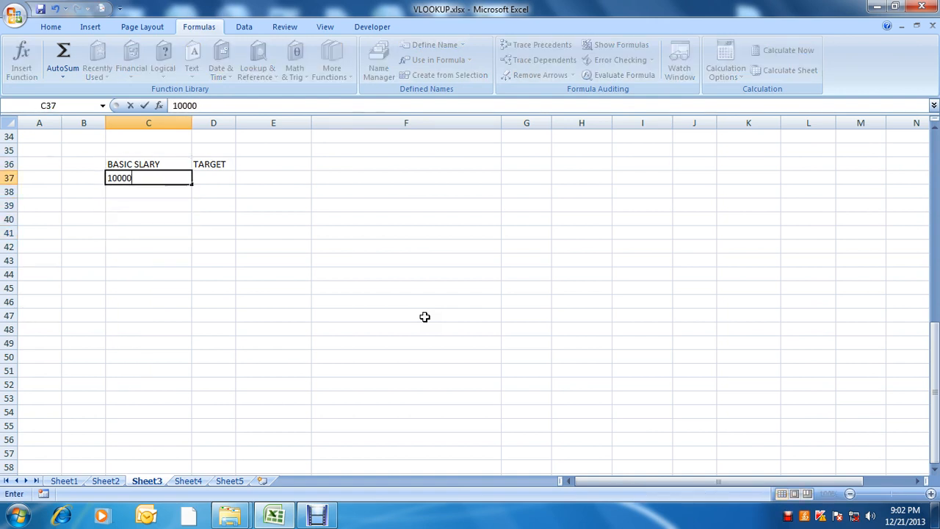
key("Return")
type("10000")
key("Return")
type("2")
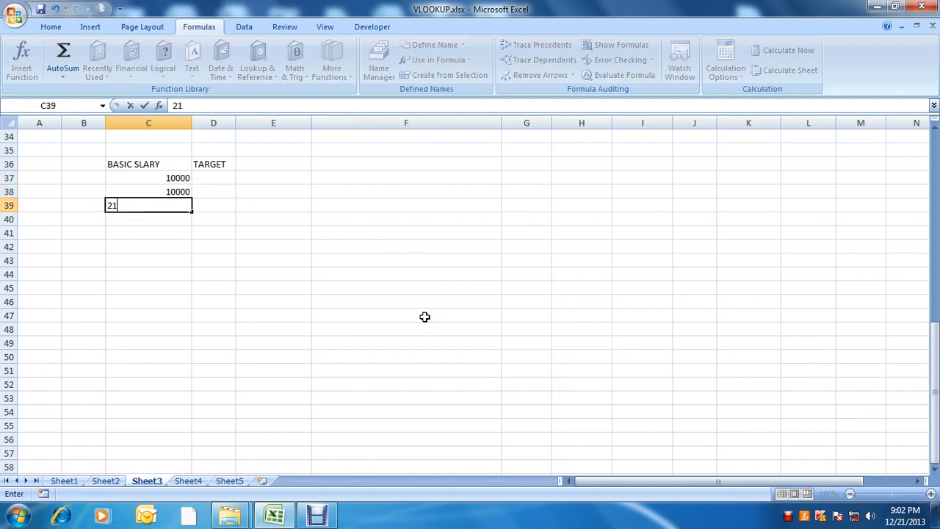
type("1")
key("BackSpace")
key("BackSpace")
type("10000")
key("Return")
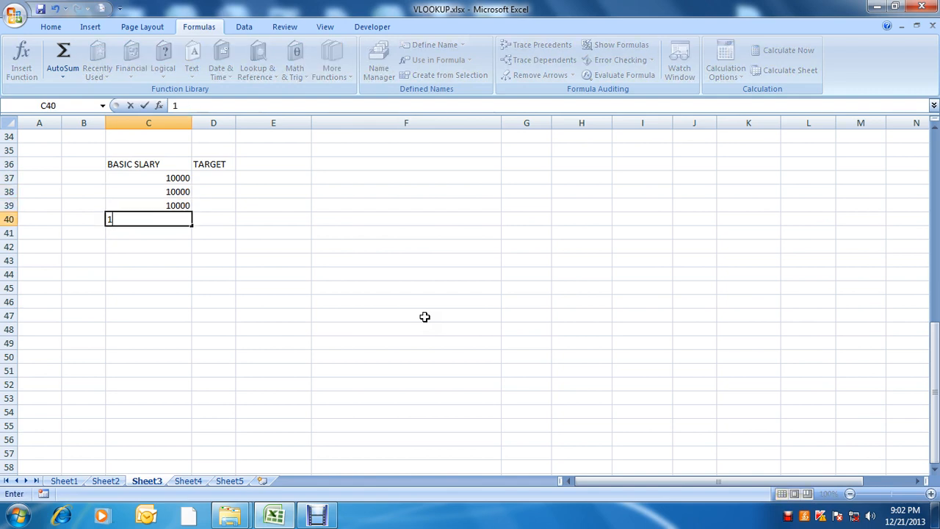
type("10000")
key("Return")
type("100")
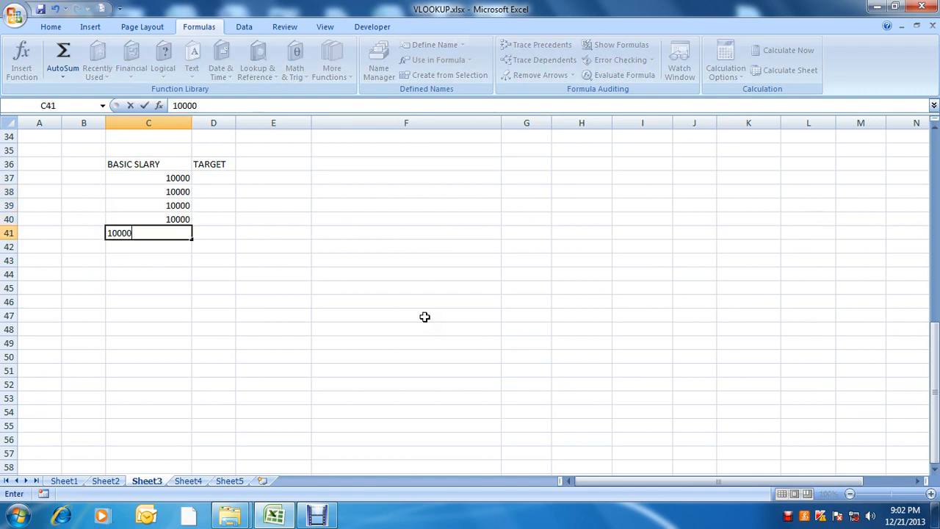
type("00")
key("Return")
- Review the salary values in C37 through C41 and the first cell under the TARGET heading
key("Up")
key("Up")
key("Up")
key("Up")
key("Up")
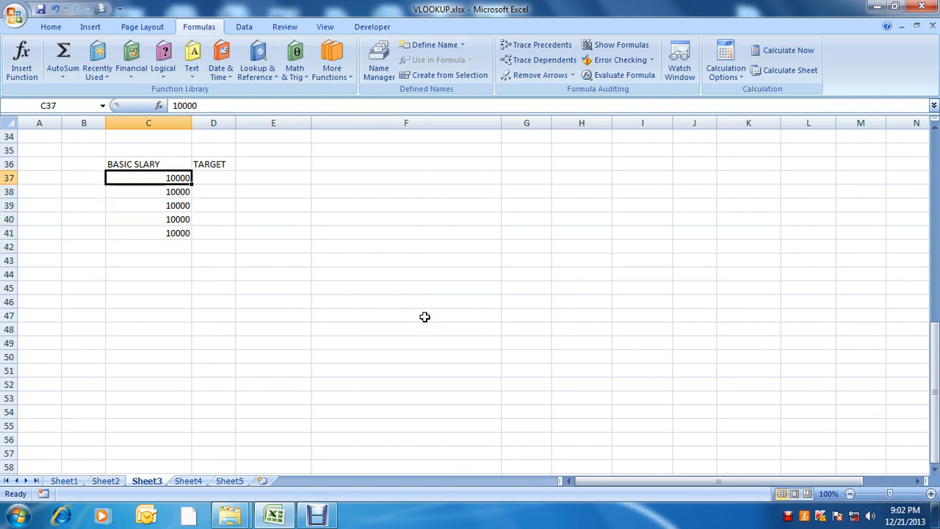
key("Down")
key("Down")
key("Down")
key("Down")
key("Up")
key("Up")
key("Up")
key("Up")
key("Up")
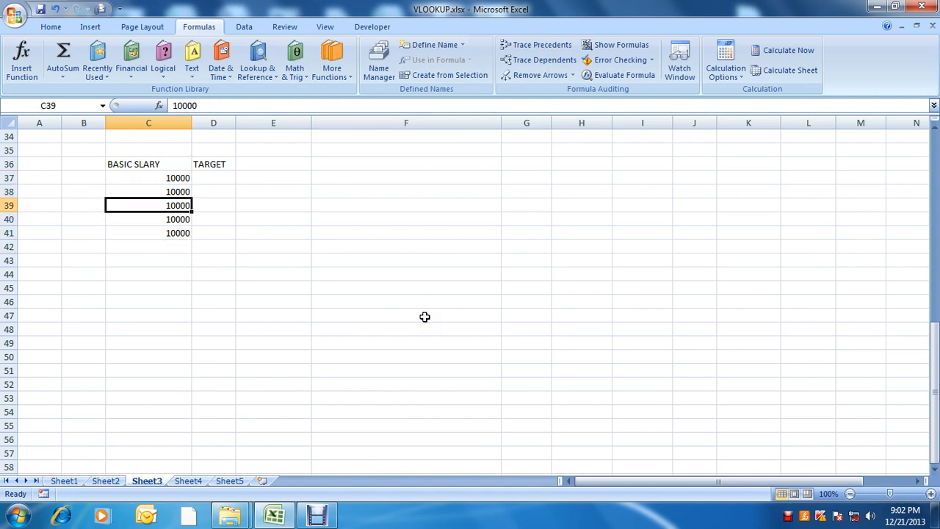
key("Down")
key("Right")
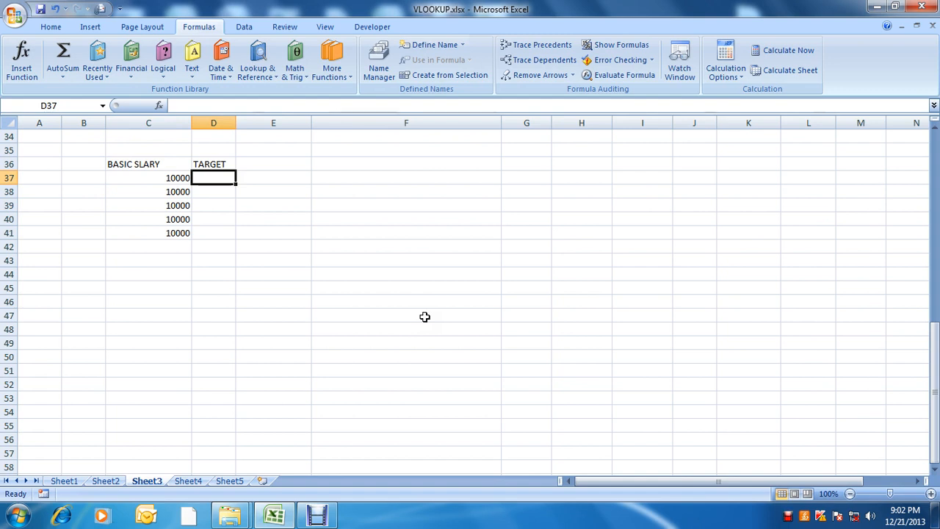
key("Left")
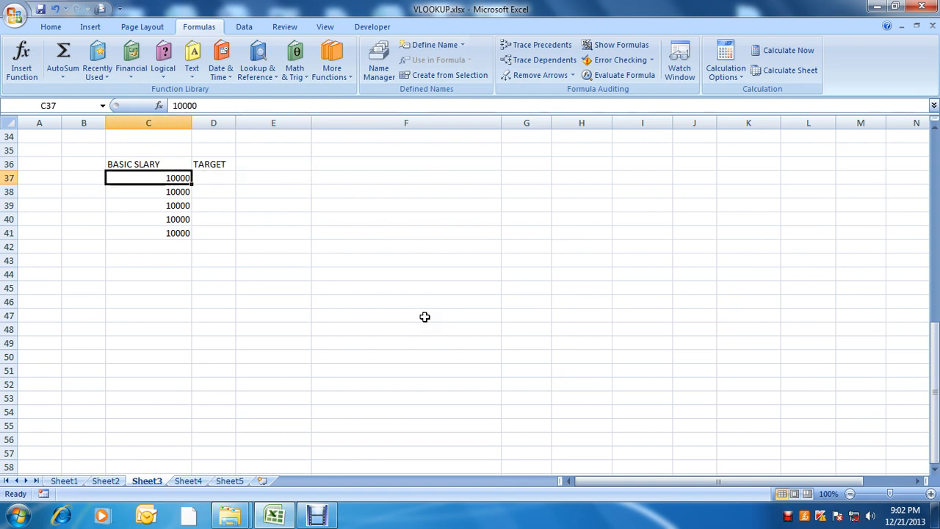
key("Right")
key("Left")
key("Right")
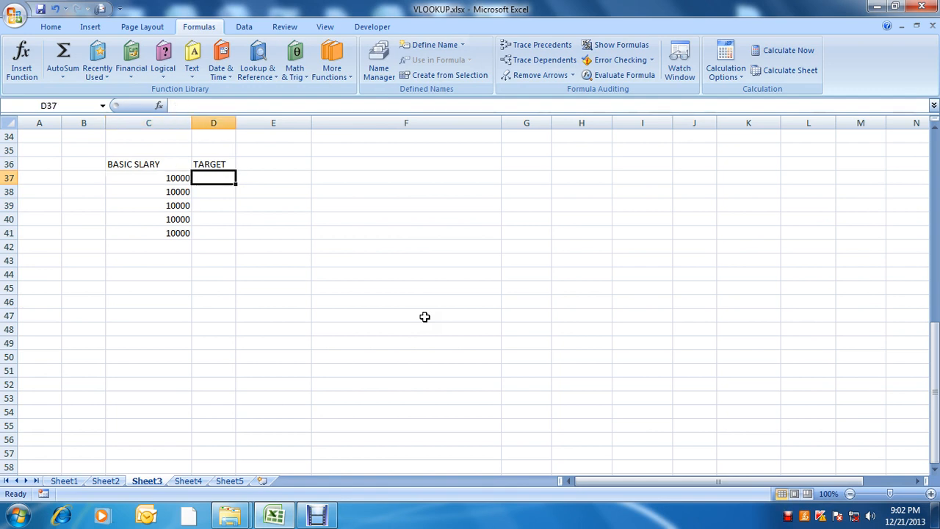
key("Left")
key("Right")
key("Left")
key("Right")
- Enter the label SALES in F34, above and beside the salary table
key("Up")
key("Up")
key("Up")
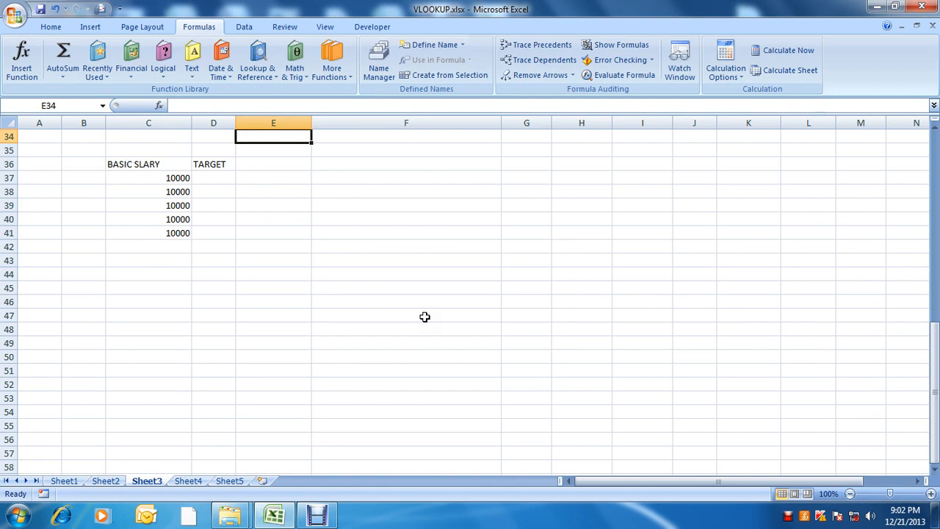
key("Down")
key("Up")
key("Right")
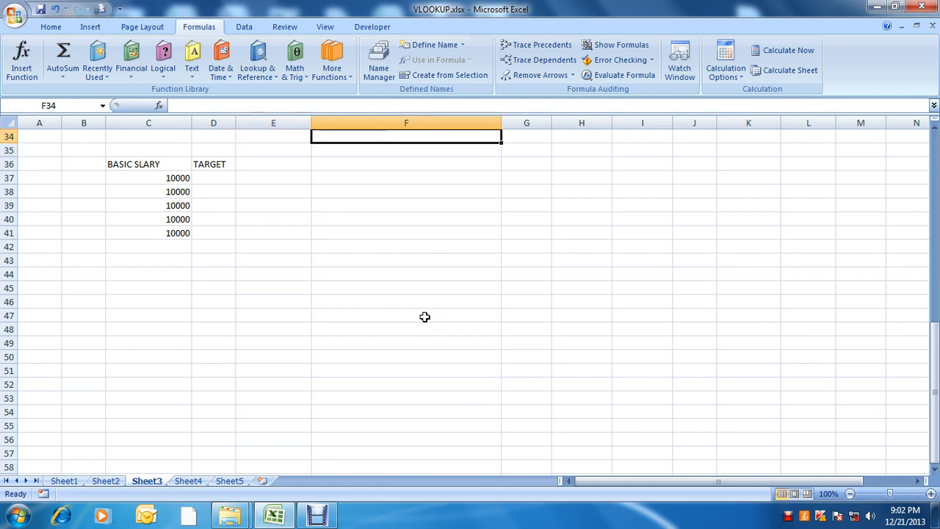
type("SALES")
key("Return")
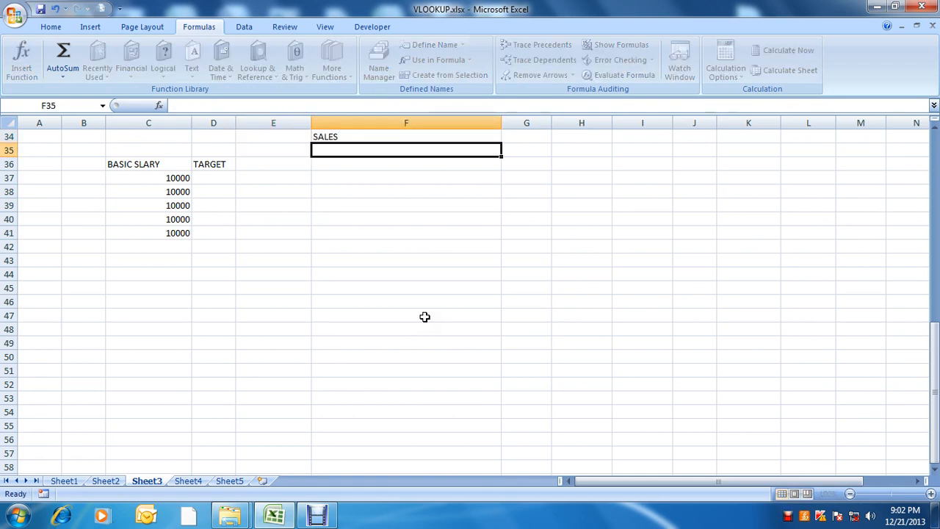
- Enter 50 as the sales figure in G34, beside the SALES label, and clear it again
key("Up")
key("Right")
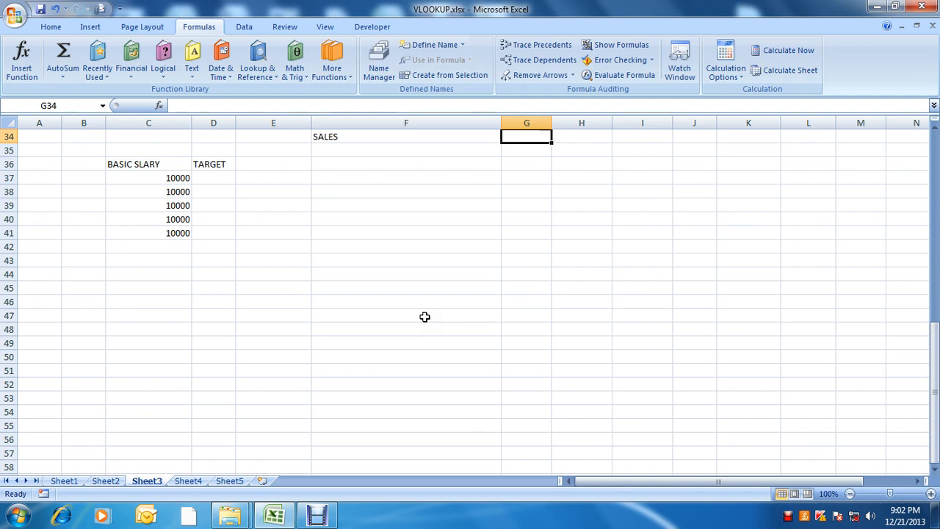
type("50")
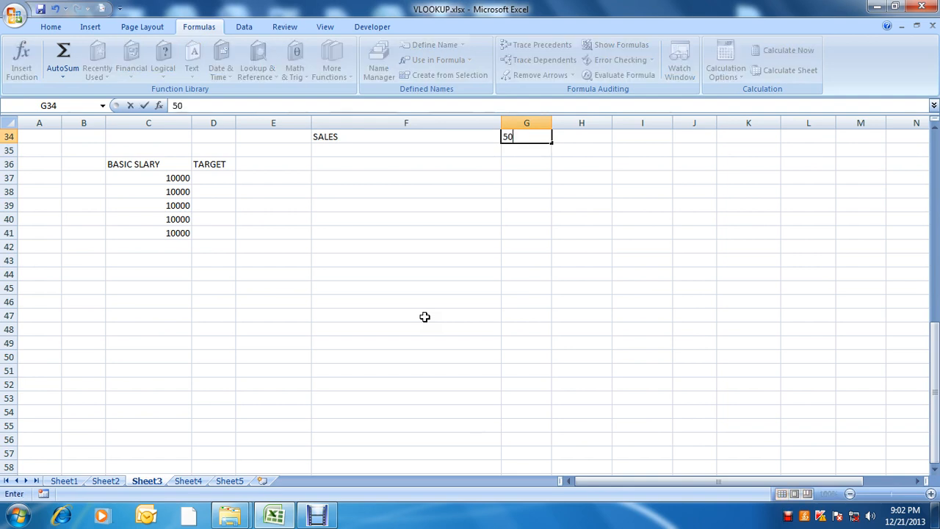
key("Return")
key("Up")
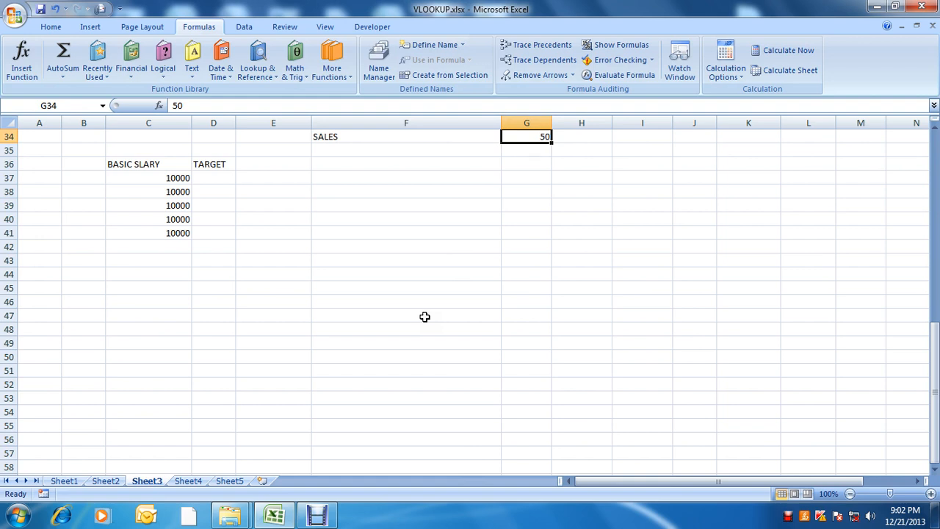
key("Left")
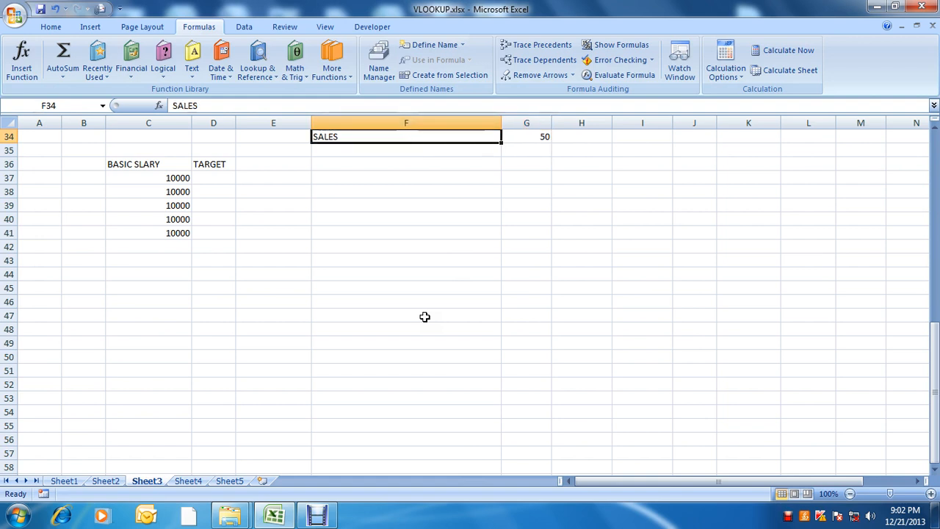
key("Right")
key("Delete")
- Enter 500 as the sales figure in G34 and keep G35 below it empty
key("Left")
key("Left")
key("Left")
key("Down")
key("Down")
key("Down")
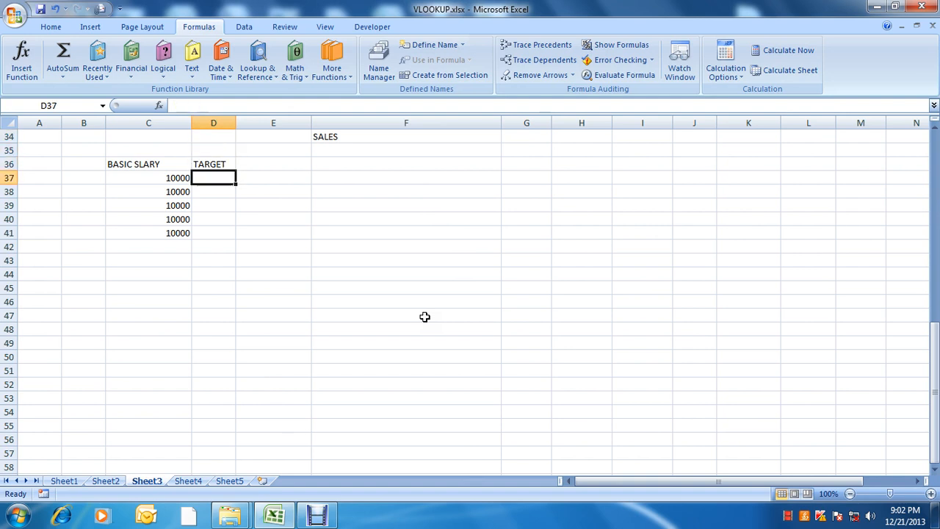
key("Up")
key("Up")
key("Right")
key("Right")
key("Right")
key("Up")
type("5000")
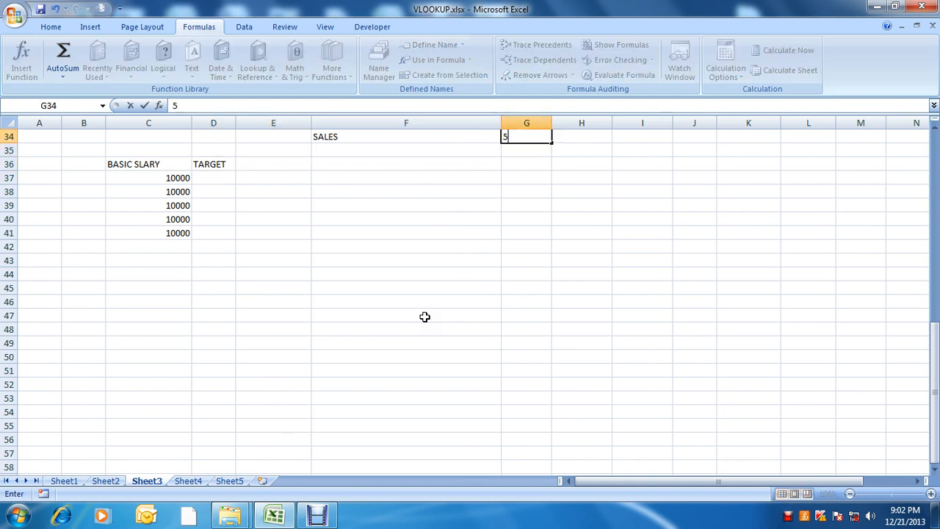
key("Return")
type("\\")
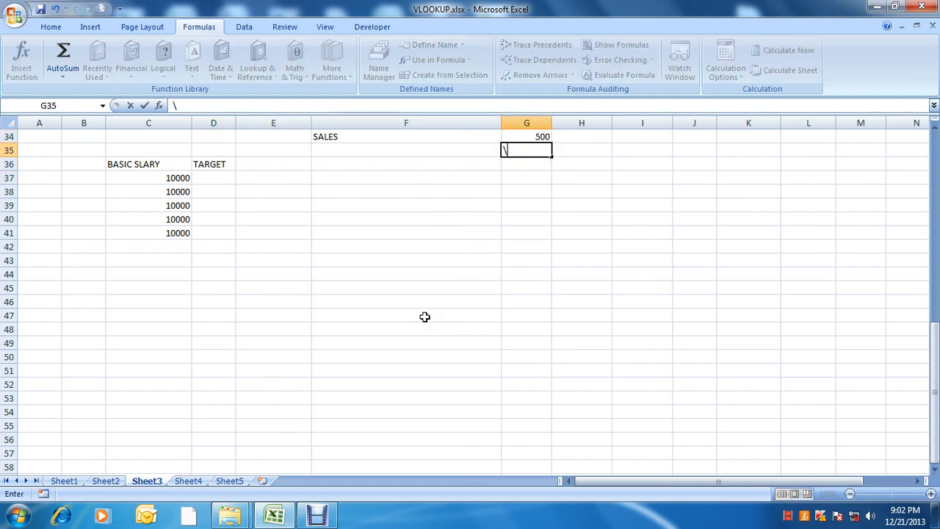
key("Return")
key("Up")
key("Delete")
key("Up")
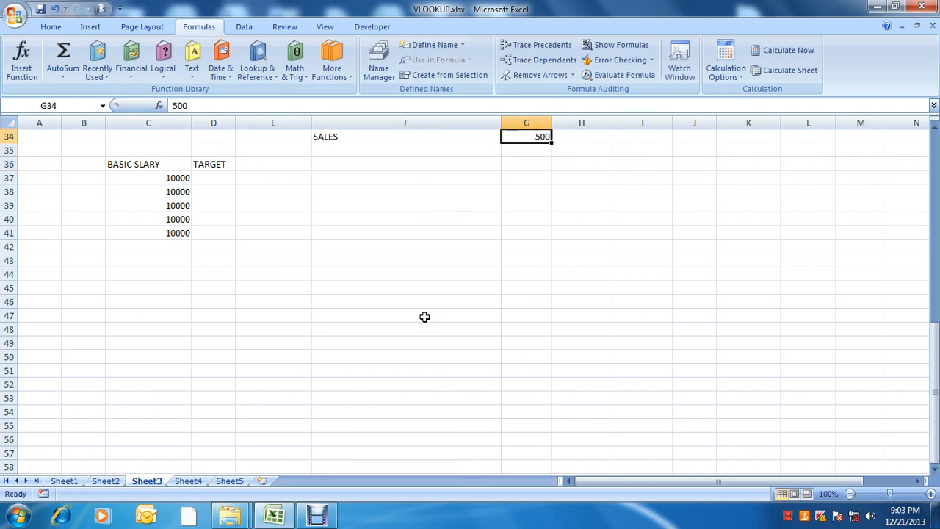
- Calculate ten percent of the first basic salary in F37 with the formula =C37*10%
key("Down")
key("Down")
key("Left")
key("Left")
key("Left")
key("Down")
key("Left")
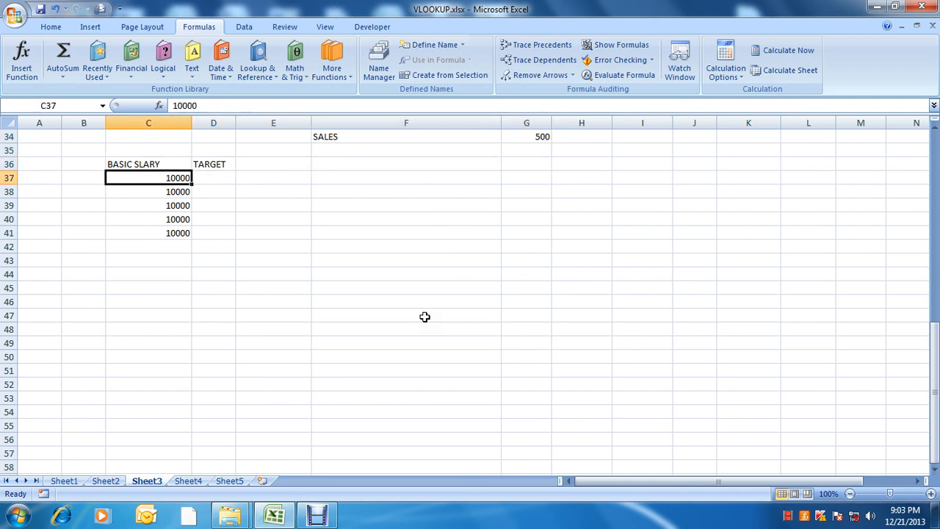
key("Right")
key("Right")
key("Right")
key("Right")
key("Left")
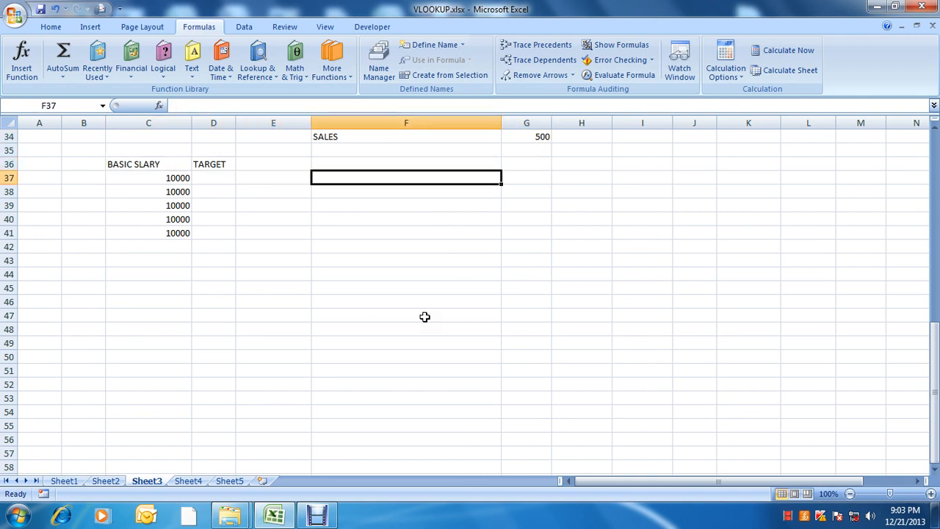
type("=")
key("Left")
key("Left")
key("Left")
type("*")
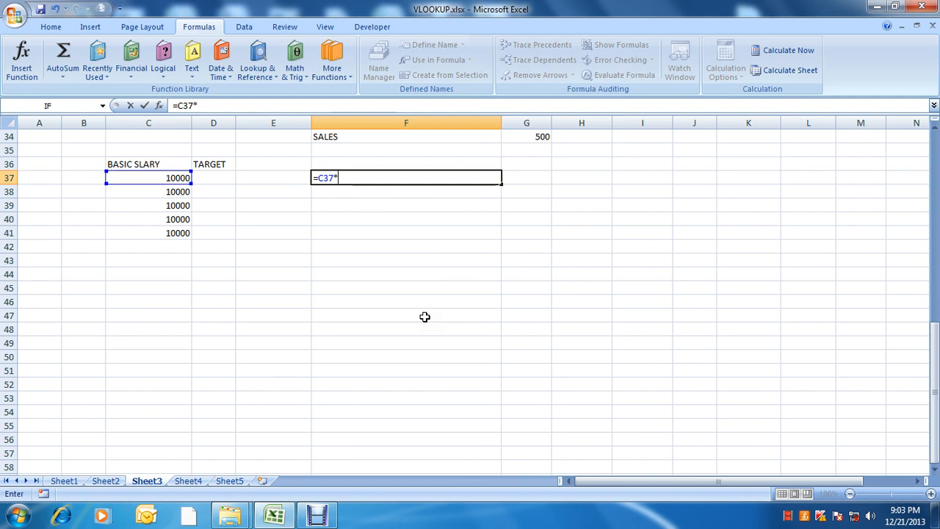
type("10%")
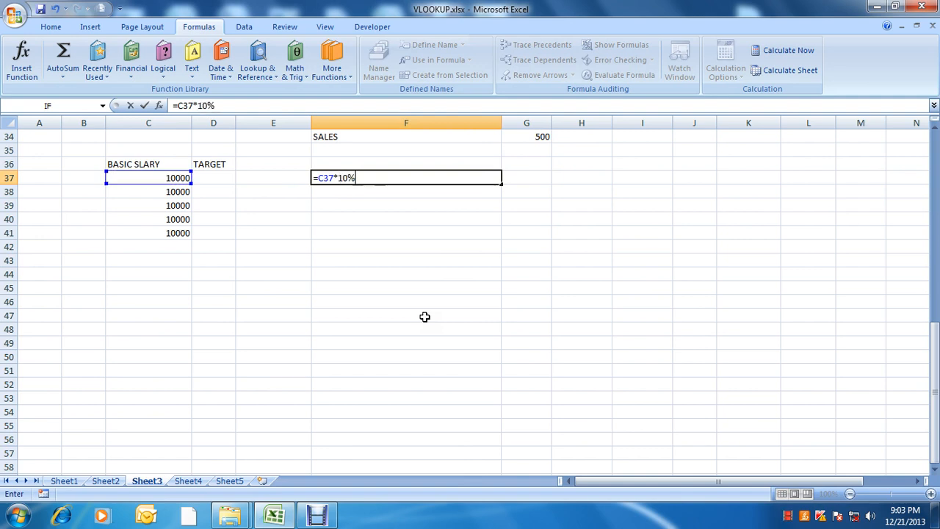
key("Return")
key("Up")
- Add the first basic salary and its ten percent in F38 with the formula =C37+F37
key("Down")
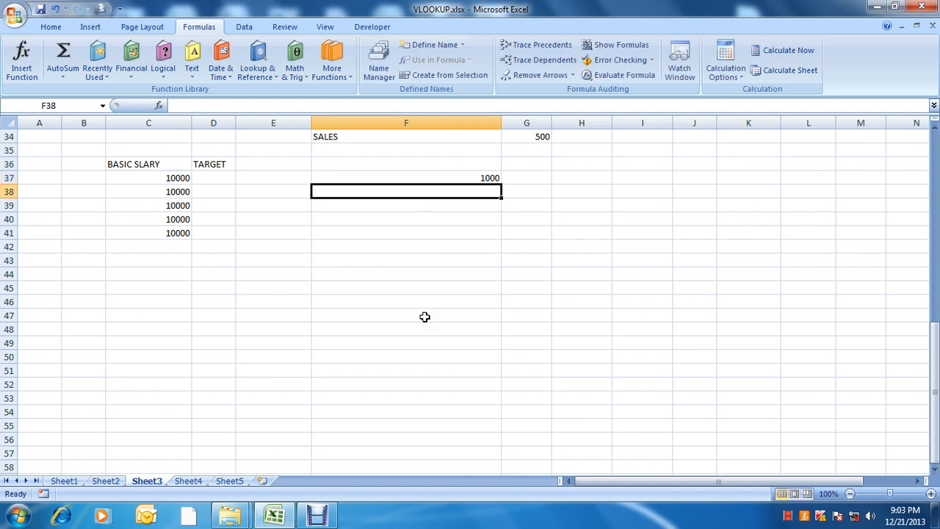
type("=")
key("Up")
key("Left")
key("Left")
key("Left")
type("+")
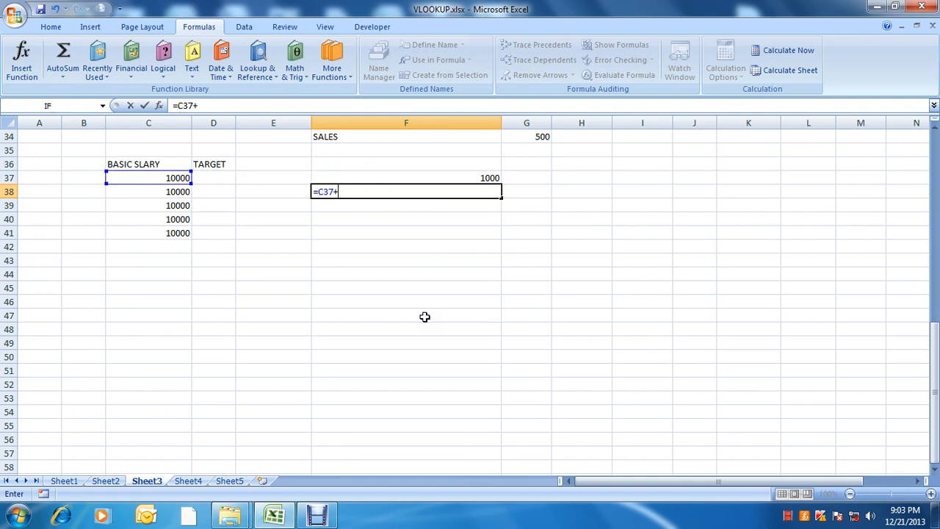
key("Up")
key("Return")
key("Up")
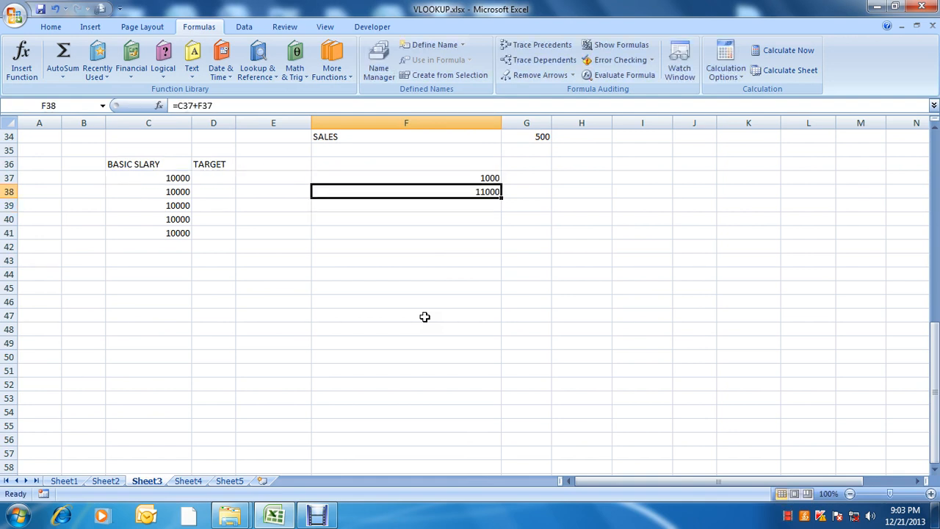
- Clear the two trial formulas from F38 and F37 and return to G35 below the sales figure
key("Delete")
key("Up")
key("Delete")
key("Up")
key("Up")
key("Up")
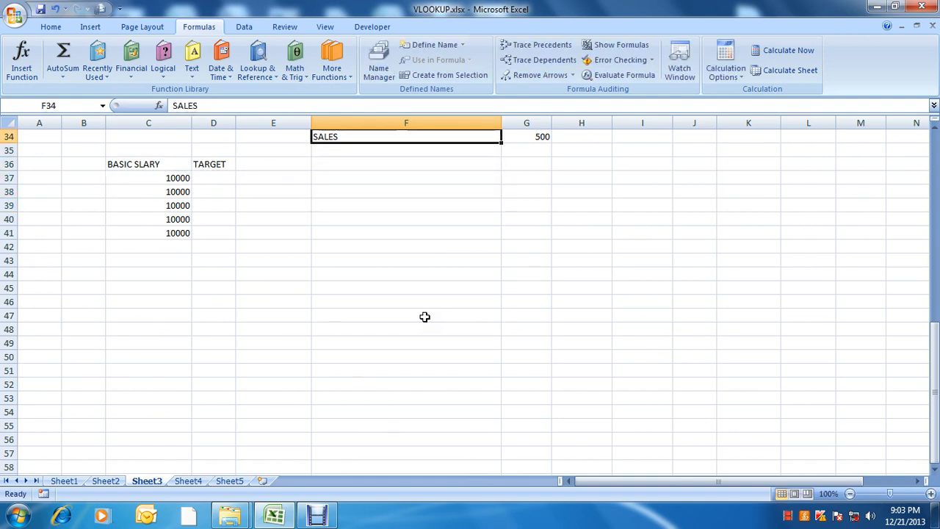
key("Right")
key("Down")
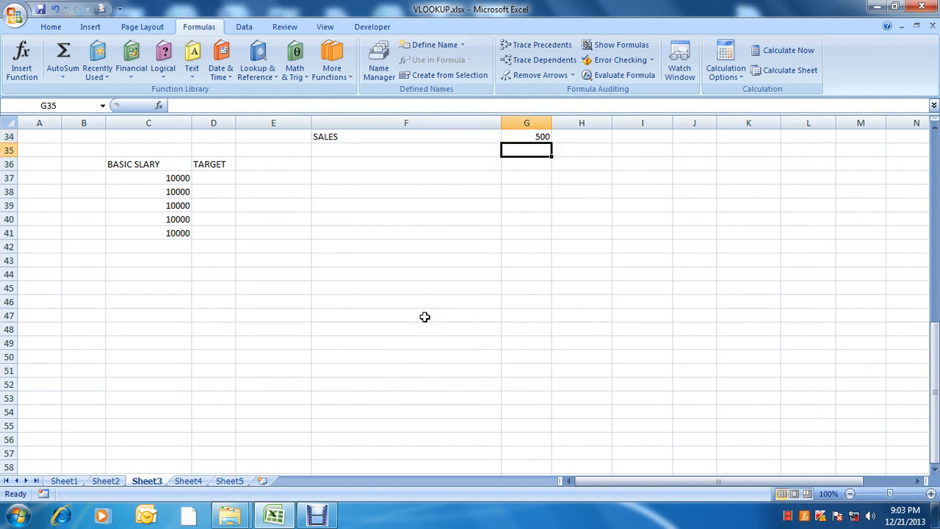
- Enter the trial sales figures 1 in G35 and 499 in G36 below the 500 threshold
type("499")
key("Return")
key("Up")
key("Delete")
type("1")
key("Return")
type("499")
key("Return")
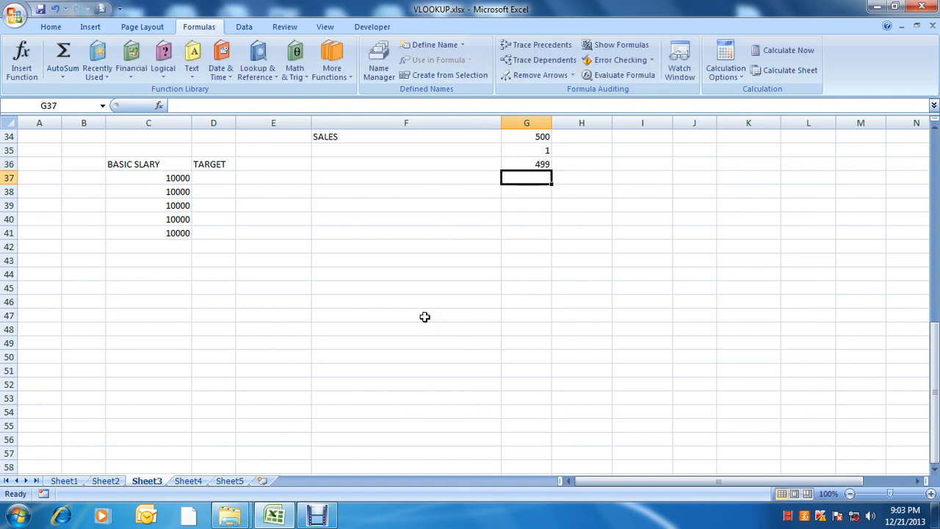
- Clear the two trial sales figures from G35 and G36
key("Up")
key("Up")
key("Delete")
key("Down")
key("Delete")
- Add the column heading INCENTIVE in E36 beside TARGET
key("Left")
key("Left")
key("Left")
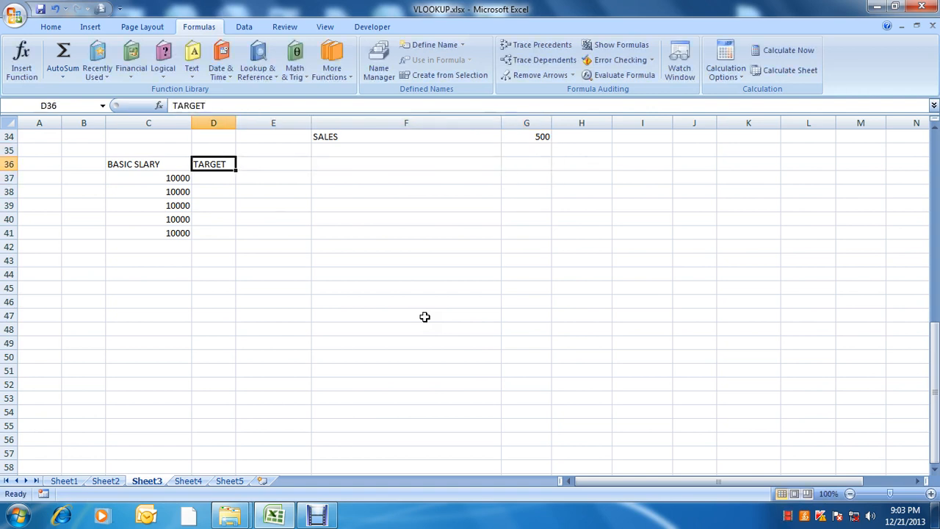
key("Down")
key("Left")
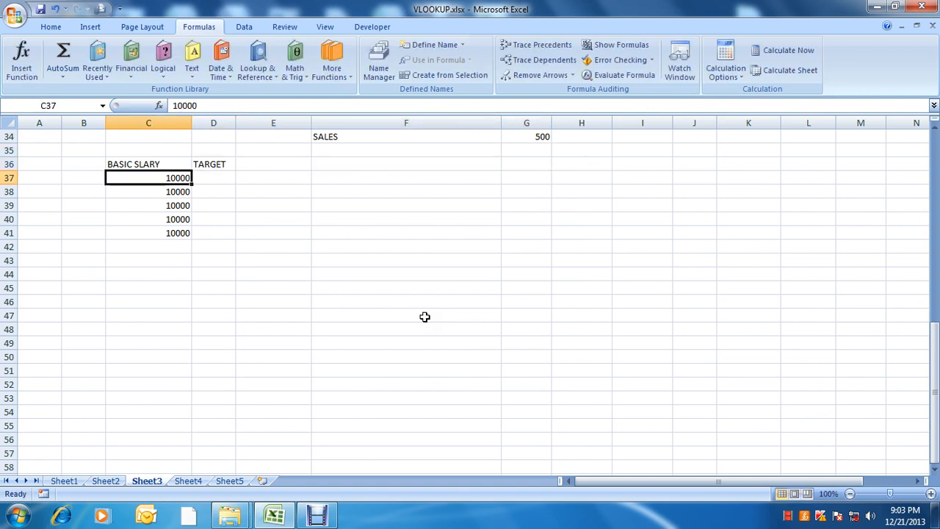
key("Right")
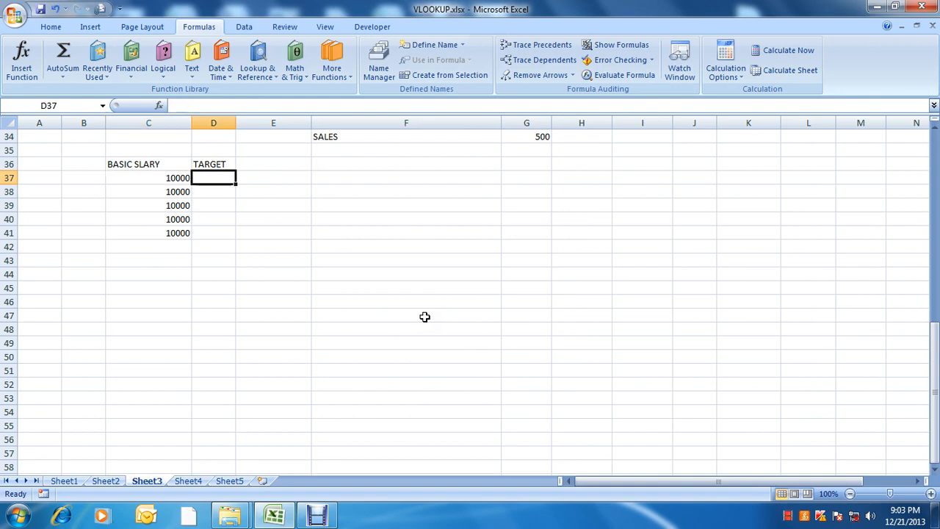
key("Up")
key("Left")
key("Right")
key("Right")
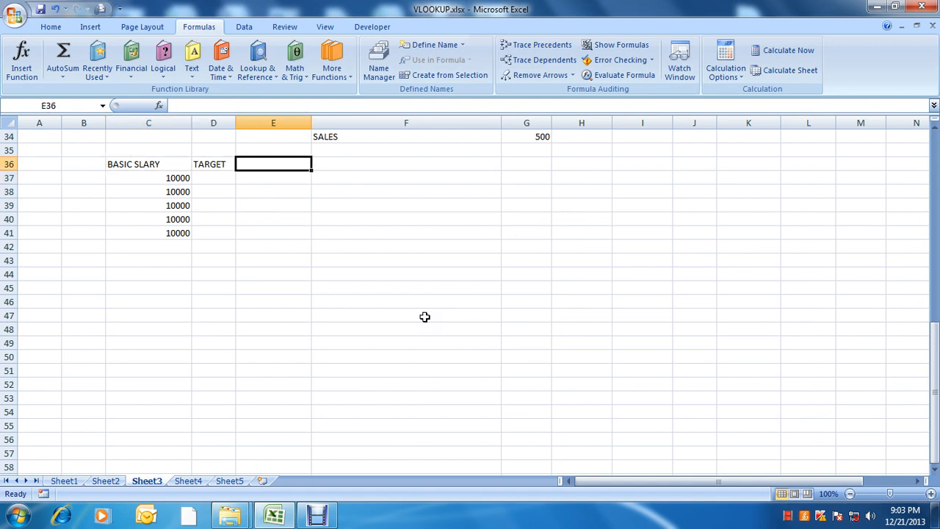
type("INCE")
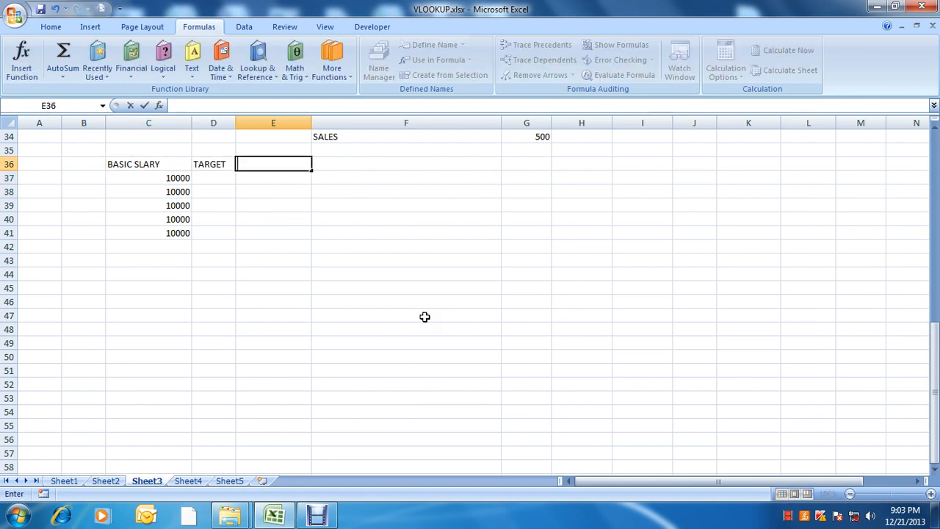
type("NT")
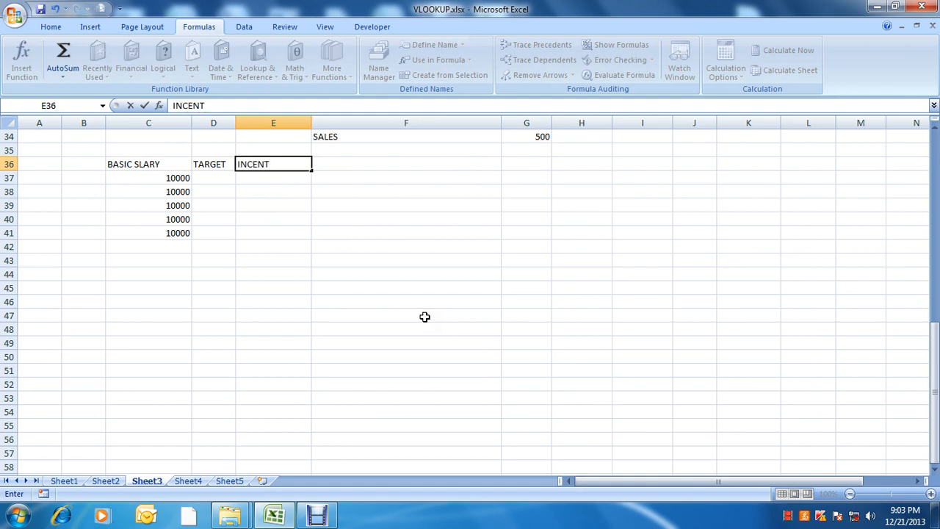
type("IVE")
key("Return")
- Add the column heading FINAL SALARY in F36
key("Up")
key("Right")
type("FI")
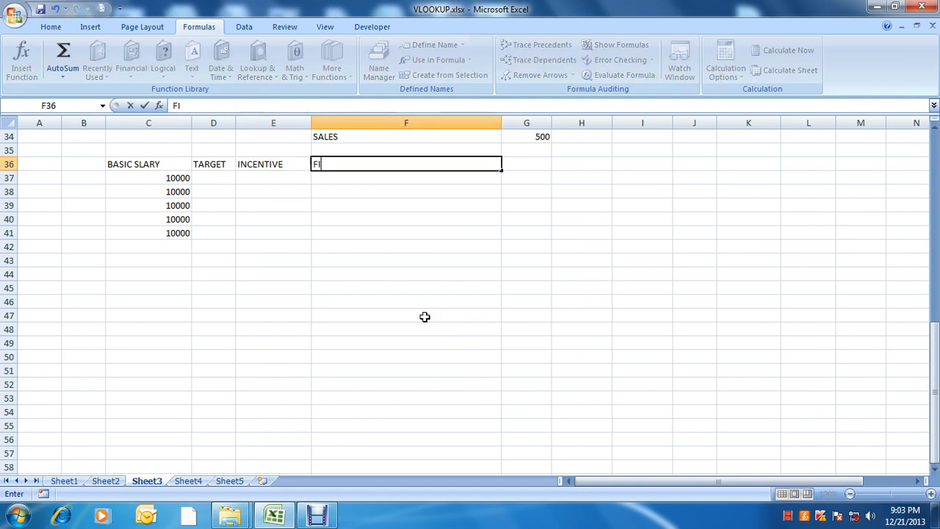
type("NAL SALARY")
key("Return")
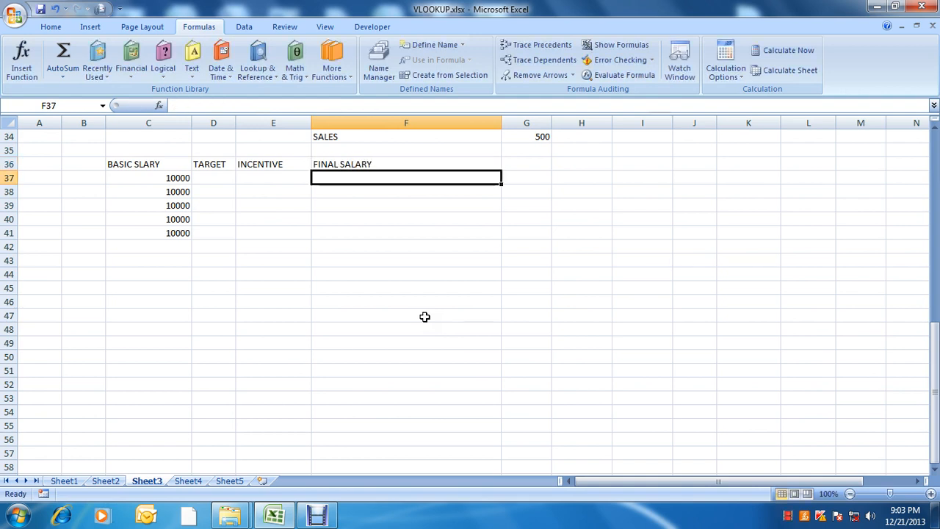
- Add the column heading NAME in B36 in front of the basic salary column
key("Left")
key("Left")
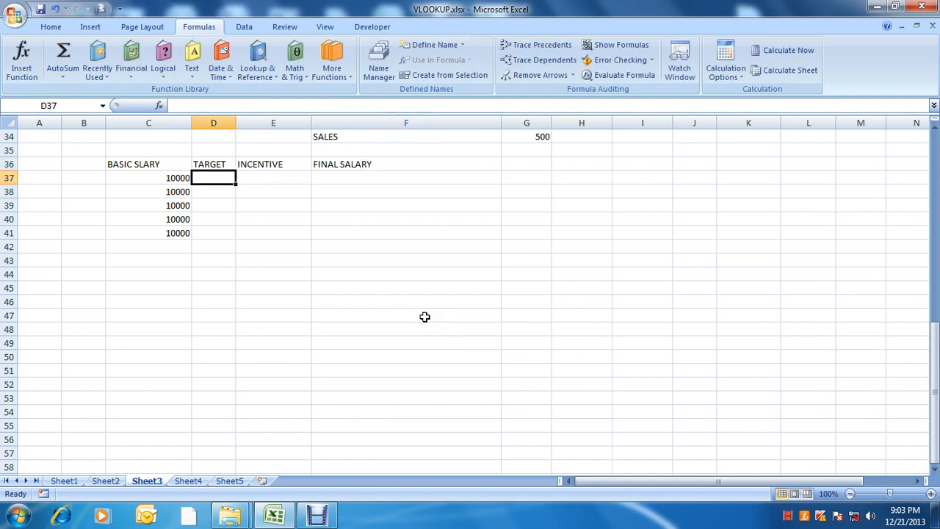
key("Left")
key("Left")
key("Left")
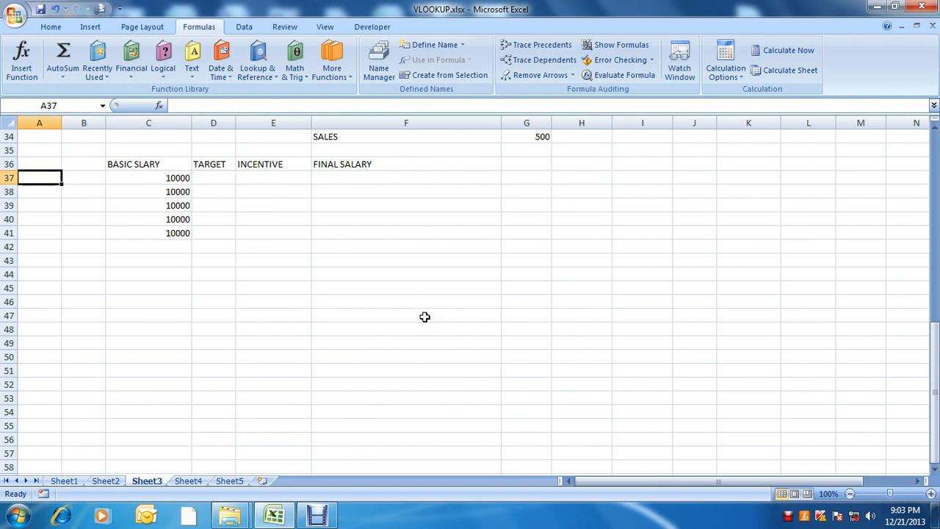
key("Up")
key("Right")
type("NAME")
key("Return")
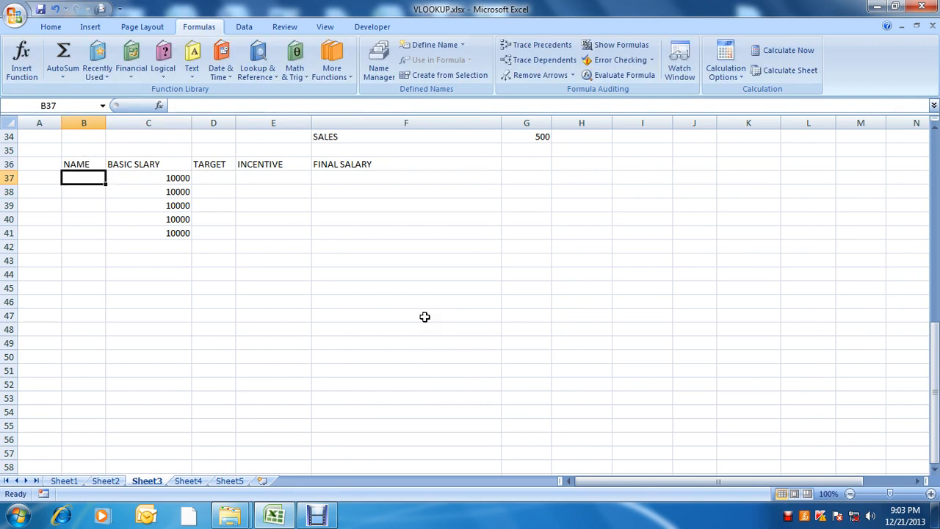
- Fill B37 to B41 with the five employees' first names, one for each basic salary
type("JAMES")
key("Return")
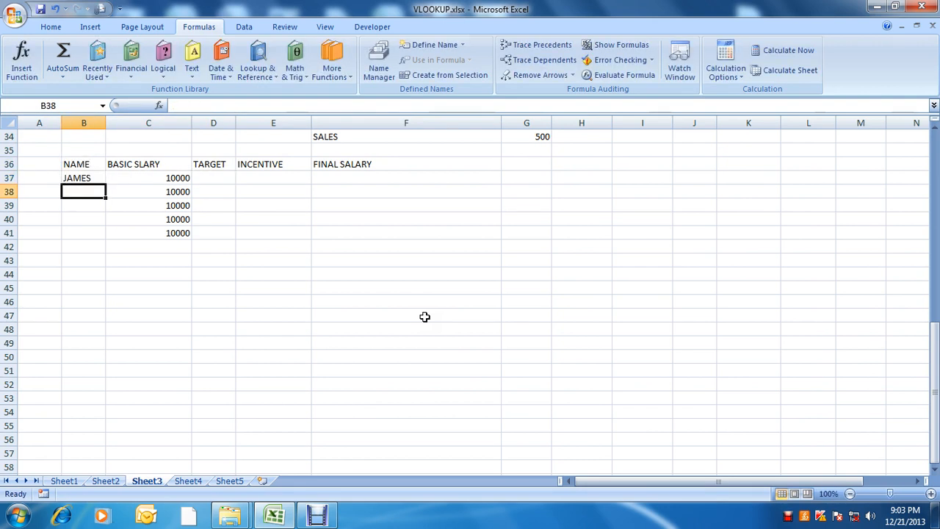
type("RAHUL")
key("Return")
type("AMIT")
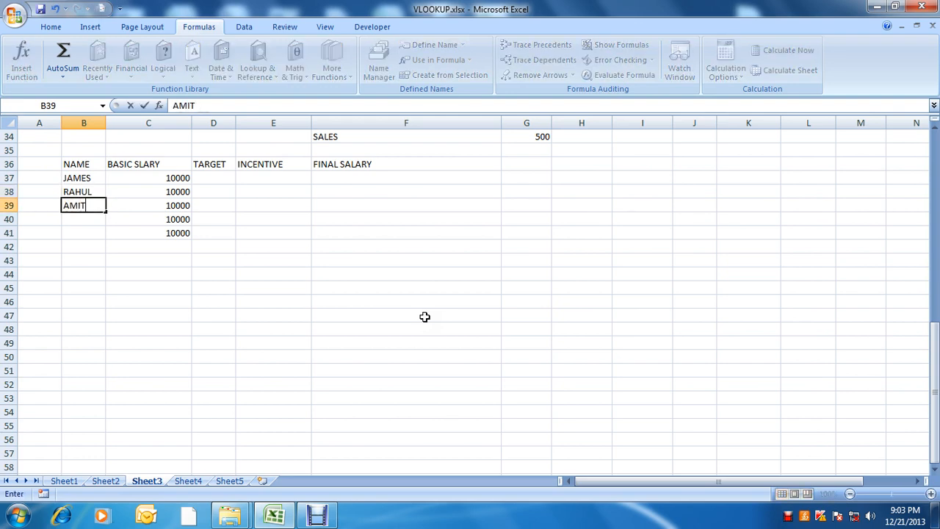
key("Return")
type("VIKAS")
key("Return")
type("NIRAJ")
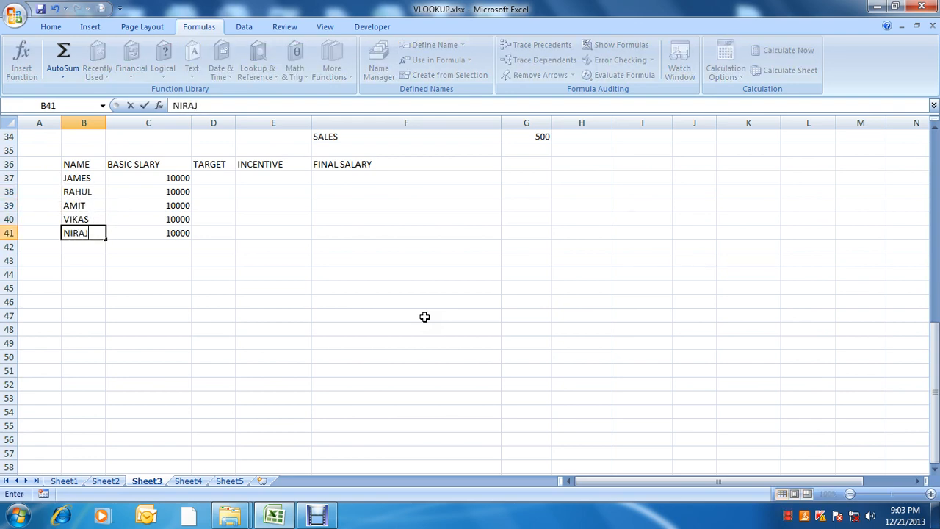
key("Return")
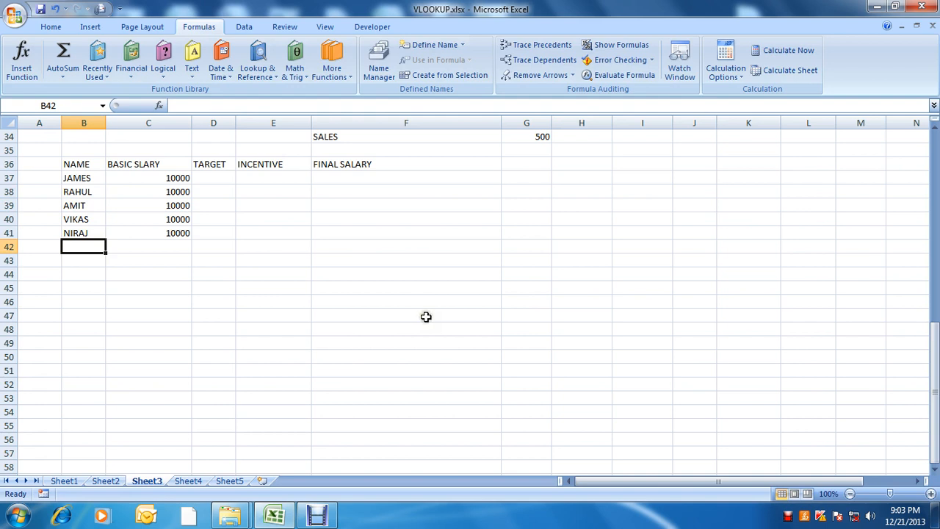
- Enter the target values 650, 450, 375, 505 and 290 in D37 to D41
key("Up")
key("Up")
key("Up")
key("Up")
key("Up")
key("Right")
key("Right")
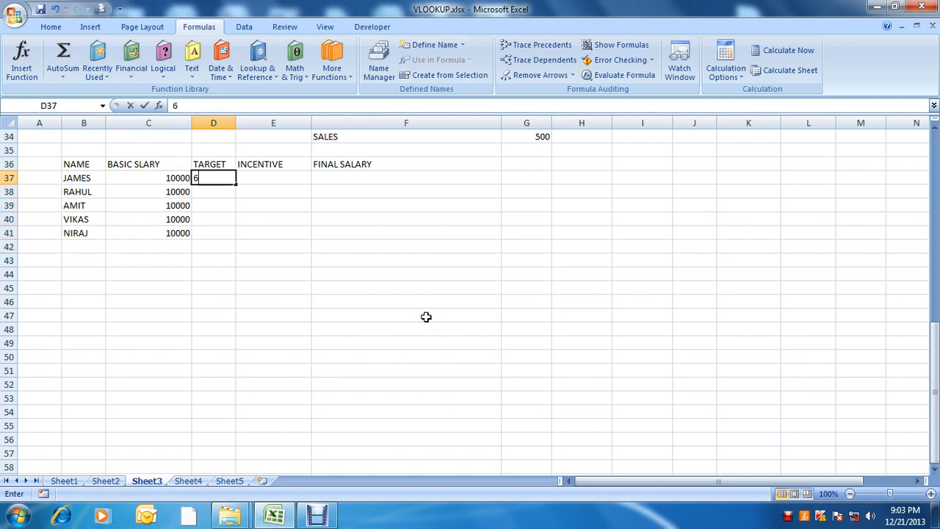
type("650")
key("Return")
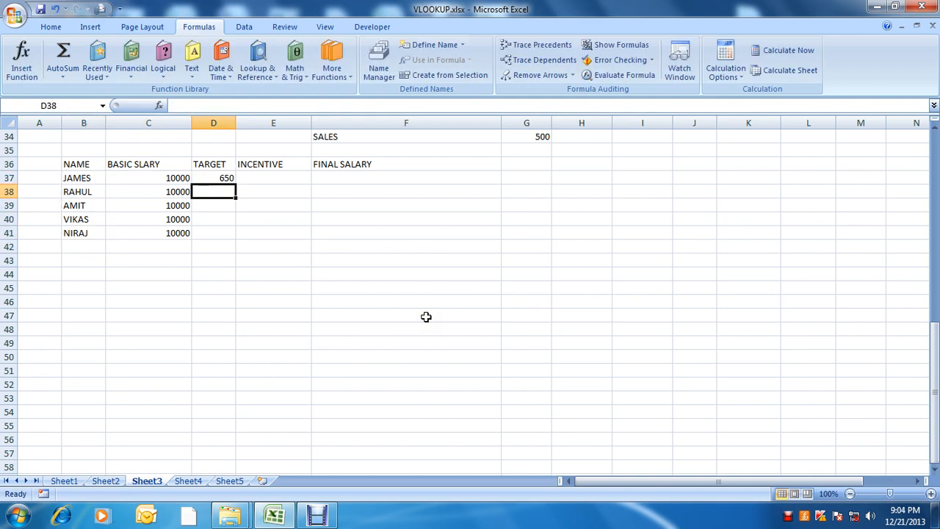
type("450")
key("Return")
type("375")
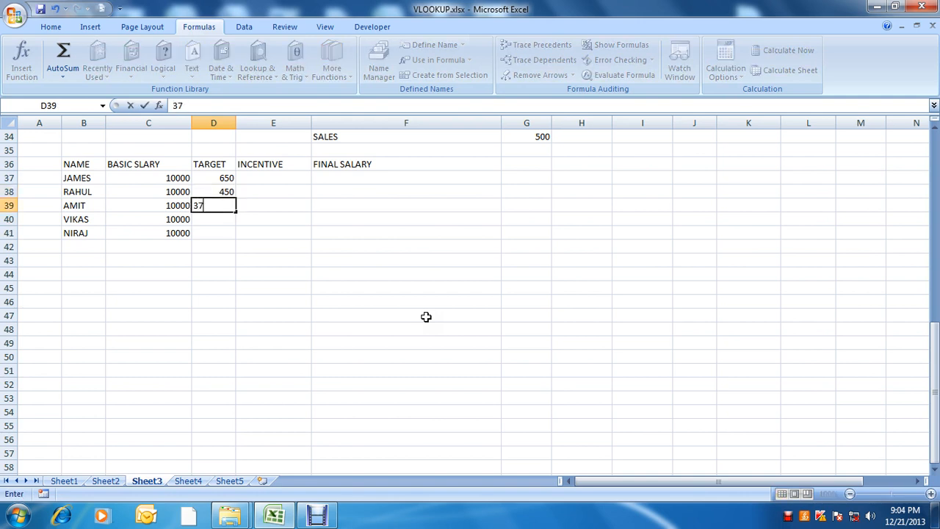
key("Return")
type("505")
key("Return")
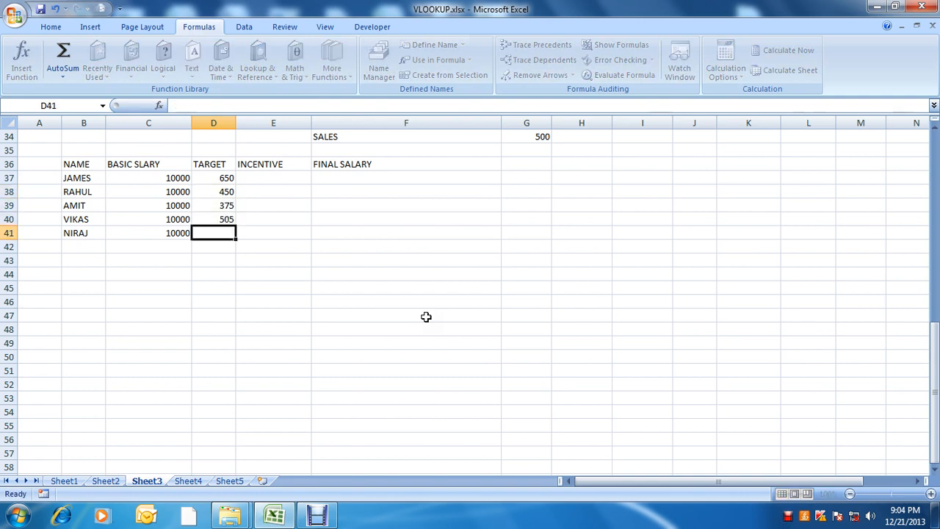
type("29")
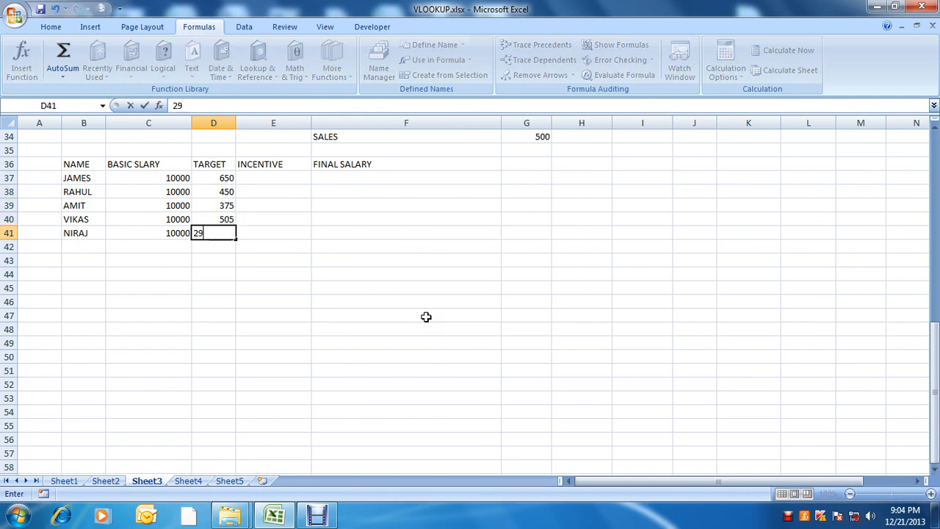
type("0")
key("Return")
key("Up")
key("Up")
key("Up")
key("Up")
key("Up")
key("Down")
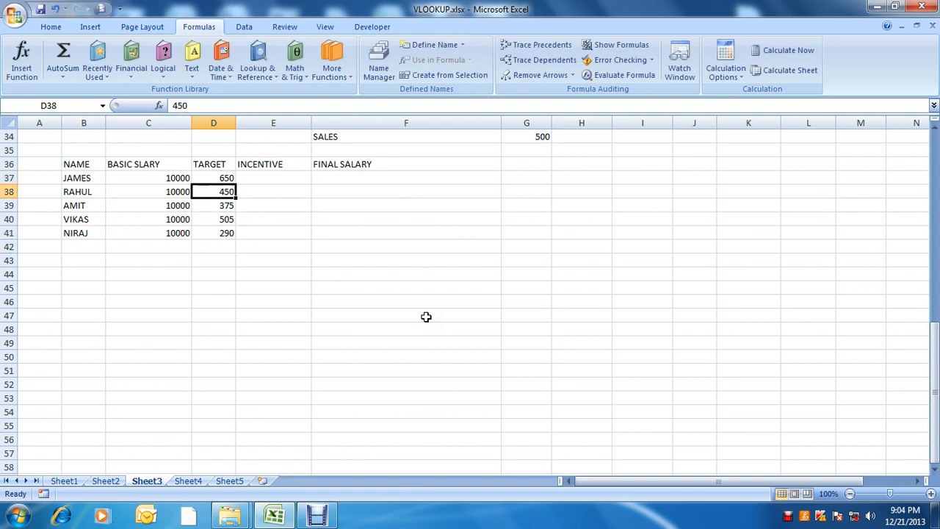
key("Down")
key("Up")
key("Right")
key("Up")
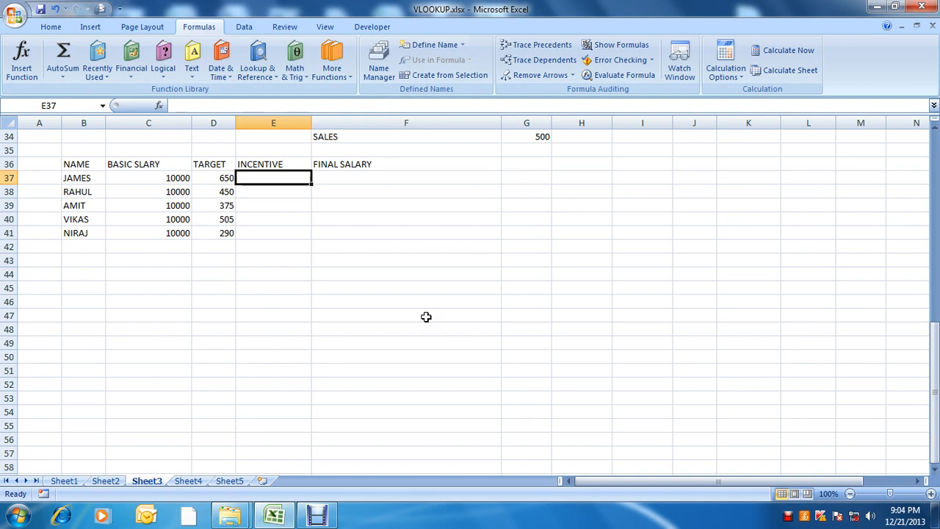
type("=")
key("Escape")
- Enter the note "IF HE SELLS SHIRTS MORE THAN 500 THEN HE WILL GET 10% EXTRA ON BASIC SALARY" in G35
key("Up")
key("Up")
key("Up")
key("Right")
key("Right")
key("Right")
key("Left")
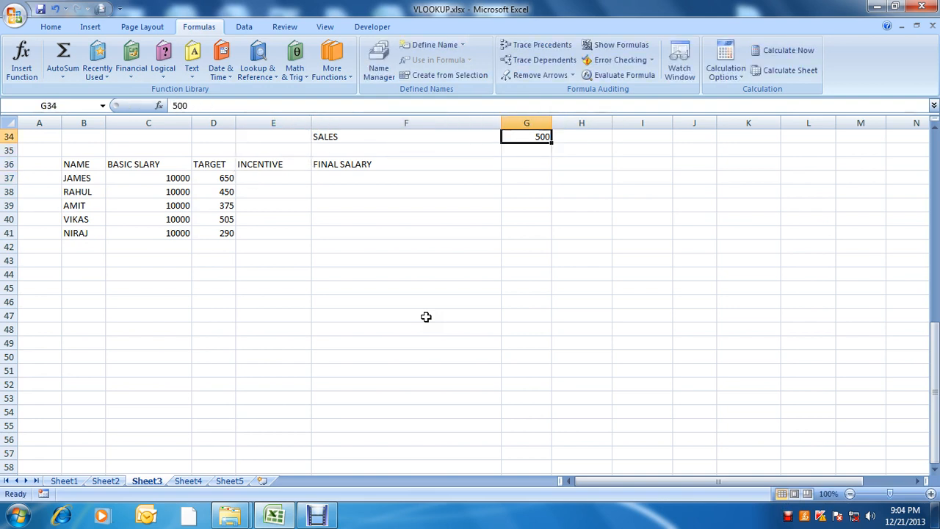
key("Down")
key("Right")
key("Left")
key("Up")
key("Right")
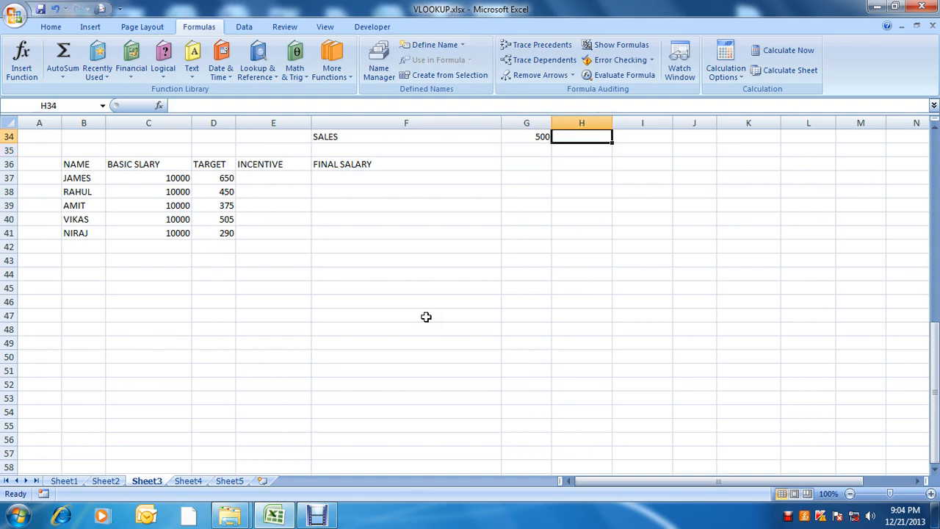
key("Down")
key("Left")
type("IF")
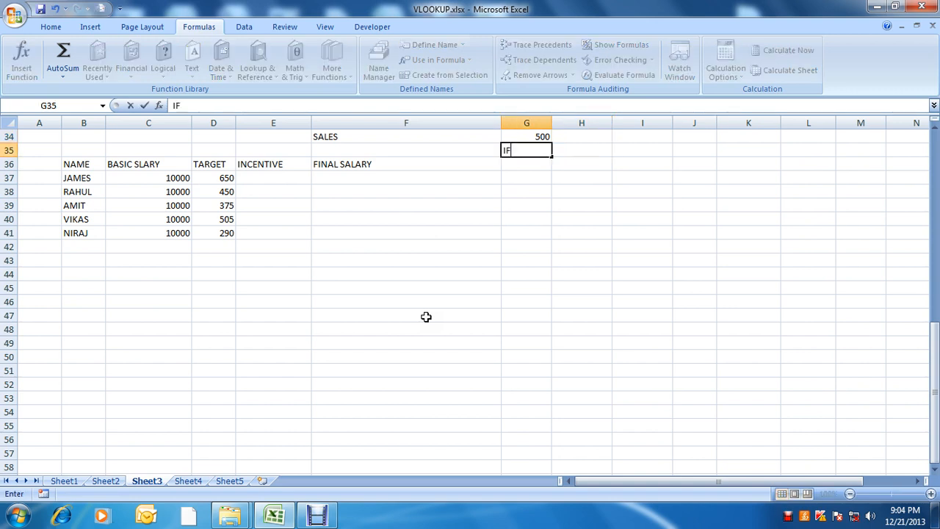
type(" HE SELLS")
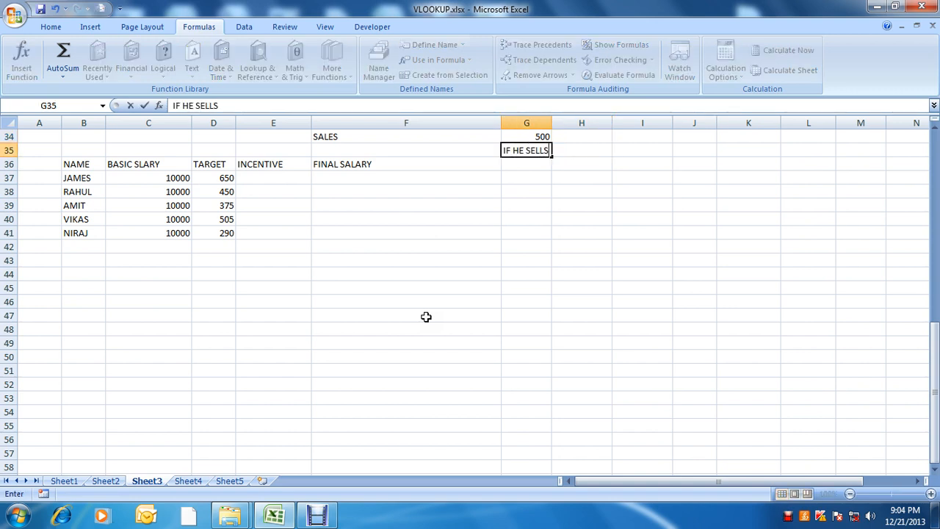
type(" SHIRTS M")
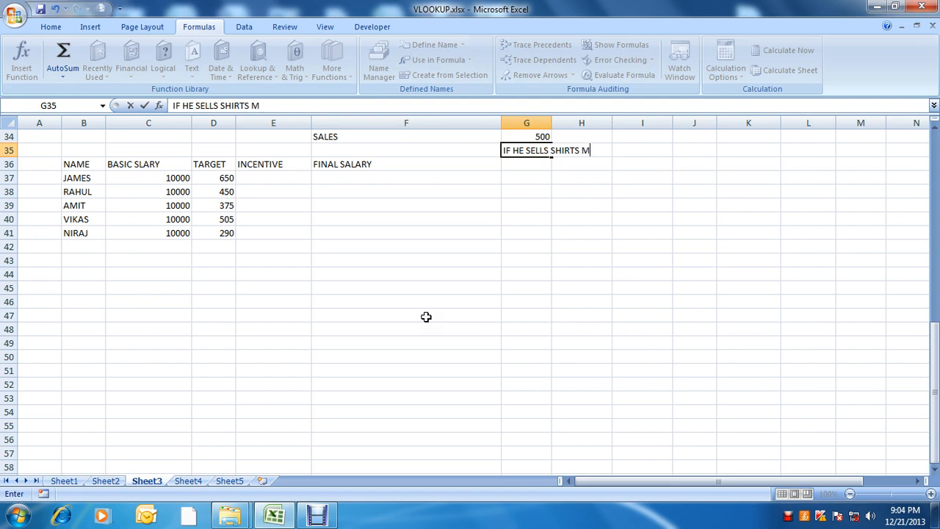
type("ORE THAN 500")
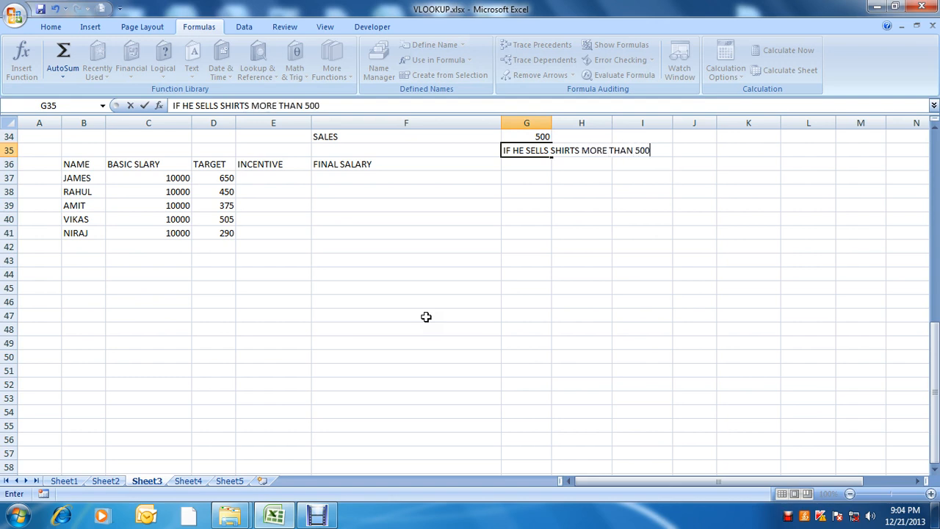
type(" THEN HE WILL")
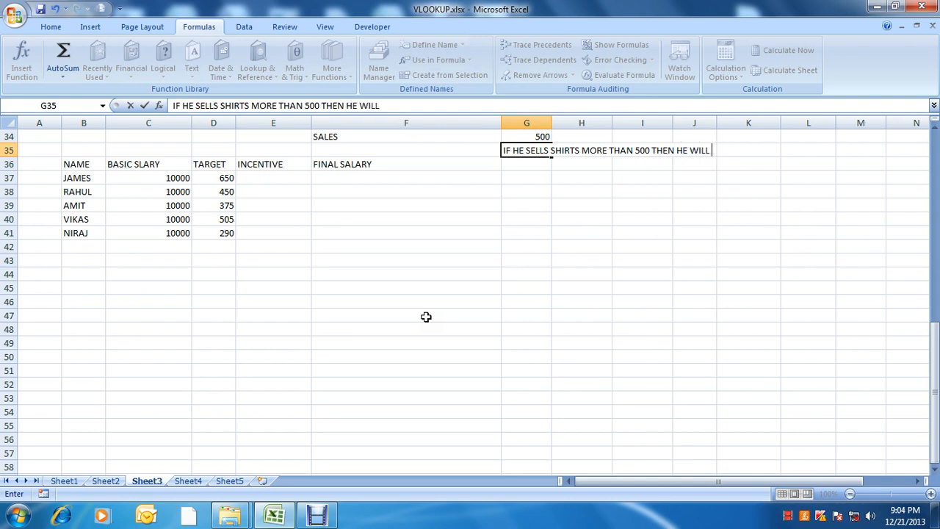
type(" GET 10% EXTRA O")
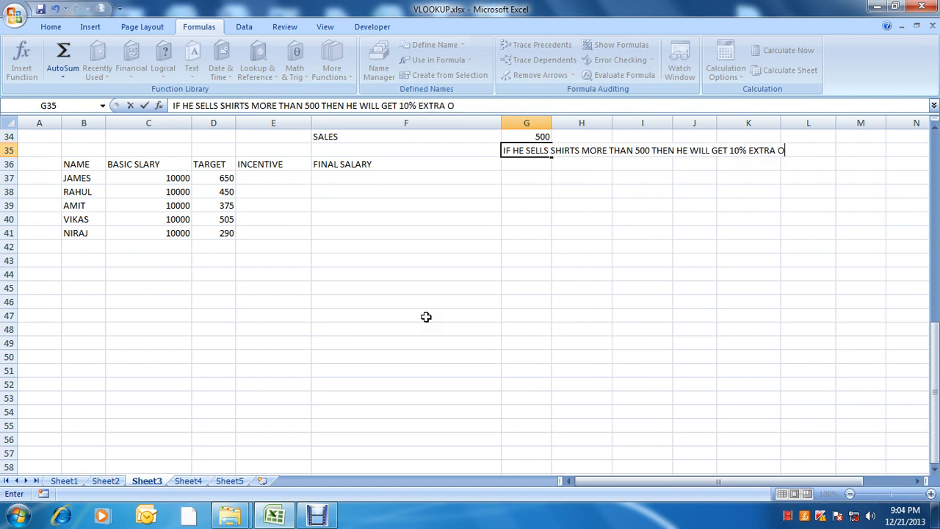
type("N BASIC SALARY")
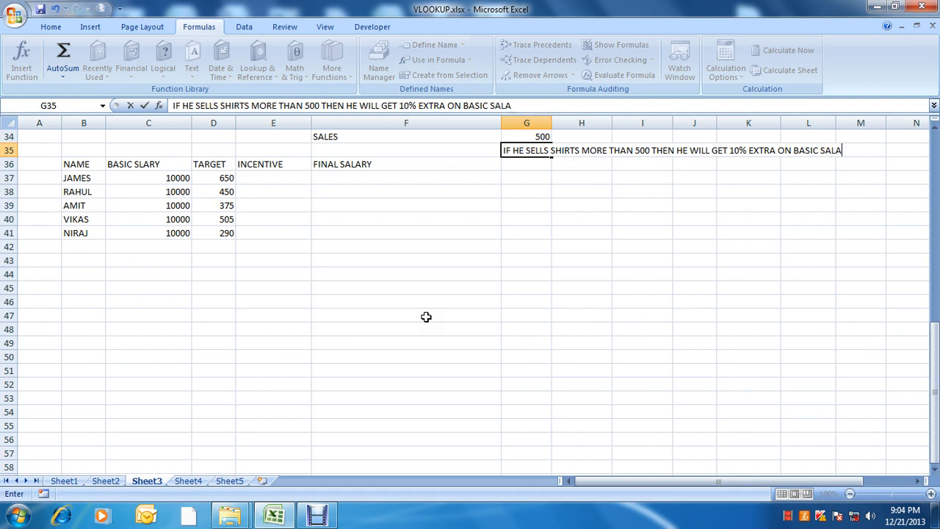
key("Return")
- Confirm the incentive note in G35 and select E37, the first empty cell of the INCENTIVE column
key("Up")
key("Left")
key("Left")
key("Down")
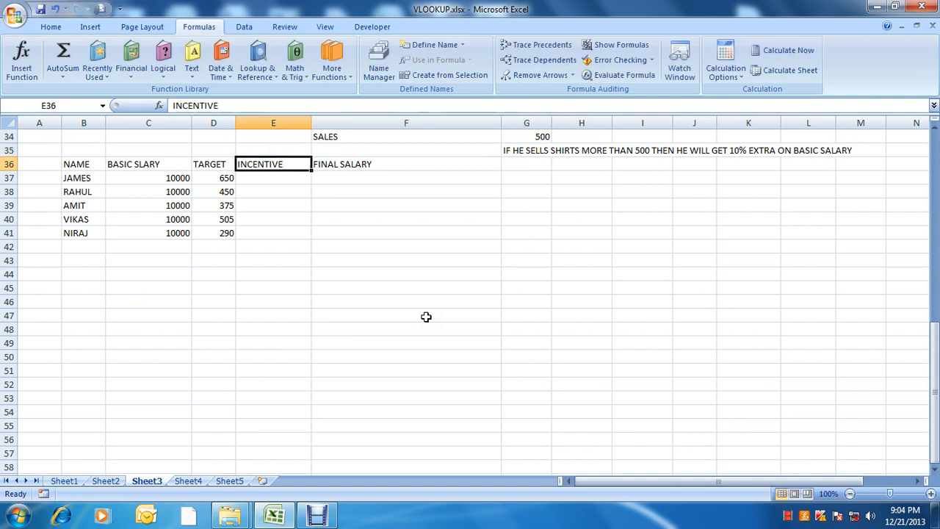
key("Down")
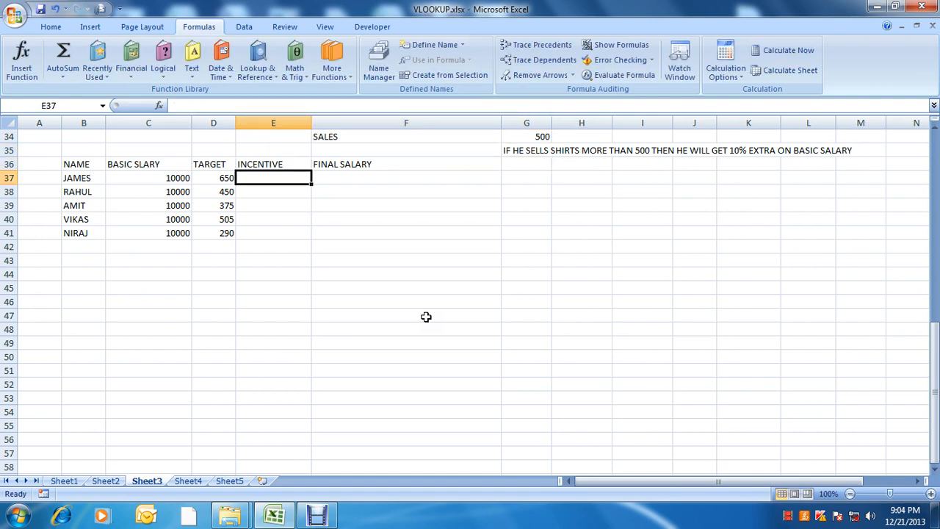
type("=")
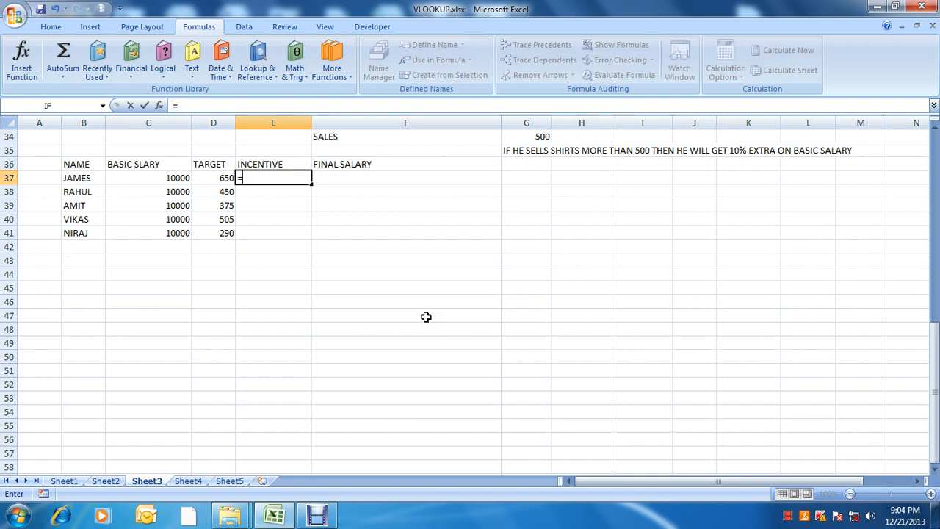
key("Escape")
key("Right")
key("Up")
key("Left")
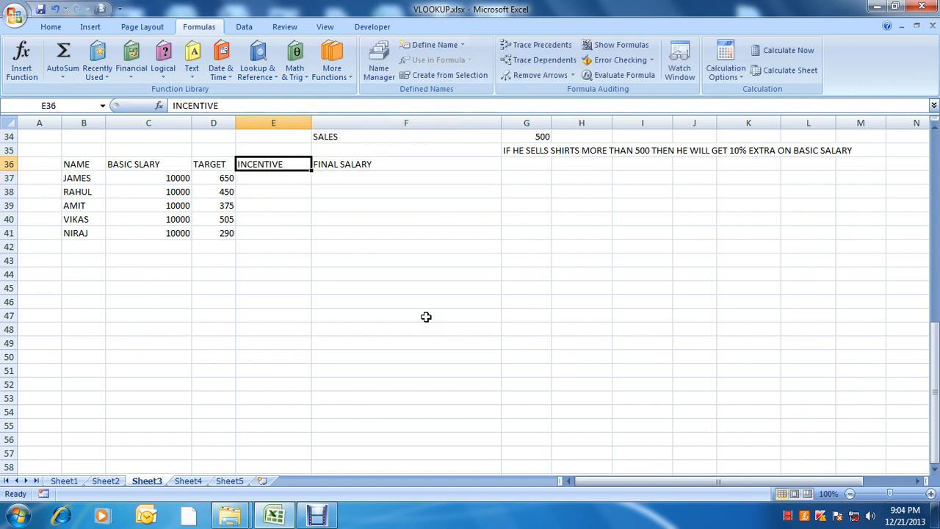
key("Down")
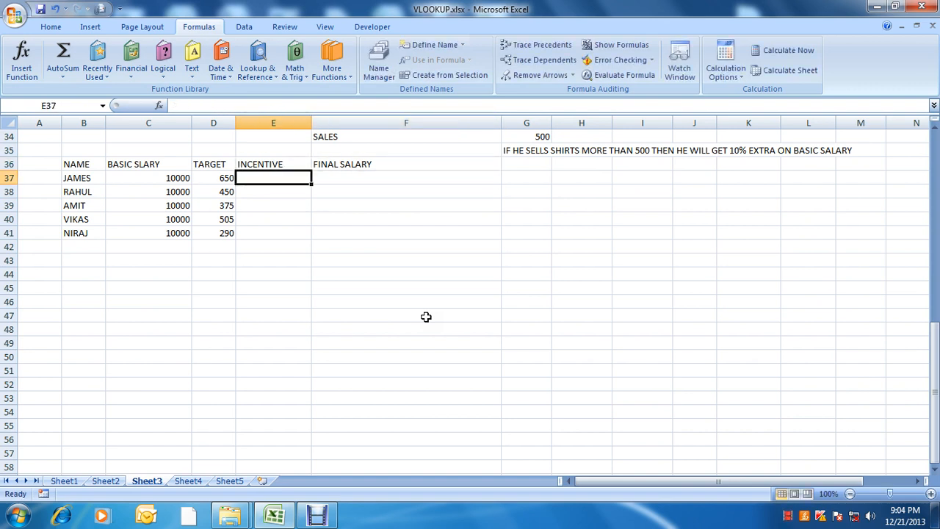
type("=")
key("Escape")
- Try to enter =IF(D37=G34 in E37, and dismiss the Excel Help window
type("=IF(")
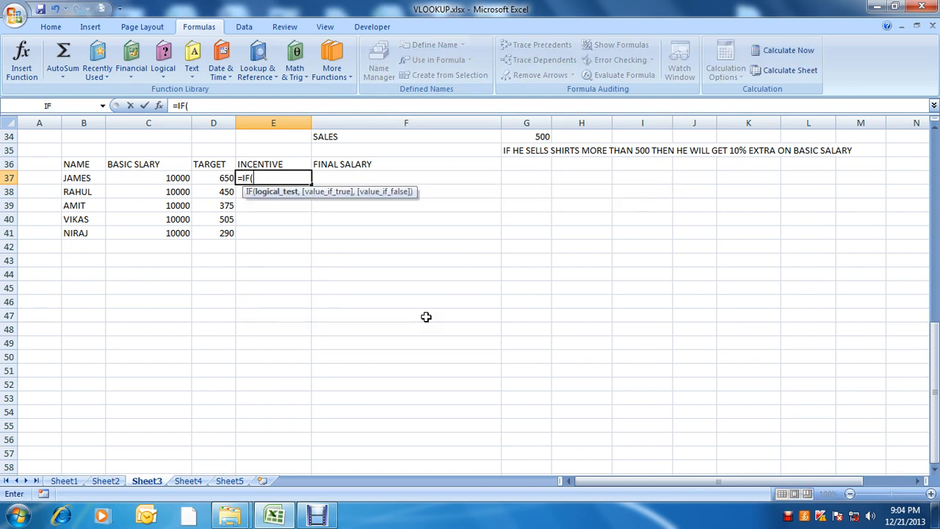
key("Left")
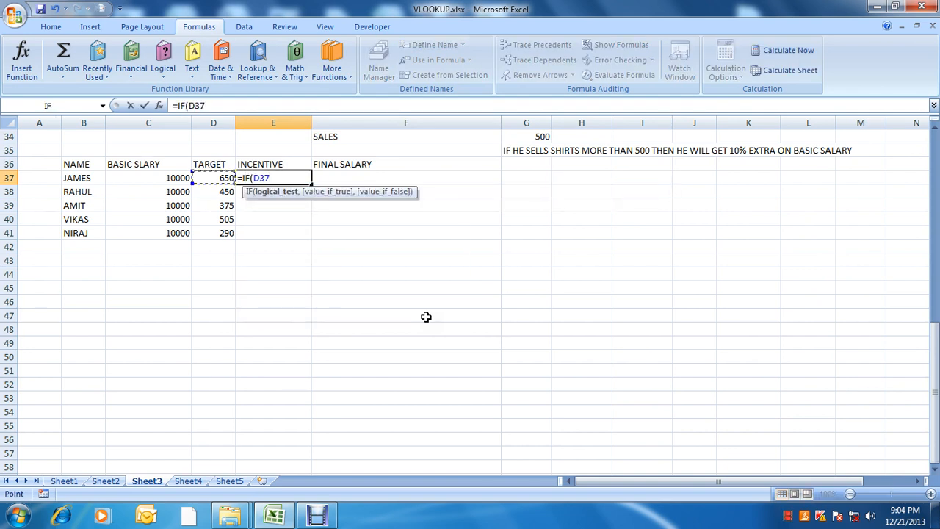
type("=")
key("Up")
key("Up")
key("Right")
key("Right")
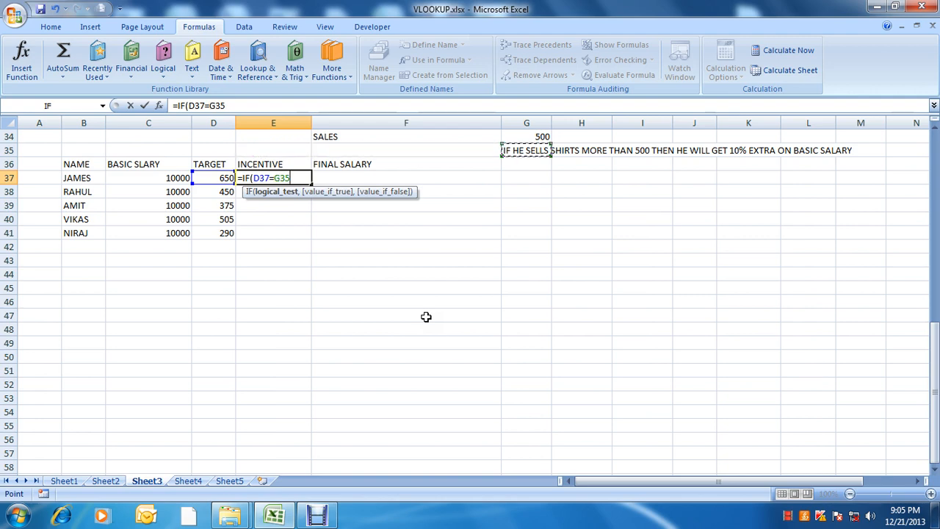
key("Right")
key("Up")
key("Left")
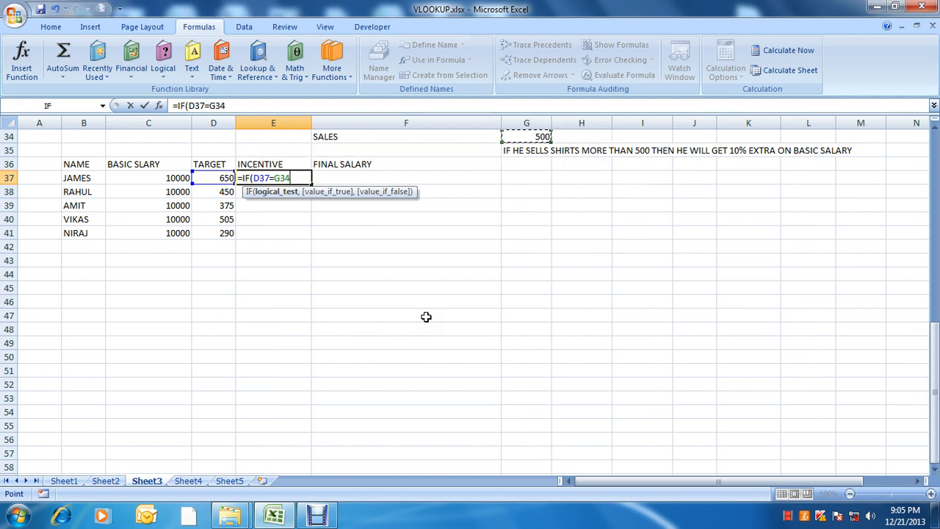
key("Return")
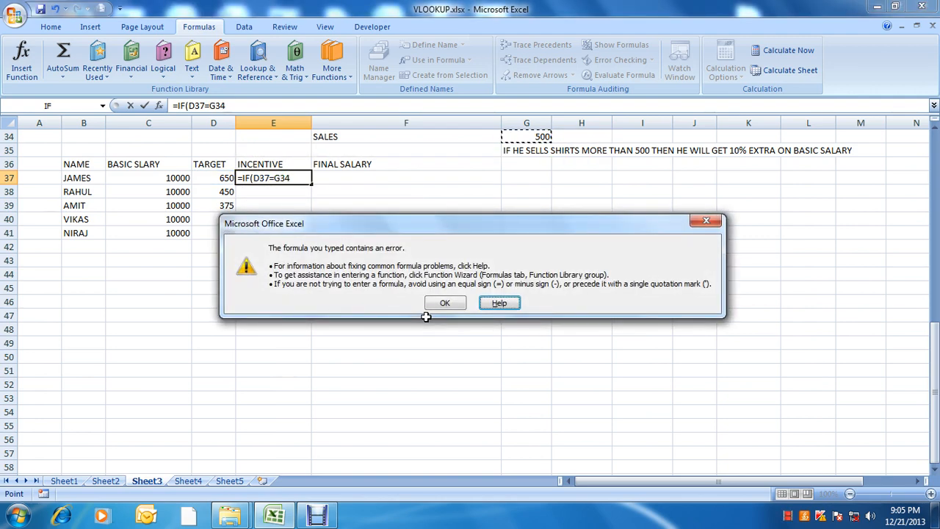
key("Return")
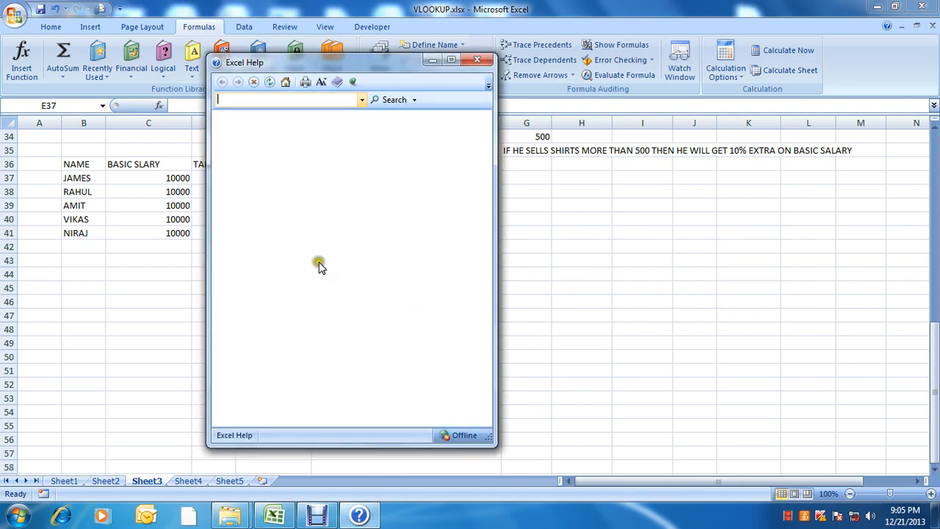
left_click(477, 61)
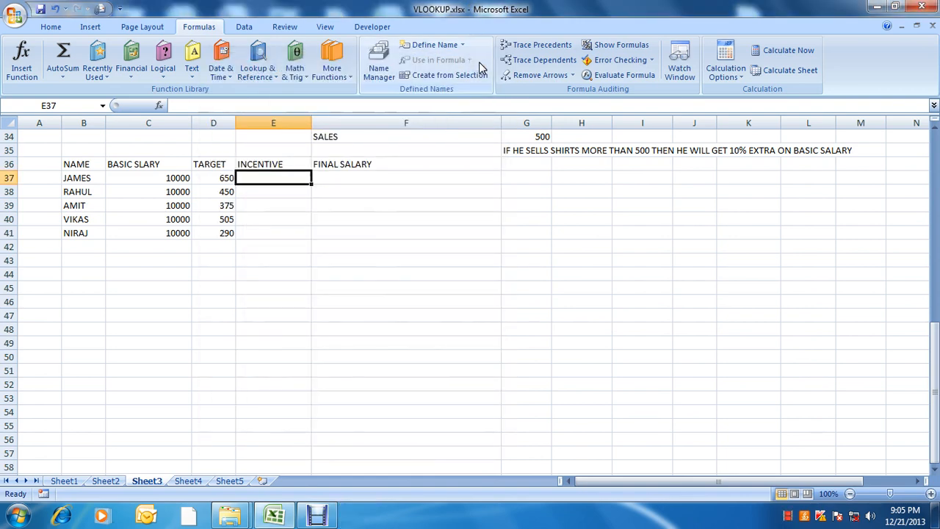
- Enter the comparison =D37>500 in E37 for the first employee's target
type("=")
key("Left")
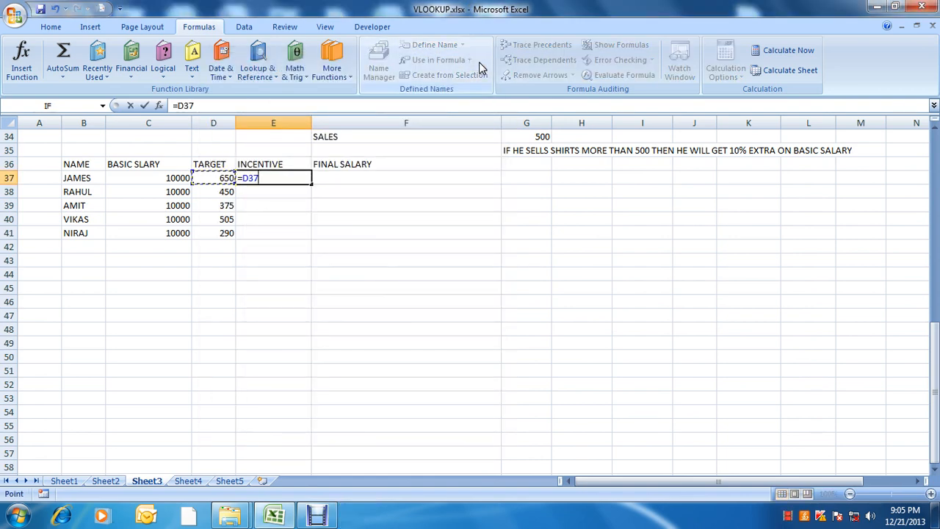
type(">500")
key("Return")
key("Up")
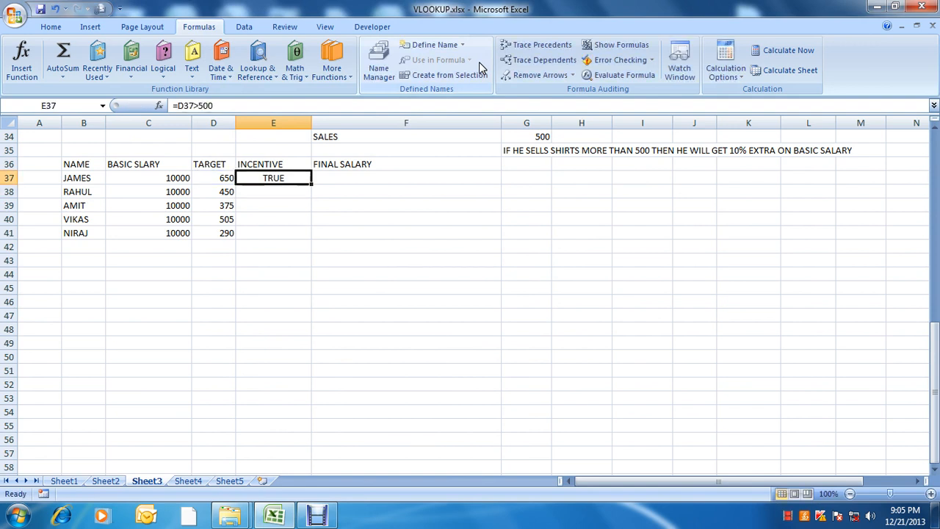
- Try the values 550, 500 and 600 for the sales threshold in G34, and set it back to 500
key("Down")
key("Down")
key("Down")
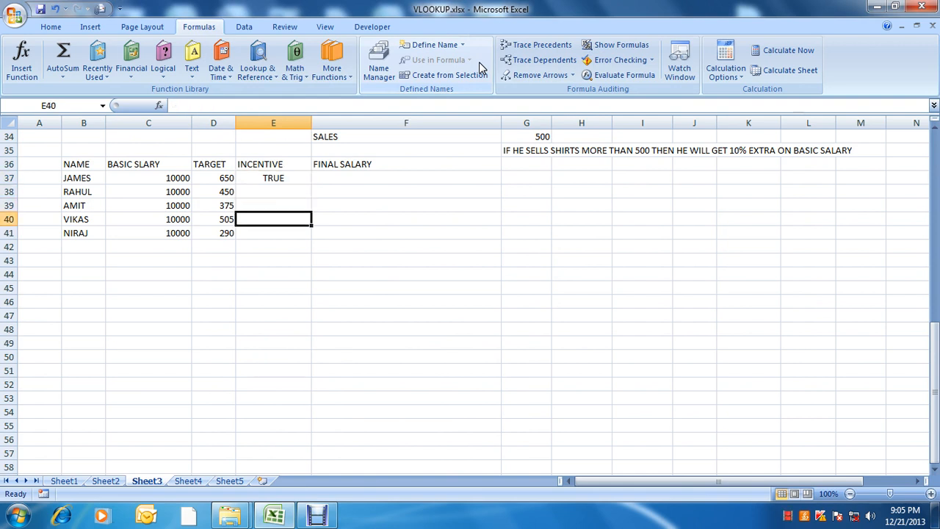
key("Up")
key("Up")
key("Up")
key("Up")
key("Right")
key("Up")
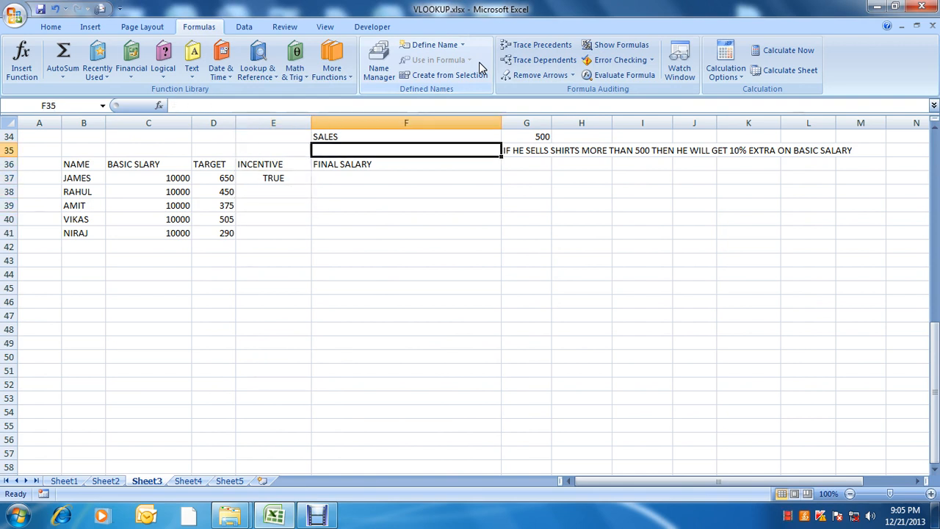
key("Up")
key("Right")
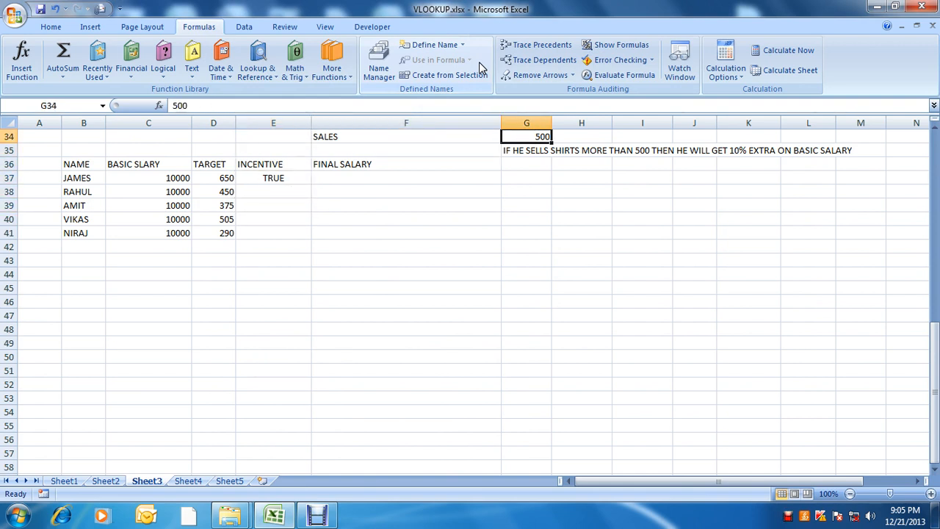
type("550")
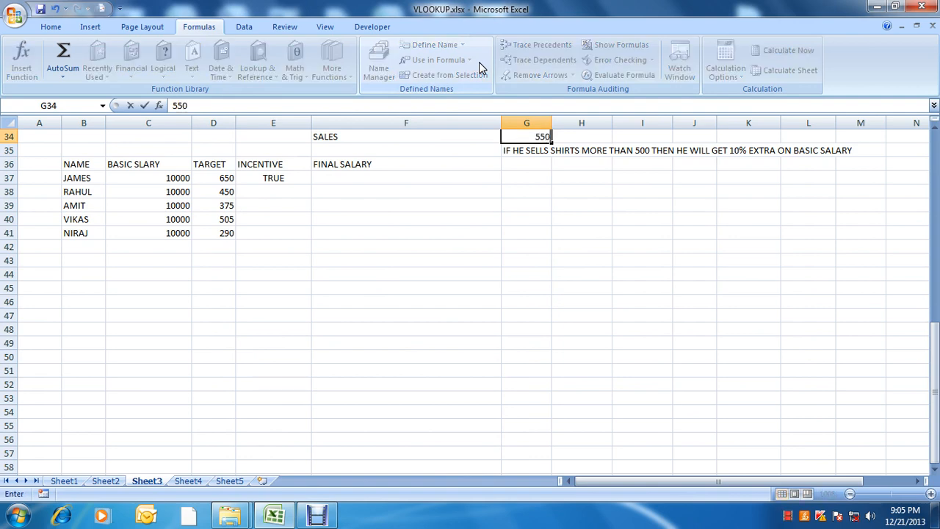
key("Return")
key("Up")
type("500")
key("Return")
key("Up")
type("600")
key("Return")
key("Up")
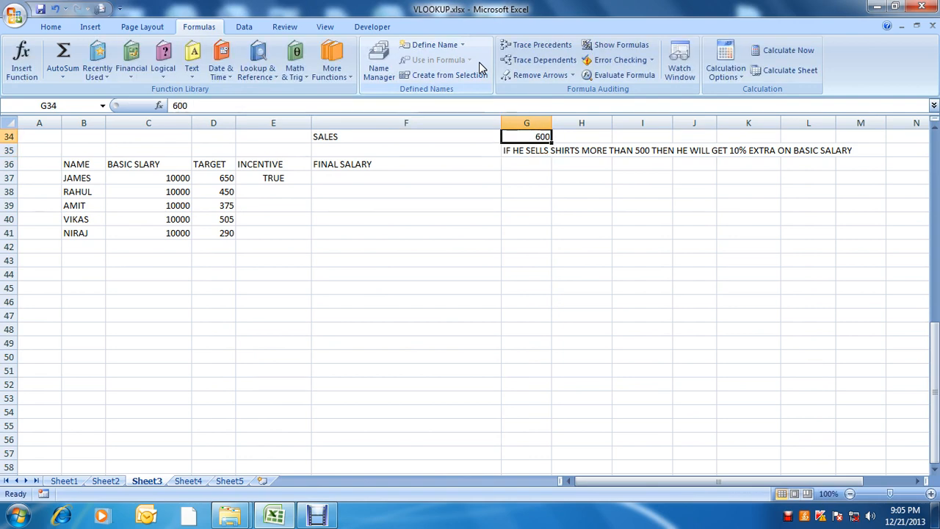
type("500")
key("Return")
- Replace the formula in E37 with =D37>G34 so the comparison refers to the sales threshold cell
key("Left")
key("Left")
key("Left")
key("Down")
key("Down")
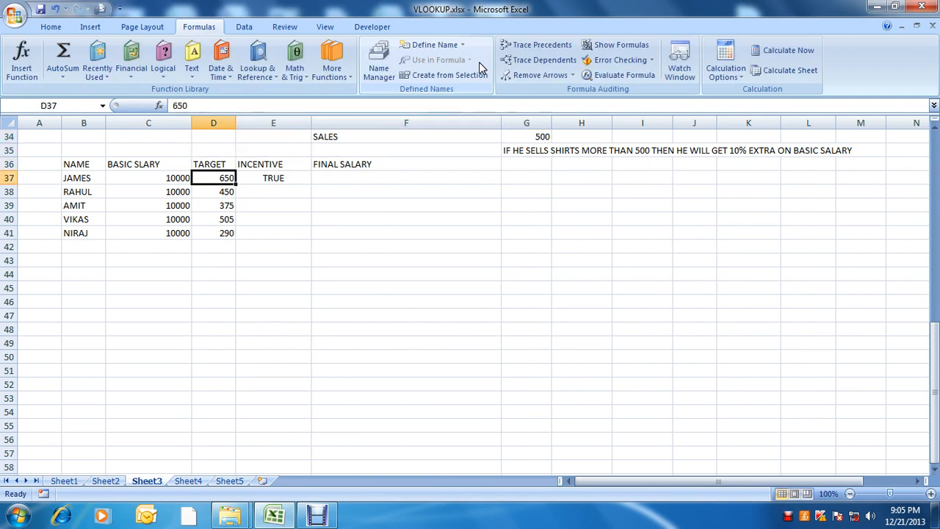
key("Right")
key("Delete")
type("=")
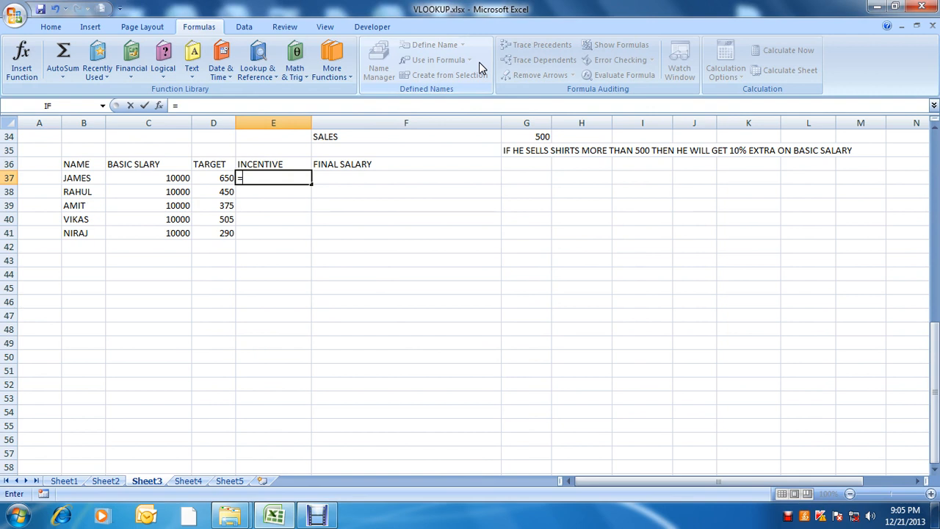
key("Left")
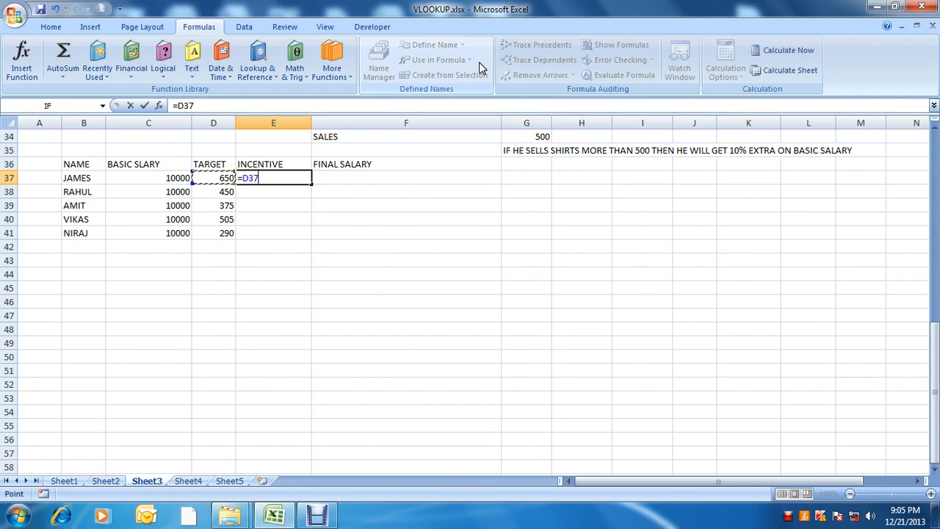
type(">")
key("Right")
key("Right")
key("Up")
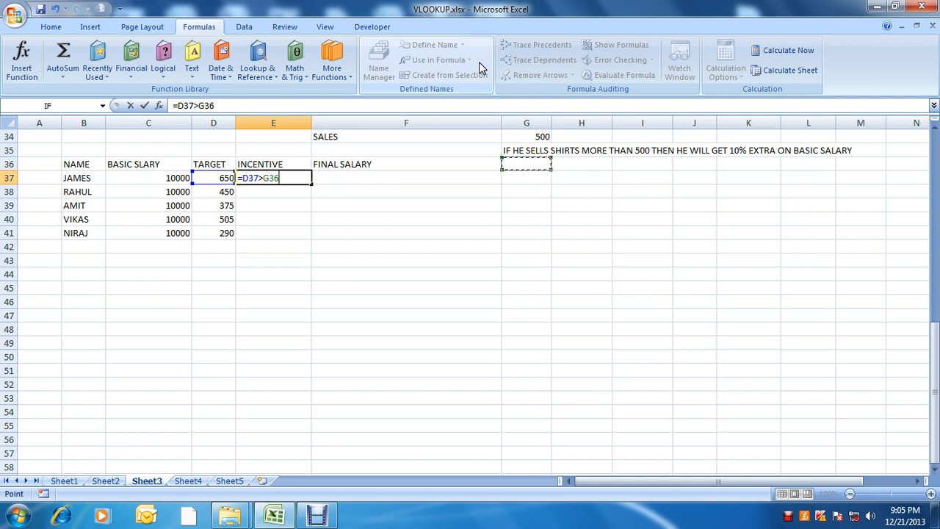
key("Up")
key("Up")
key("Return")
key("Up")
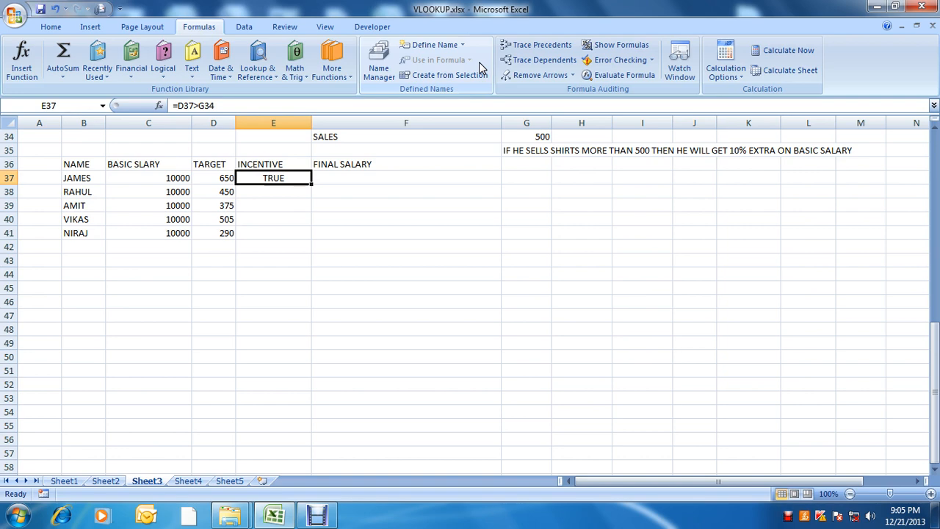
- Jot trial numbers in G37 and G38 beside the salary table, and clear both cells
key("Right")
key("Right")
key("Right")
key("Left")
type("1")
key("Return")
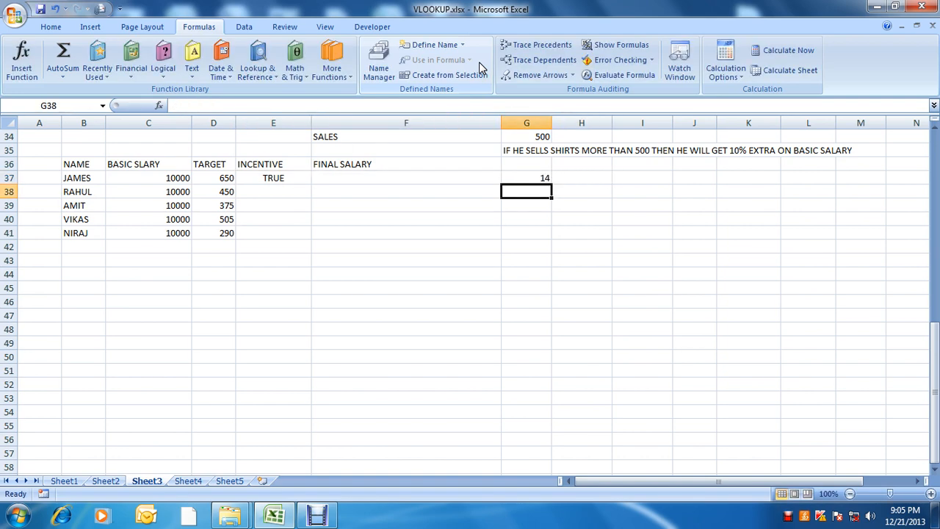
key("Up")
key("Down")
type("49")
key("Return")
key("Up")
key("F2")
type("9")
key("Return")
key("Up")
key("Delete")
key("Up")
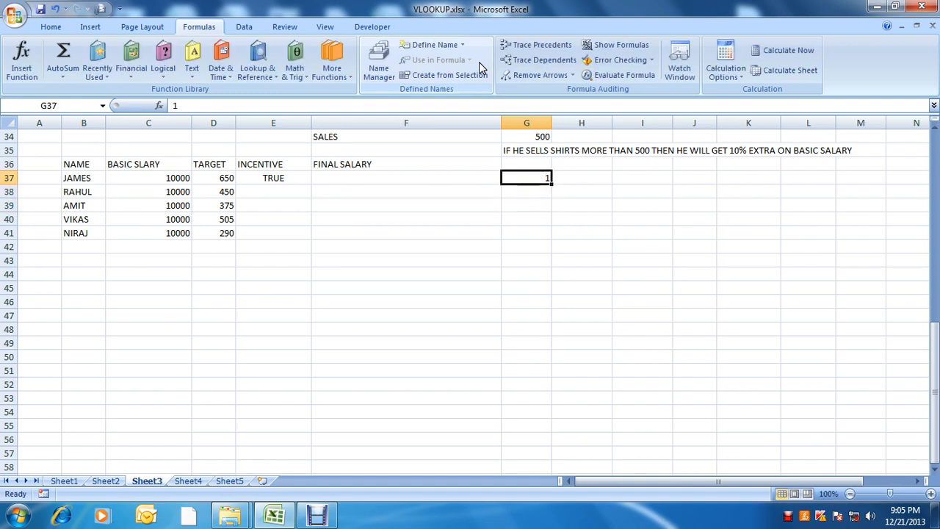
key("Delete")
- Extend the comparison in E37 to =D37>G34-1
key("Left")
key("Left")
key("Left")
key("Right")
key("F2")
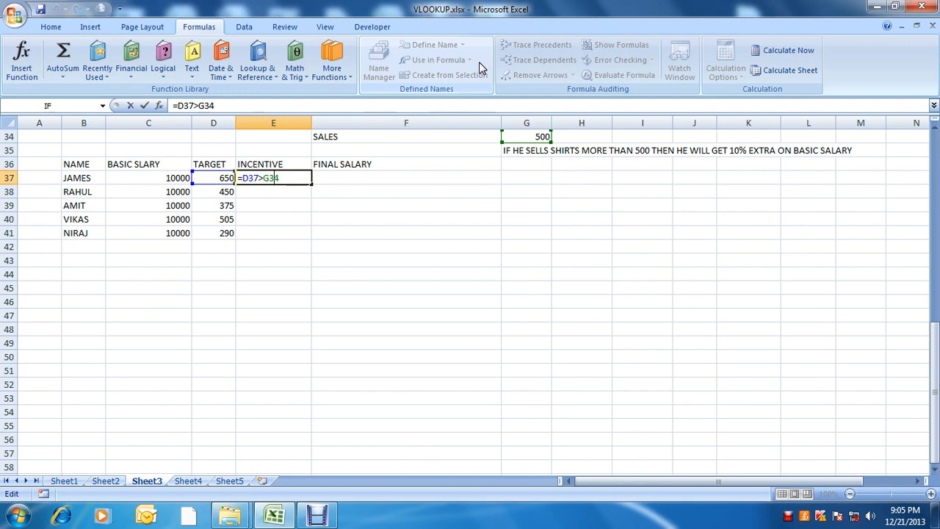
key("Return")
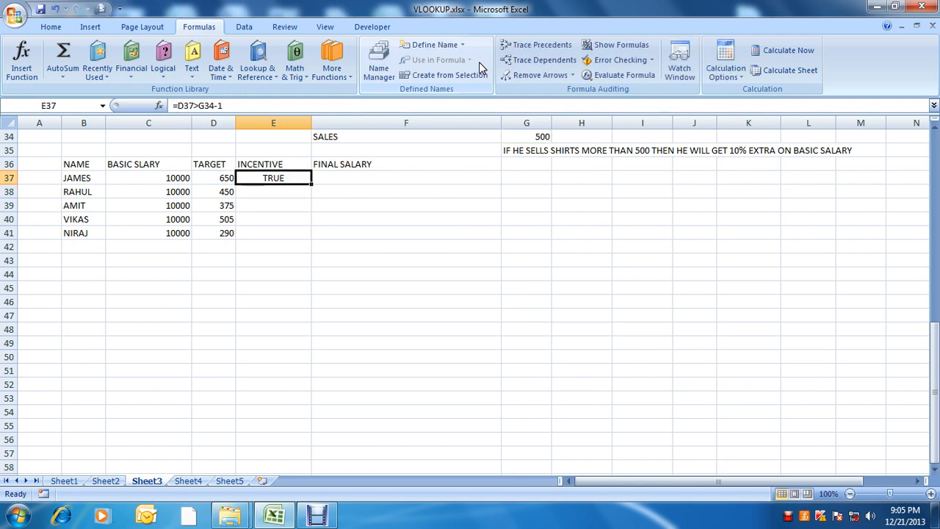
- Evaluate the formula in E37 step by step with Evaluate Formula, and close the evaluation
left_click(620, 75)
left_click_drag(224, 112, 478, 242)
left_click(430, 408)
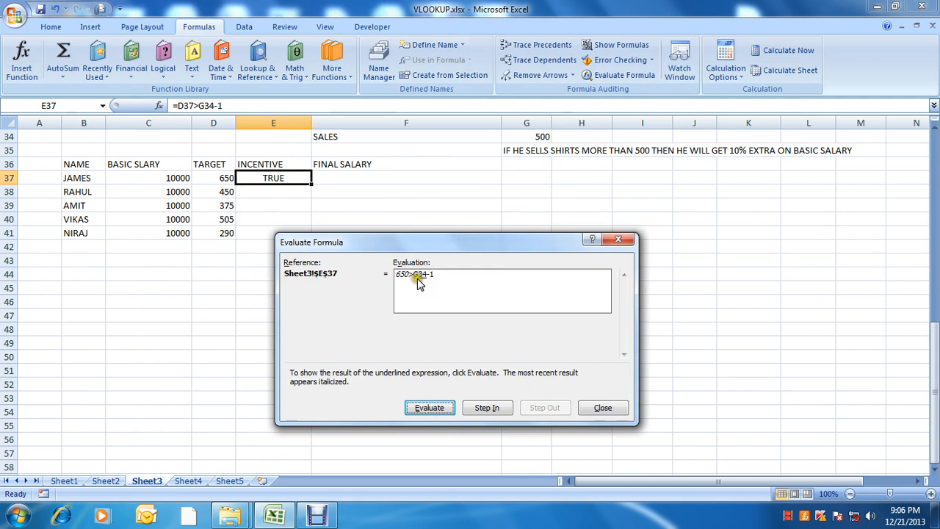
left_click(424, 408)
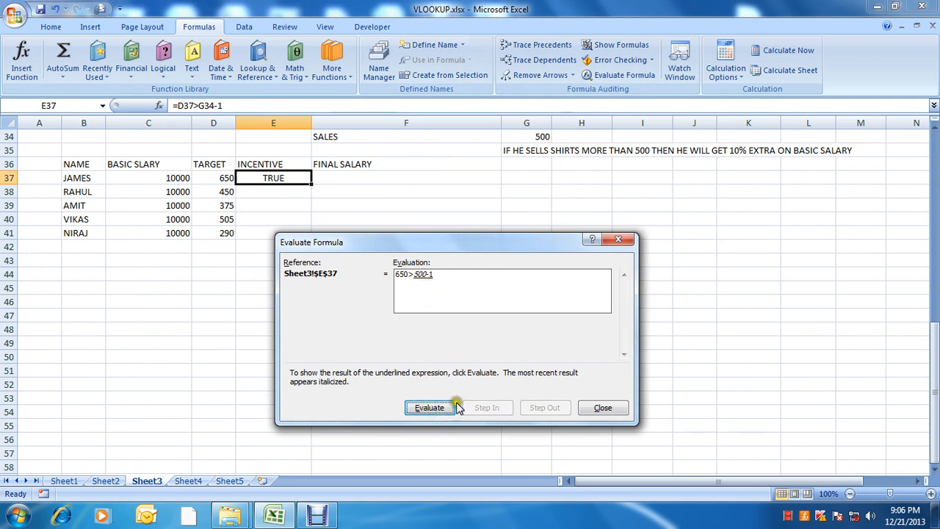
left_click(433, 406)
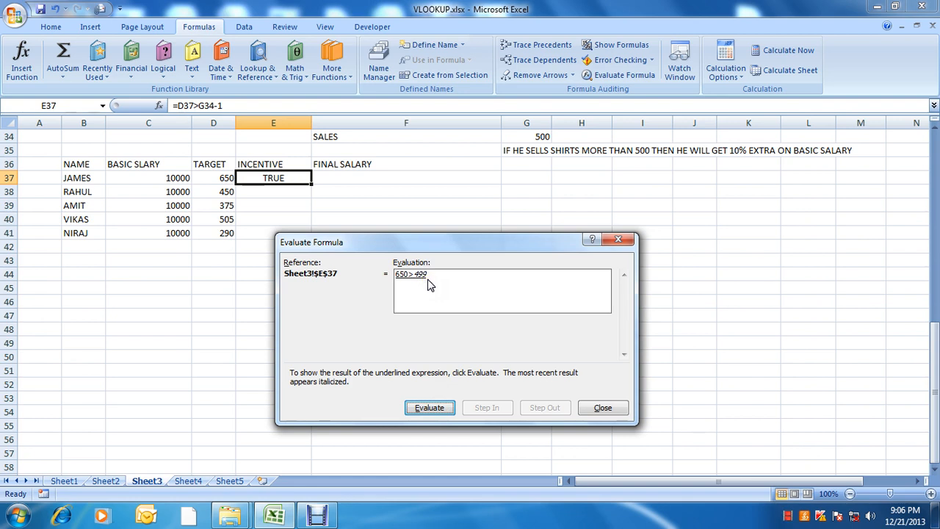
left_click(444, 408)
left_click(523, 409)
key("Escape")
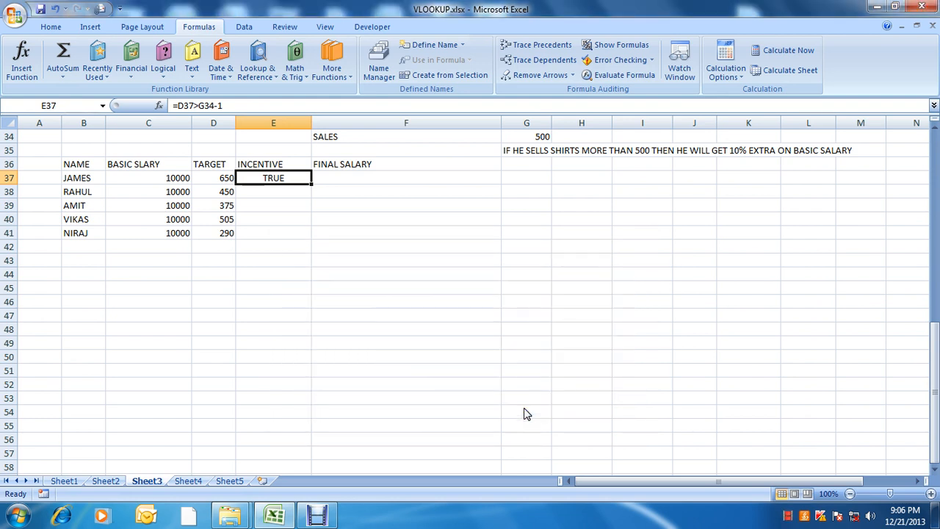
- Change the formula in E37 to =D37>=G34 so the target is tested as greater than or equal to the threshold
key("F2")
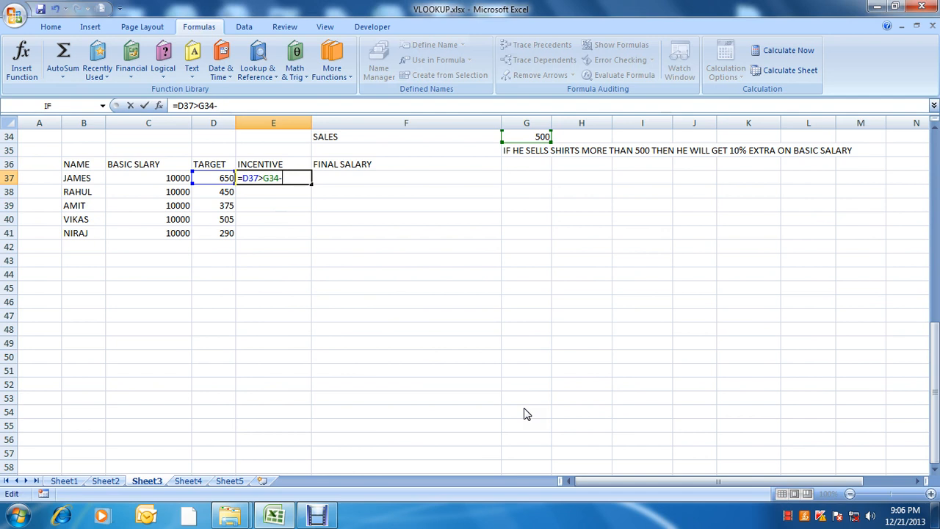
key("BackSpace")
key("BackSpace")
key("BackSpace")
key("BackSpace")
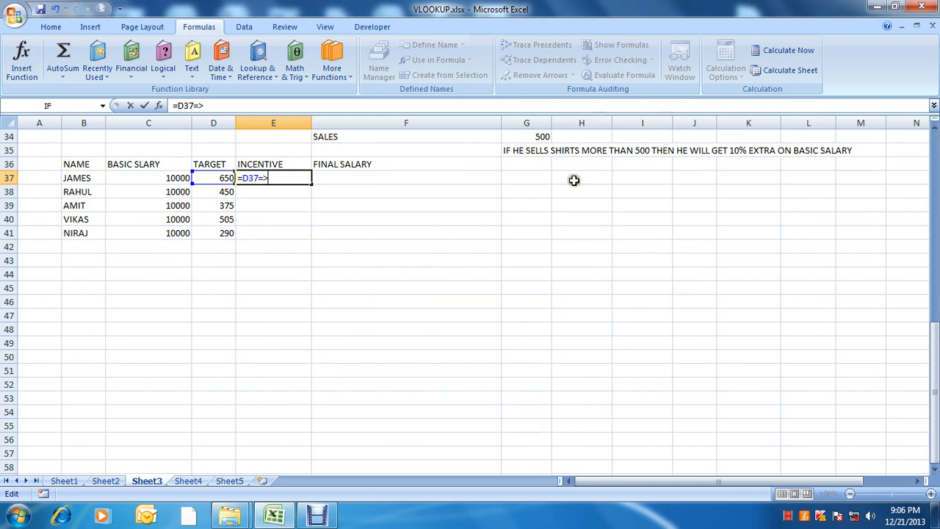
left_click(541, 136)
key("Return")
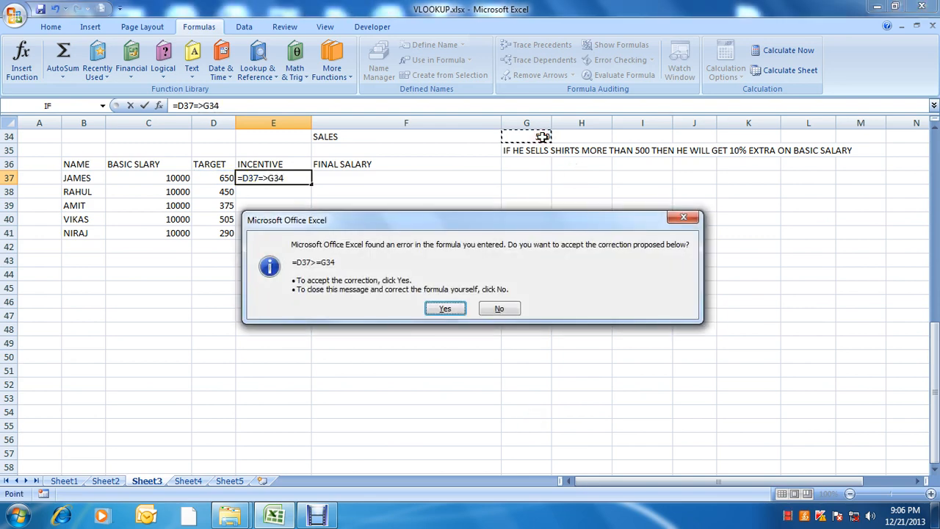
key("Return")
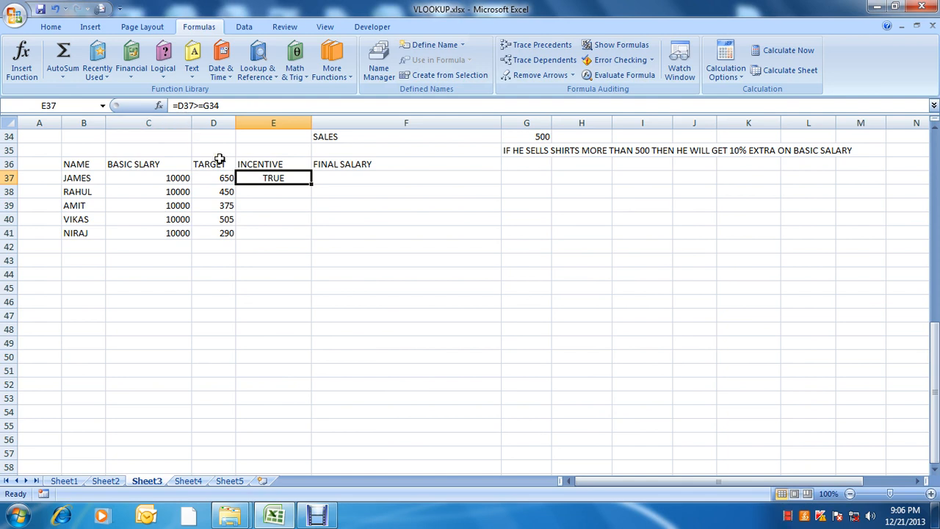
- Copy the comparison formula from E37 into each of the cells E38 to E41
key("ctrl+c")
key("Down")
key("ctrl+v")
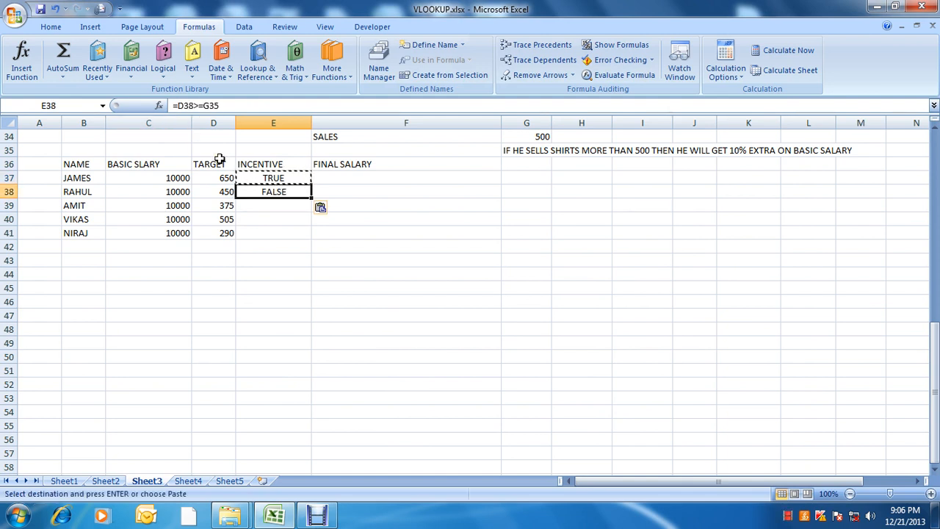
key("Down")
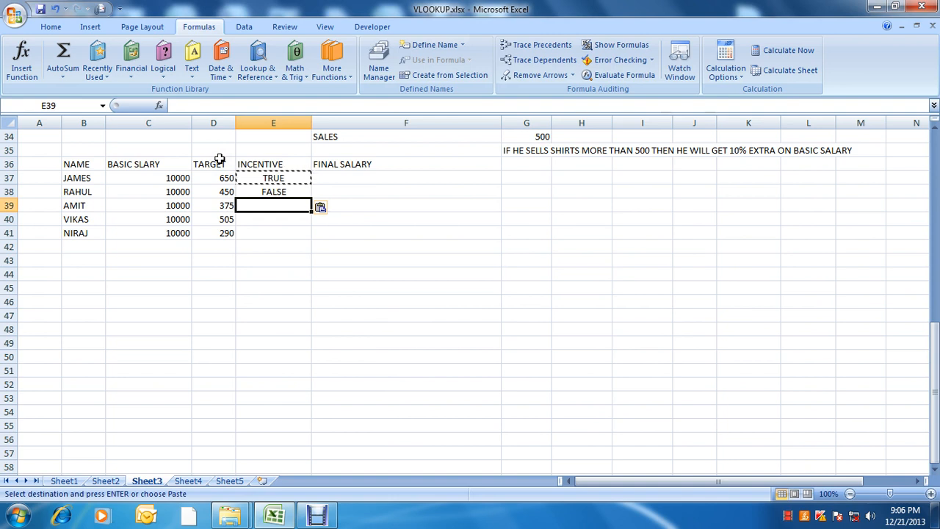
key("ctrl+v")
key("Down")
key("ctrl+v")
key("Down")
key("ctrl+v")
key("Down")
key("Escape")
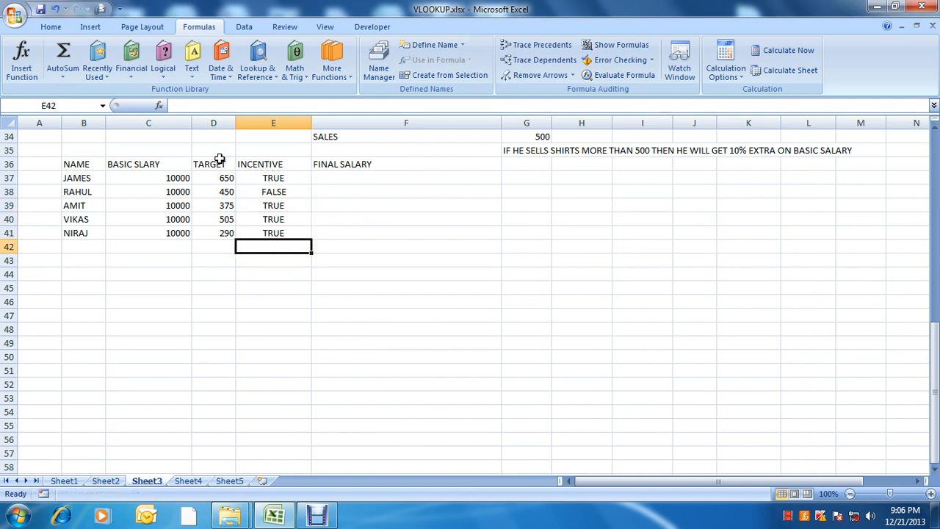
- Examine the copied comparison formulas in the INCENTIVE column and which threshold cell each one refers to
key("Up")
key("Up")
key("Up")
key("Up")
key("Up")
key("Down")
key("Down")
key("Down")
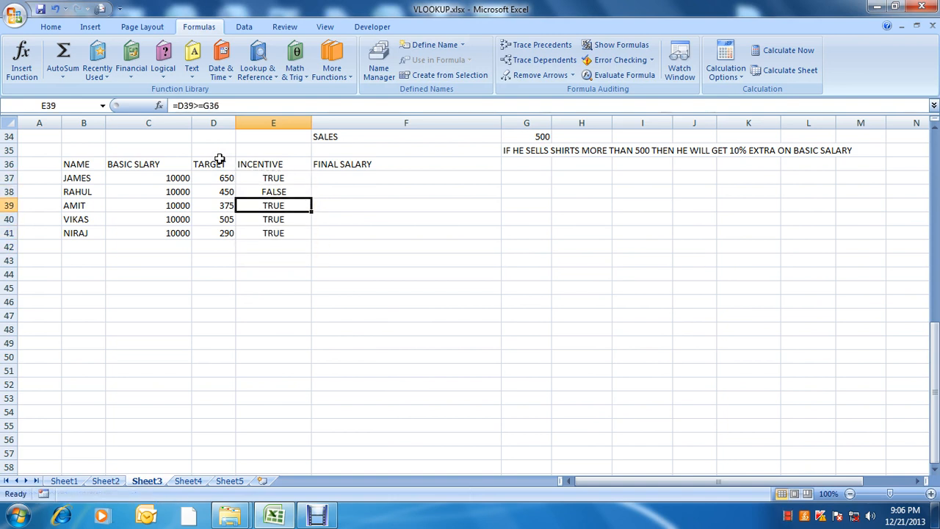
key("Up")
key("Up")
key("Up")
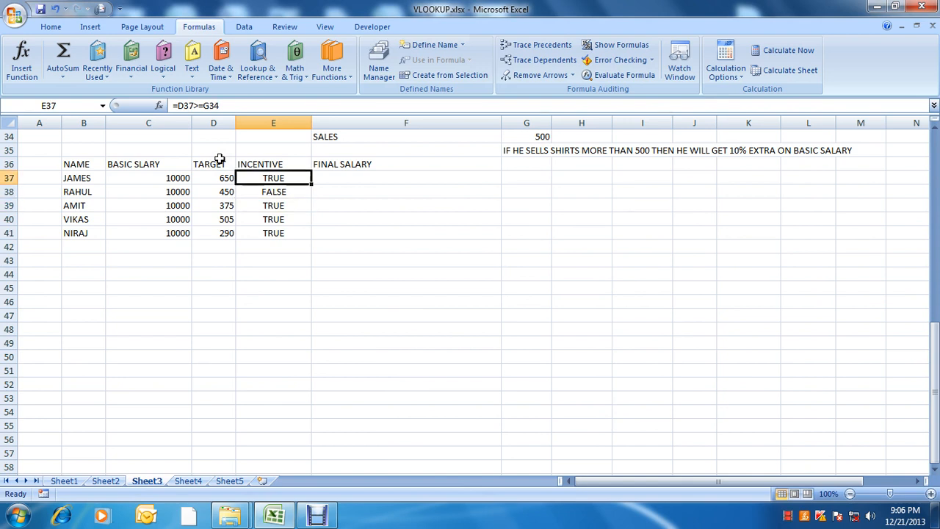
key("Down")
key("Up")
key("Up")
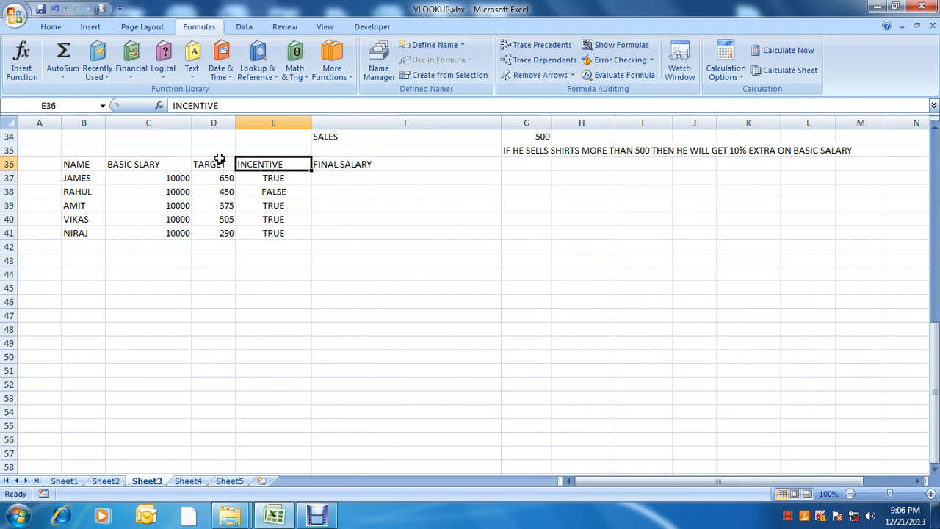
key("Down")
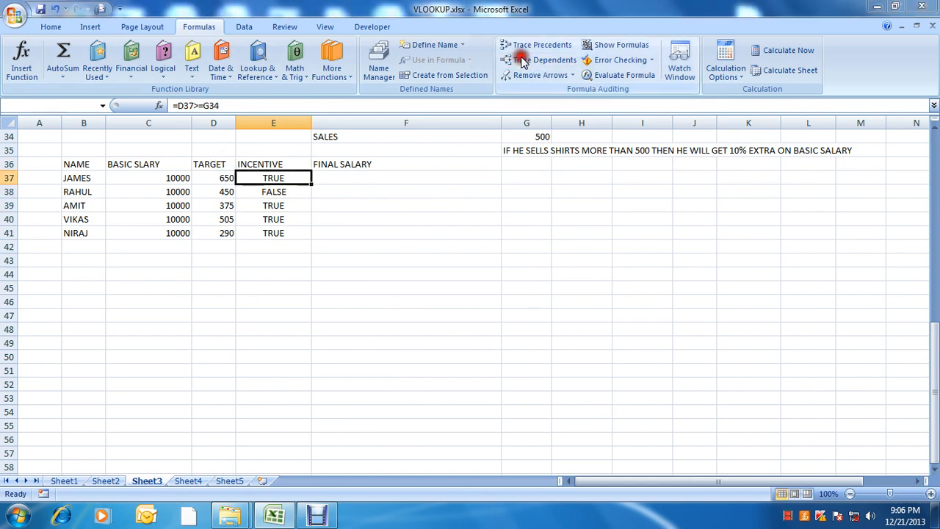
- Trace the precedents of E37 and E40 to compare their references, and remove the arrows
left_click(518, 60)
key("Return")
left_click(535, 44)
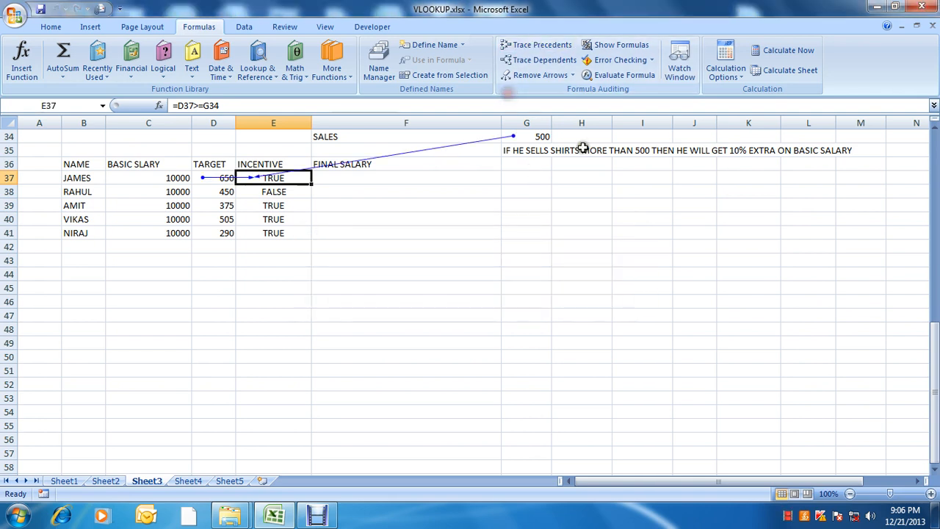
left_click(273, 220)
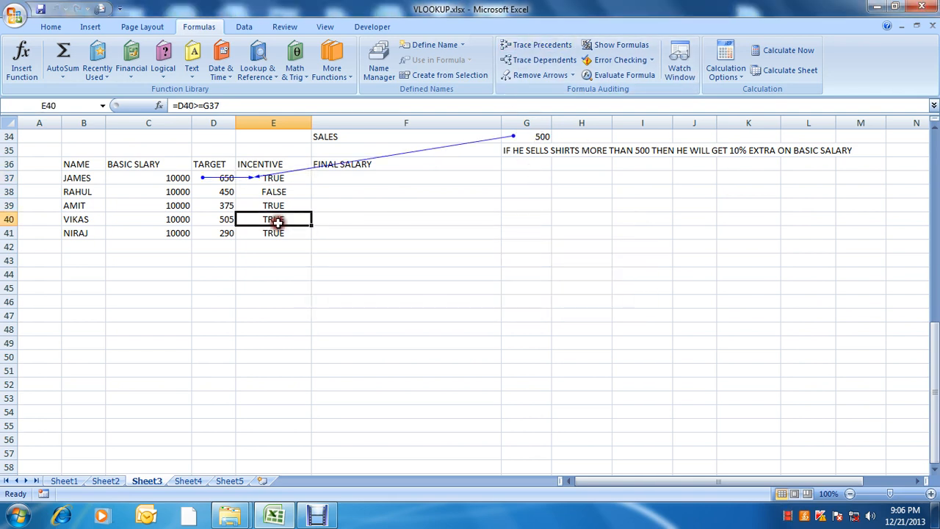
left_click(535, 44)
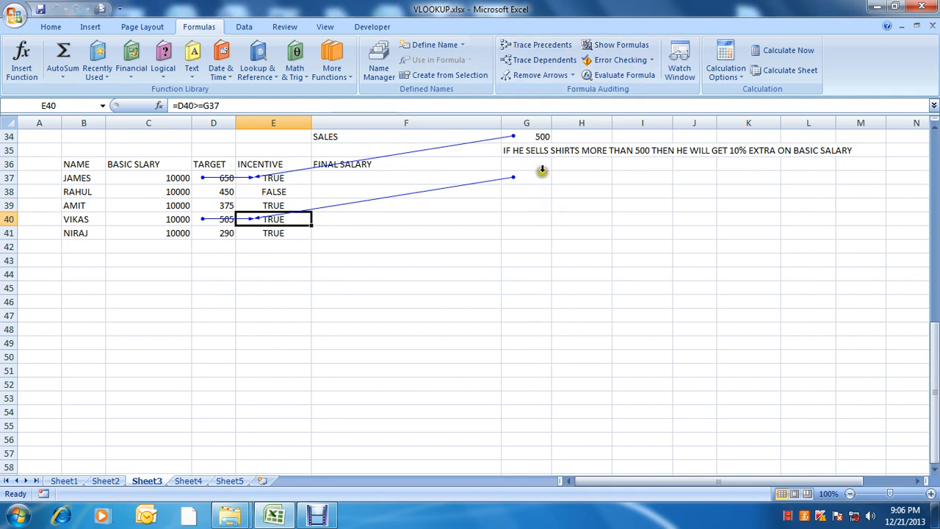
left_click(519, 81)
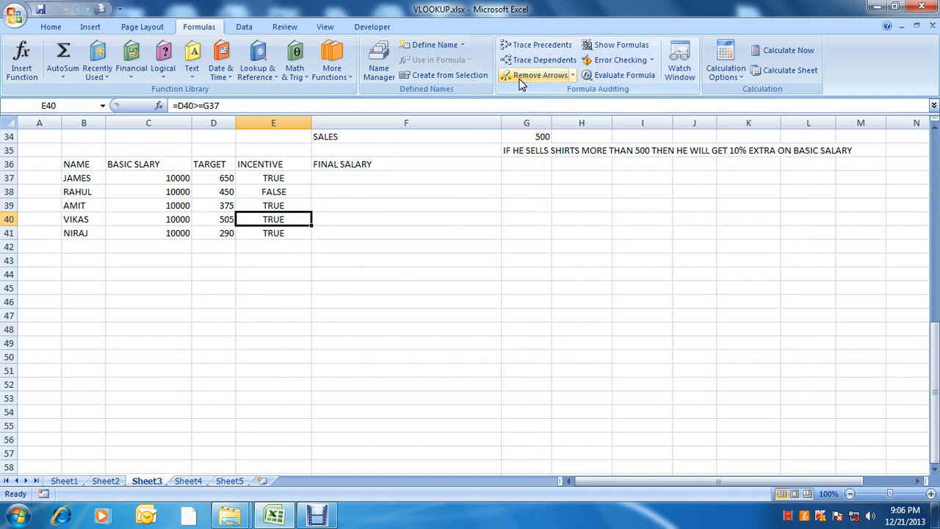
- Make the threshold reference in E37 absolute so the formula reads =D37>=$G$34
key("Up")
key("Up")
key("Up")
key("F2")
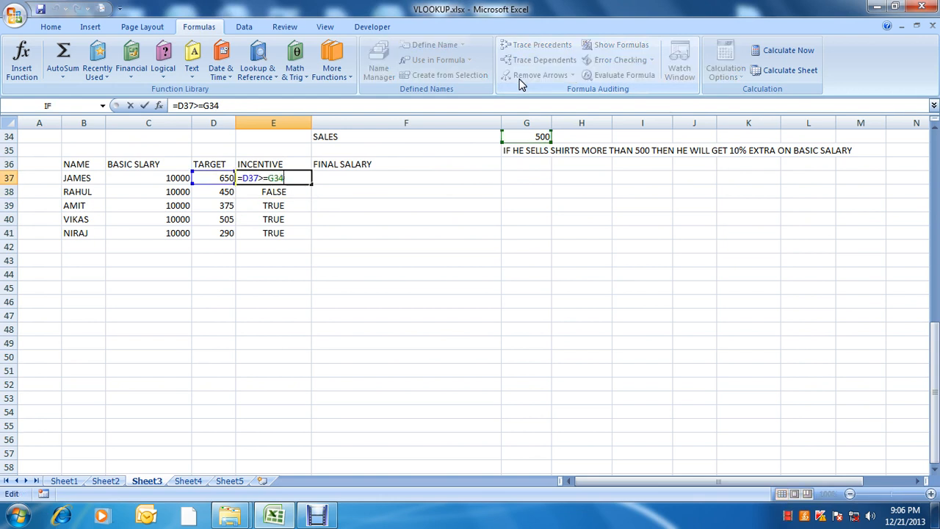
key("F4")
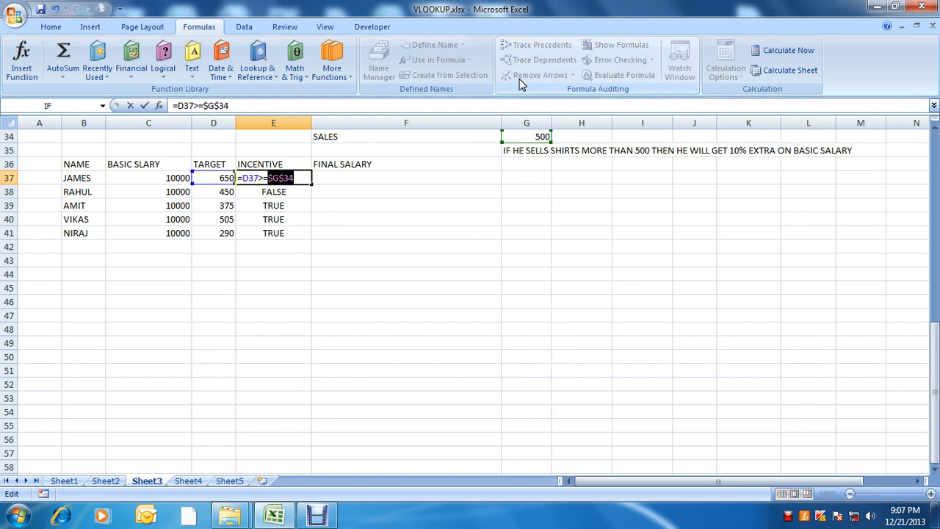
key("Return")
key("Up")
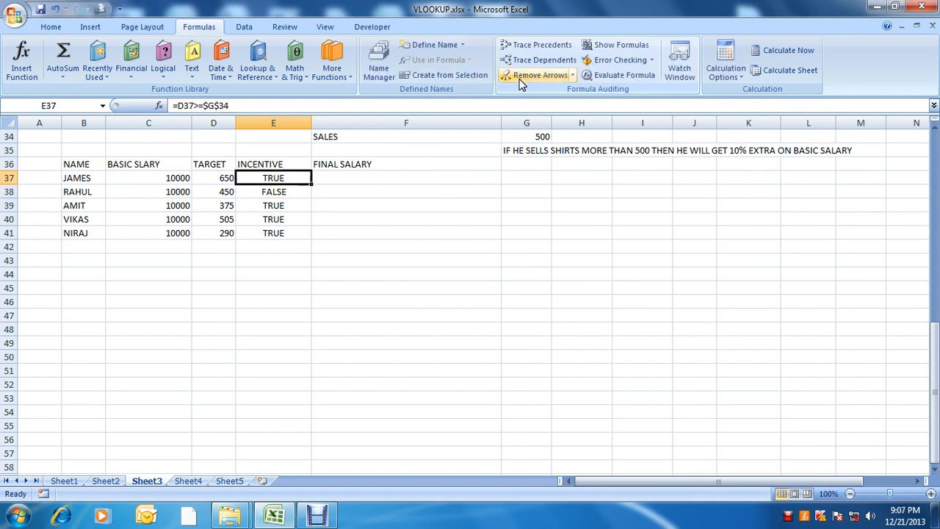
- Trace the precedents of the E37 formula with its absolute threshold reference
left_click(527, 136)
left_click(262, 180)
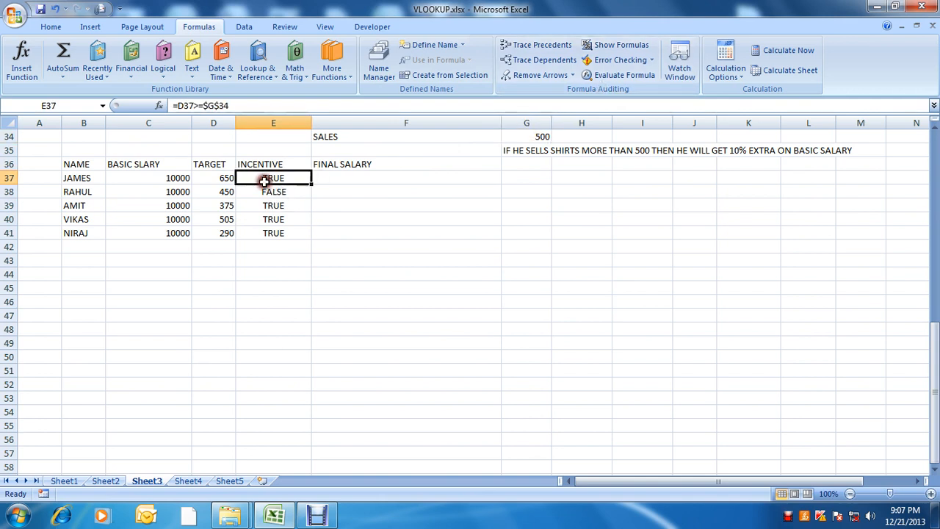
left_click(514, 45)
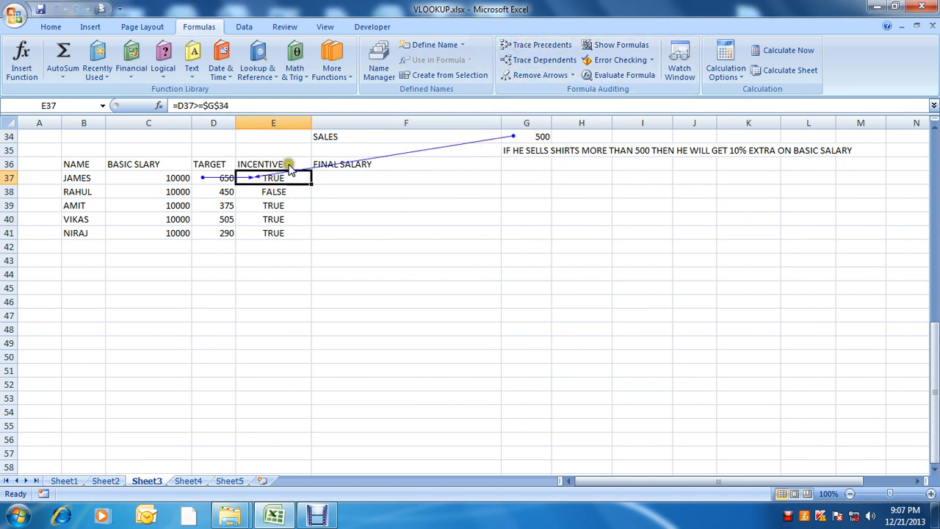
- Copy the formula with the absolute reference from E37 over the INCENTIVE cells down to E41
key("Down")
key("Up")
key("ctrl+c")
key("shift+Down")
key("shift+Down")
key("shift+Down")
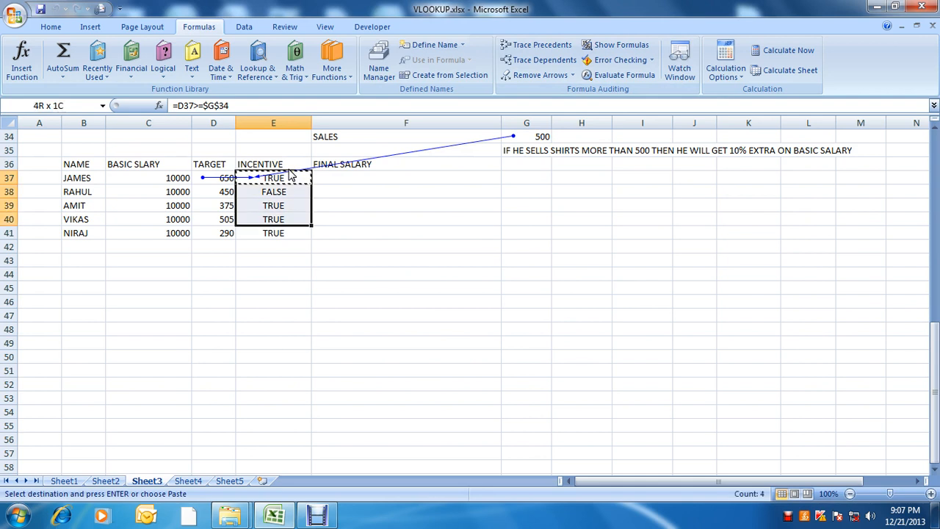
key("shift+Down")
key("Return")
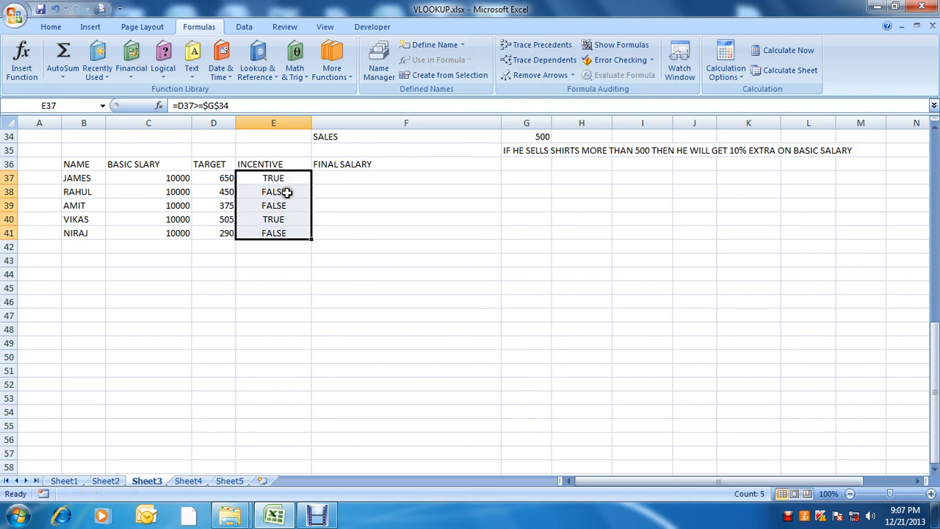
- Check E39 by tracing its precedents and opening Evaluate Formula, close the evaluation and remove the arrows
left_click(287, 206)
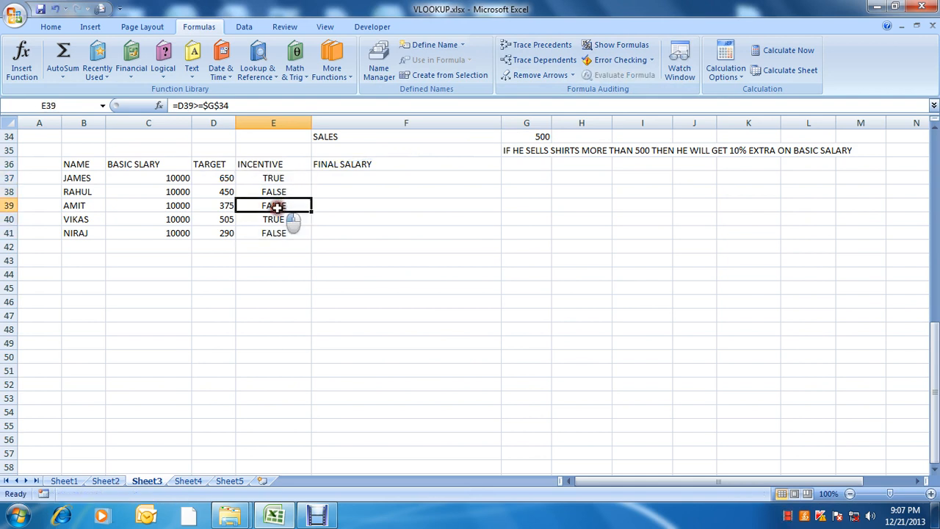
left_click(524, 48)
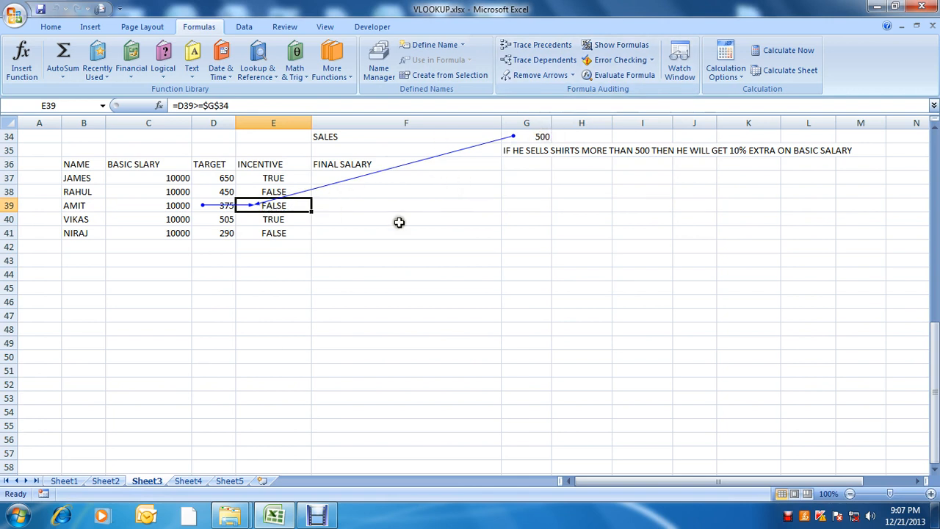
left_click(624, 75)
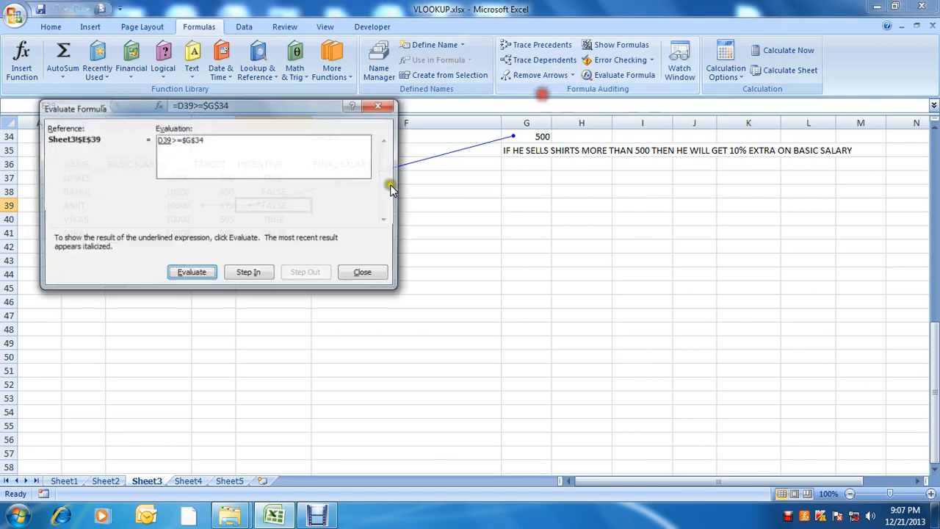
key("Escape")
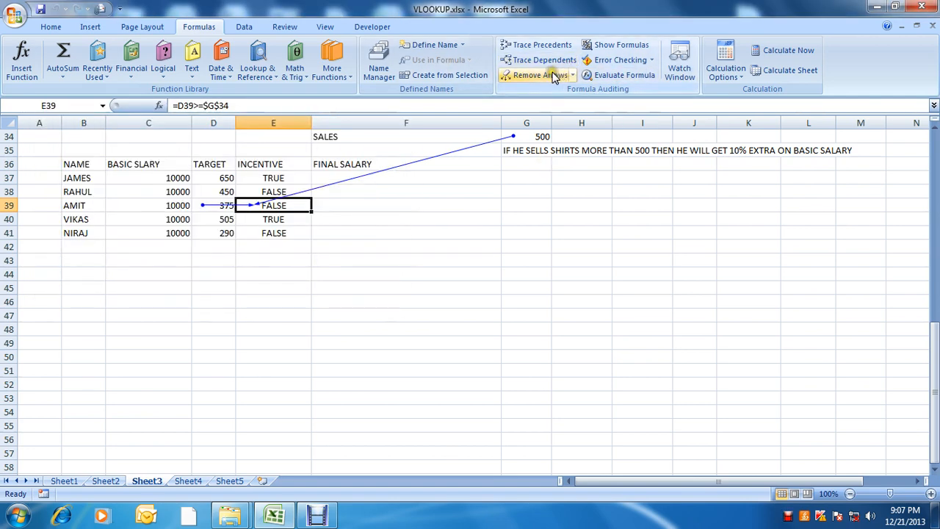
left_click(554, 76)
- Turn the comparison in E37 into the IF formula =IF(D37>=$G$34,C37*10%) to calculate the incentive from the basic salary
key("Up")
key("Up")
key("Right")
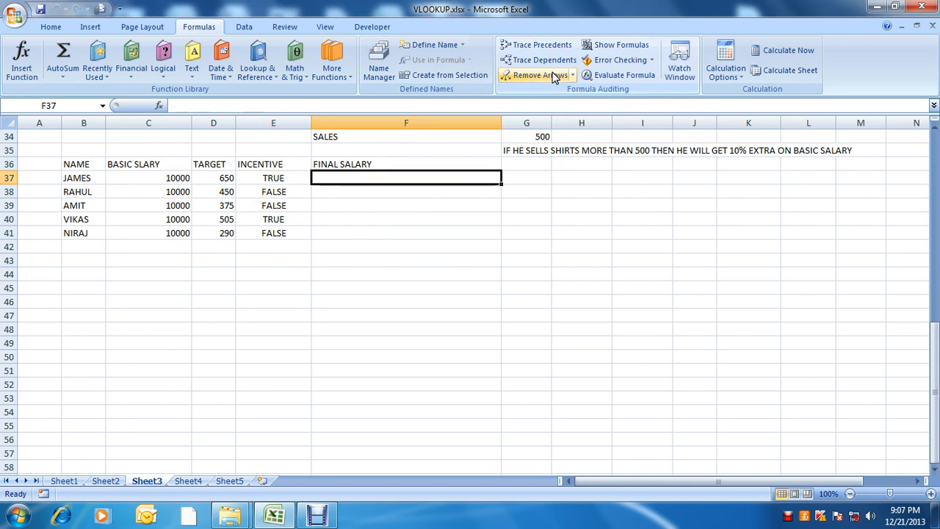
key("Left")
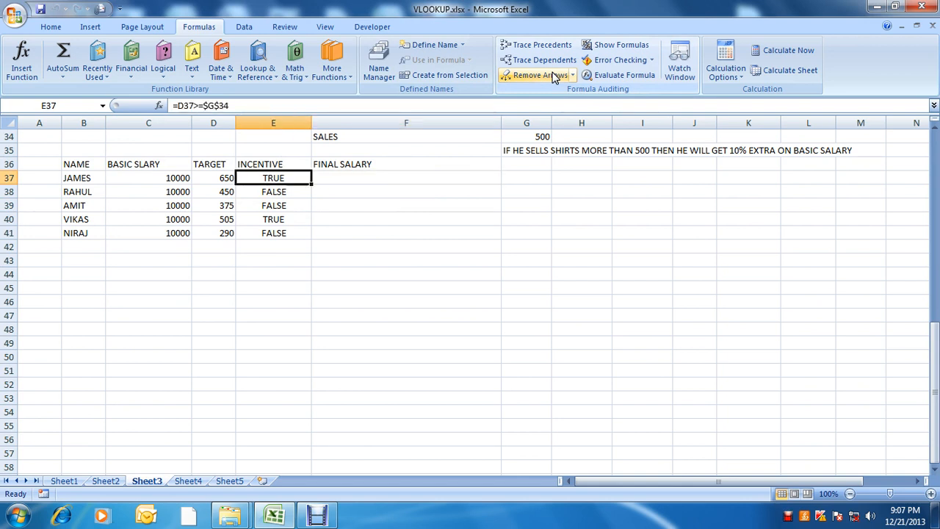
key("F2")
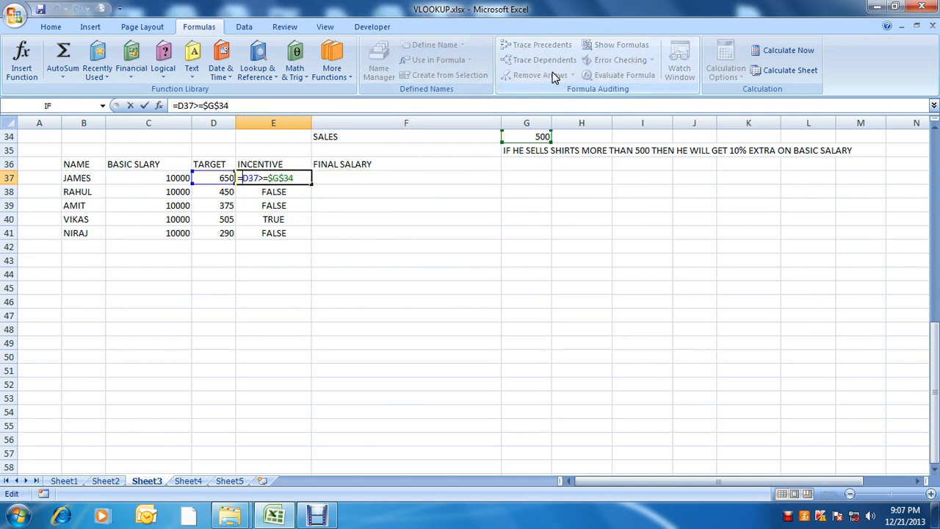
type("IF(")
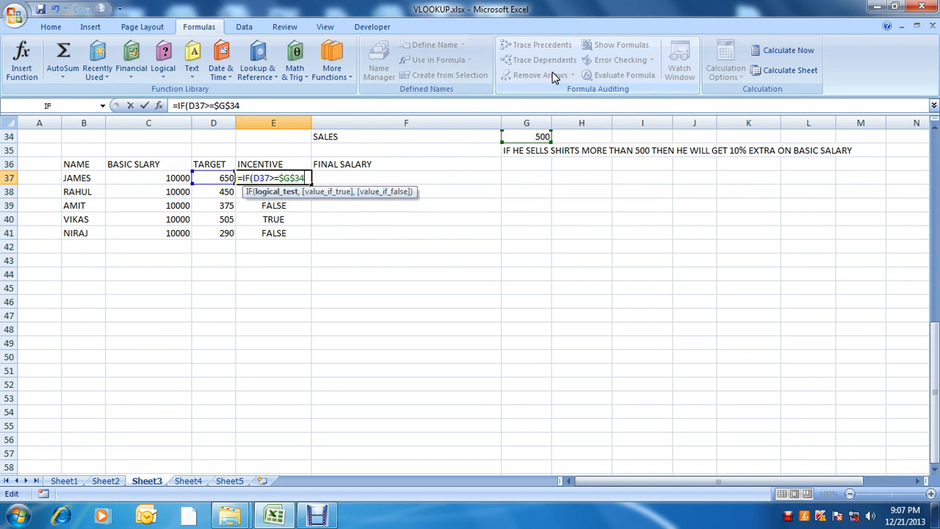
type(",")
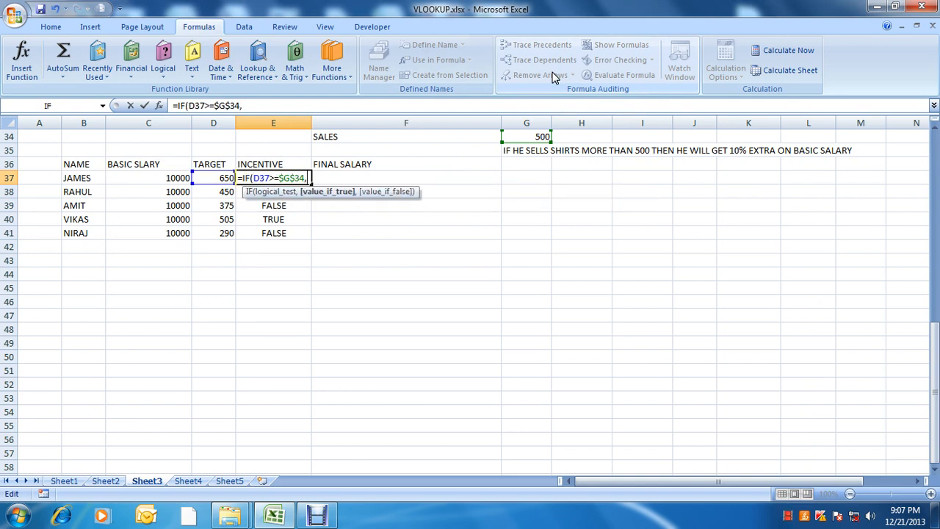
left_click(156, 181)
type("*1")
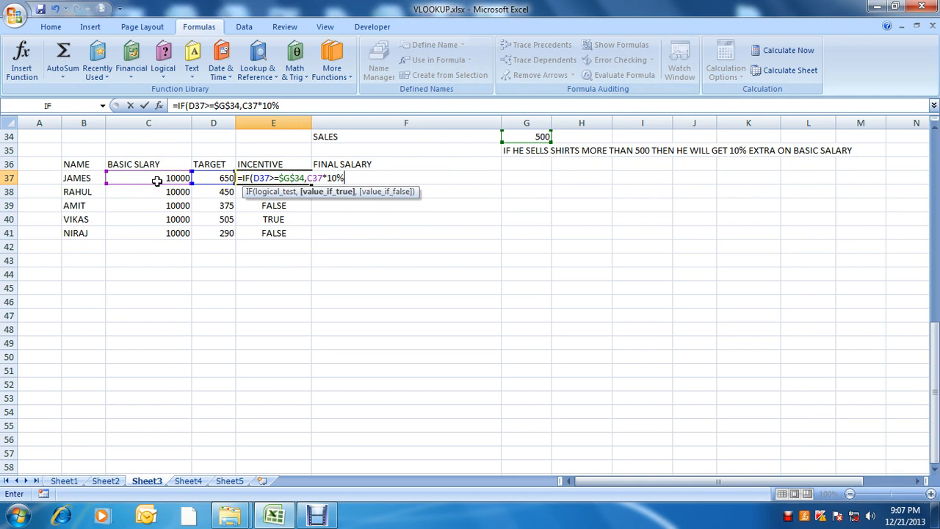
type("0%")
key("Return")
- Copy the IF formula from E37 to the remaining INCENTIVE cells down to E41
key("Up")
key("ctrl+c")
key("Down")
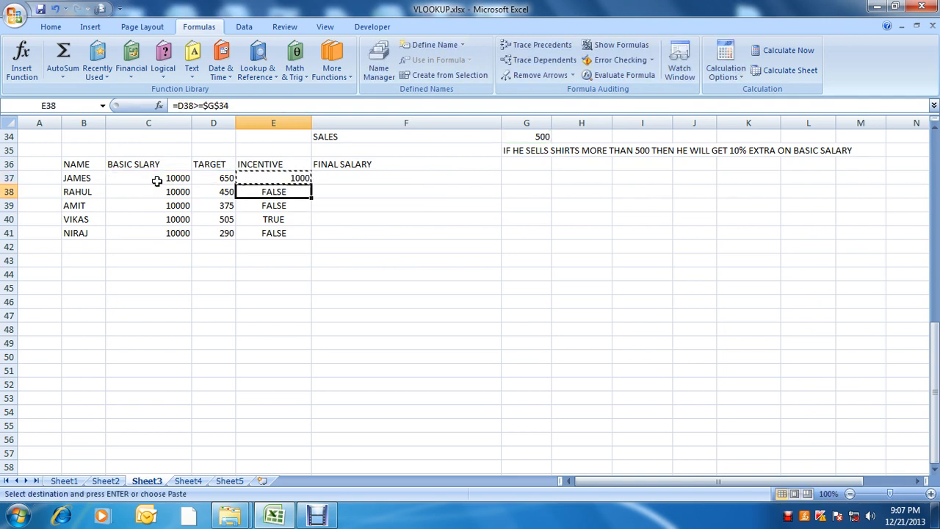
key("ctrl+v")
key("Down")
key("Down")
key("ctrl+v")
key("Down")
key("ctrl+v")
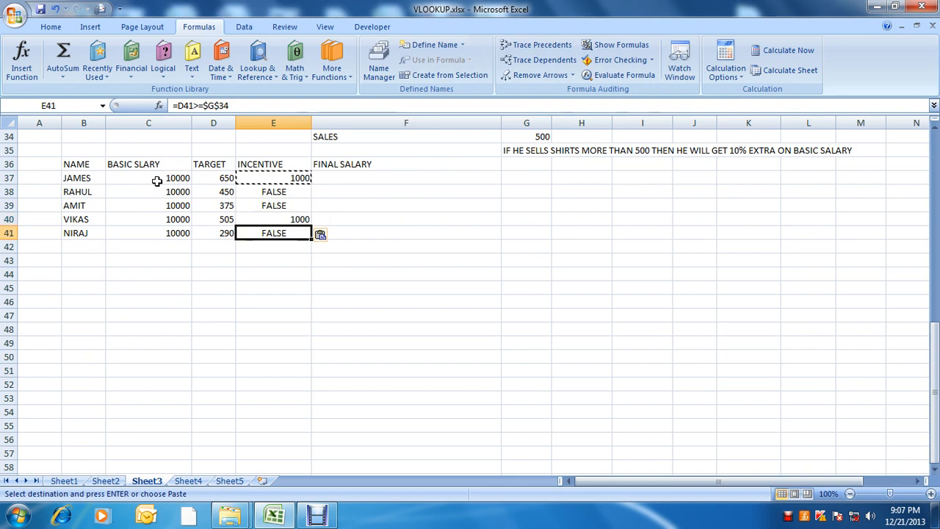
key("Escape")
key("Up")
key("Up")
key("Up")
key("Up")
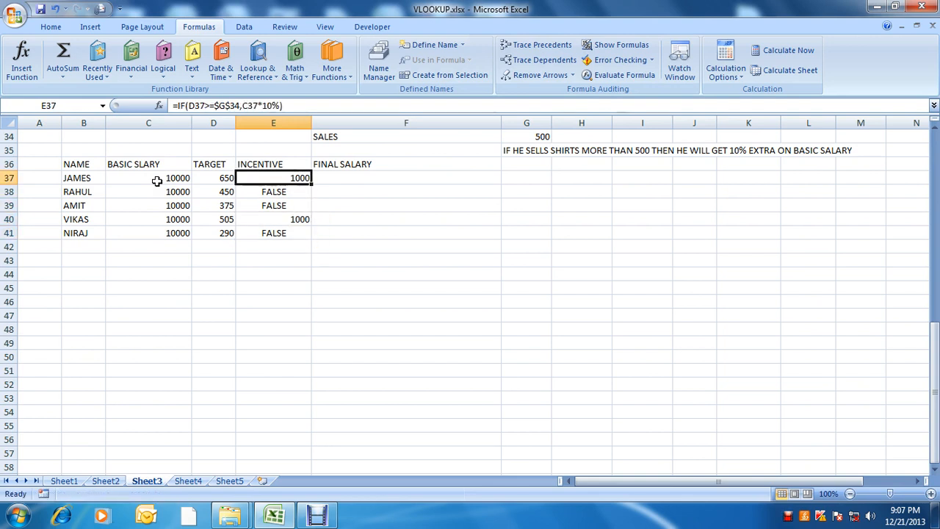
- Examine the IF results and formulas in the INCENTIVE cells E37 to E39
key("Down")
key("Down")
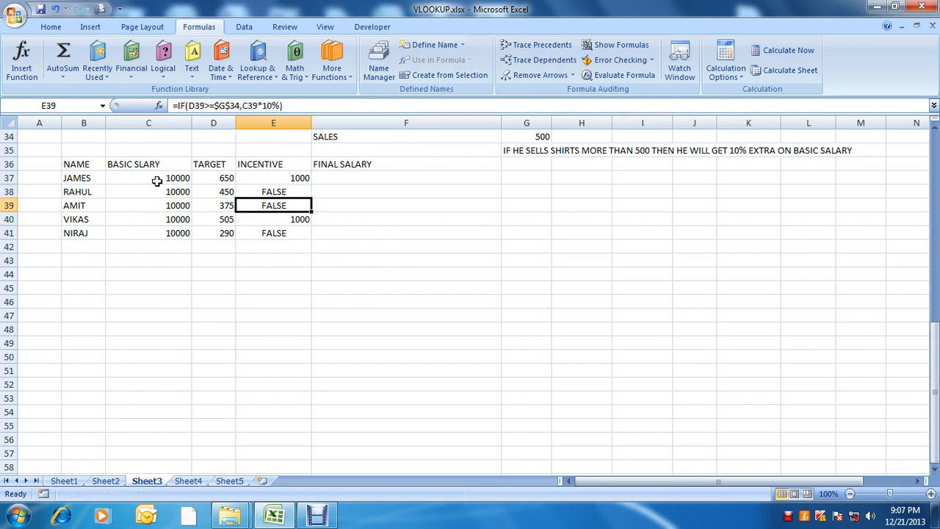
key("Up")
key("Up")
key("Down")
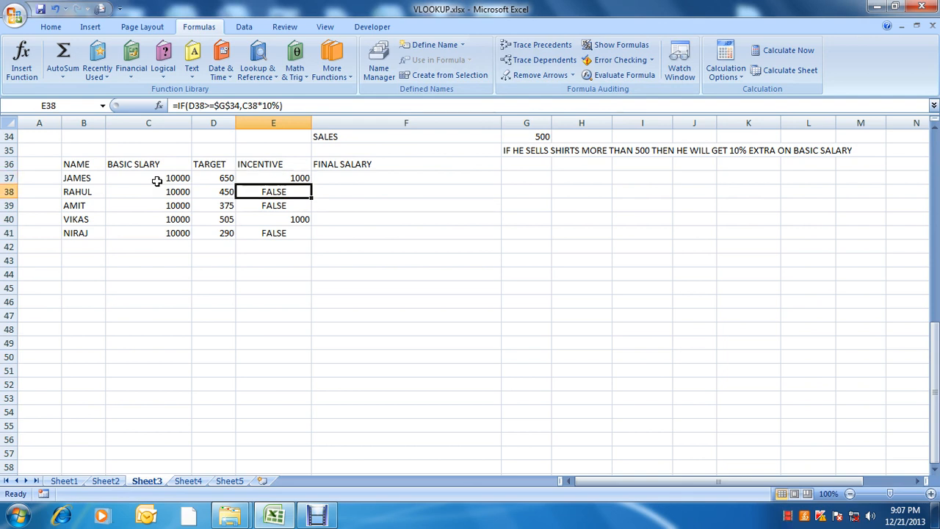
key("Left")
key("Right")
key("Up")
key("Right")
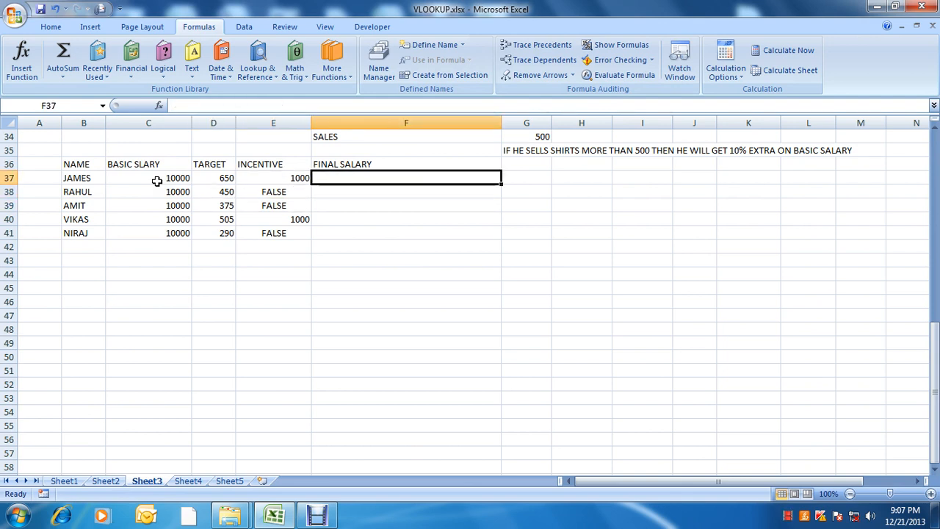
type("=")
key("Left")
key("Left")
key("Left")
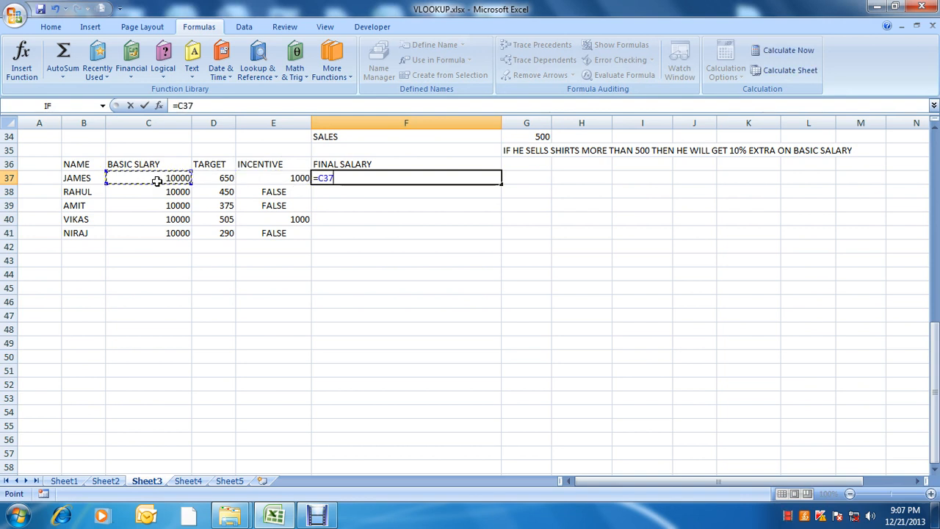
type("6")
key("Escape")
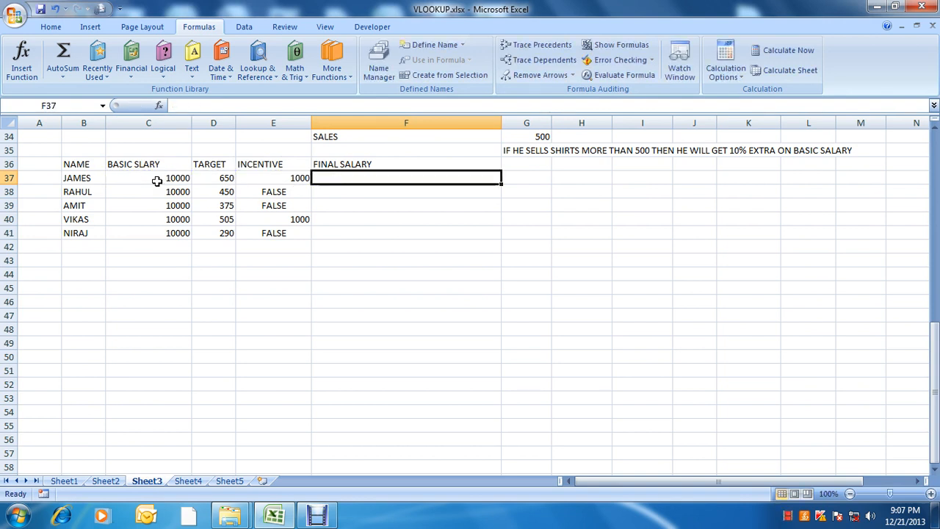
- Enter =C37+E37 in F37 to calculate the FINAL SALARY from the basic salary and incentive
type("=")
key("Left")
key("Left")
key("Left")
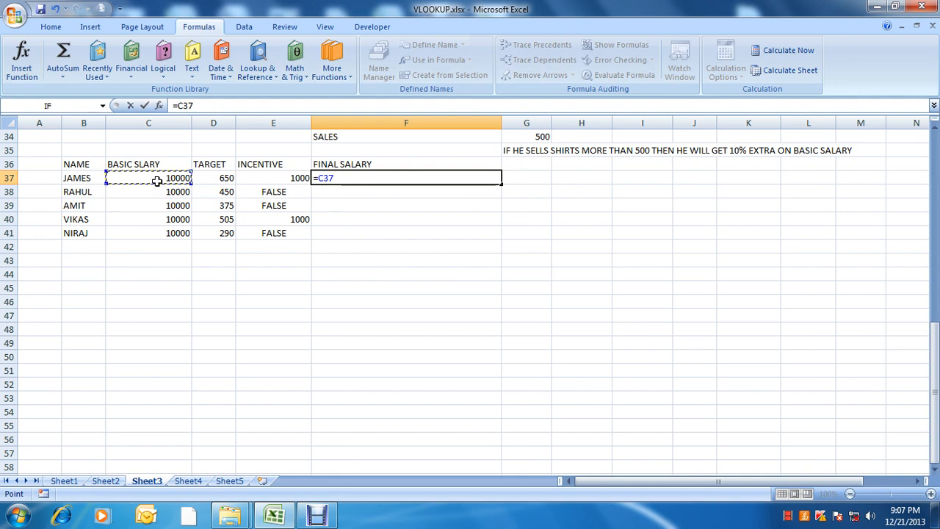
type("+")
key("Left")
key("ctrl+Return")
- Copy the FINAL SALARY formula from F37 to the remaining cells down to F41
key("ctrl+c")
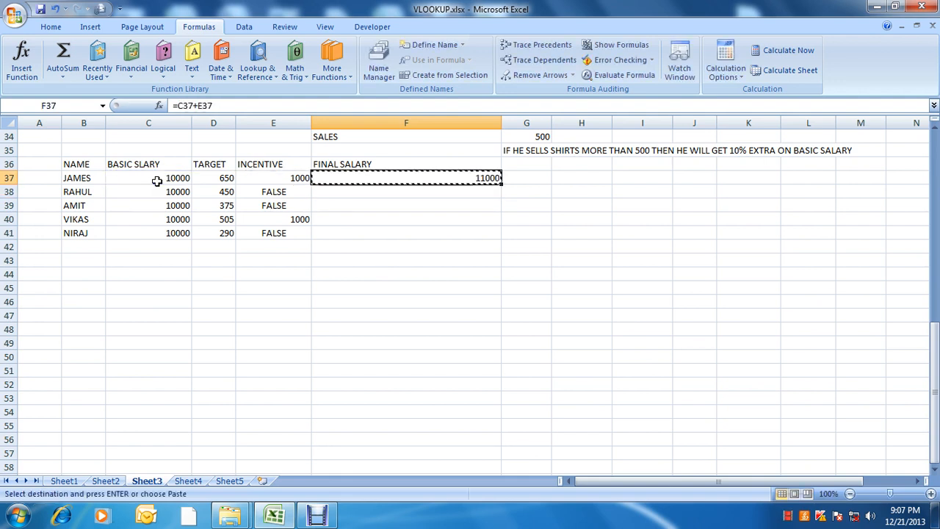
key("Down")
key("ctrl+v")
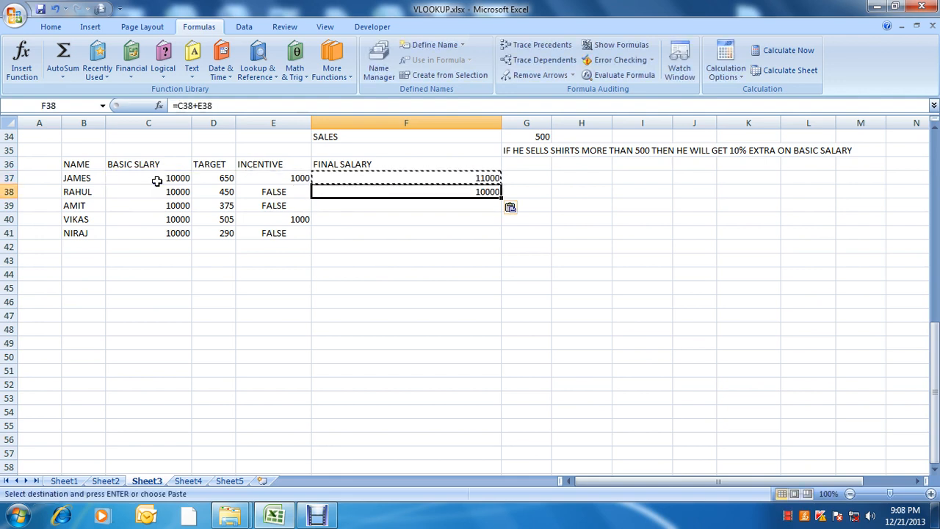
key("Down")
key("Up")
key("ctrl+c")
key("Down")
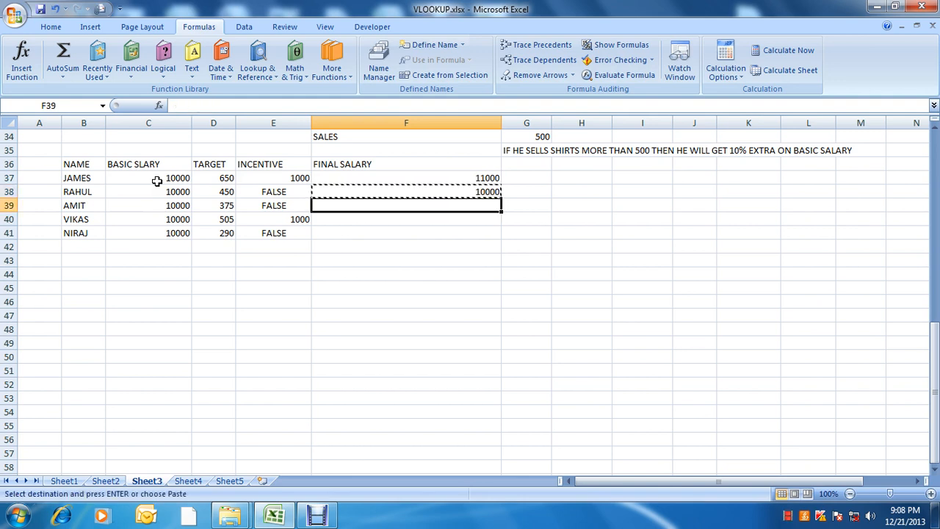
key("ctrl+v")
key("Down")
key("ctrl+v")
key("Down")
key("ctrl+v")
key("Down")
key("Escape")
- Add 0 as the value-if-false argument in E37, making the formula =IF(D37>=$G$34,C37*10%,0)
key("Left")
key("Left")
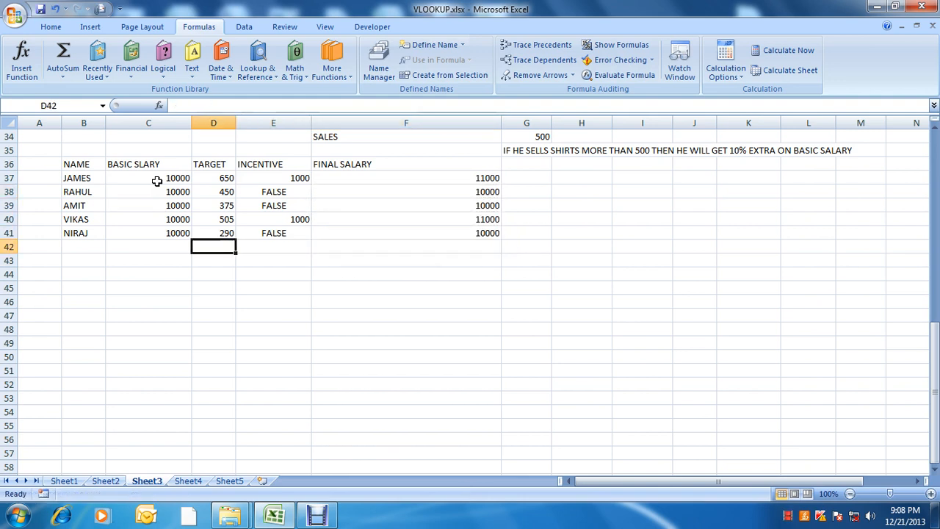
key("Up")
key("Right")
key("Up")
key("Up")
key("Up")
key("Up")
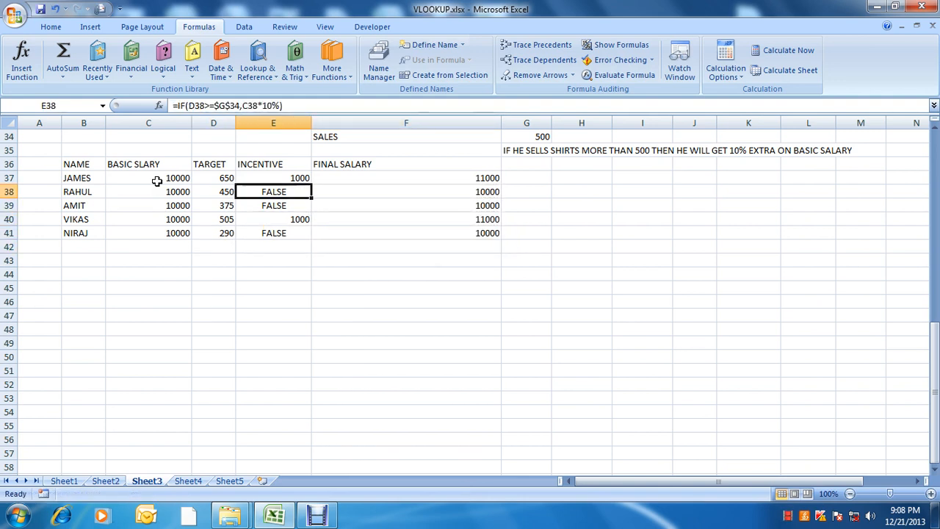
key("F2")
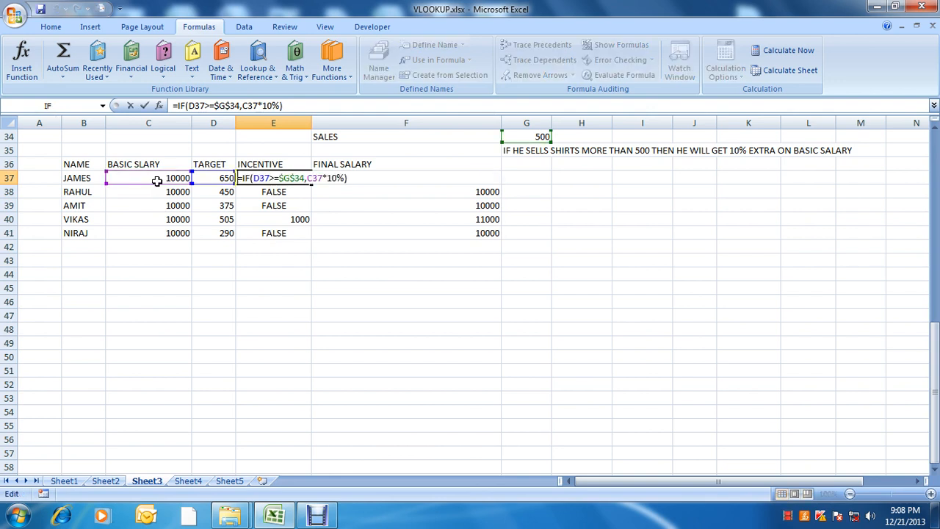
key("Right")
key("Right")
key("Right")
key("Right")
key("Right")
key("Right")
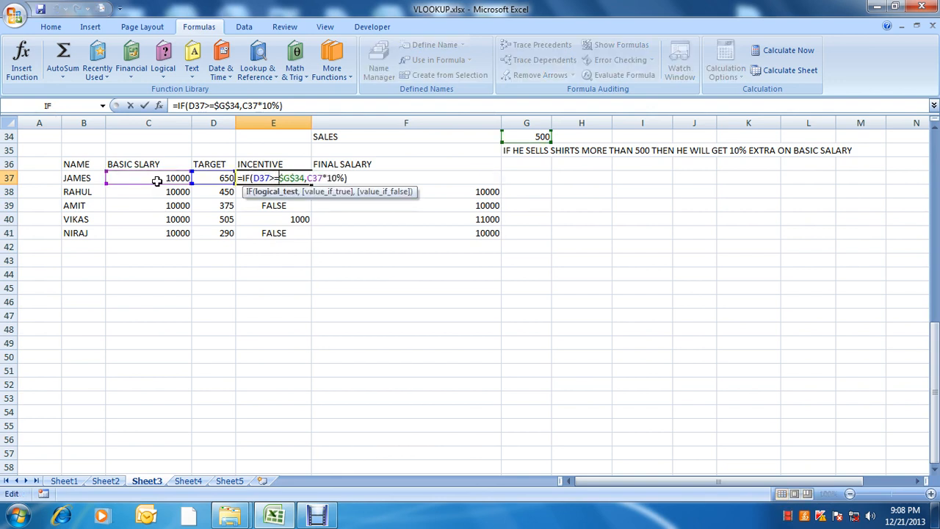
key("Right")
key("Right")
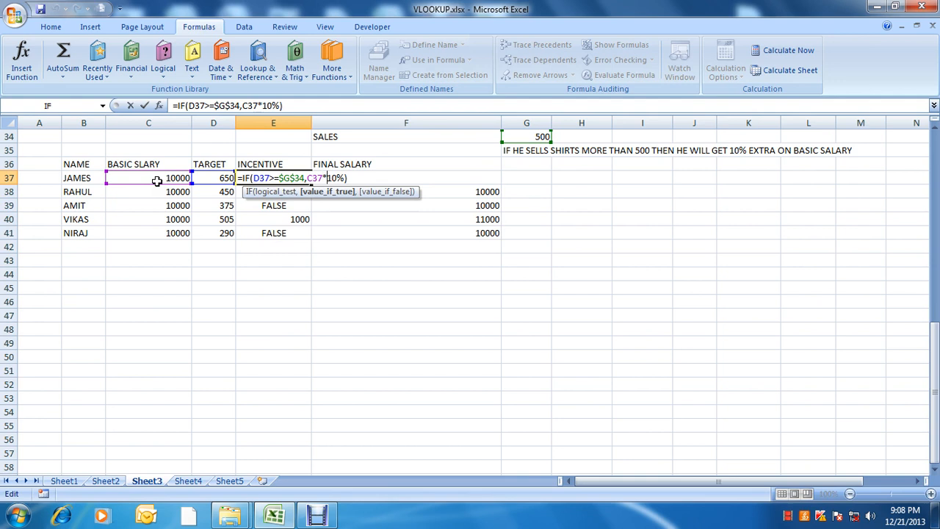
type(",0")
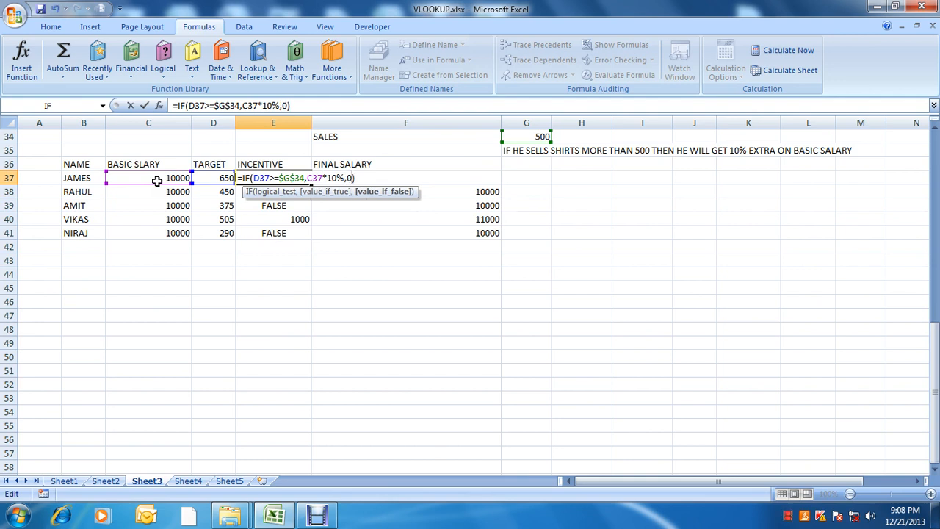
key("Return")
key("Up")
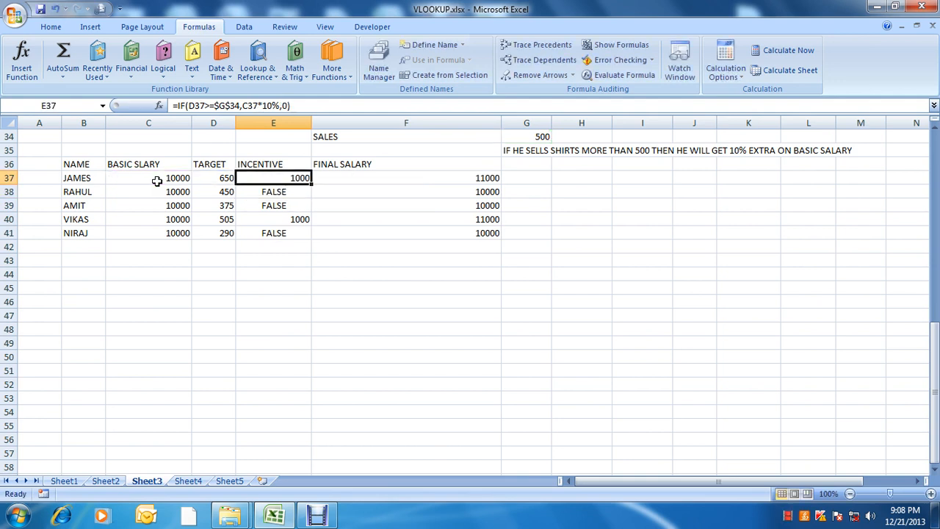
- Copy the IF formula with the 0 argument from E37 over the INCENTIVE cells down to E41
key("ctrl+c")
key("Down")
key("ctrl+v")
key("Down")
key("ctrl+v")
key("Down")
key("ctrl+v")
key("Down")
key("ctrl+v")
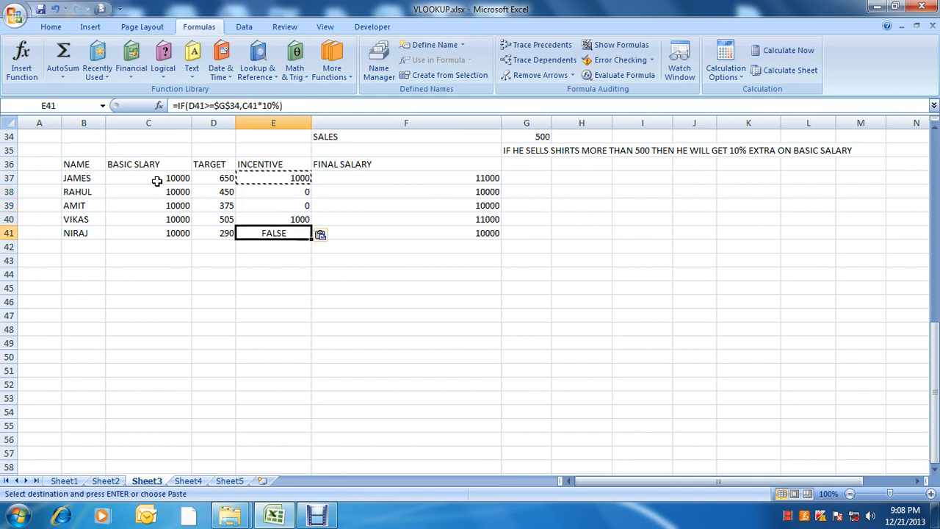
key("Down")
key("Escape")
- Examine the updated IF formulas and their results across the INCENTIVE cells E37 to E41
key("Up")
key("Up")
key("Up")
key("Up")
key("Up")
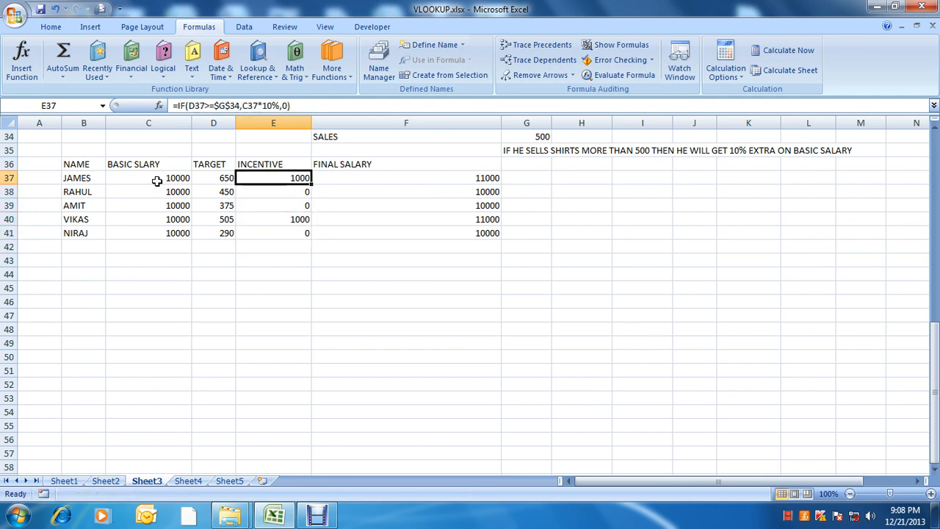
key("Down")
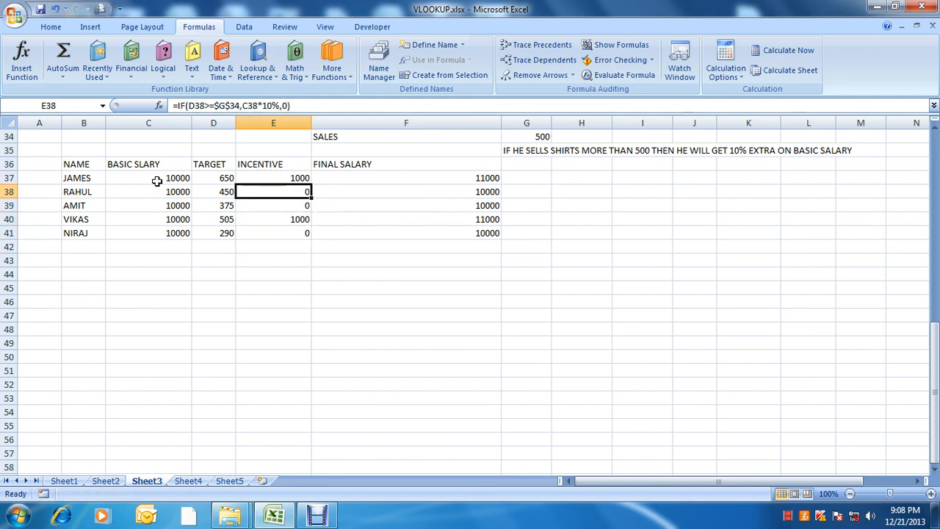
key("Up")
key("Down")
key("Down")
key("Down")
key("Down")
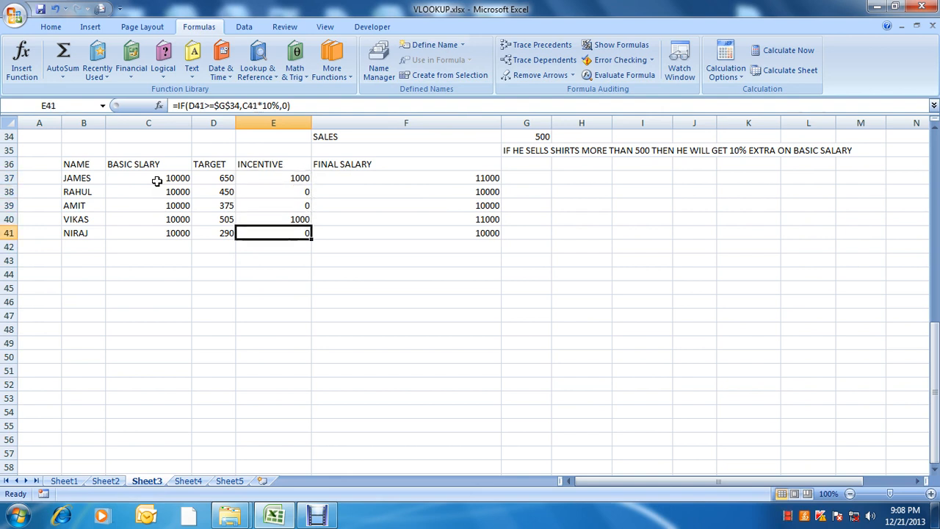
key("Up")
key("Up")
key("Up")
key("Up")
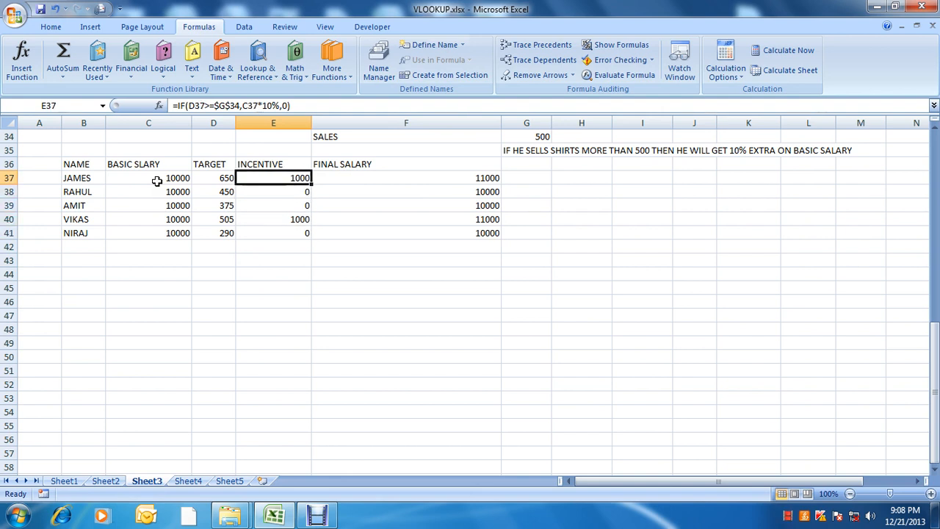
key("Right")
key("Left")
key("Down")
key("Down")
key("Down")
key("Down")
key("Up")
key("Up")
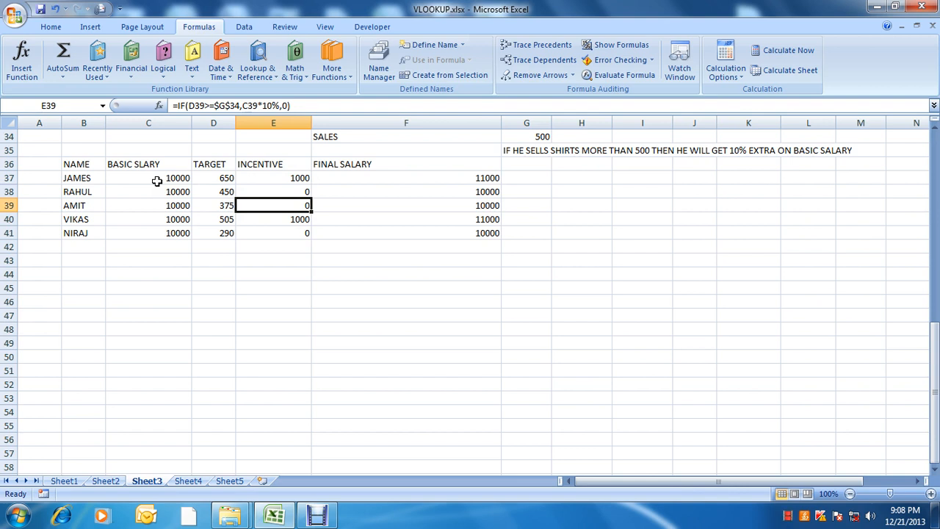
key("Up")
key("Up")
- Compare the FINAL SALARY formula in F37 with the INCENTIVE formula in E37, leaving both unedited
key("Right")
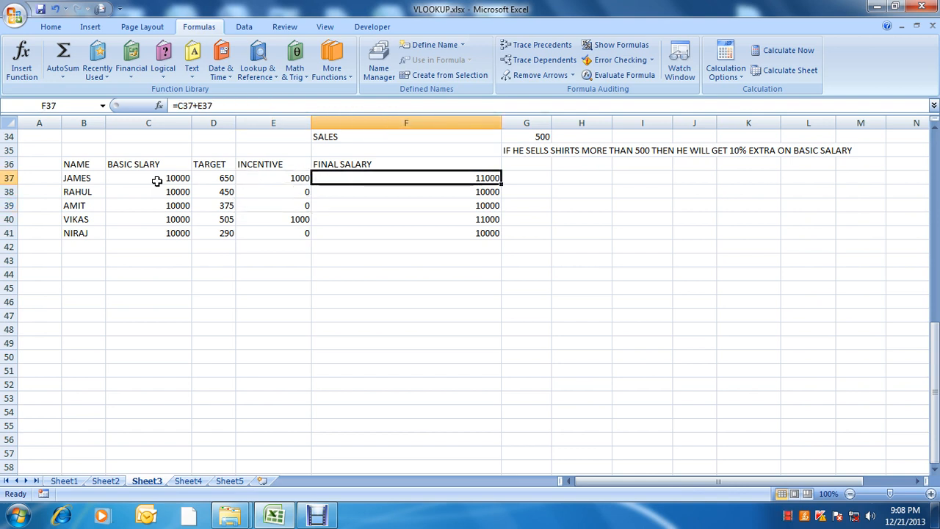
key("Left")
key("Right")
key("Up")
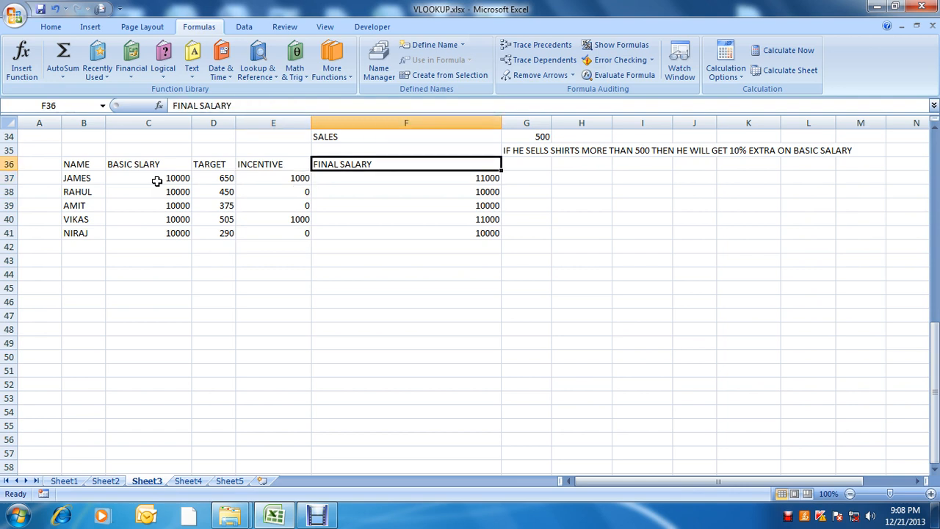
key("ctrl+space")
key("Down")
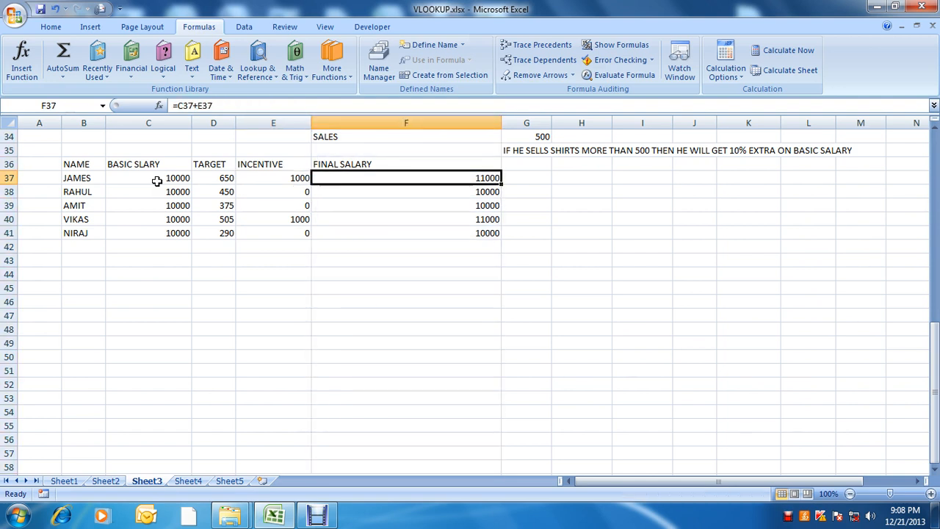
key("Left")
key("Right")
key("F2")
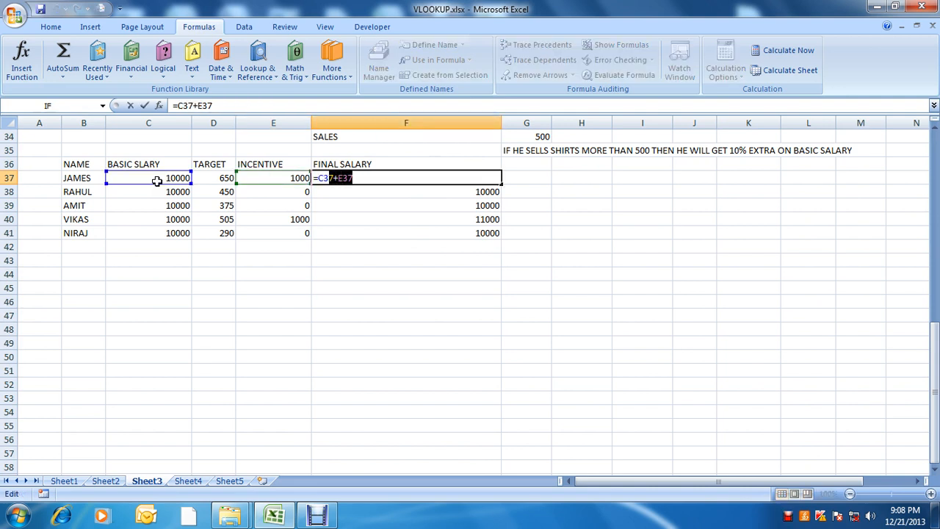
key("shift+Left")
key("shift+Left")
key("Escape")
key("Left")
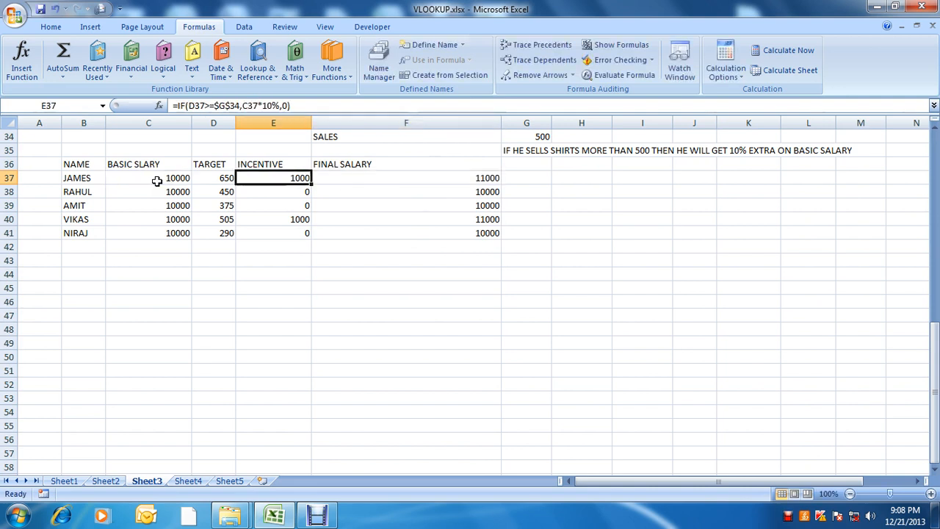
key("Right")
key("F2")
key("Escape")
key("Left")
key("F2")
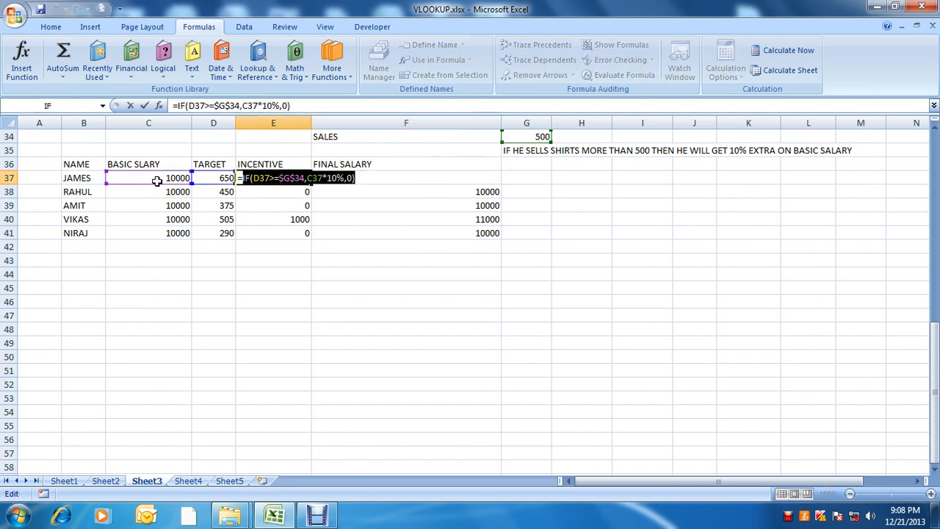
key("Escape")
- Append the basic salary to the IF formula in E37, making it =IF(D37>=$G$34,C37*10%,0)+C37
key("F2")
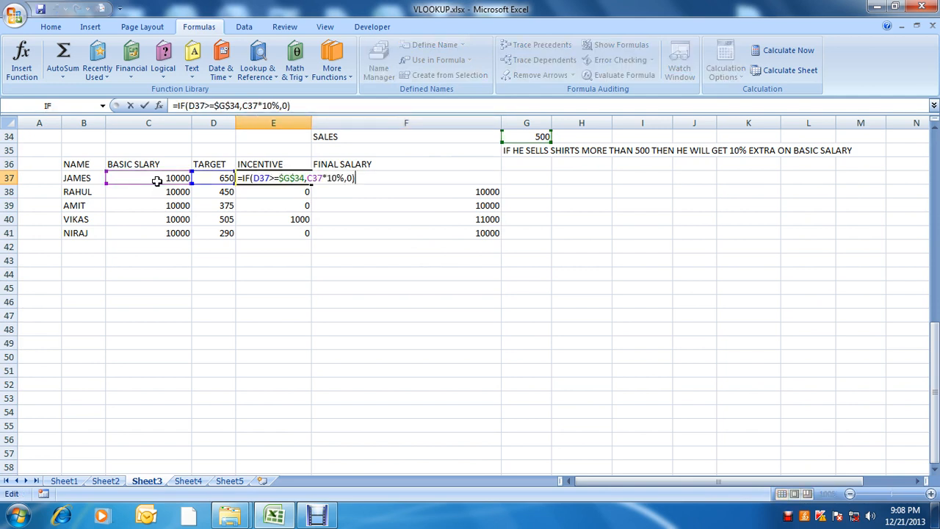
type("+")
left_click(160, 178)
key("Return")
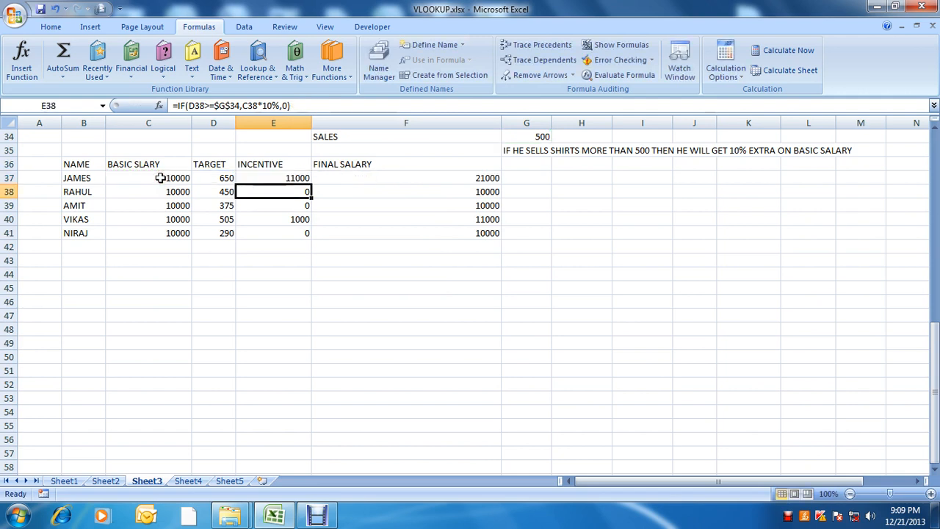
- Copy the combined incentive-plus-salary formula from E37 over the cells down to E41
key("Up")
key("ctrl+c")
key("Down")
key("ctrl+v")
key("Down")
key("ctrl+v")
key("Down")
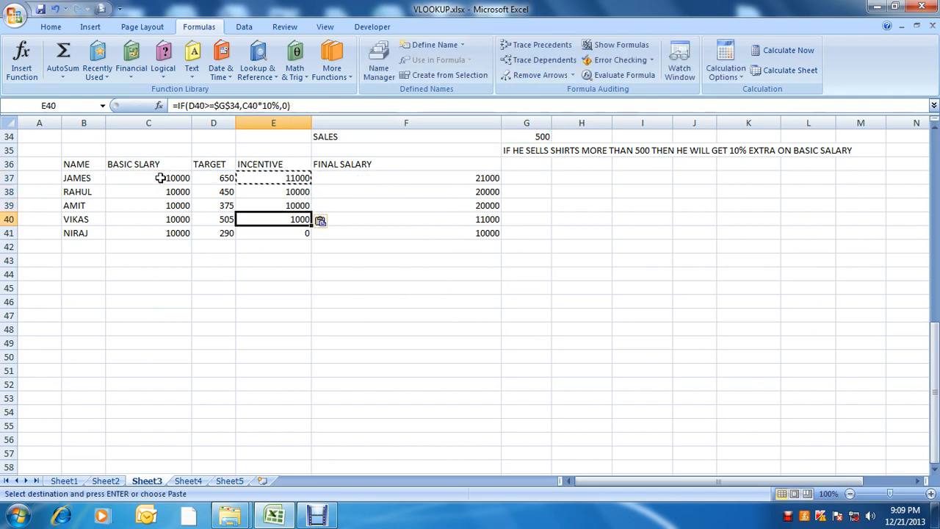
key("ctrl+v")
key("Down")
key("ctrl+v")
key("Down")
key("Escape")
- Clear the FINAL SALARY heading in F36 and its values in F37 to F41
key("Up")
key("Up")
key("Up")
key("Right")
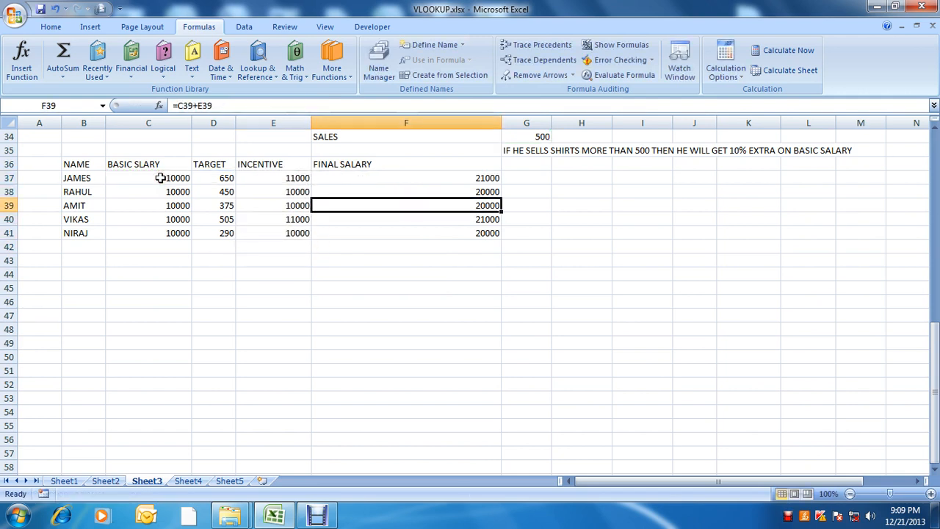
key("Up")
key("Up")
key("Up")
key("Delete")
key("Down")
key("Delete")
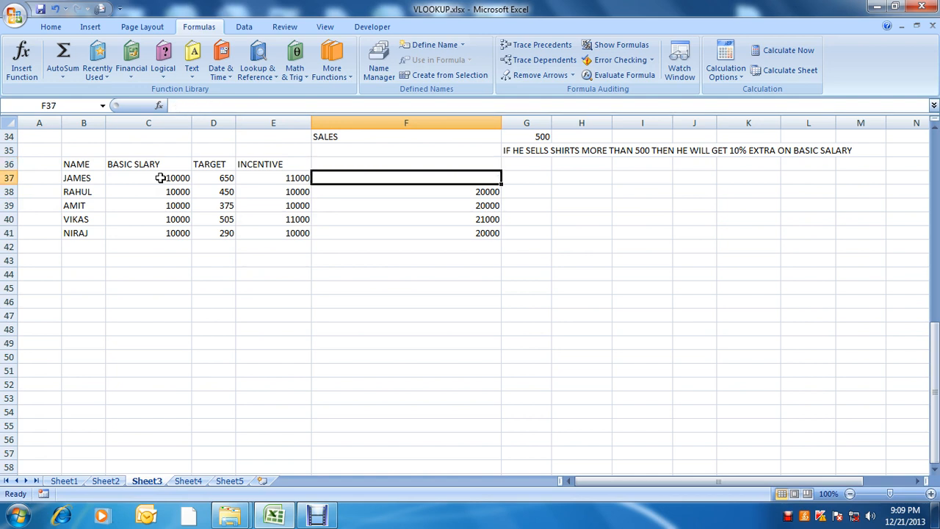
key("Down")
key("Delete")
key("Down")
key("Delete")
key("Down")
key("Delete")
key("Down")
key("Delete")
- Return to E37 and examine its combined IF formula
key("Left")
key("Left")
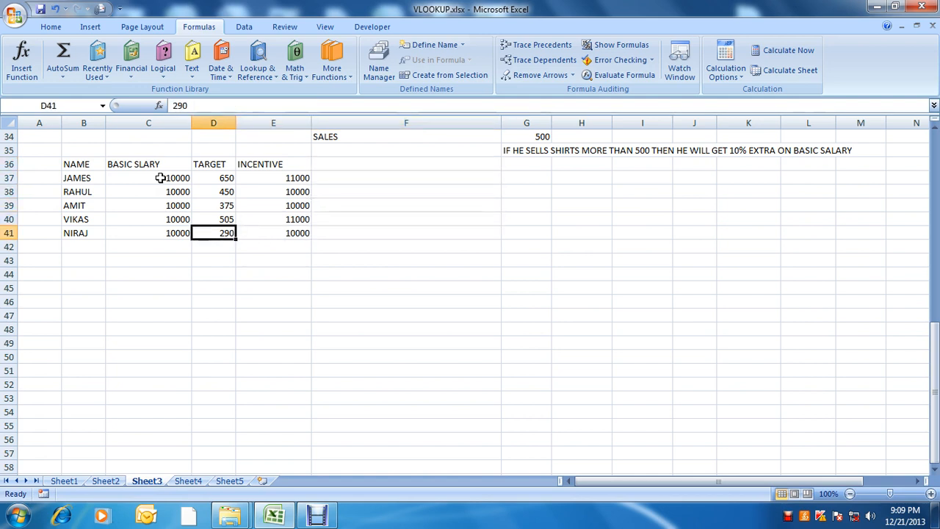
key("Up")
key("Right")
key("Up")
key("Up")
key("Up")
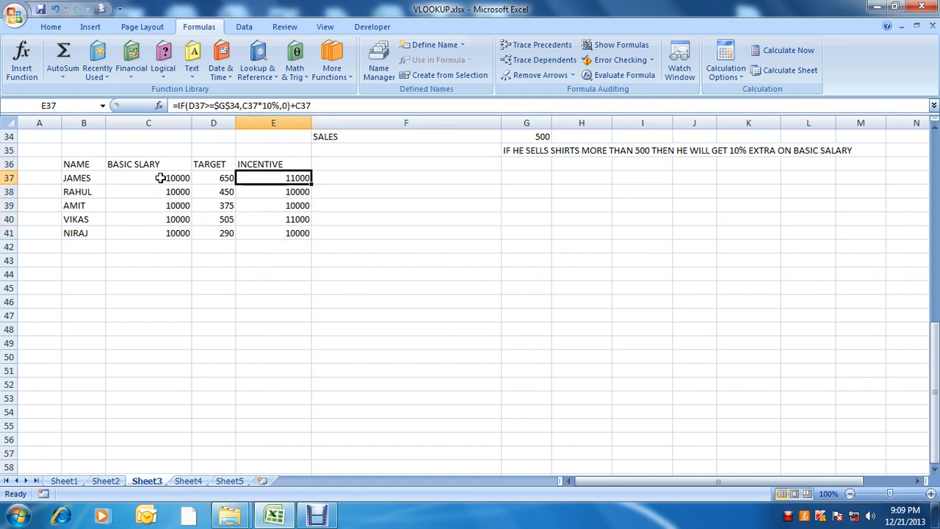
- Evaluate the IF formula in E37 step by step through to its final result, keeping the salary table in view
left_click(631, 77)
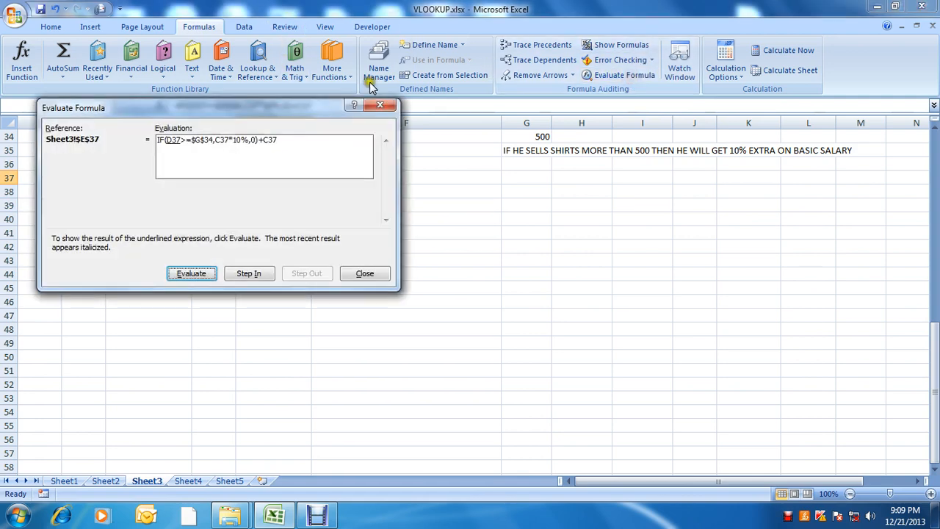
left_click_drag(287, 107, 616, 197)
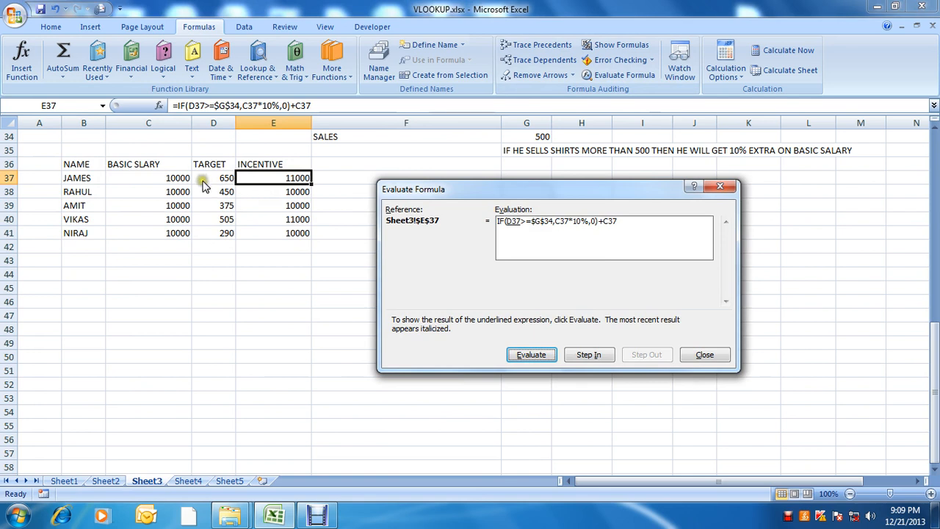
left_click(541, 353)
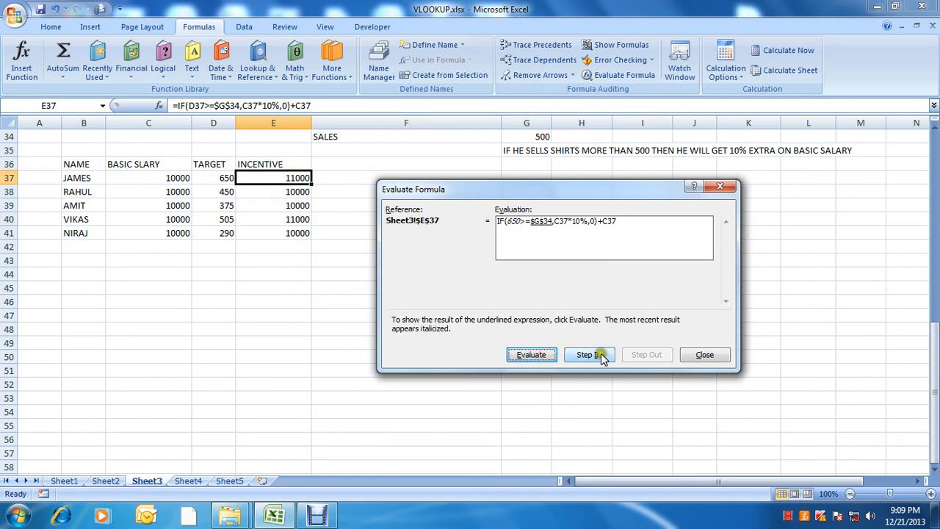
left_click(538, 355)
left_click(538, 355)
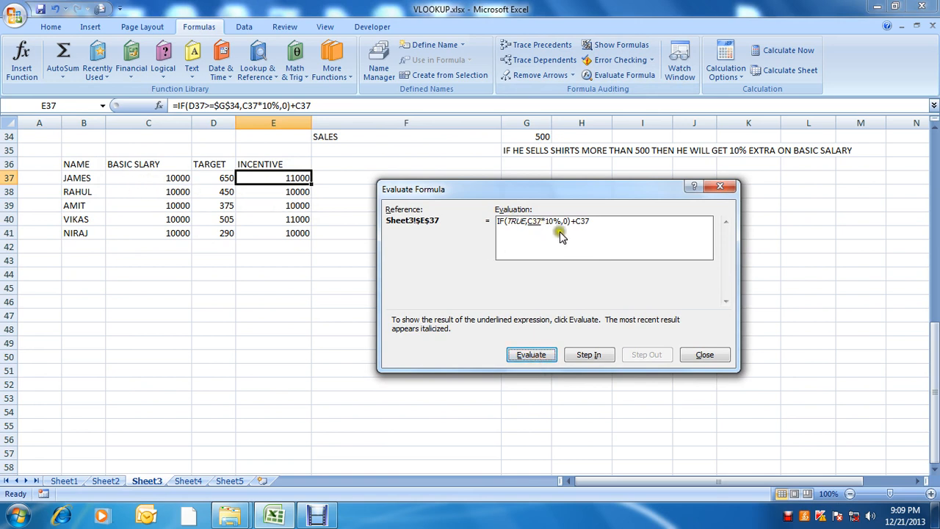
left_click(533, 354)
left_click(533, 354)
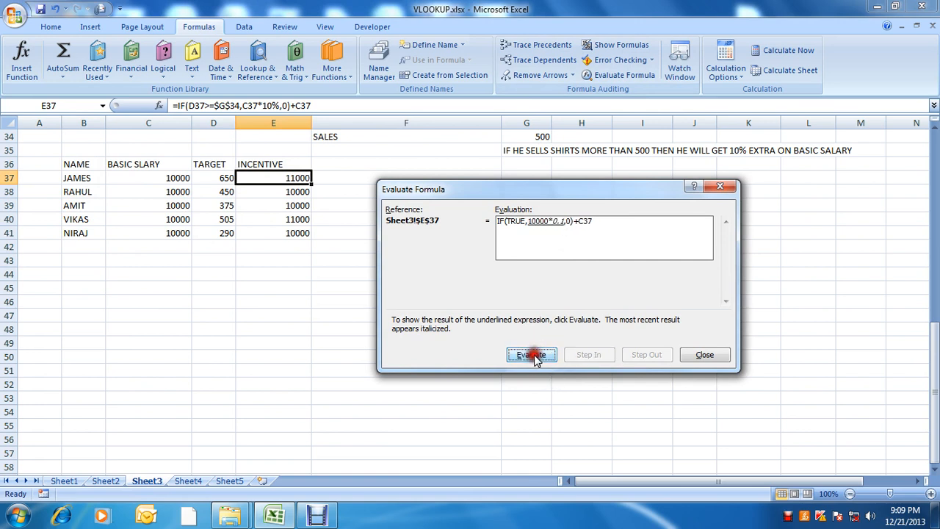
left_click(533, 355)
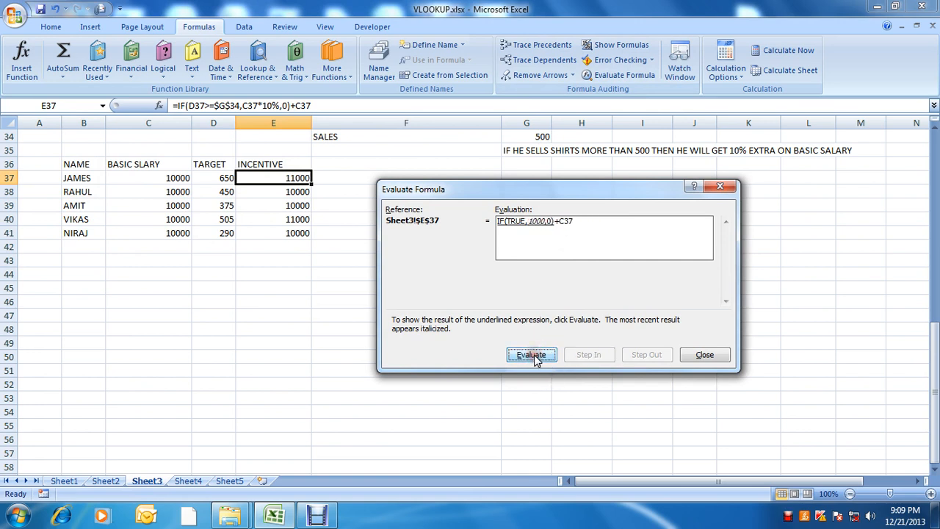
left_click(534, 356)
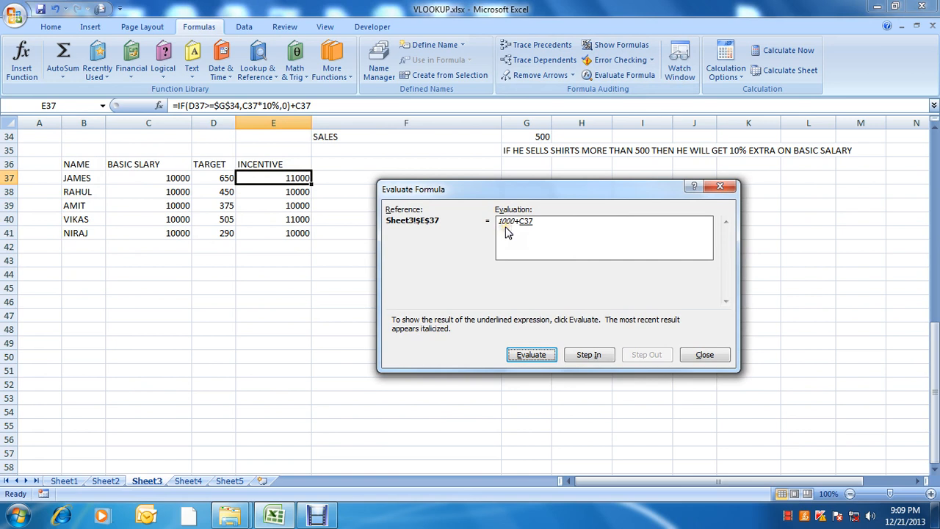
left_click(539, 226)
left_click(522, 359)
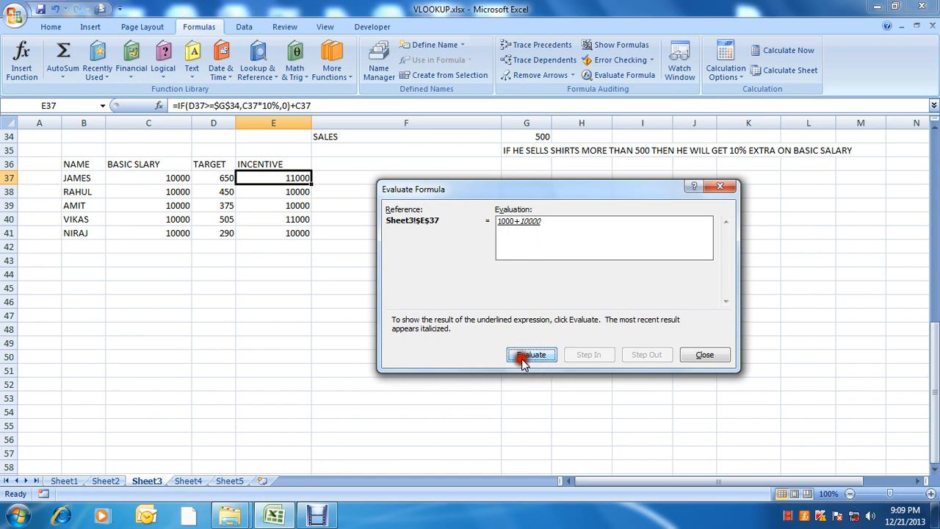
left_click(521, 358)
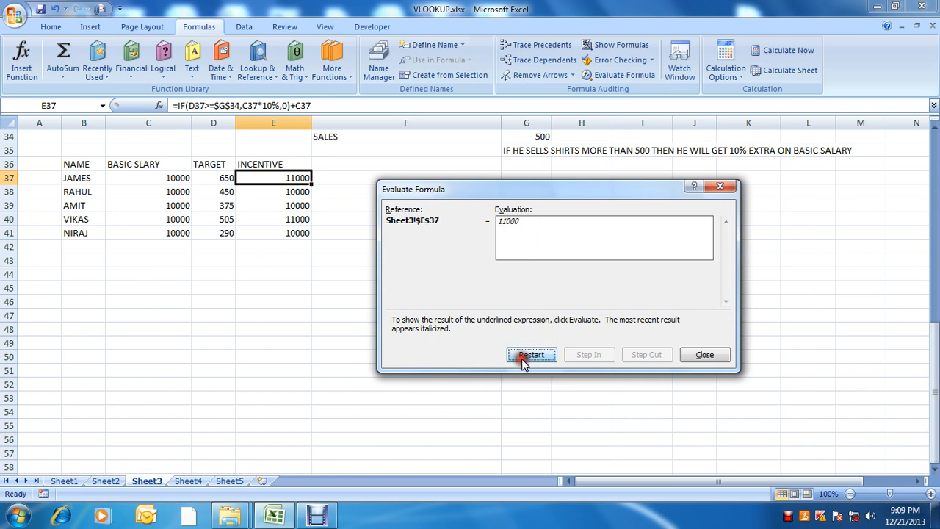
left_click(719, 359)
- Change the basic salaries in C38 to C41 to 1800, 15000, 16000 and 17500
key("Left")
key("Left")
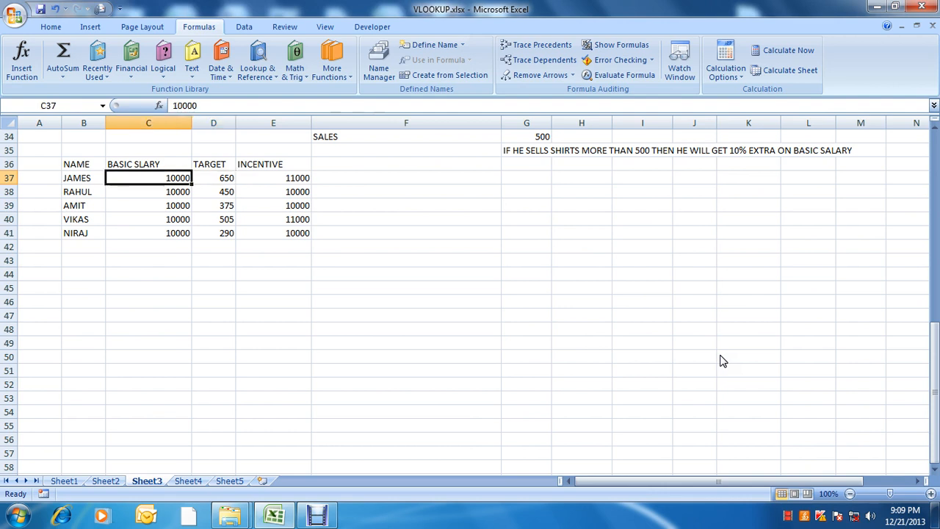
key("Down")
type("1800")
key("Return")
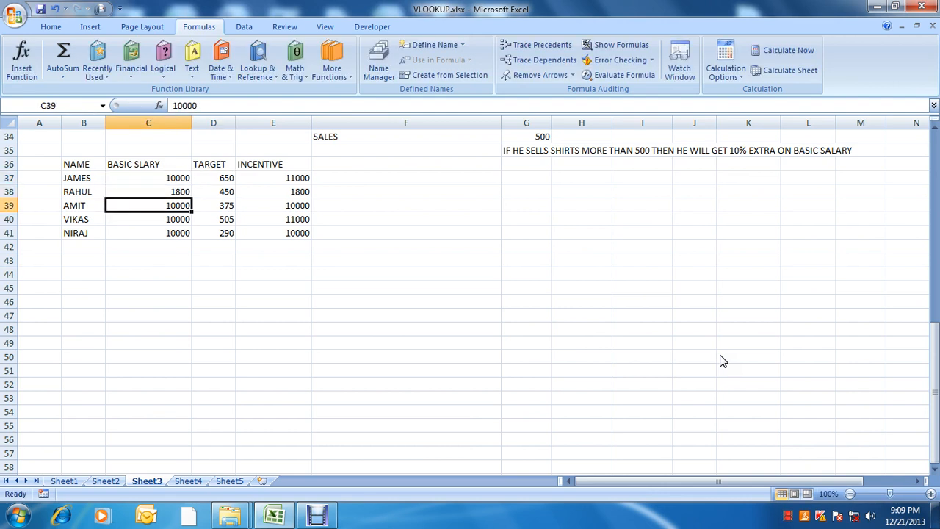
key("Up")
key("Down")
type("15000")
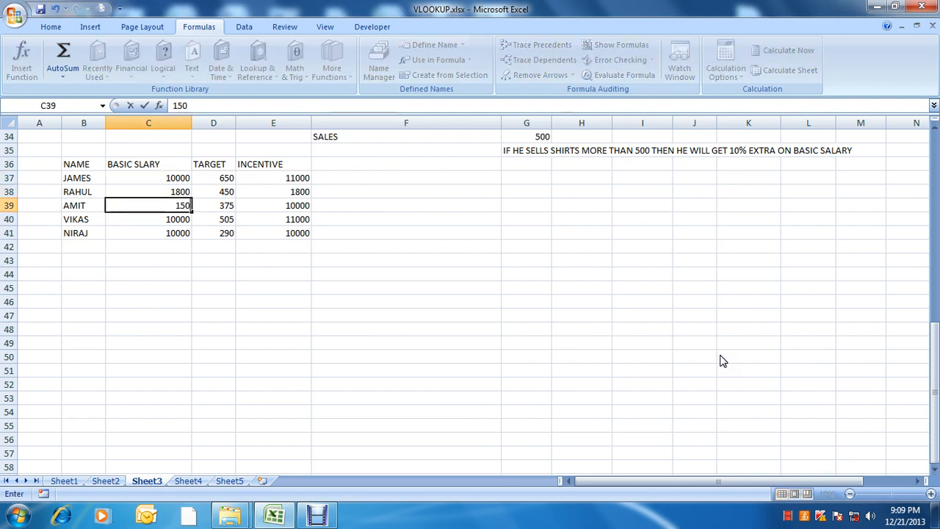
key("Return")
type("1600")
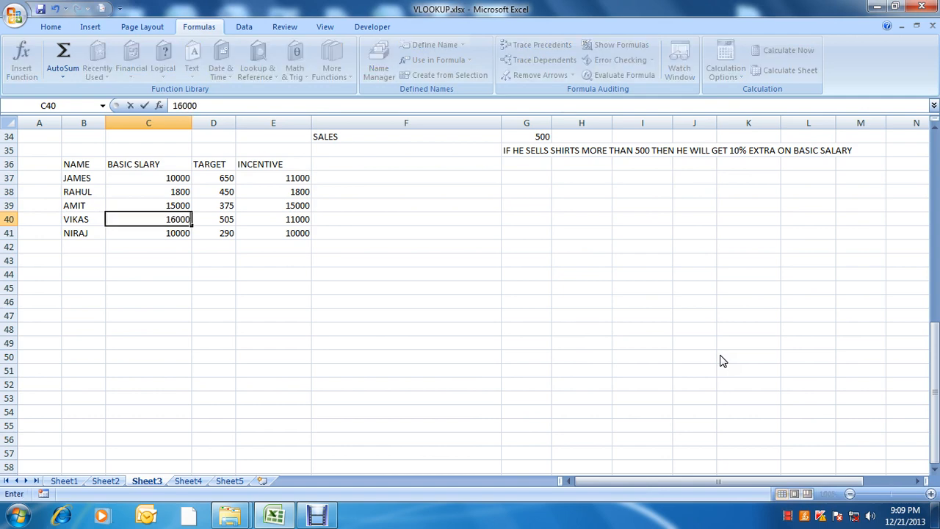
key("Return")
type("17500")
key("Return")
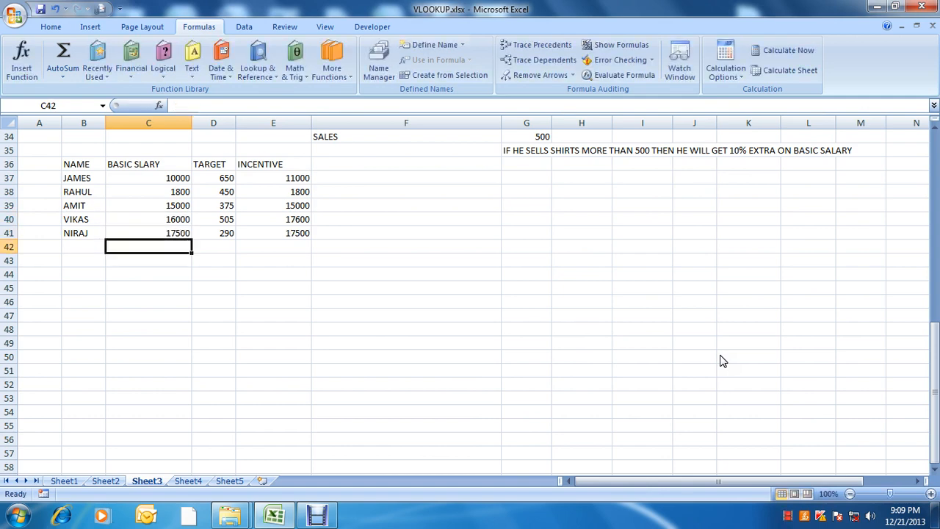
- Examine the recalculated IF result in E38 and the sales figure it depends on in D38
key("Up")
key("Up")
key("Right")
key("Up")
key("Right")
key("Up")
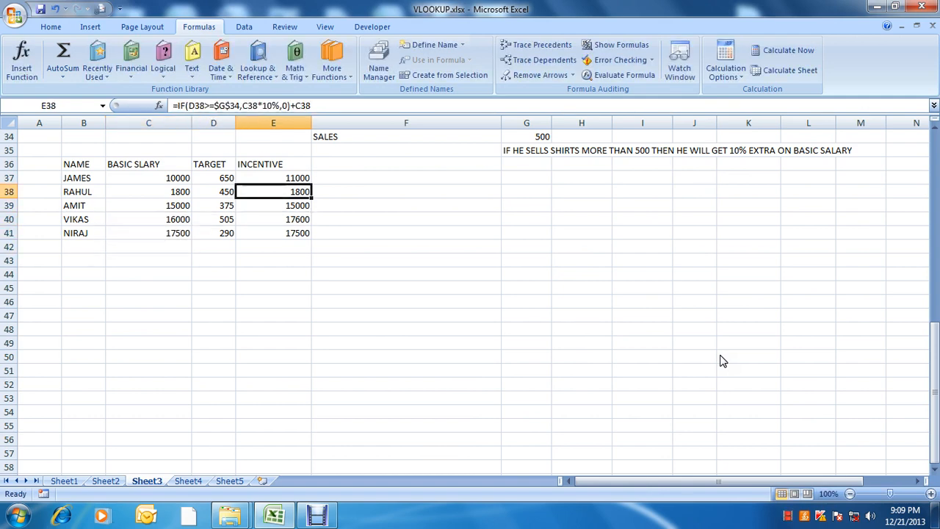
key("Left")
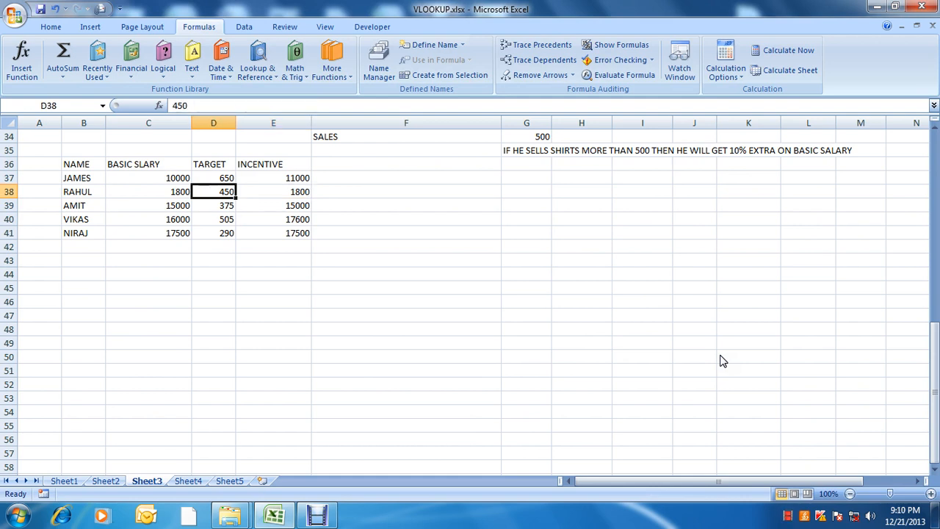
key("Down")
key("Down")
key("Down")
key("Down")
key("Down")
key("Down")
key("Down")
key("Left")
key("Left")
key("Left")
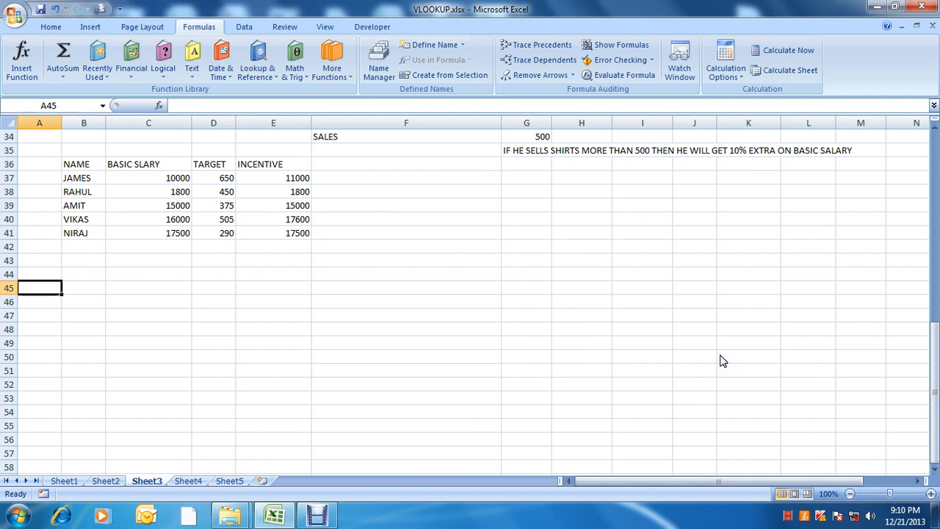
key("Down")
key("Down")
key("Down")
key("Down")
key("Up")
key("Up")
key("Up")
key("Down")
key("Down")
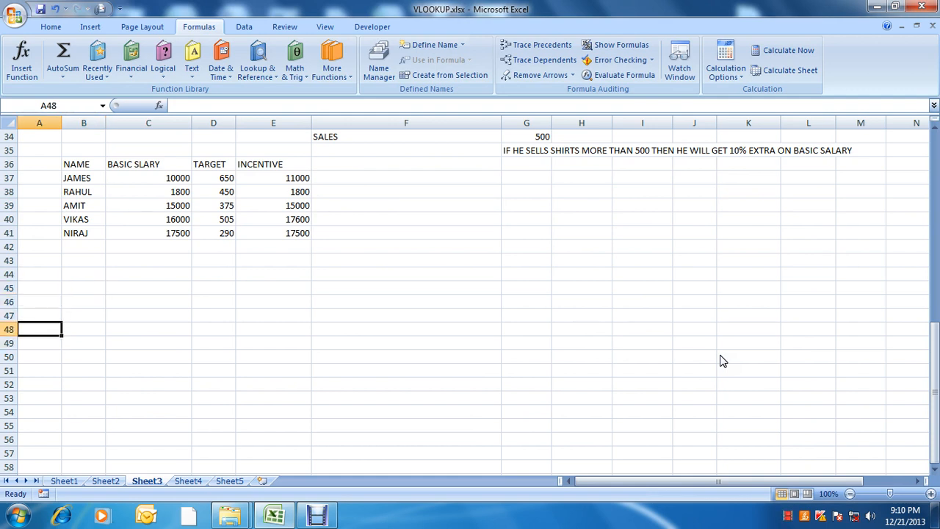
key("Up")
key("Up")
- List the months JAN, FEB, MAR and APR in G41 to G44
key("Right")
key("Up")
key("Up")
key("Up")
key("Right")
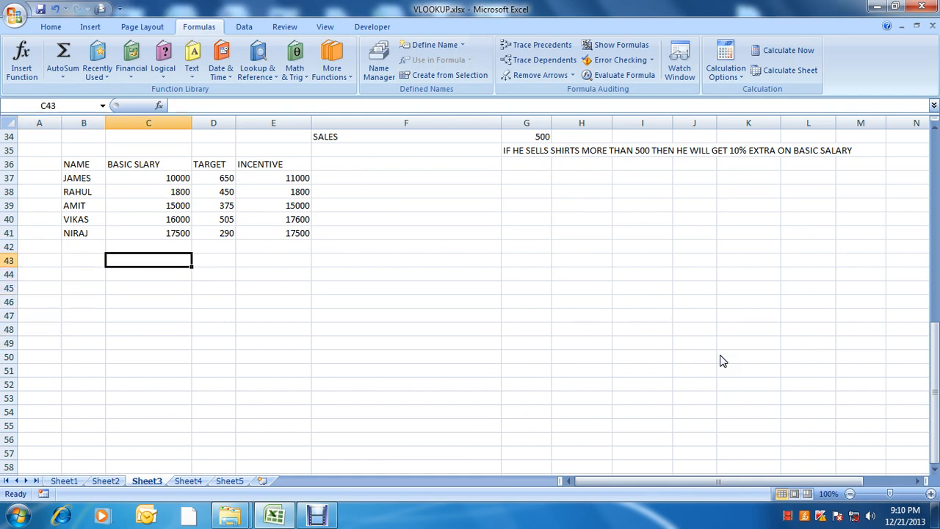
key("Right")
key("Right")
key("Right")
key("Up")
key("Up")
key("Right")
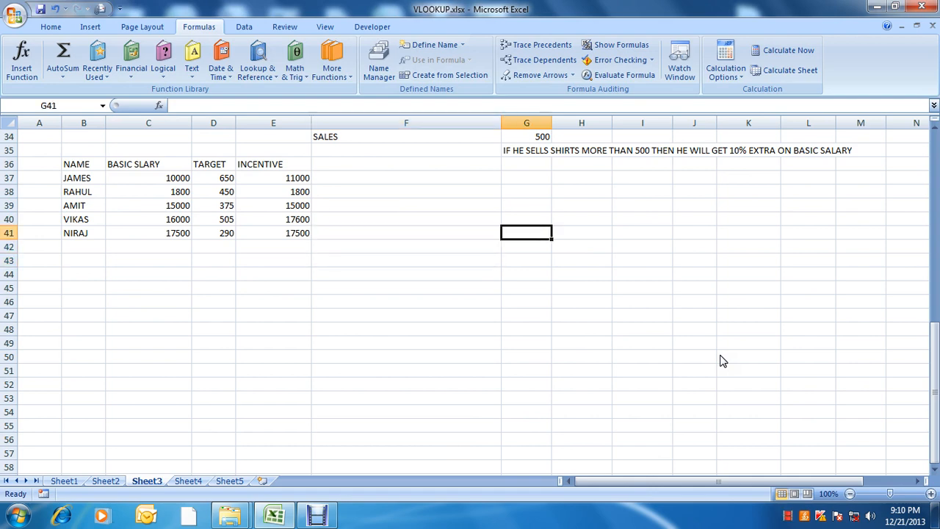
type("JAN")
key("Return")
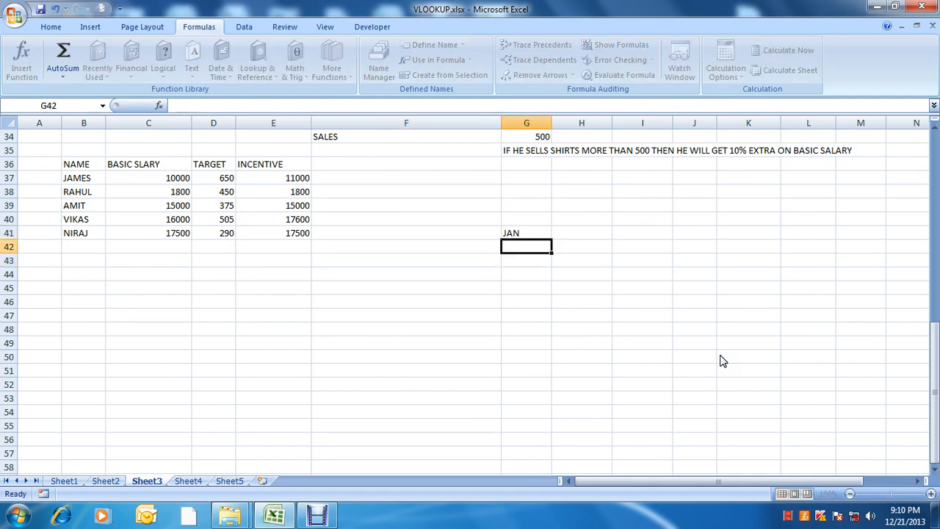
type("FEB")
key("Return")
type("MAR")
key("Return")
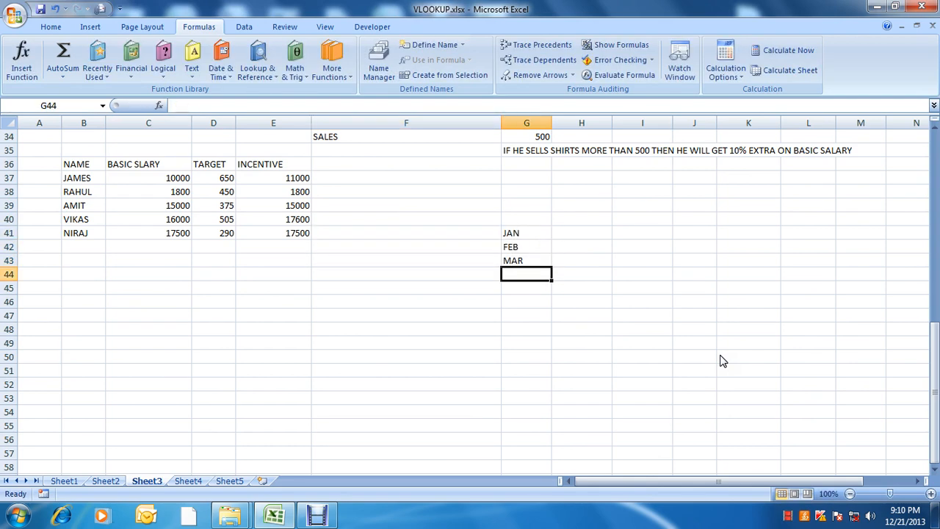
type("APR")
key("Return")
type("M")
key("Escape")
- Clear the month names from G44 up to G41
key("Up")
key("Delete")
key("Up")
key("Delete")
key("Up")
key("Delete")
key("Up")
key("Delete")
- Enter the weekdays SUN, MON and TUE in B44 to B46, below the salary table
key("Left")
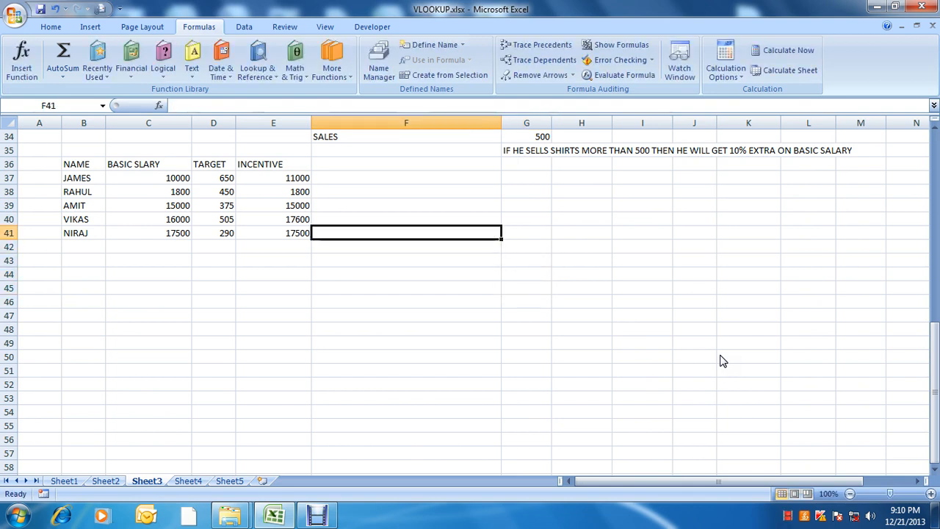
key("Down")
key("Down")
key("Left")
key("Left")
key("Left")
key("Left")
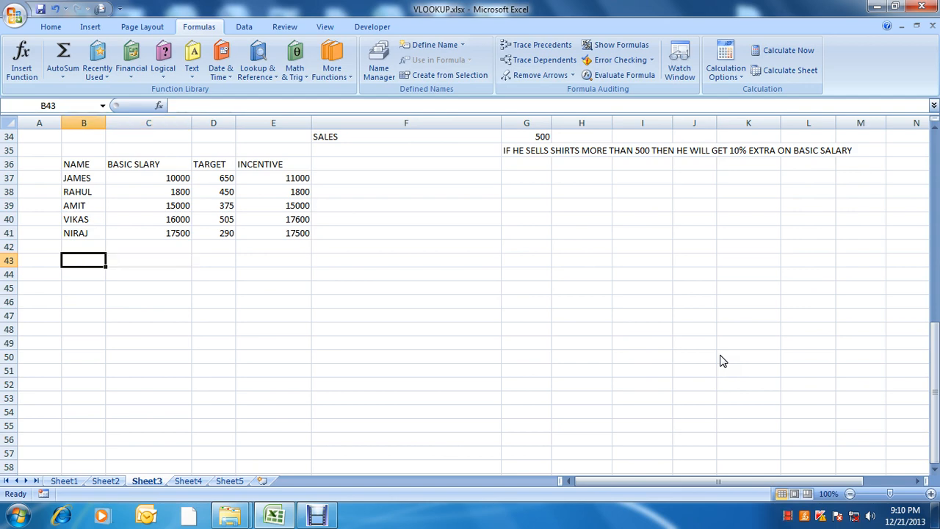
key("Down")
type("SUN")
key("Return")
type("MAO")
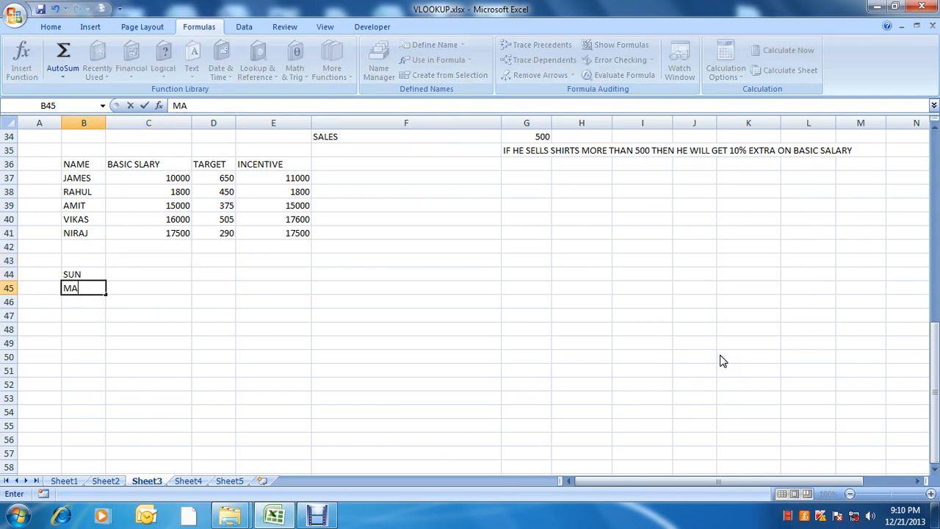
key("BackSpace")
key("BackSpace")
type("ON")
key("Return")
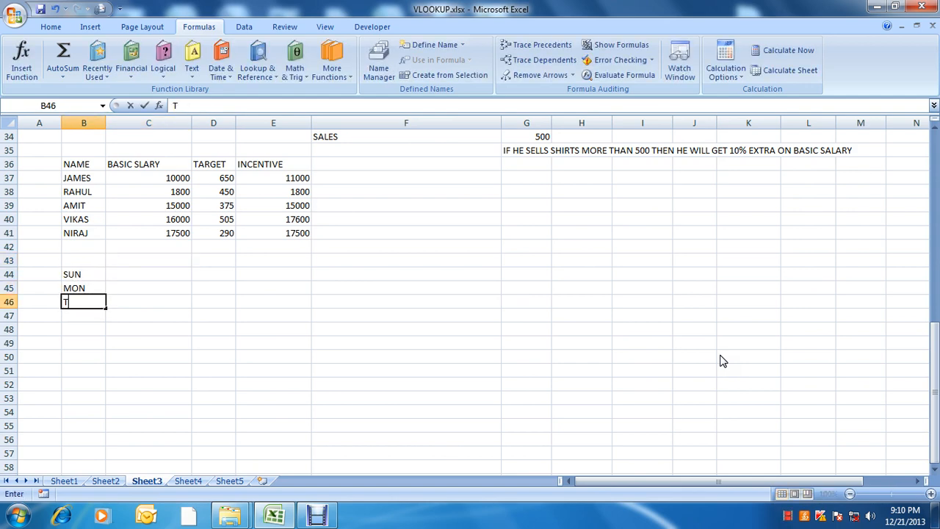
type("TUE")
key("Return")
- Complete the weekday list with WED, THU, FRI and SAT in B47 to B50
type("WED")
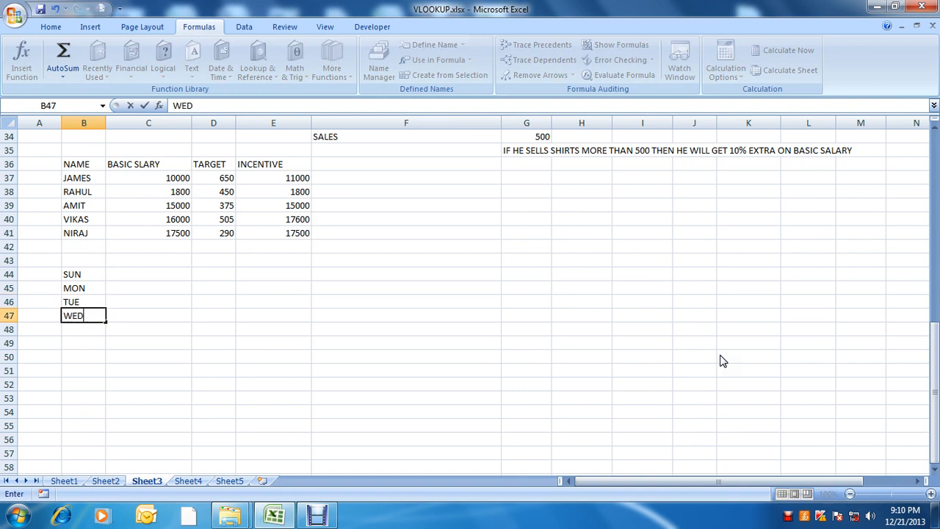
key("Return")
type("THI")
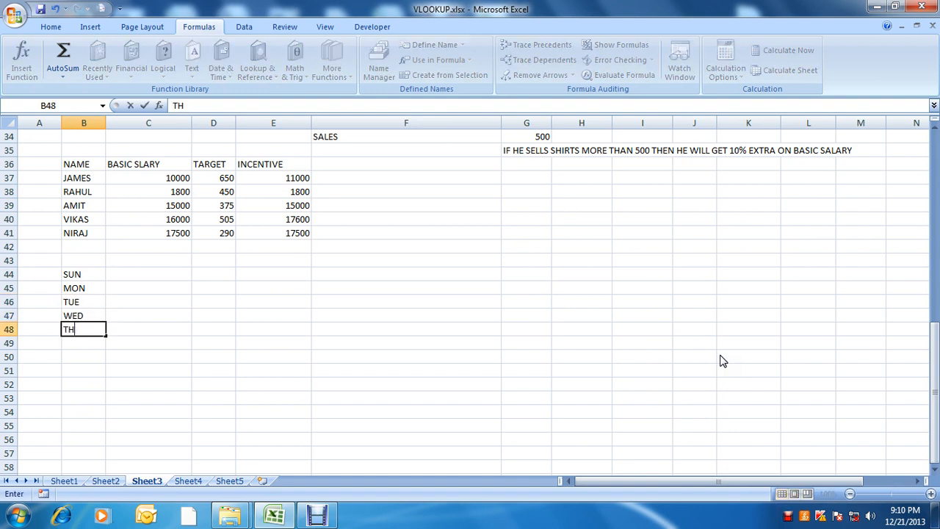
key("BackSpace")
key("BackSpace")
type("THU")
key("Return")
type("FR")
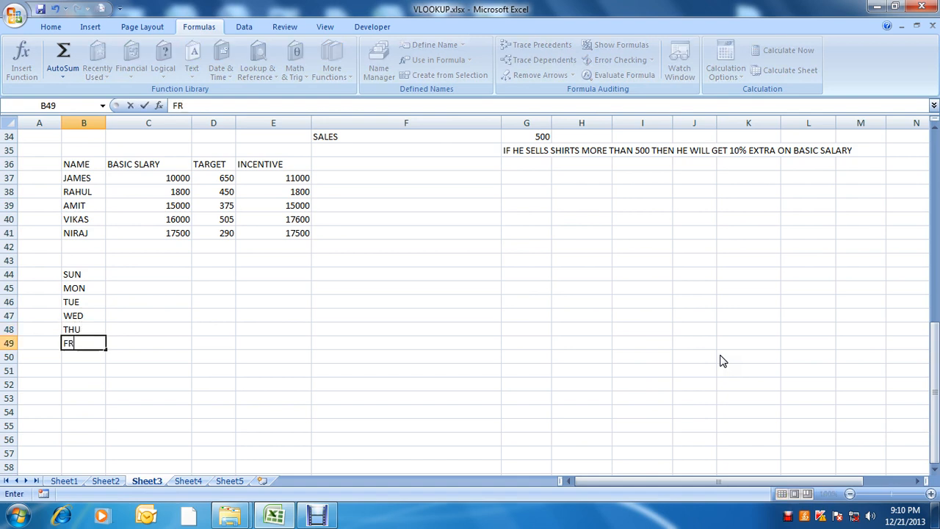
type("I")
key("Return")
type("SAT")
key("Return")
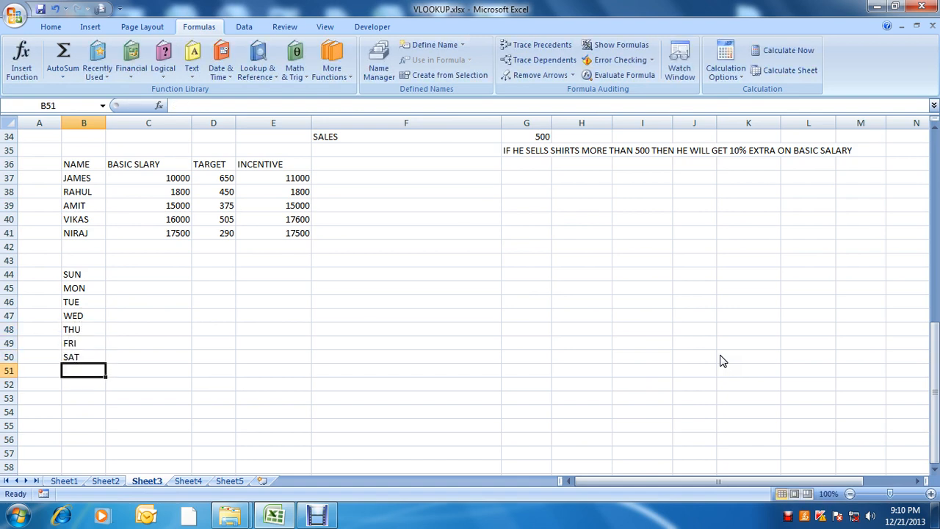
- Review the weekday list from B44 downward and return to its first entry
key("Up")
key("Up")
key("Up")
key("Up")
key("Up")
key("Up")
key("Up")
key("shift+Down")
key("shift+Down")
key("shift+Down")
key("shift+Down")
key("shift+Down")
key("shift+Down")
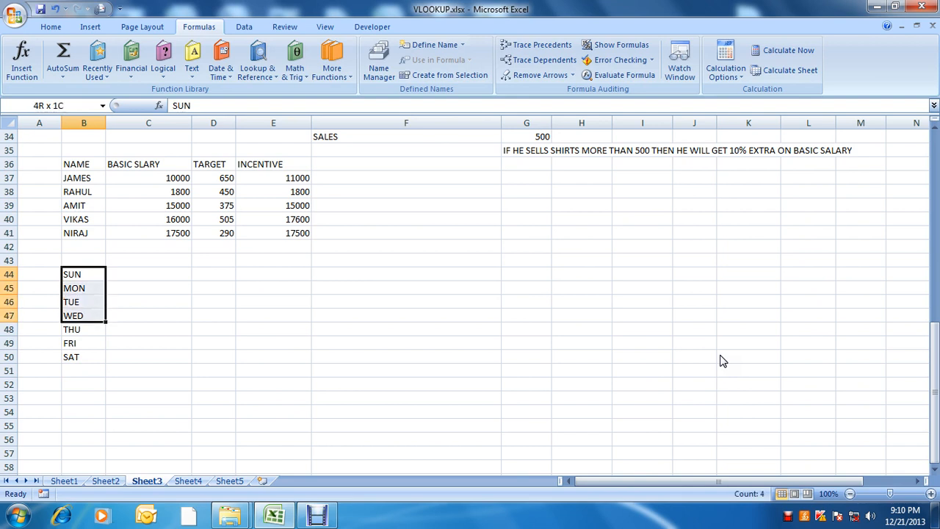
key("Up")
key("Down")
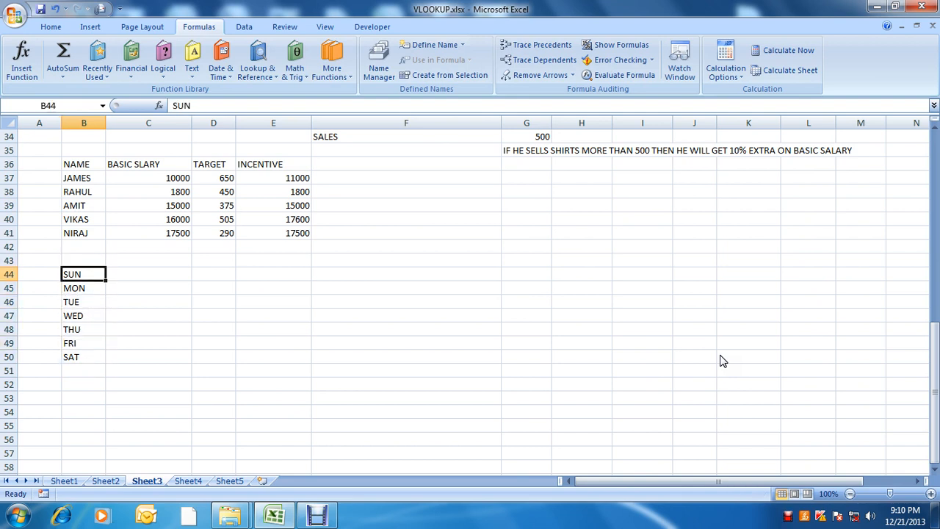
- Enter a formula in C44 that tests whether the weekday in B44 equals "SUN"
key("Right")
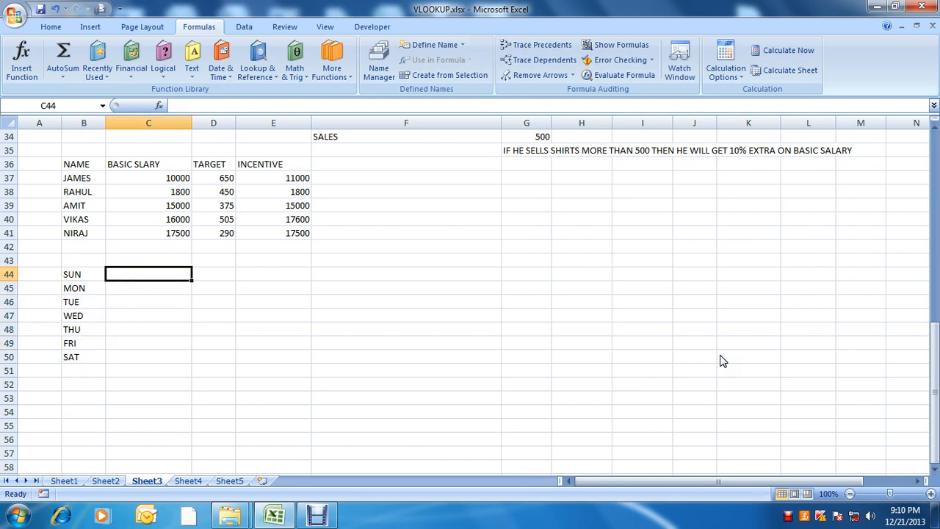
type("=")
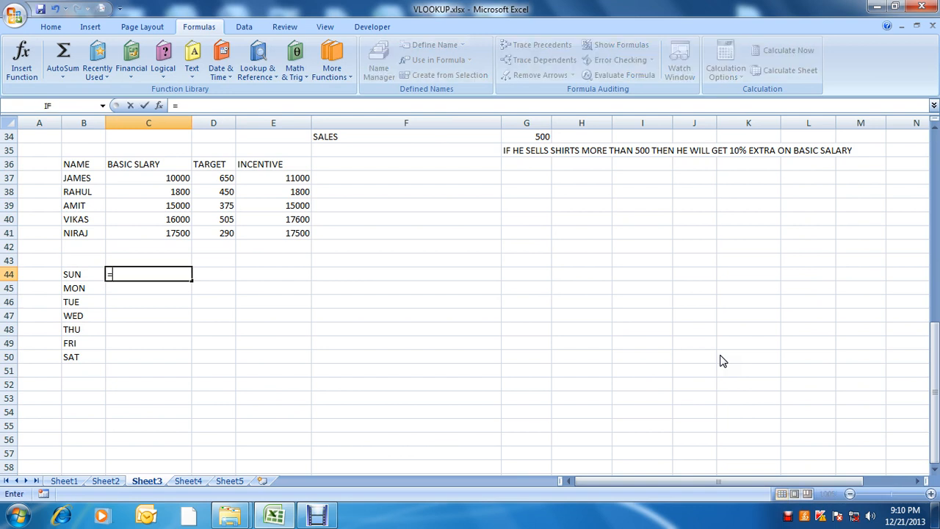
key("Left")
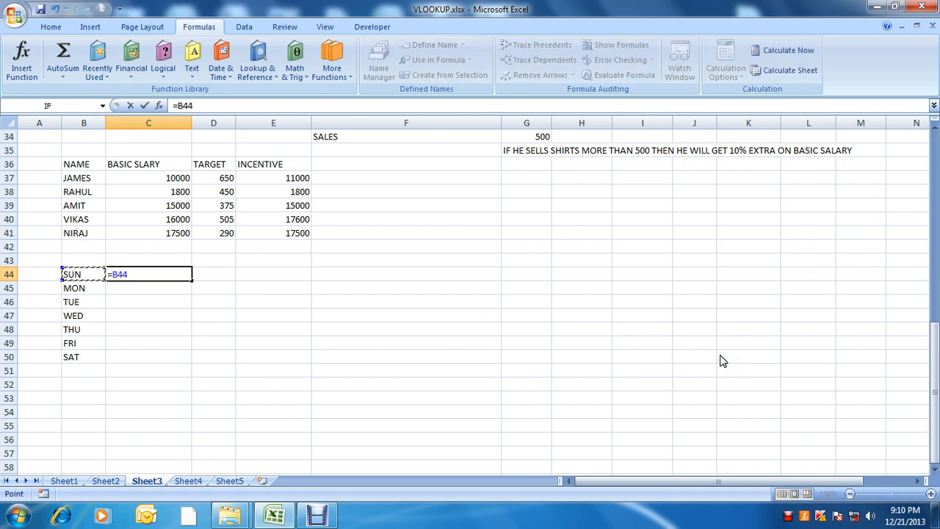
type("=\"SUN\"")
key("Return")
- Copy the "SUN" comparison formula from C44 down to C45 through C50
key("Up")
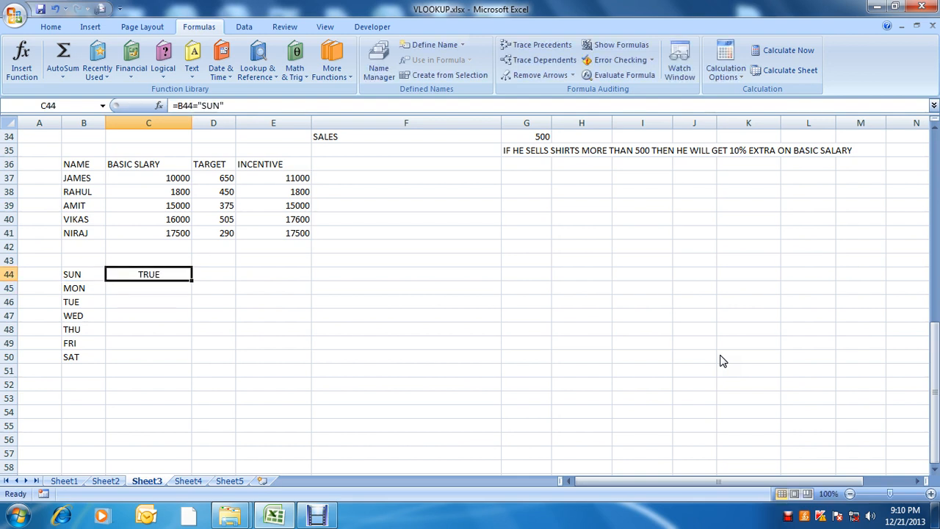
key("ctrl+c")
key("Down")
key("ctrl+v")
key("Down")
key("ctrl+v")
key("Down")
key("ctrl+v")
key("Down")
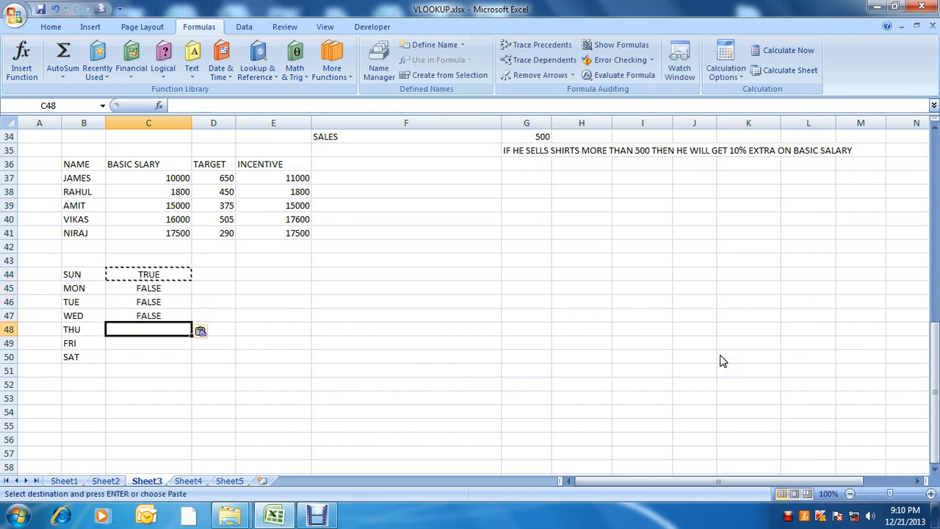
key("ctrl+v")
key("Down")
key("ctrl+v")
key("Down")
key("ctrl+v")
key("Escape")
- Wrap the comparison in C44 in an IF function returning "LEAVE" when true and "WORKING DAY" when false
key("Up")
key("Up")
key("Up")
key("Up")
key("Up")
key("Up")
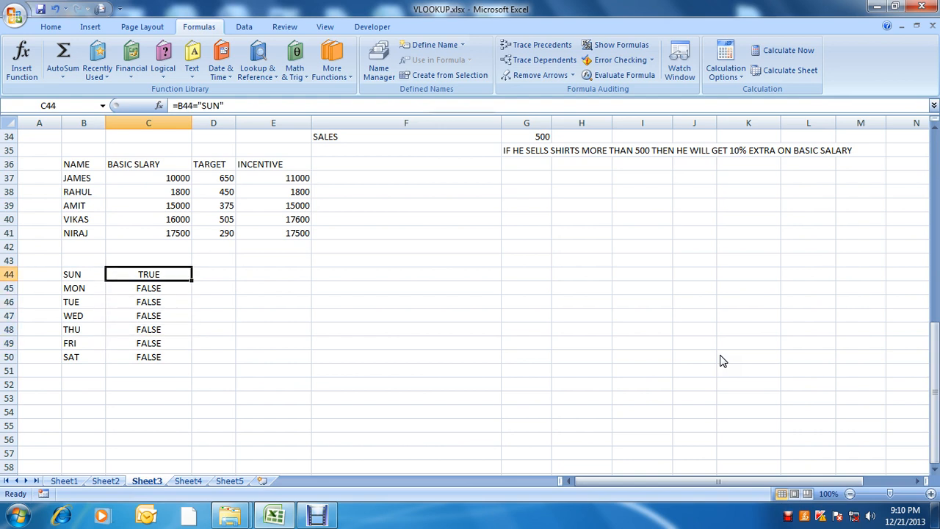
key("F2")
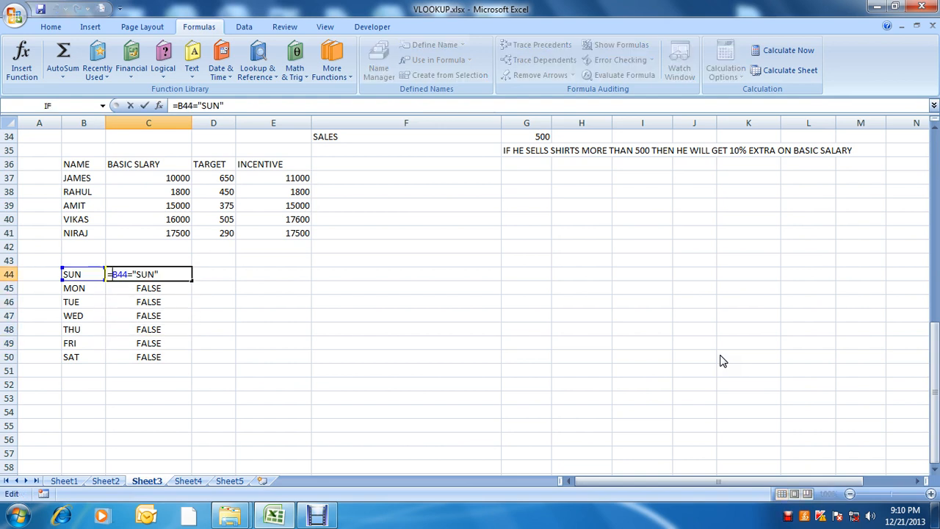
key("Home")
key("Right")
type("IF(")
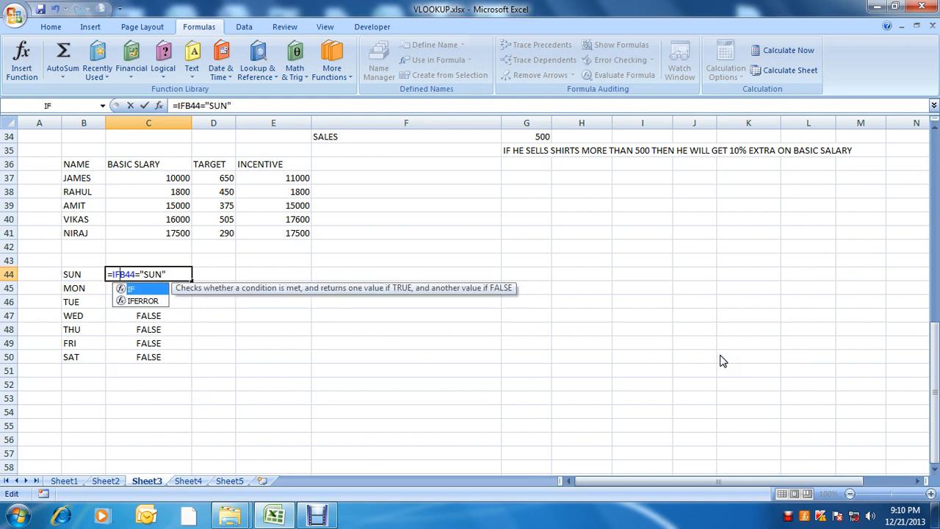
key("End")
type(",")
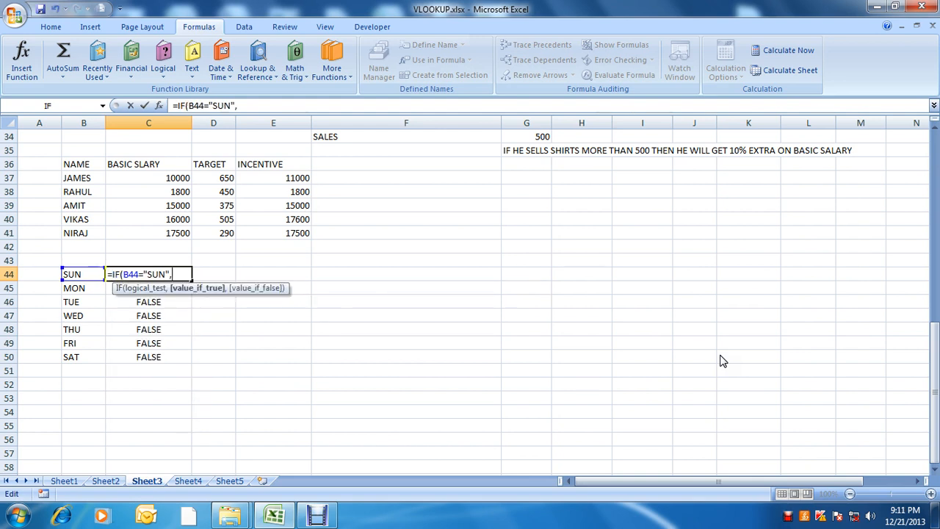
type("\"LEAVE\",")
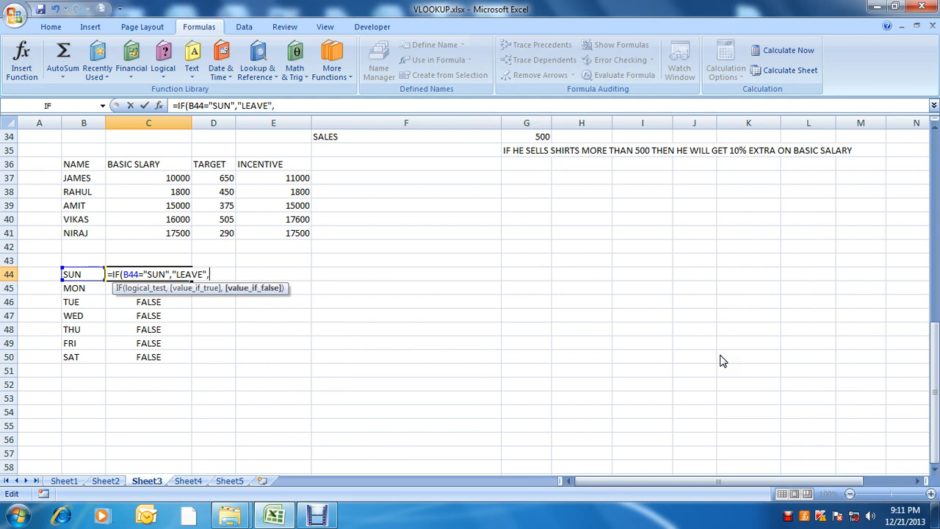
type("\"WORKIN")
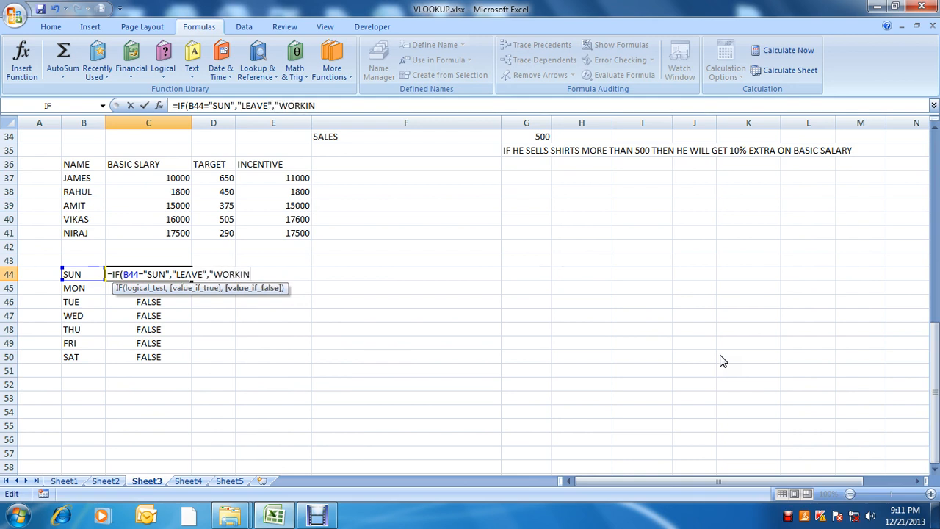
type("G DAY\"")
key("Return")
- Copy the IF formula from C44 down to C45 through C50 for the remaining weekdays
key("Up")
key("ctrl+c")
key("Down")
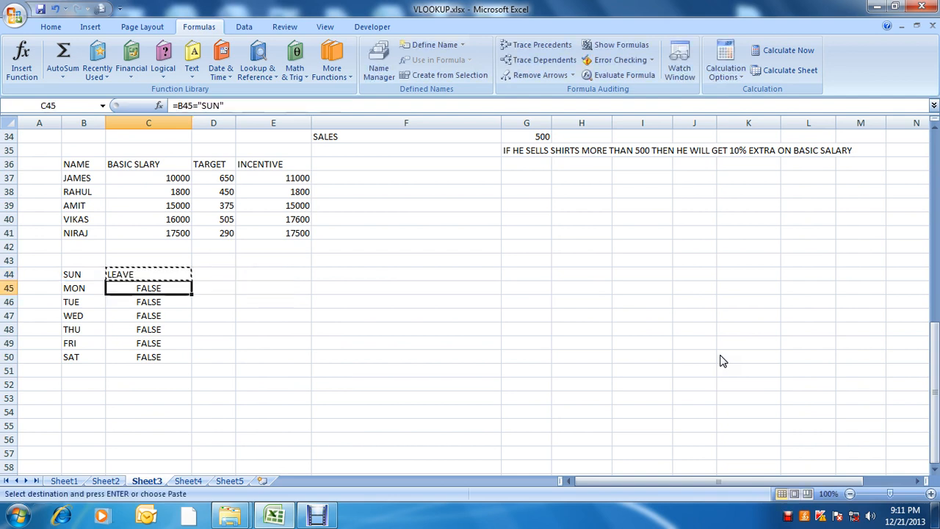
key("ctrl+v")
key("Down")
key("ctrl+v")
key("Down")
key("ctrl+v")
key("Down")
key("ctrl+v")
key("Down")
key("ctrl+v")
key("Down")
key("ctrl+v")
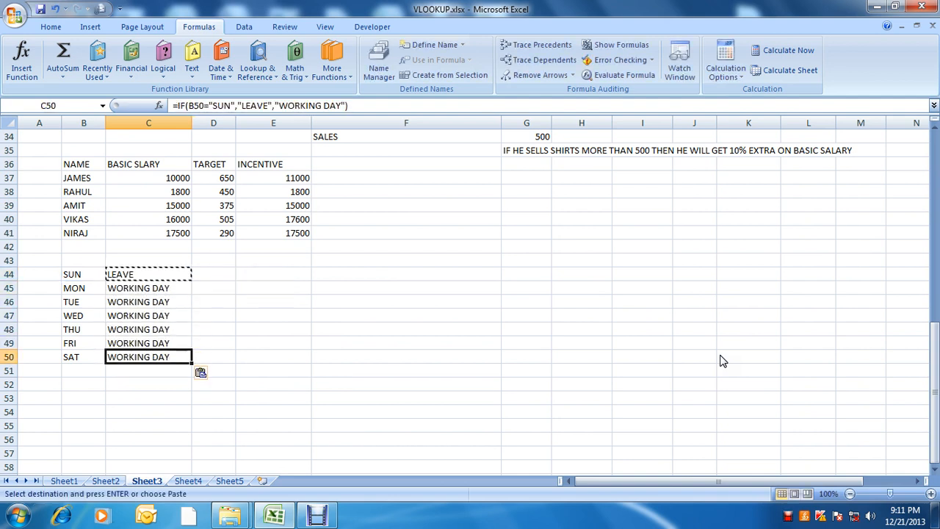
key("Escape")
- Compare the IF results in column C with their weekdays, starting from the SUN row
key("Up")
key("Up")
key("Up")
key("Up")
key("Up")
key("Up")
key("Left")
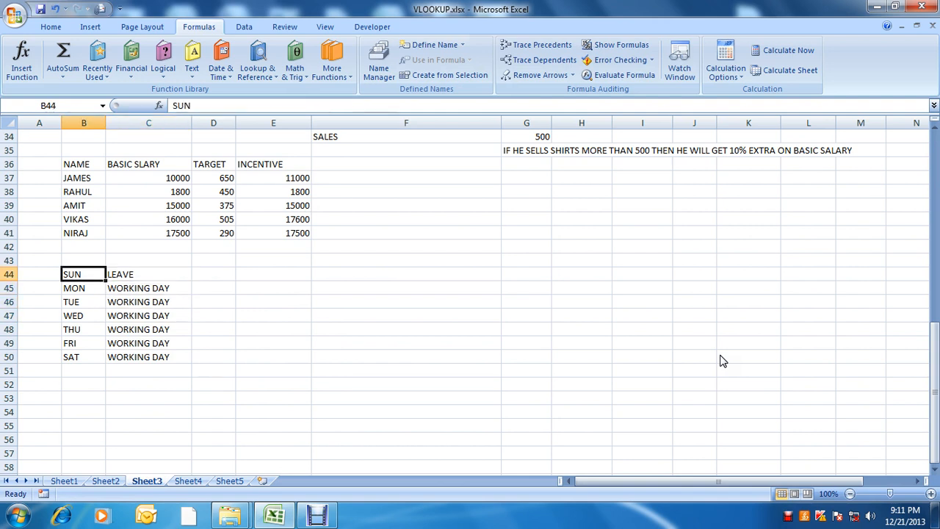
key("Right")
key("Left")
key("Right")
key("Down")
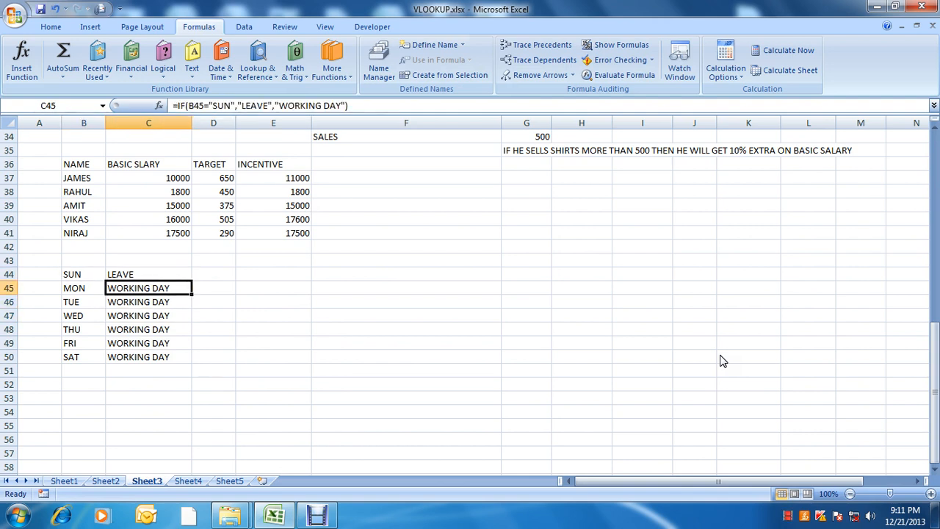
key("Up")
key("Down")
key("Down")
key("Down")
key("Up")
key("Up")
key("Up")
key("Left")
key("Right")
key("Left")
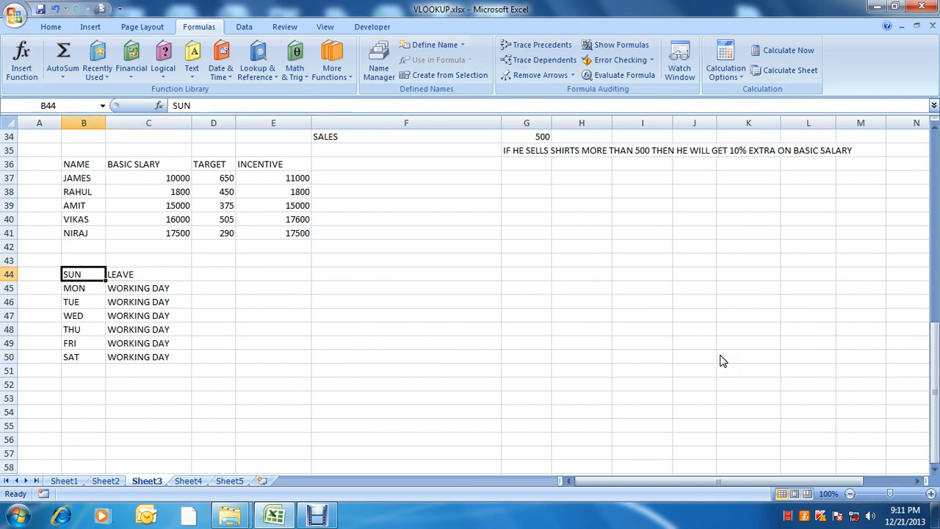
key("Right")
key("Left")
- Review the weekday list down to SAT and return to the IF formula in C44
key("Down")
key("Down")
key("Down")
key("Down")
key("Down")
key("Down")
key("Down")
key("Up")
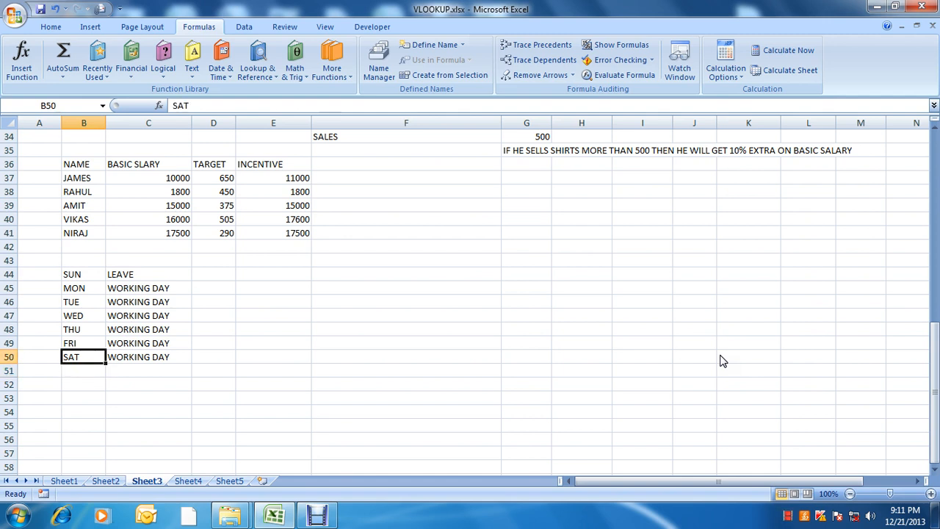
key("Up")
key("Up")
key("Up")
key("Right")
key("Up")
key("Up")
key("Up")
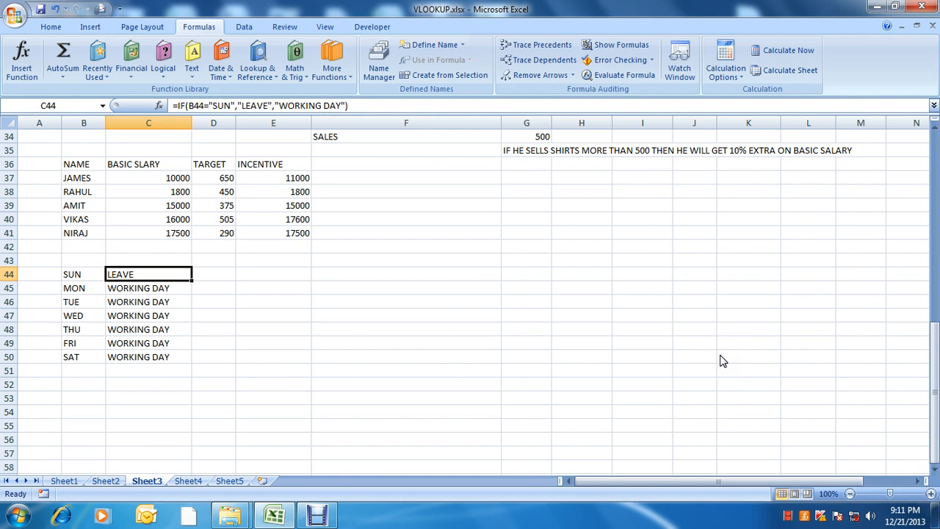
- Enter an OR formula in E44 that tests whether B44 equals "SUN" or "SAT"
key("Right")
key("Right")
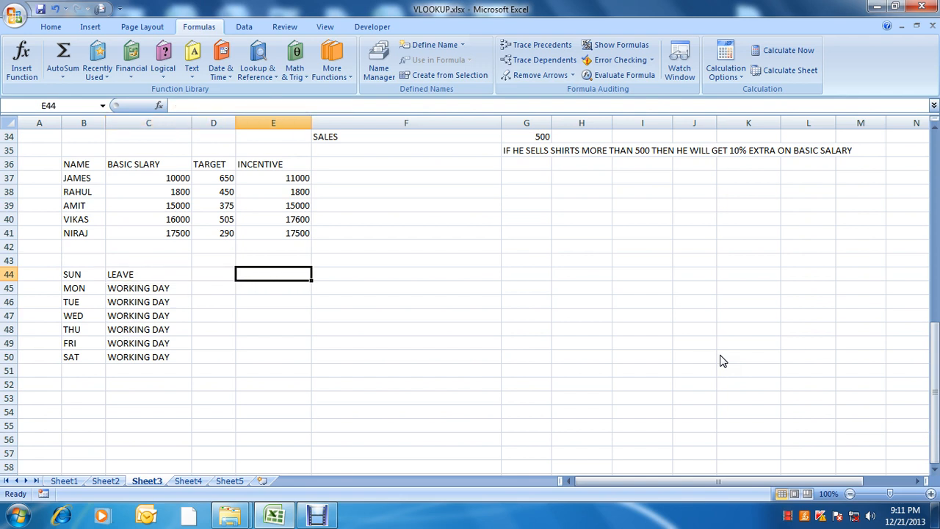
type("=")
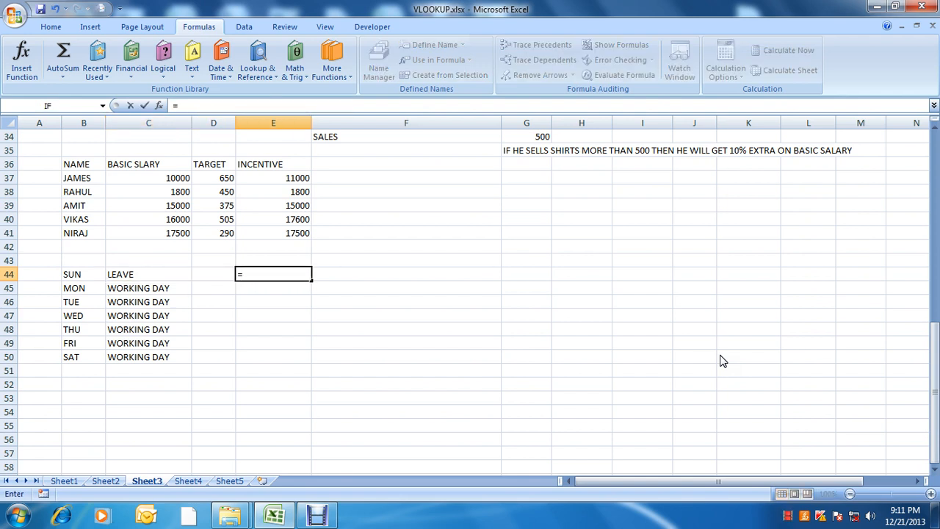
type("OR(")
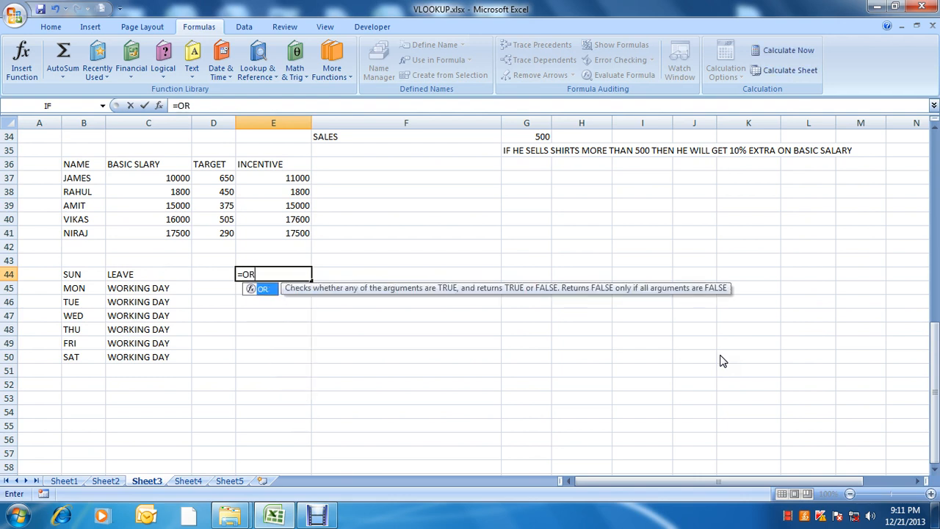
key("Left")
key("Left")
key("Left")
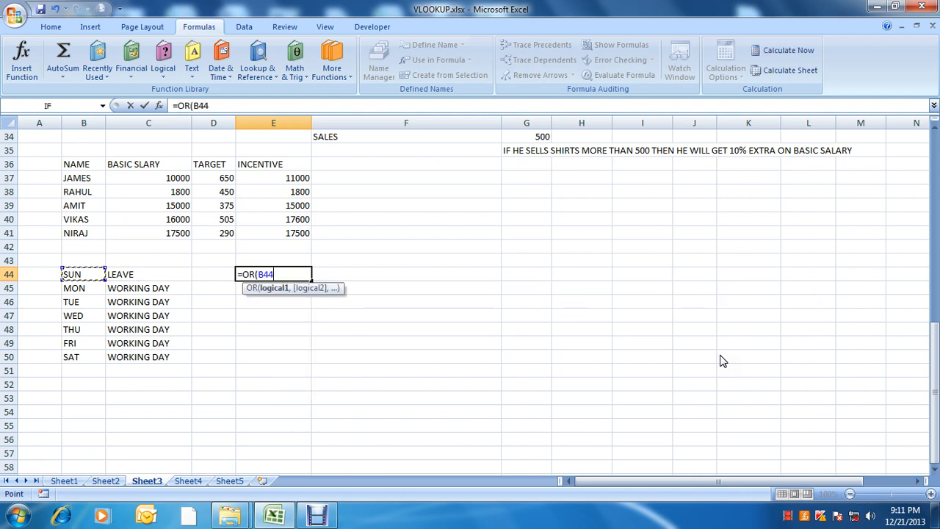
type("=\"SUN\"")
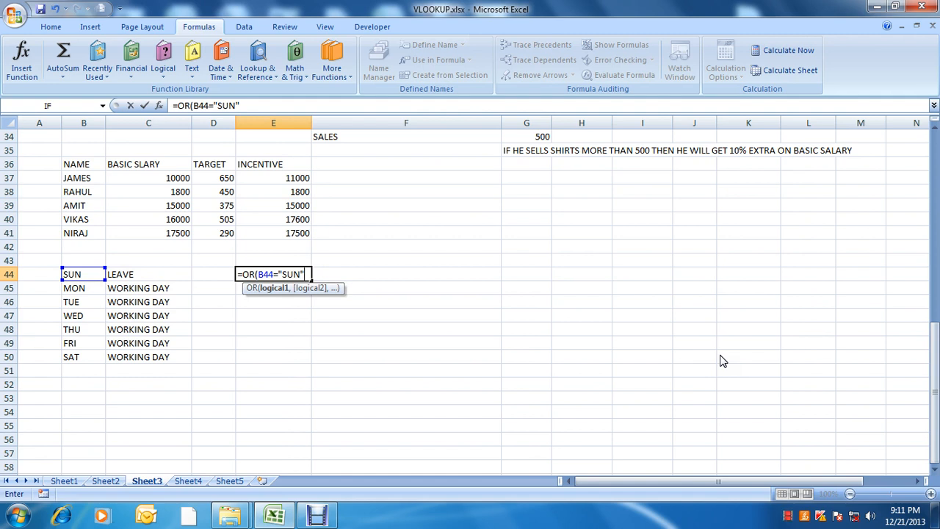
type(",")
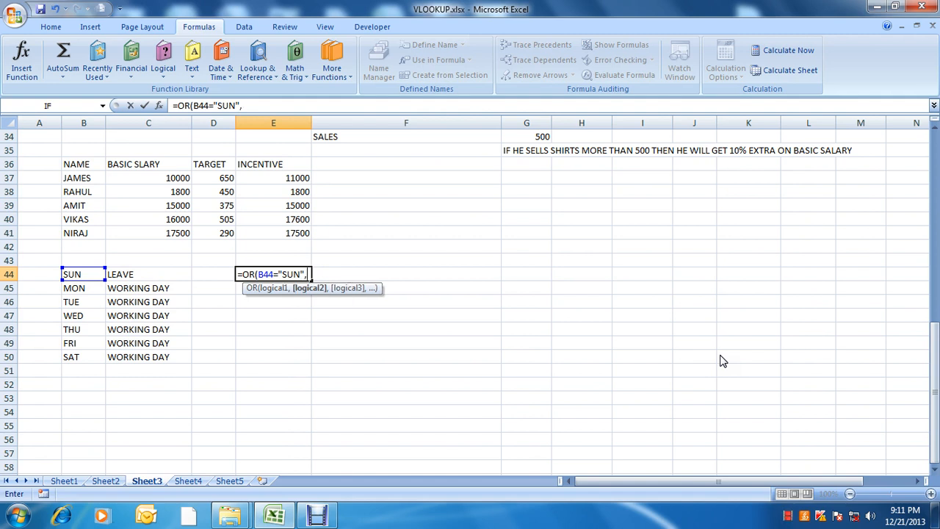
left_click(67, 274)
type("=\"S")
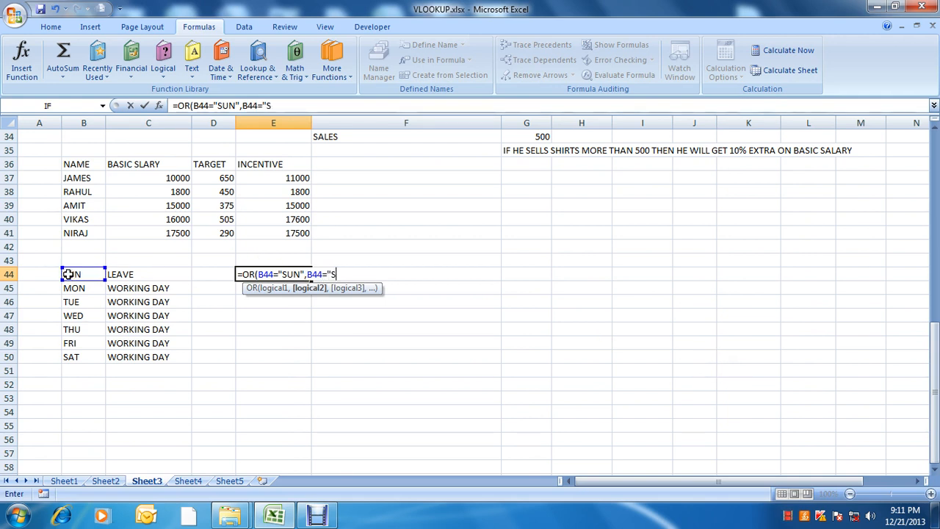
type("AT\"")
key("Return")
- Copy the OR formula from E44 down to E45 through E50
key("Up")
key("ctrl+c")
key("Down")
key("ctrl+v")
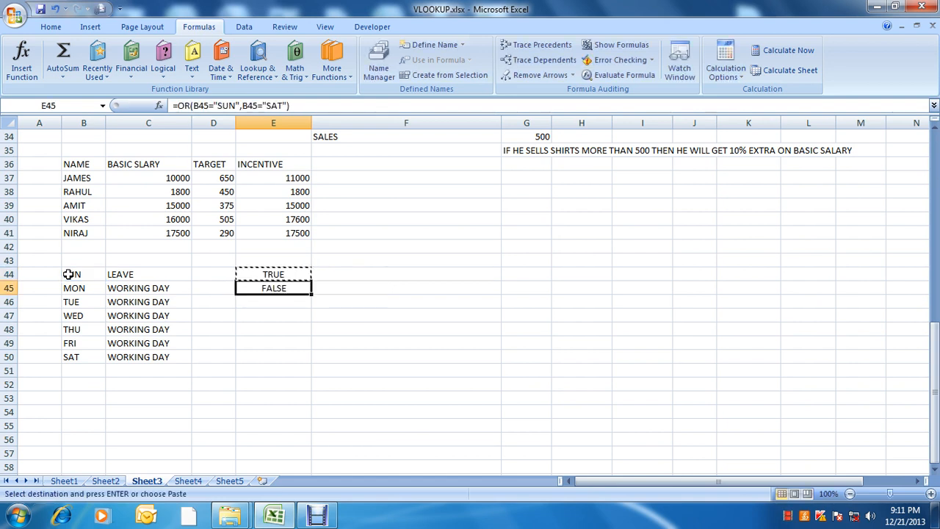
key("Down")
key("ctrl+v")
key("Down")
key("ctrl+v")
key("Down")
key("ctrl+v")
key("Down")
key("ctrl+v")
key("Down")
key("ctrl+v")
key("Down")
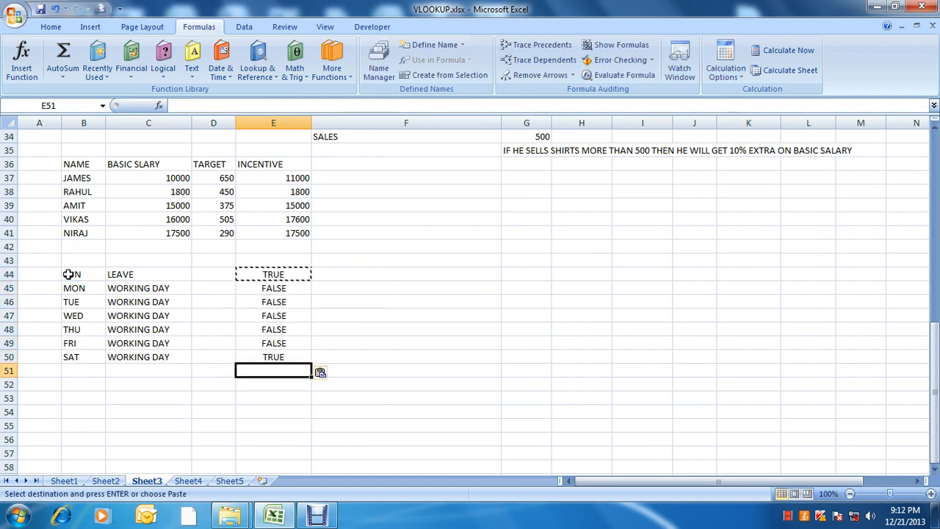
- Evaluate the OR formula in cell E44 one expression at a time through to its final result
key("Escape")
key("Up")
key("Up")
key("Up")
key("Up")
key("Up")
key("Up")
key("Up")
key("Down")
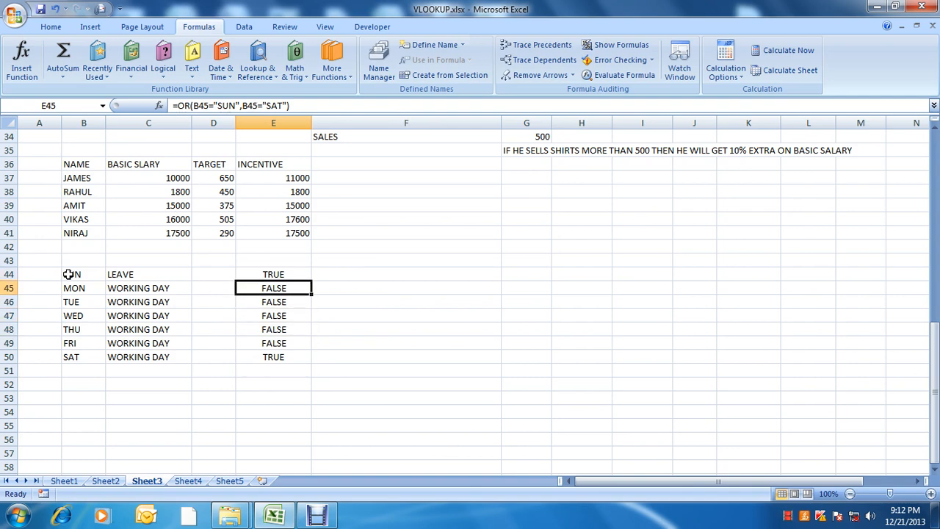
key("Up")
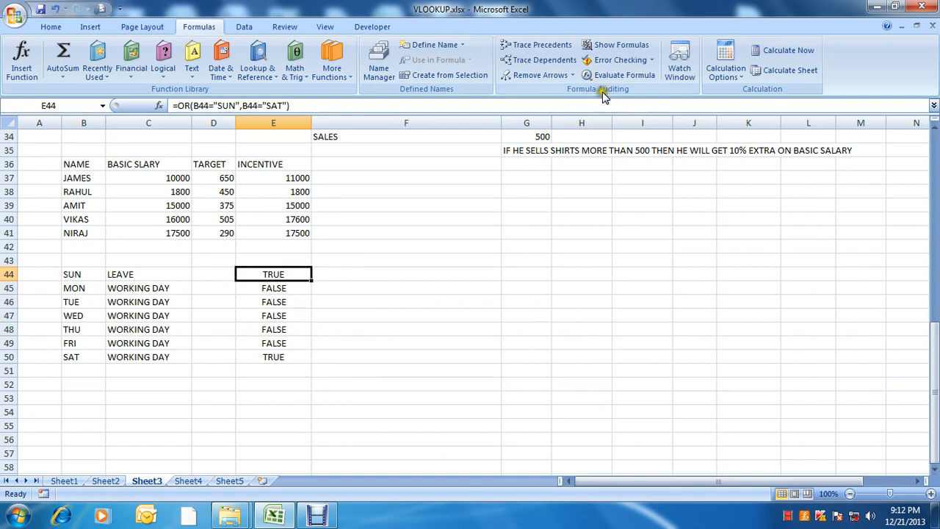
left_click(621, 75)
left_click(531, 355)
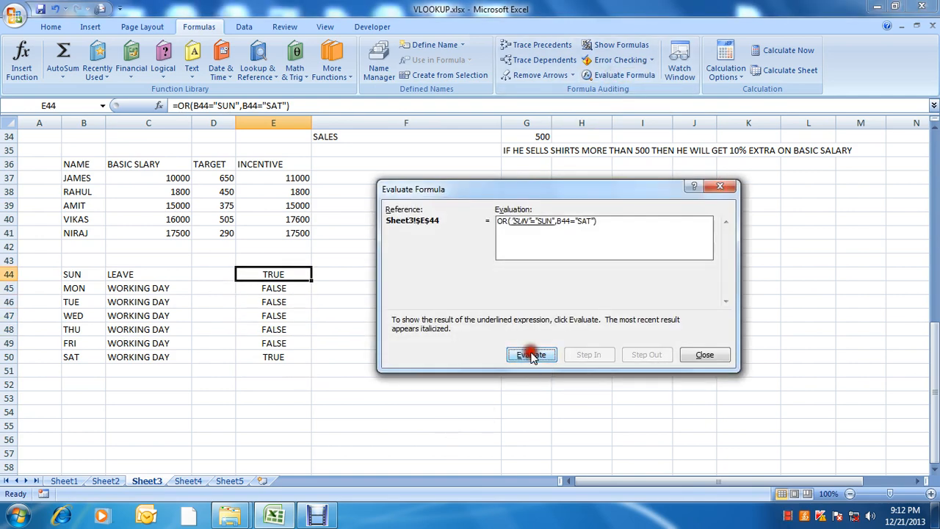
left_click(530, 355)
left_click(531, 354)
left_click(531, 355)
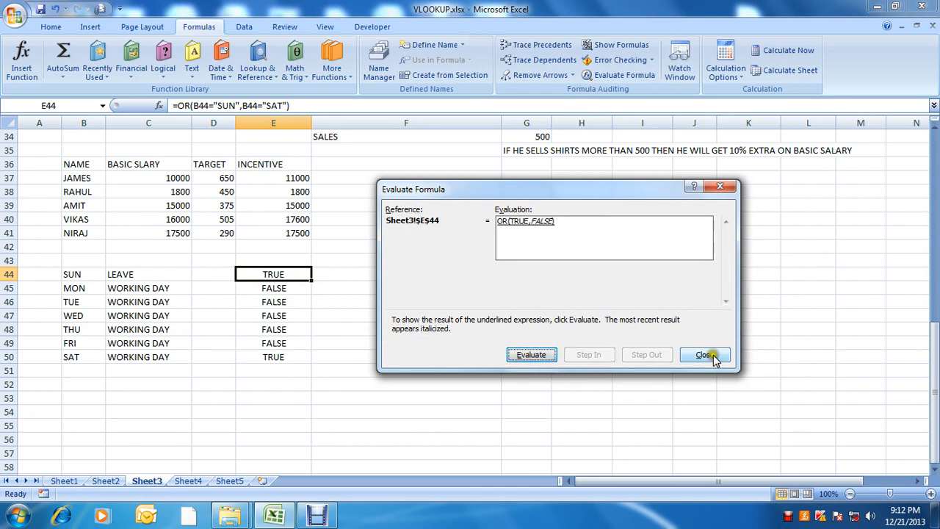
left_click(527, 355)
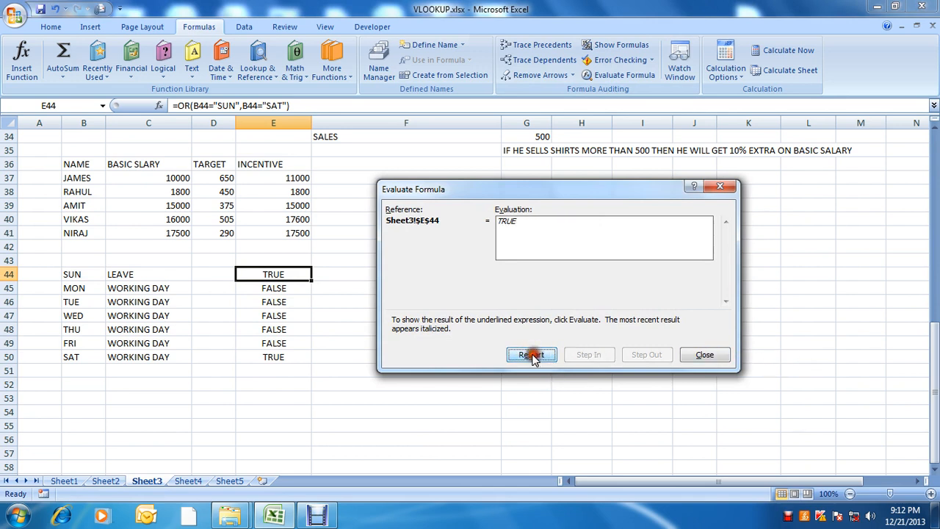
left_click(704, 355)
- Enter a short note on the OR function in G44:G46, reading OR, 1 and TRUE
key("Down")
key("Down")
key("Up")
key("Up")
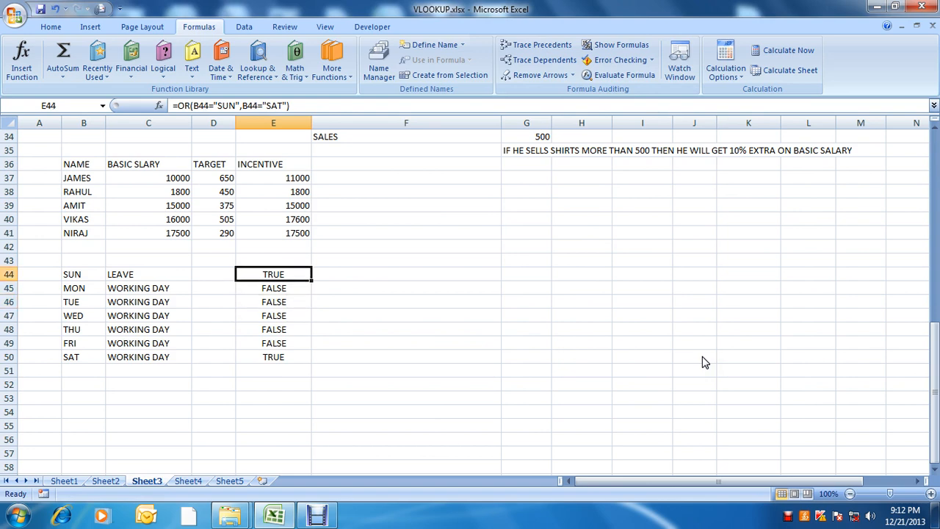
key("Right")
key("Right")
type("OR")
key("Return")
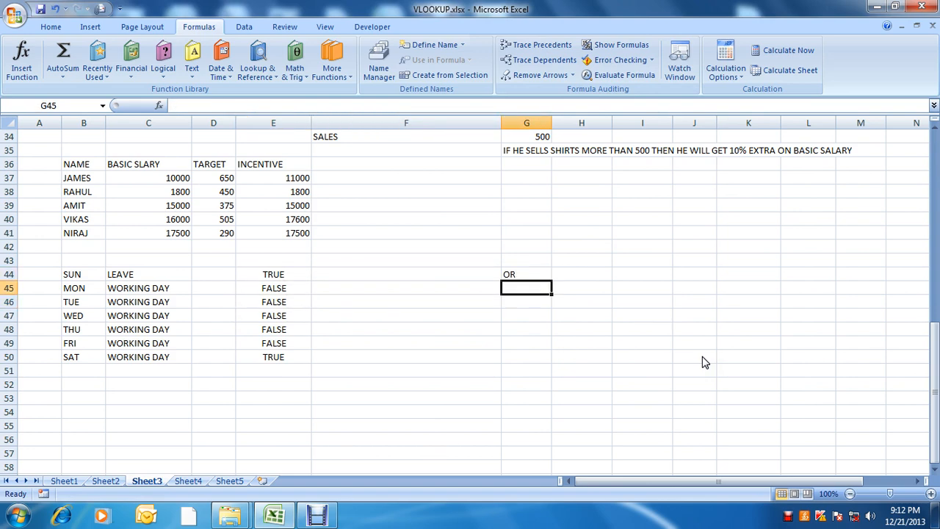
type("1")
key("Return")
key("Up")
key("Down")
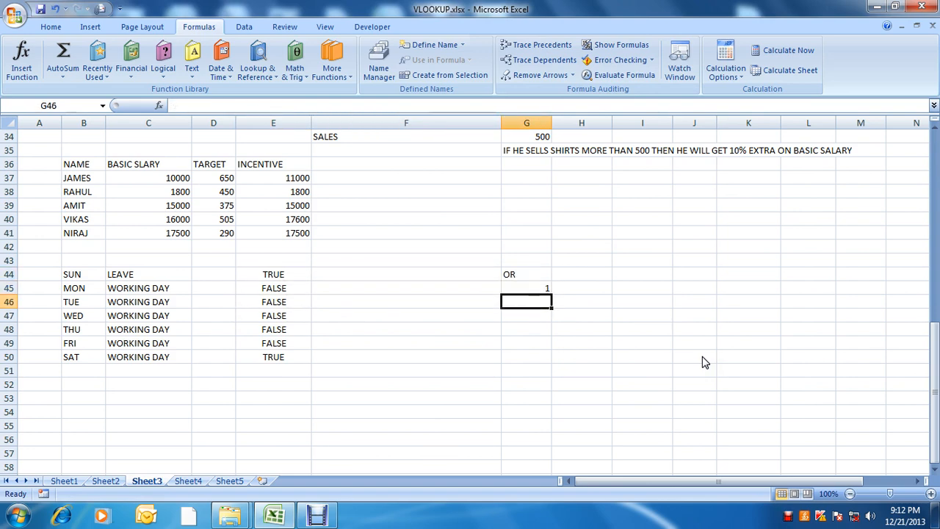
type("TRUE")
key("Return")
- Enter AND in G49 and the explanation ALL CONDITION SHOULD BE TRUE in G50
key("Down")
key("Down")
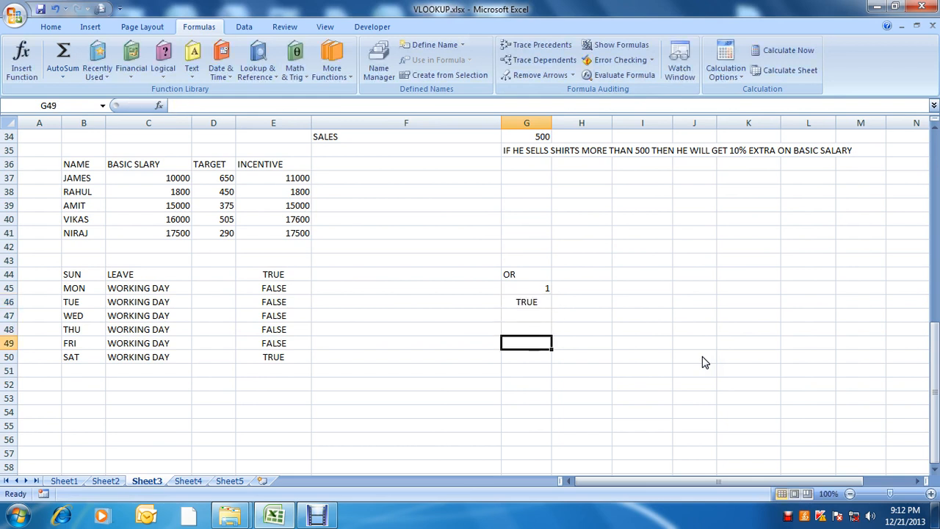
type("AND")
key("Return")
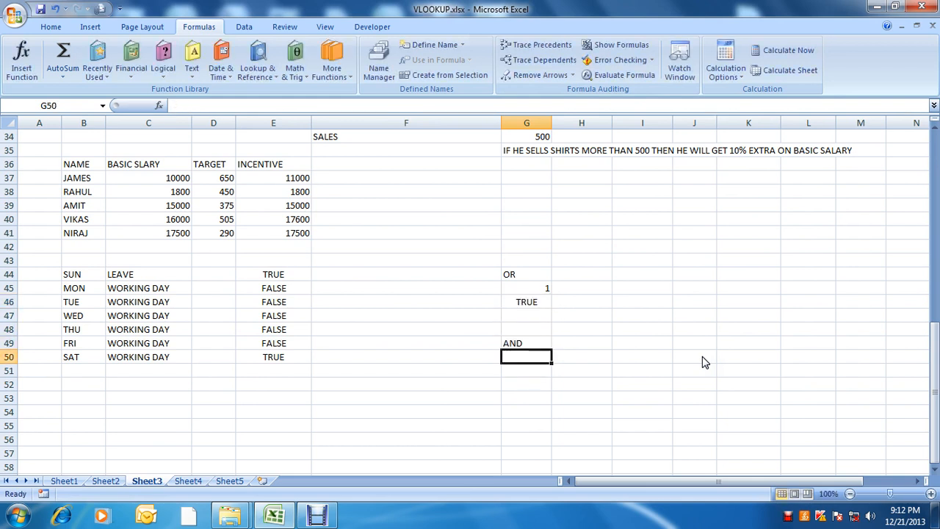
type("ALL CONDI")
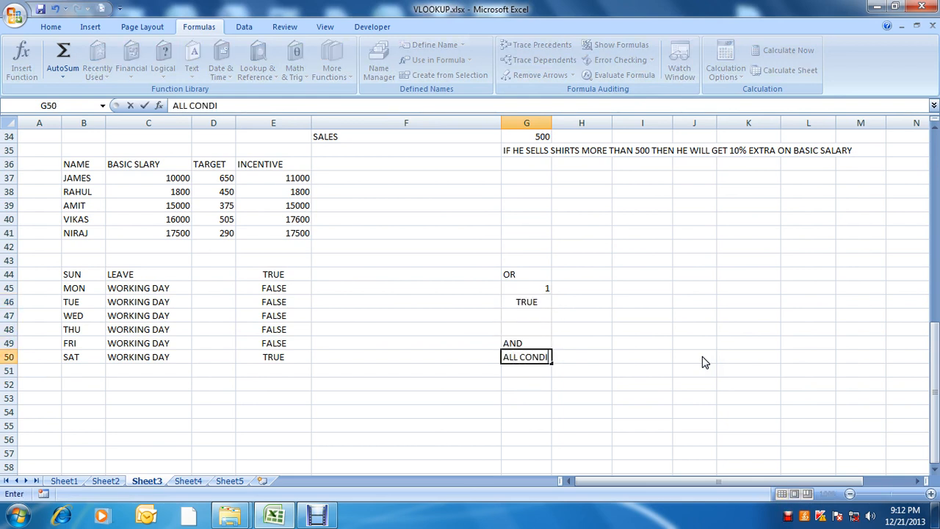
type("TION SHOULD BE TRUE")
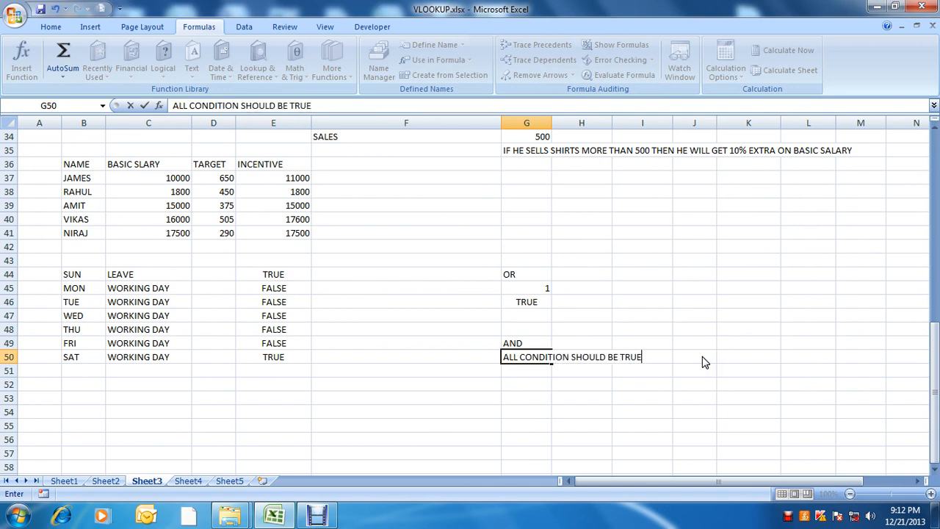
key("Return")
- Clear the OR and AND notes from cells G44 to G50
key("Up")
key("Delete")
key("Up")
key("Delete")
key("Up")
key("Up")
key("Up")
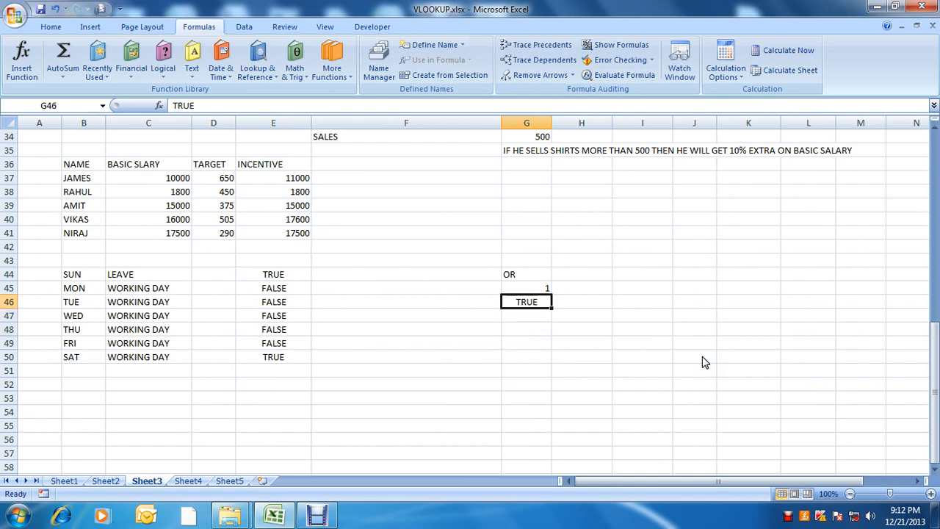
key("Delete")
key("Up")
key("Left")
key("Up")
key("Right")
key("Delete")
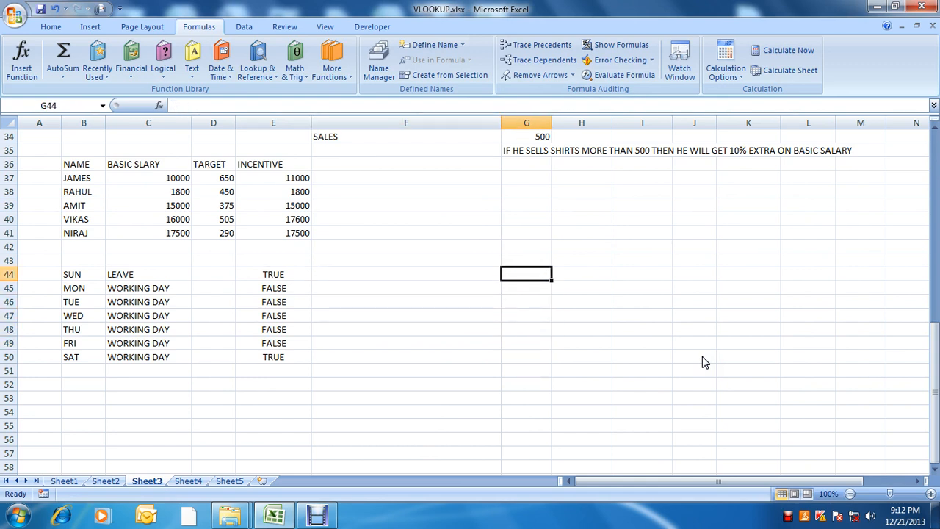
- Compare the IF formula in C44 with the OR formulas in column E of the weekday rows
key("Left")
key("Left")
key("Left")
key("Left")
key("Right")
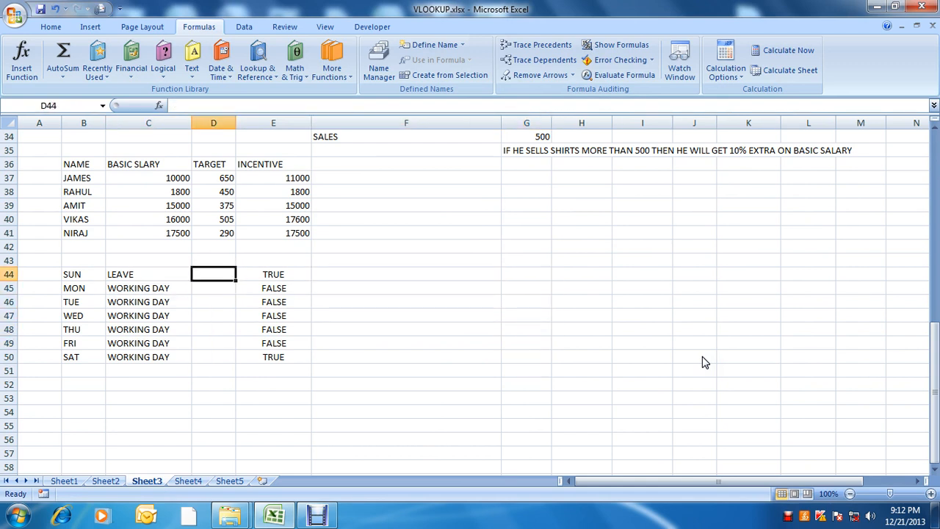
key("Right")
key("Left")
key("Left")
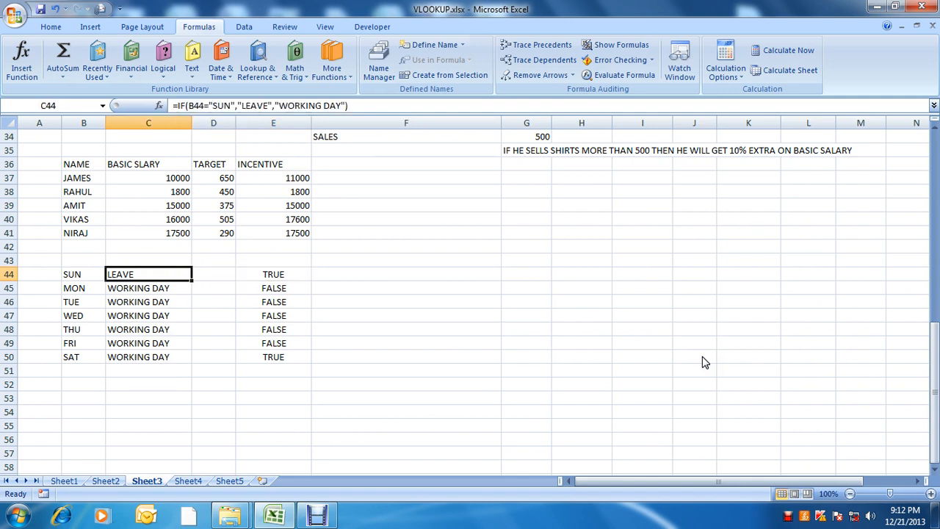
key("Right")
key("Right")
key("Down")
key("Down")
key("Down")
key("Down")
key("Down")
key("Down")
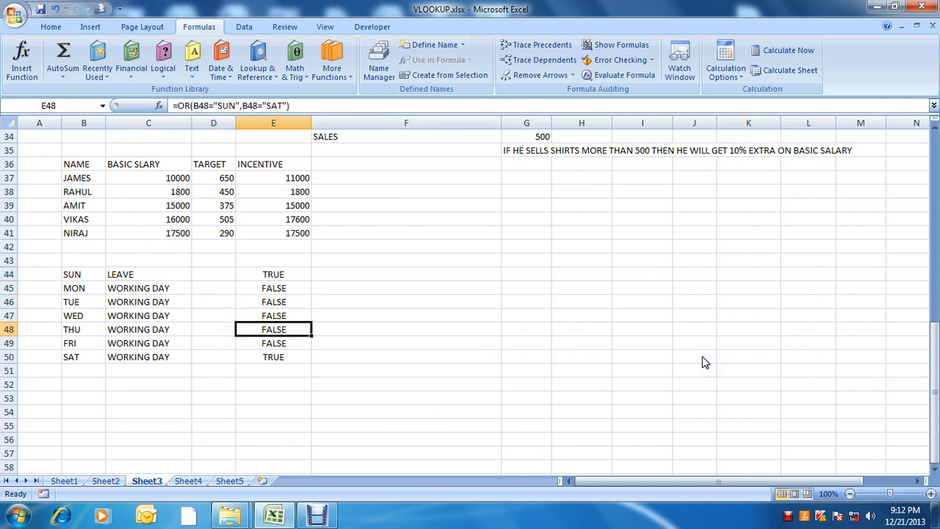
- Review the weekday entries in column B, from SUN down to SAT
key("Left")
key("Left")
key("Left")
key("Up")
key("Up")
key("Up")
key("Up")
key("Up")
key("Up")
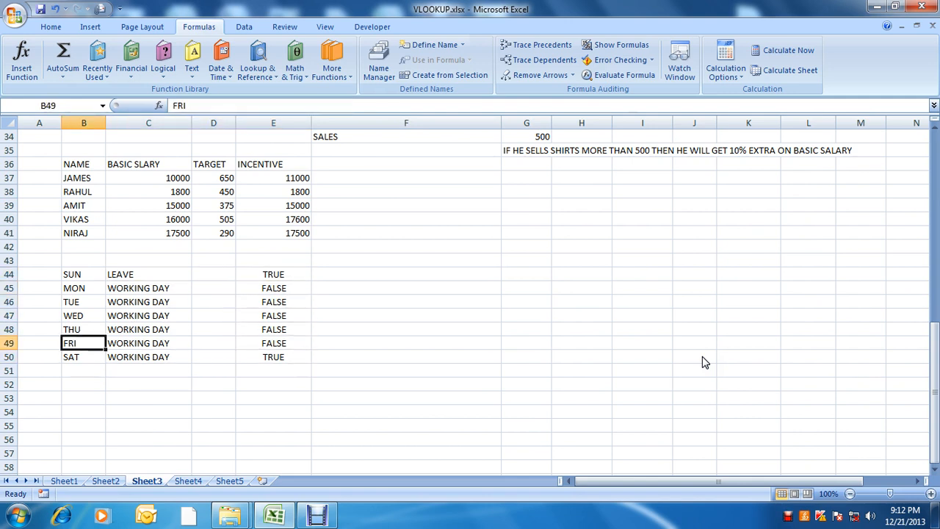
key("Down")
key("Down")
key("Down")
key("Down")
key("Down")
key("Down")
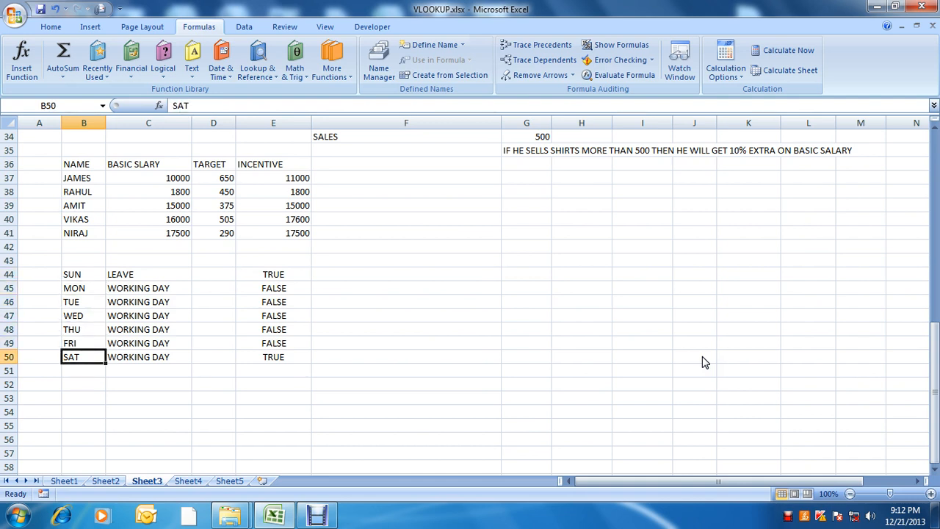
- Change the formula in E44 to =IF(OR(B44="SUN",B44="SAT"),"LEAVE","WORKING DAY")
key("Right")
key("Right")
key("Right")
key("Up")
key("Up")
key("Up")
key("Up")
key("Up")
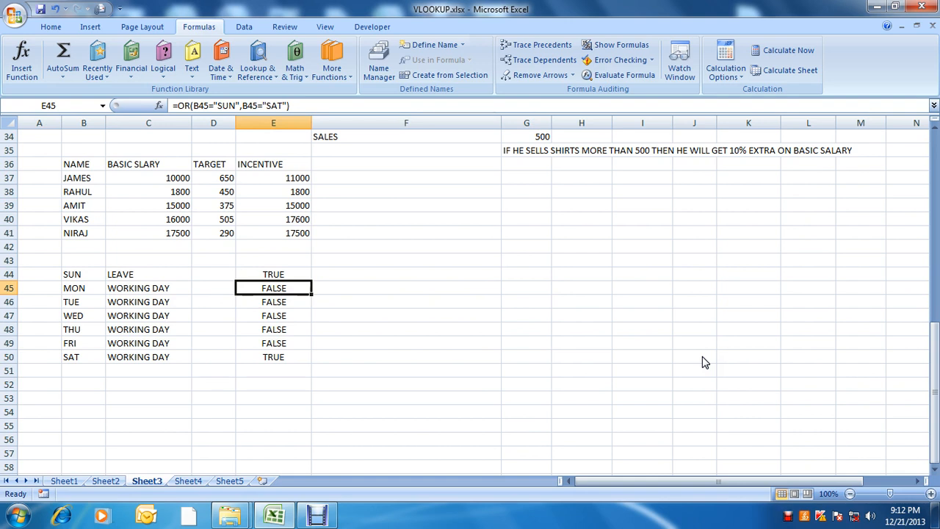
key("Up")
key("Down")
key("Up")
key("F2")
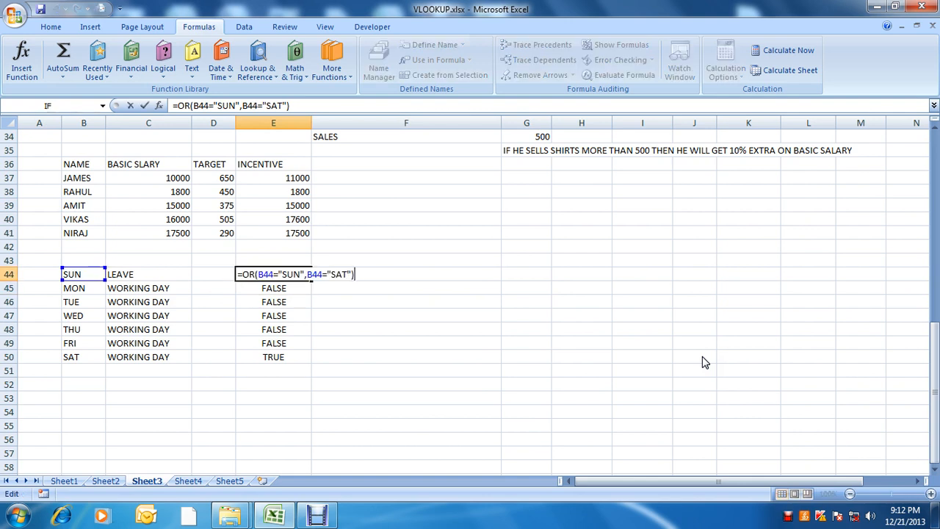
type("IF(")
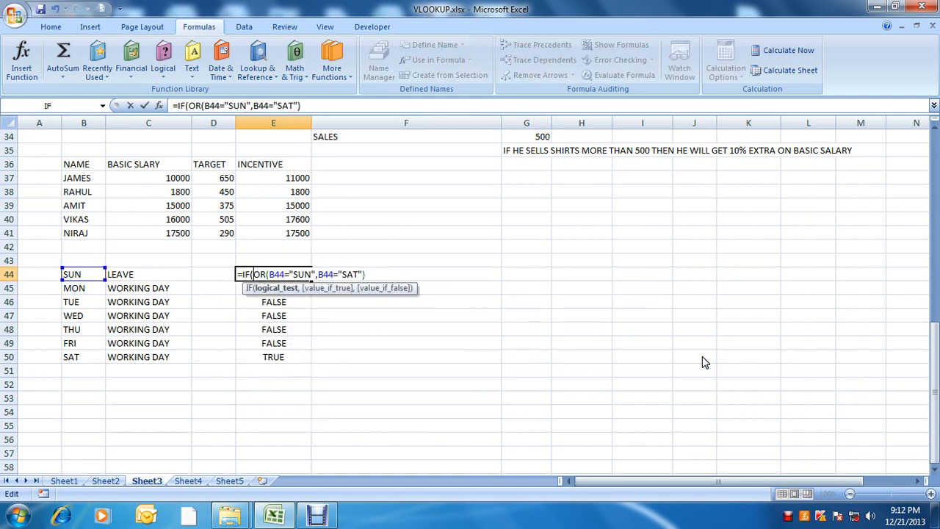
type(",")
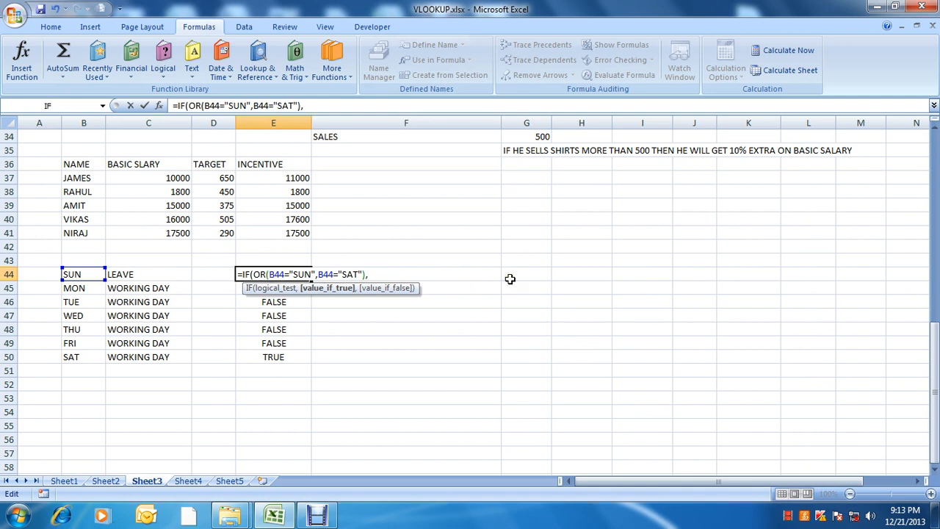
type("\"LEAVE")
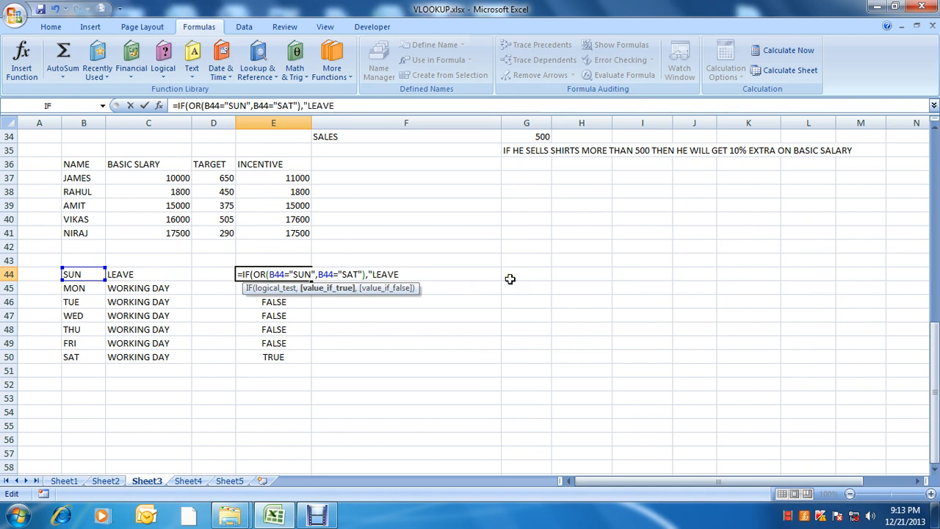
type("\",\"")
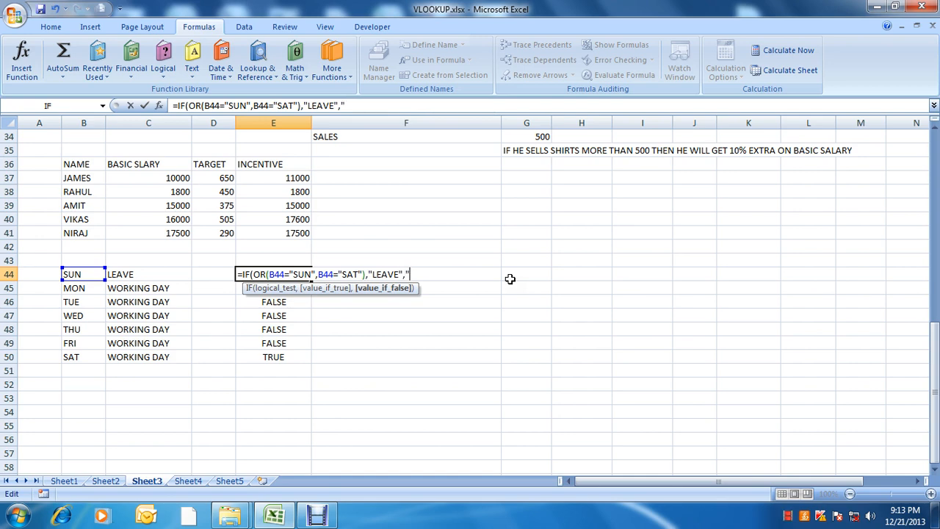
type("WORKING DAY")
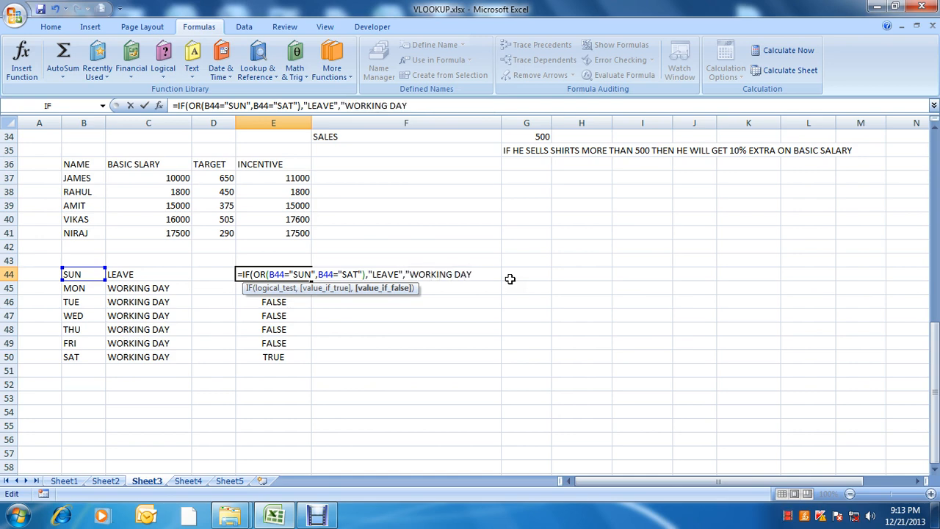
key("Return")
key("Return")
- Copy the IF and OR formula from E44 into cells E45 to E50
key("Up")
key("ctrl+c")
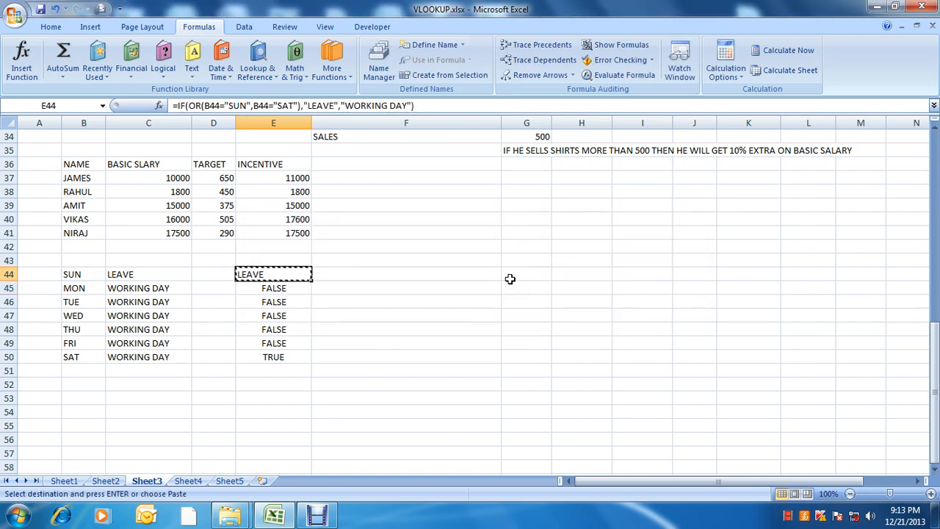
key("Down")
key("ctrl+v")
key("Down")
key("ctrl+v")
key("Down")
key("ctrl+v")
key("Down")
key("ctrl+v")
key("Down")
key("ctrl+v")
key("Down")
key("ctrl+v")
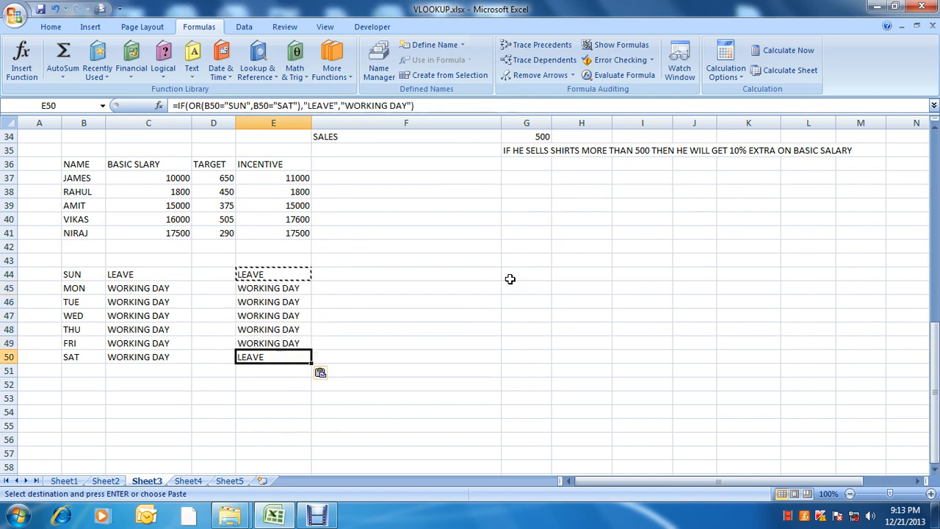
key("Escape")
- Compare the plain IF formulas in C44 and C45 with the combined IF and OR formula in E44
key("Up")
key("Up")
key("Up")
key("Up")
key("Up")
key("Up")
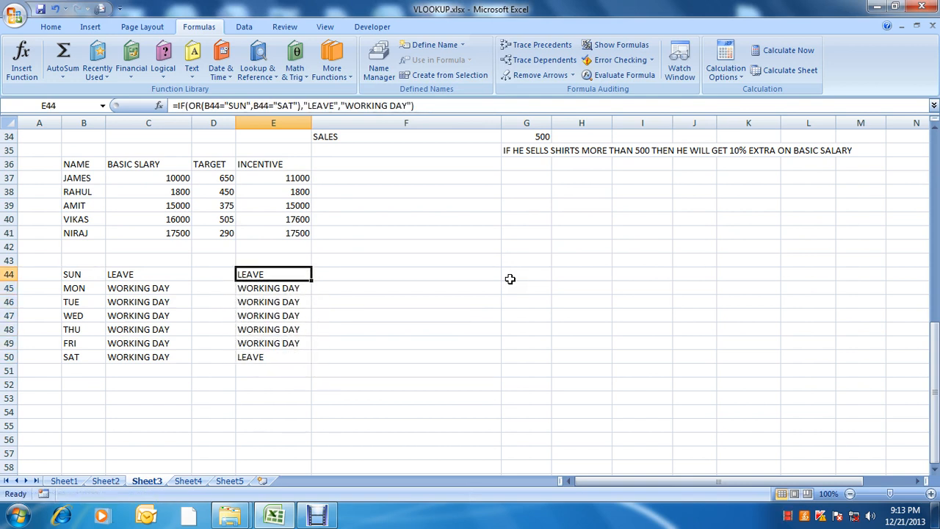
key("Left")
key("Left")
key("Down")
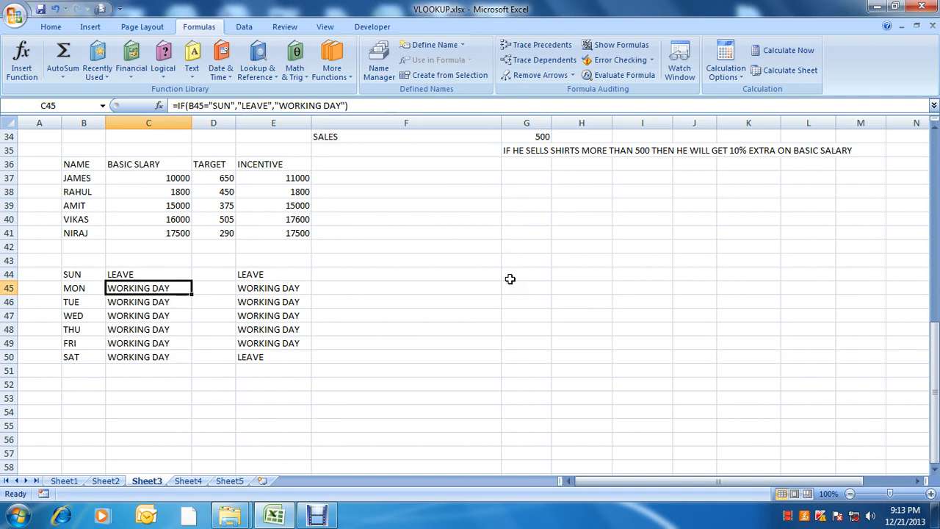
key("Up")
key("Right")
key("Right")
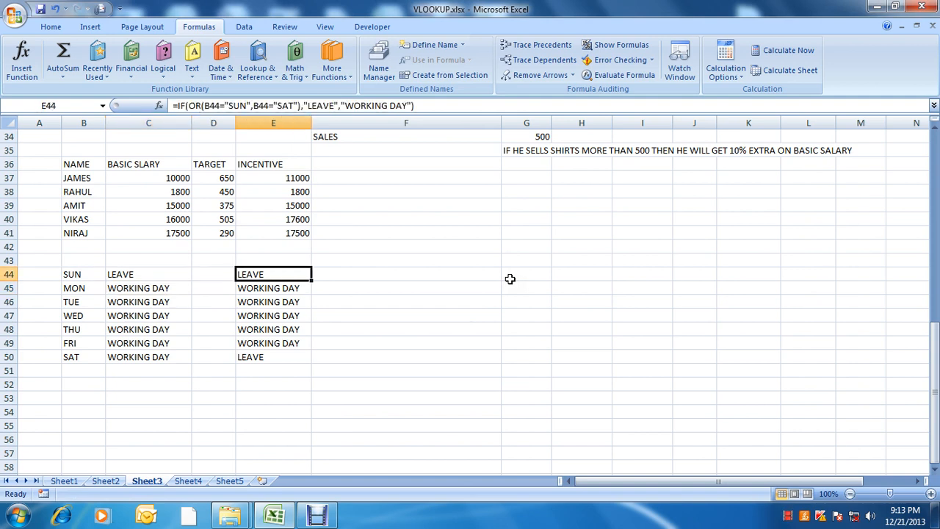
- Examine the combined IF and OR formulas and their results for each weekday in E44:E50
key("Down")
key("Down")
key("Down")
key("Down")
key("Down")
key("Down")
key("Down")
key("Up")
key("Up")
key("Up")
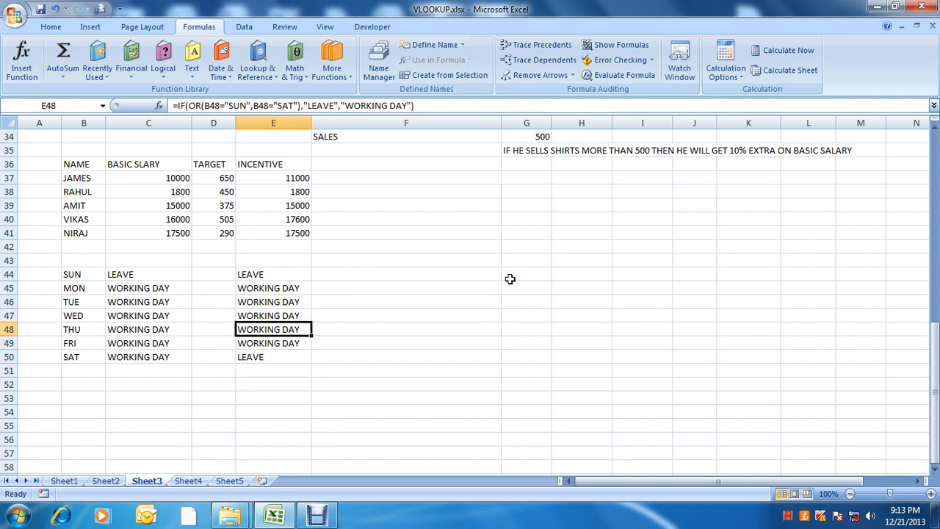
key("Up")
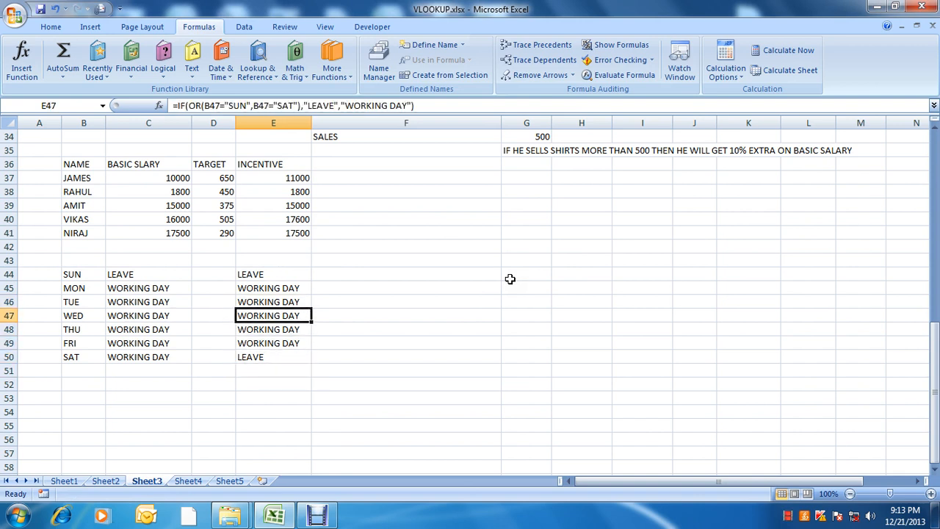
key("Down")
key("Down")
key("Down")
key("Up")
key("Up")
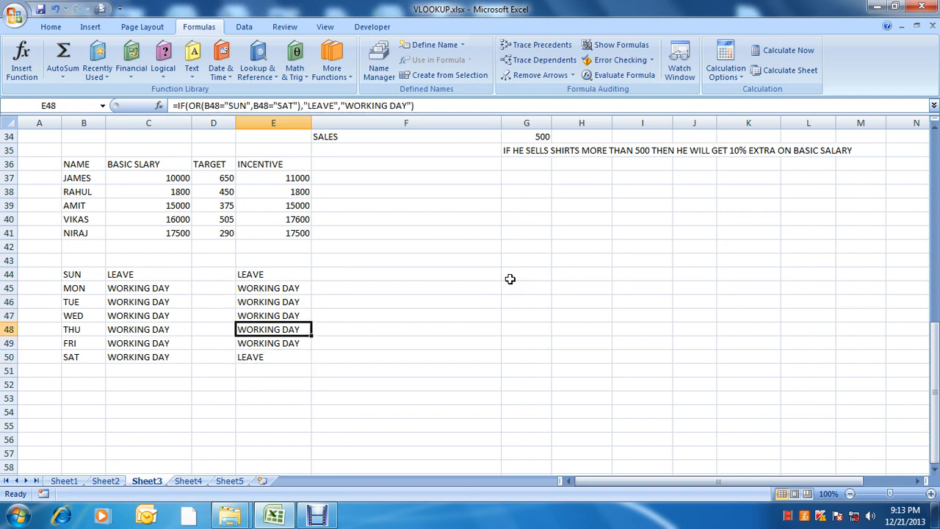
key("Up")
key("Up")
key("Up")
key("Up")
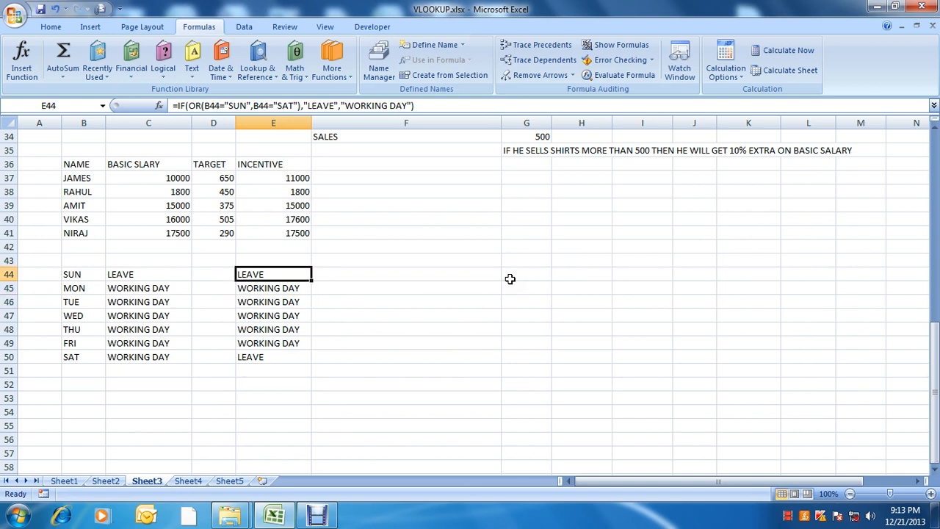
- Enter JAN in B53 below the weekday table and fill the month series down to B69
key("Down")
key("Down")
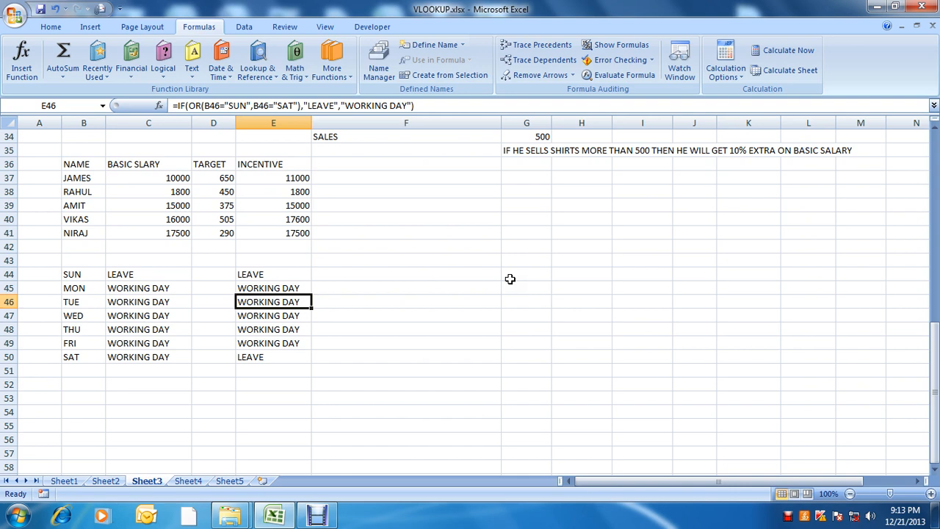
key("Down")
key("Down")
key("Down")
key("Down")
key("Down")
key("Down")
key("Down")
key("Down")
key("Down")
key("Down")
key("Down")
key("Down")
key("Down")
key("Down")
key("Down")
key("Down")
key("Down")
key("Down")
key("Down")
key("Down")
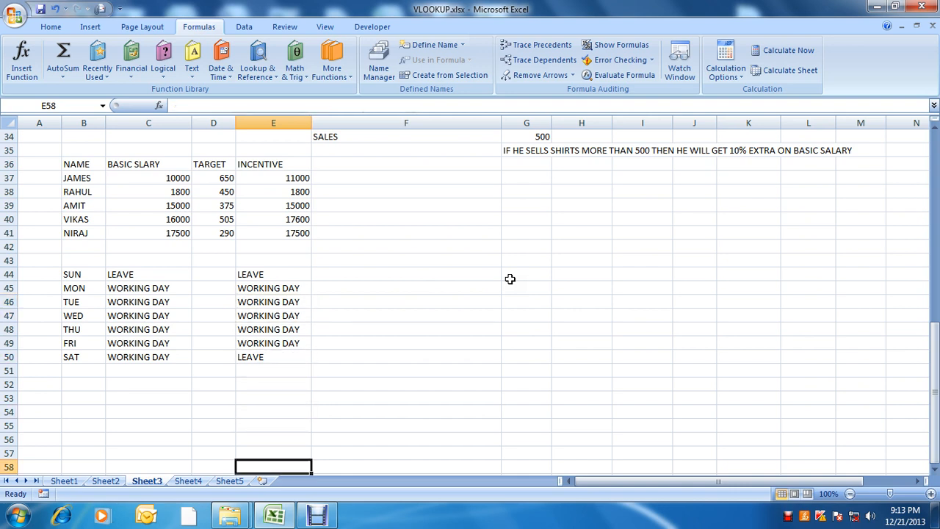
key("Up")
key("Up")
key("Up")
key("Up")
key("Up")
key("Up")
key("Up")
key("Up")
key("Up")
key("Up")
key("Up")
key("Up")
key("Up")
key("Up")
key("Up")
key("Up")
key("Up")
key("Up")
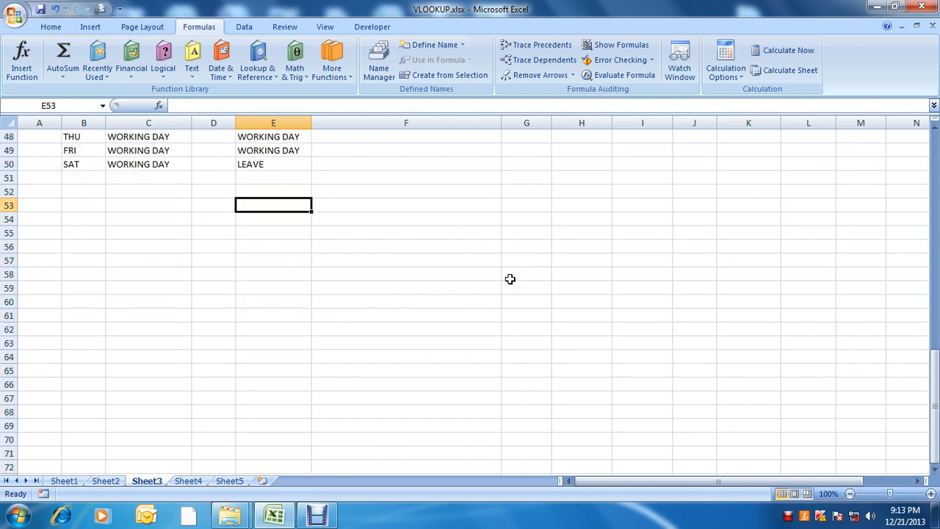
key("Left")
key("Left")
key("Left")
type("JAN")
key("ctrl+Return")
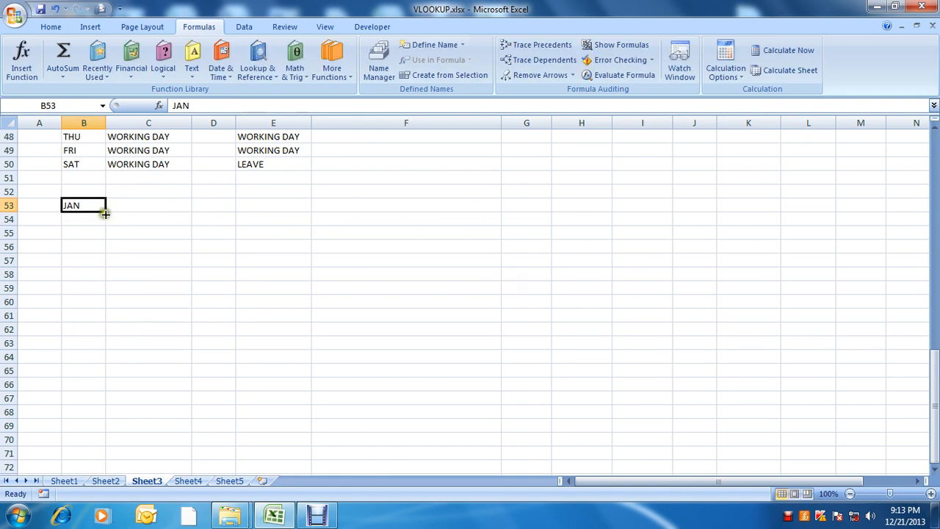
left_click_drag(106, 212, 89, 427)
key("Up")
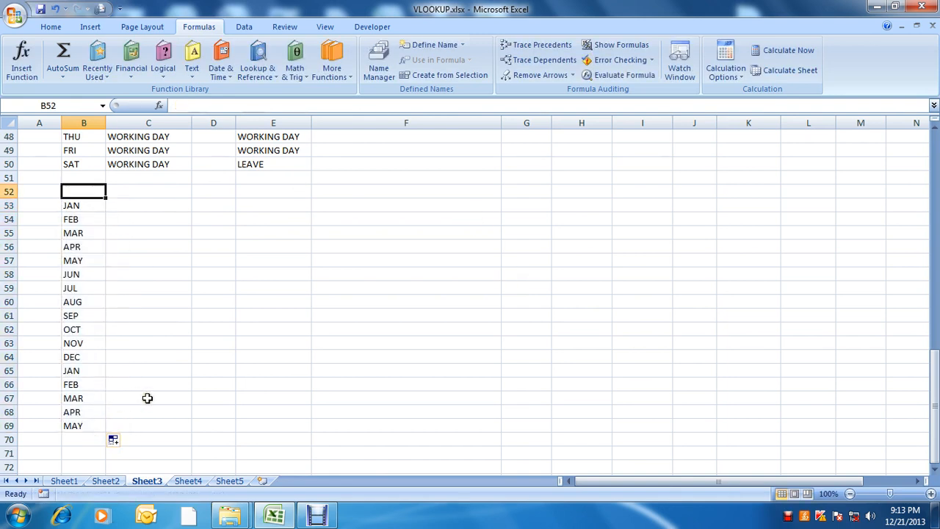
- Delete the surplus repeated months JAN to MAY in B65:B69
key("Down")
key("Down")
key("Down")
key("Down")
key("Down")
key("Down")
key("Down")
key("Down")
key("Down")
key("Down")
key("Down")
key("Down")
key("Down")
key("Down")
key("Up")
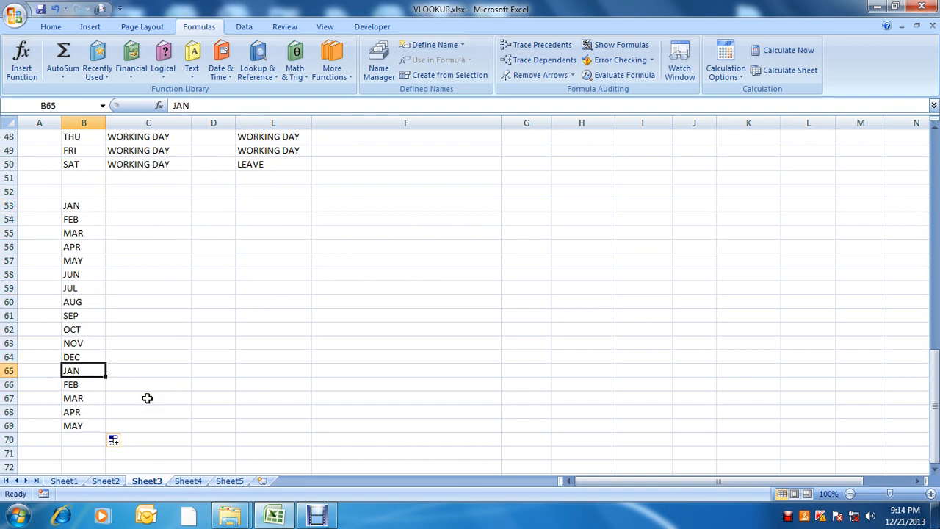
key("shift+Down")
key("shift+Down")
key("shift+Down")
key("shift+Down")
key("Delete")
- Copy the month list JAN to DEC from B53:B64 to column H, starting at H52
key("Up")
key("Up")
key("Up")
key("Up")
key("Up")
key("Up")
key("Up")
key("Up")
key("Up")
key("Up")
key("Up")
key("Up")
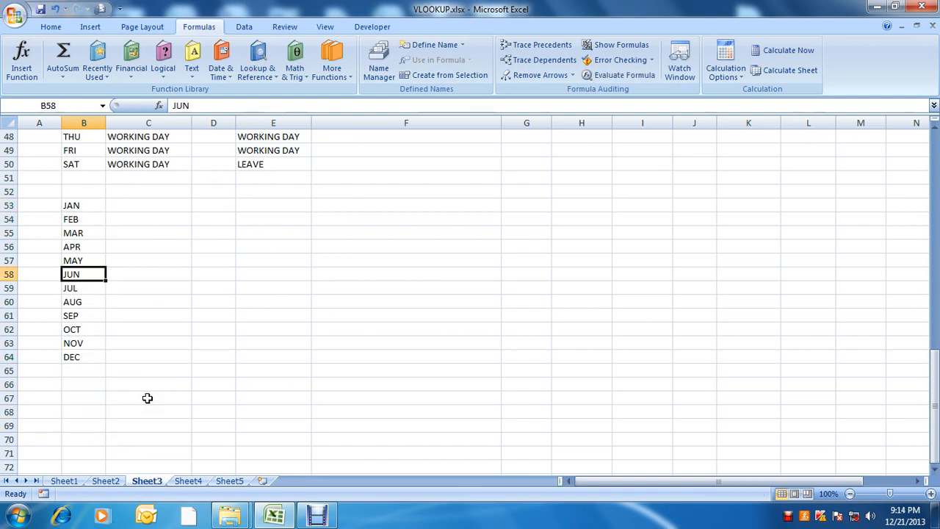
key("shift+Down")
key("shift+Down")
key("shift+Down")
key("shift+Down")
key("shift+Down")
key("shift+Down")
key("shift+Down")
key("shift+Down")
key("shift+Down")
key("shift+Down")
key("shift+Down")
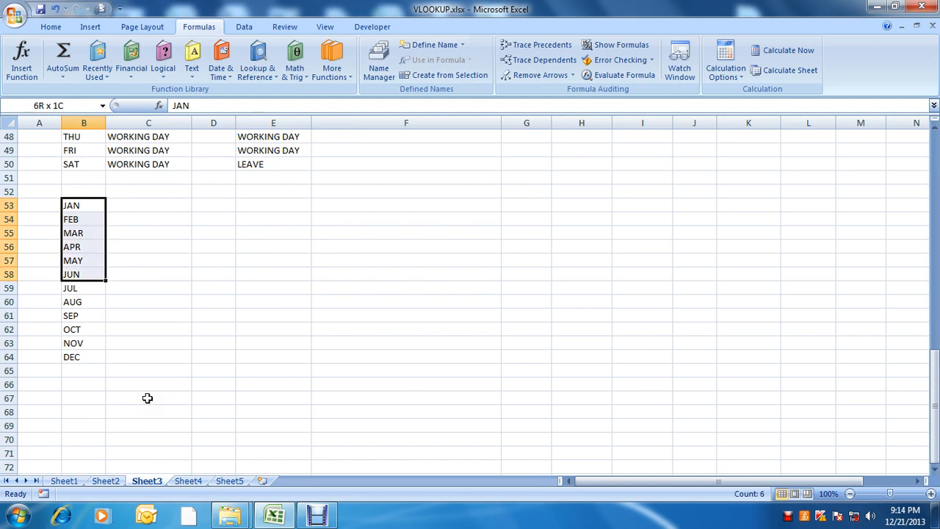
key("shift+Down")
key("shift+Up")
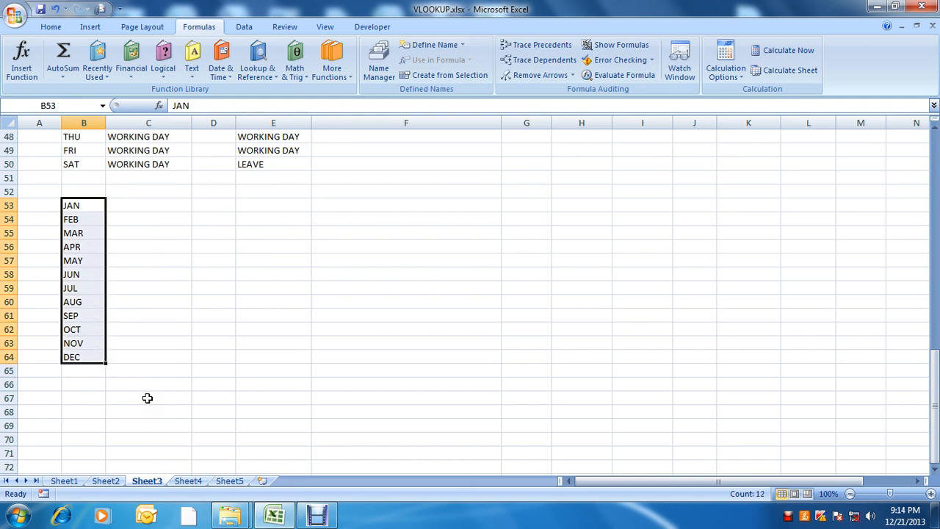
key("ctrl+c")
key("Right")
key("Right")
key("Right")
key("Right")
key("Right")
key("Right")
key("Up")
key("ctrl+v")
key("Escape")
- Move the months APR to DEC in column H down so that APR starts at H58
key("Down")
key("Down")
key("Down")
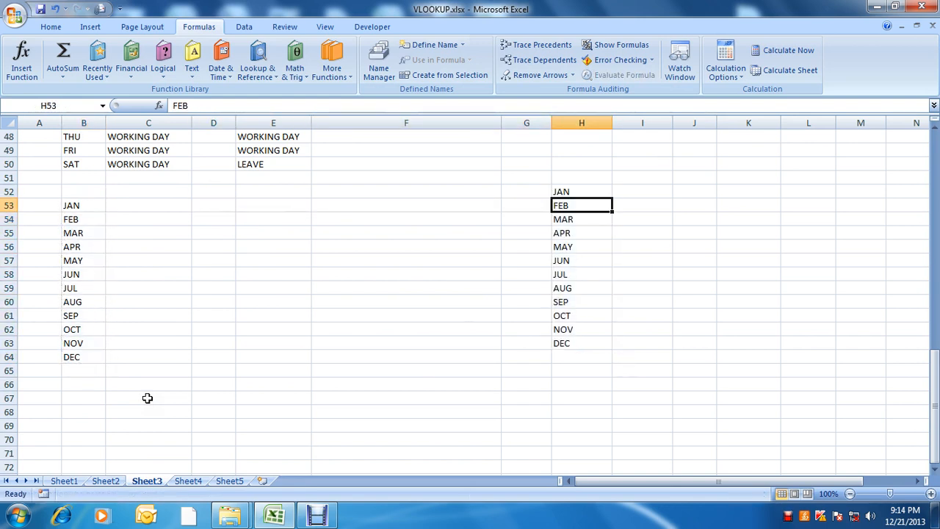
key("ctrl+shift+Down")
key("ctrl+x")
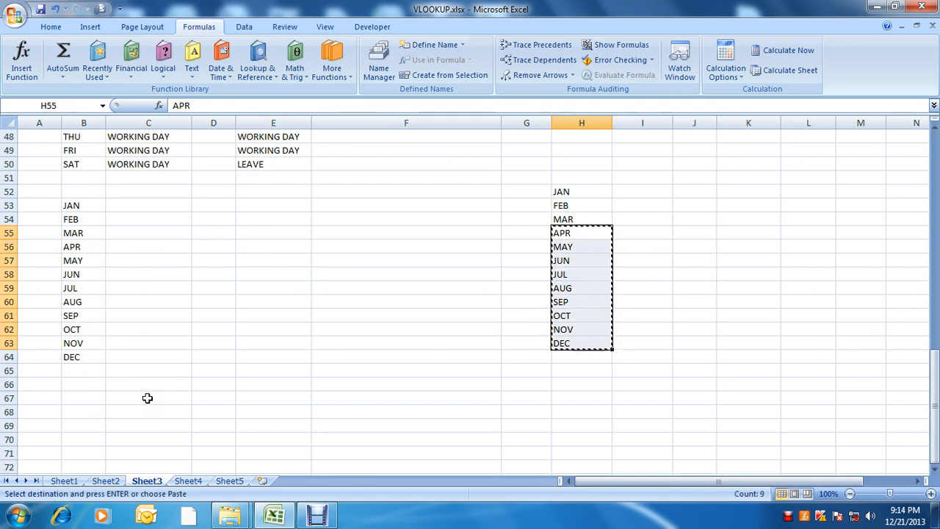
key("Down")
key("Down")
key("Down")
key("ctrl+v")
- Enter the label 1ST QUARTER in I52 beside JAN
key("Up")
key("Up")
key("Up")
key("Up")
key("Up")
key("Up")
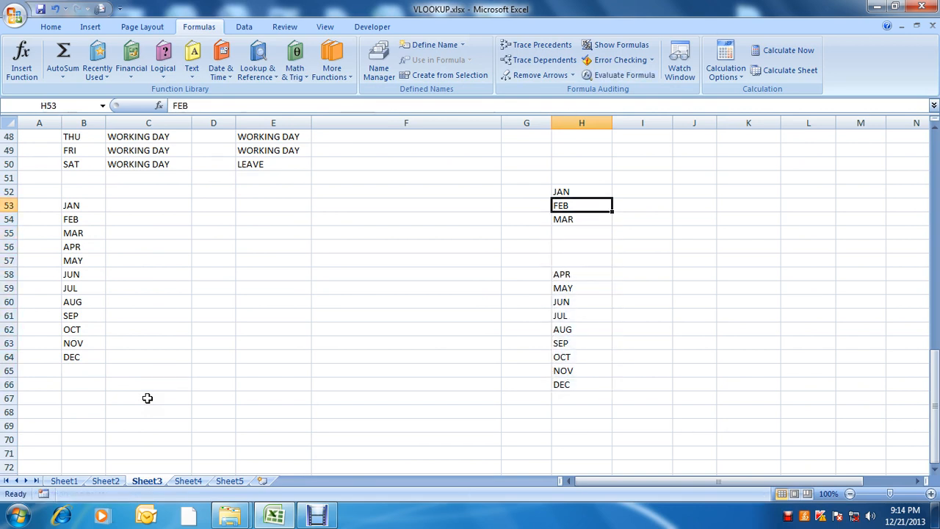
key("Right")
type("1ST ")
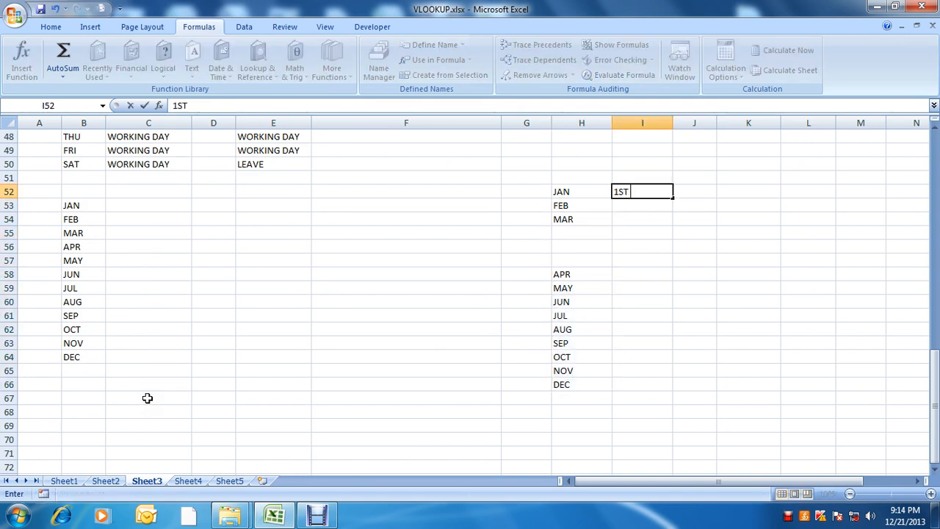
type("QUARTER")
key("Return")
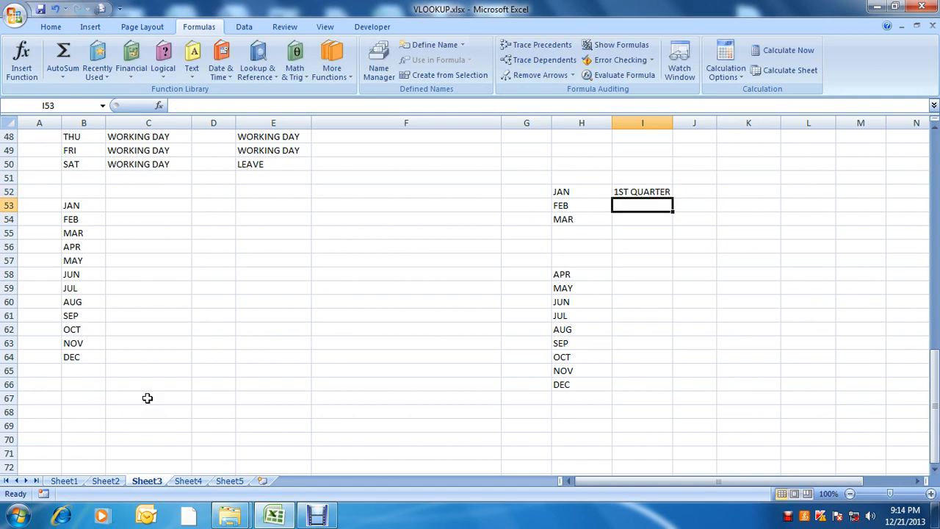
- Move APR, MAY and JUN from H58:H60 up to H56:H58
key("Down")
key("Down")
key("Left")
key("Down")
key("Down")
key("Down")
key("shift+Down")
key("shift+Down")
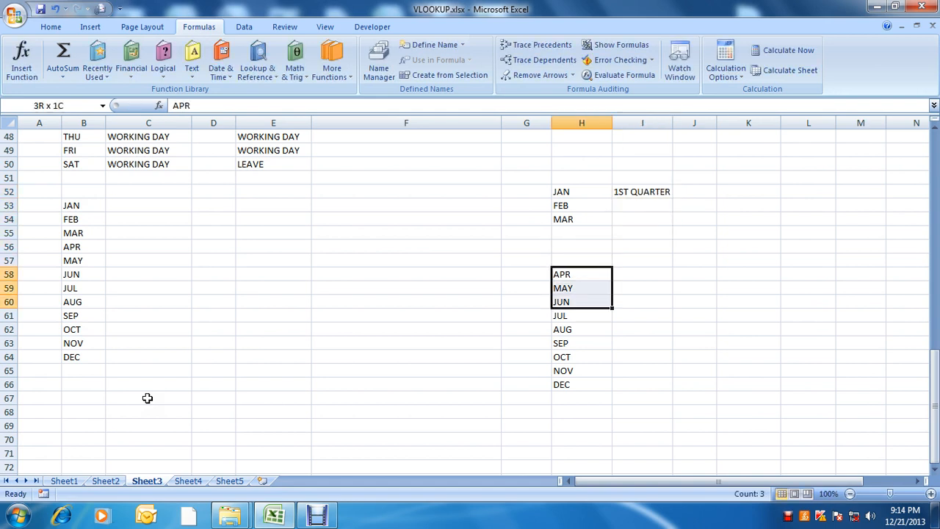
key("shift+Up")
key("shift+Down")
key("ctrl+x")
key("Up")
key("Up")
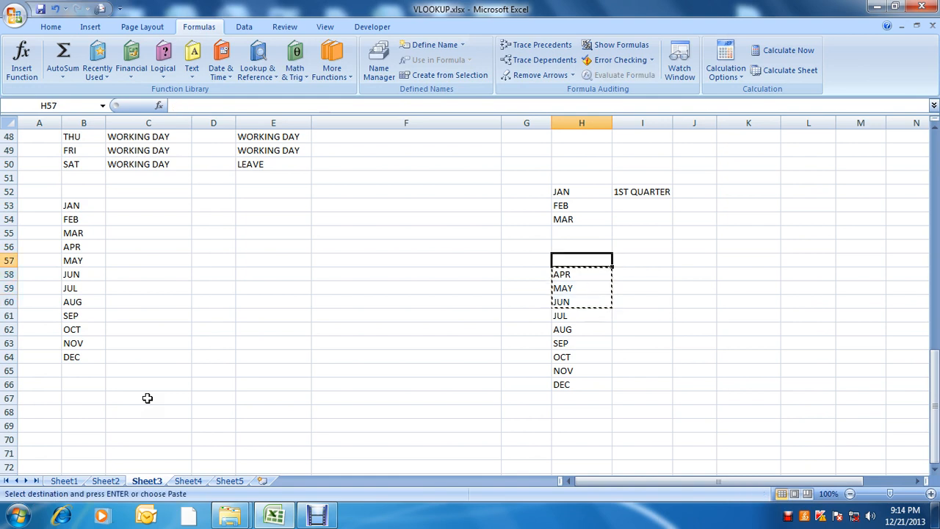
key("ctrl+v")
- Enter the label 2ND QUARTER in I56 beside APR
key("Right")
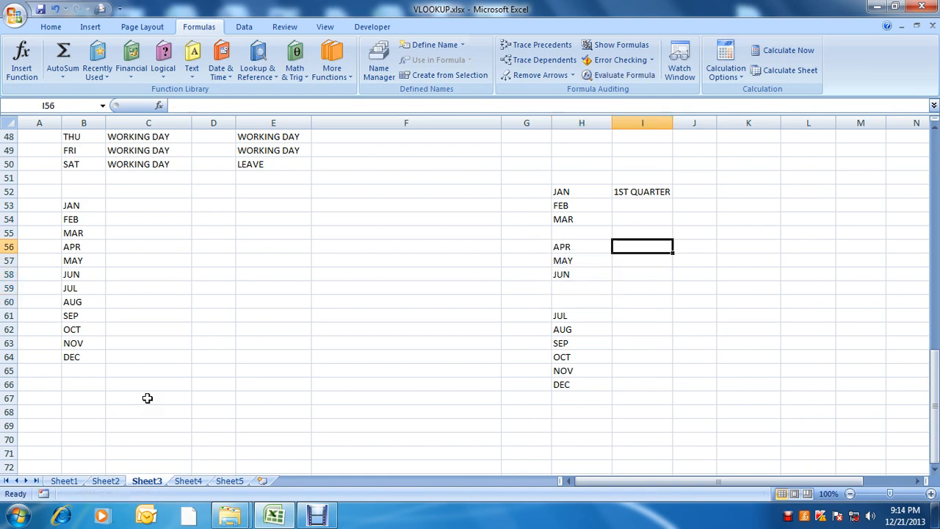
type("2")
type("ND QUARTER")
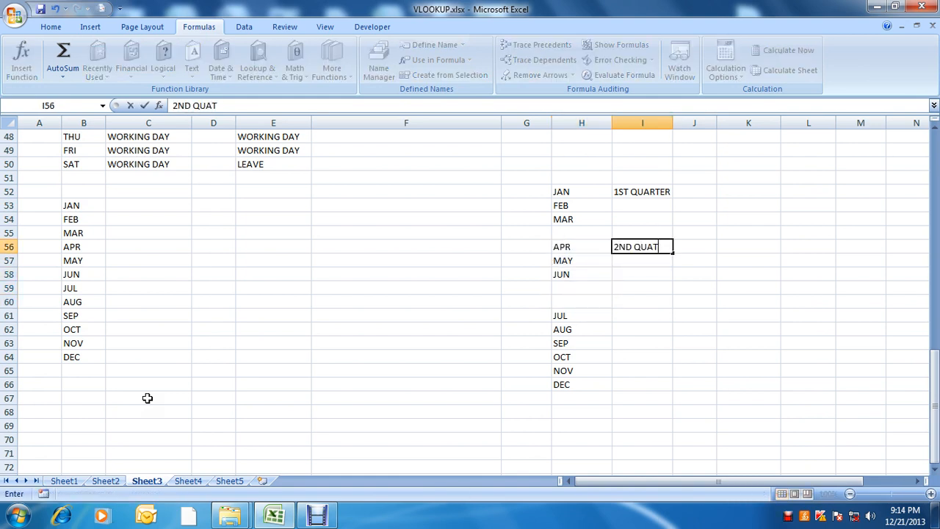
key("Return")
- Move JUL, AUG and SEP from H61:H63 up to H60:H62
key("Left")
key("Down")
key("Down")
key("Down")
key("Down")
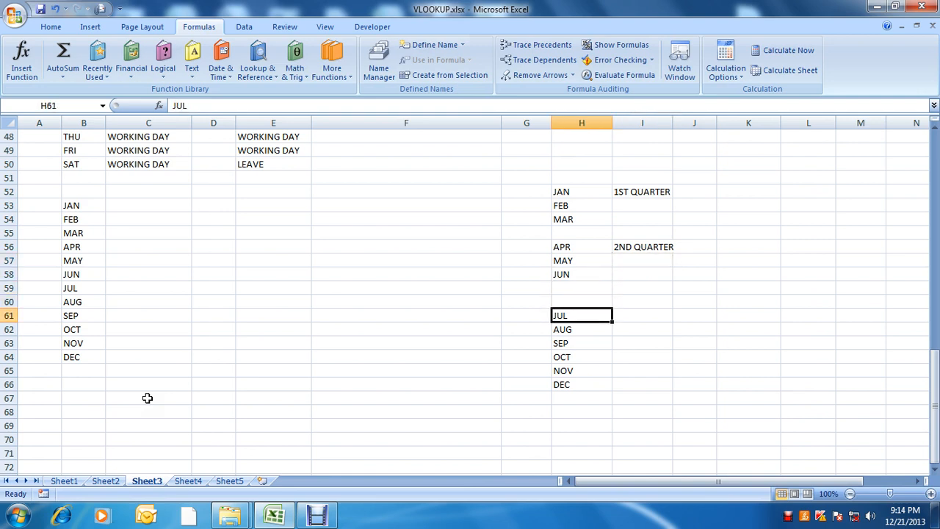
key("shift+Down")
key("shift+Down")
key("ctrl+x")
key("Up")
key("ctrl+v")
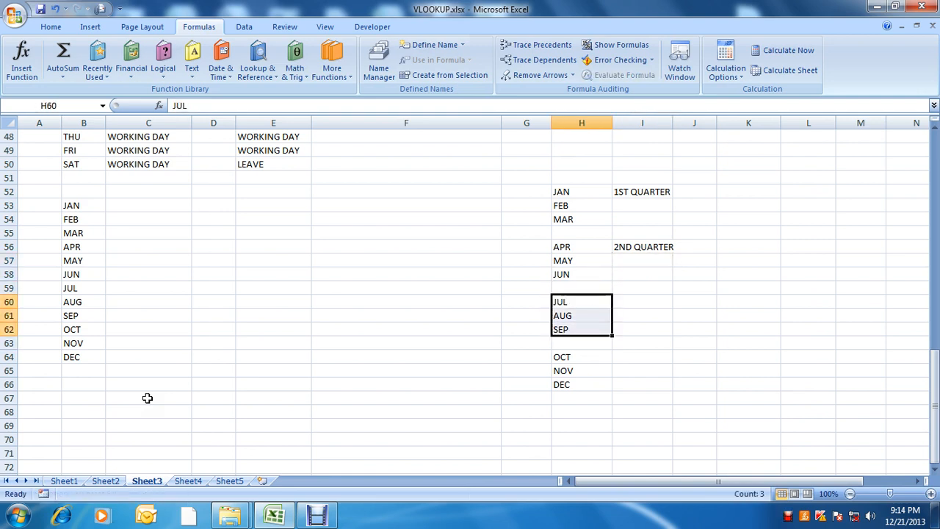
- Enter the label 3RD QUARTER in I60 beside JUL
key("Right")
type("3RD QUARTER")
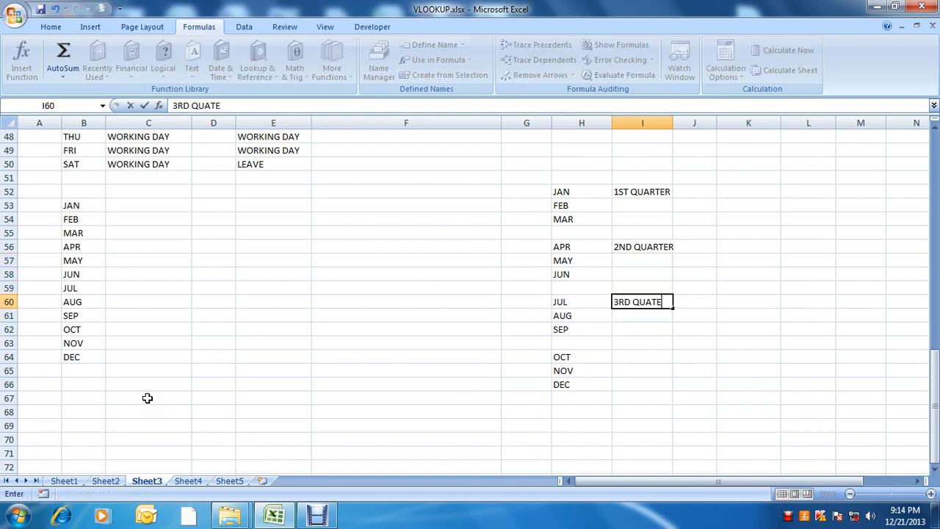
key("Return")
- Enter the label 4TH QUARTER in I64 beside OCT
key("Down")
key("Down")
key("Down")
type("4")
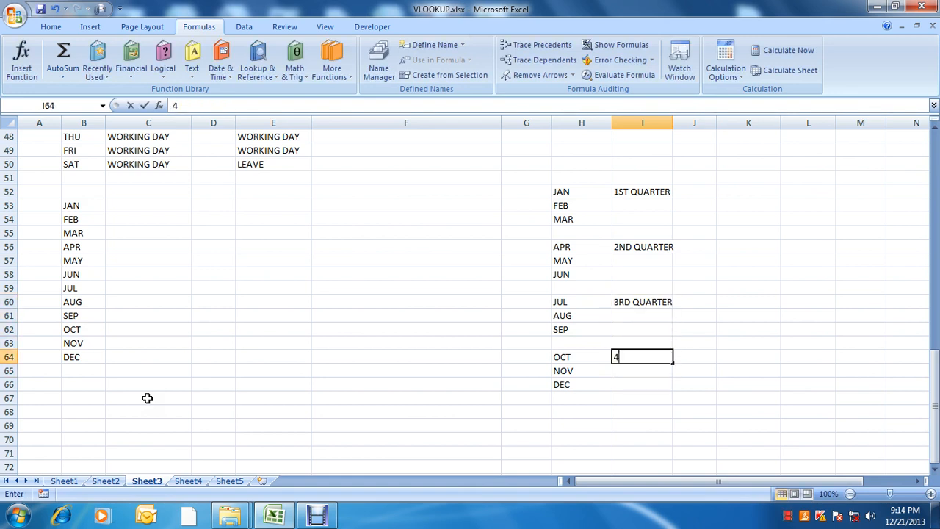
type("TH Q")
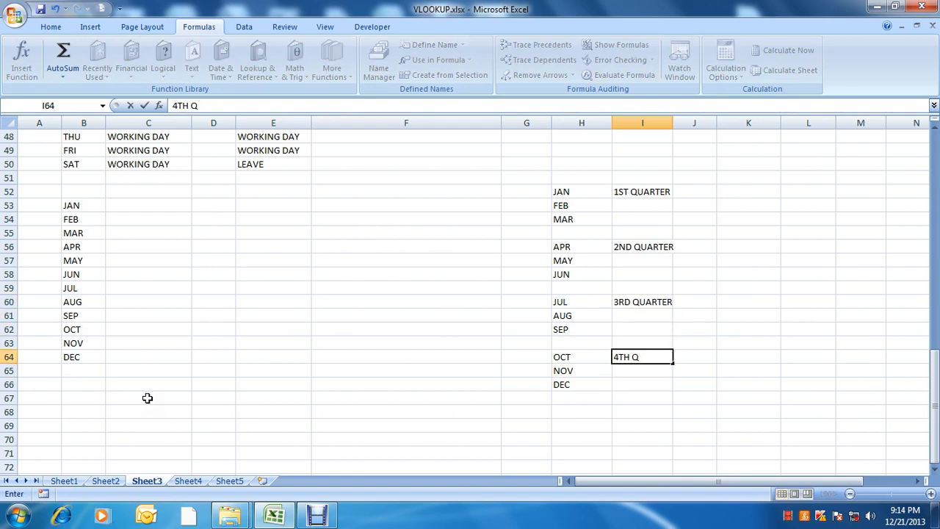
type("UARTER")
key("Return")
key("Up")
key("Left")
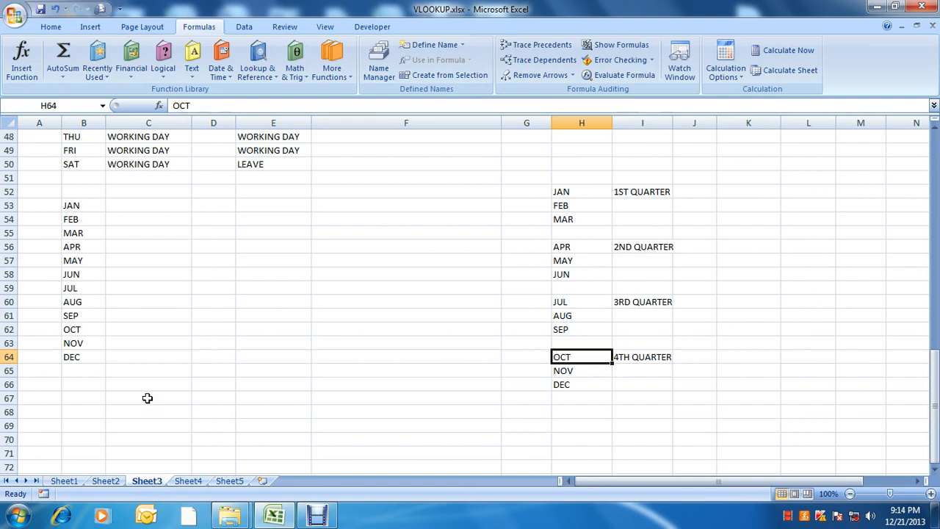
- Review the month groups and their quarter labels in H52:I66, ending with JAN to MAR
key("Up")
key("Up")
key("Up")
key("Up")
key("Up")
key("Up")
key("Up")
key("Up")
key("Up")
key("Down")
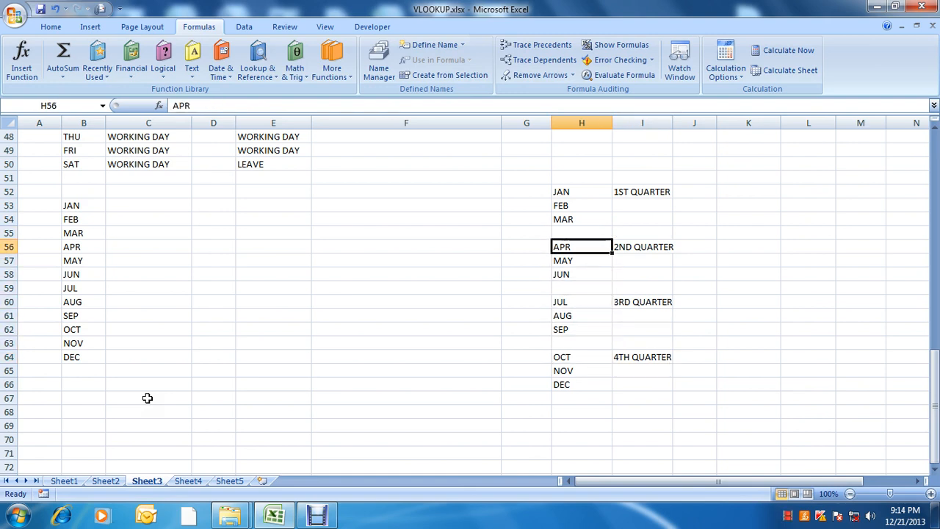
key("Up")
key("Up")
key("Up")
key("Up")
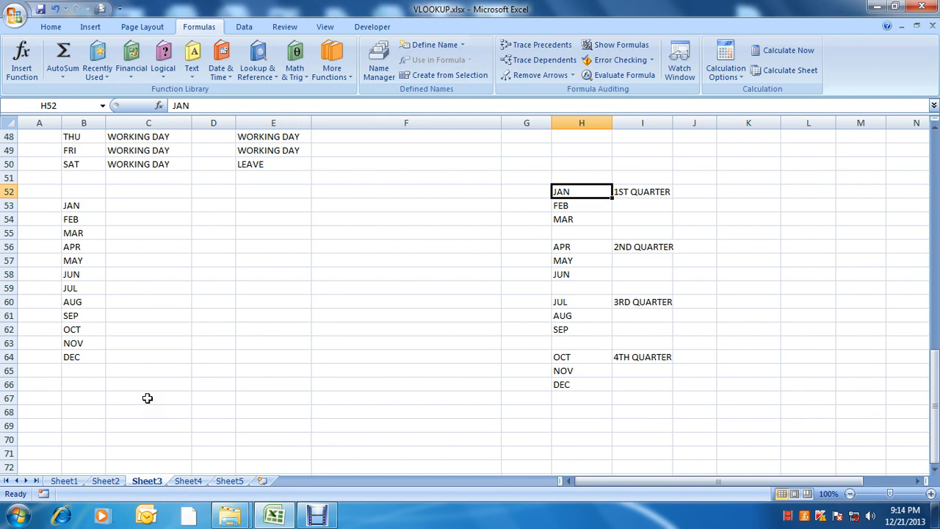
key("Down")
key("Down")
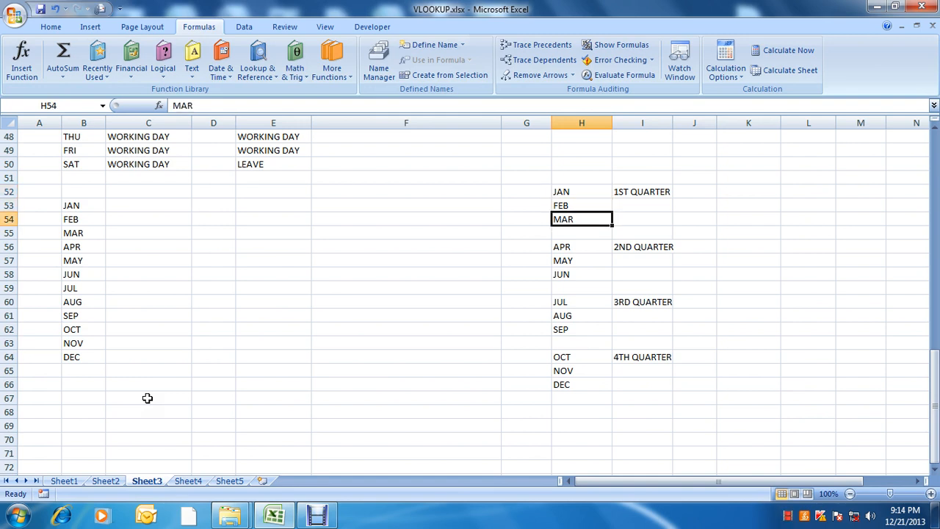
- Look over the empty result cells beside the month list, from C53 downward and back
key("Up")
key("Up")
key("Left")
key("Left")
key("Left")
key("Left")
key("Left")
key("Down")
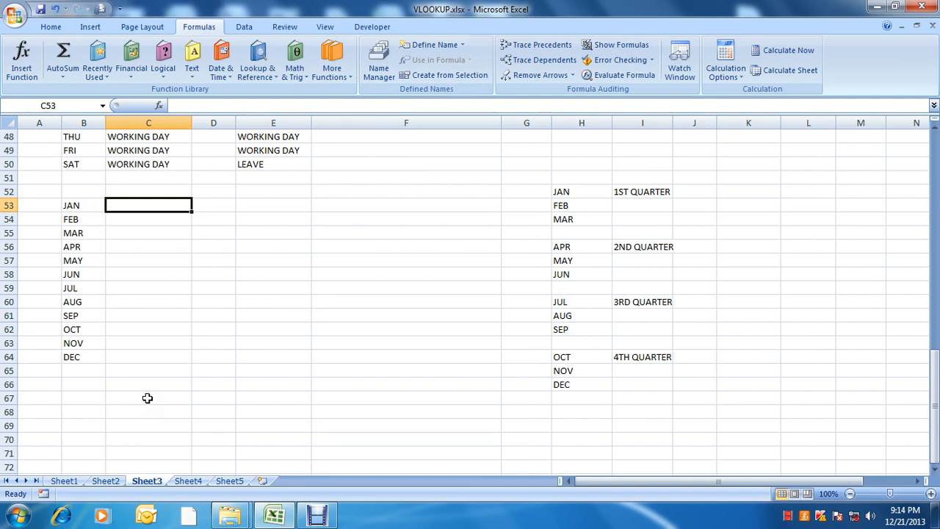
key("Down")
key("Down")
key("Down")
key("Down")
key("Down")
key("Down")
key("Down")
key("Down")
key("Up")
key("Up")
key("Up")
key("Up")
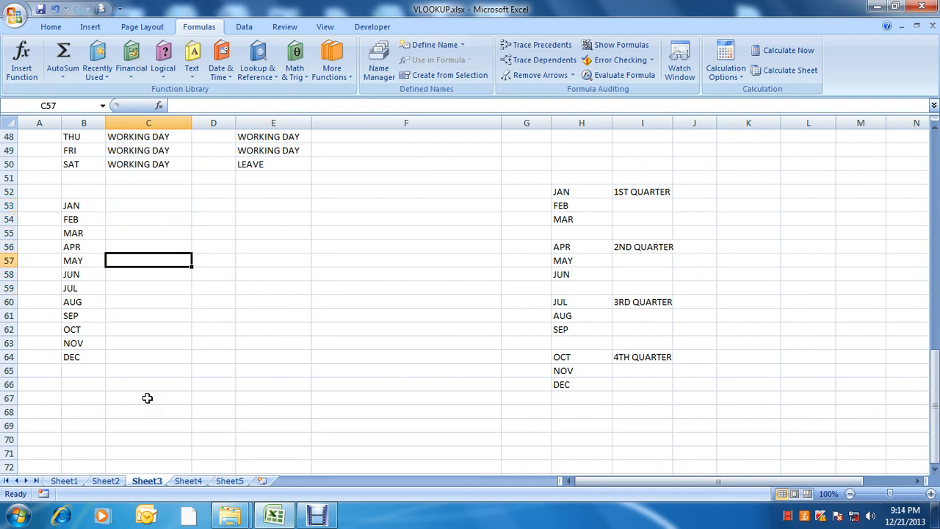
key("Up")
key("Up")
key("Up")
key("Up")
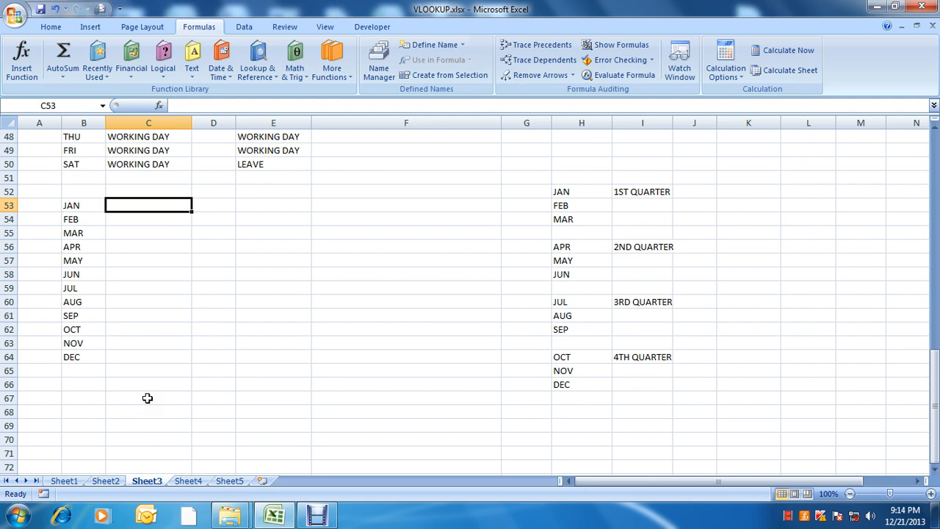
- Enter =OR(B53="JAN",B53="FEB",B53="MAR") in C53 beside JAN
key("Up")
key("Down")
key("Down")
key("Up")
type("=OR(")
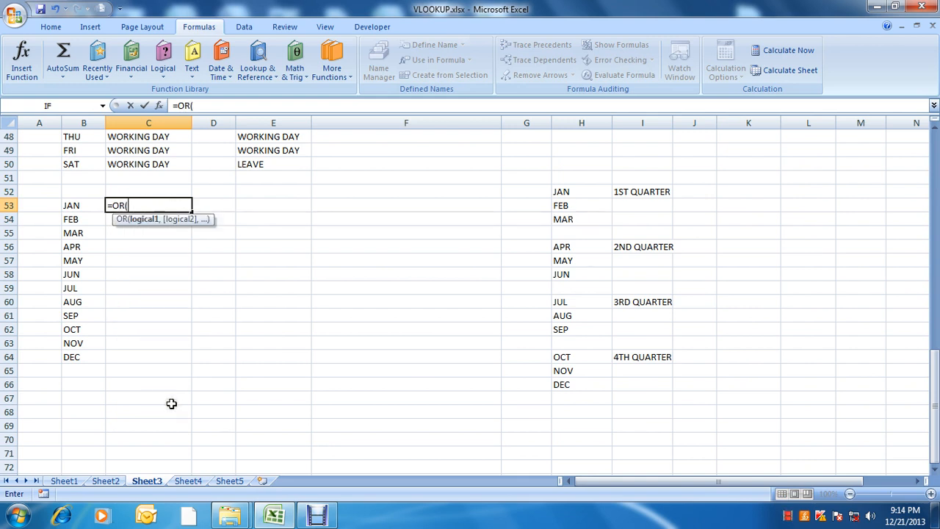
key("Left")
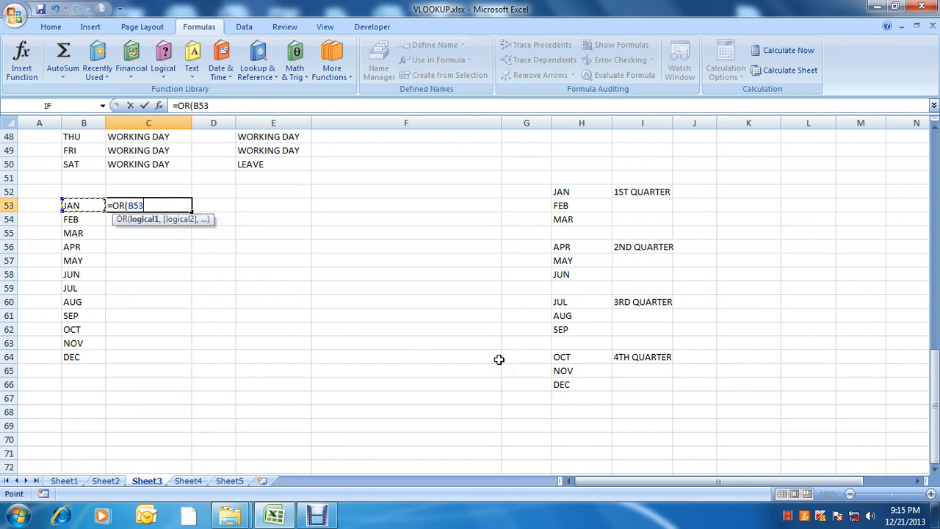
type("=\"JAN\",")
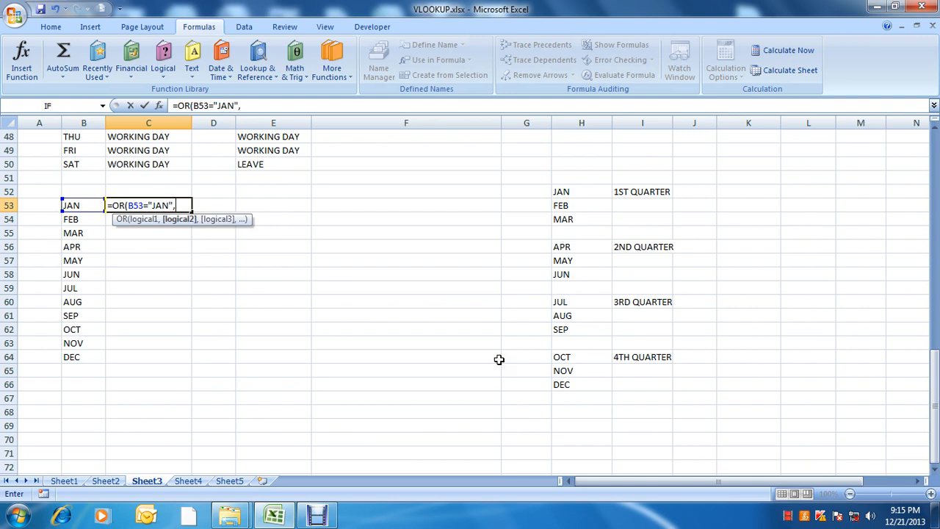
type("N")
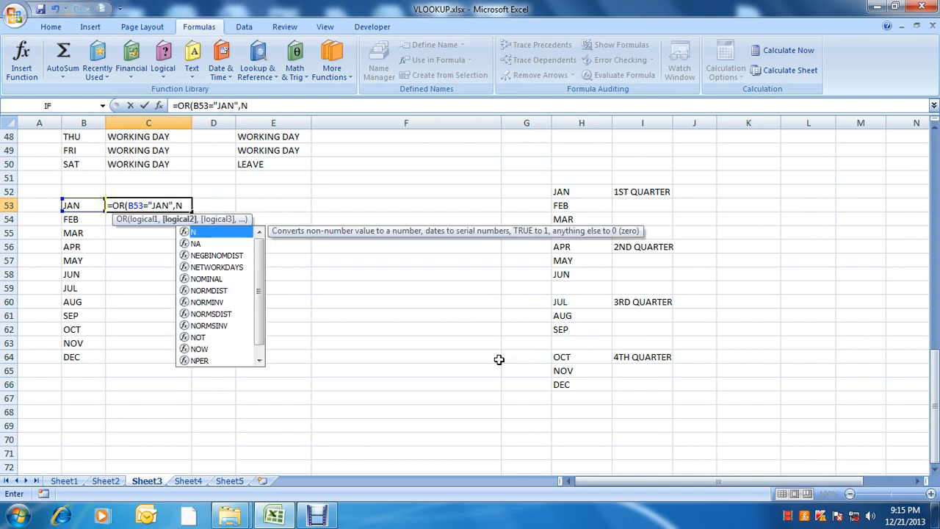
key("BackSpace")
type("B53=")
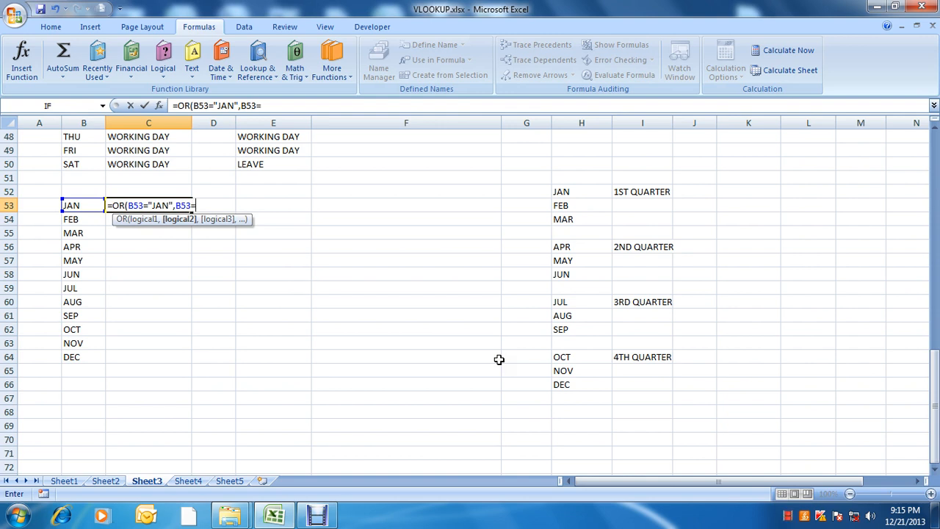
type("\"FEB\",")
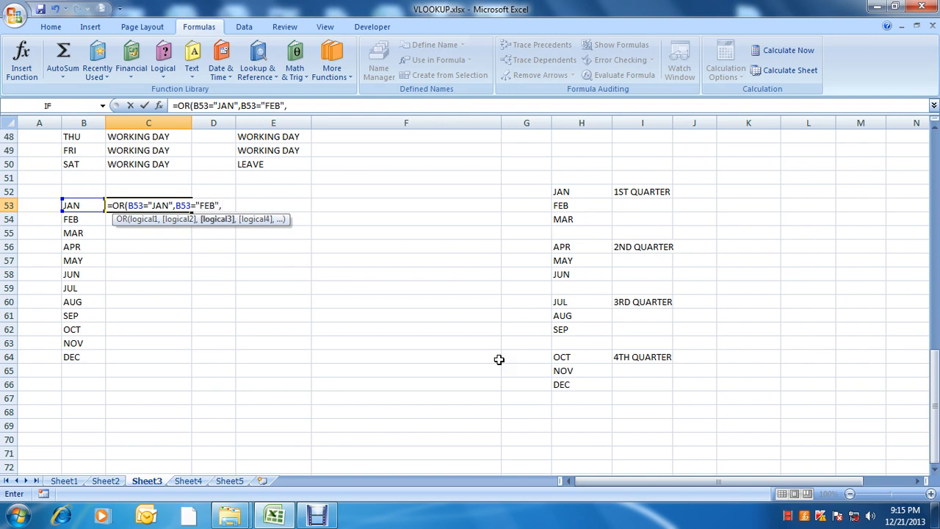
type("B53=\"MAR")
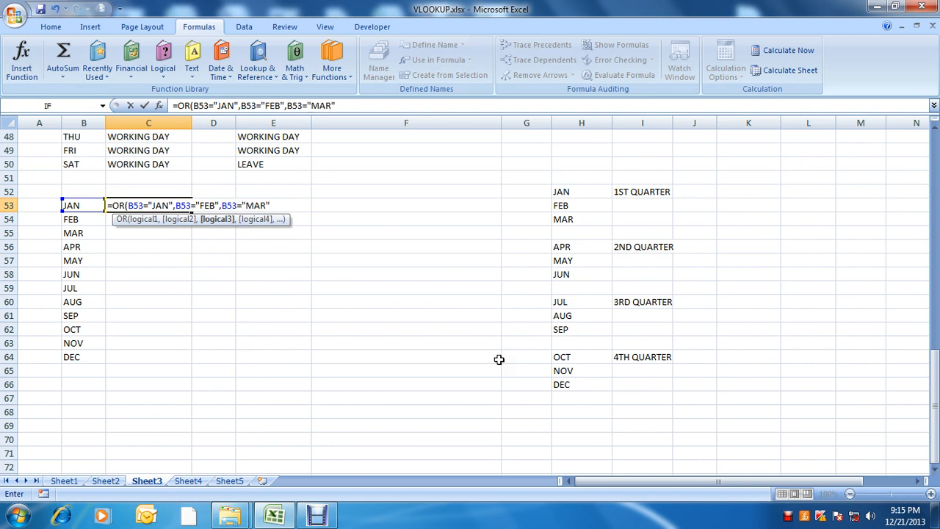
type("\"")
key("Return")
key("Up")
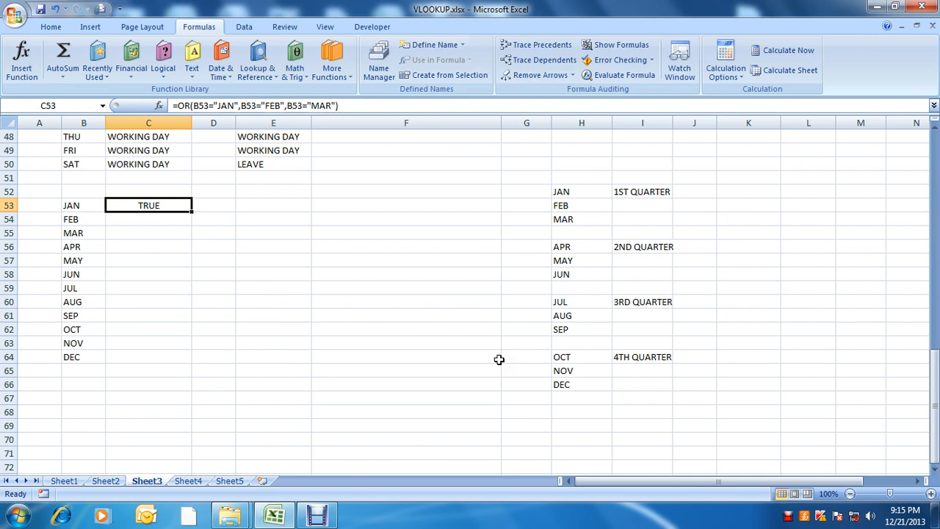
- Wrap the OR test in C53 in an IF that returns "1ST QUARTER" when true and "AA" when false
key("F2")
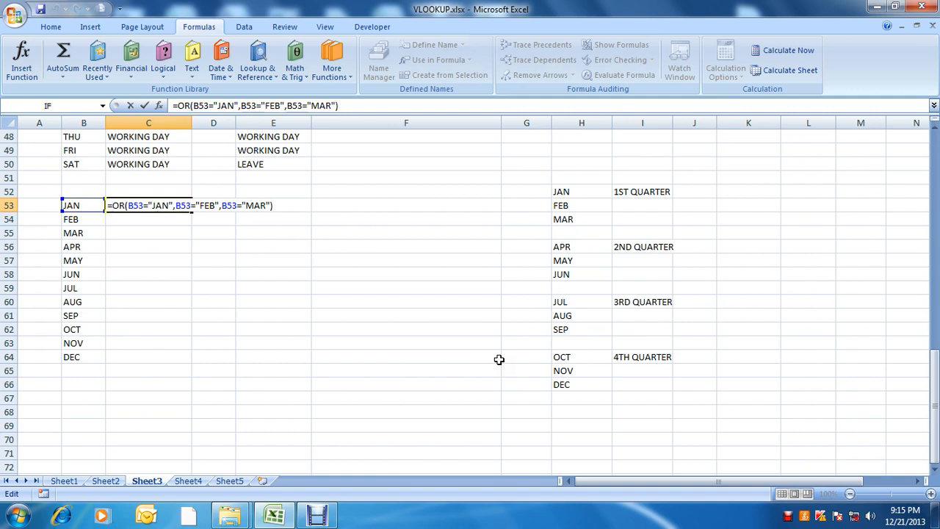
type("IF(")
type(",")
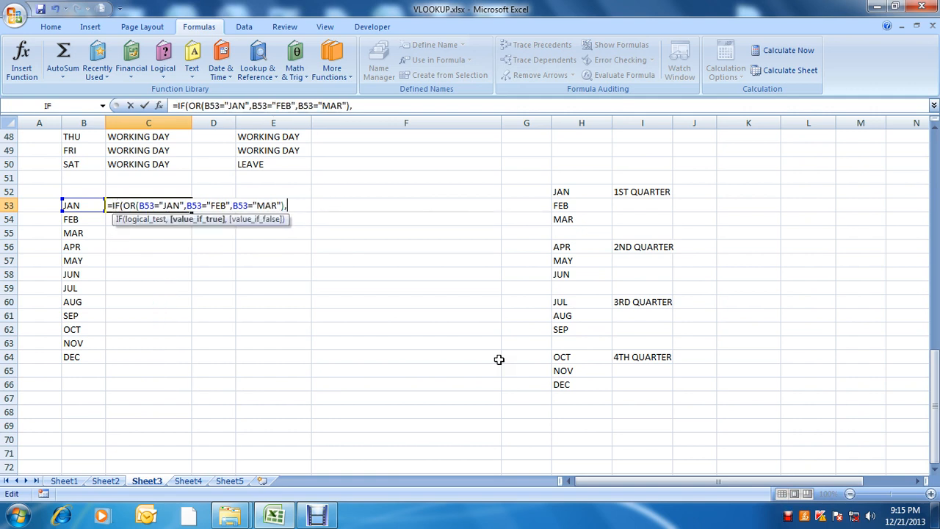
type("\"1ST QUARTER\",")
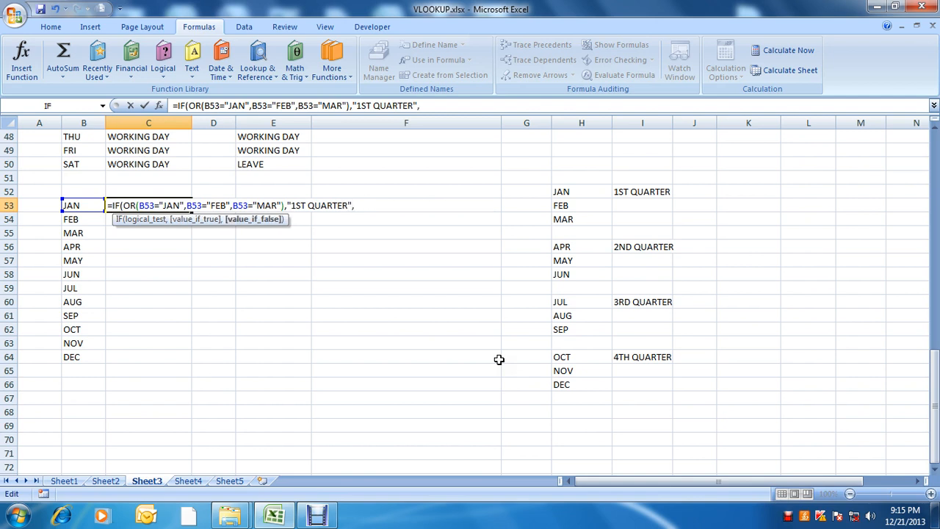
type("\"2")
key("BackSpace")
type("AA\"")
key("Return")
key("Return")
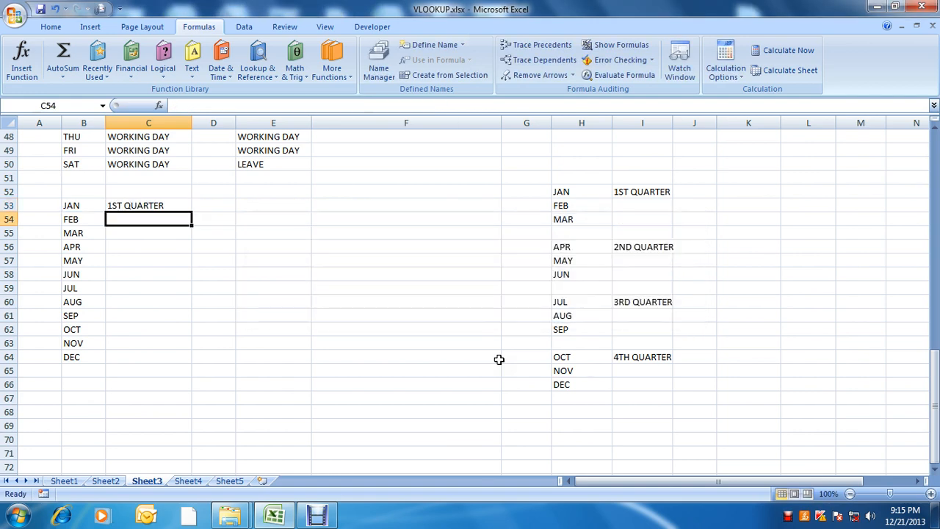
- Copy the C53 formula down to C54:C64, clearing the extra copy in C65
key("Up")
key("ctrl+c")
key("Down")
key("ctrl+v")
key("Down")
key("ctrl+v")
key("Down")
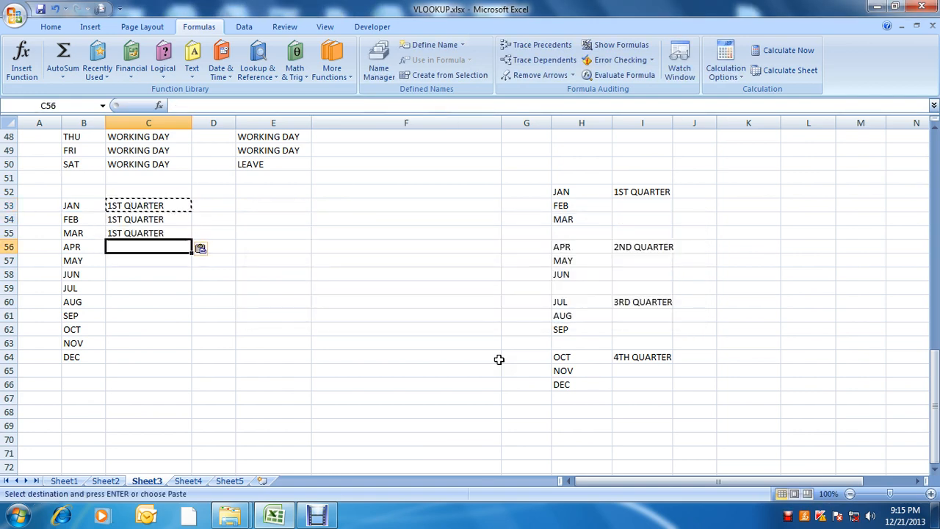
key("ctrl+v")
key("Down")
key("ctrl+v")
key("Down")
key("ctrl+v")
key("Down")
key("ctrl+v")
key("Down")
key("ctrl+v")
key("Down")
key("ctrl+v")
key("Down")
key("ctrl+v")
key("Down")
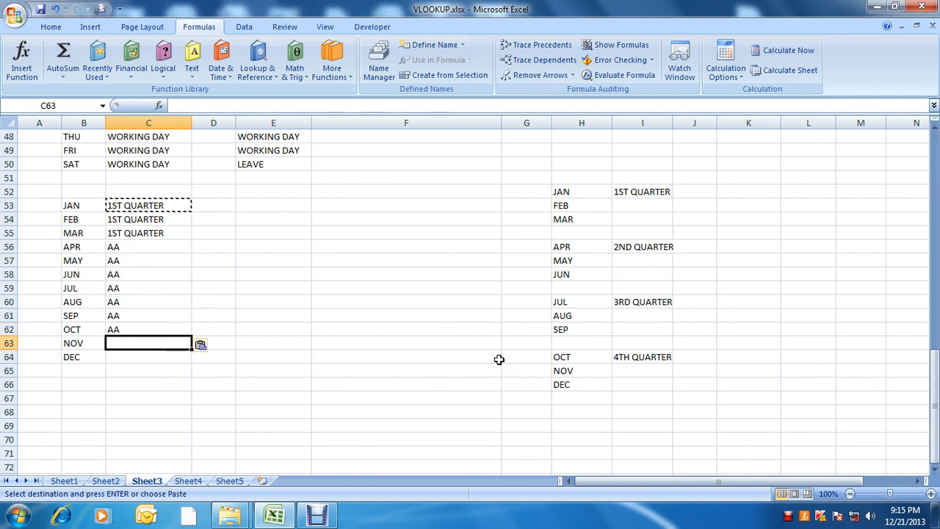
key("ctrl+v")
key("Down")
key("ctrl+v")
key("Down")
key("ctrl+v")
key("Delete")
- Check the copied results in column C against their months, including the formula in C53
key("Up")
key("Up")
key("Up")
key("Up")
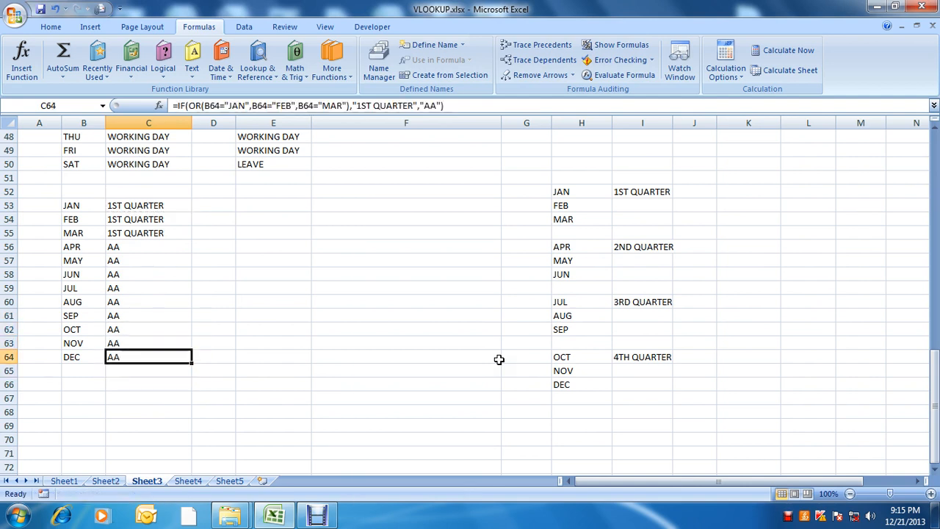
key("Up")
key("Up")
key("Up")
key("Up")
key("Up")
key("Up")
key("Up")
key("Up")
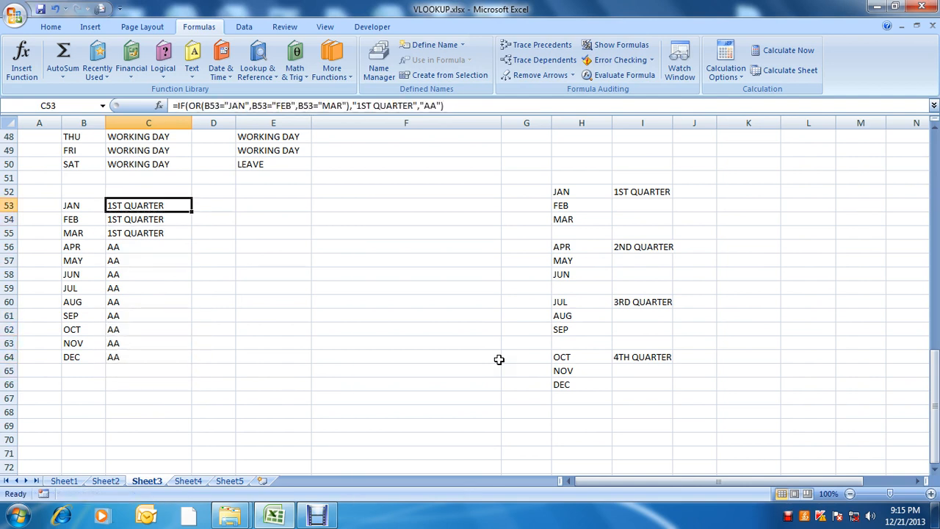
key("Left")
key("Right")
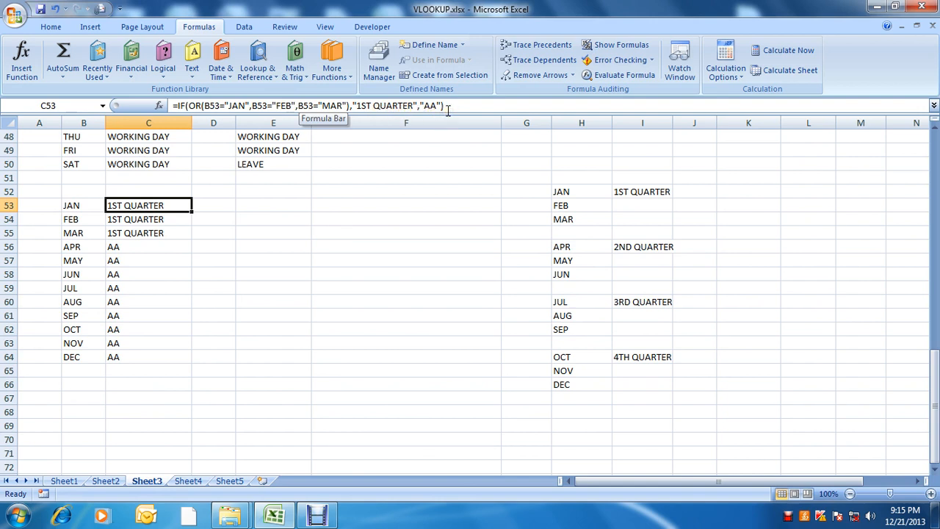
key("Down")
key("Down")
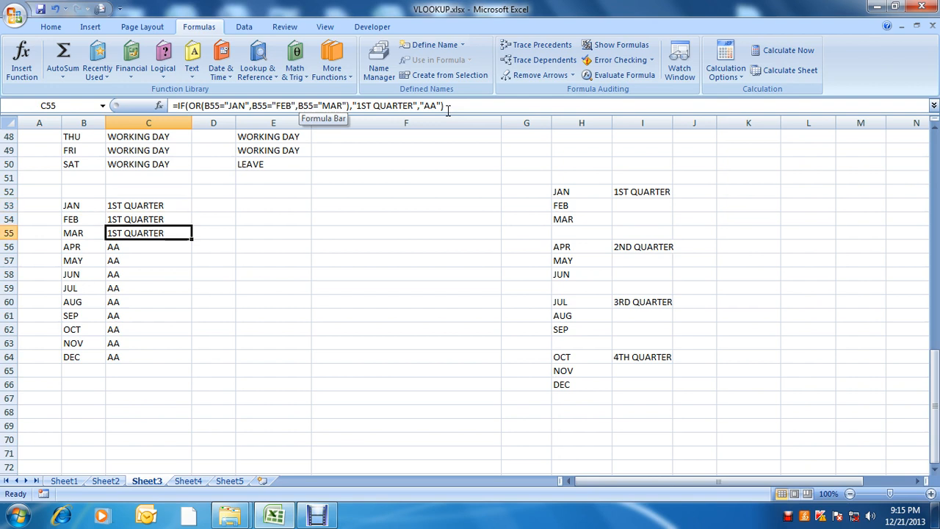
key("Left")
key("Down")
key("Right")
key("Up")
key("Up")
key("Up")
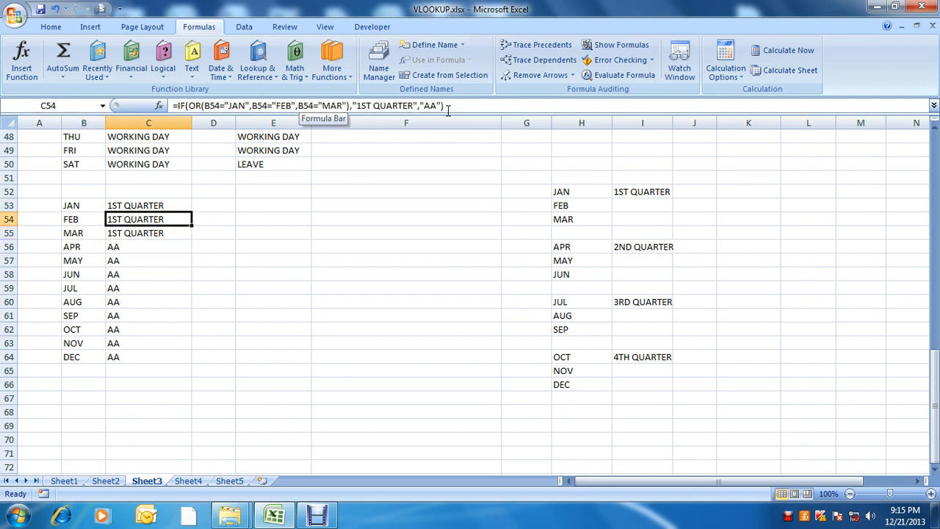
- Replace the "AA" argument in the C53 formula with the opening of a nested IF function
key("F2")
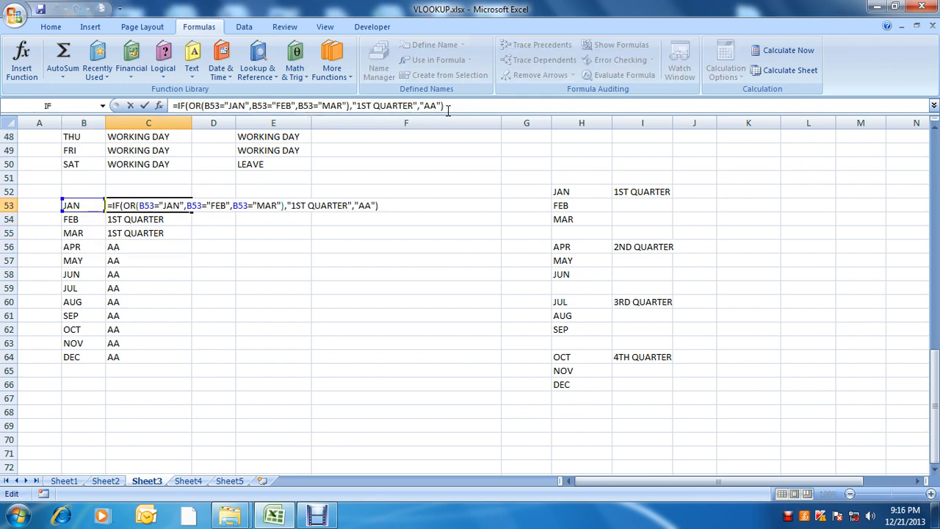
key("BackSpace")
key("BackSpace")
key("BackSpace")
key("BackSpace")
key("BackSpace")
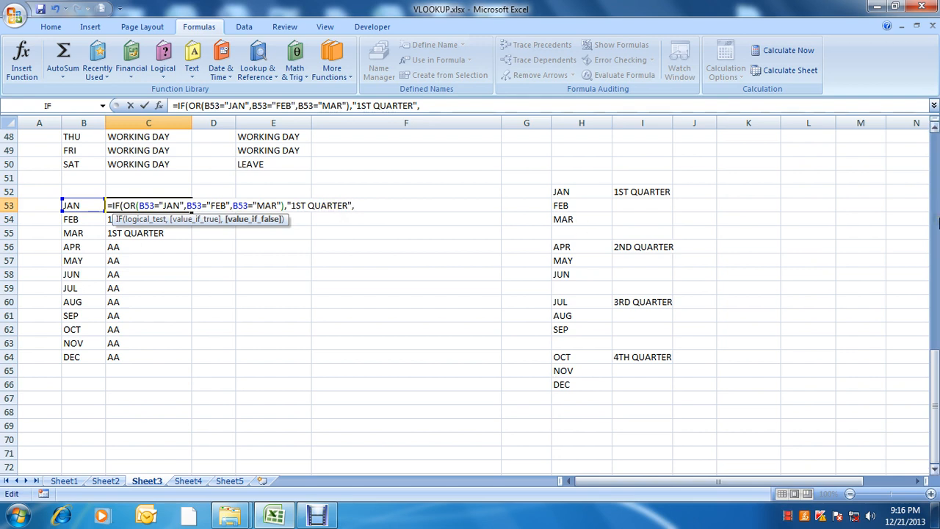
type("IF(")
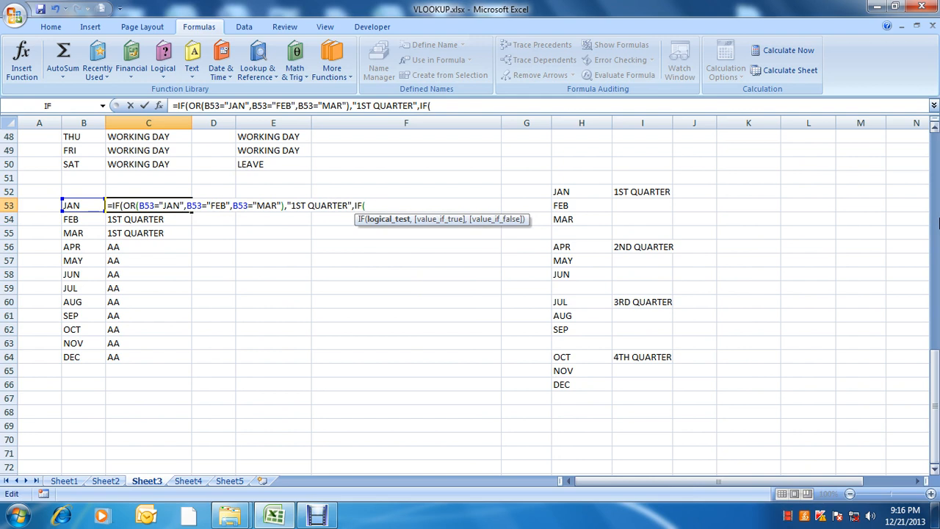
type("B53=\"APR")
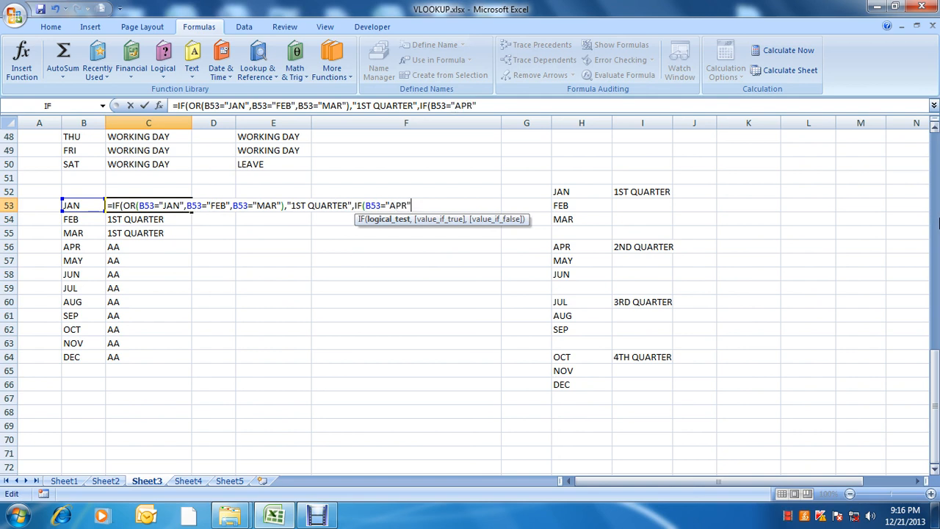
type("\"")
key("BackSpace")
key("BackSpace")
key("BackSpace")
key("BackSpace")
key("BackSpace")
key("BackSpace")
key("BackSpace")
key("BackSpace")
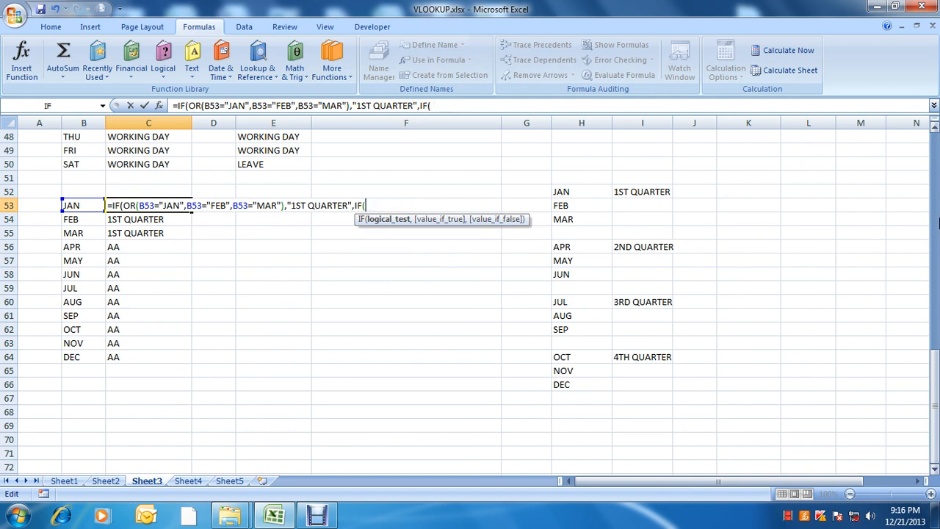
- Start an OR test inside the nested IF in C53, comparing B53 with "APR" and "MAR" and opening a third comparison
type("OR")
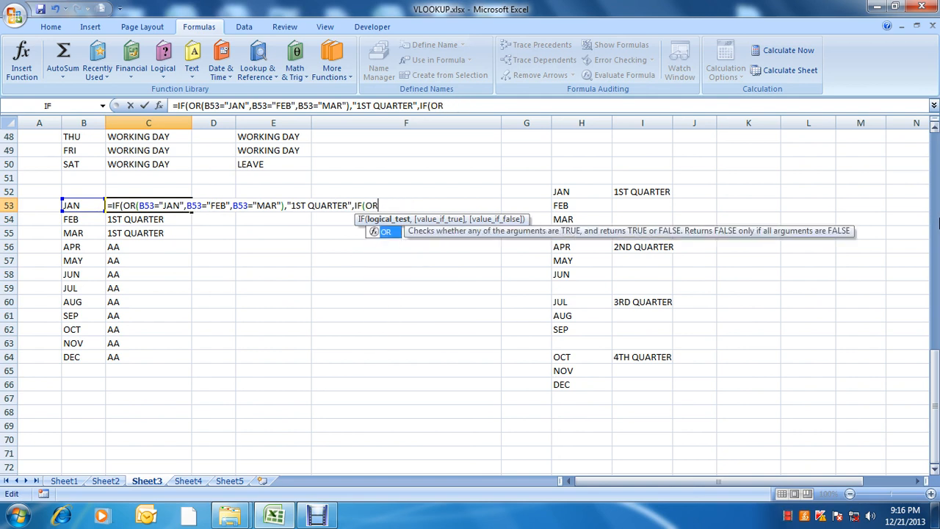
type("(")
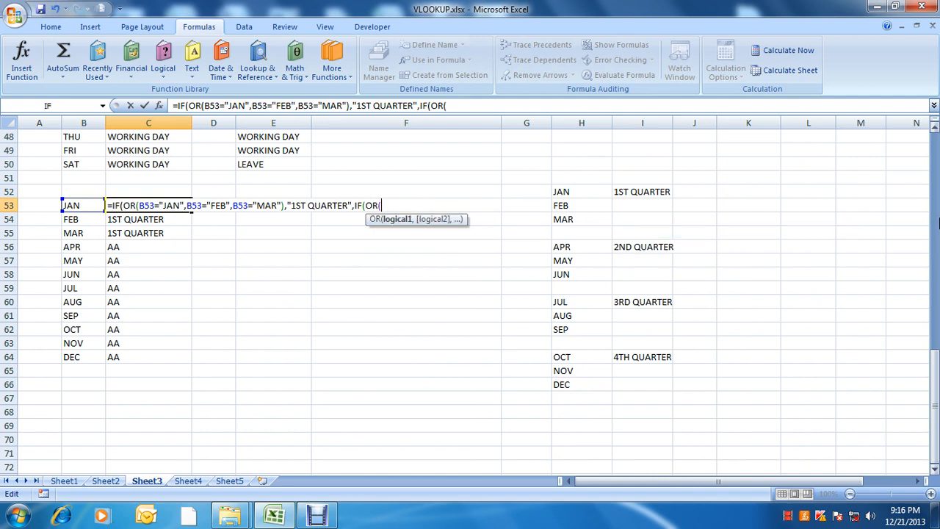
type("B53=\"APR")
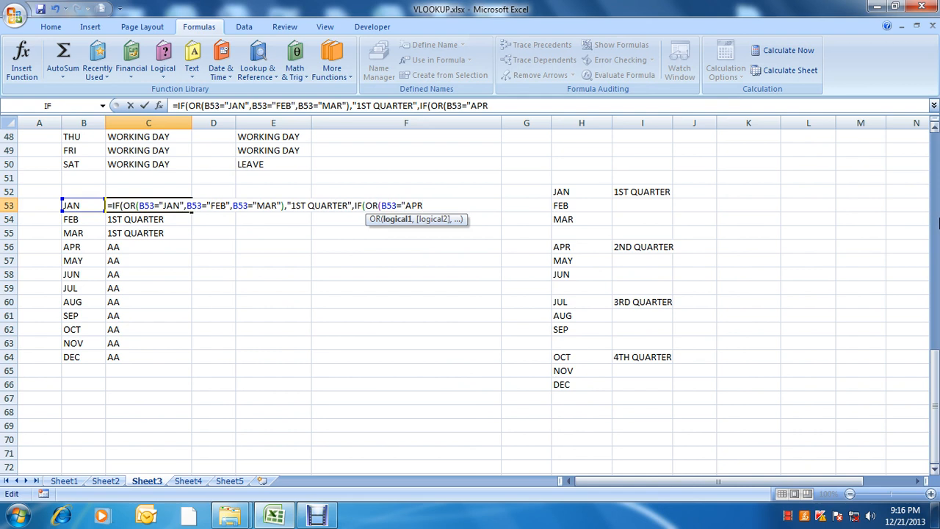
type("\",B5")
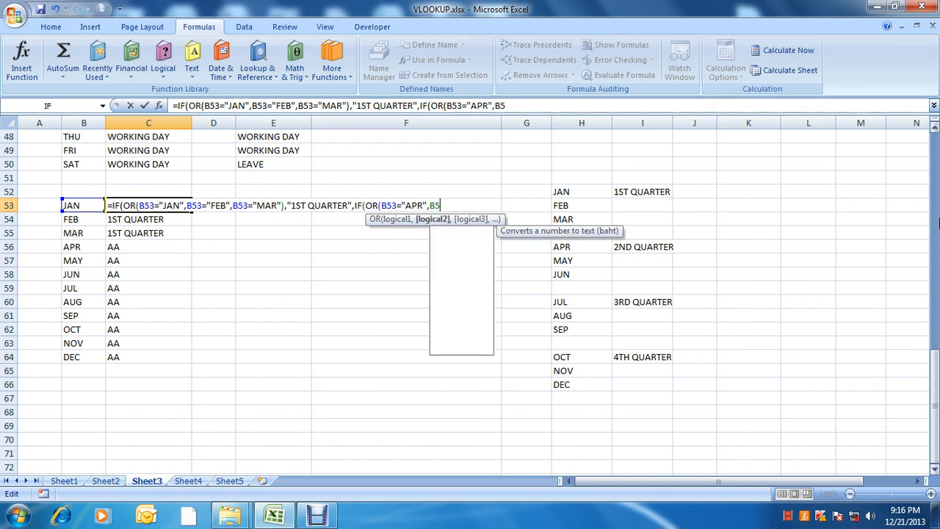
type("3=\"MAR")
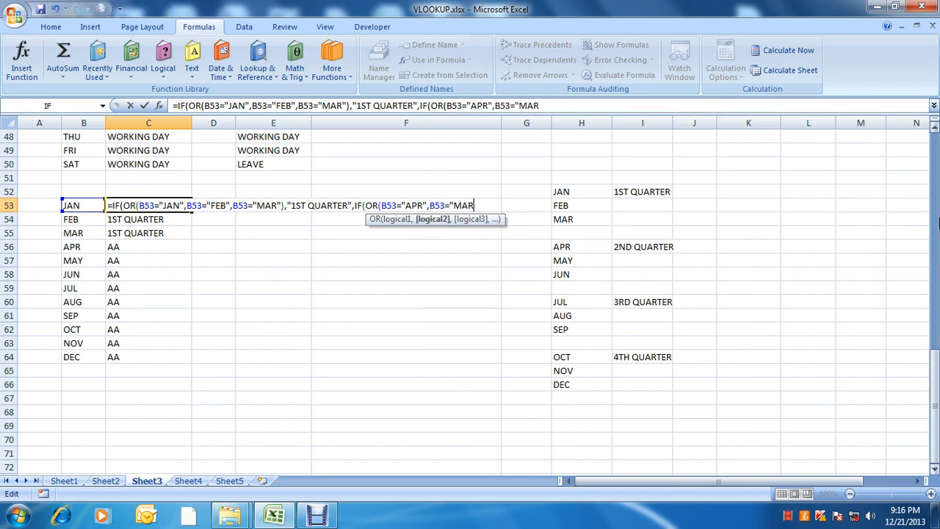
type("\",OR=")
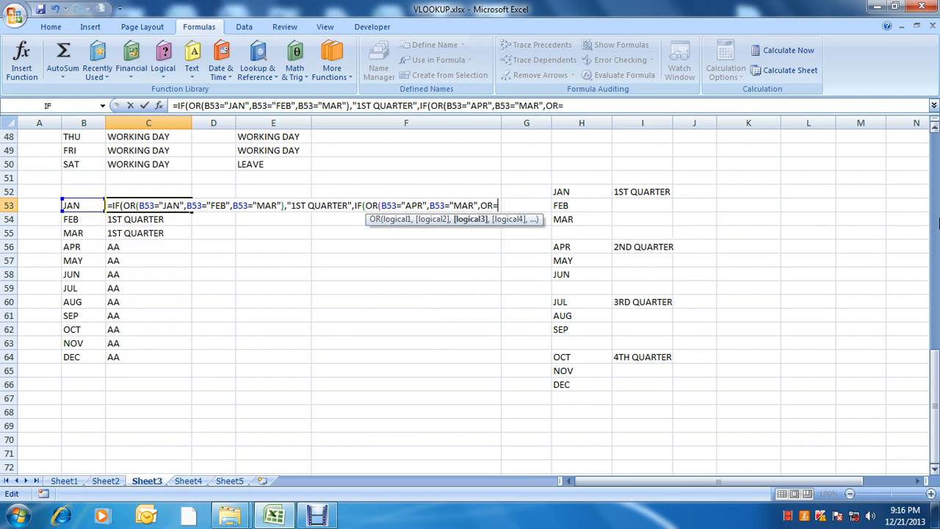
key("BackSpace")
key("BackSpace")
key("BackSpace")
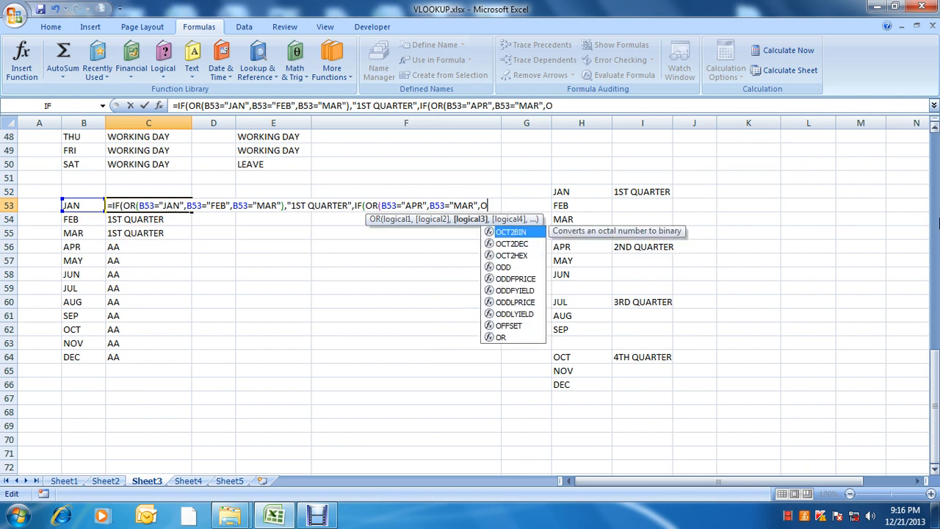
type("B53=\"")
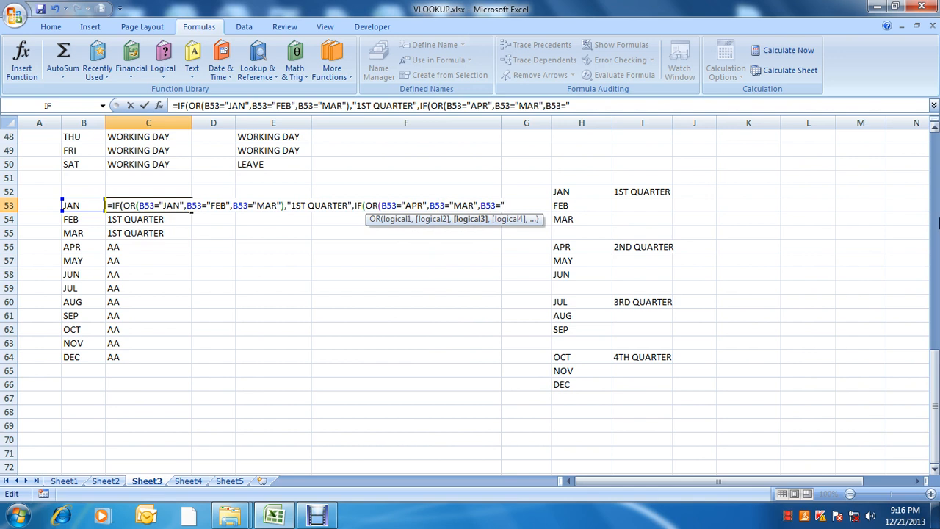
- Change the nested OR's second month to "MAY" and complete its third comparison with "JUN"
key("Left")
key("Left")
key("Left")
key("Left")
key("Delete")
type("Y")
key("Right")
key("Right")
key("Right")
key("Right")
key("Right")
key("Right")
type("JUN\"")
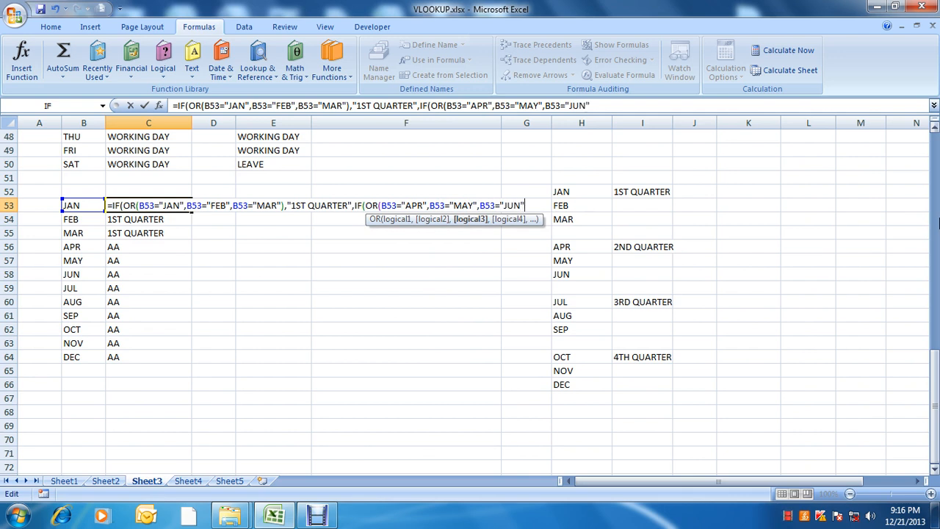
- Append "2ND QUTER" and "AA" after the "JUN" comparison in the C53 formula
type(",2")
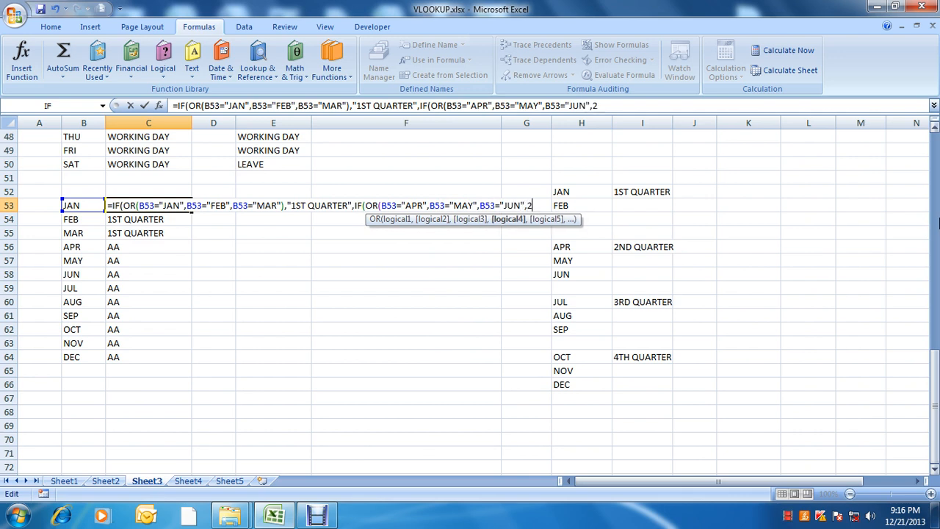
key("BackSpace")
type("\"2ND Q")
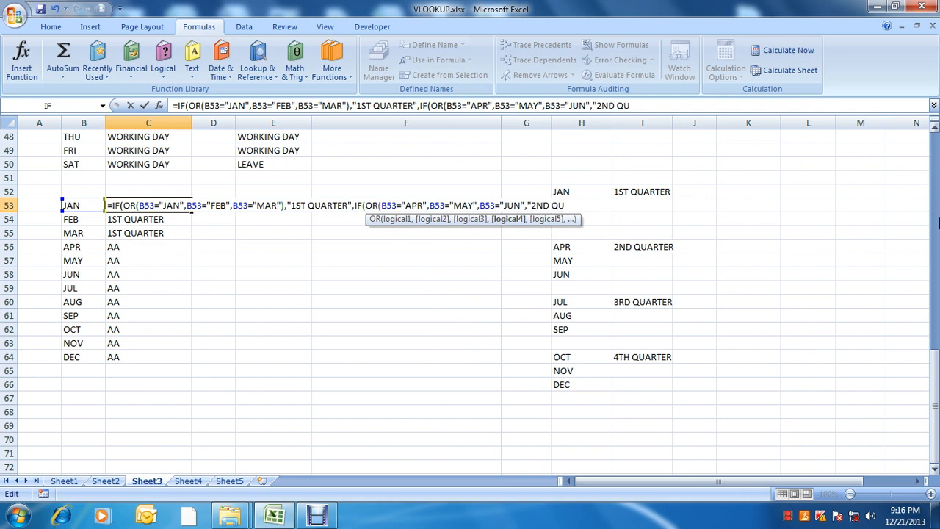
type("UTER\",\"AA\"")
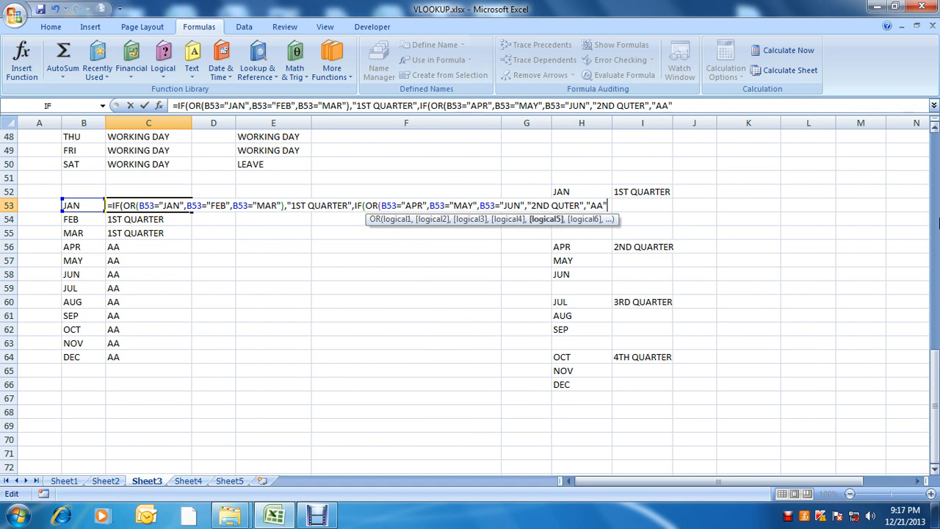
- Try to enter the C53 formula without closing its parentheses
key("Return")
key("Return")
key("Page_Down")
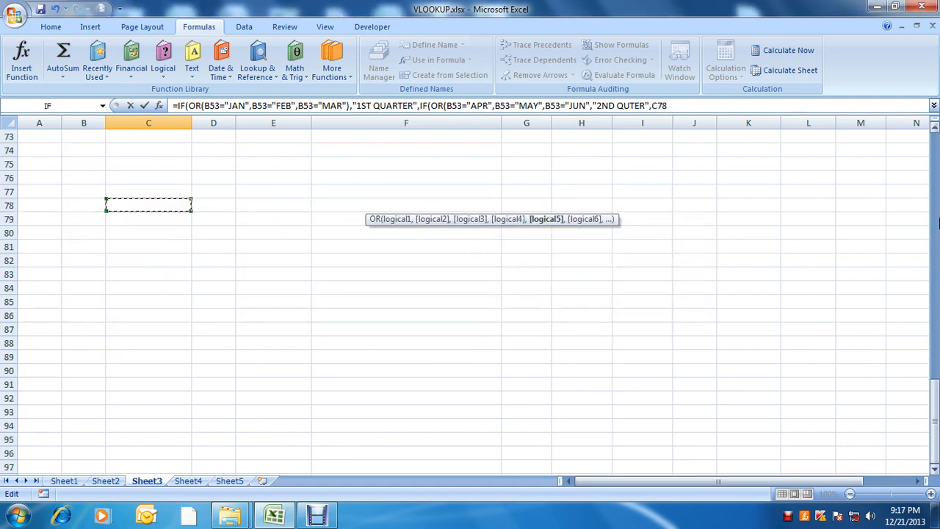
key("Return")
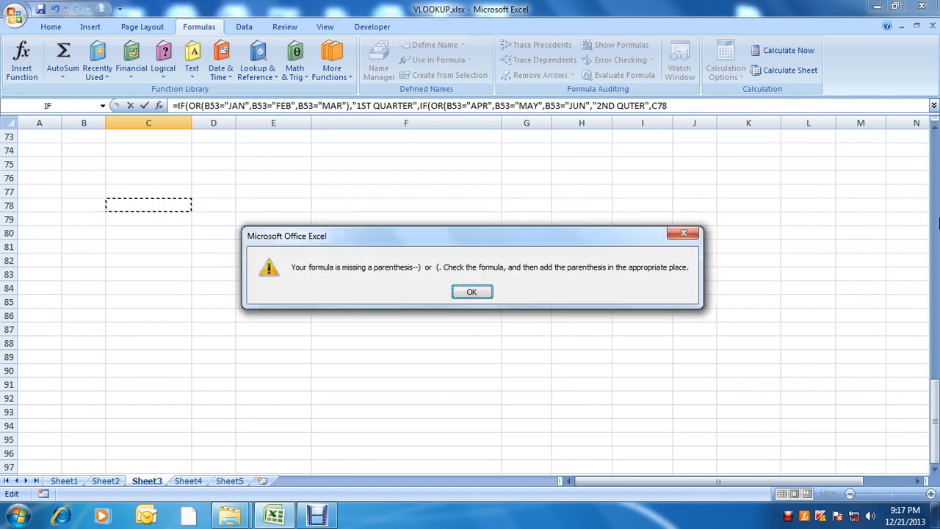
key("Return")
scroll(938, 224, "up", 11)
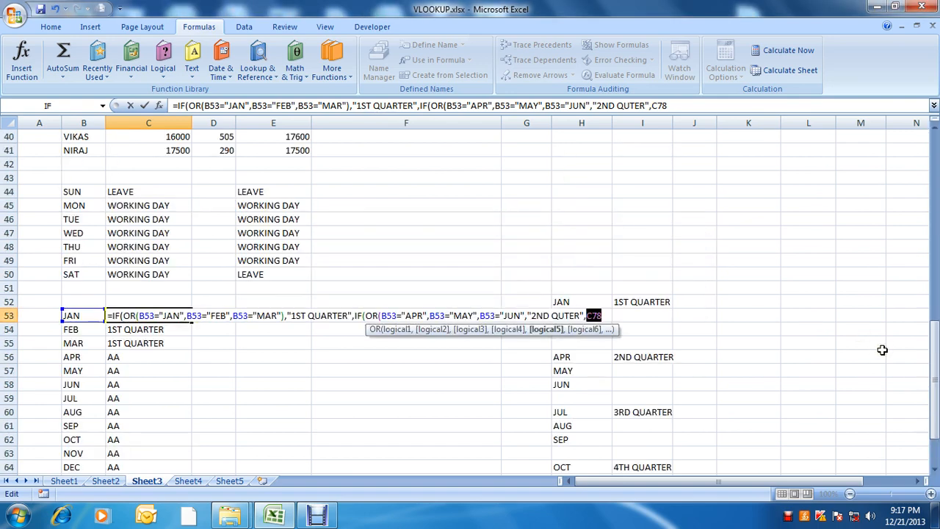
key("Page_Down")
scroll(882, 350, "up", 6)
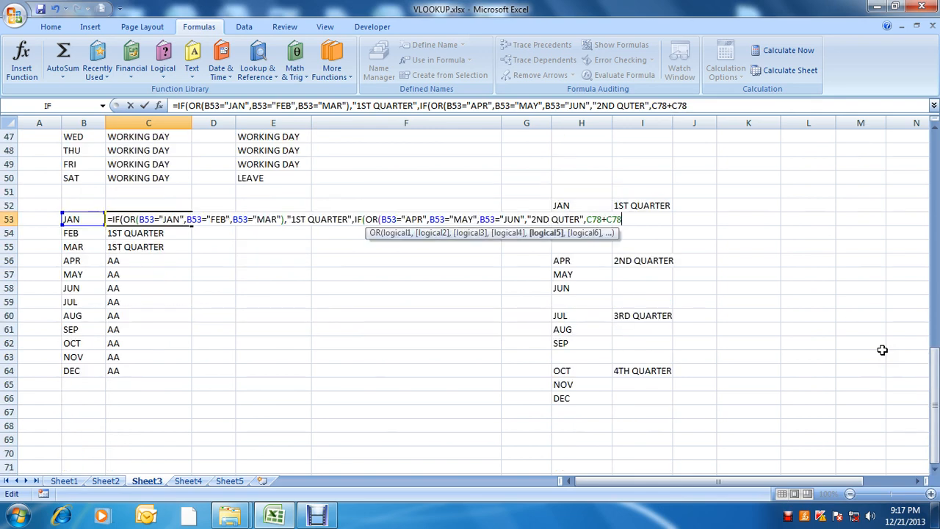
- Trim the stray C78+C78 reference at the end of the C53 formula down to 8
left_click(587, 219)
key("Delete")
key("Delete")
key("Delete")
key("Delete")
key("Delete")
key("Delete")
- Close the second OR test after "JUN" with a parenthesis and enter the formula, accepting Excel's proposed correction
key("Left")
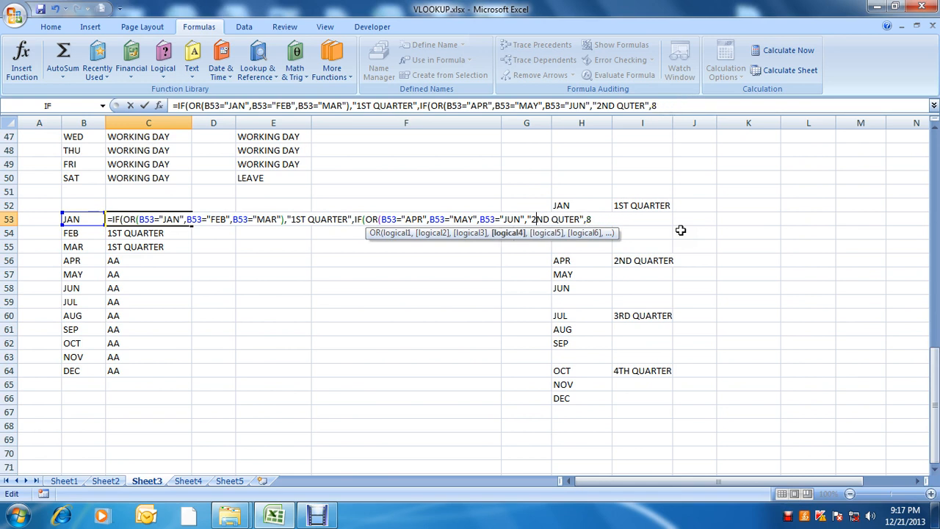
key("Left")
key("Left")
type(")")
key("Return")
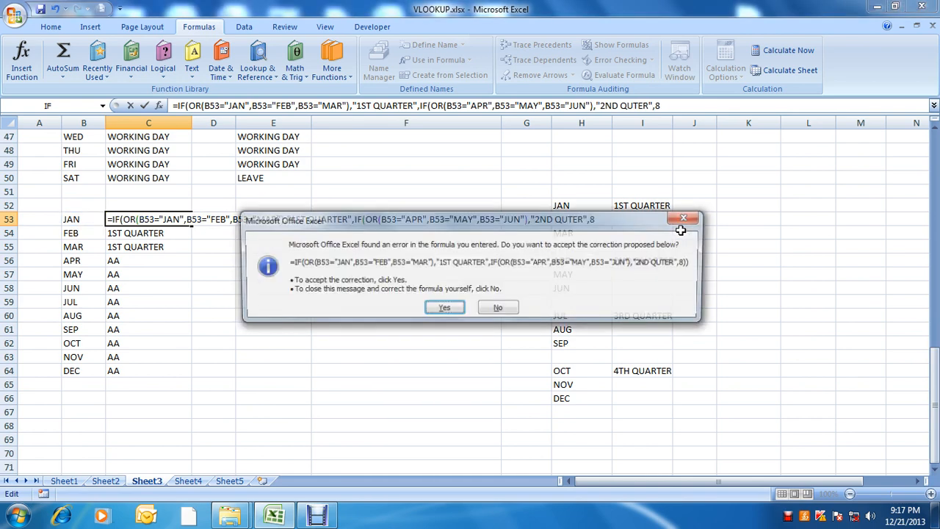
key("Return")
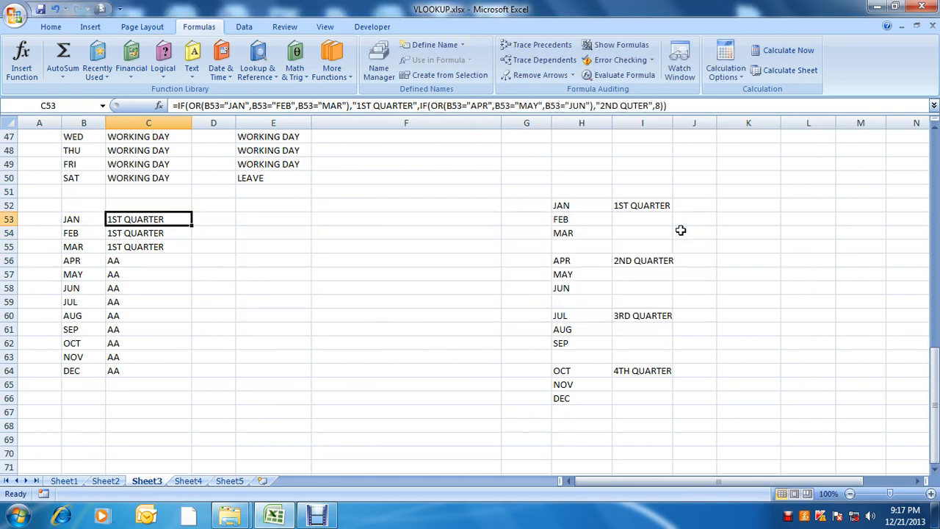
- Copy the C53 formula down to C54:C64
key("ctrl+c")
key("Down")
key("ctrl+v")
key("Down")
key("ctrl+v")
key("Down")
key("ctrl+v")
key("Down")
key("ctrl+v")
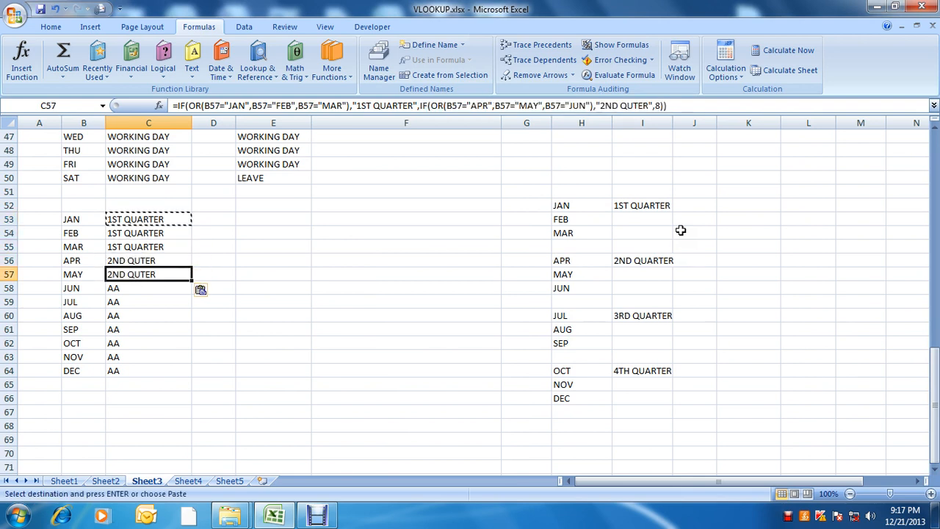
key("Down")
key("ctrl+v")
key("Down")
key("ctrl+v")
key("Down")
key("ctrl+v")
key("Down")
key("ctrl+v")
key("Down")
key("ctrl+v")
key("Down")
key("ctrl+v")
key("Down")
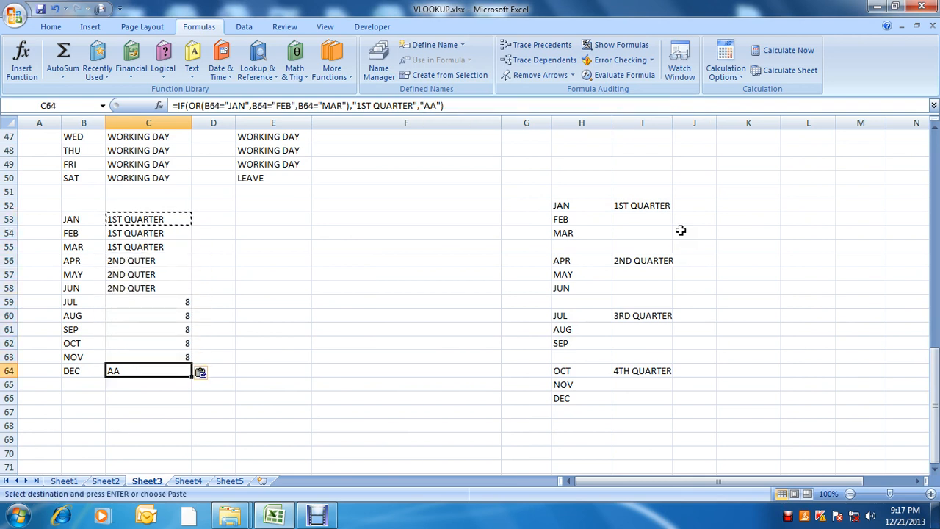
key("ctrl+v")
key("Escape")
- Replace the final 8 argument in the C53 formula with the opening of a nested IF containing an OR test
key("Up")
key("Up")
key("Up")
key("Up")
key("Up")
key("Up")
key("Up")
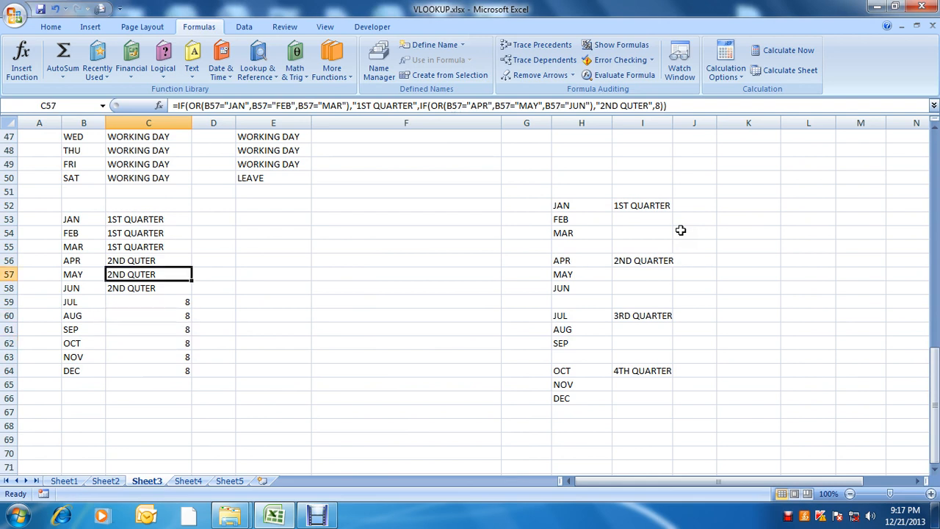
key("Up")
key("Up")
key("Up")
key("Up")
key("Down")
key("Up")
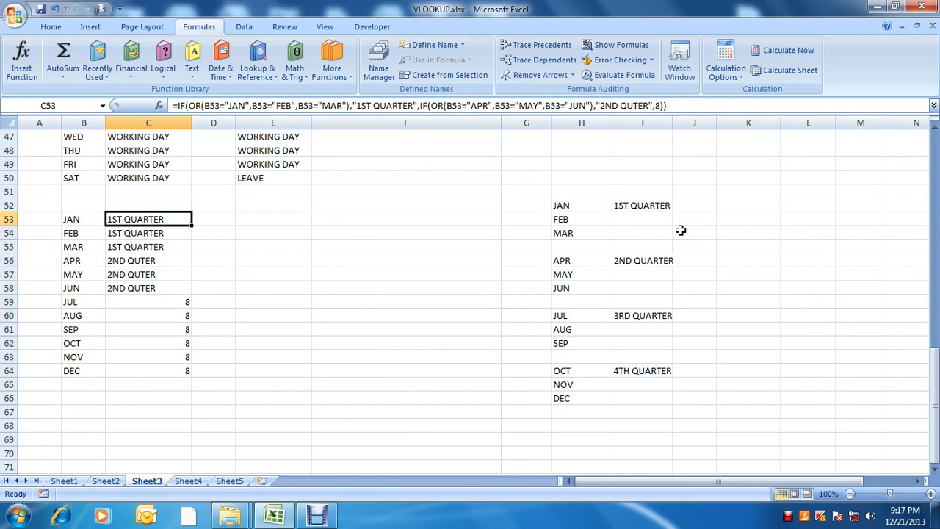
key("F2")
key("BackSpace")
key("BackSpace")
key("BackSpace")
key("BackSpace")
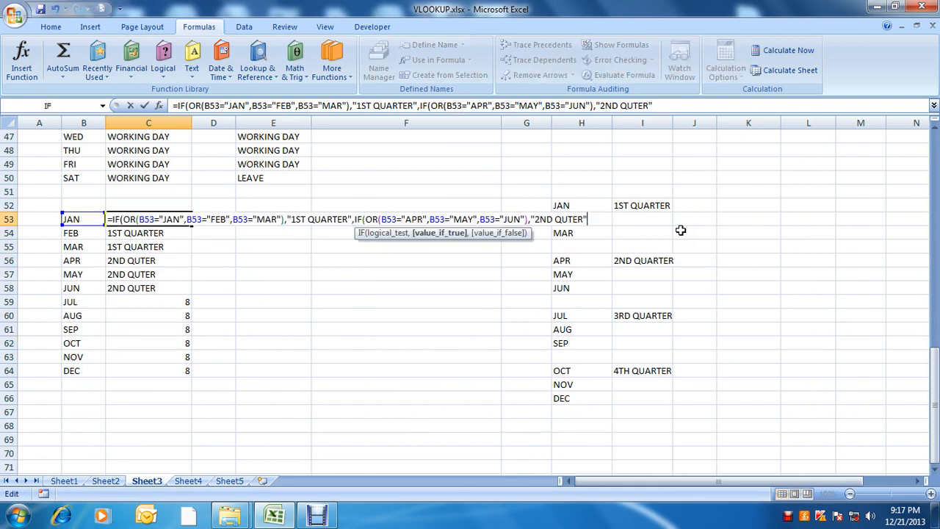
type(",")
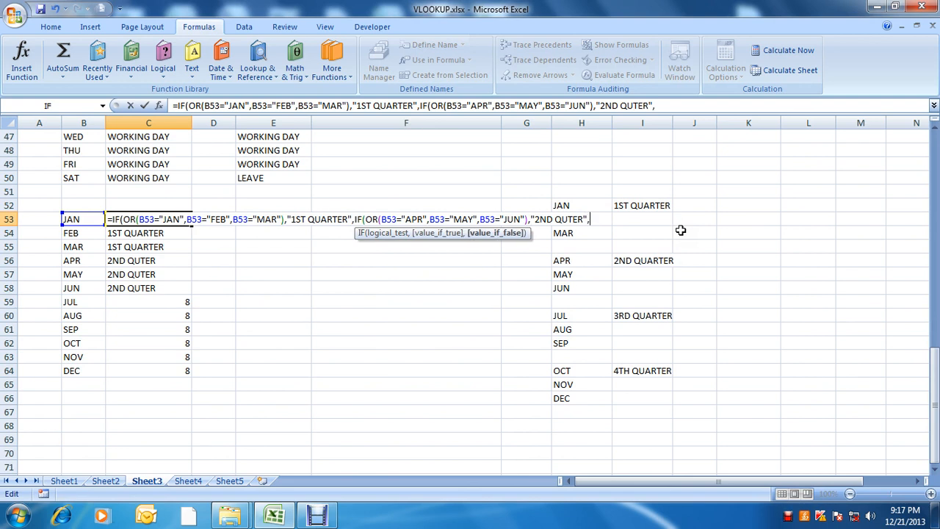
type("IF(O")
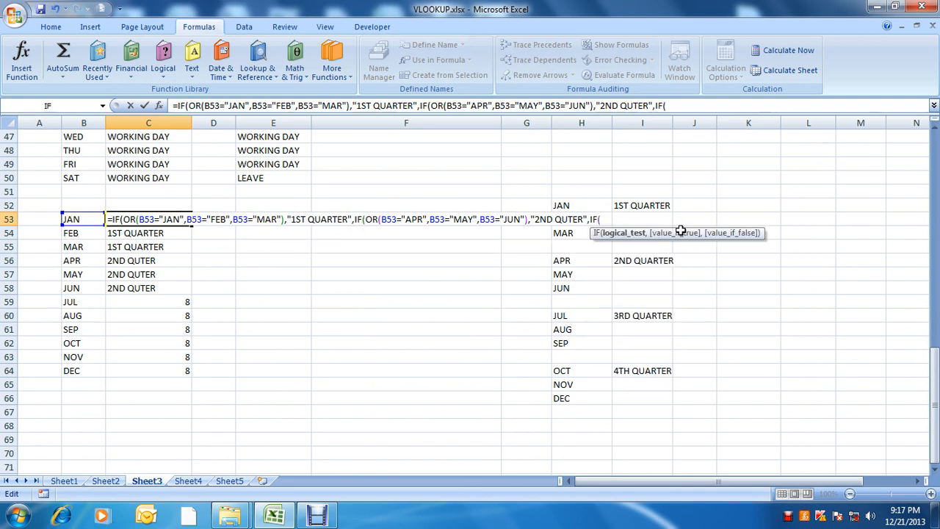
type("R(")
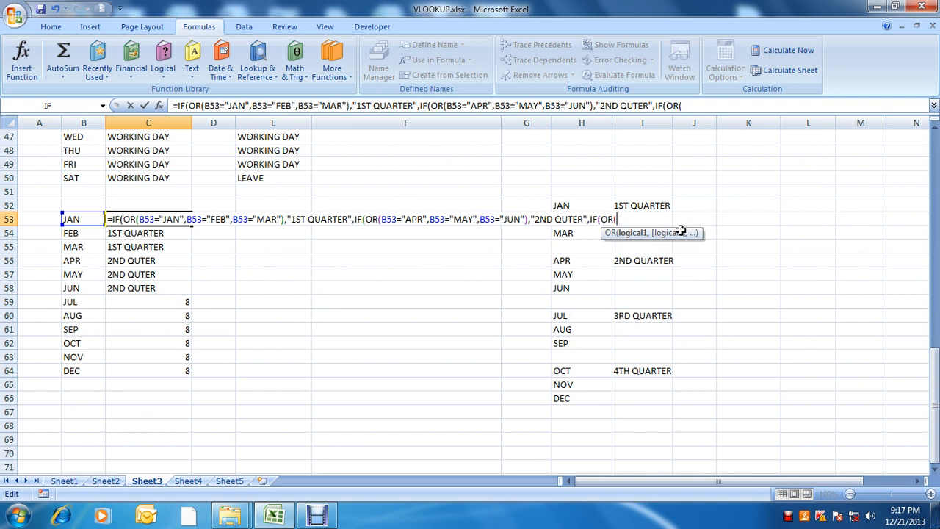
- Fill the third OR test in C53 with comparisons of B53 to "JUL", "AUG" and "SEP", and close it
type("B53=\"JUL\",")
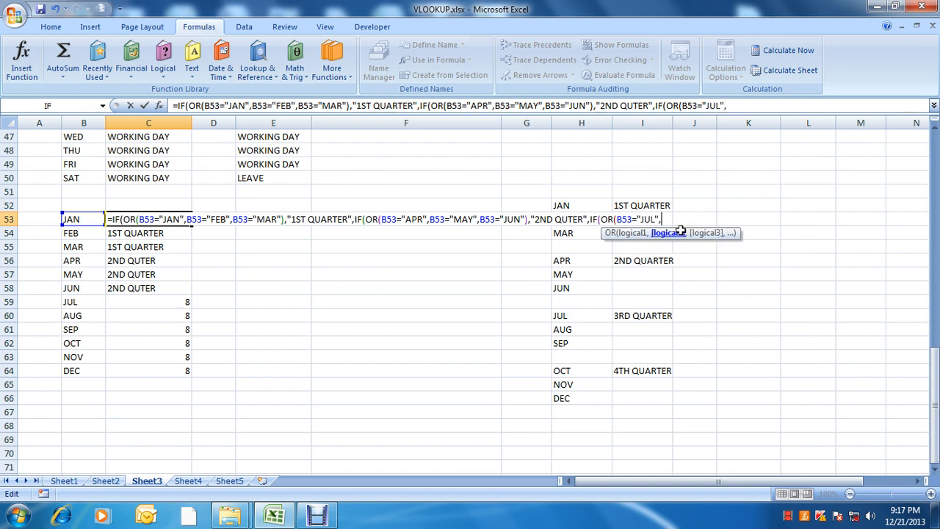
type("B53=\"AUG")
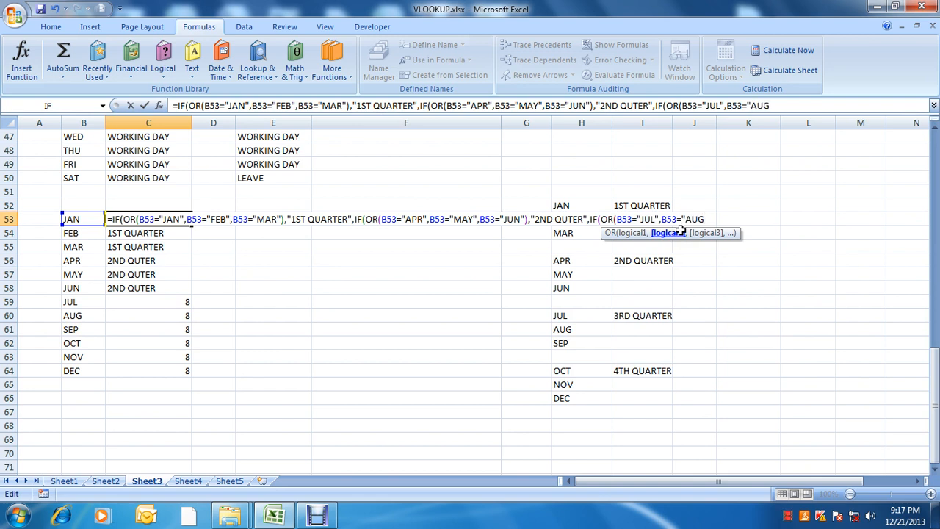
type("\",B53=")
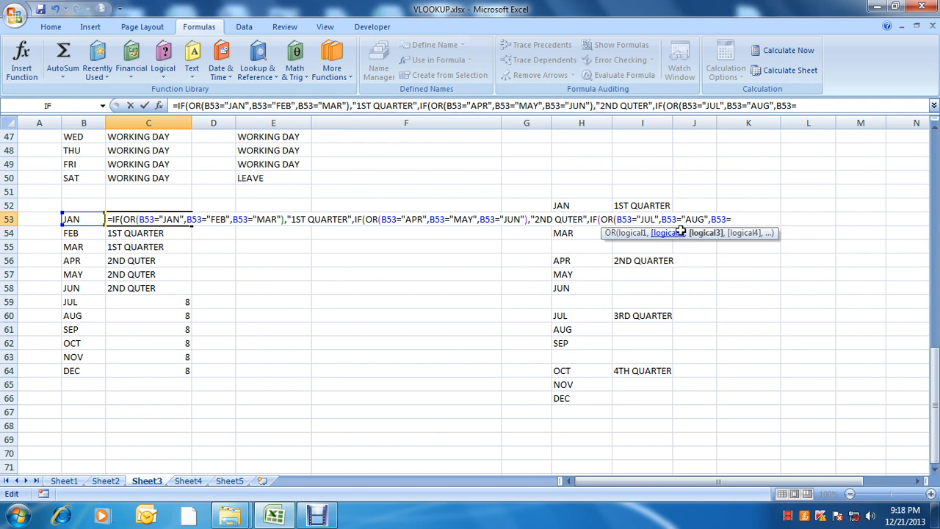
type("\"SEP\",")
key("BackSpace")
type(")")
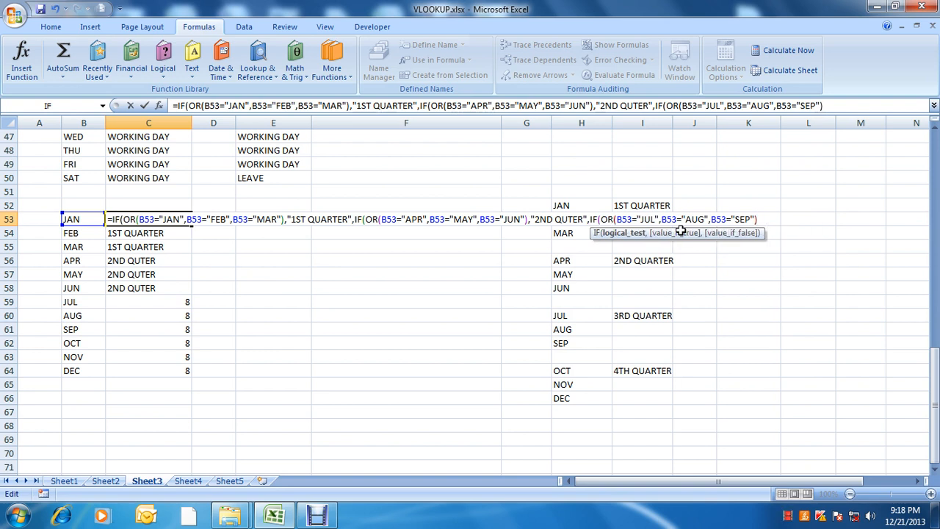
- Add "3RD QUTR" and "4TH QUTR" as the last IF results in C53 and enter the formula, accepting the proposed correction
type(",3")
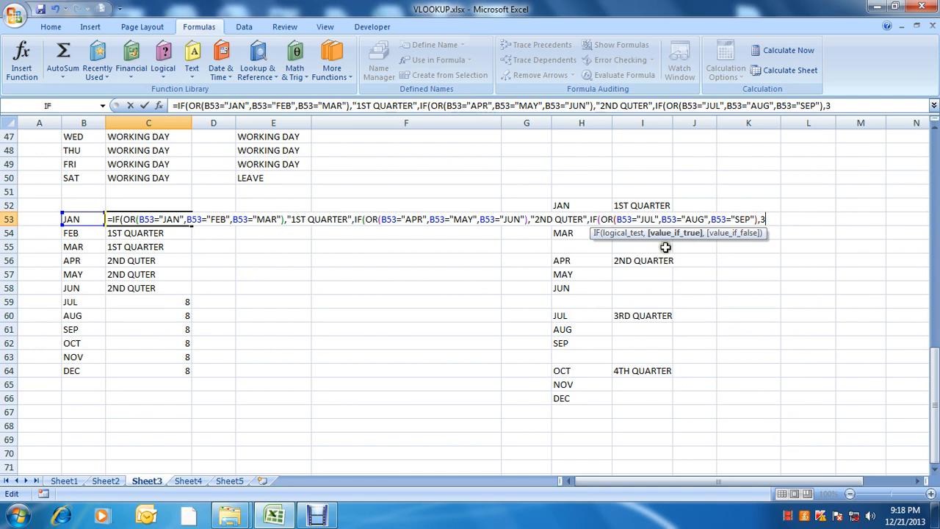
key("BackSpace")
type("\"3RD Q")
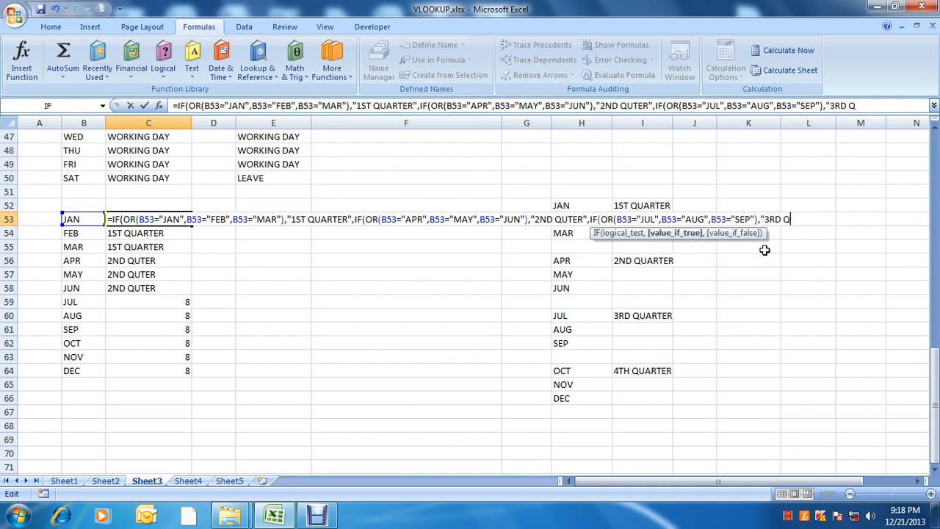
type("UTR\",")
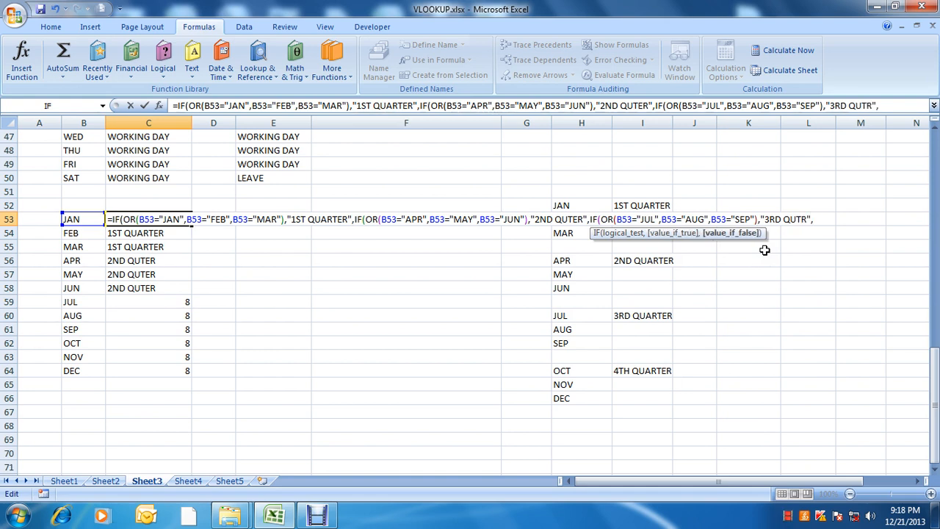
type("\"4TH QUTR")
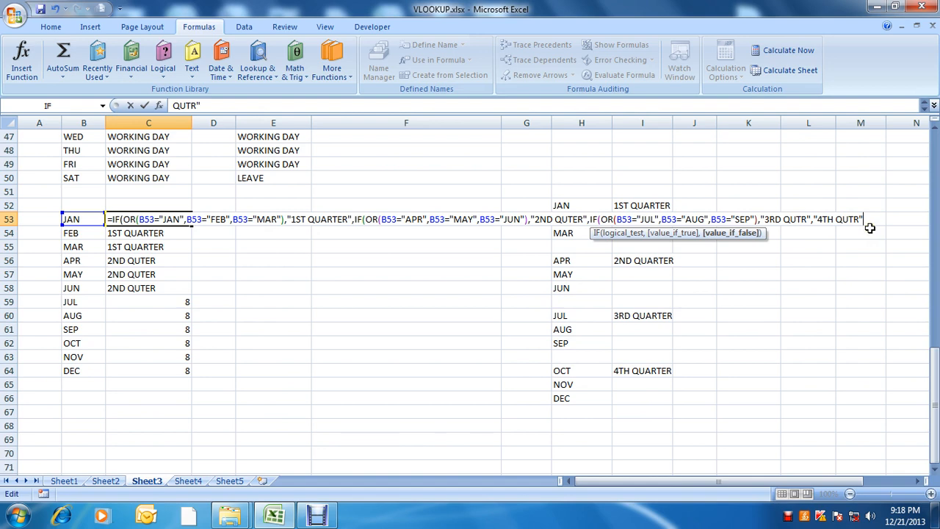
key("Return")
key("Return")
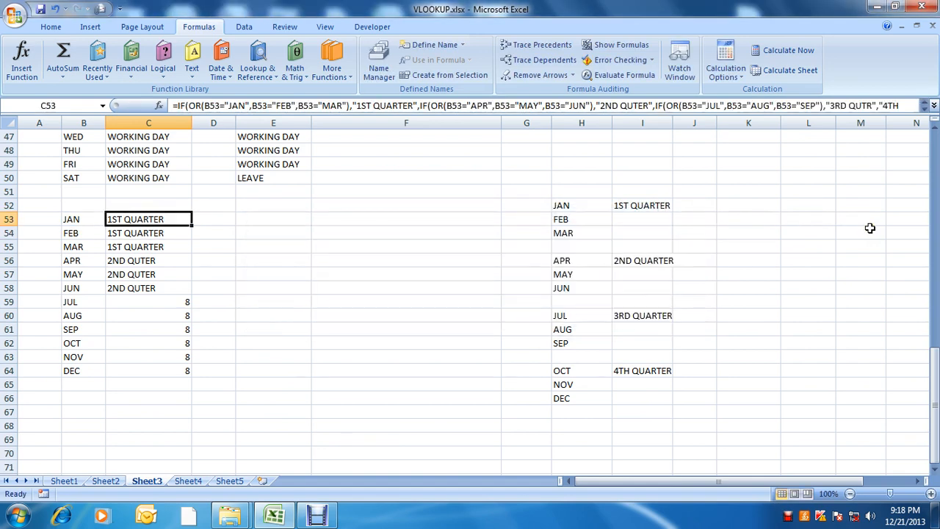
- Copy the completed C53 formula down through C64 so every month uses it
key("ctrl+c")
key("Down")
key("Down")
key("ctrl+v")
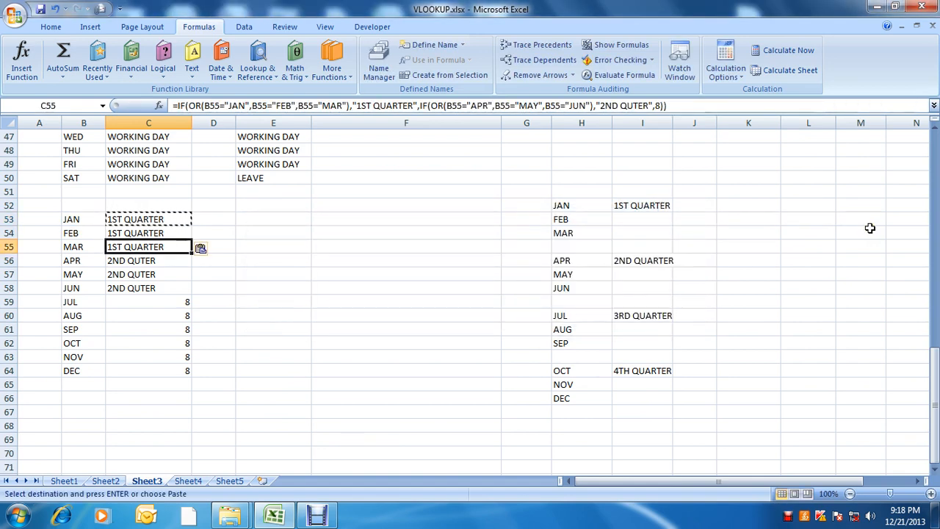
key("Down")
key("ctrl+v")
key("Down")
key("ctrl+v")
key("Down")
key("ctrl+v")
key("Down")
key("ctrl+v")
key("Down")
key("ctrl+v")
key("Down")
key("ctrl+v")
key("Down")
key("ctrl+v")
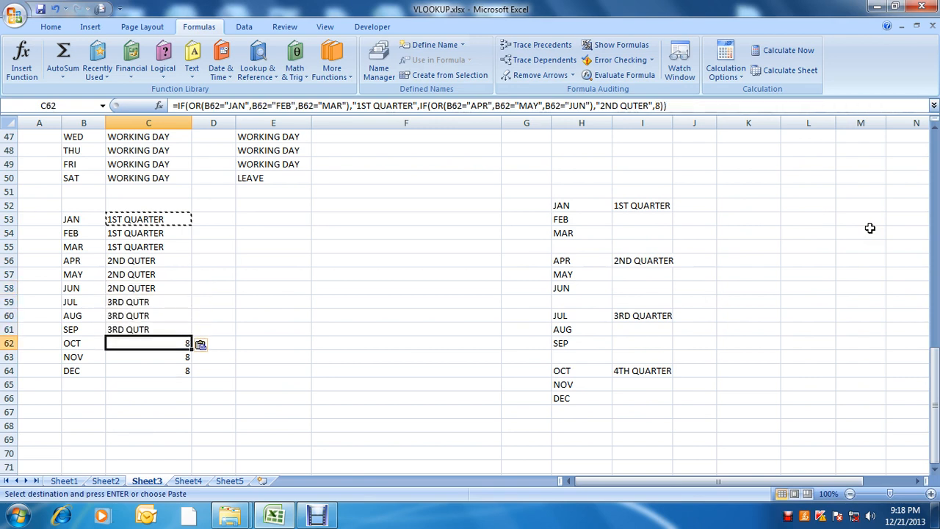
key("Down")
key("ctrl+v")
key("Down")
key("ctrl+v")
key("Down")
key("Escape")
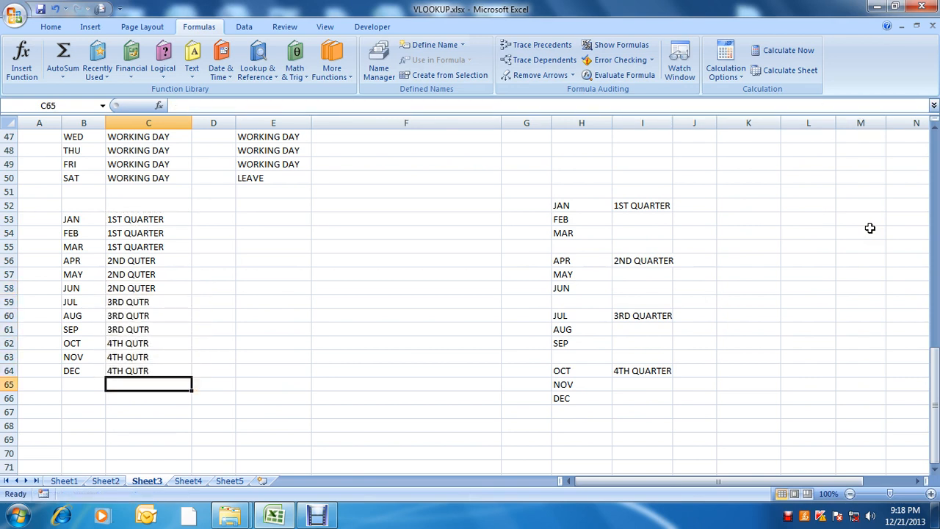
- Examine the complete nested IF and OR formula in C53, enlarging the formula bar to read it
key("Up")
key("Down")
key("Up")
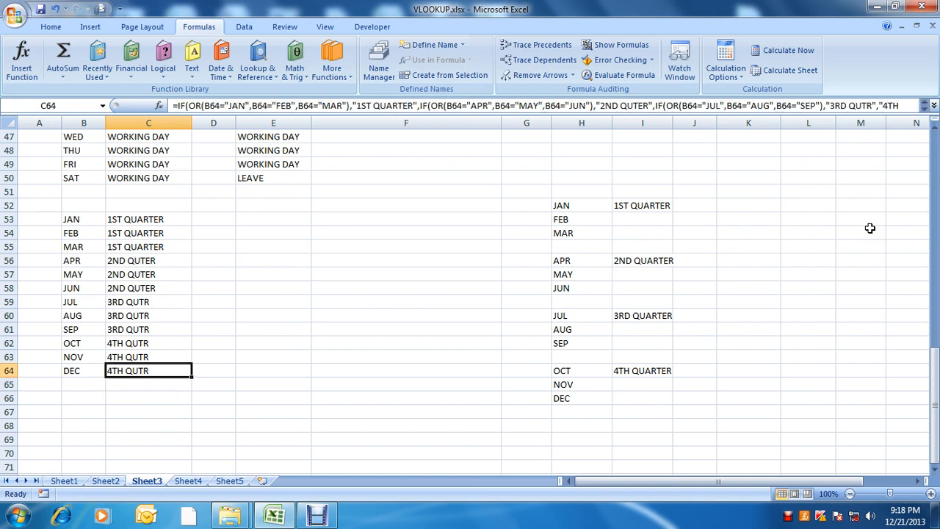
key("Up")
key("Up")
key("Up")
key("Up")
key("Up")
key("Up")
key("Up")
key("Up")
key("Up")
key("Up")
key("Up")
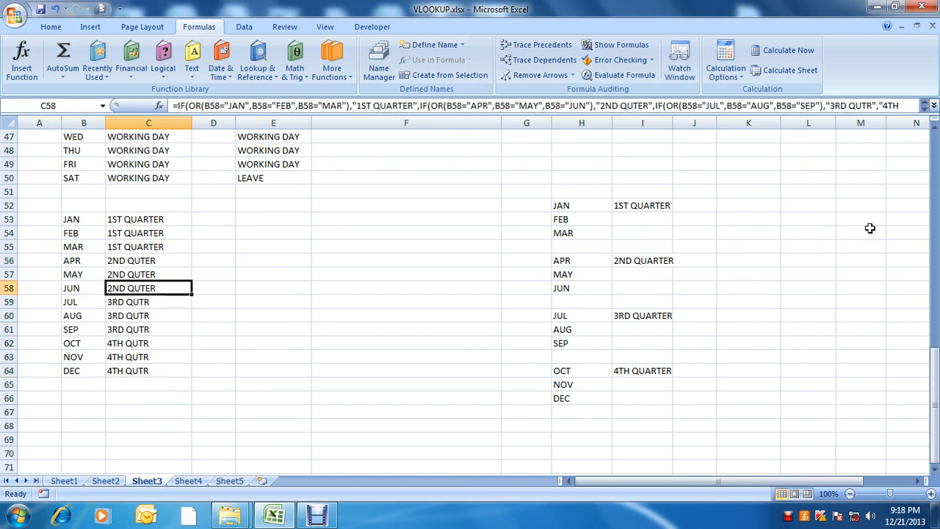
key("F2")
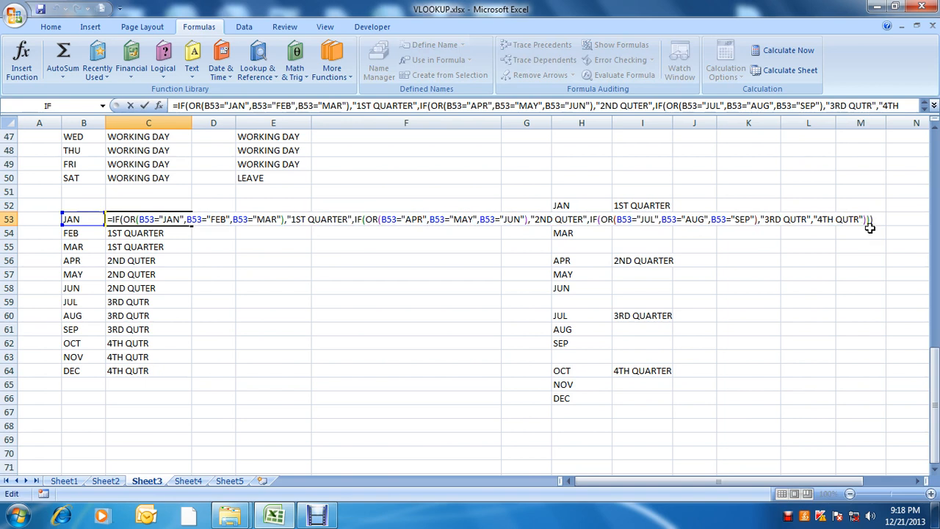
type(")")
left_click_drag(192, 112, 192, 189)
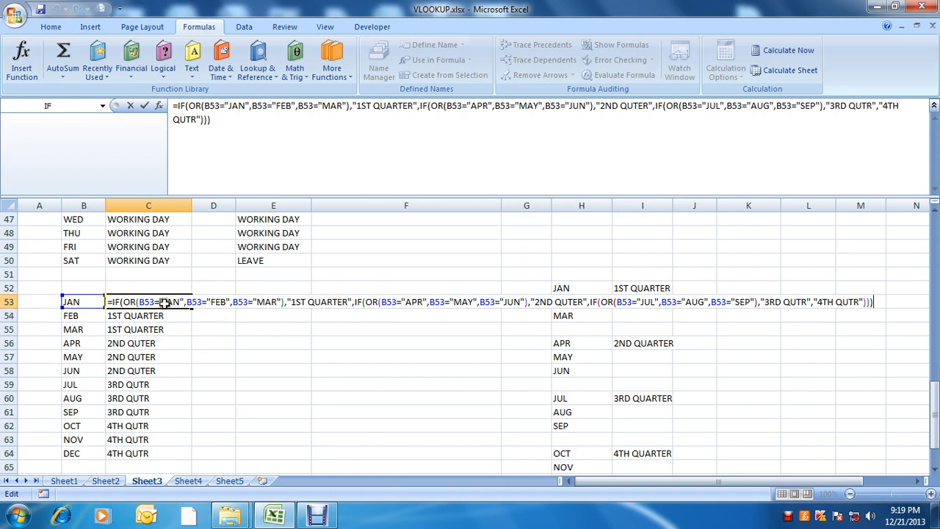
left_click(259, 342)
- Make row 53 taller and enlarge its text to 18 points
left_click_drag(16, 310, 15, 334)
left_click(66, 323)
left_click(6, 311)
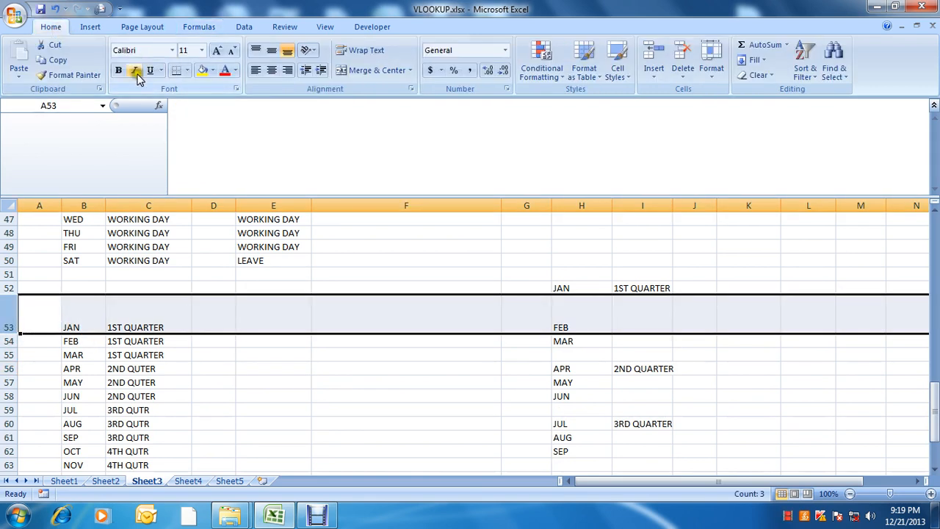
left_click(220, 53)
left_click(221, 53)
left_click(220, 53)
left_click(220, 53)
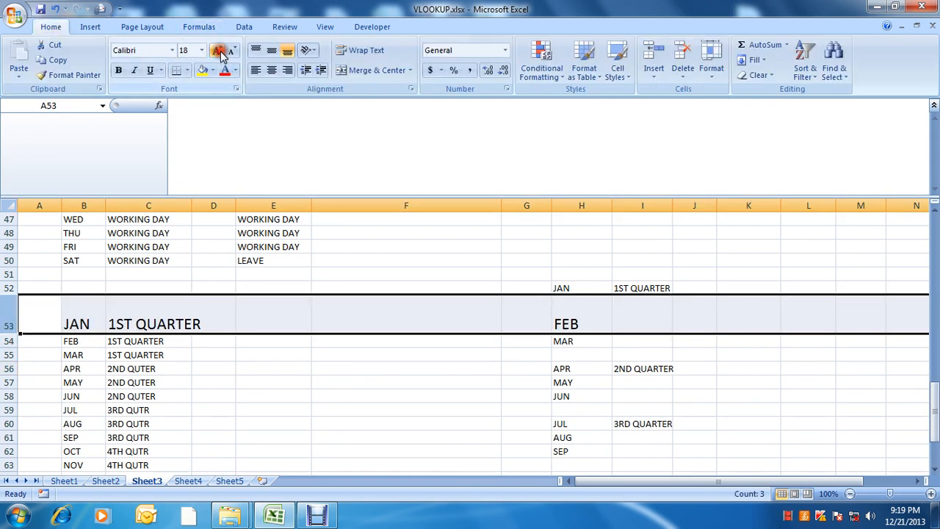
- Examine the C53 formula in the enlarged text and leave the cell without editing it
left_click(206, 312)
left_click(110, 312)
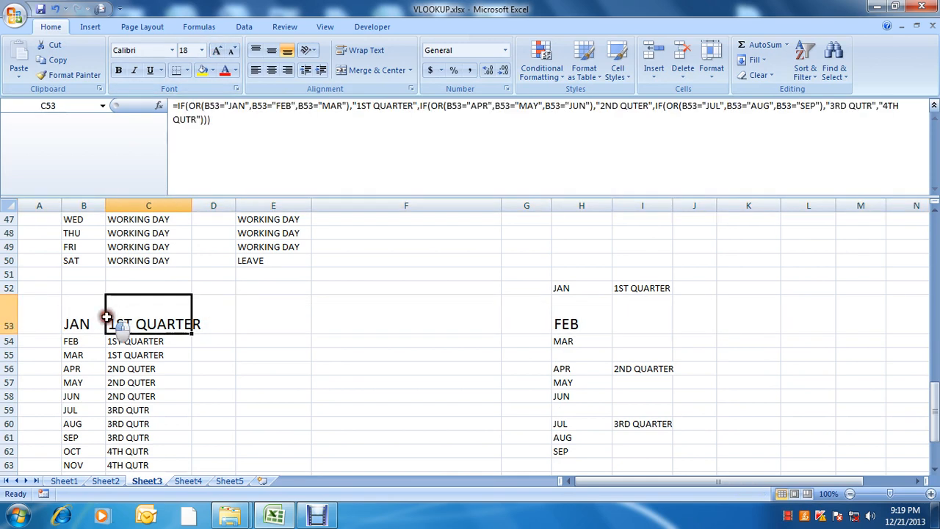
left_click(78, 317)
left_click(172, 327)
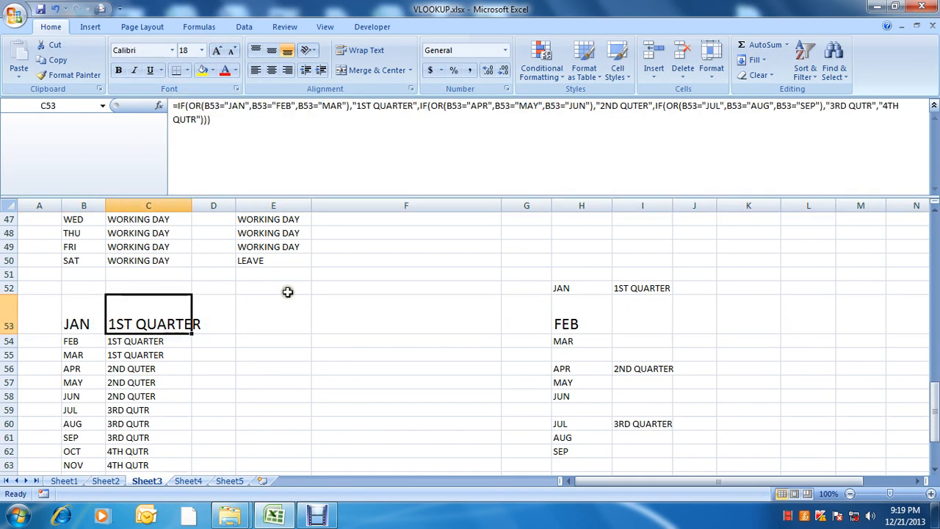
key("F2")
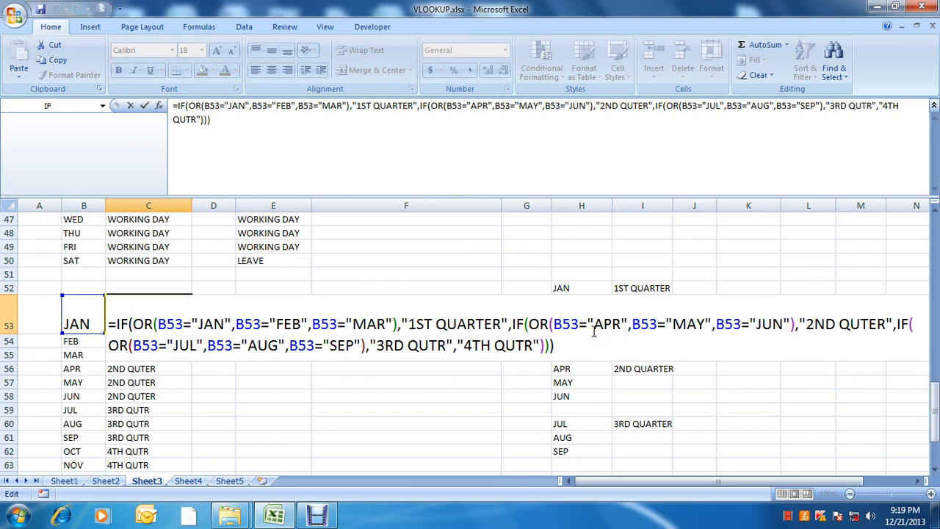
key("Escape")
left_click(286, 330)
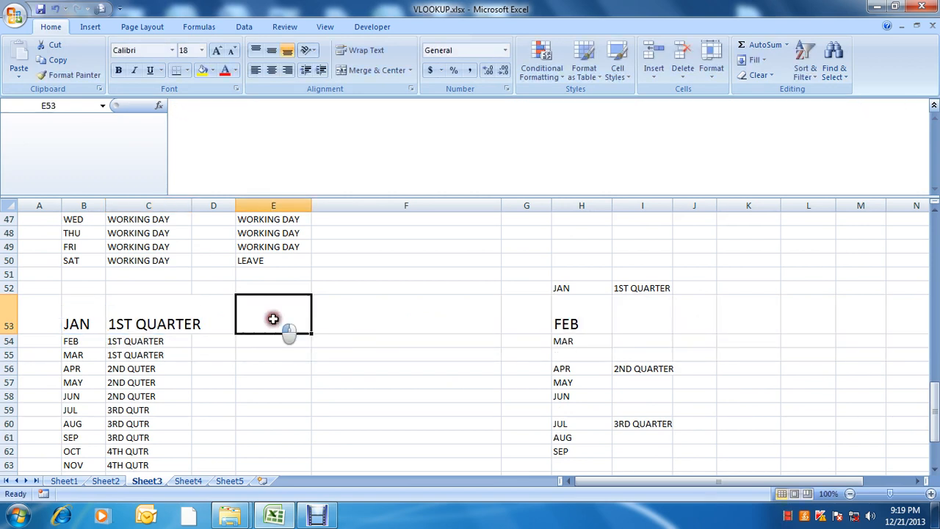
- Shrink the formula bar to a height of two lines
scroll(273, 319, "down", 1)
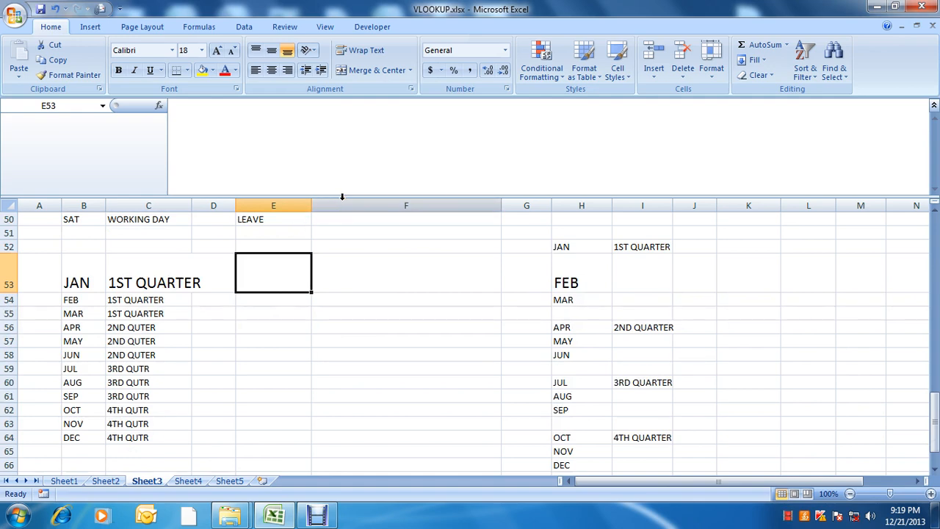
left_click_drag(341, 197, 352, 132)
left_click(278, 261)
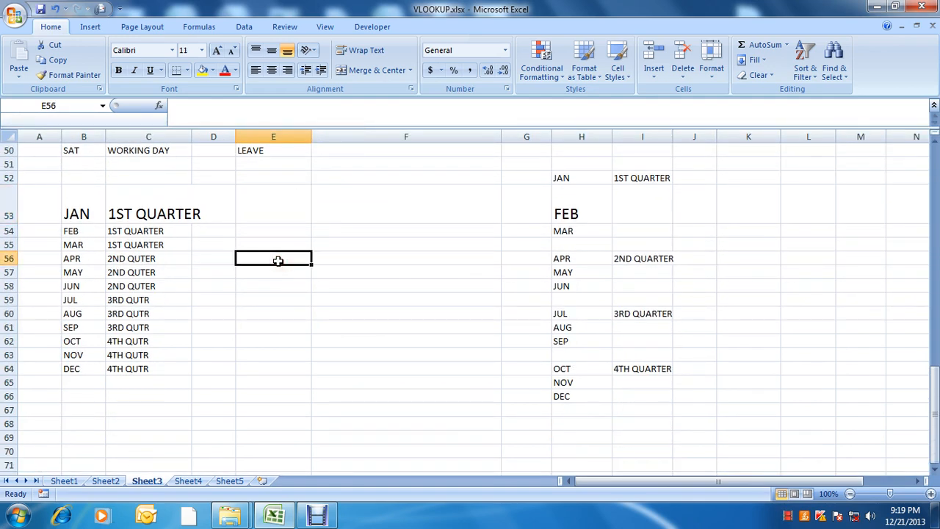
- Examine the copied formula in C55 and its reference to B55, then leave it without editing
left_click(147, 245)
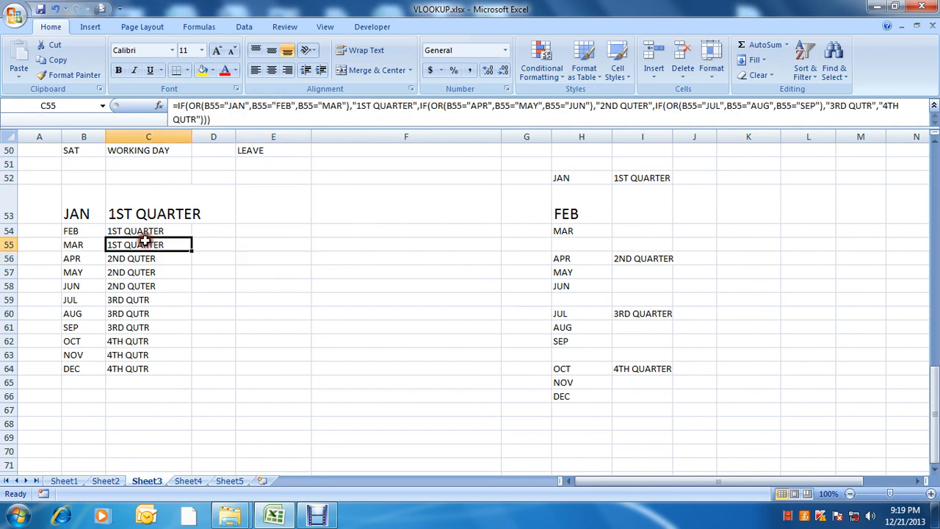
key("F2")
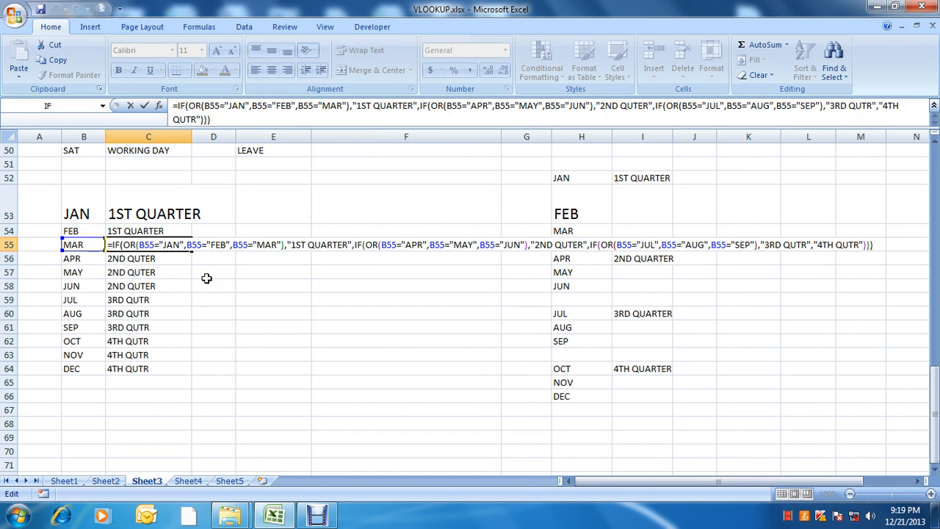
key("Escape")
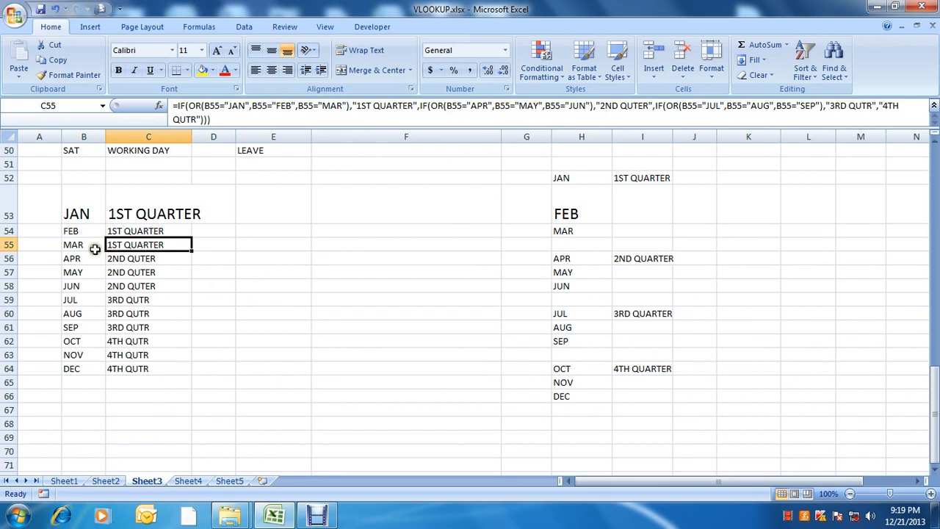
- Compare the months FEB, MAR and APR in B54:B56 with their assigned quarters in column C
left_click(74, 245)
left_click(163, 245)
left_click(71, 259)
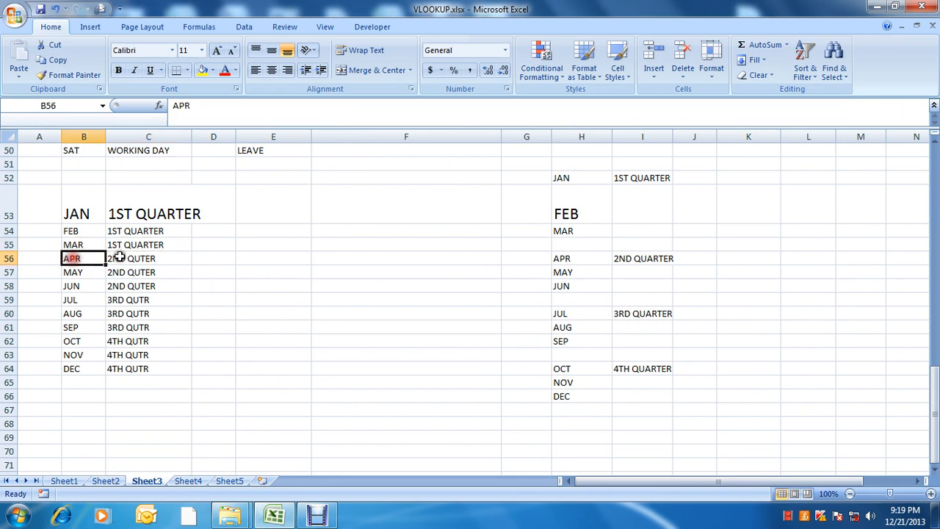
left_click(119, 258)
left_click(75, 245)
left_click(128, 244)
left_click(82, 231)
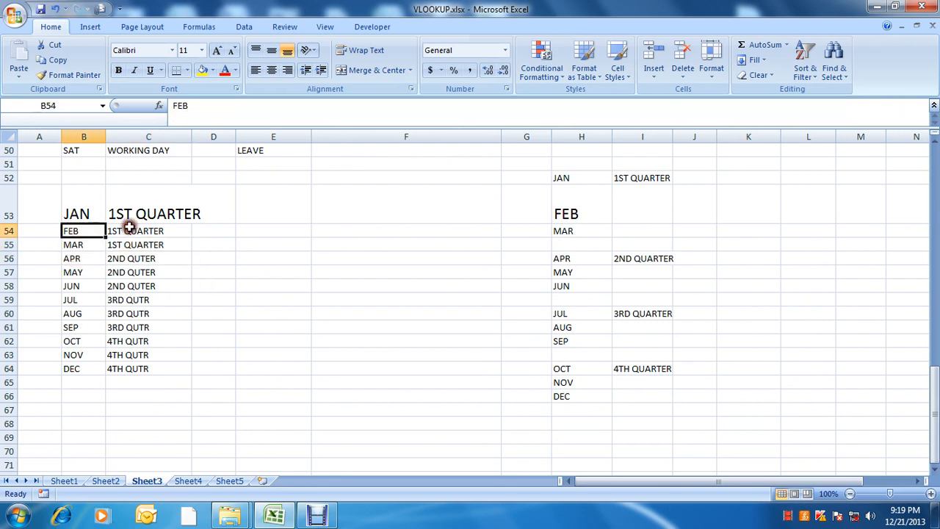
left_click(126, 231)
left_click(122, 259)
left_click(81, 257)
left_click(81, 244)
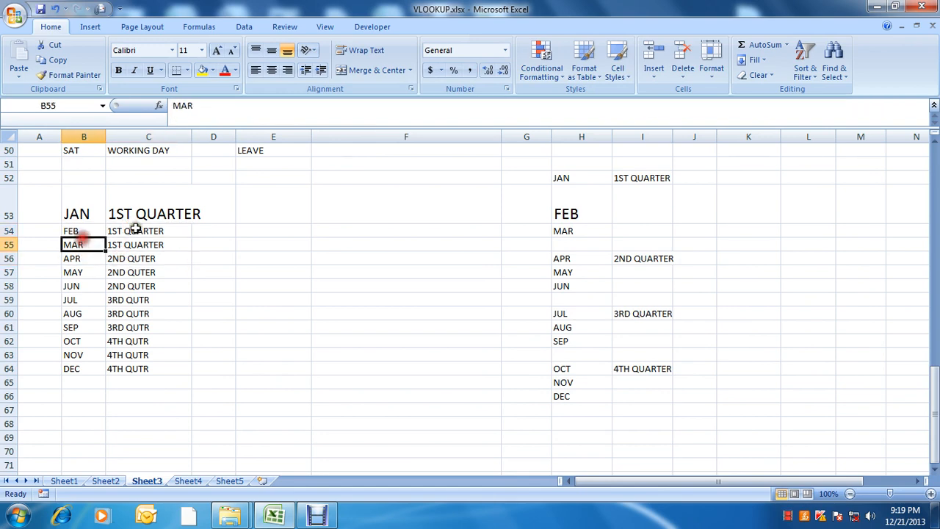
left_click(126, 230)
left_click(127, 245)
- Examine the copied formula for FEB in C54 and its reference to B54 without editing it
left_click(88, 233)
left_click(157, 232)
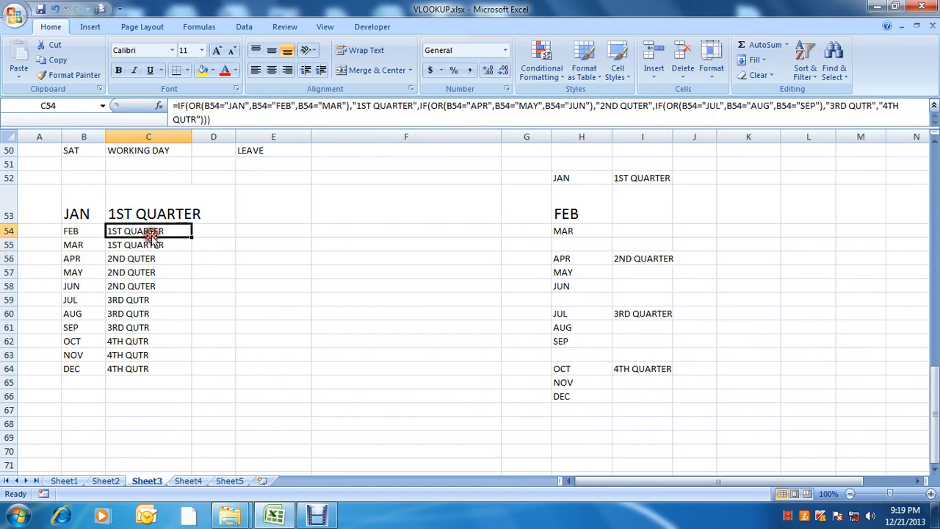
key("F2")
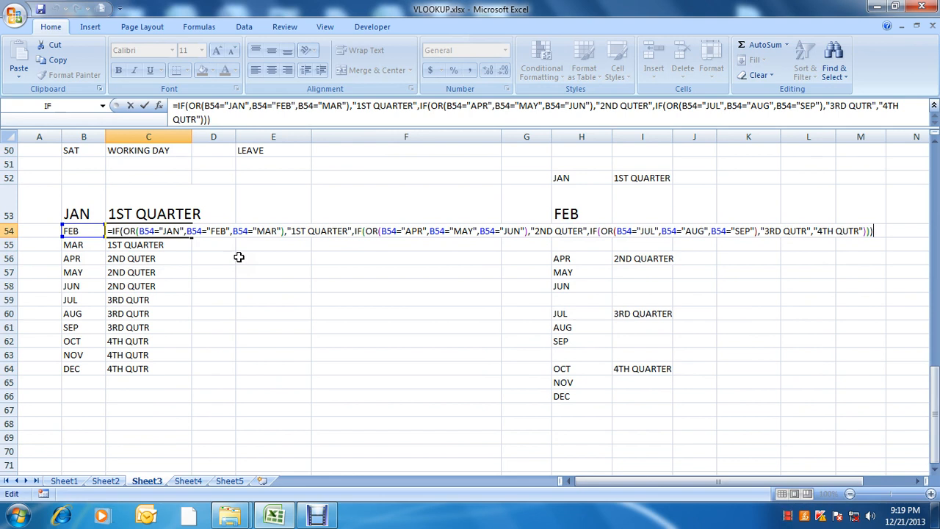
key("Escape")
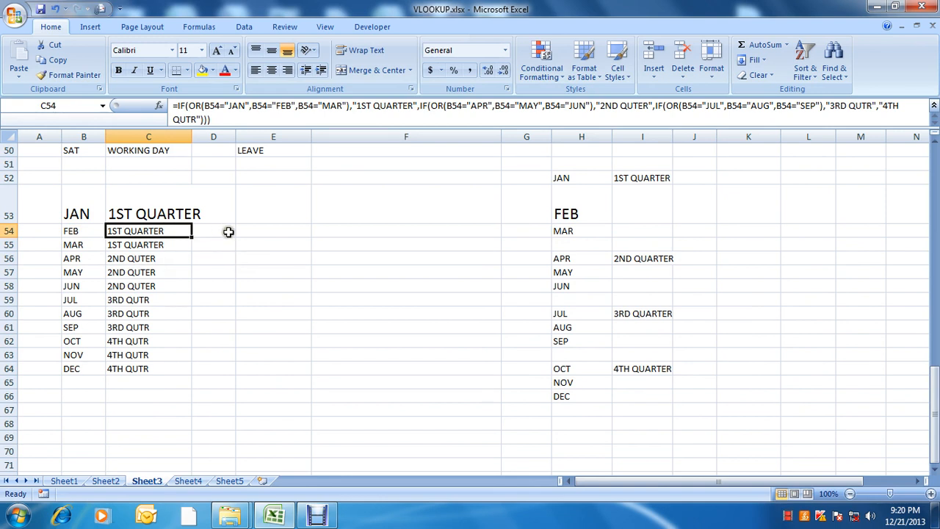
- Widen column C until the enlarged quarter text in C53 fits within the cell
left_click(228, 231)
left_click(246, 215)
left_click(220, 215)
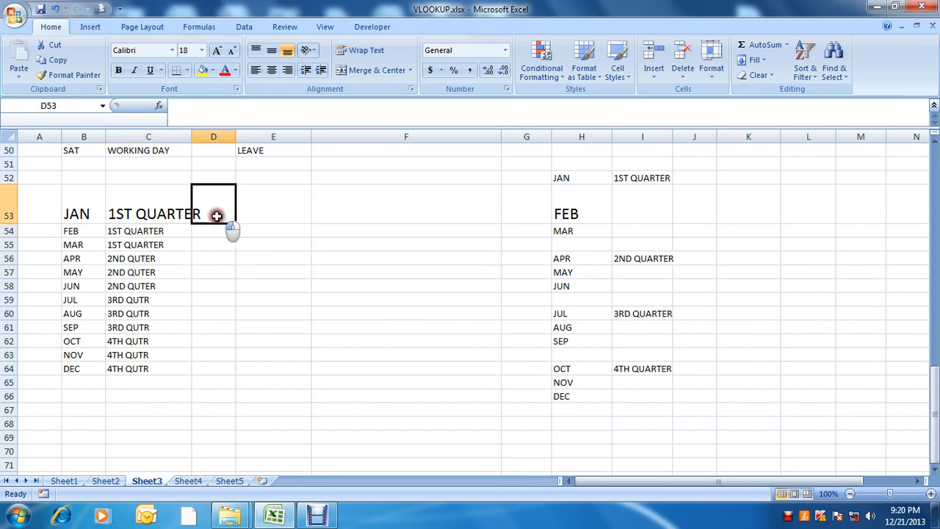
left_click_drag(194, 137, 209, 136)
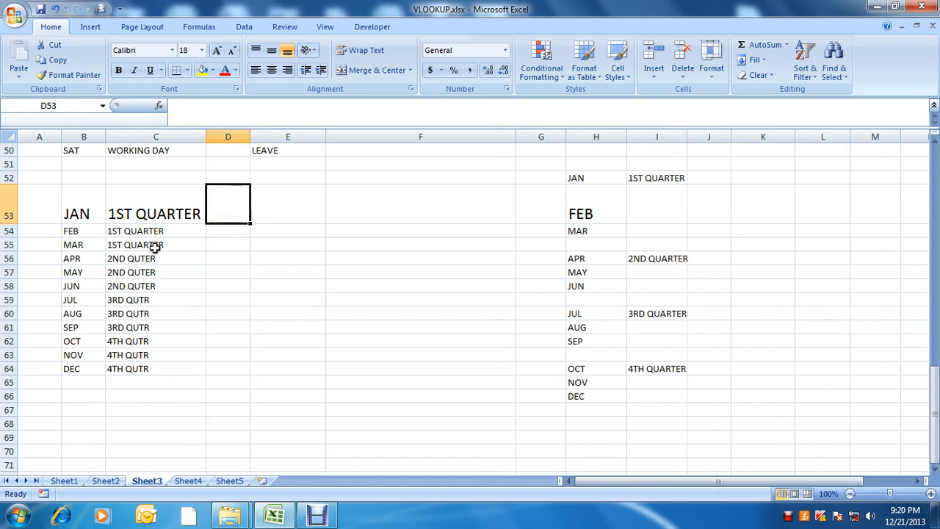
left_click(242, 245)
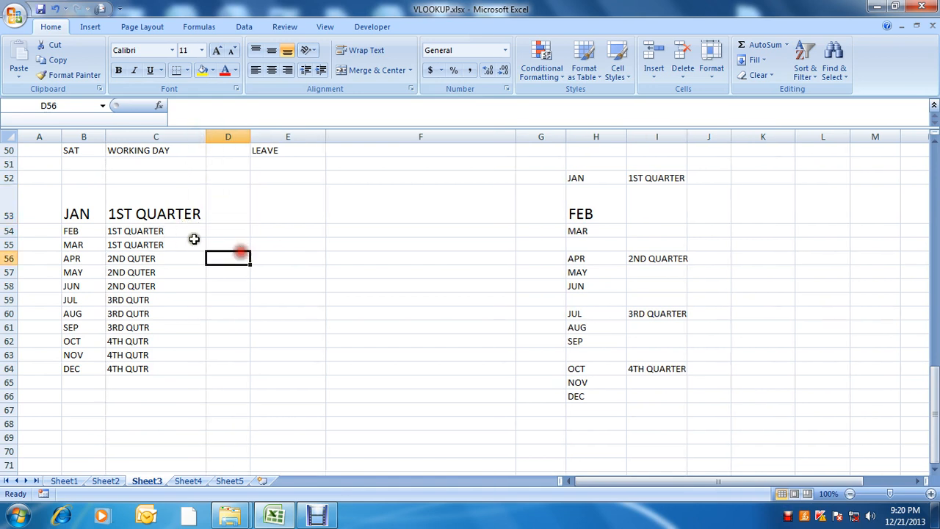
left_click(189, 231)
left_click(242, 230)
left_click(180, 231)
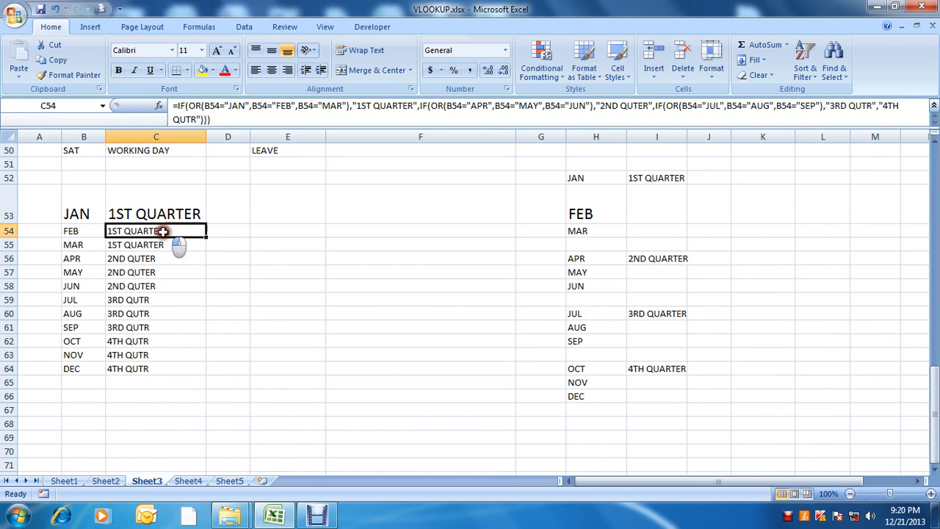
left_click(225, 233)
left_click(178, 232)
left_click(225, 234)
left_click(178, 232)
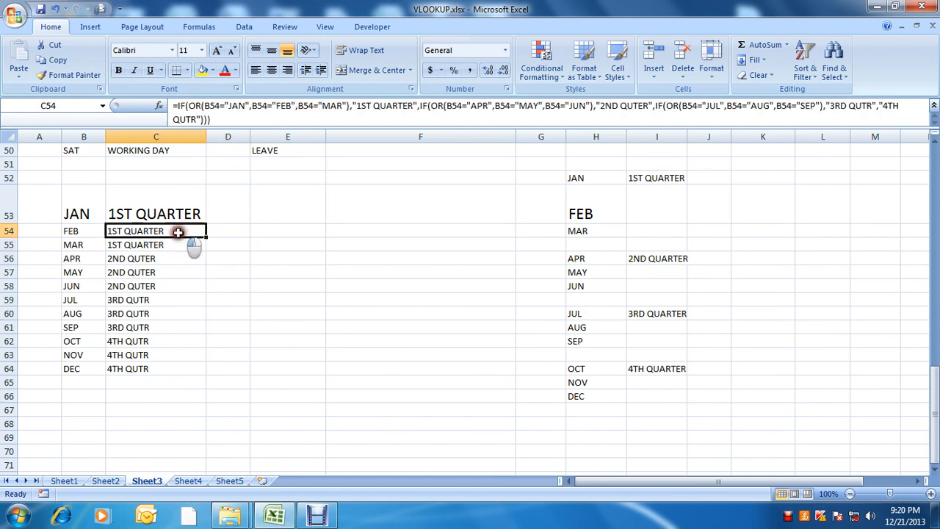
left_click(224, 232)
left_click(210, 257)
left_click(183, 257)
left_click(233, 245)
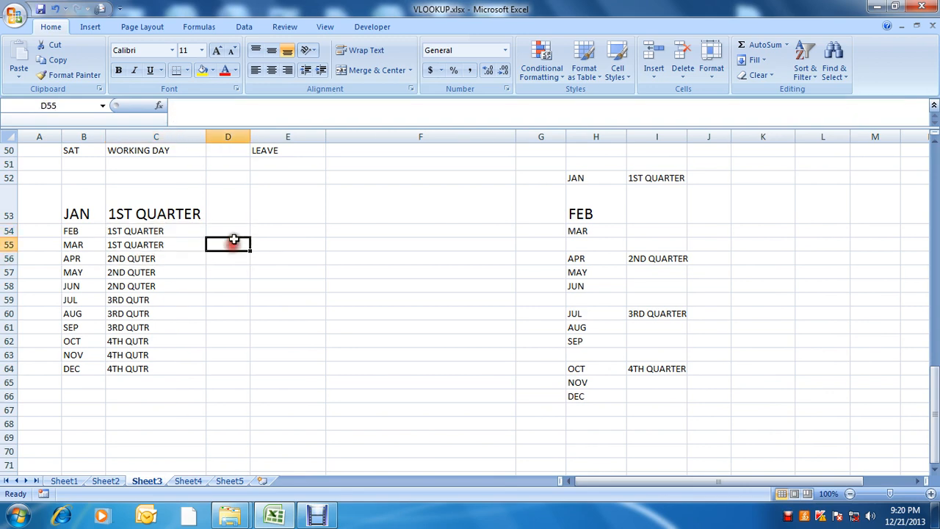
- Examine the copied quarter formulas for APR in C56 and JUN in C58, and view the list of logical functions
left_click(182, 257)
scroll(228, 232, "up", 5)
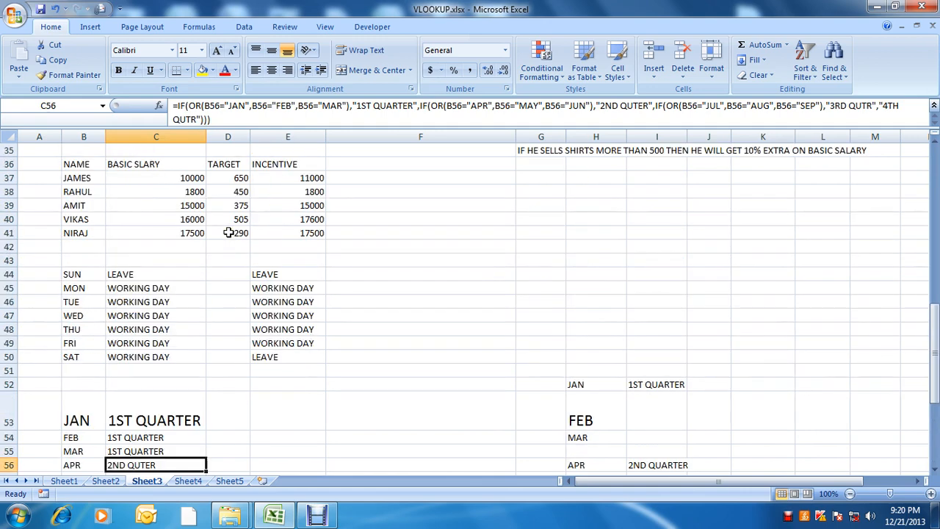
scroll(317, 373, "down", 5)
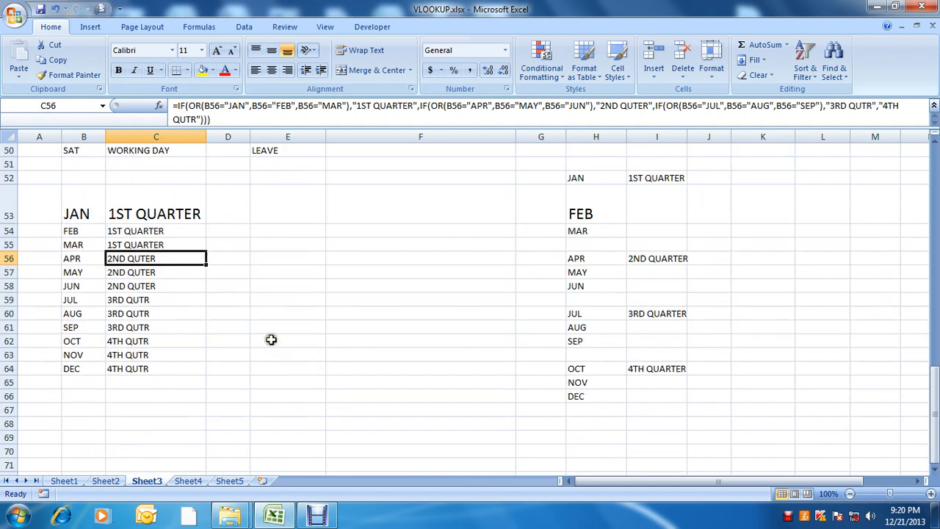
left_click(224, 314)
left_click(184, 288)
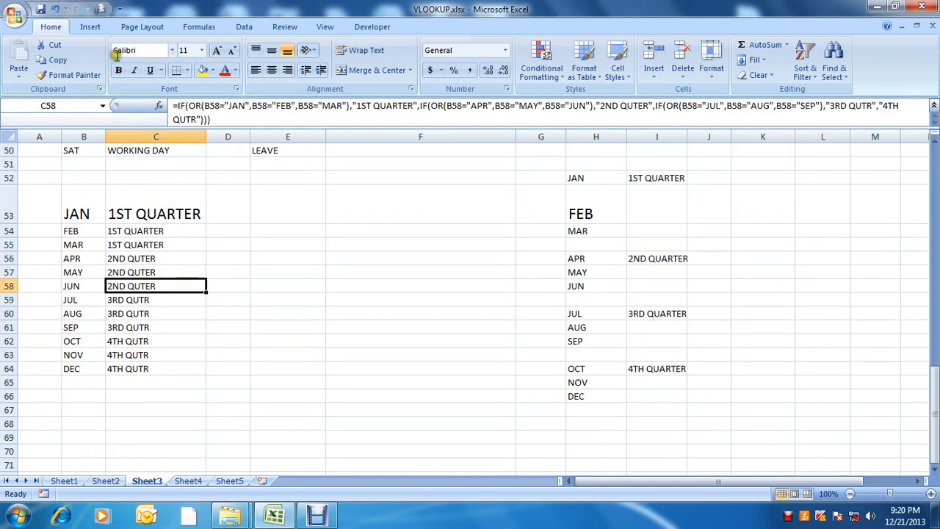
left_click(200, 27)
left_click(192, 64)
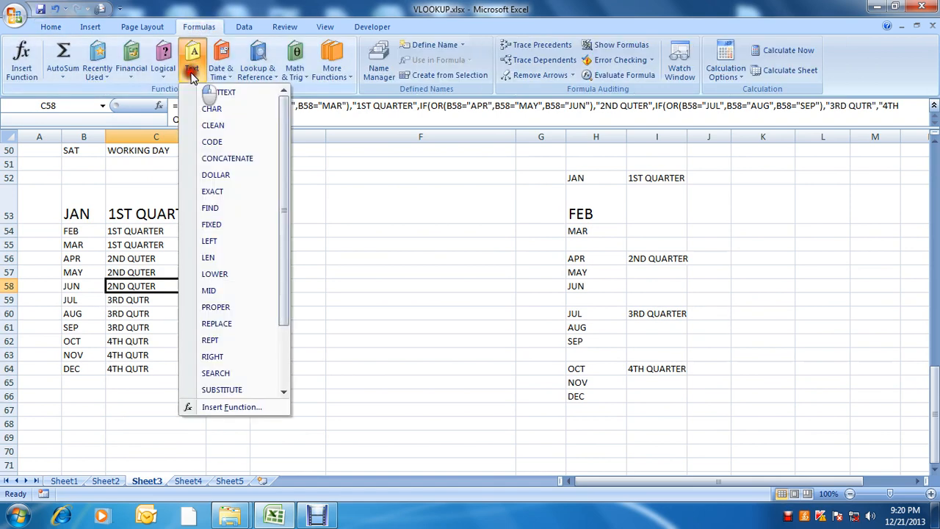
left_click(160, 79)
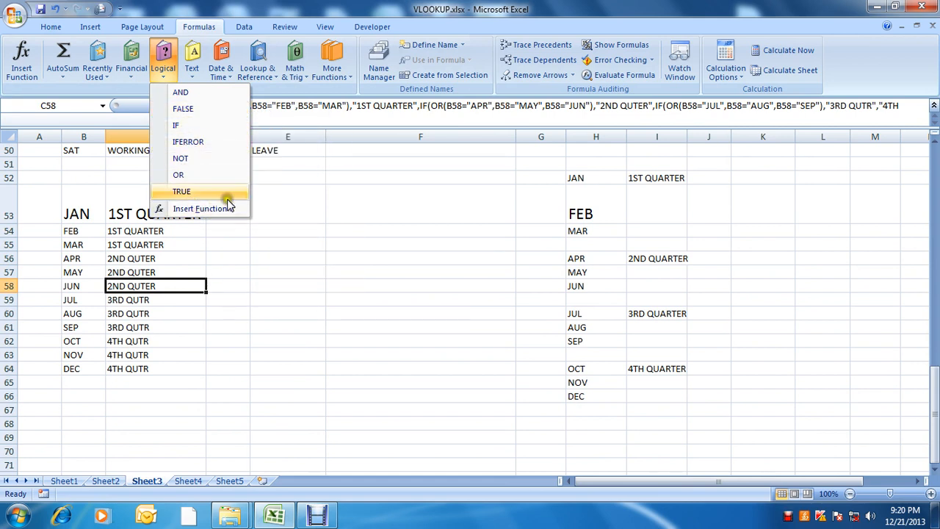
left_click(308, 217)
left_click(268, 231)
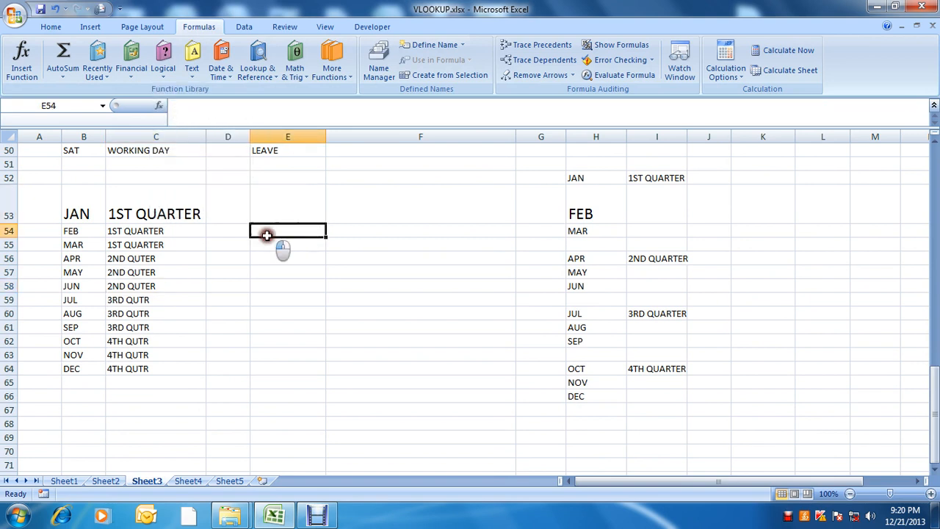
left_click(296, 243)
left_click(260, 256)
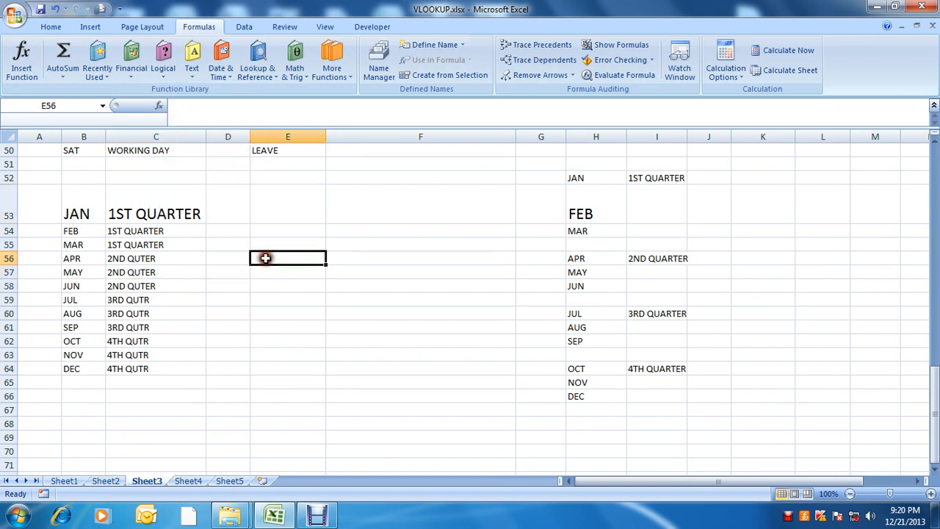
left_click(223, 248)
left_click(269, 255)
left_click(236, 258)
left_click(238, 229)
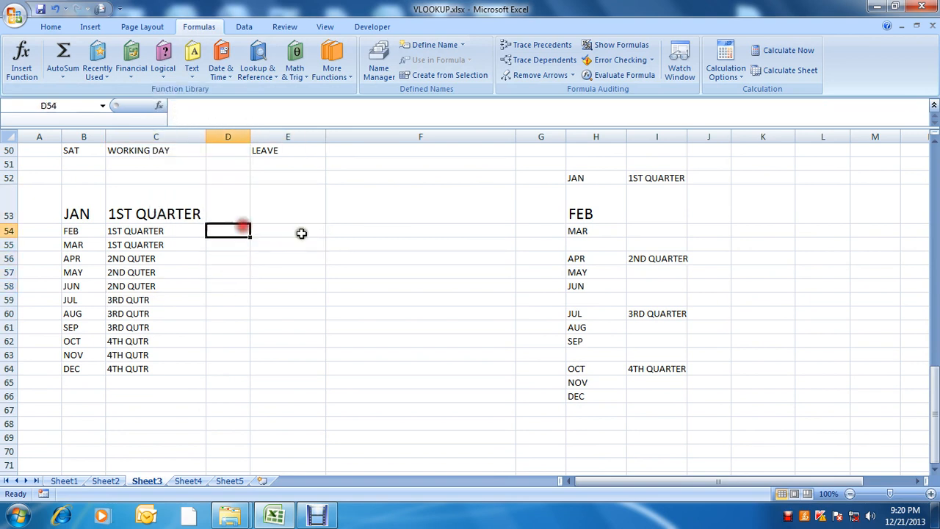
left_click(284, 246)
left_click(197, 259)
left_click(236, 231)
left_click(279, 234)
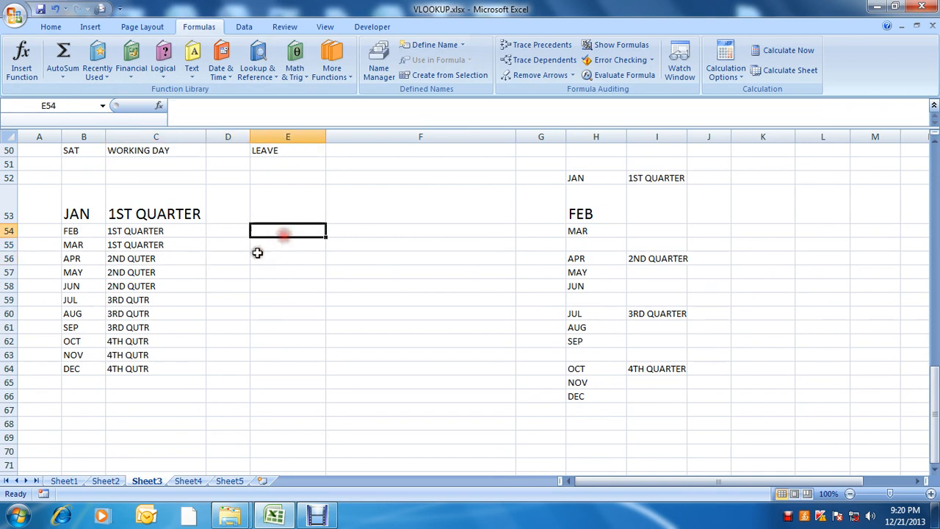
left_click(253, 257)
- View the description of the IFERROR function among the logical functions without inserting it
left_click(130, 259)
left_click(132, 245)
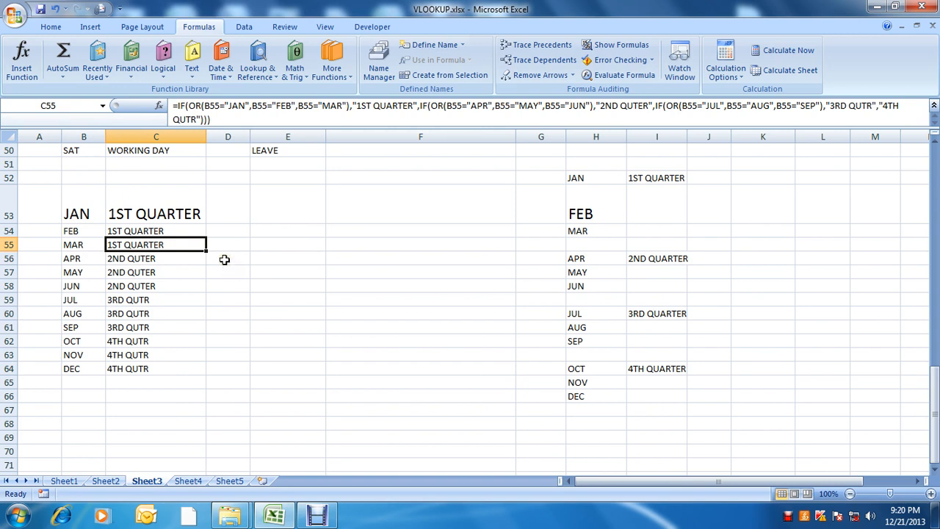
left_click(164, 70)
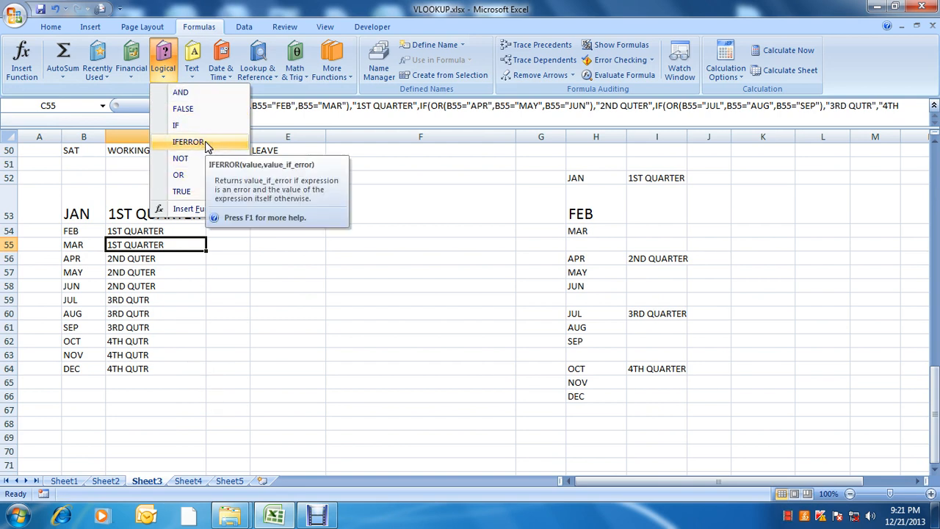
left_click(211, 430)
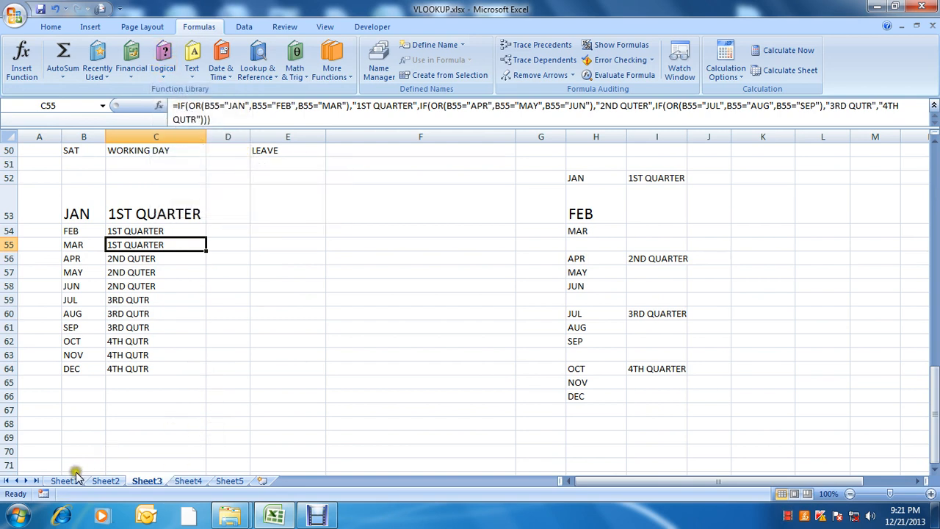
- Switch to Sheet1 and go to the first record of the customer table
left_click(64, 480)
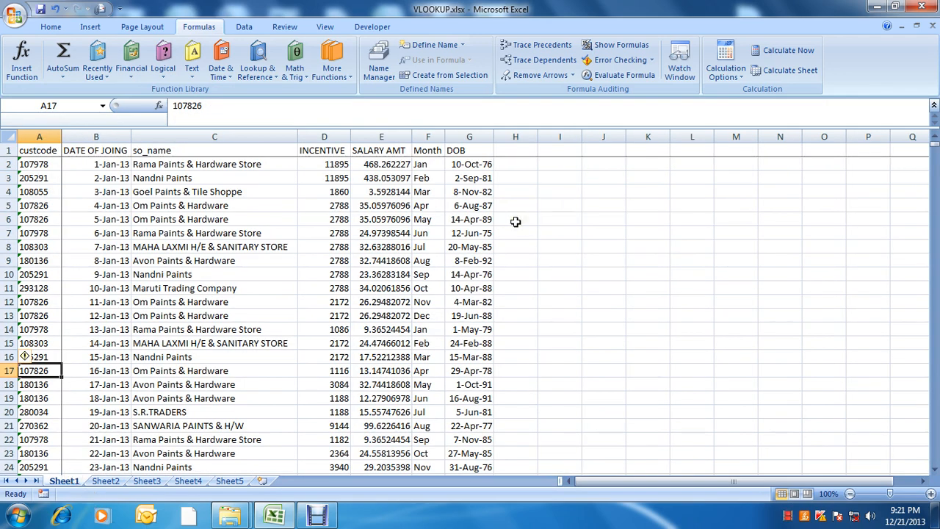
left_click(541, 227)
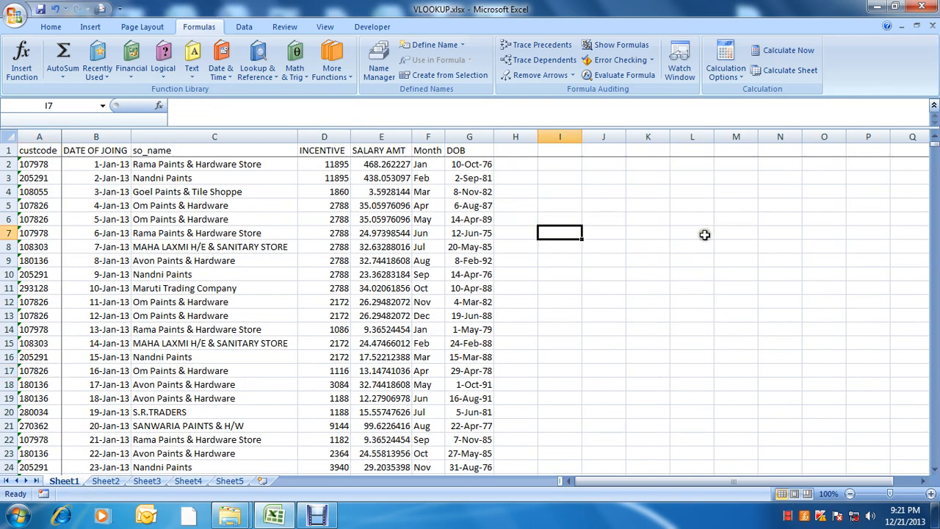
key("ctrl+Home")
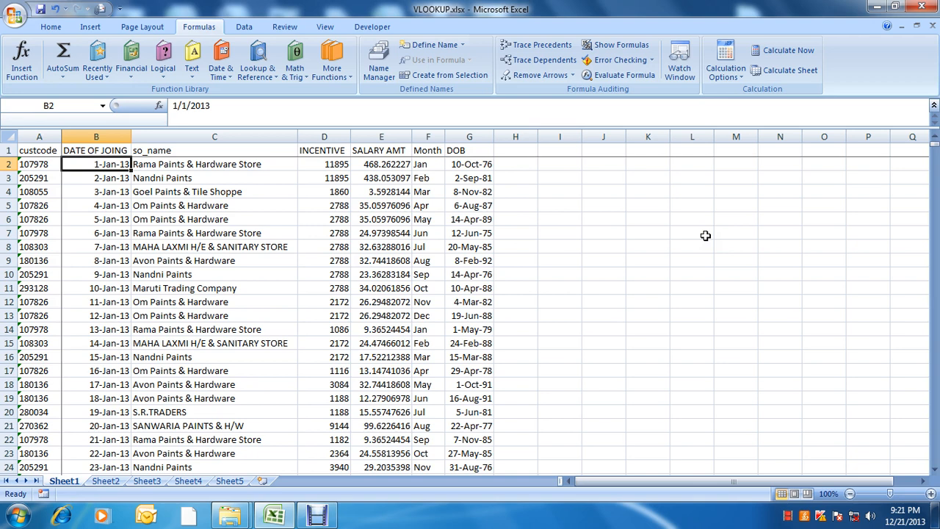
- Compare the customer records on Sheet1 with the VLOOKUP formula in C3 of Sheet2
key("Up")
key("ctrl+Page_Down")
key("Up")
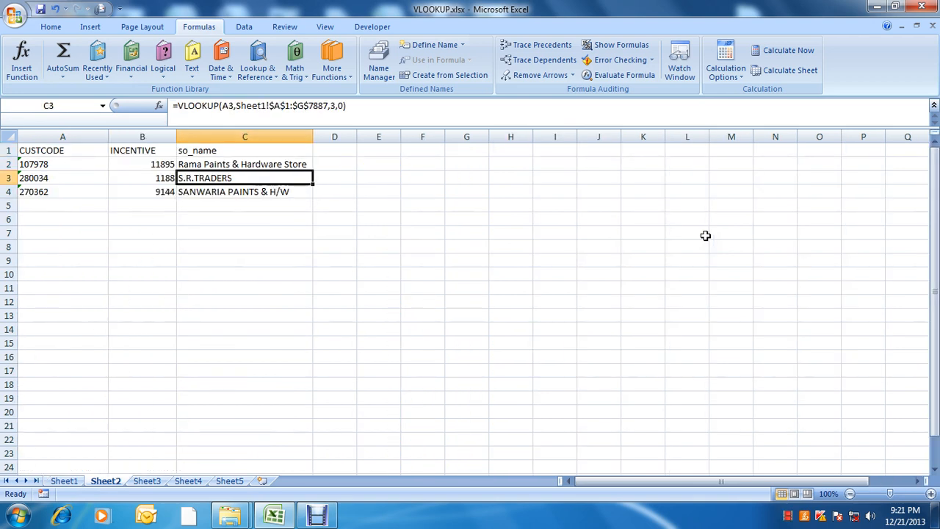
key("ctrl+Page_Up")
key("Down")
key("Page_Down")
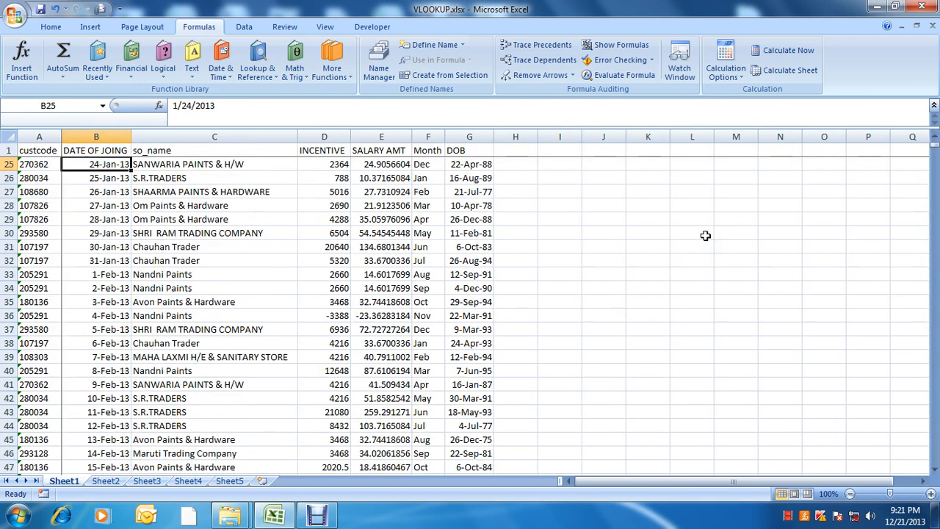
key("ctrl+Page_Down")
key("ctrl+Page_Up")
key("Up")
key("Up")
key("Up")
key("Up")
key("Up")
key("Up")
key("Up")
key("Up")
key("Up")
key("Up")
key("Up")
key("Up")
key("Up")
key("Up")
key("Up")
key("Up")
key("Up")
key("Up")
key("Up")
key("Up")
key("Up")
key("Up")
key("Up")
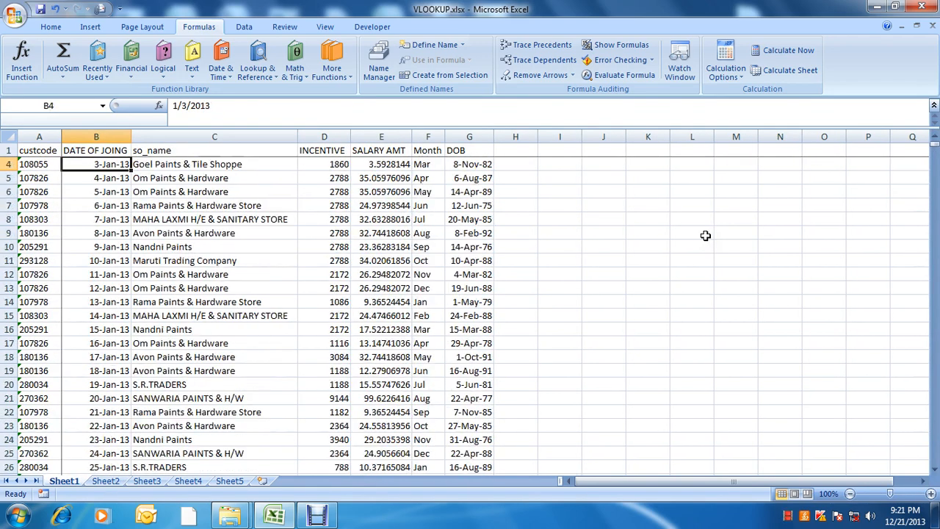
key("Down")
key("Down")
key("ctrl+Page_Down")
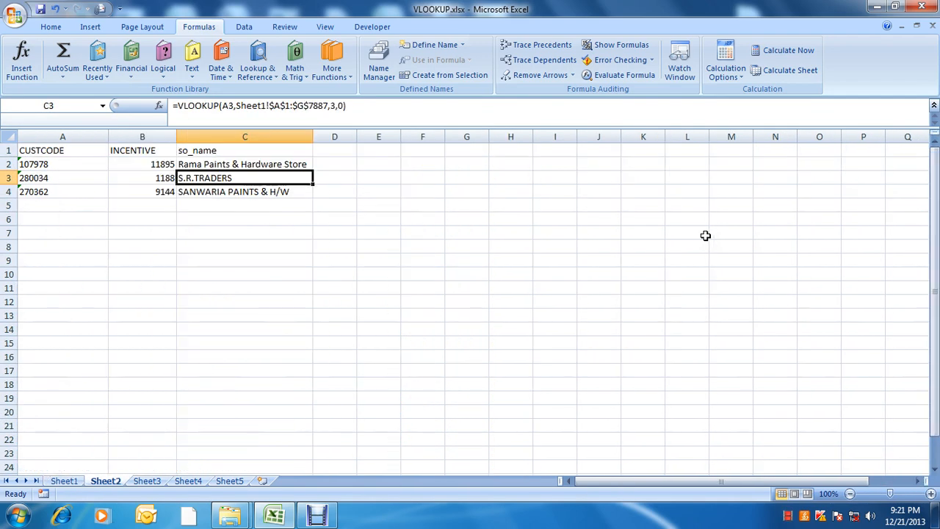
- Return to Sheet1 and look across the table's columns along row 3, from DATE OF JOING to DOB
key("ctrl+Page_Up")
key("Up")
key("Up")
key("Down")
key("Down")
key("Right")
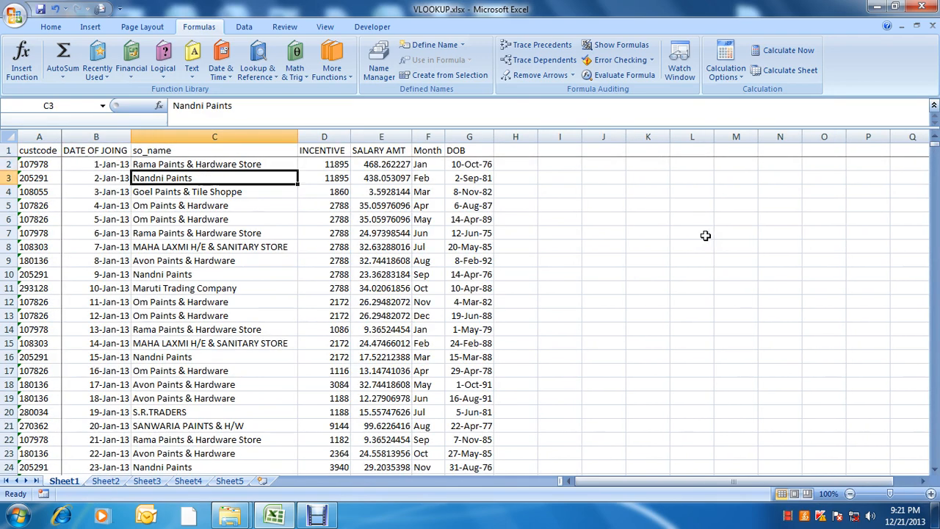
key("Right")
key("Right")
key("Right")
key("Right")
key("Right")
key("Right")
key("Left")
key("Left")
key("Left")
key("Left")
key("Left")
key("Left")
key("Left")
key("Left")
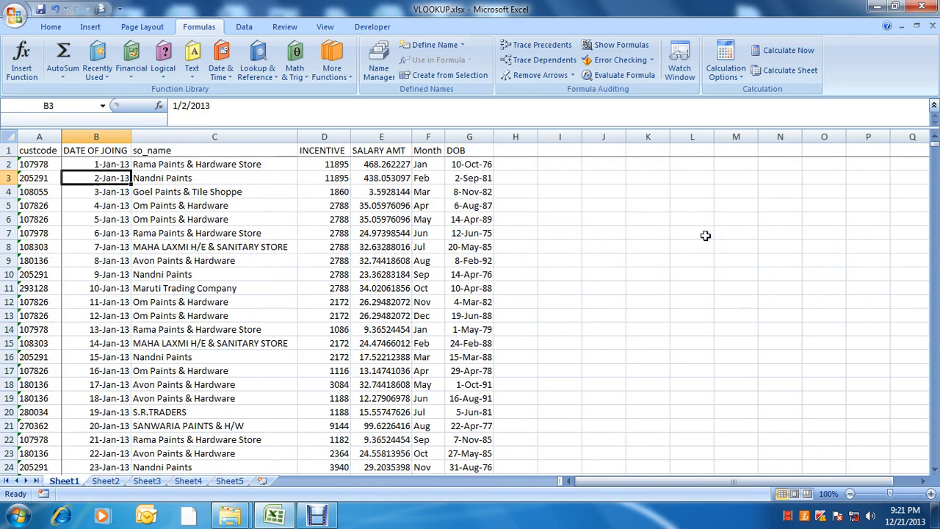
- Copy the custcode header from A1 into J3 on Sheet1
key("Up")
key("Up")
key("ctrl+c")
key("Down")
key("Down")
key("Right")
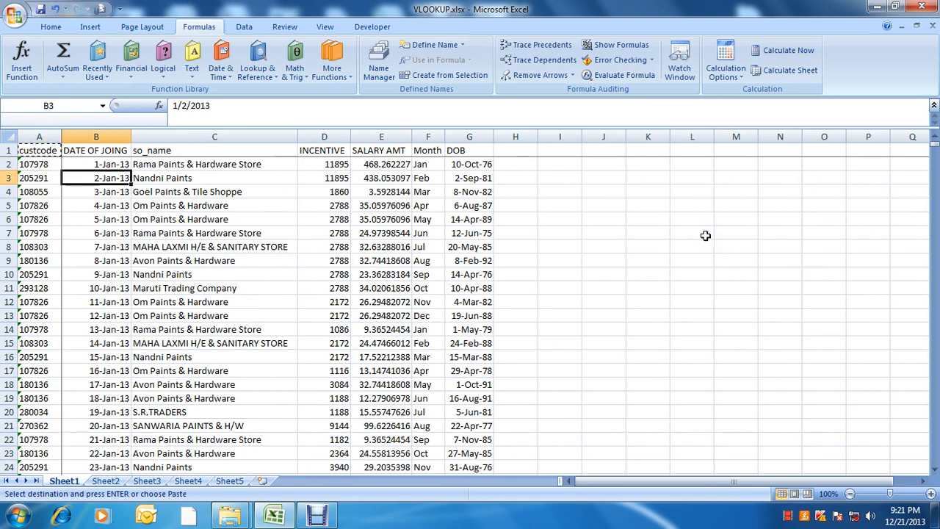
key("Right")
key("Right")
key("Right")
key("Right")
key("Right")
key("Right")
key("Right")
key("Right")
key("ctrl+v")
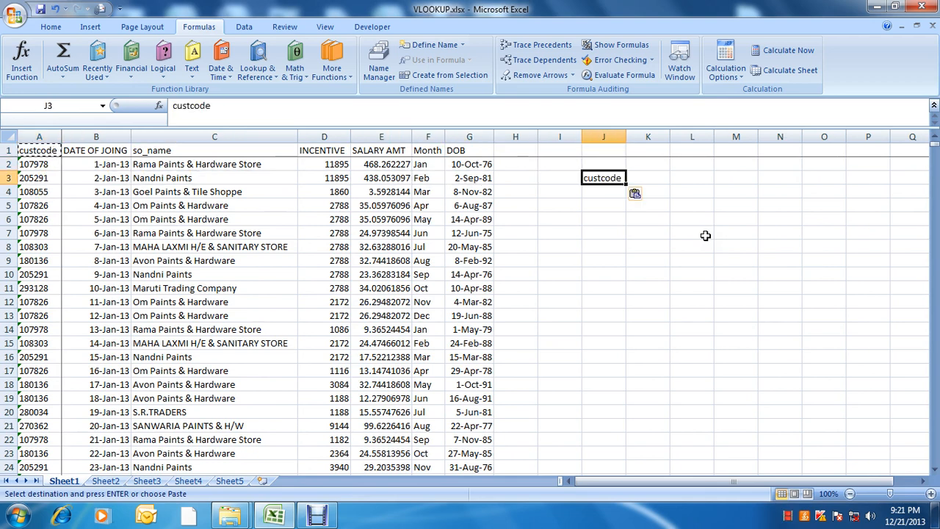
key("Escape")
- Copy the so_name header from C1 into K3, beside the custcode header
key("Left")
key("Left")
key("Left")
key("Left")
key("Left")
key("Left")
key("Left")
key("Left")
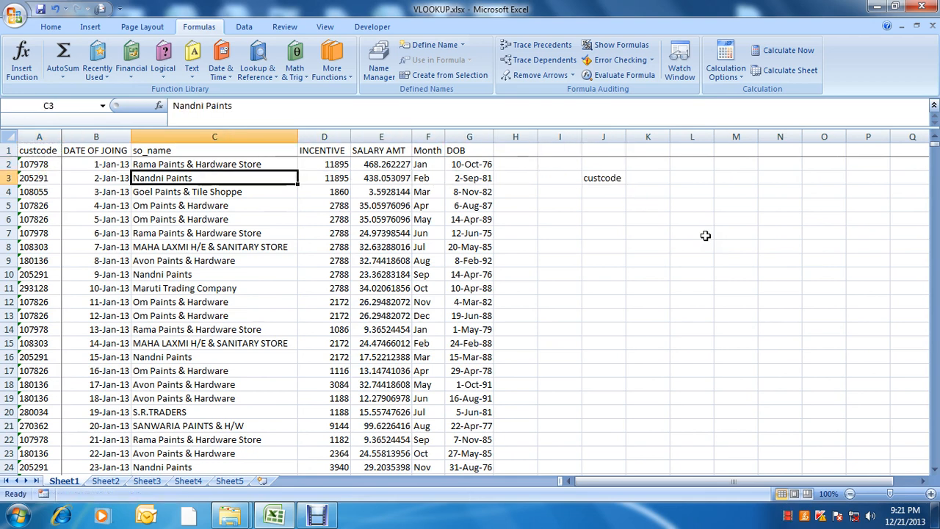
key("Up")
key("Up")
key("Right")
key("ctrl+c")
key("Down")
key("Right")
key("Right")
key("Right")
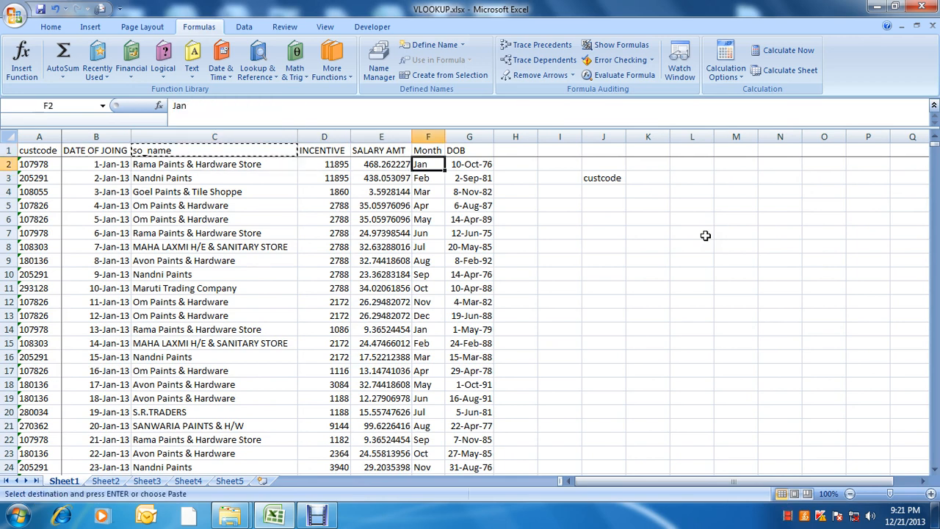
key("Right")
key("Right")
key("Right")
key("Right")
key("Down")
key("Right")
key("ctrl+v")
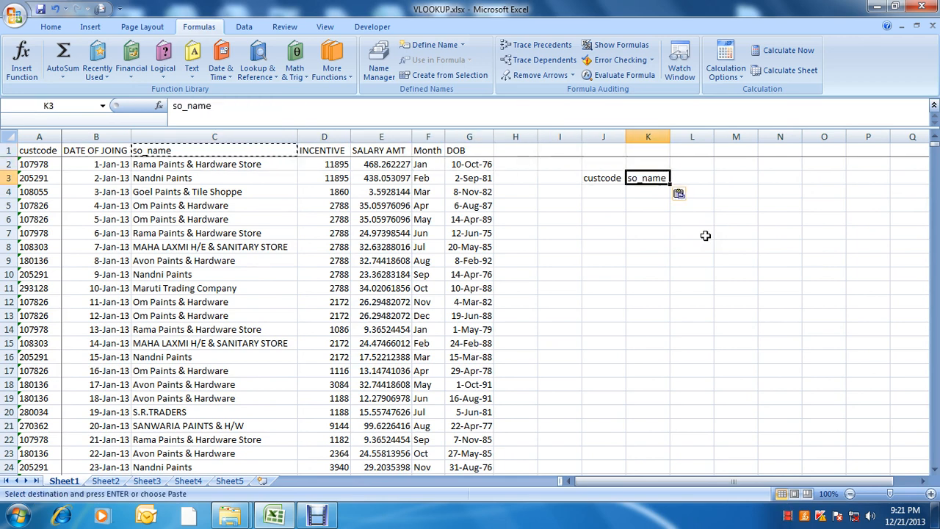
key("Escape")
- Copy the DATE OF JOING header from B1 into L3, beside the so_name header
key("Left")
key("Left")
key("Left")
key("Left")
key("Left")
key("Left")
key("Up")
key("Up")
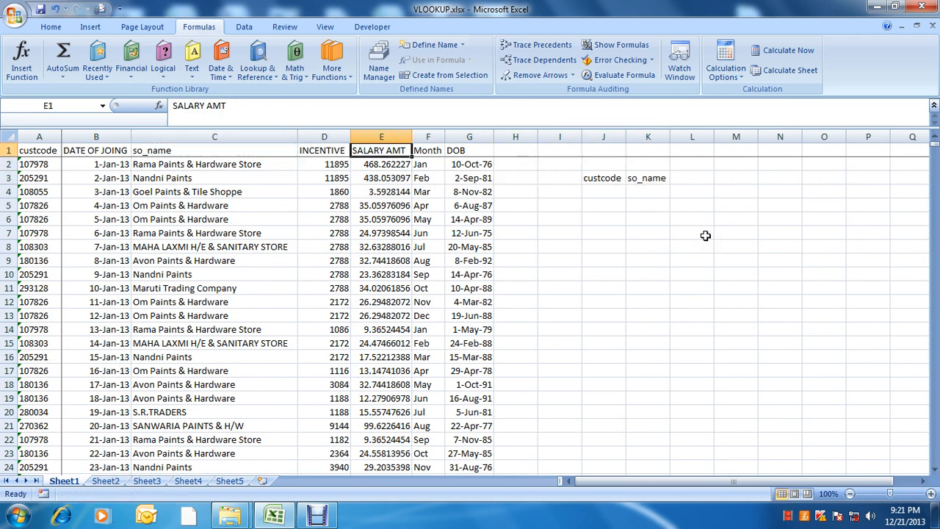
key("Left")
key("Left")
key("Left")
key("ctrl+c")
key("Down")
key("Right")
key("Right")
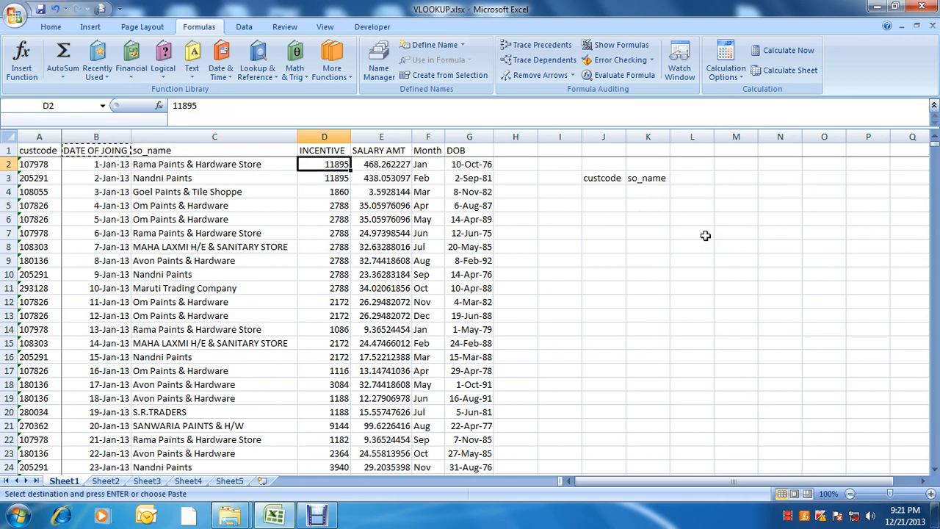
key("Right")
key("Right")
key("Right")
key("Right")
key("Right")
key("Right")
key("Right")
key("Right")
key("Down")
key("ctrl+v")
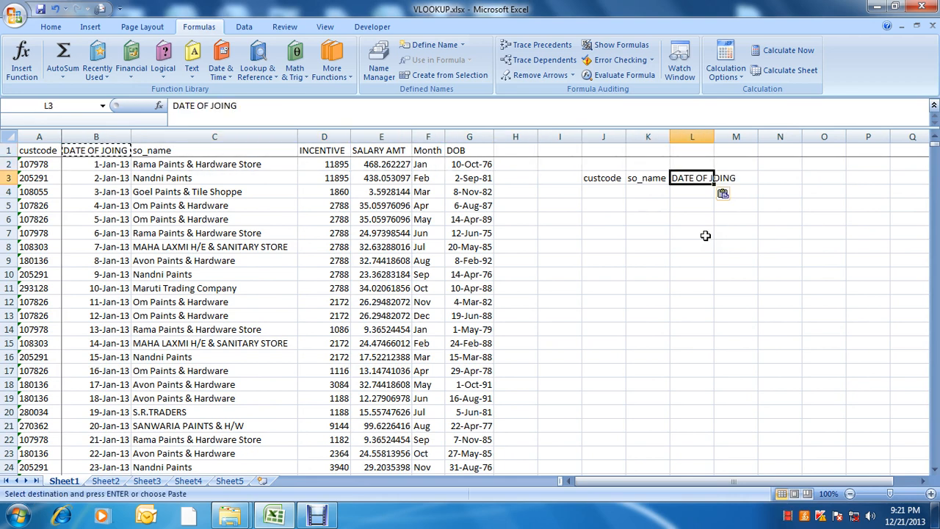
key("Escape")
- Widen columns J, K and L, fitting L to its DATE OF JOING header, and select J4 below custcode
key("Left")
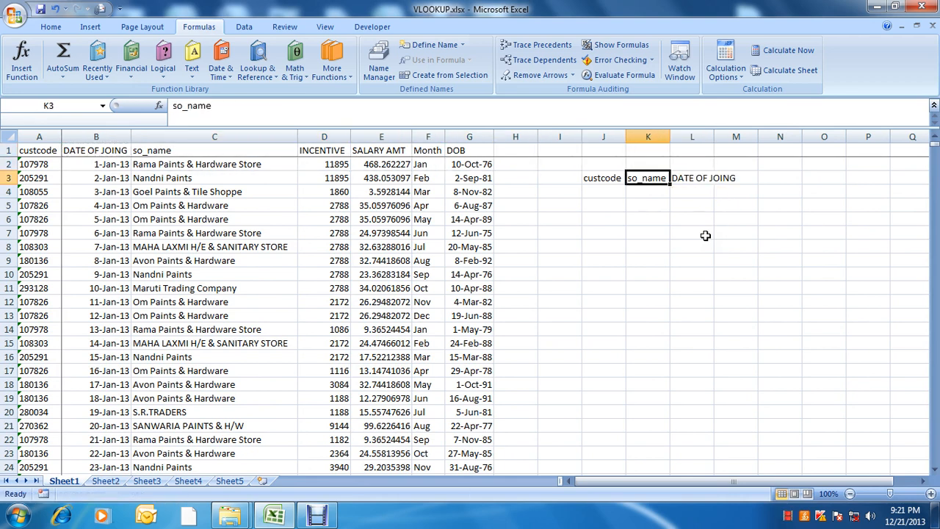
double_click(713, 138)
left_click_drag(669, 142, 698, 136)
left_click_drag(625, 142, 637, 142)
left_click(597, 195)
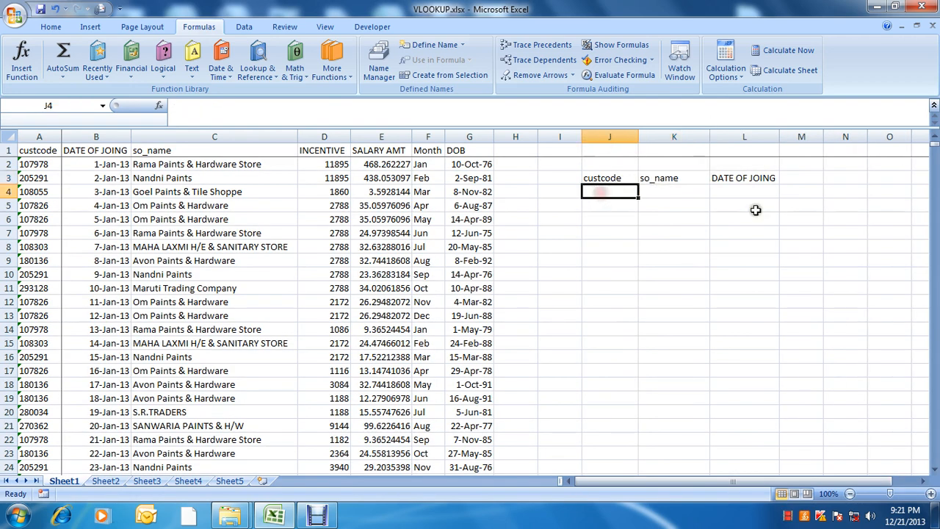
- Copy the custcode from A6 into J4, below the custcode header of the small lookup table
key("Left")
key("Left")
key("Left")
key("Left")
key("Left")
key("Left")
key("Left")
key("Left")
key("Left")
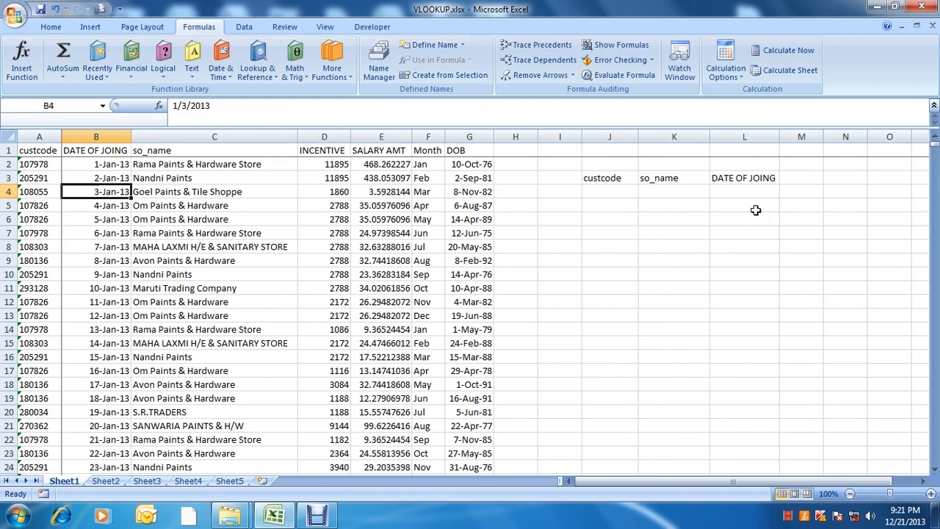
key("Down")
key("Down")
key("ctrl+c")
key("Right")
key("Right")
key("Right")
key("Right")
key("Right")
key("Right")
key("Right")
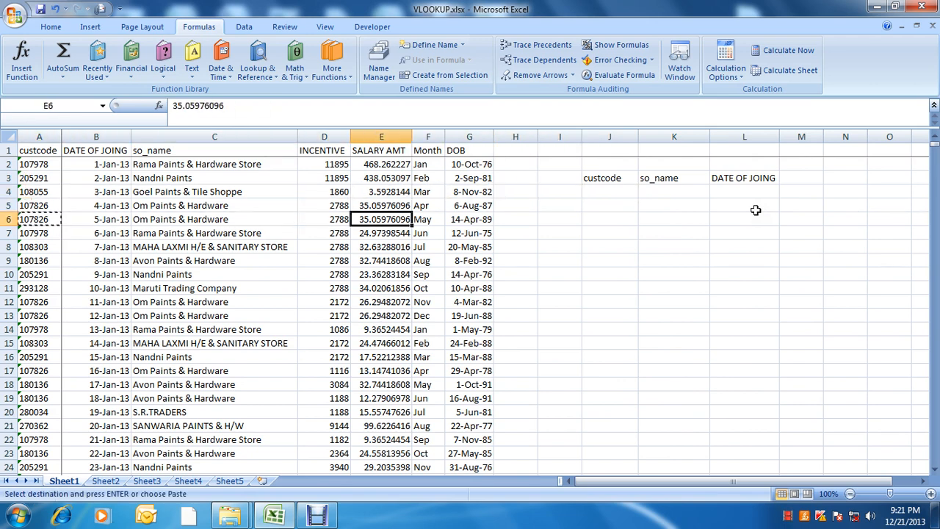
key("Up")
key("Right")
key("Right")
key("Up")
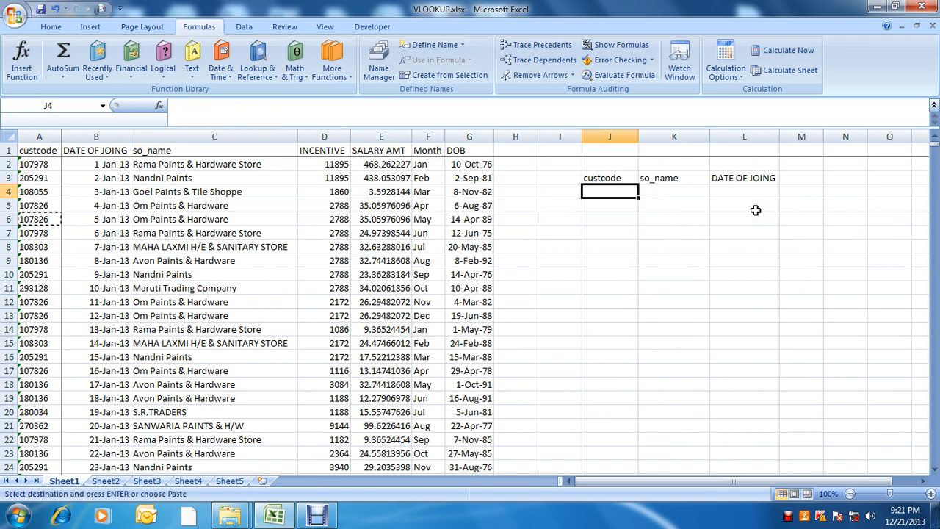
key("Return")
key("Right")
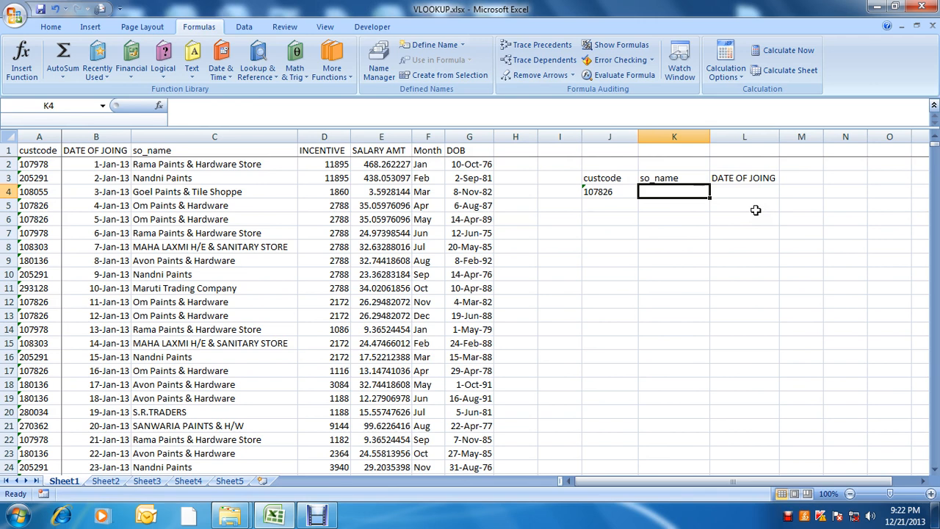
- Start a VLOOKUP formula in K4 with J4 as the lookup value and columns A:G as the table array
type("=")
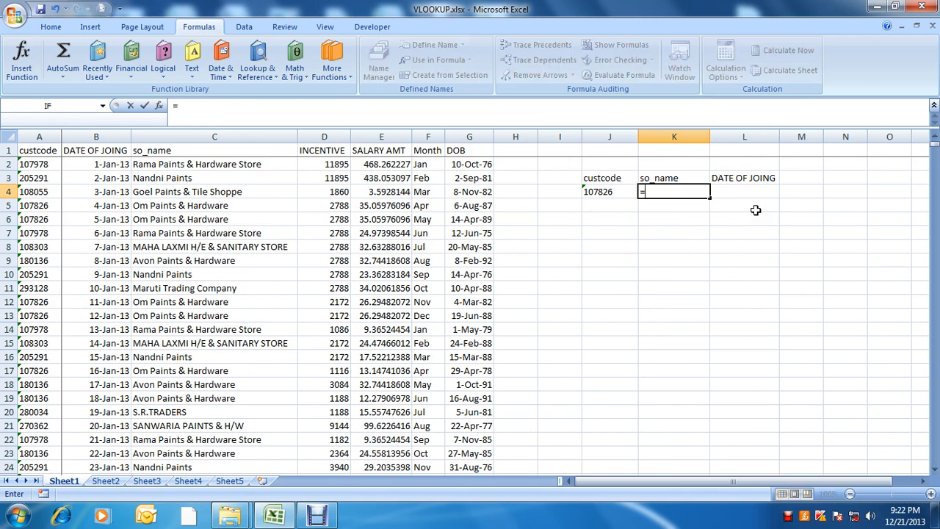
type("VLOOKUP")
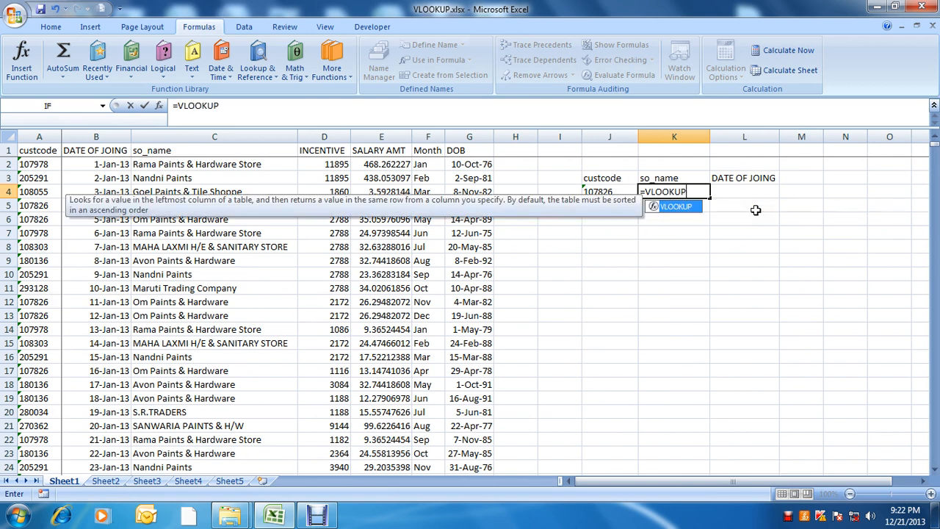
type("(")
key("Left")
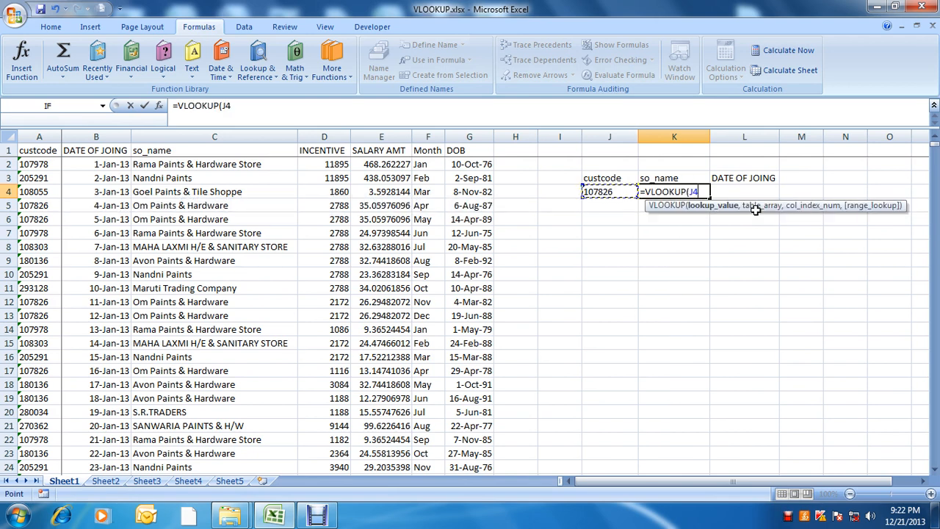
type(",")
key("Left")
key("Left")
key("Left")
key("Left")
key("Left")
key("Left")
key("Left")
key("Left")
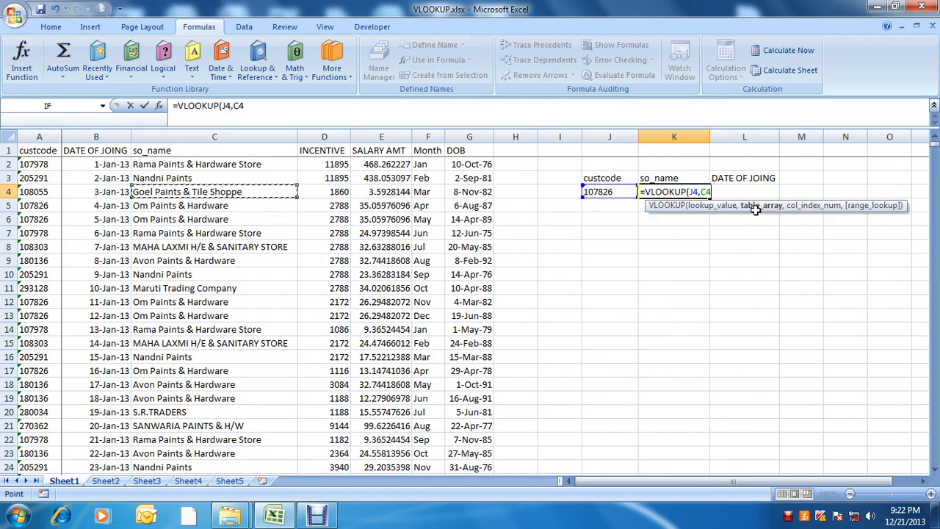
key("Left")
key("Left")
key("Up")
key("Up")
key("Up")
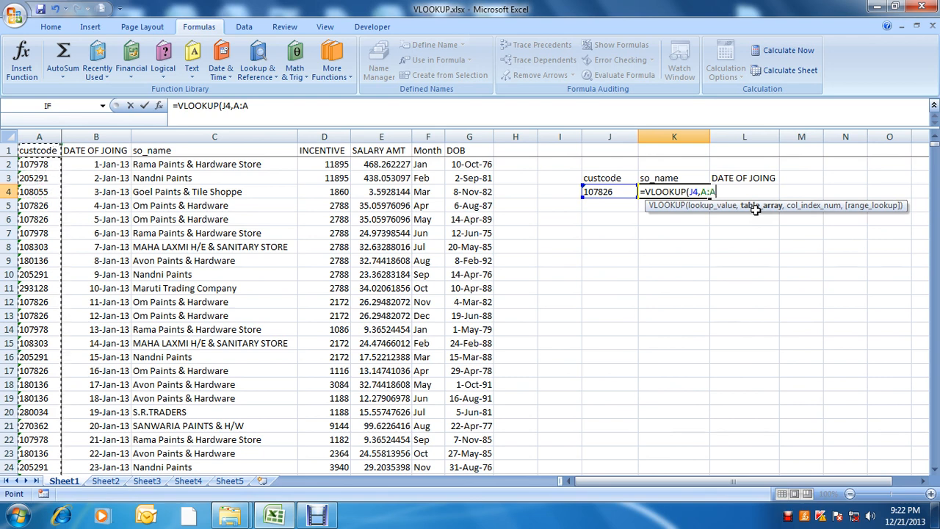
key("shift+Right")
key("shift+Right")
key("shift+Right")
key("shift+Right")
key("shift+Right")
key("shift+Right")
key("shift+Right")
key("shift+Left")
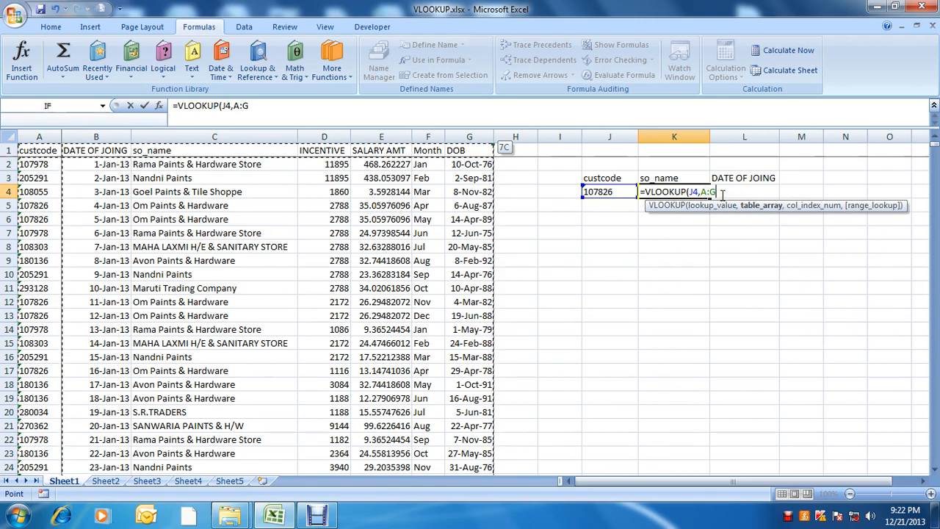
- Complete the K4 formula as =VLOOKUP(J4,A:G,3,0) and fit column K to its contents
type(",")
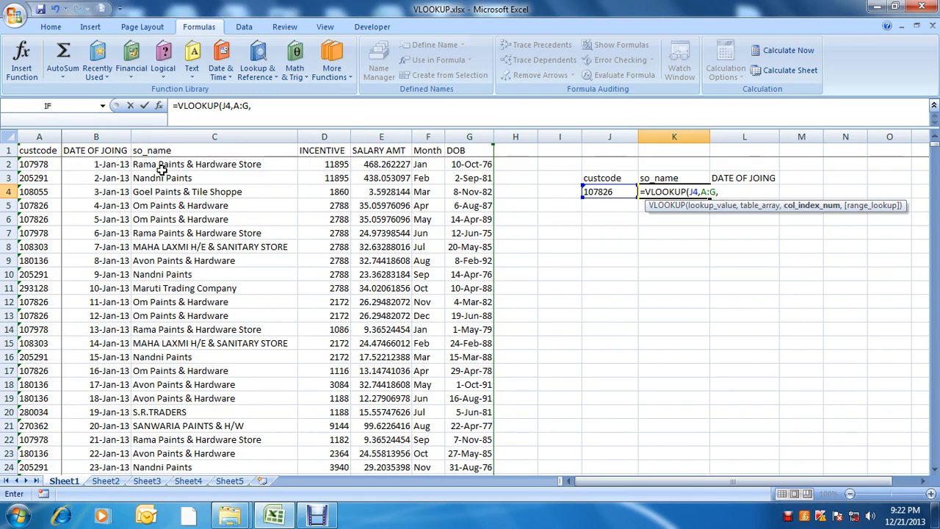
type("3,0")
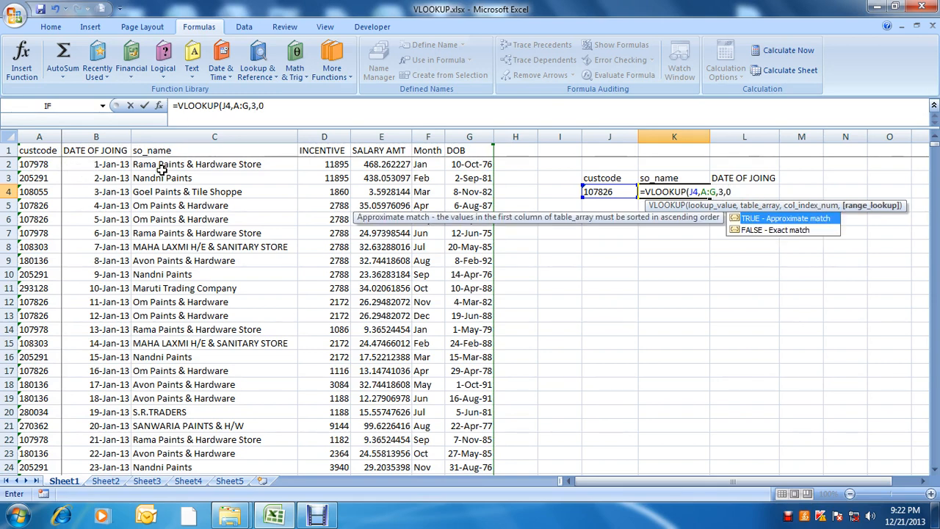
key("Return")
key("Up")
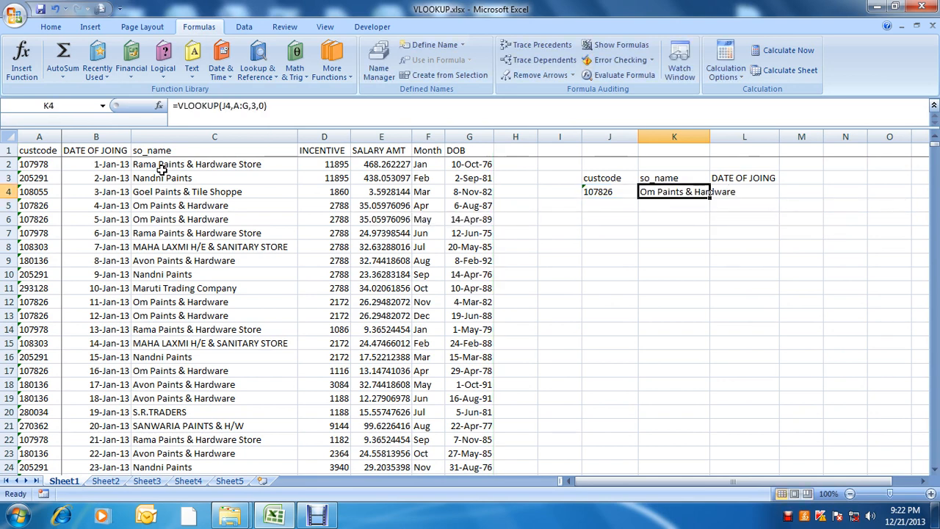
double_click(709, 138)
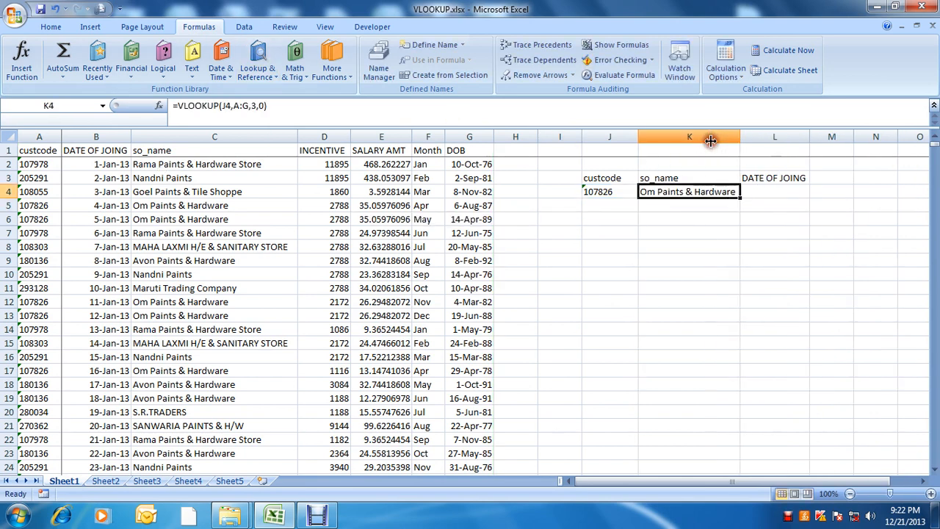
- Reuse the K4 formula text in L4 with column index 2, giving =VLOOKUP(J4,A:G,2,0)
key("F2")
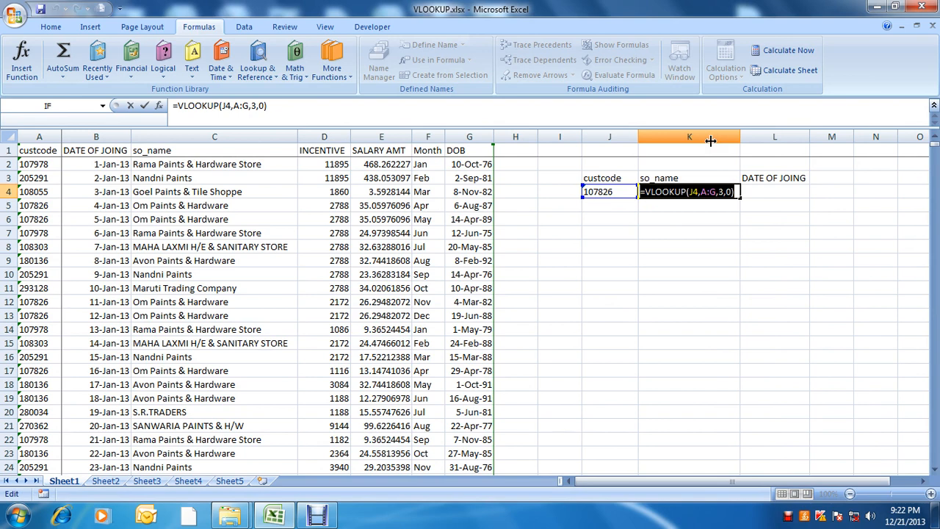
key("Tab")
key("ctrl+v")
key("F2")
key("Left")
key("Left")
key("Left")
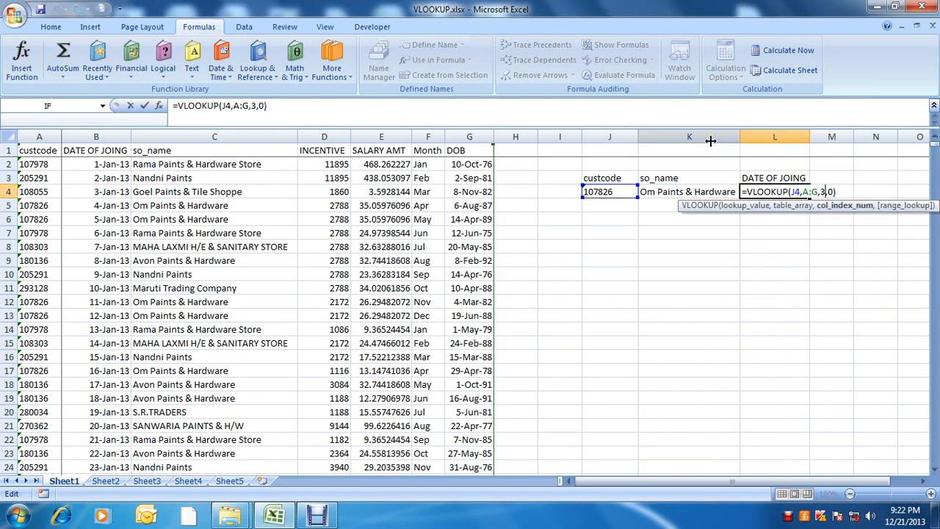
key("BackSpace")
type("2")
key("Return")
key("Up")
key("Left")
key("Left")
key("Left")
key("Left")
key("Left")
key("Left")
key("Left")
key("Left")
key("Left")
key("Left")
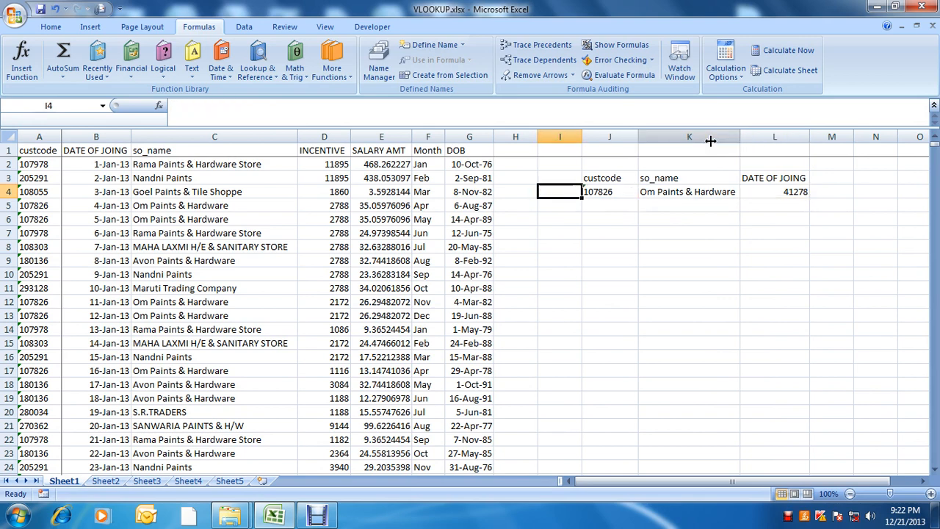
key("Left")
key("Down")
key("Down")
key("Down")
key("Down")
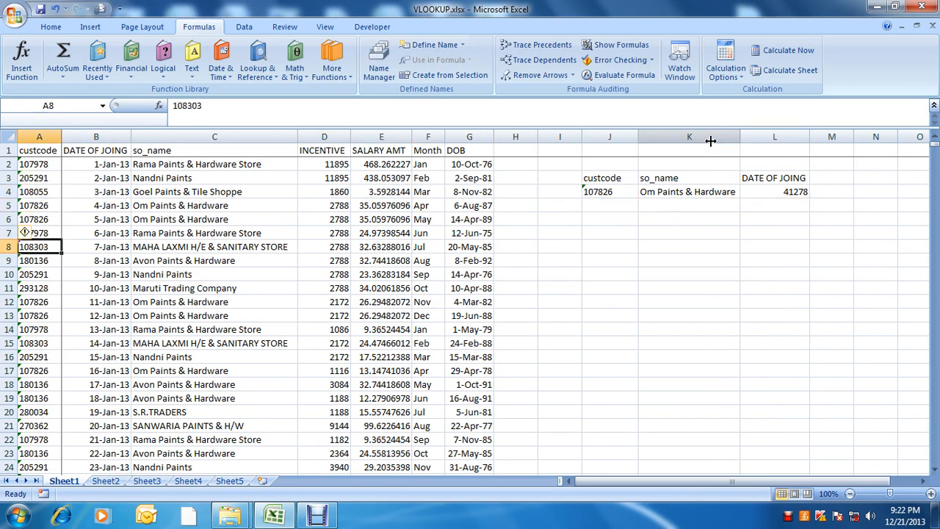
key("ctrl+c")
key("Right")
key("Right")
key("Right")
key("Right")
key("Right")
key("Right")
key("Right")
key("Escape")
key("Left")
key("Left")
key("Left")
key("Left")
key("Left")
key("Left")
key("Left")
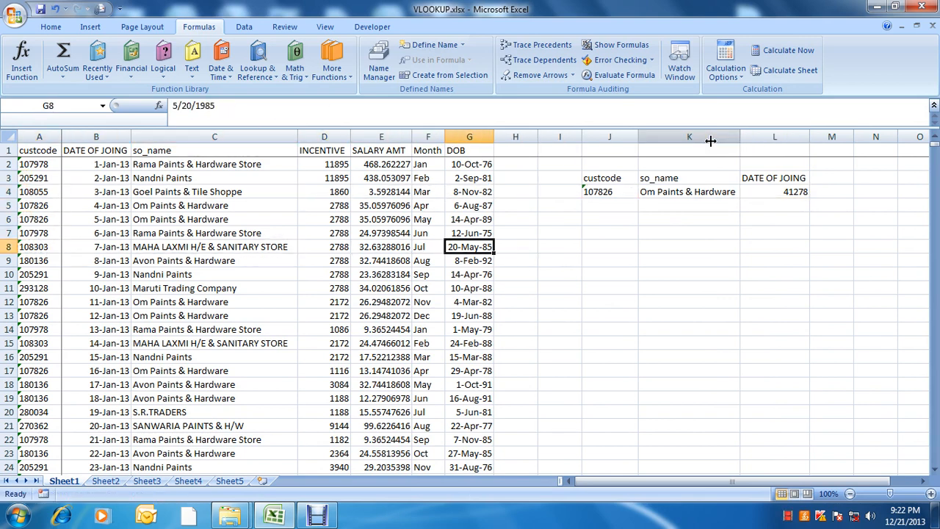
- Copy the last custcode of column A, in A7887, into J5 below the first lookup code
key("ctrl+Down")
key("ctrl+c")
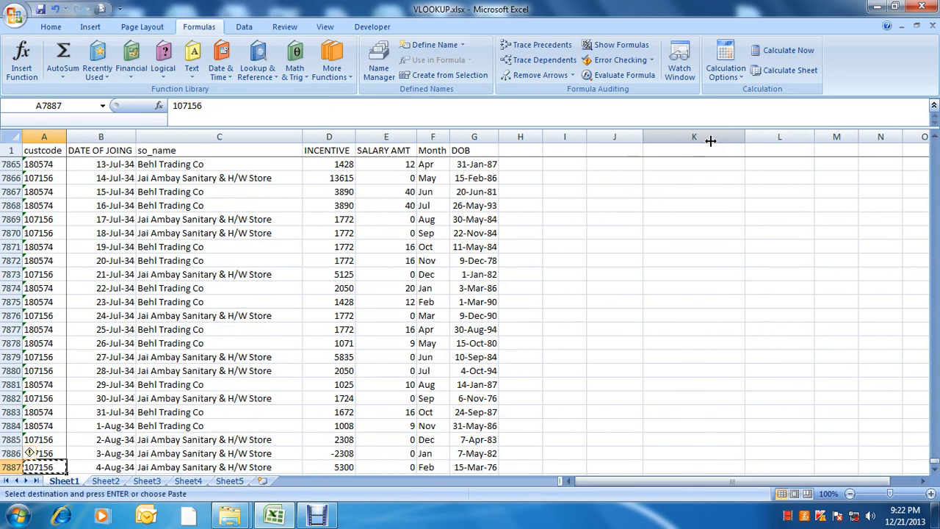
key("ctrl+Up")
key("Down")
key("Down")
key("Right")
key("Right")
key("Right")
key("Right")
key("Right")
key("Right")
key("Right")
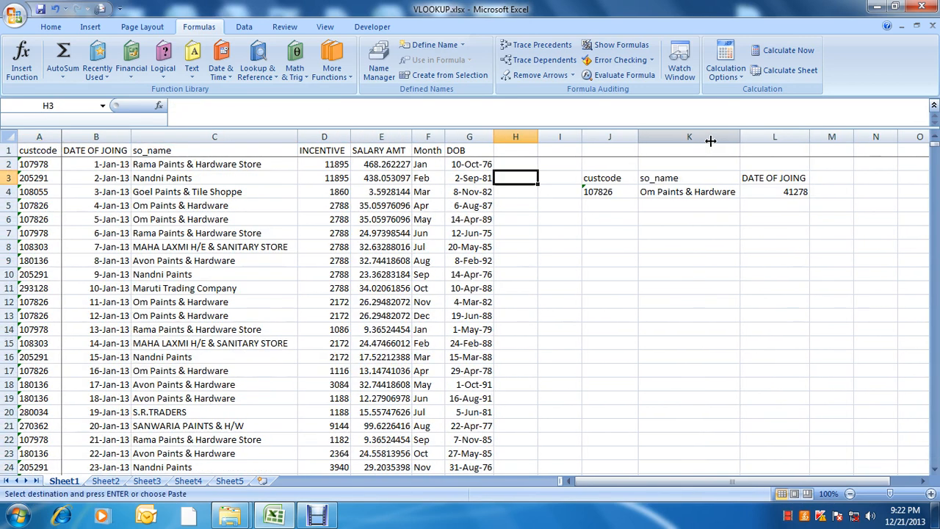
key("Right")
key("Down")
key("Right")
key("Down")
key("ctrl+v")
- Copy the so_name lookup formula from K4 into K5
key("Up")
key("Right")
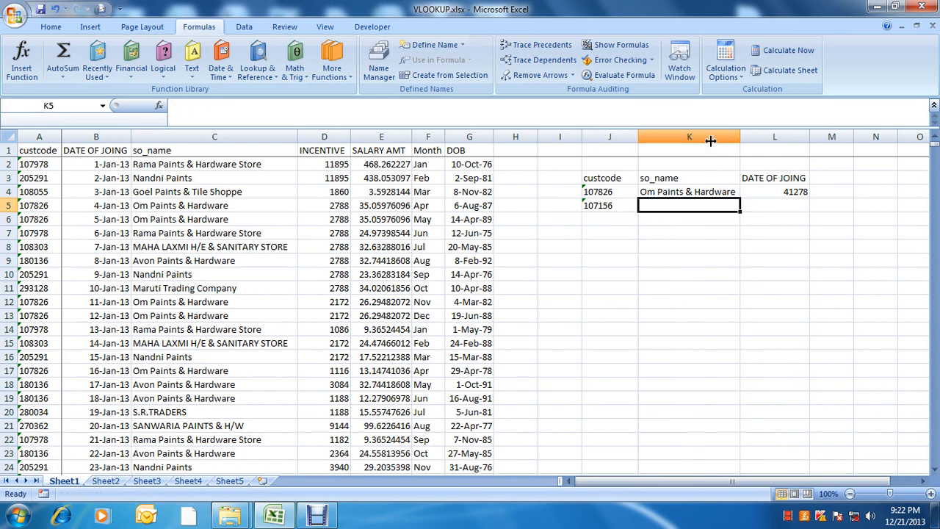
key("Escape")
key("ctrl+c")
key("Down")
key("ctrl+v")
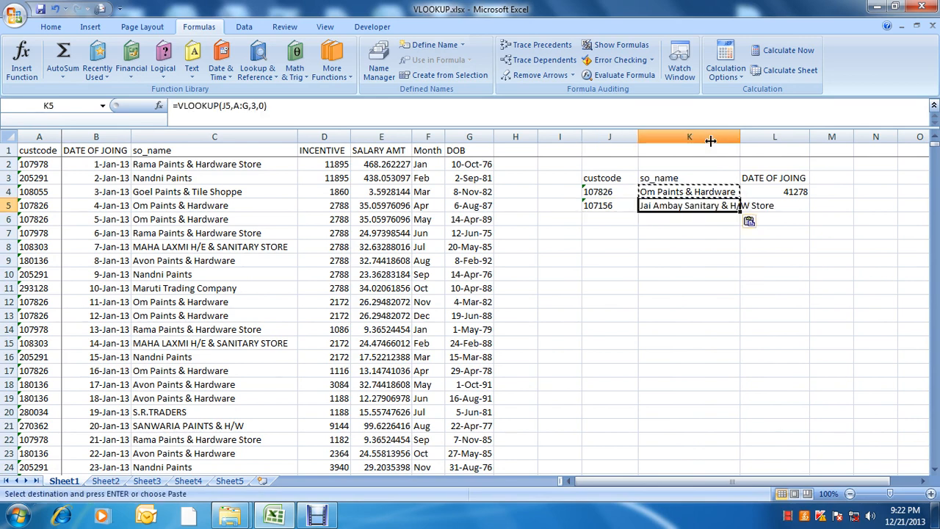
key("Escape")
- Copy the DATE OF JOING lookup formula from L4 into L5
key("Up")
key("Right")
key("ctrl+c")
key("Down")
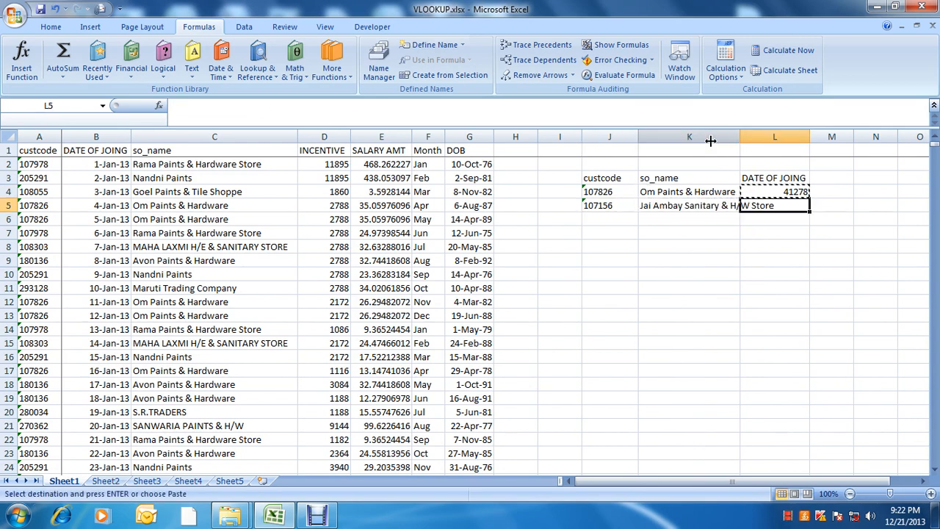
key("ctrl+v")
key("Escape")
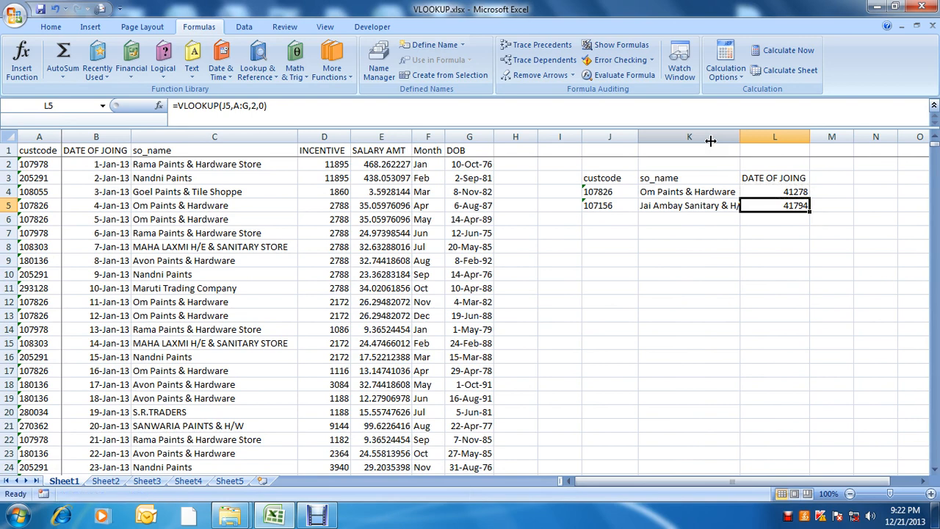
- Format the lookup results in L4:L5 as day-month-year dates, in the style of 4-Jan-13
left_click(807, 135)
left_click(780, 191)
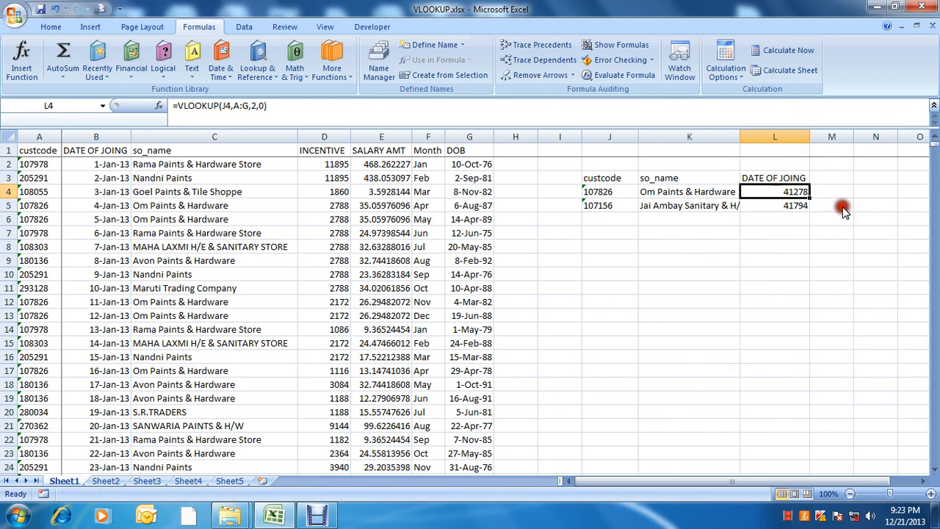
key("shift+Down")
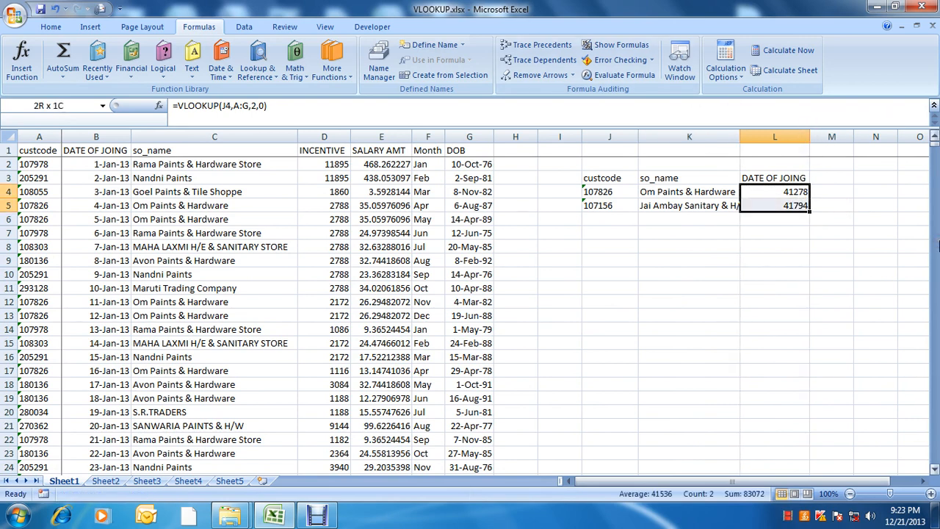
key("ctrl+shift+3")
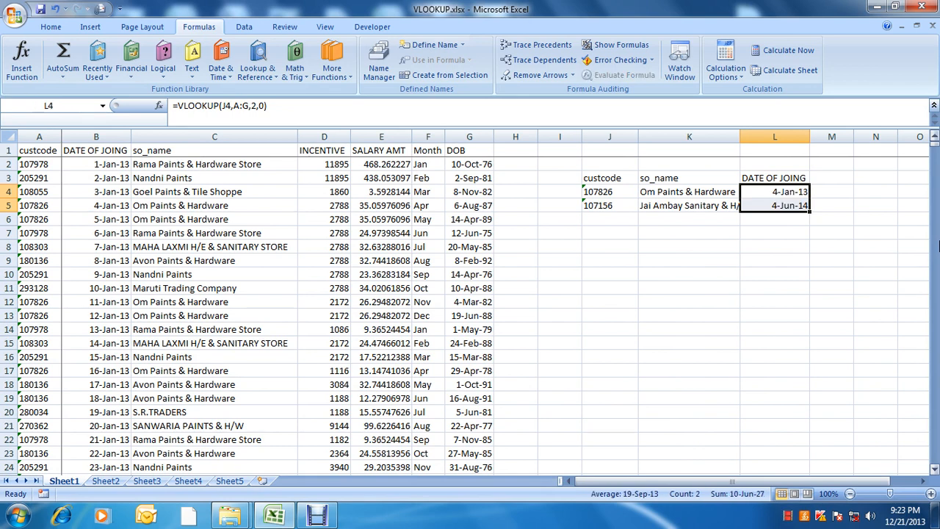
- Enter a made-up six-digit custcode as text in J6, below the two copied codes
key("Down")
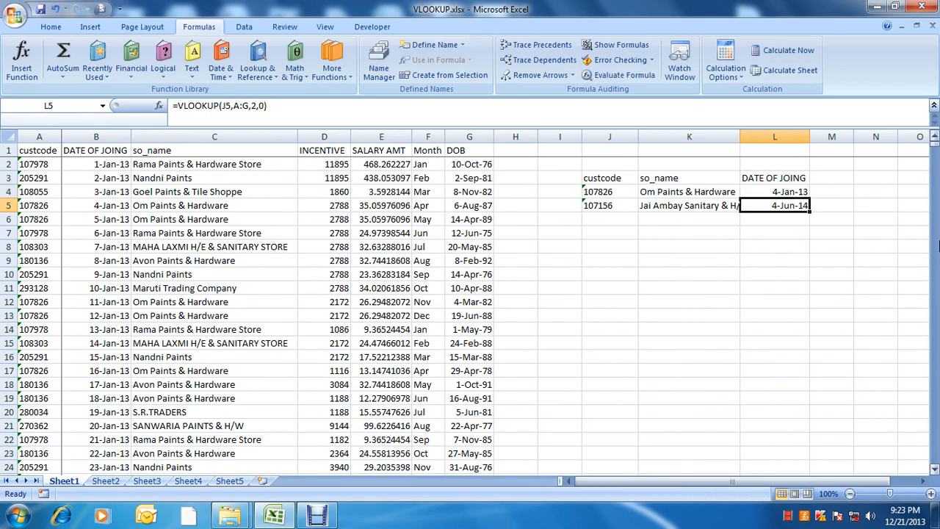
key("Left")
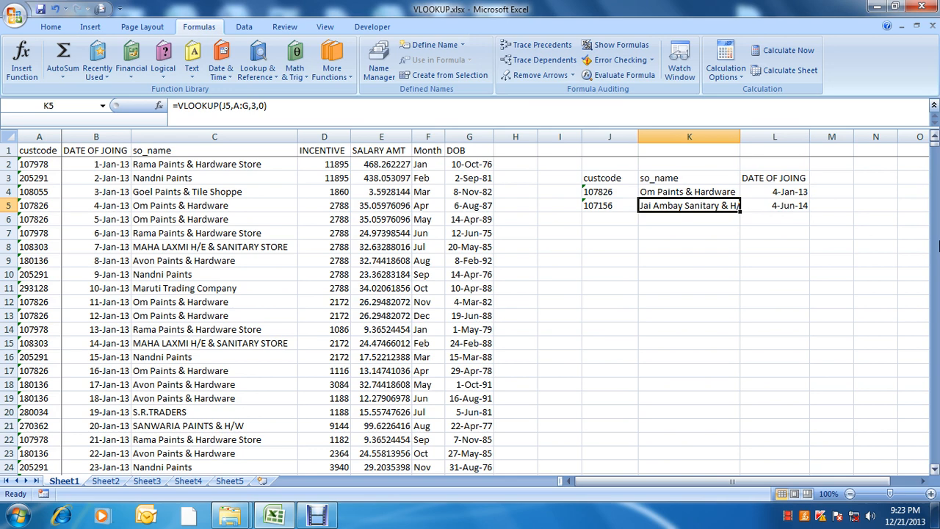
key("Left")
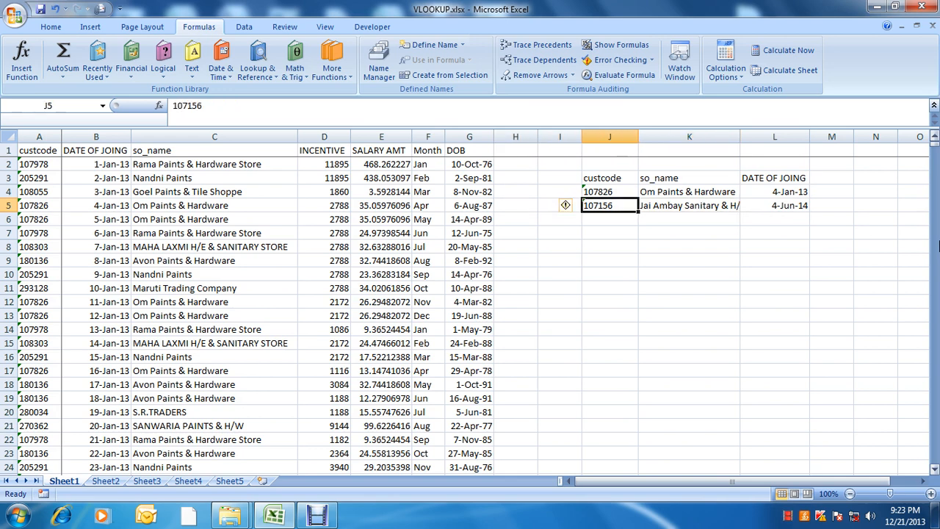
key("Down")
type("888888")
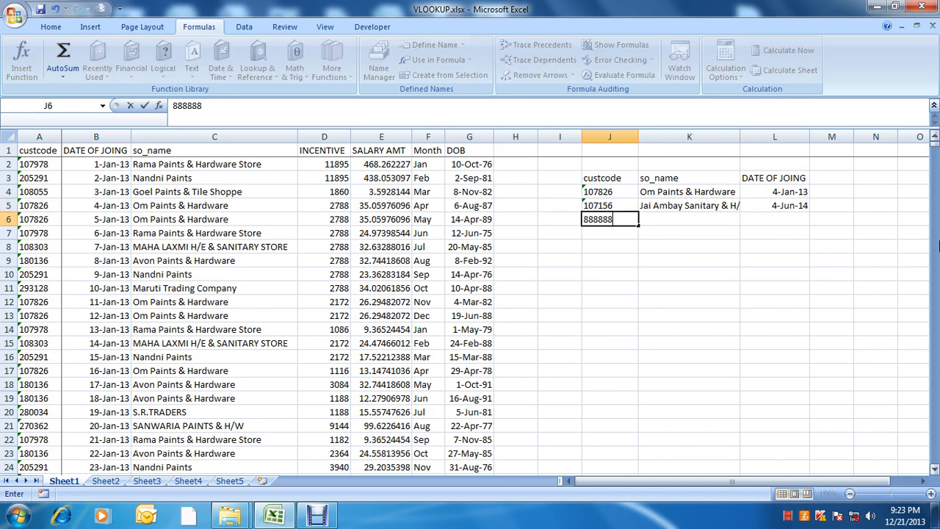
key("Delete")
type("'888888")
key("ctrl+Return")
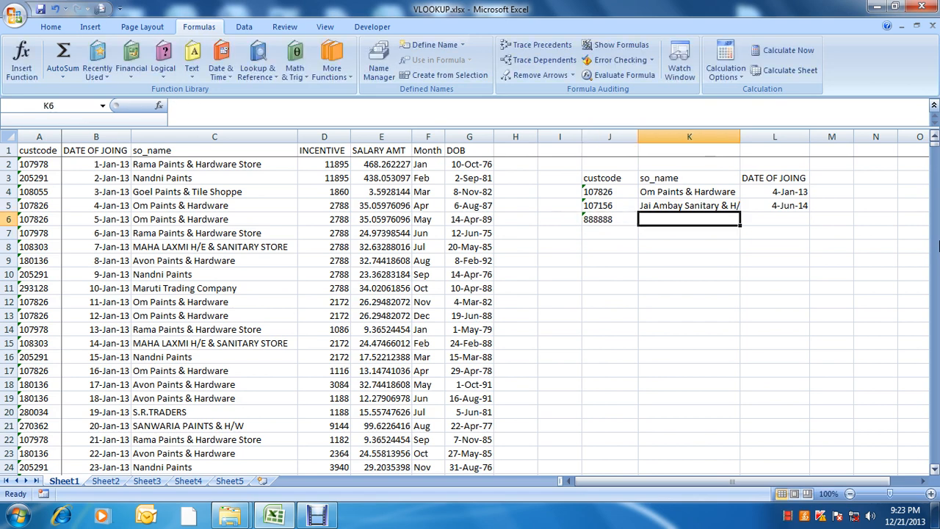
key("Up")
key("Right")
key("Left")
key("Left")
key("Left")
key("Left")
key("Left")
key("Left")
key("Left")
key("Left")
key("Left")
key("Left")
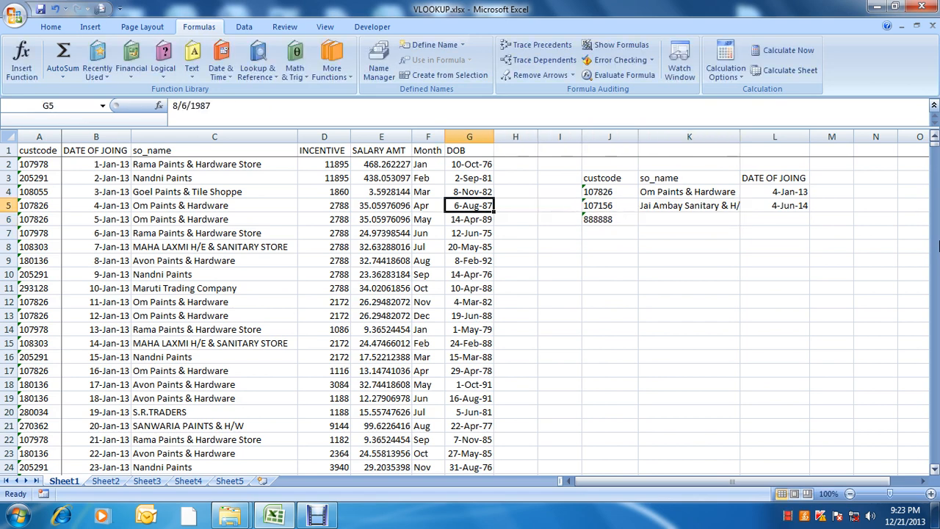
key("Right")
key("Right")
key("Right")
key("Right")
key("Right")
key("Right")
key("Right")
key("Right")
key("Right")
key("Right")
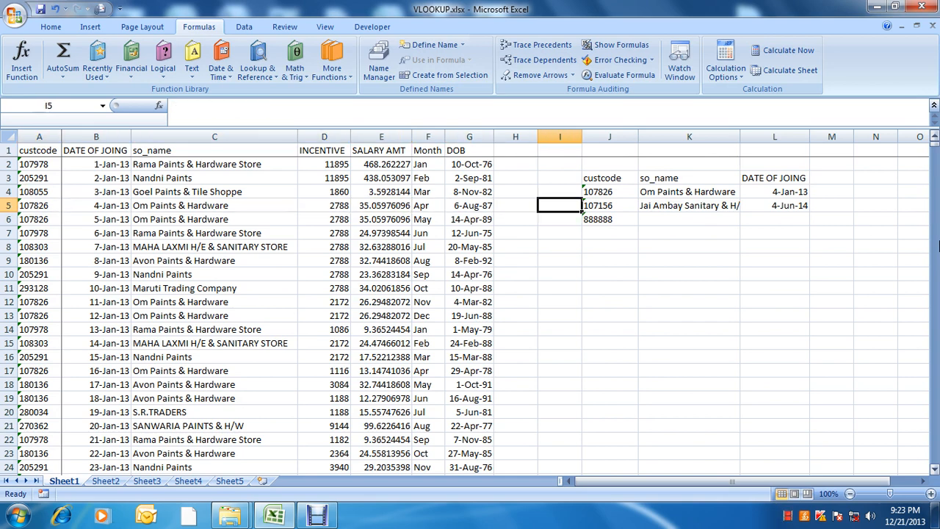
- Copy the so_name lookup formula from K5 into K6 for the made-up custcode
key("ctrl+c")
key("Down")
key("ctrl+v")
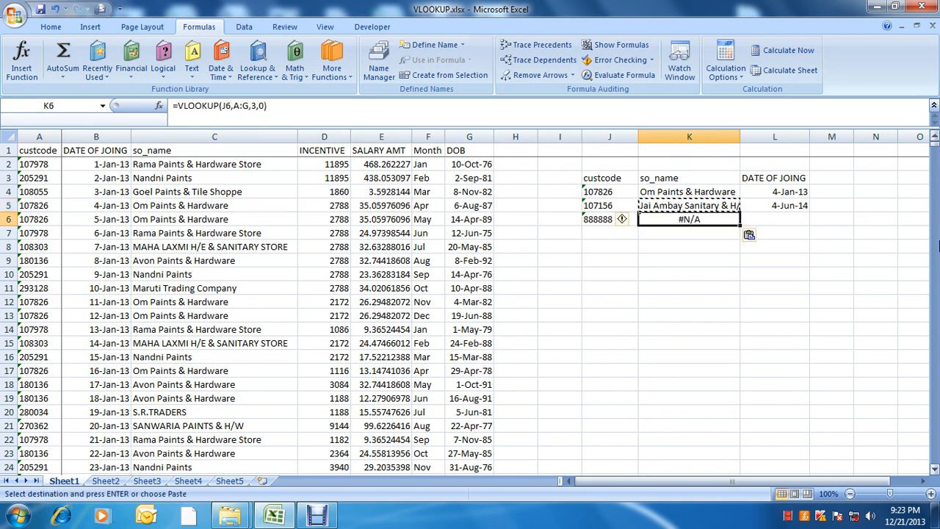
key("Escape")
- Compare the made-up custcode in J6 with the source table's custcode column and review the lookup in K6
key("Left")
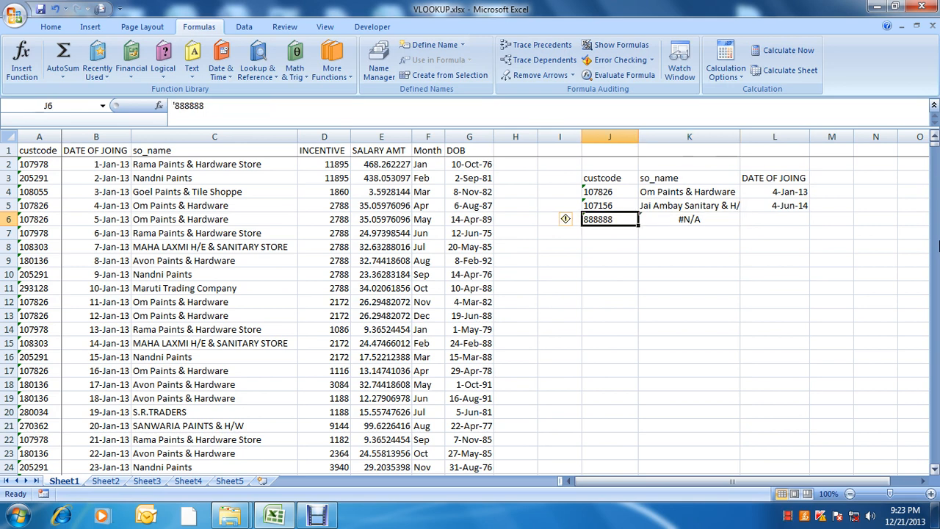
key("Left")
key("Left")
key("Left")
key("Left")
key("Left")
key("Left")
key("Left")
key("Left")
key("Left")
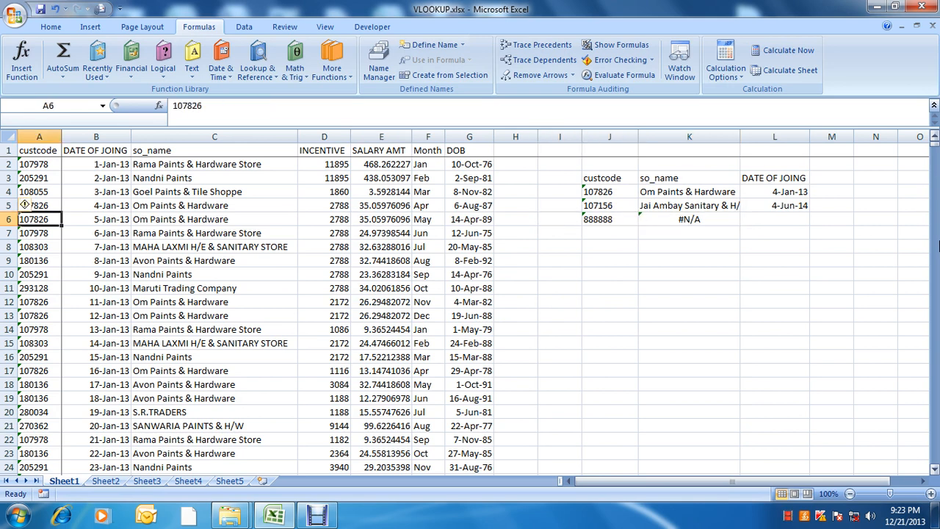
key("Right")
key("Right")
key("Right")
key("Right")
key("Right")
key("Right")
key("Right")
key("Right")
key("Right")
key("Right")
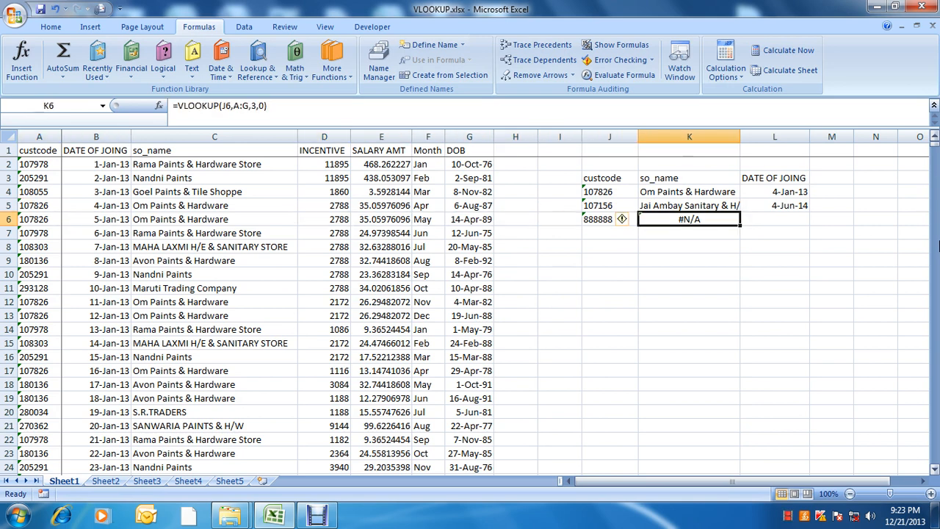
key("Down")
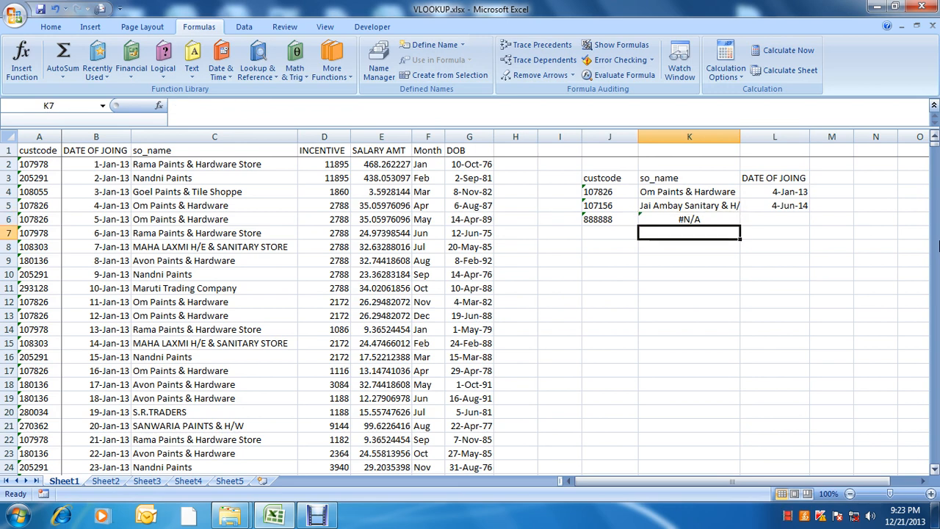
- Wrap the VLOOKUP formula in K4 in an IFERROR function, ready for its value_if_error argument
key("Up")
key("Up")
key("Up")
key("F2")
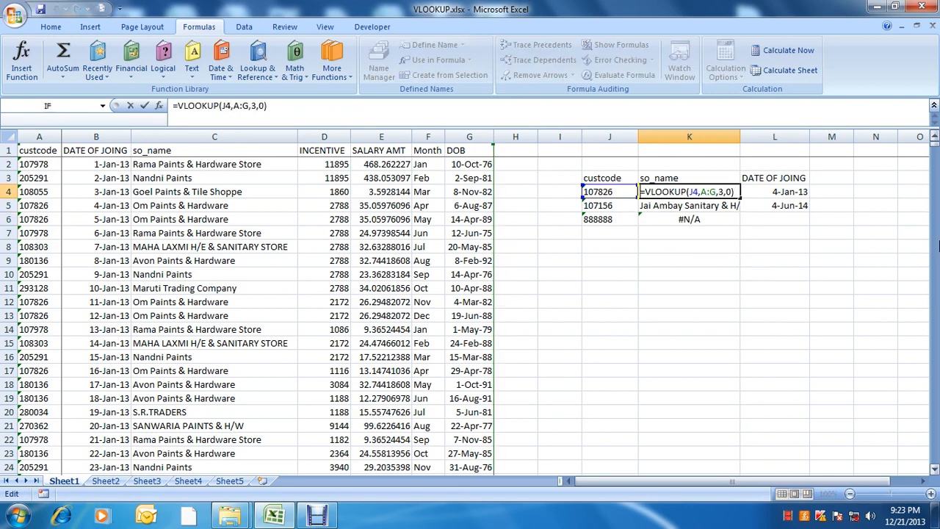
key("Escape")
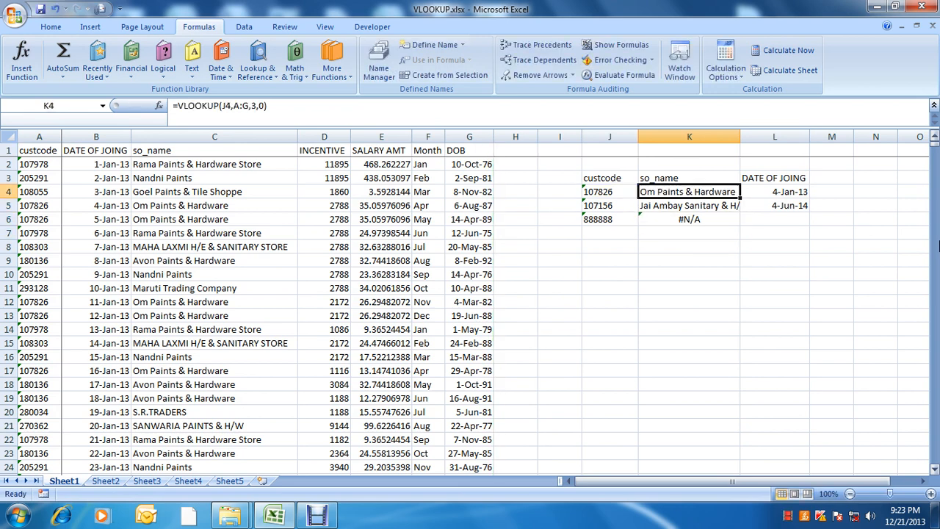
key("F2")
type("IF")
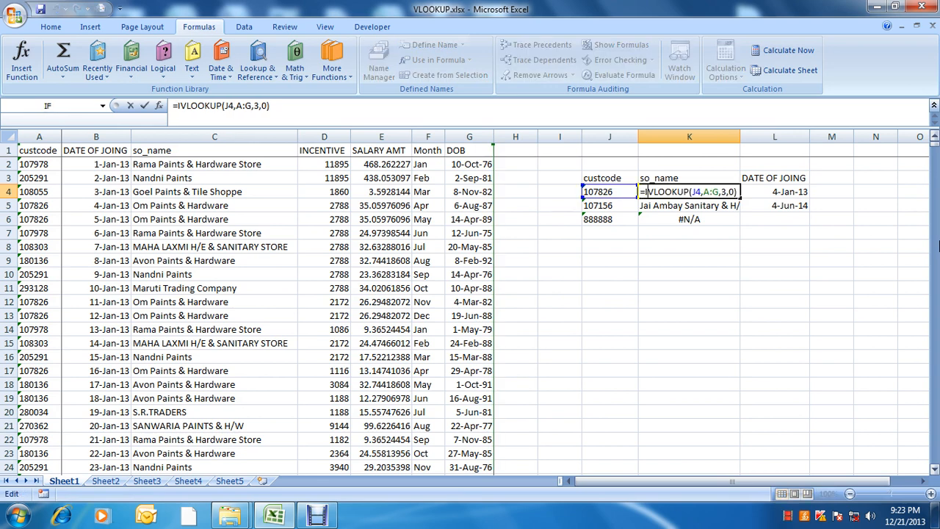
key("Down")
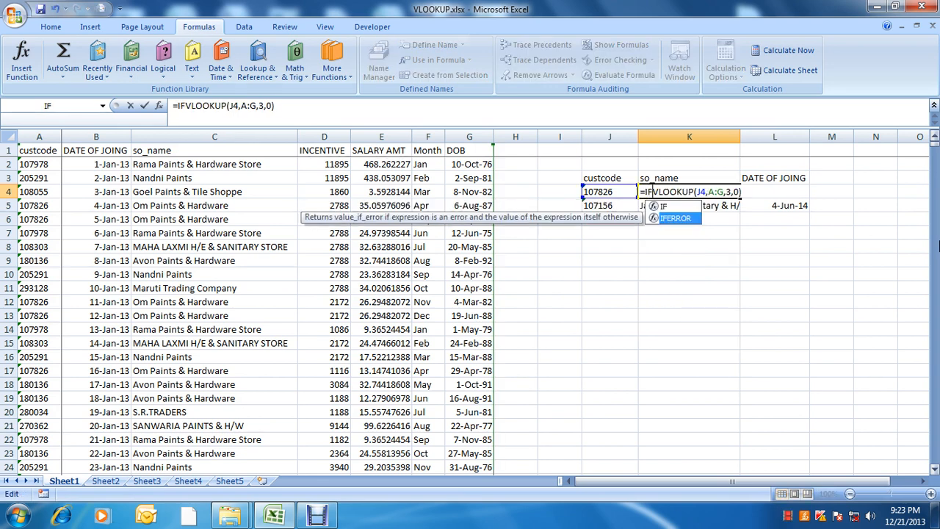
key("Tab")
type(",")
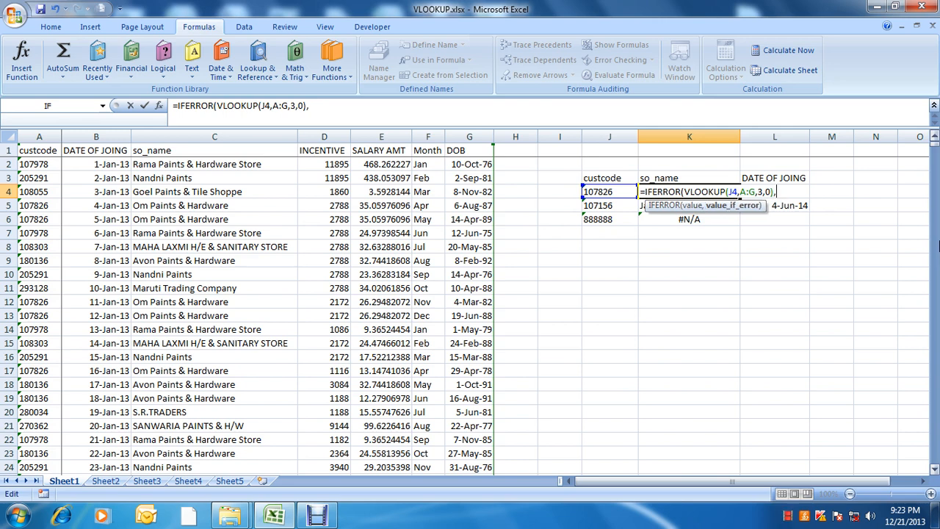
type("\"VALUE")
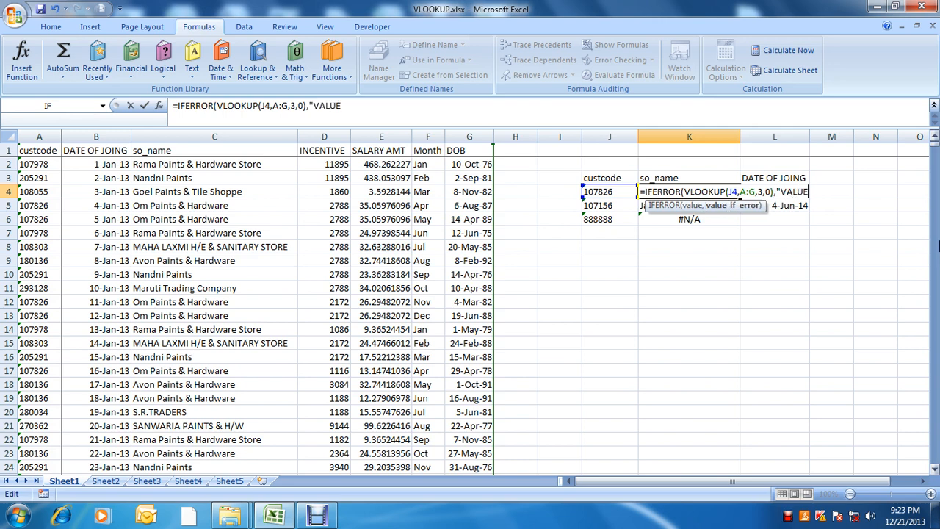
type(" NOT FO")
key("BackSpace")
key("BackSpace")
key("BackSpace")
key("BackSpace")
key("BackSpace")
key("BackSpace")
key("BackSpace")
key("BackSpace")
key("BackSpace")
key("BackSpace")
key("BackSpace")
- Set the IFERROR fallback text in K4 to "CUSTCODE IS NOT FOUND IN LIST" and accept the completed formula
type("CUSTCODE WORN")
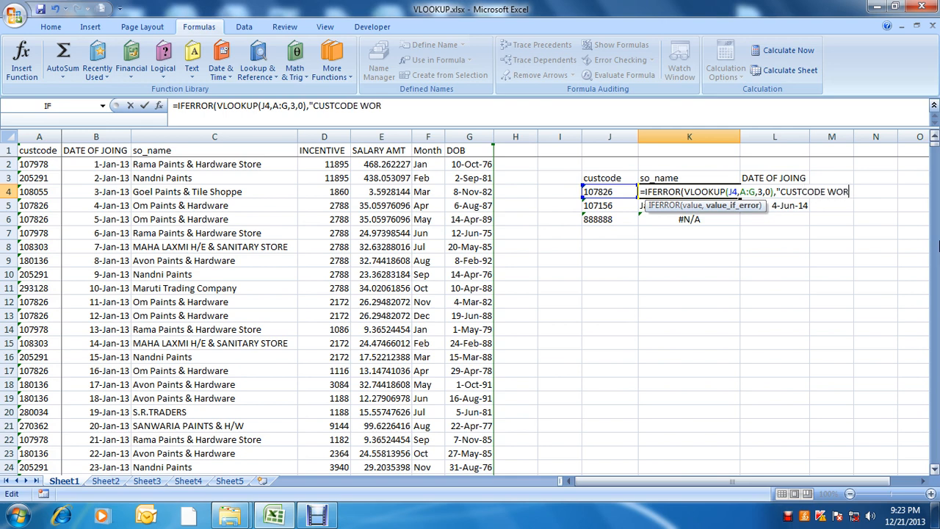
key("BackSpace")
key("BackSpace")
key("BackSpace")
key("BackSpace")
type("IS NOT FO")
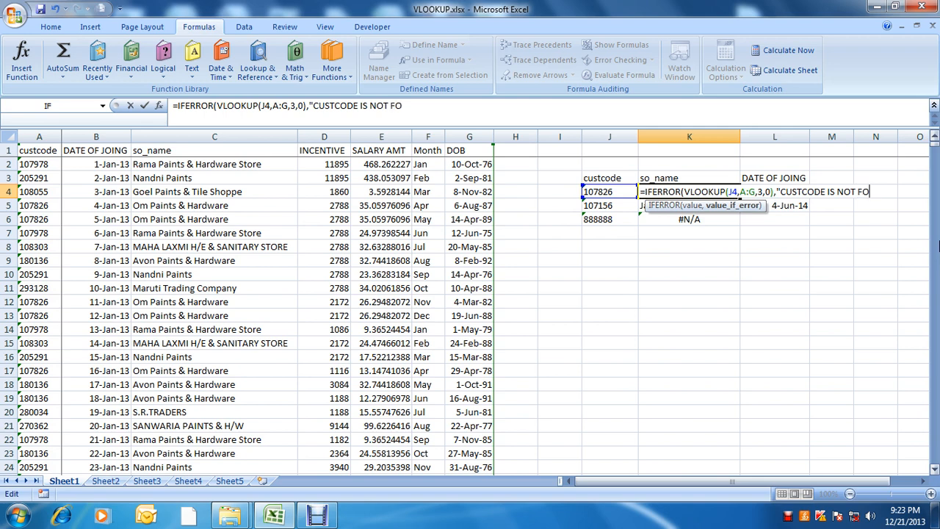
type("UND IN LIS")
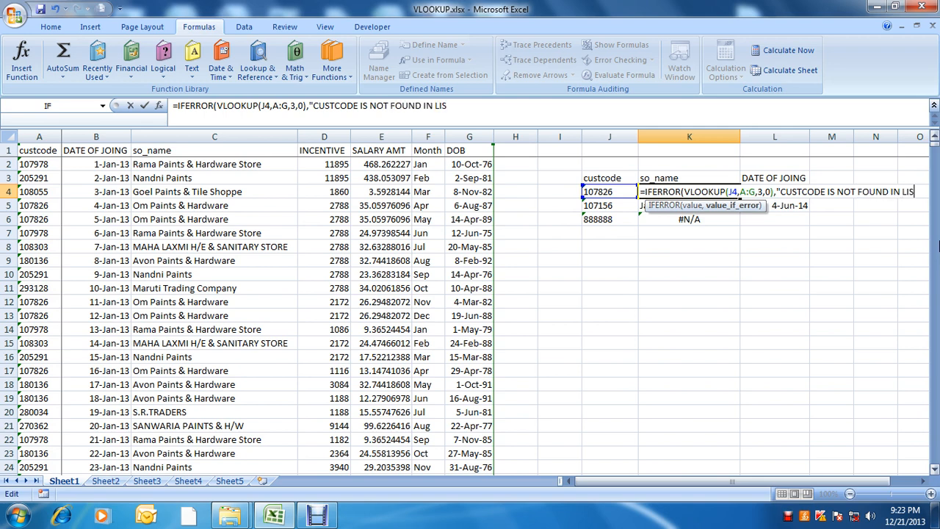
type("T\"")
key("Return")
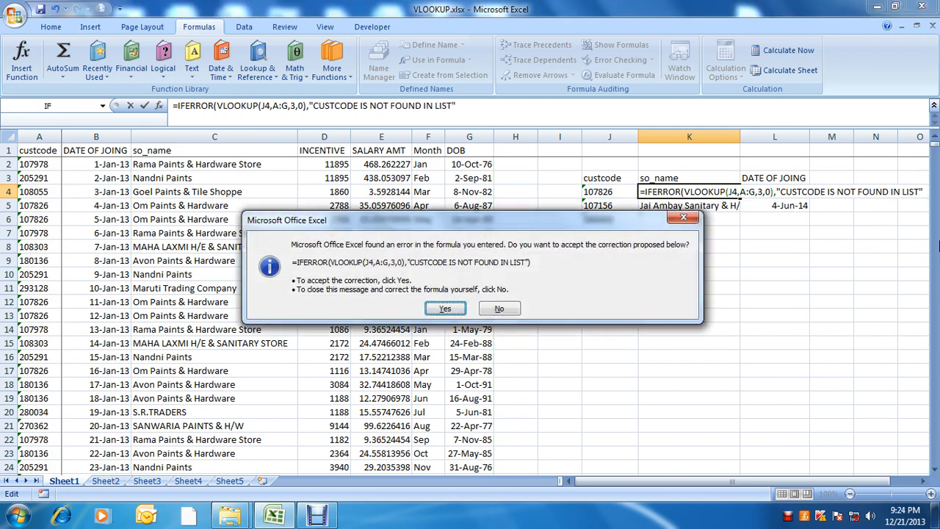
key("Return")
key("Up")
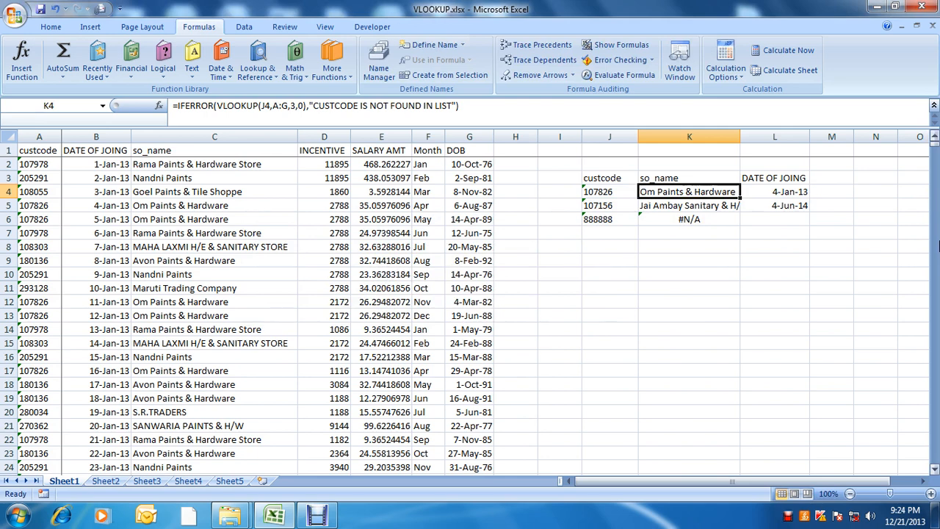
- Copy the IFERROR lookup formula from K4 into K5 and K6, and fit column K to its contents
key("ctrl+c")
key("Down")
key("Down")
key("ctrl+v")
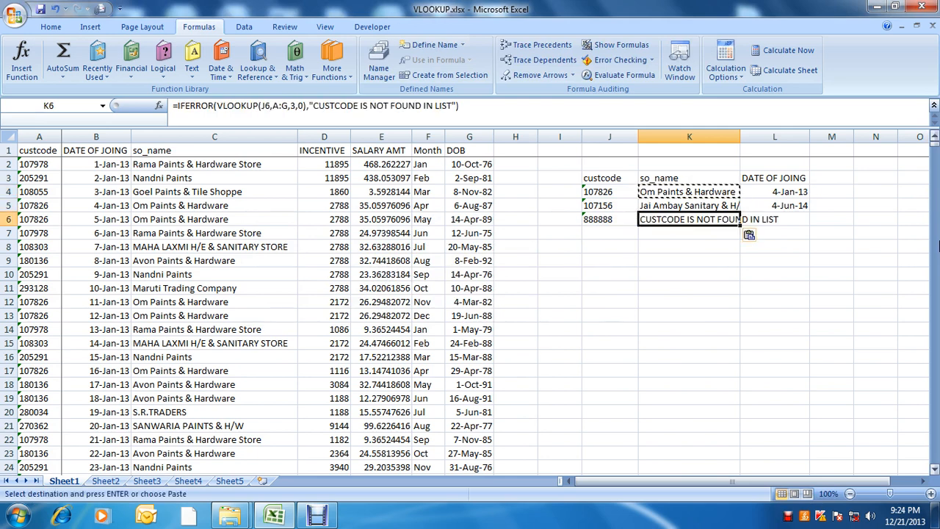
key("Escape")
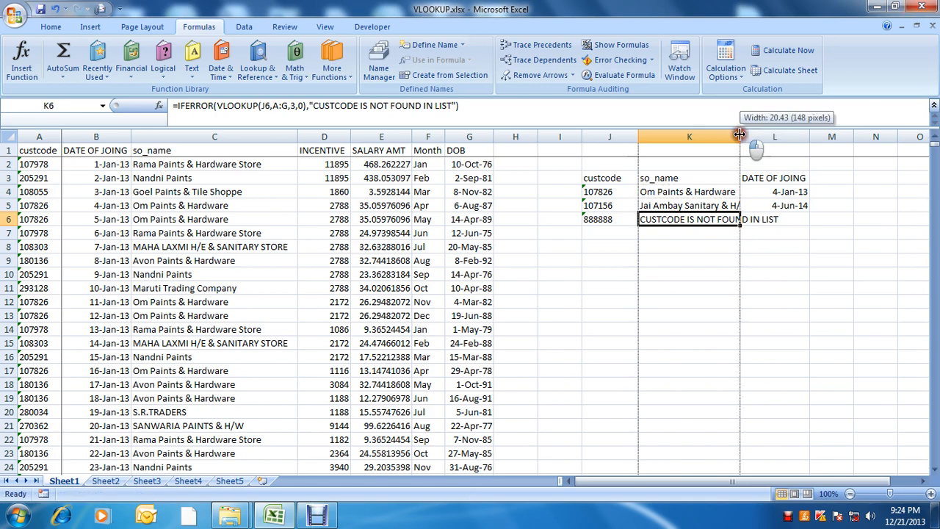
double_click(739, 137)
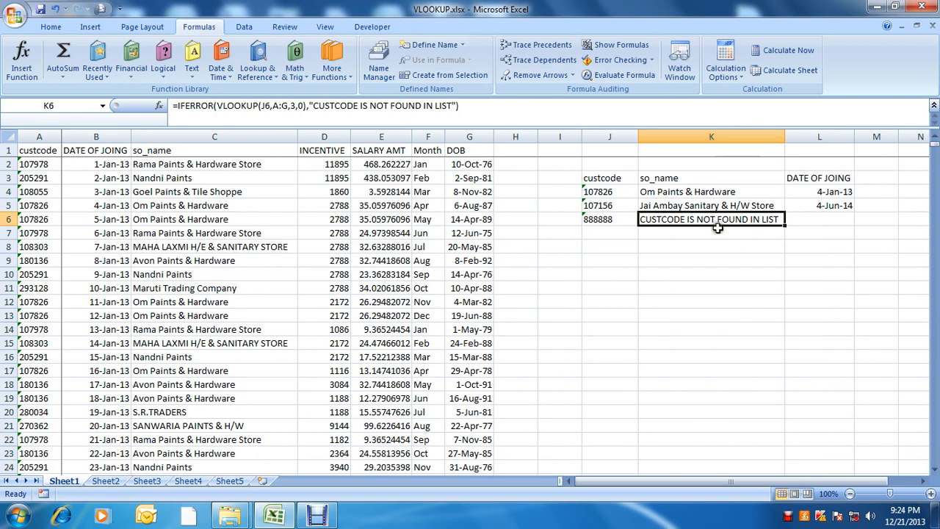
- Evaluate the IFERROR formula in K6 stage by stage through to its final result
left_click(595, 77)
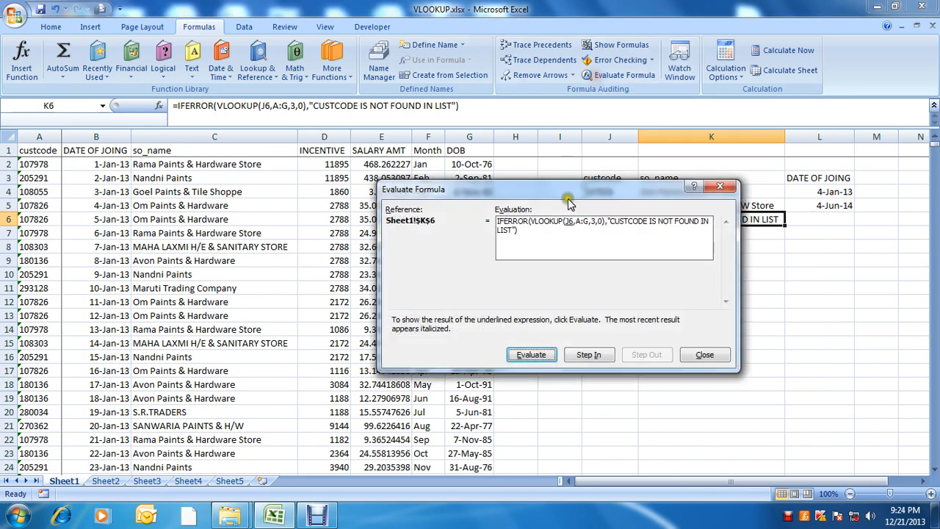
left_click_drag(568, 204, 338, 252)
left_click(299, 403)
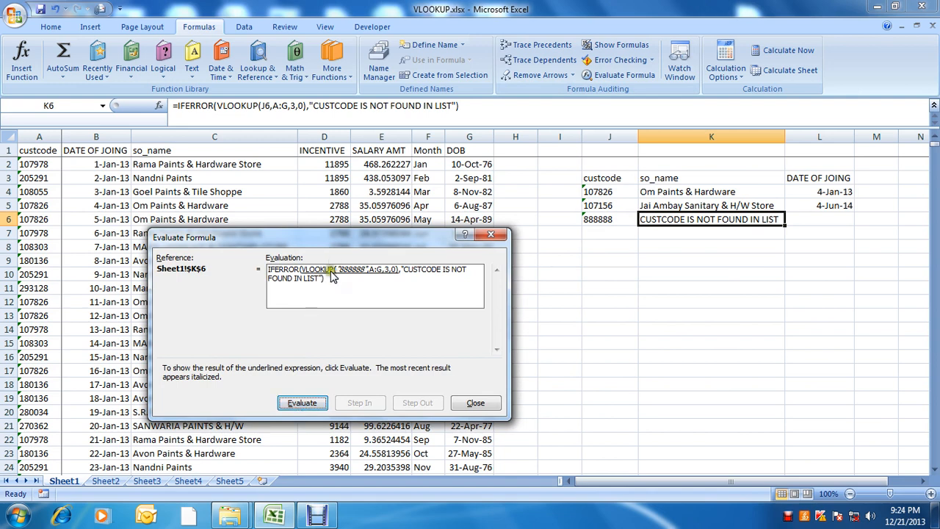
left_click(314, 404)
left_click(313, 404)
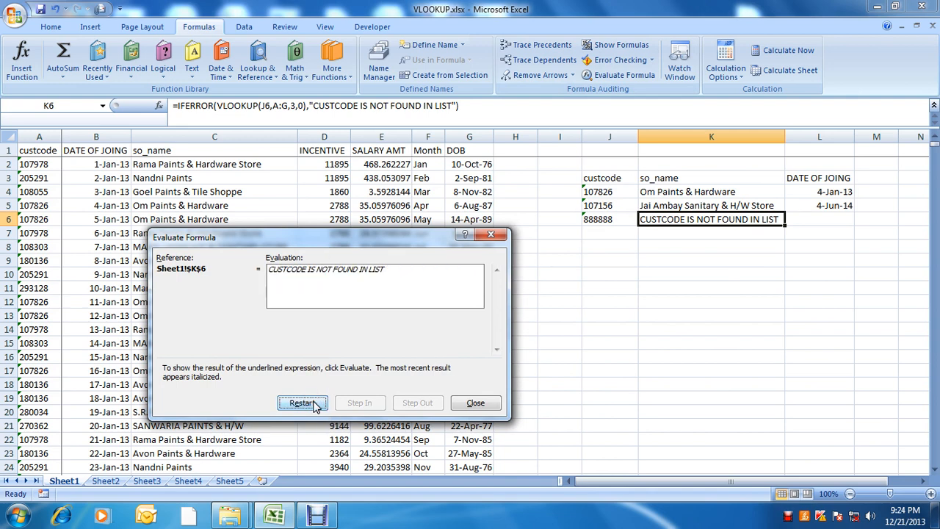
left_click(473, 404)
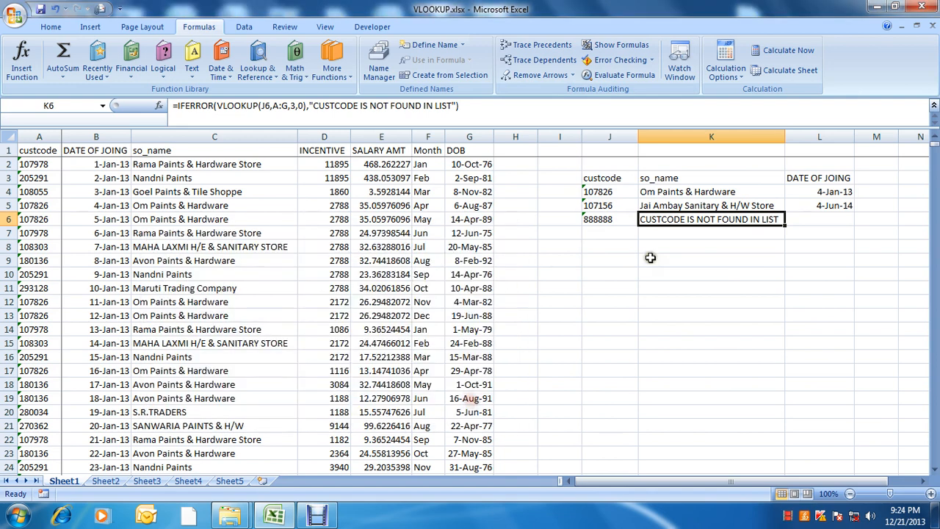
left_click(638, 250)
type("=")
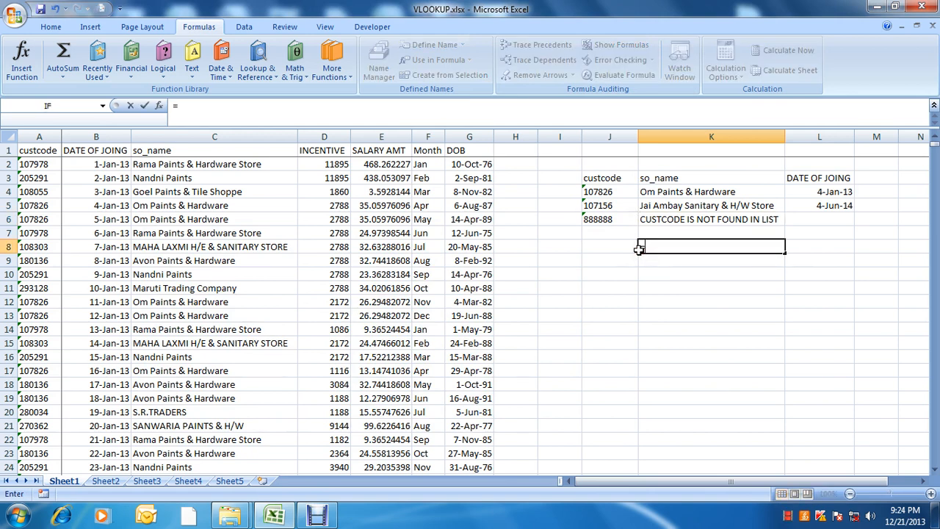
key("Escape")
key("Up")
key("Up")
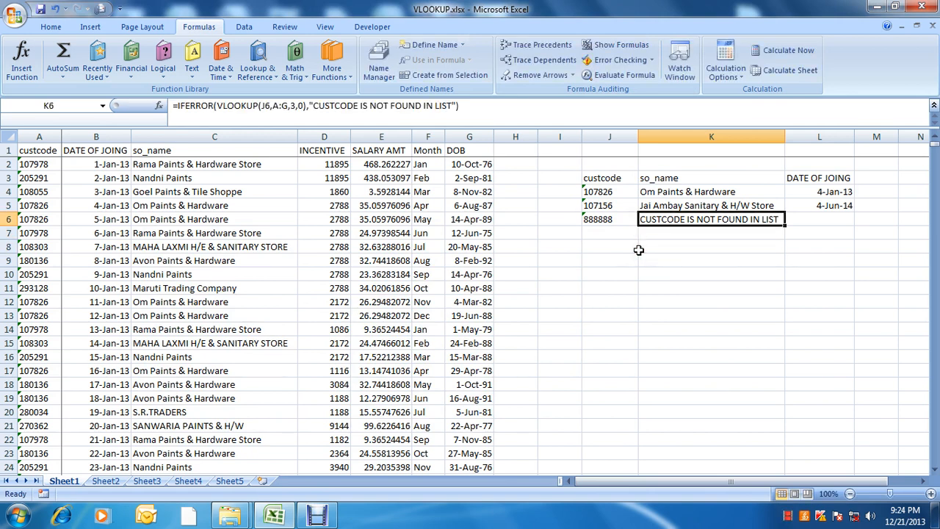
- Copy the first custcode of the source table from A2 into J6 to test the lookup with a valid code
key("Up")
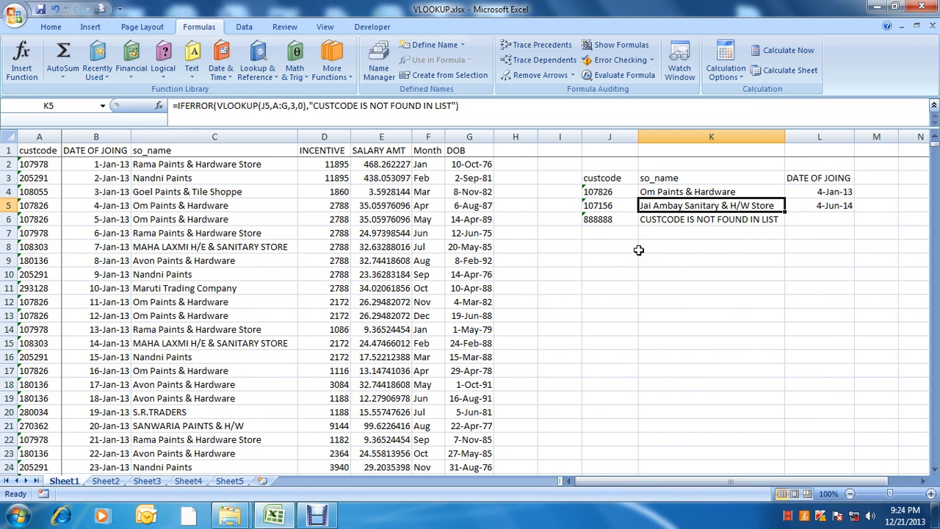
key("Down")
key("Left")
key("Left")
key("Left")
key("Left")
key("Left")
key("Left")
key("Left")
key("Left")
key("Left")
key("Left")
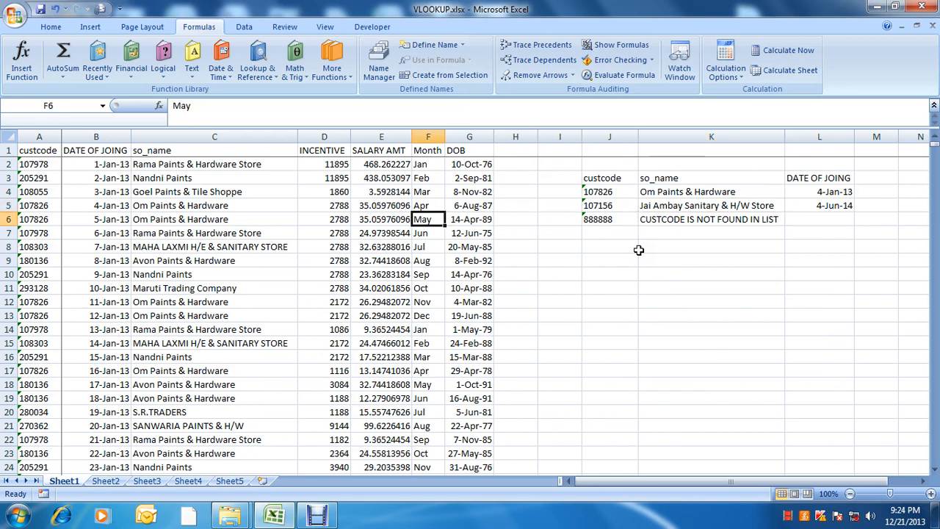
key("Up")
key("Up")
key("Up")
key("Up")
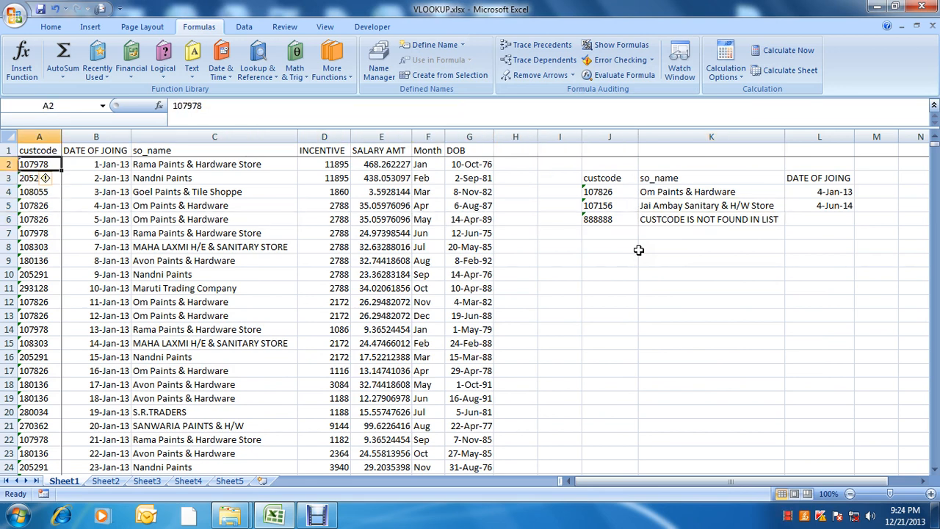
key("ctrl+c")
key("Down")
key("Right")
key("Right")
key("Right")
key("Right")
key("Right")
key("Right")
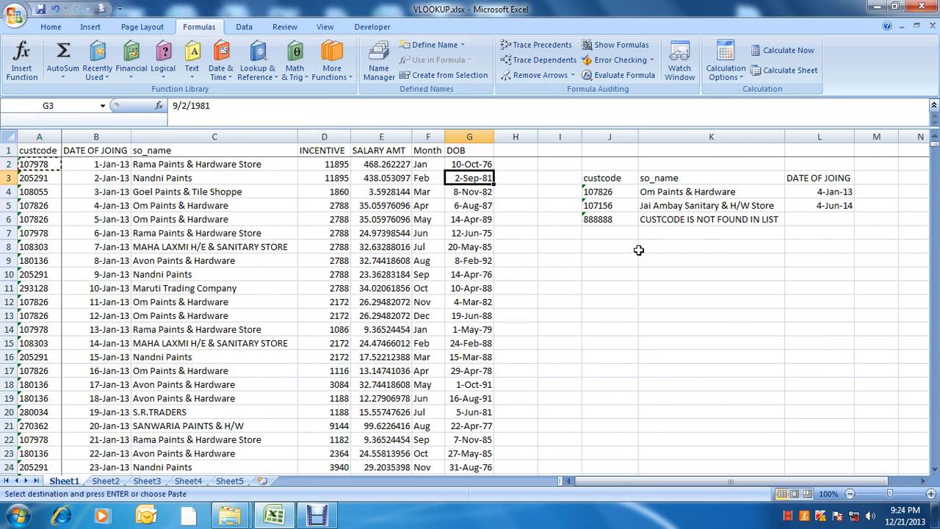
key("Down")
key("Down")
key("Right")
key("Right")
key("Right")
key("Down")
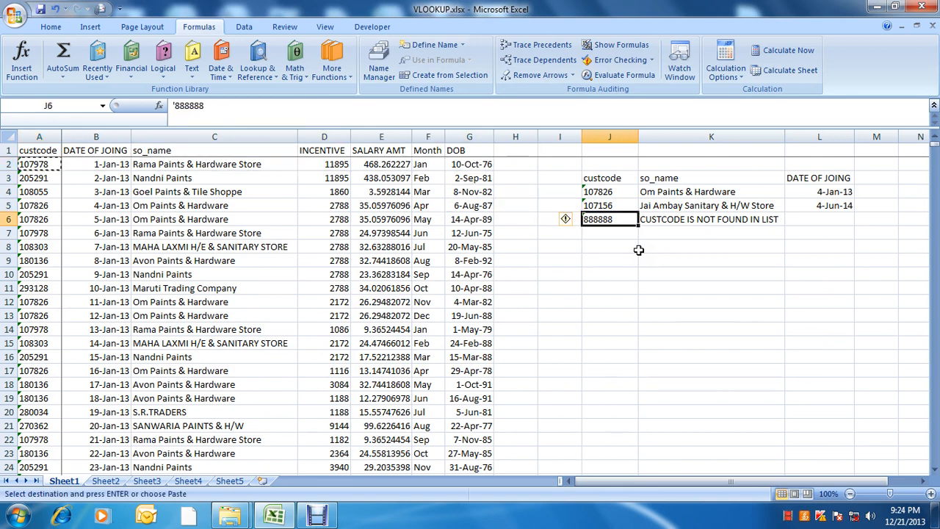
key("ctrl+v")
key("Escape")
key("Right")
key("Left")
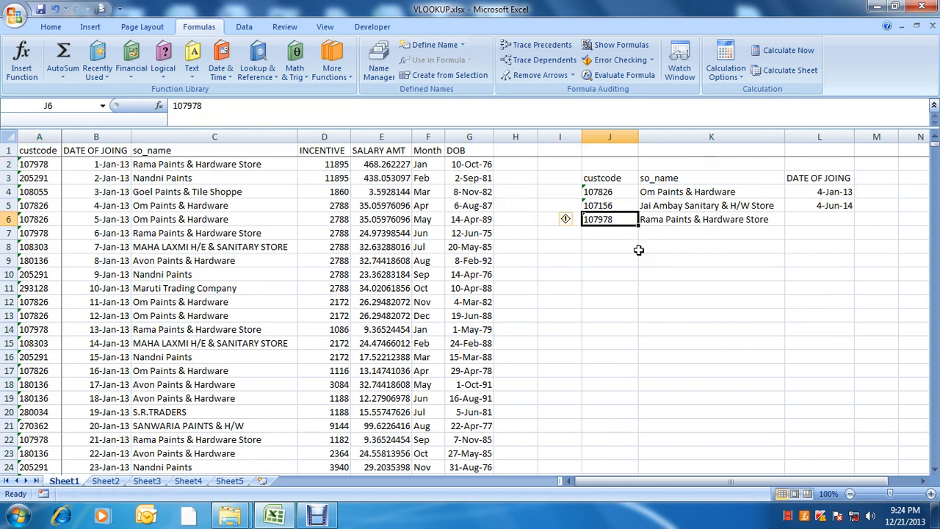
key("Right")
key("Left")
- Replace the custcode in J6 with a made-up three-digit number and check the so_name lookup in K6
type("555")
key("Return")
key("Up")
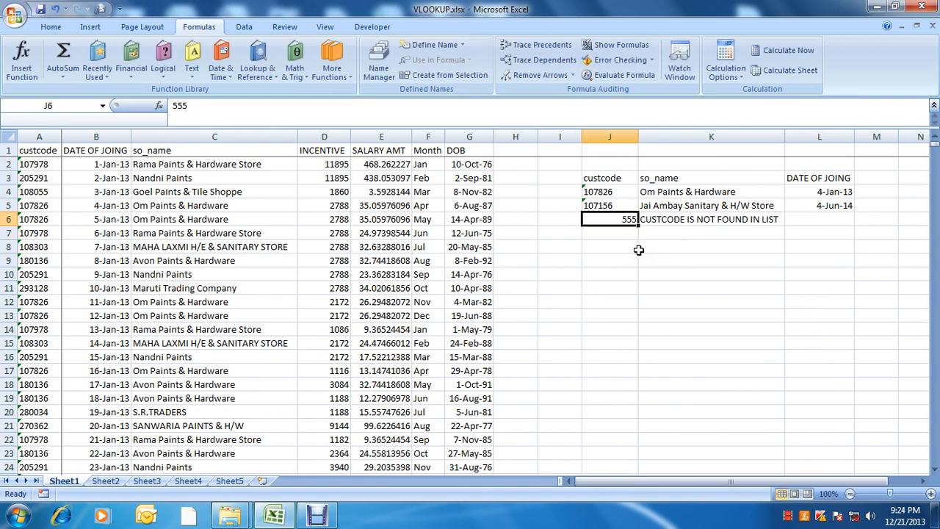
key("Right")
key("Left")
key("Right")
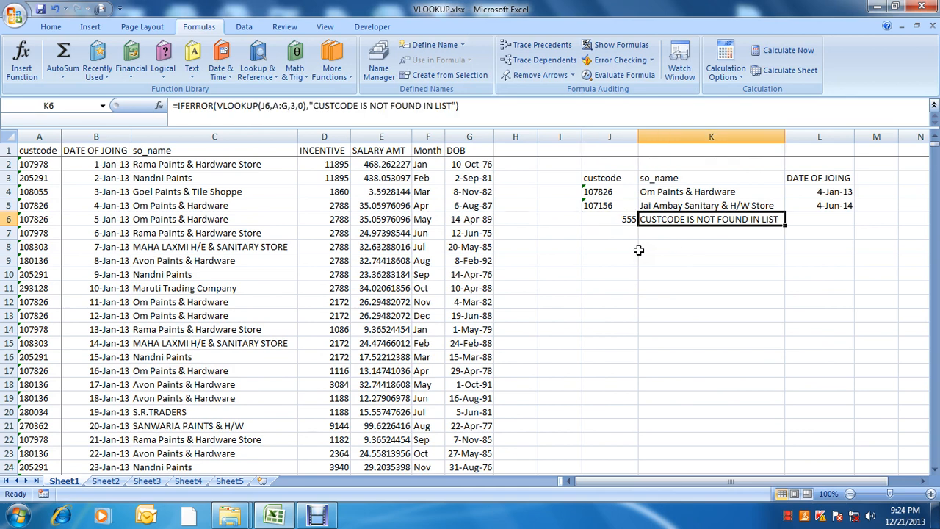
- Look through the list of available logical functions and inspect the IFERROR formula in K6
key("Left")
key("Right")
key("Left")
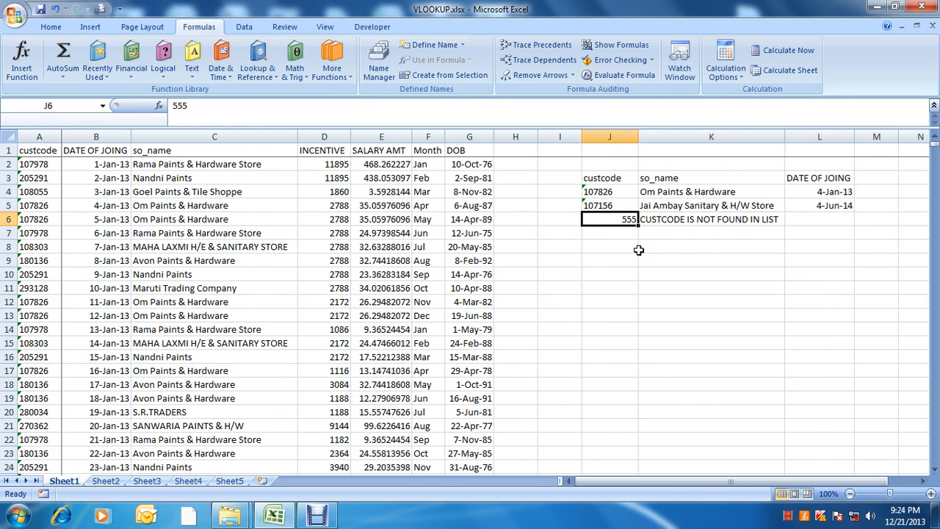
left_click(606, 259)
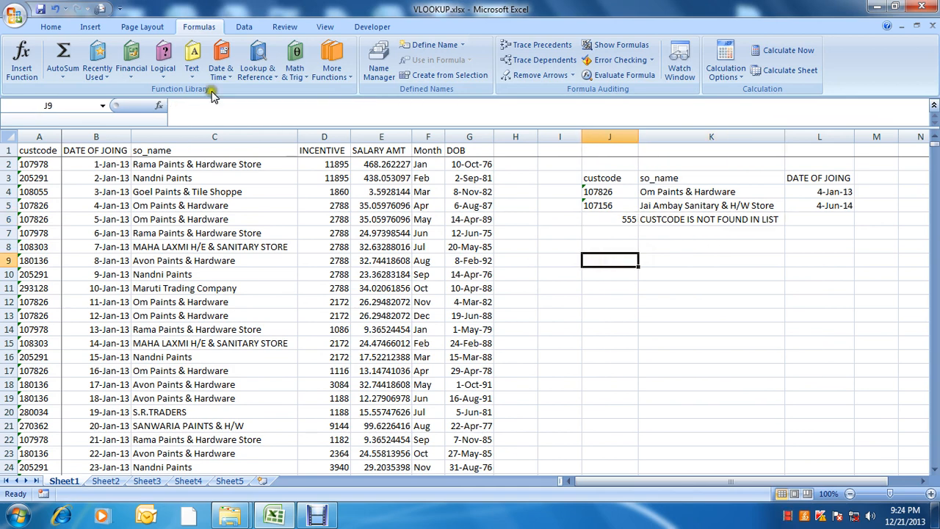
left_click(187, 78)
left_click(164, 75)
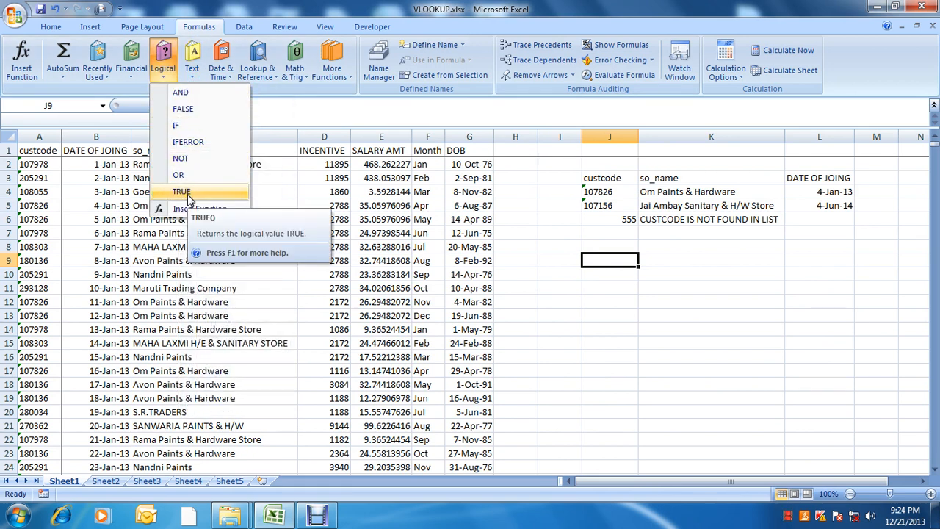
left_click(534, 256)
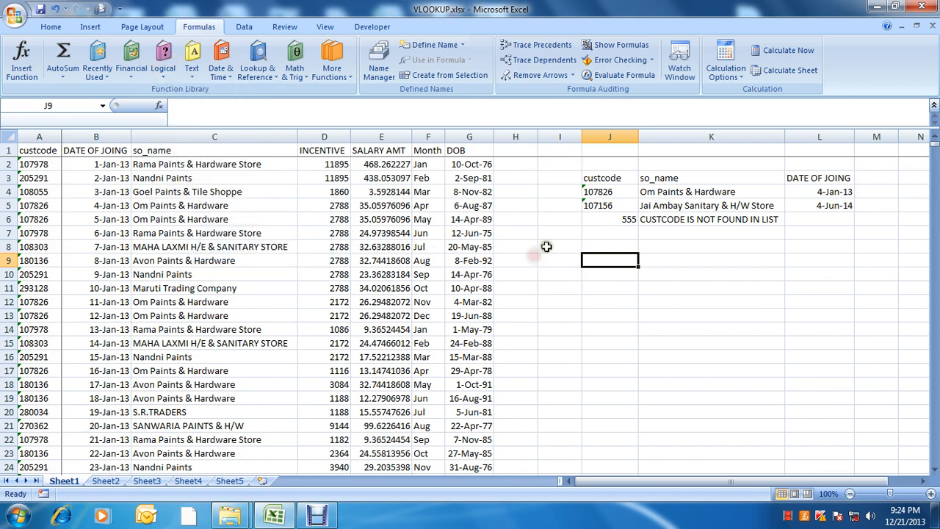
left_click(547, 247)
left_click(630, 250)
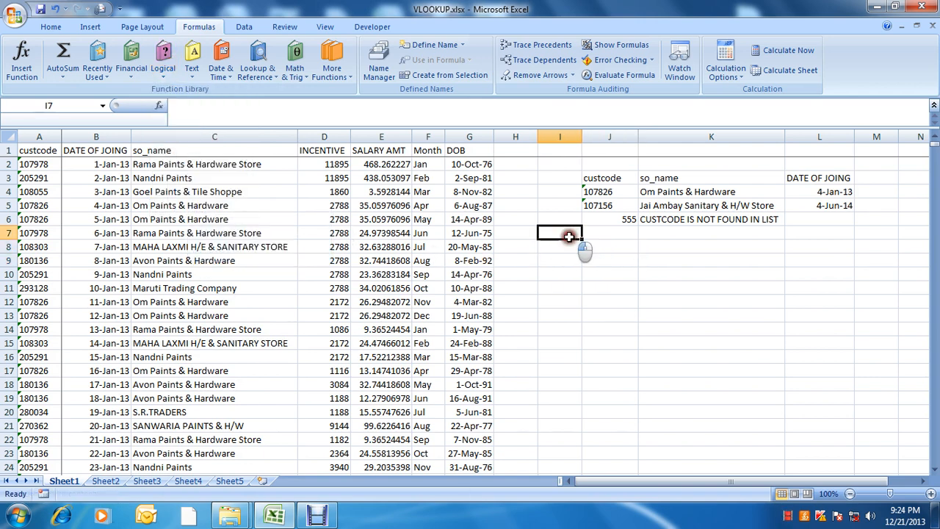
left_click(649, 218)
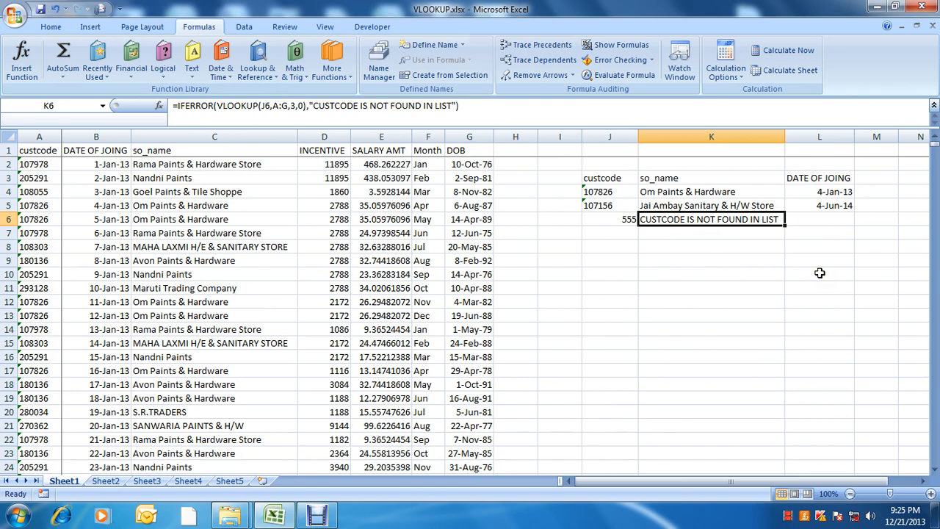
key("F2")
key("Escape")
- Examine the nested IF and OR quarter formula beside FEB in C54 on Sheet3
key("ctrl+Page_Down")
key("ctrl+Page_Down")
key("ctrl+Page_Down")
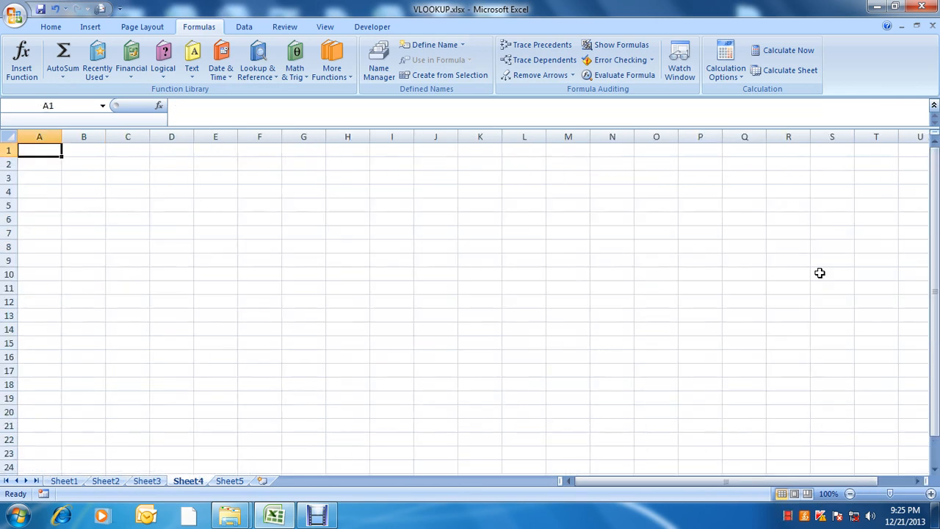
key("ctrl+Page_Up")
key("Up")
key("Left")
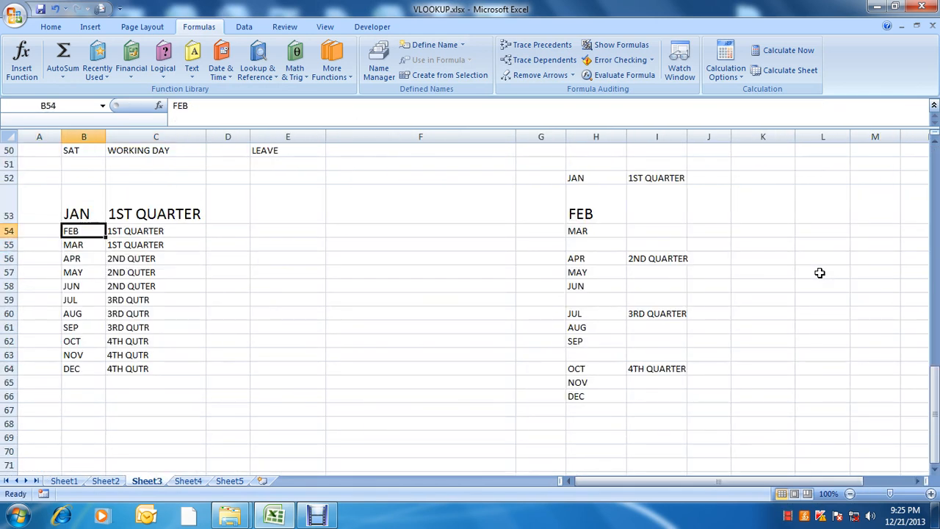
key("Right")
key("F2")
key("shift+Home")
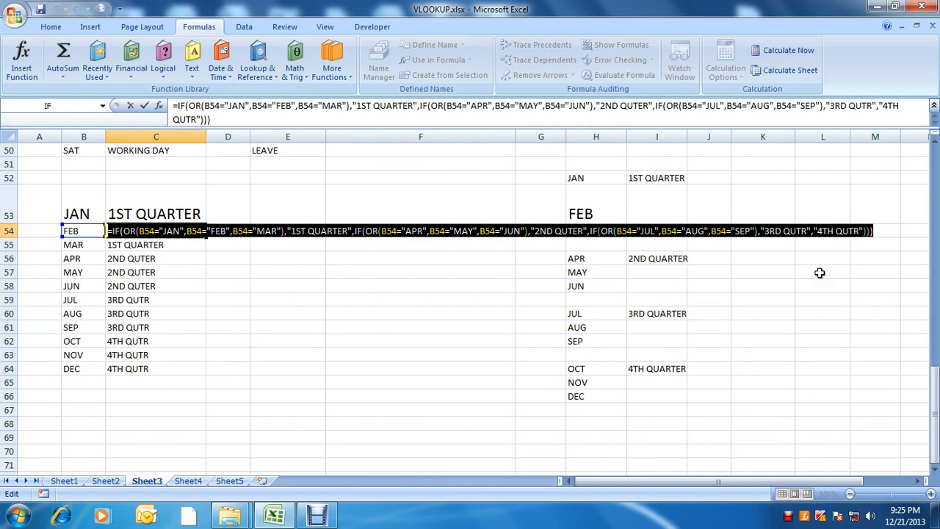
key("Escape")
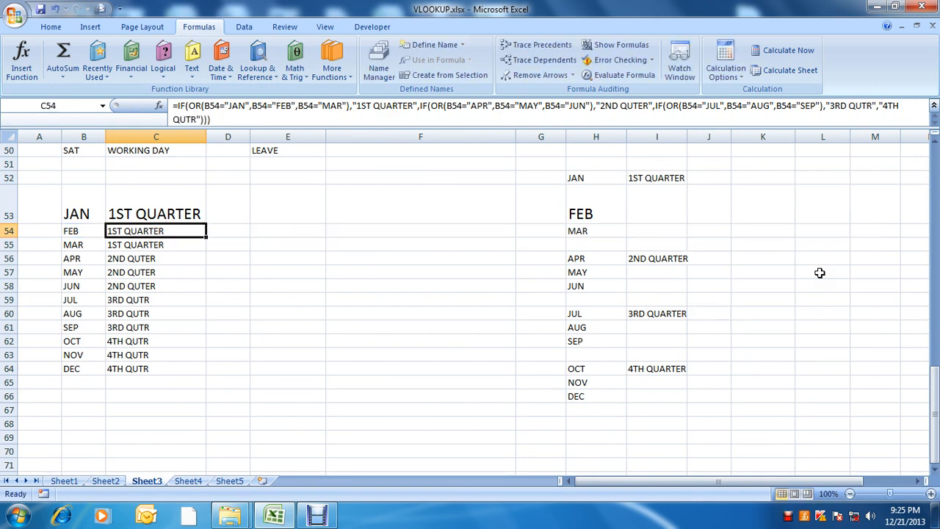
- Return to Sheet1 and compare the IFERROR lookup formulas in K4, K5 and K6
key("ctrl+Page_Up")
key("ctrl+Page_Up")
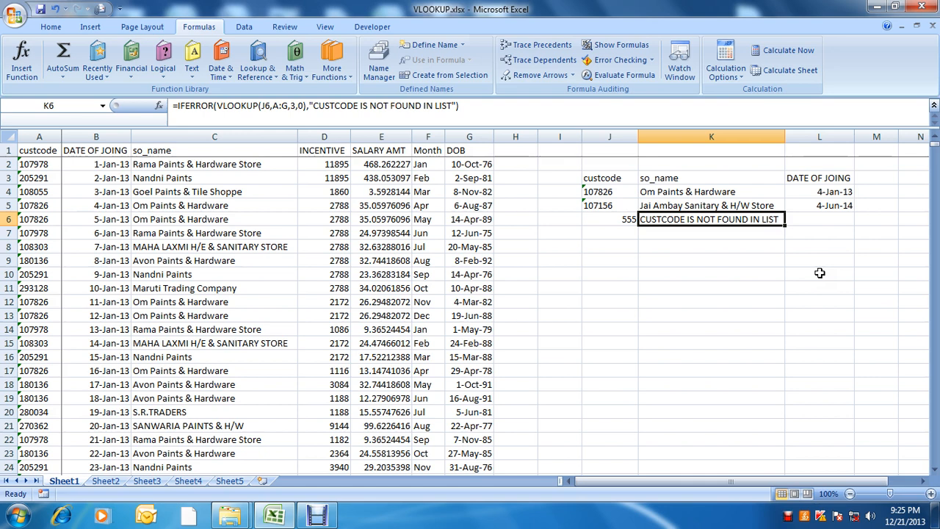
key("Down")
key("Up")
key("Left")
key("Right")
key("Up")
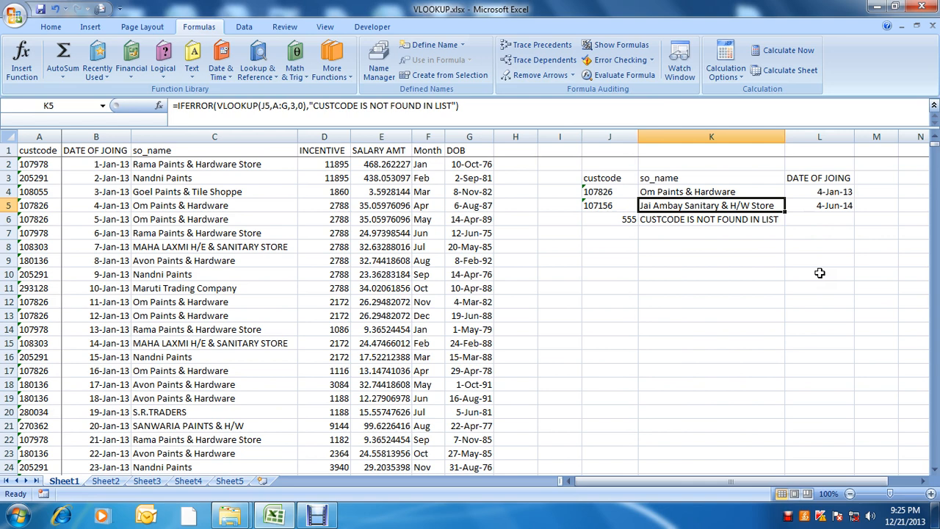
key("Up")
key("Down")
key("Up")
key("Down")
key("Up")
key("Down")
key("Up")
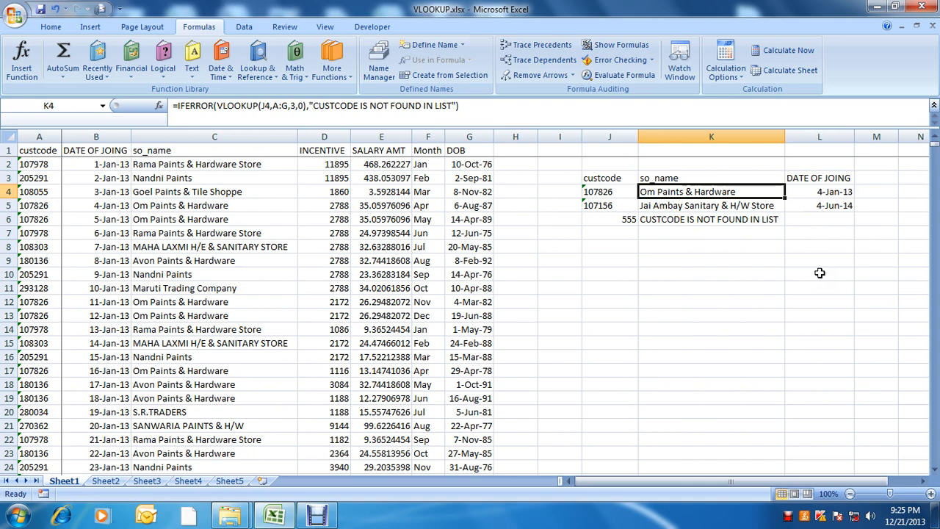
key("Down")
key("Down")
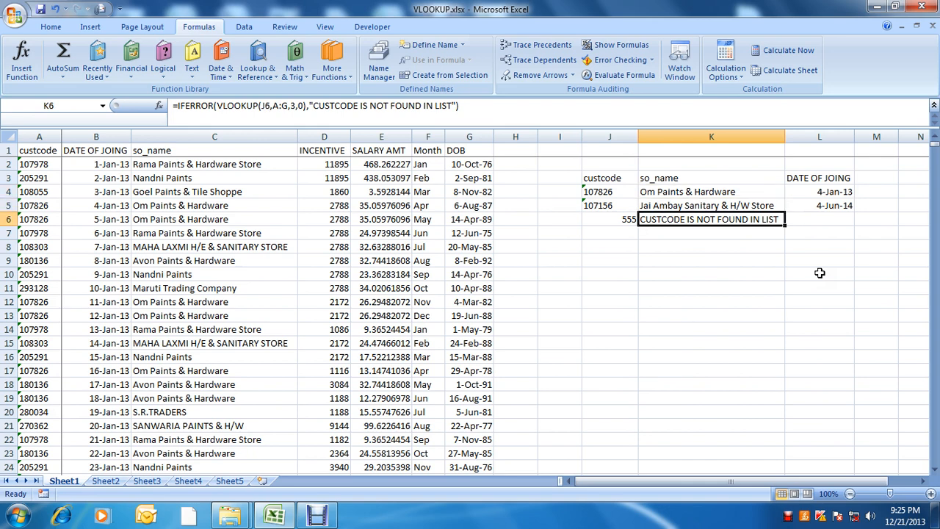
- Strip the IFERROR wrapper and its message from K6, leaving the formula =VLOOKUP(J6,A:G,3,0)
key("F2")
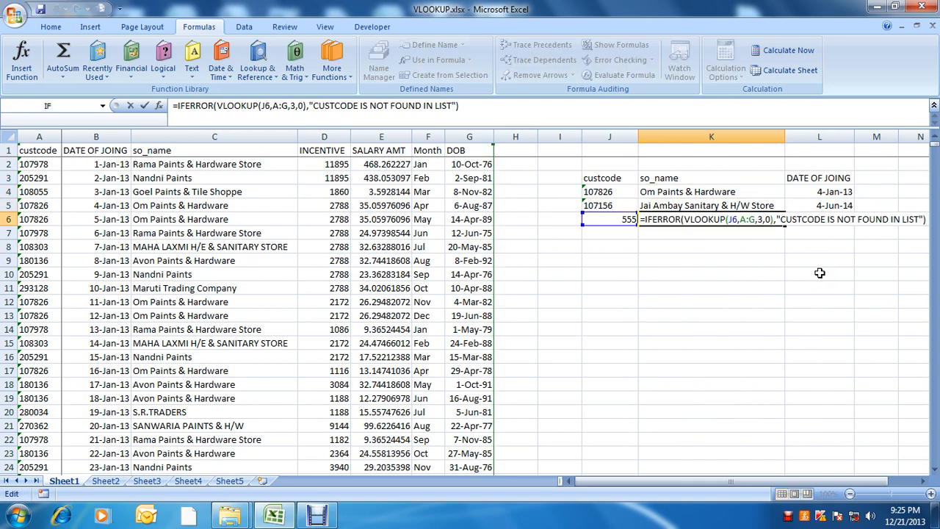
key("Home")
key("Right")
key("Delete")
key("Delete")
key("Delete")
key("Delete")
key("Delete")
key("Delete")
key("Delete")
key("Delete")
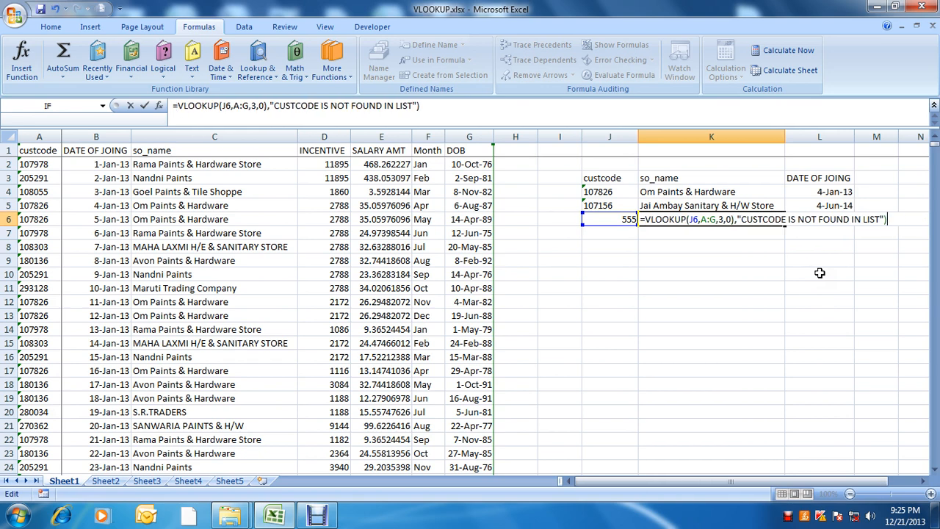
key("End")
key("BackSpace")
key("BackSpace")
key("BackSpace")
key("BackSpace")
key("BackSpace")
key("BackSpace")
key("BackSpace")
key("BackSpace")
key("BackSpace")
key("BackSpace")
key("BackSpace")
key("BackSpace")
key("BackSpace")
key("BackSpace")
key("BackSpace")
key("BackSpace")
key("BackSpace")
key("BackSpace")
key("BackSpace")
key("BackSpace")
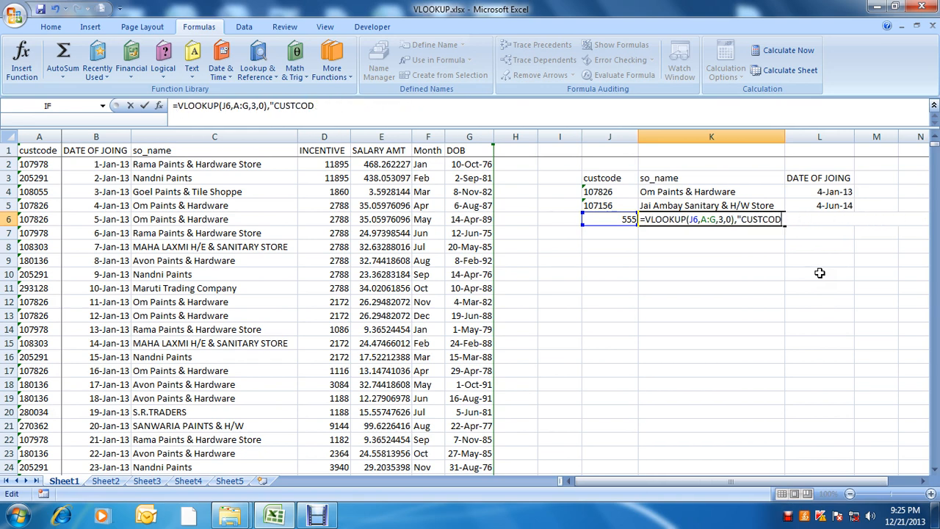
key("BackSpace")
key("BackSpace")
key("BackSpace")
key("BackSpace")
key("BackSpace")
key("BackSpace")
key("BackSpace")
key("BackSpace")
key("BackSpace")
key("Return")
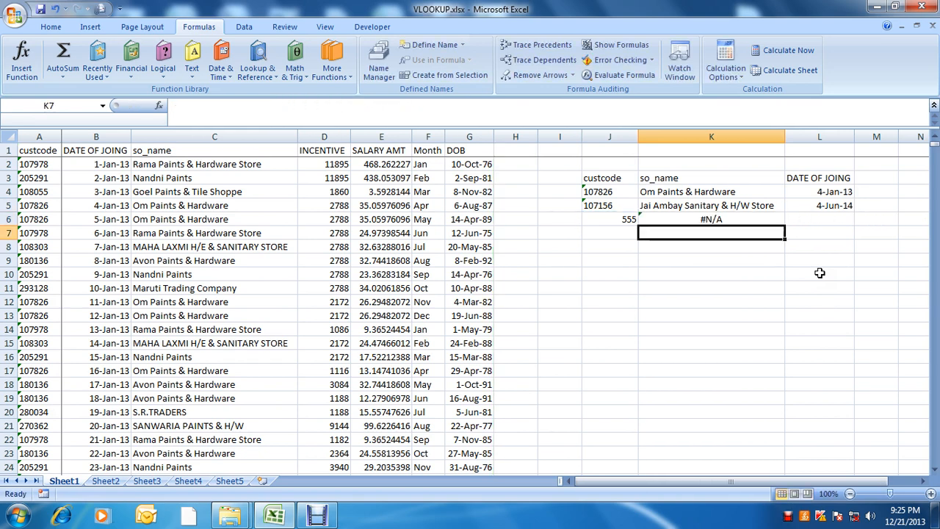
key("Up")
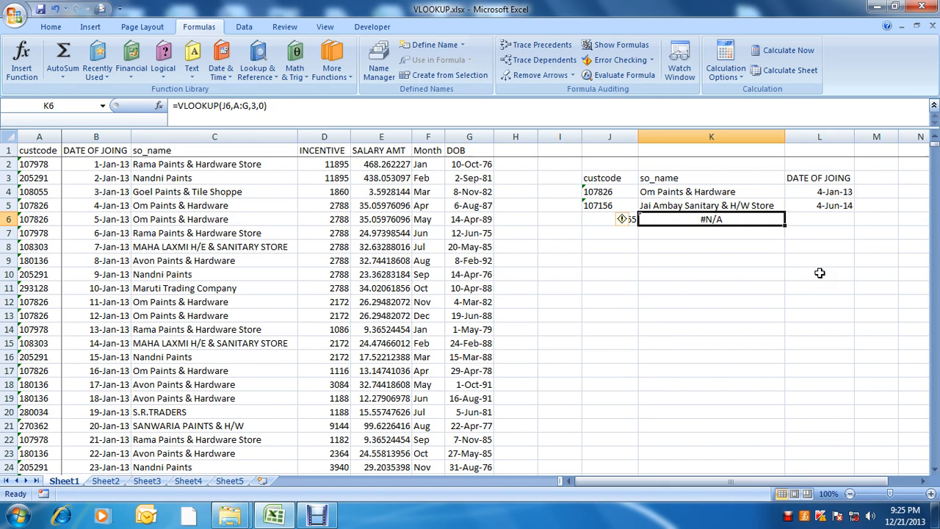
left_click(598, 289)
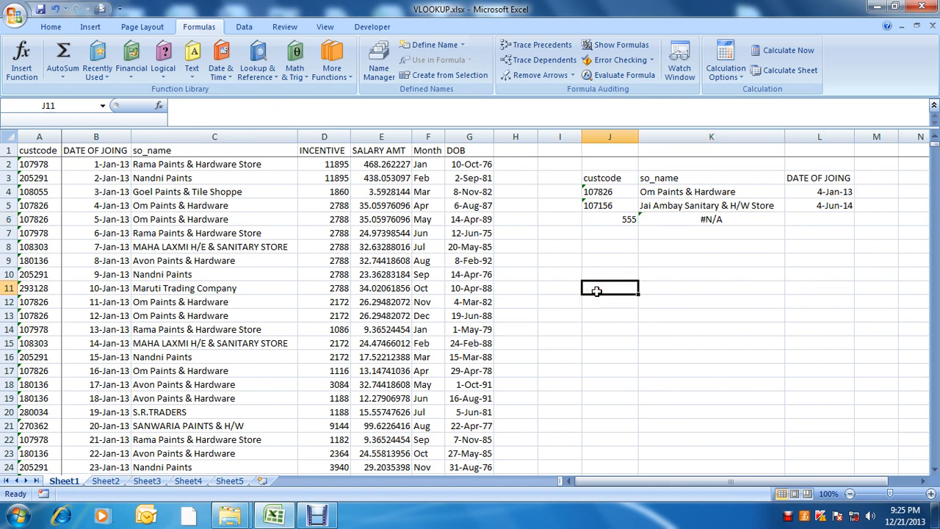
type("18")
key("Escape")
- On Sheet5, enter WOOD in A1 and TABLE in A3
left_click(230, 482)
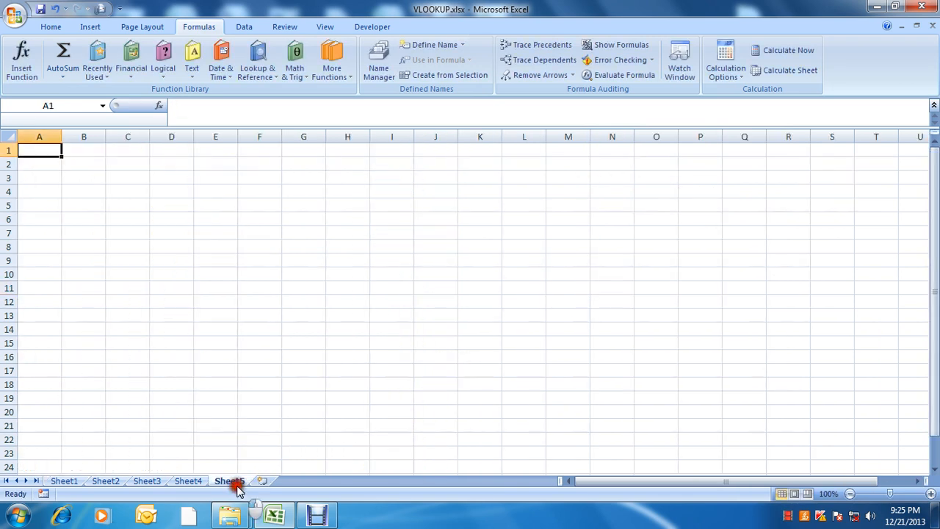
type("WOO")
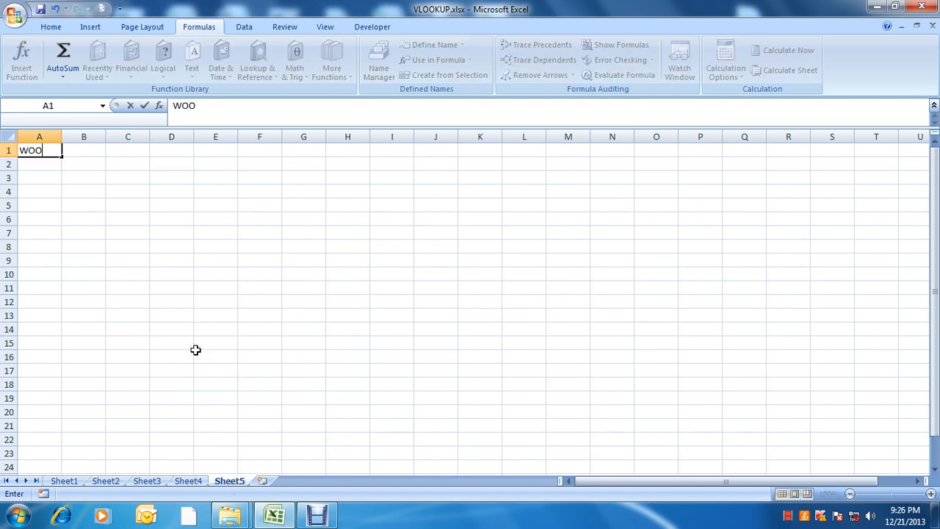
type("D")
key("Return")
key("Return")
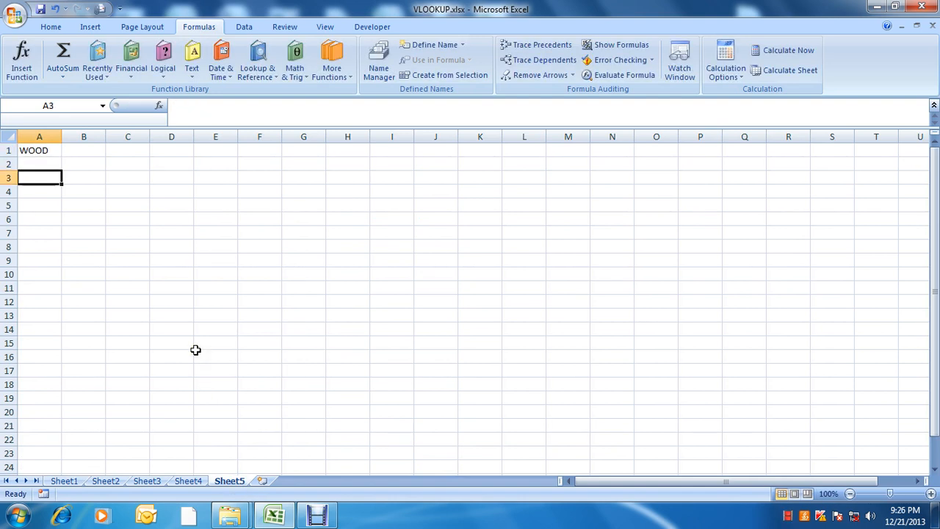
type("TABLE")
key("Return")
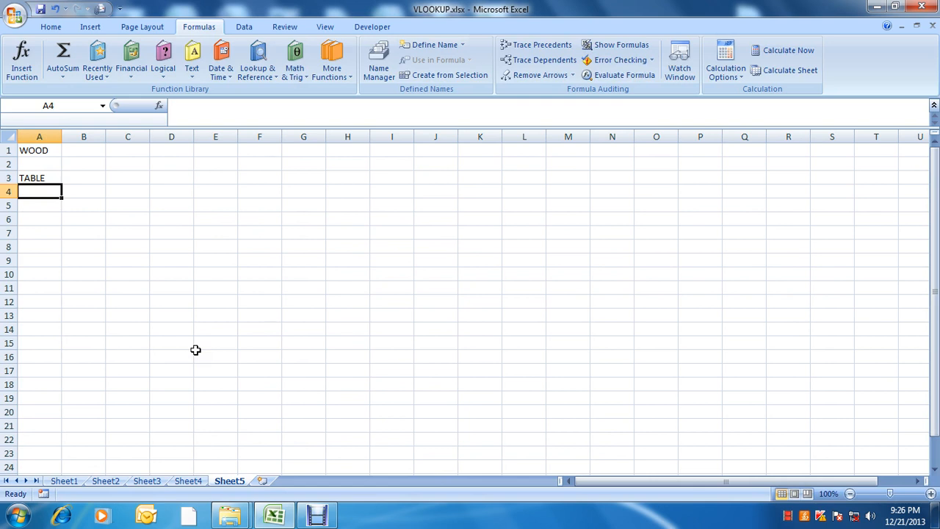
key("Up")
key("Down")
key("Down")
key("Up")
key("Down")
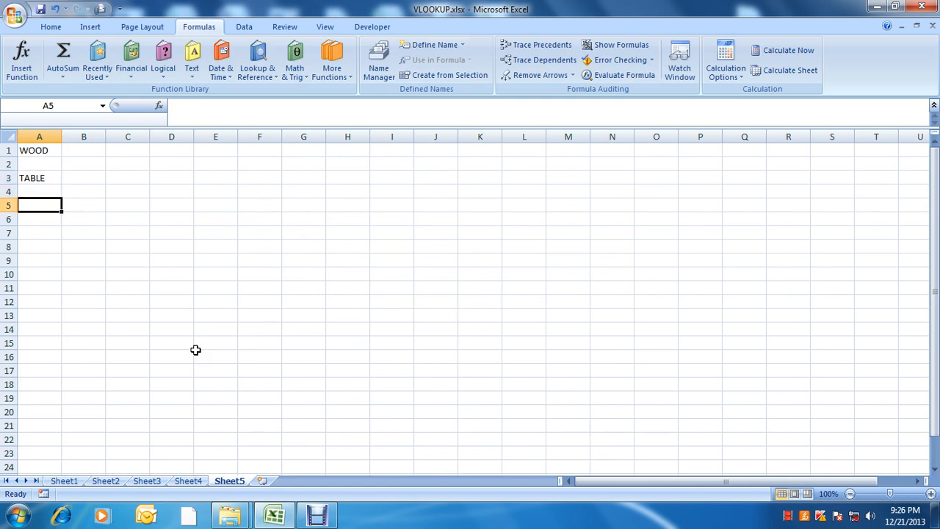
key("Down")
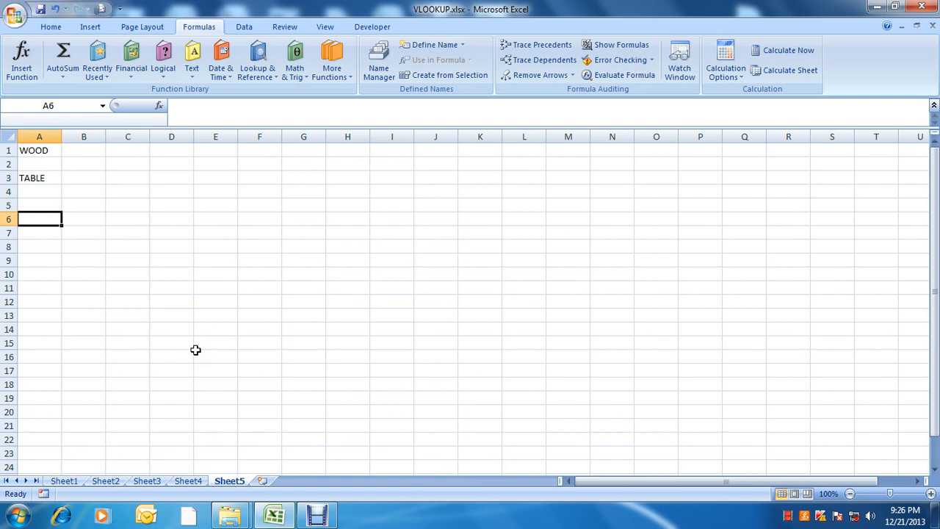
key("Up")
key("Up")
key("Up")
key("Up")
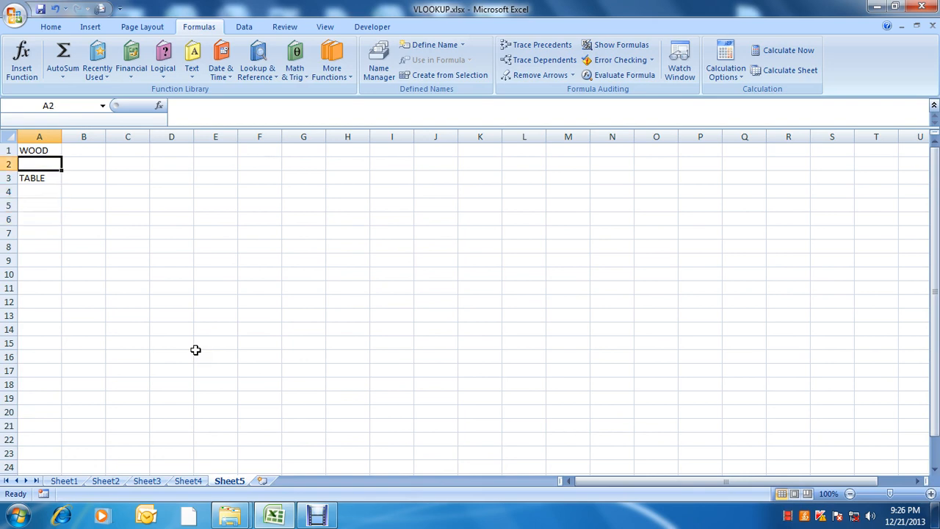
key("Down")
- Return to Sheet1 and examine the plain VLOOKUP formula in K6
key("ctrl+Page_Up")
key("ctrl+Page_Up")
key("ctrl+Page_Up")
key("ctrl+Page_Up")
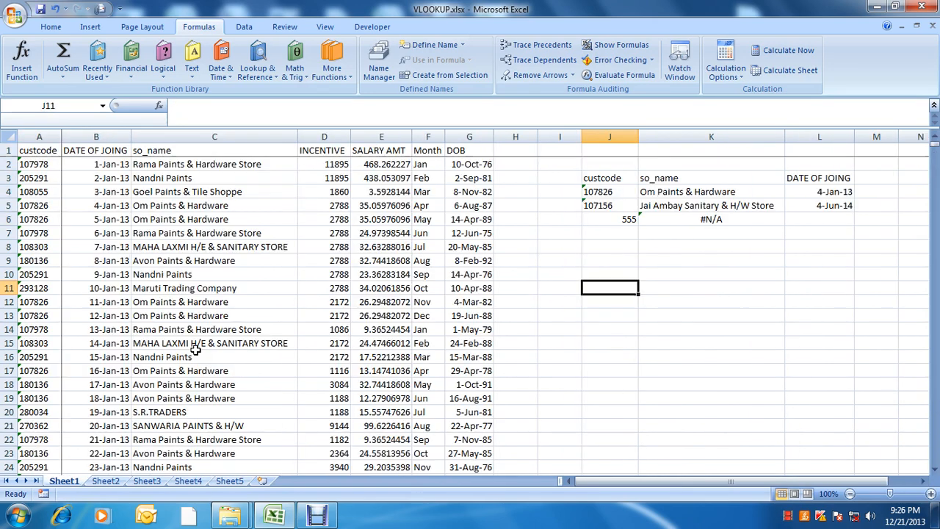
key("Up")
key("Up")
key("Up")
key("Up")
key("Up")
key("Right")
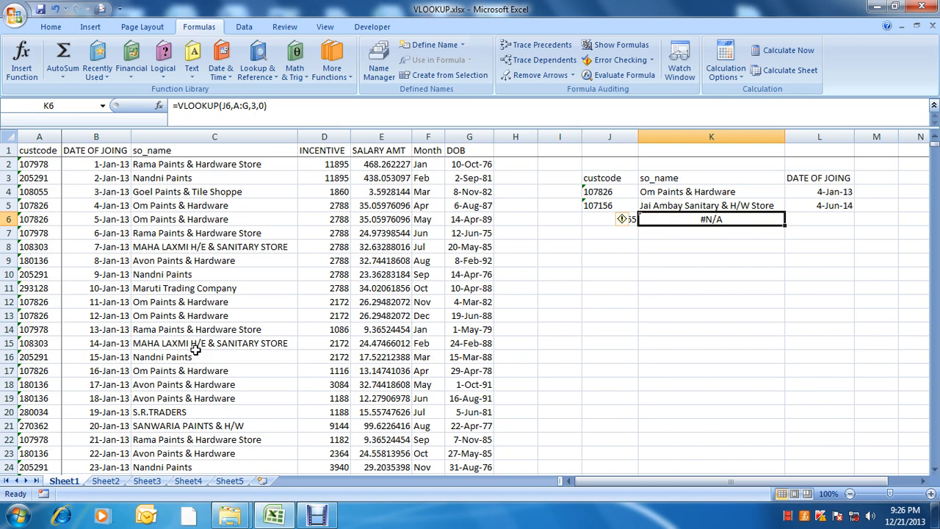
key("F2")
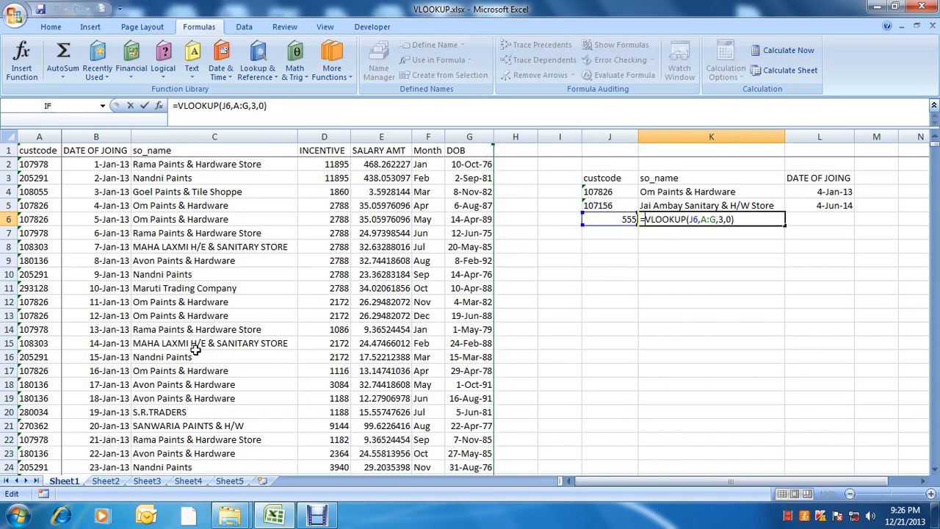
key("Escape")
key("Up")
key("Down")
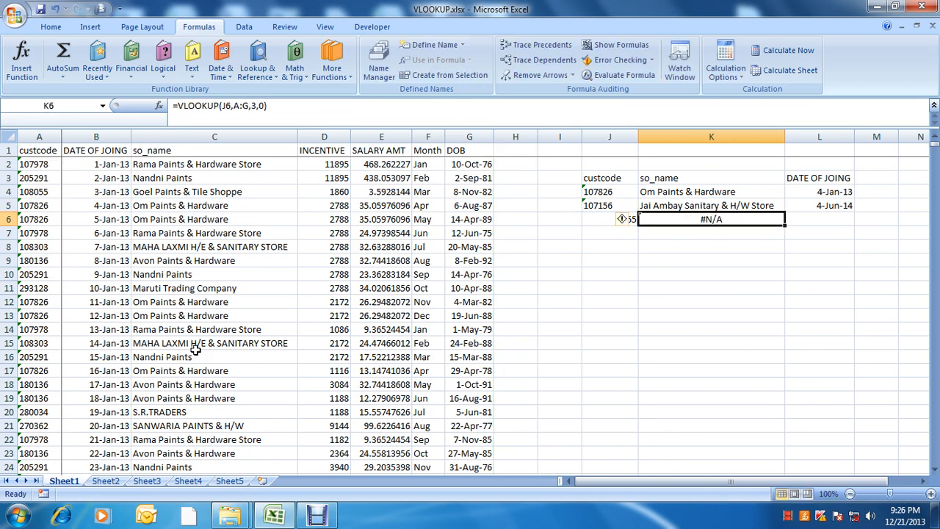
key("Up")
key("Down")
key("F2")
key("Escape")
key("Up")
key("Down")
- Wrap the VLOOKUP formula in K6 with IFERROR, giving =IFERROR(VLOOKUP(J6,A:G,3,0),"NOT FOUND")
key("F2")
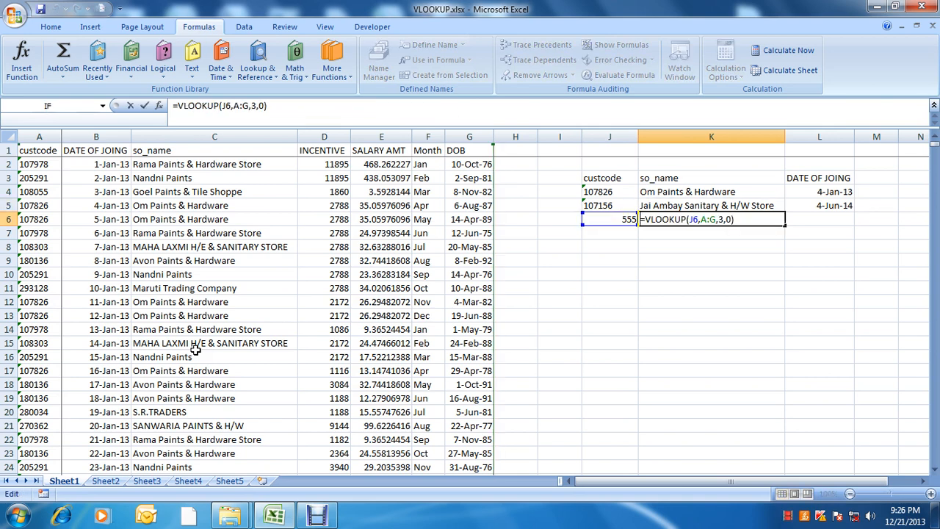
type("IF")
key("Down")
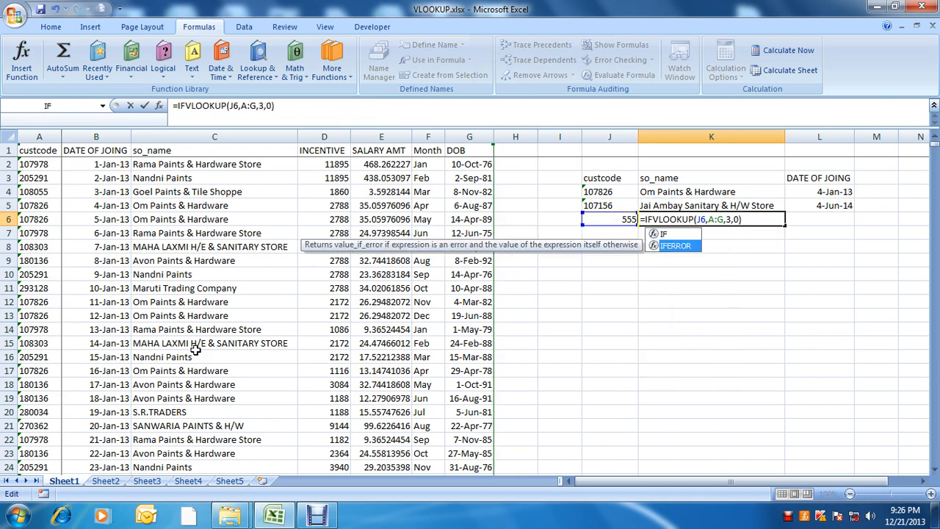
key("Tab")
key("End")
type(",")
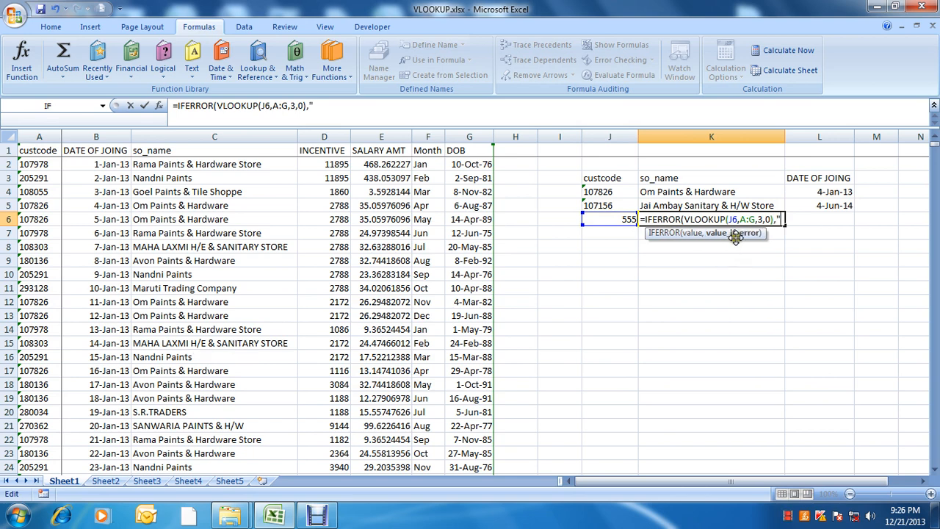
type("\"NOT FOUND\"")
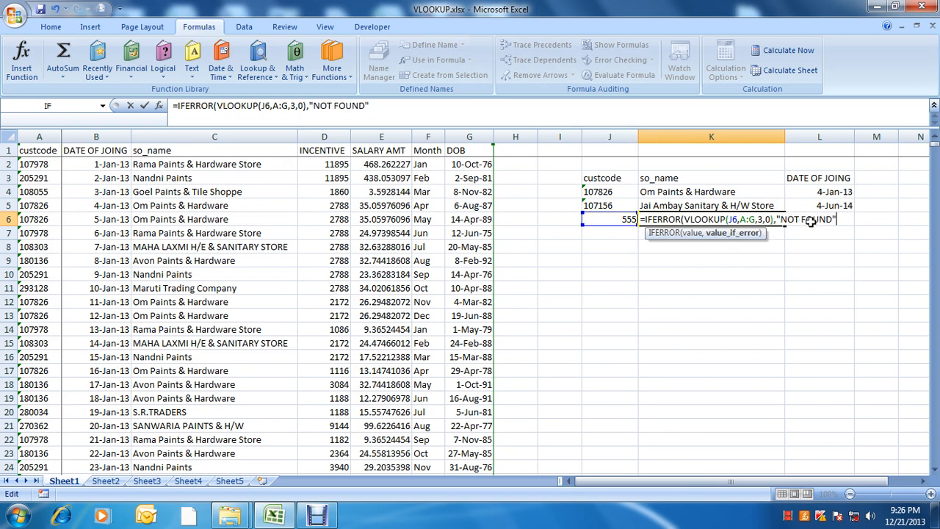
key("Return")
key("Return")
key("Up")
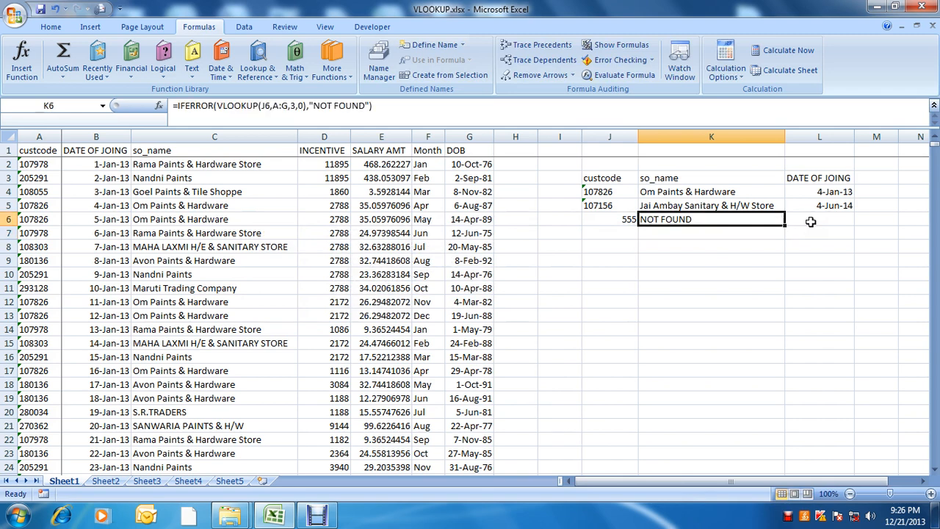
- Copy the custcode from A10 into J6, replacing the unlisted code there
key("Left")
key("Left")
key("Left")
key("Left")
key("Left")
key("Left")
key("Left")
key("Left")
key("Left")
key("Left")
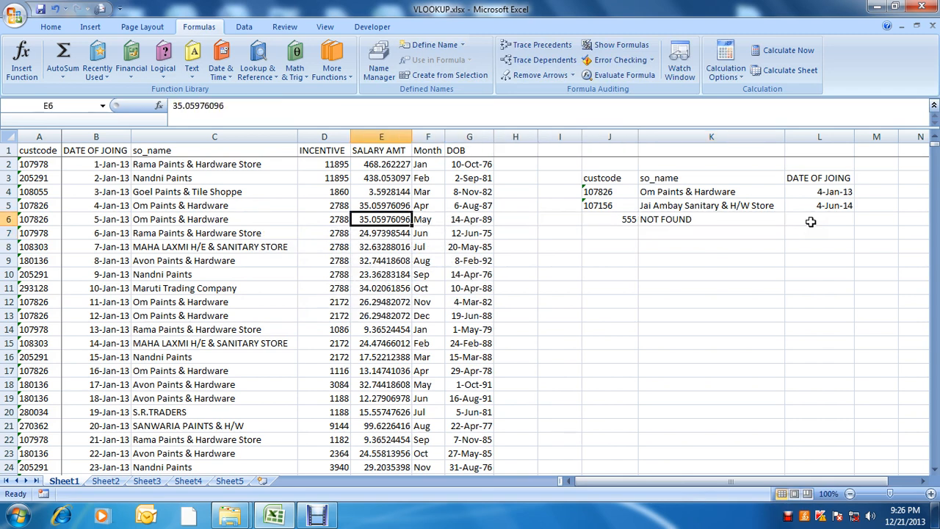
key("Down")
key("Down")
key("Down")
key("Down")
key("ctrl+c")
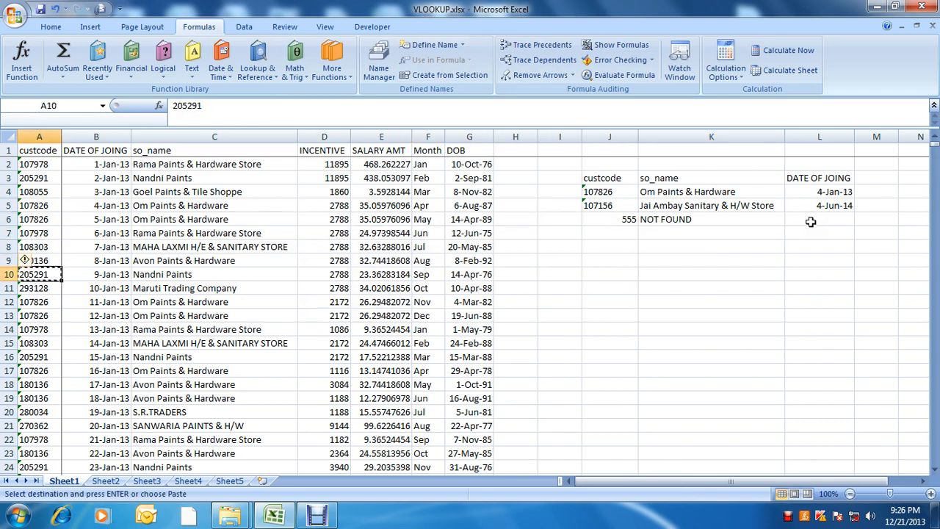
key("Up")
key("Up")
key("Right")
key("Right")
key("Right")
key("Right")
key("Up")
key("Up")
key("Right")
key("Right")
key("Right")
key("Right")
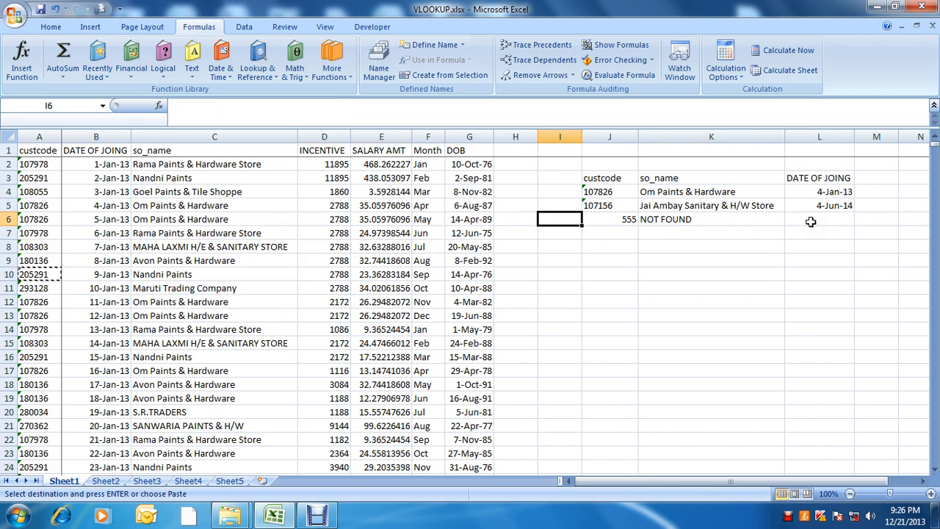
key("Right")
key("ctrl+v")
key("Escape")
left_click(811, 221)
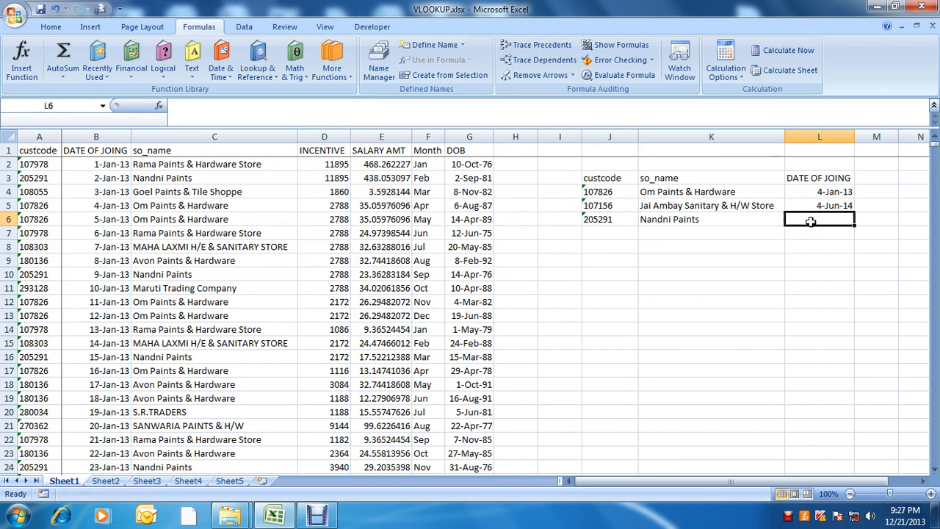
key("Left")
key("Left")
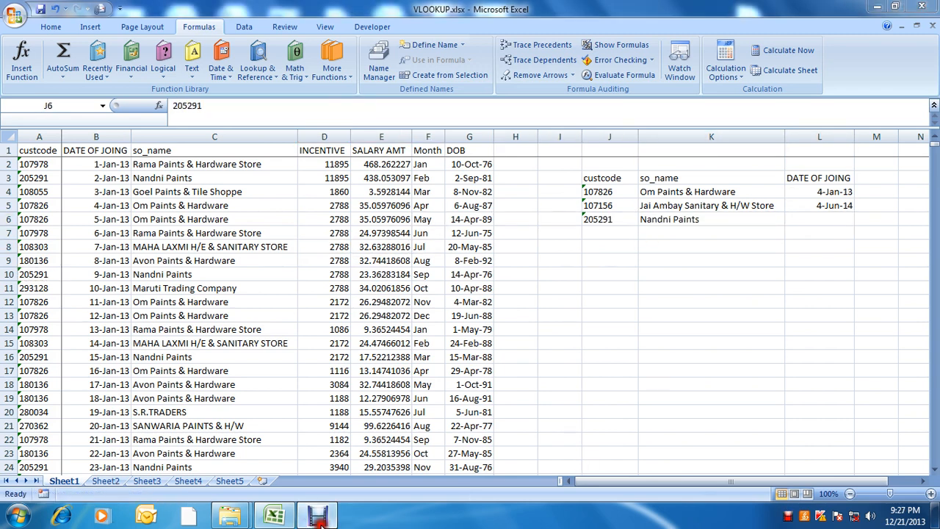
left_click(323, 517)
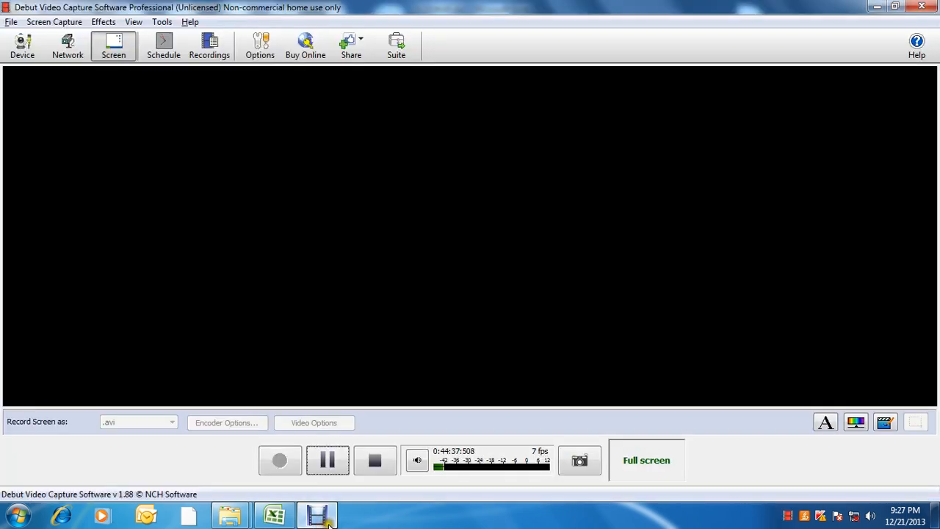
left_click(275, 517)
left_click(526, 298)
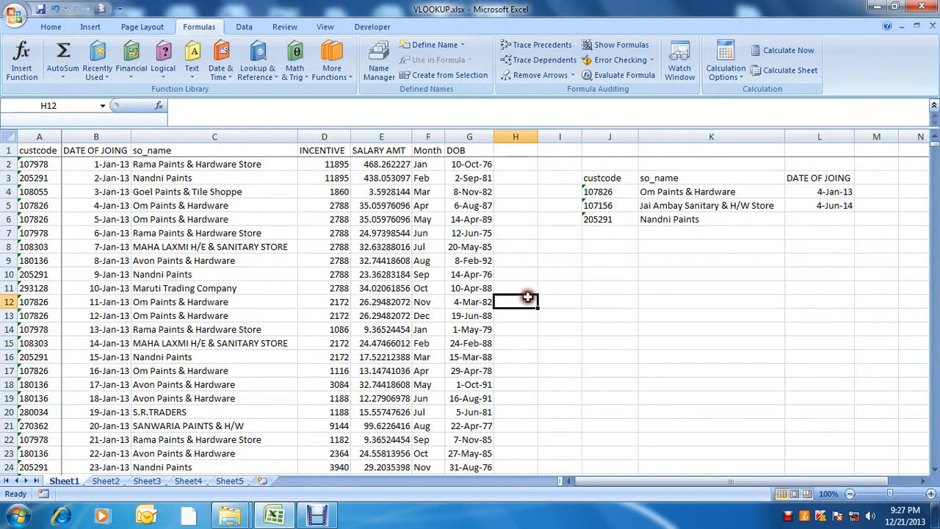
left_click(561, 285)
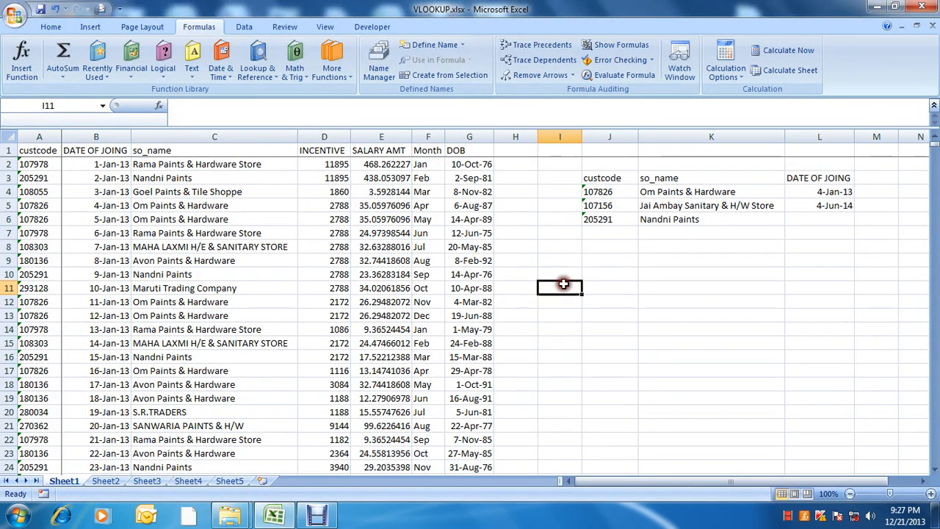
left_click(326, 516)
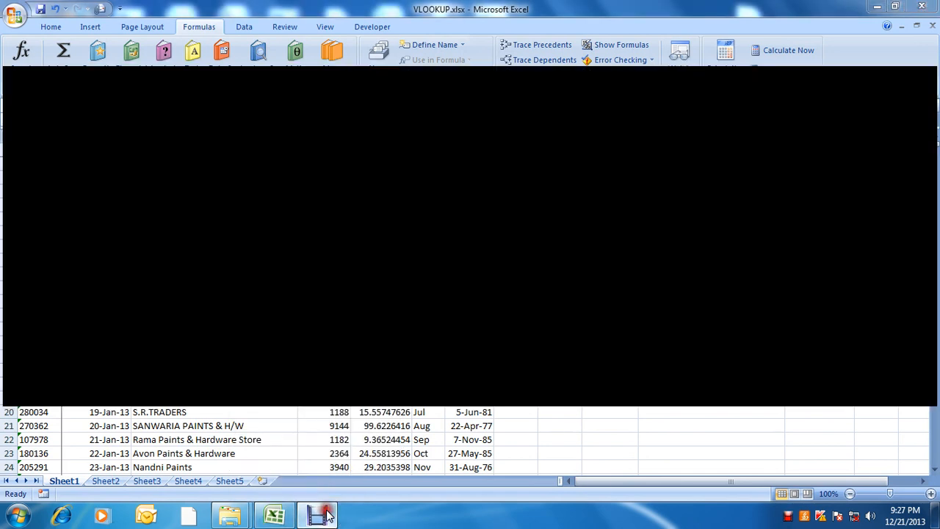